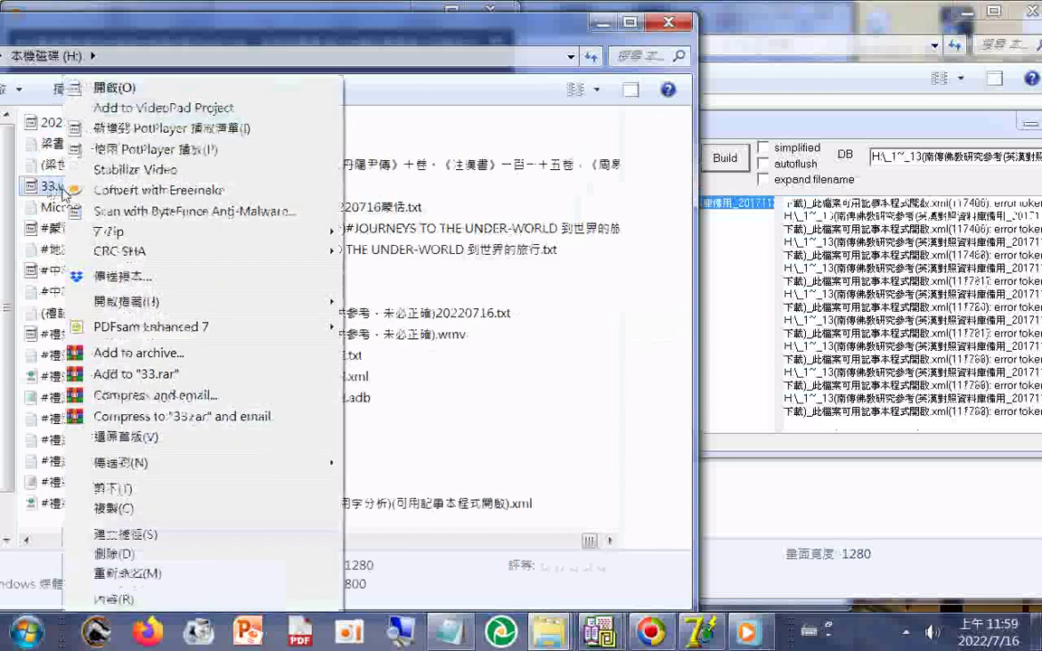
# - Open 33.wmv from drive H: in ExtraCut and jump playback to about 99% of the video
pyautogui.moveTo(151, 308)
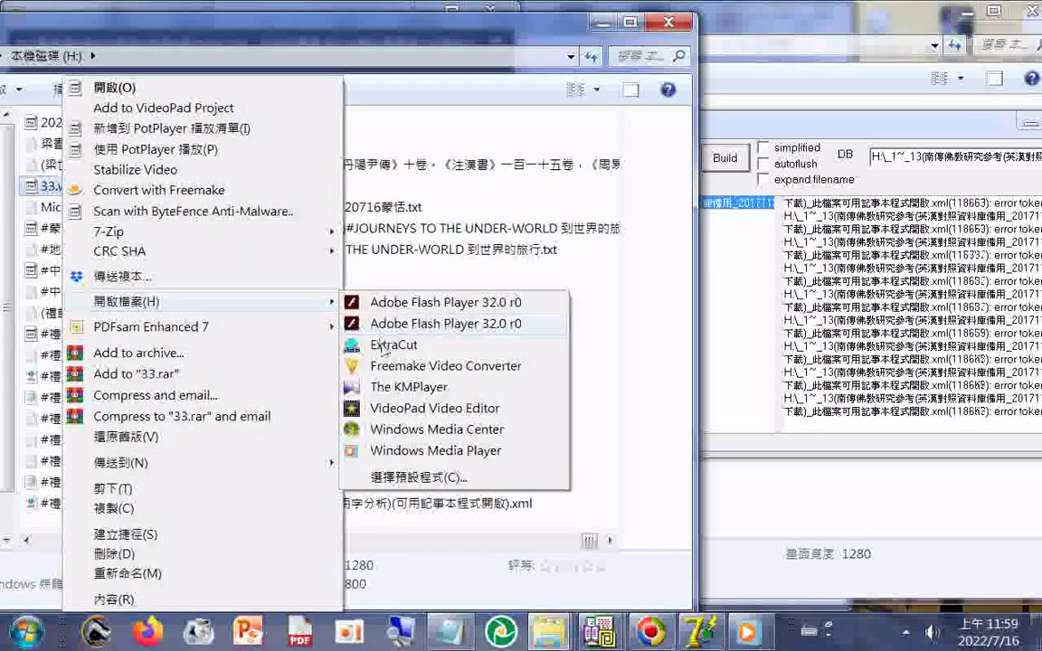
pyautogui.click(370, 302)
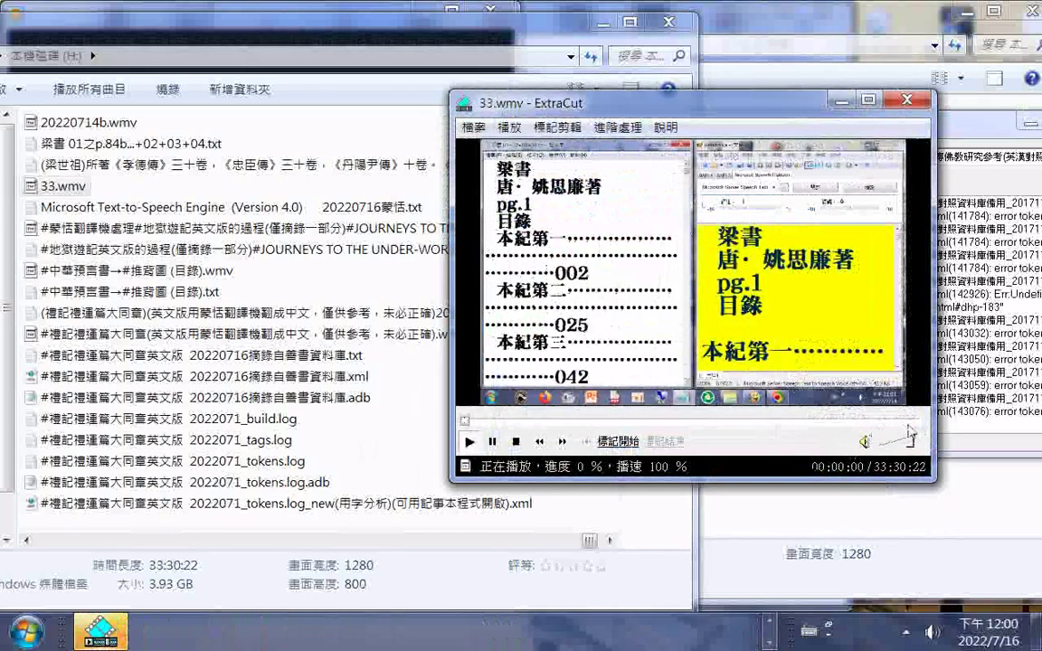
pyautogui.click(911, 421)
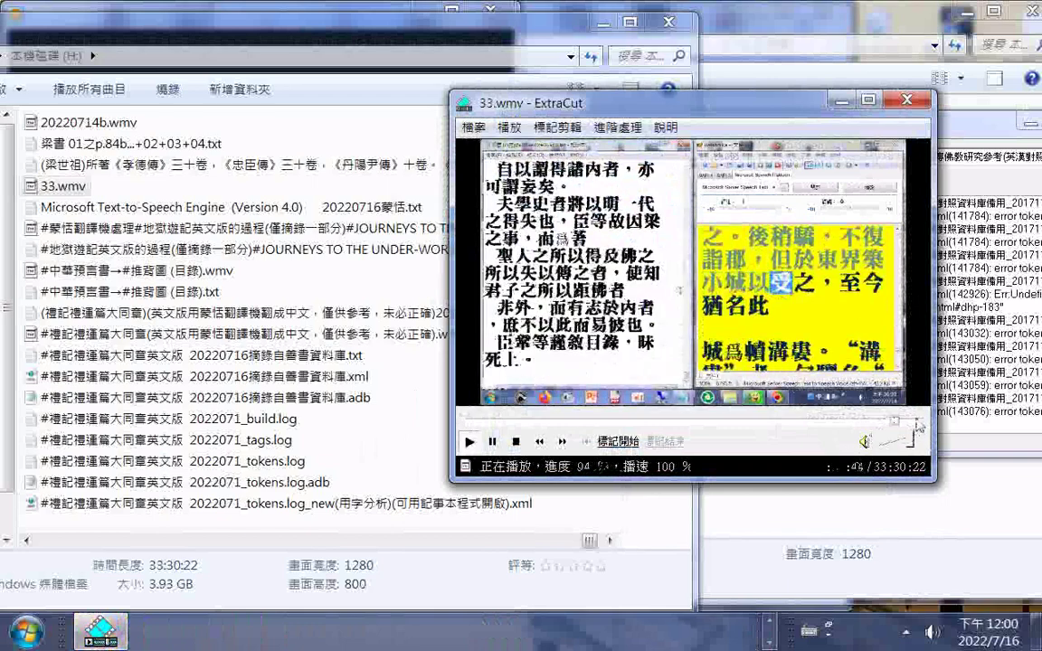
pyautogui.click(916, 421)
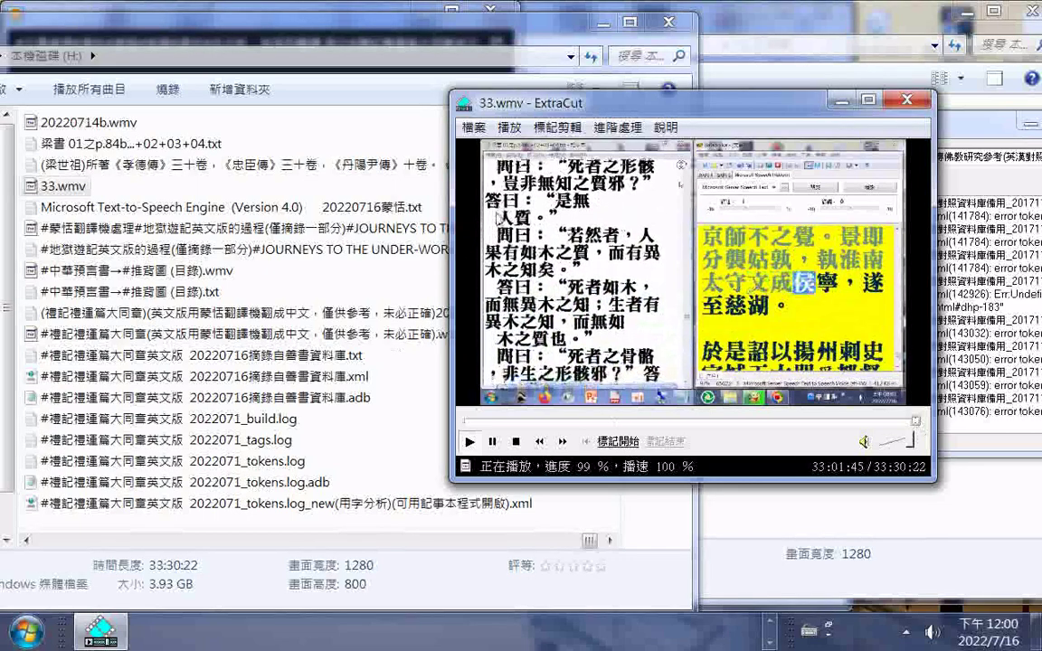
# - Load H:\33.wmv into the 多媒體切割 workspace and retrieve its media properties
pyautogui.moveTo(549, 110); pyautogui.dragTo(298, 134)
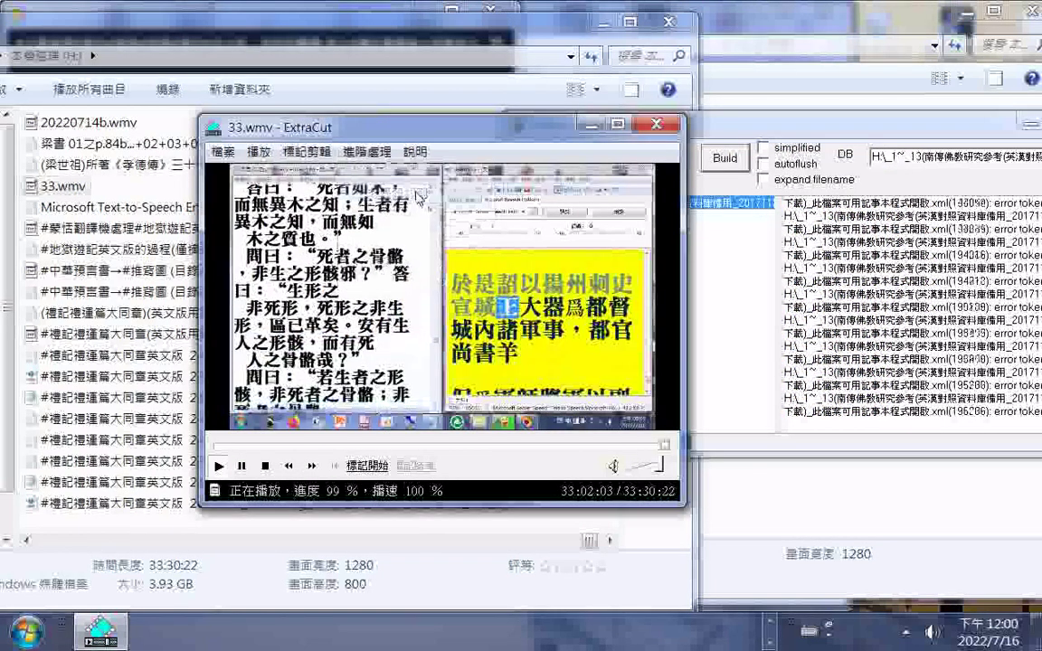
pyautogui.click(306, 151)
pyautogui.click(414, 204)
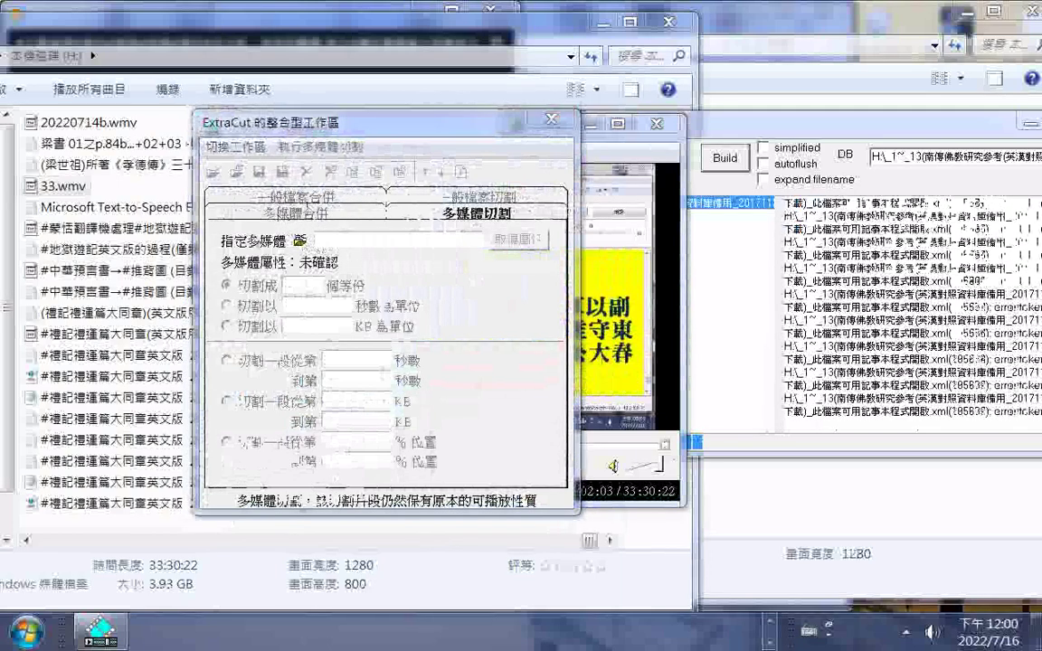
pyautogui.click(299, 240)
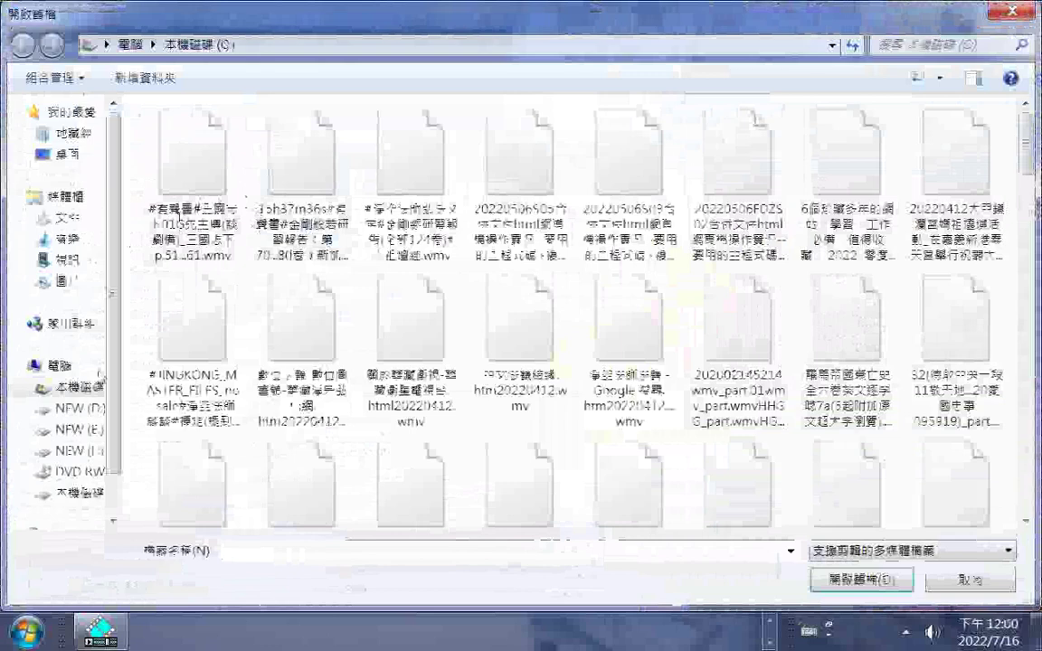
pyautogui.click(76, 492)
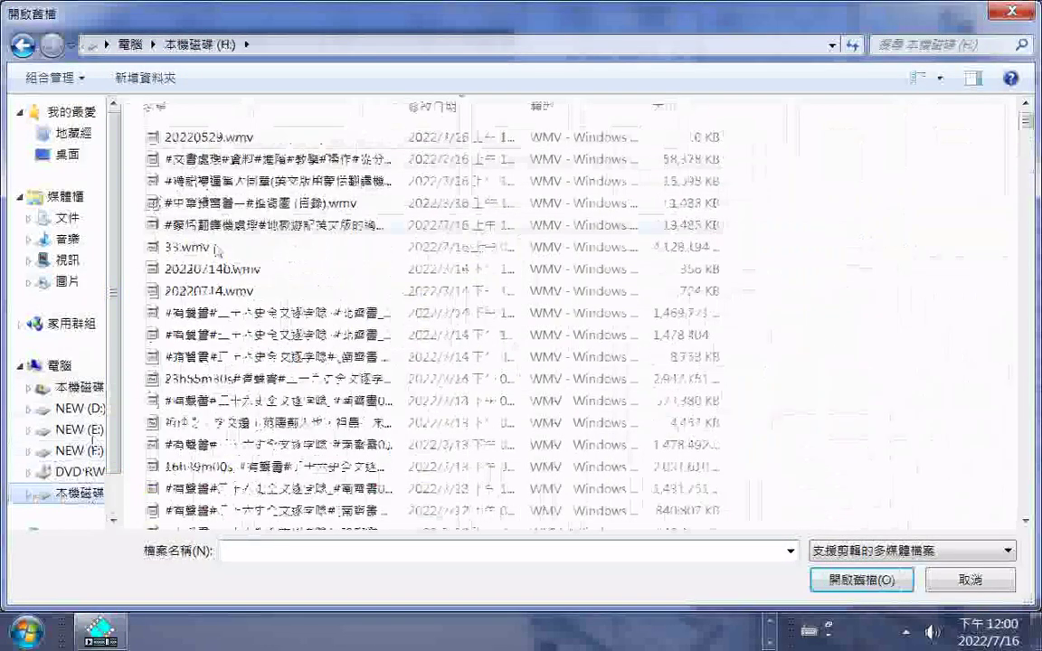
pyautogui.click(184, 249)
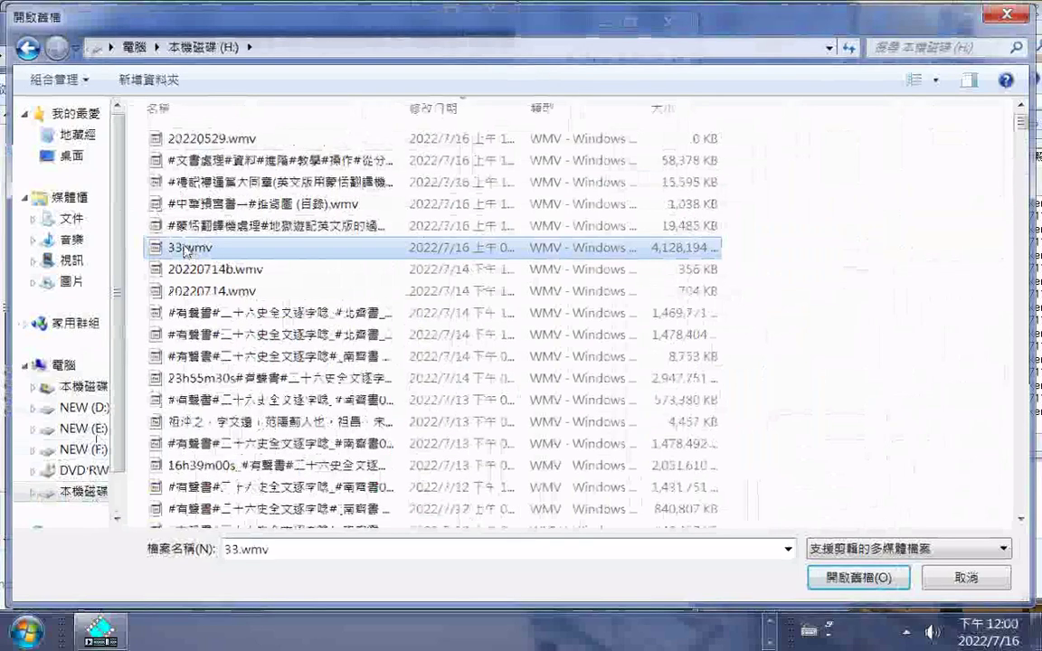
pyautogui.doubleClick(185, 249)
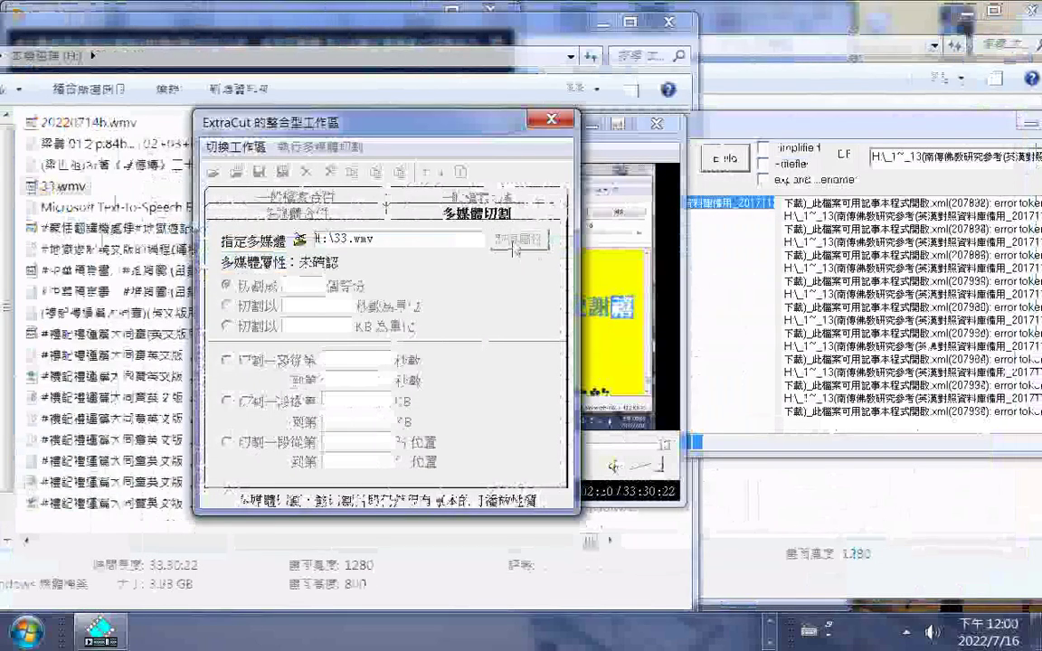
pyautogui.click(512, 244)
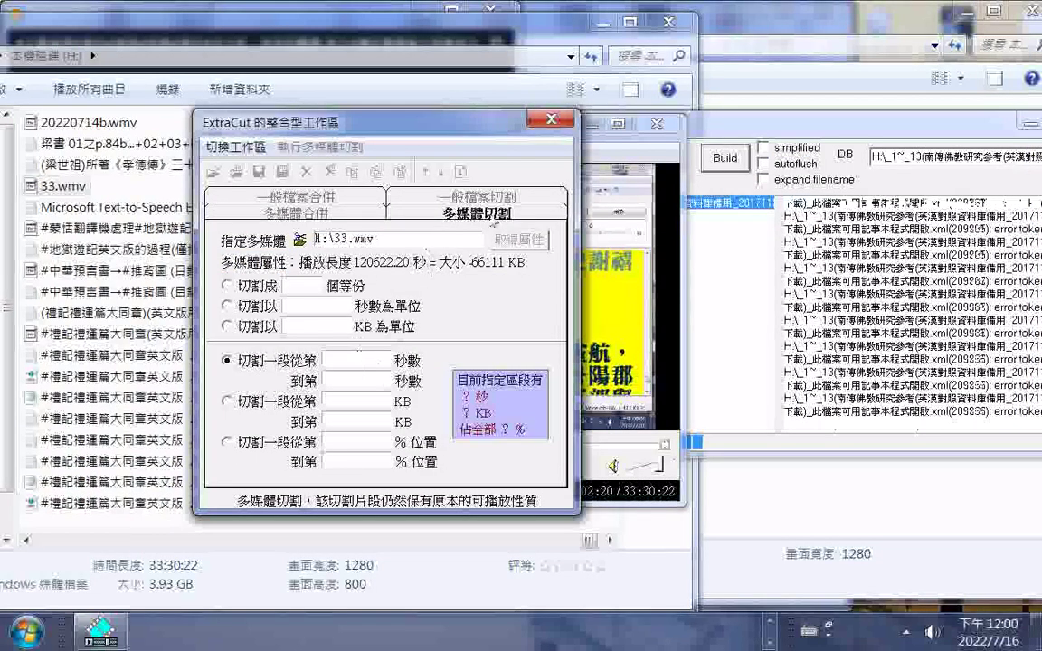
# - Set the segment to cut from second 0 to second 43195
pyautogui.click(356, 358)
pyautogui.write('0')
pyautogui.press('Tab')
pyautogui.write('43')
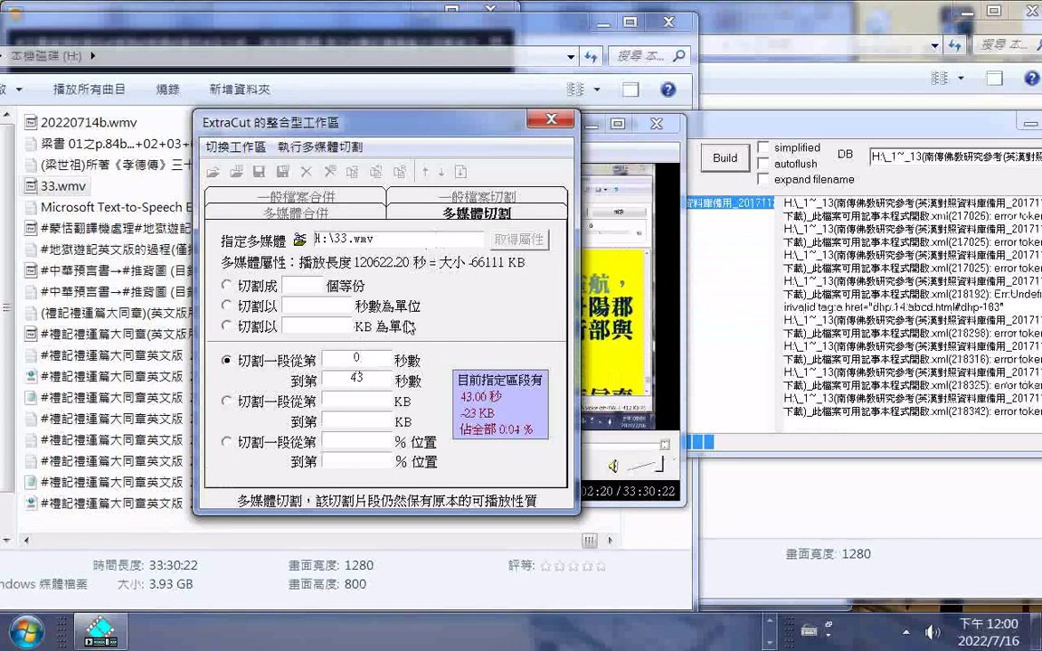
pyautogui.write('19')
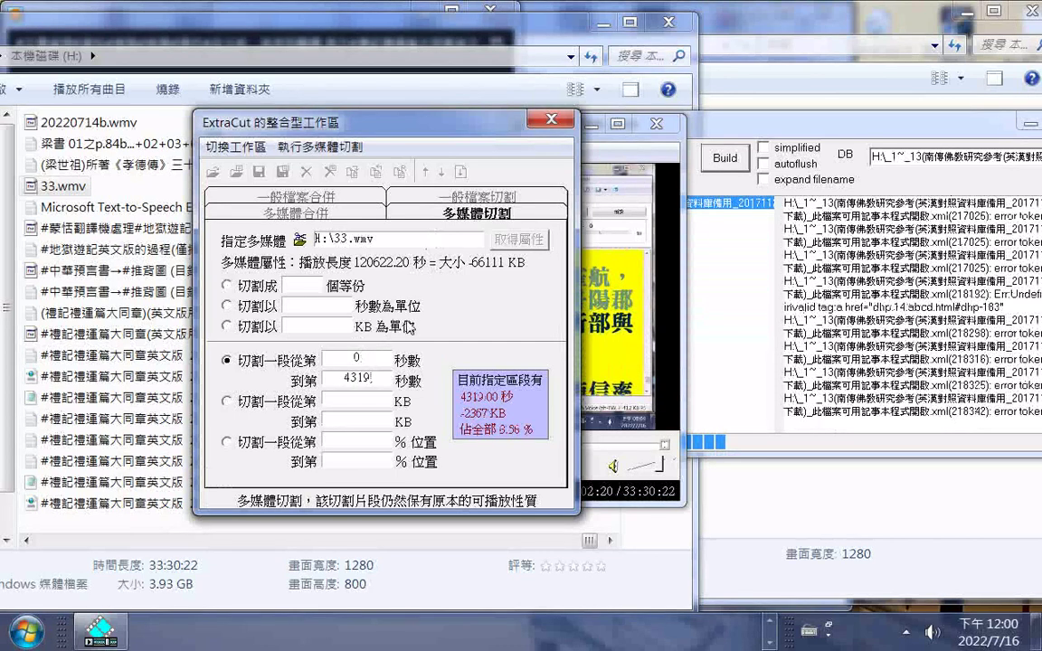
# - Run the multimedia cut, saving the segment on drive H: as 33_part01.wmv without any tags
pyautogui.click(334, 145)
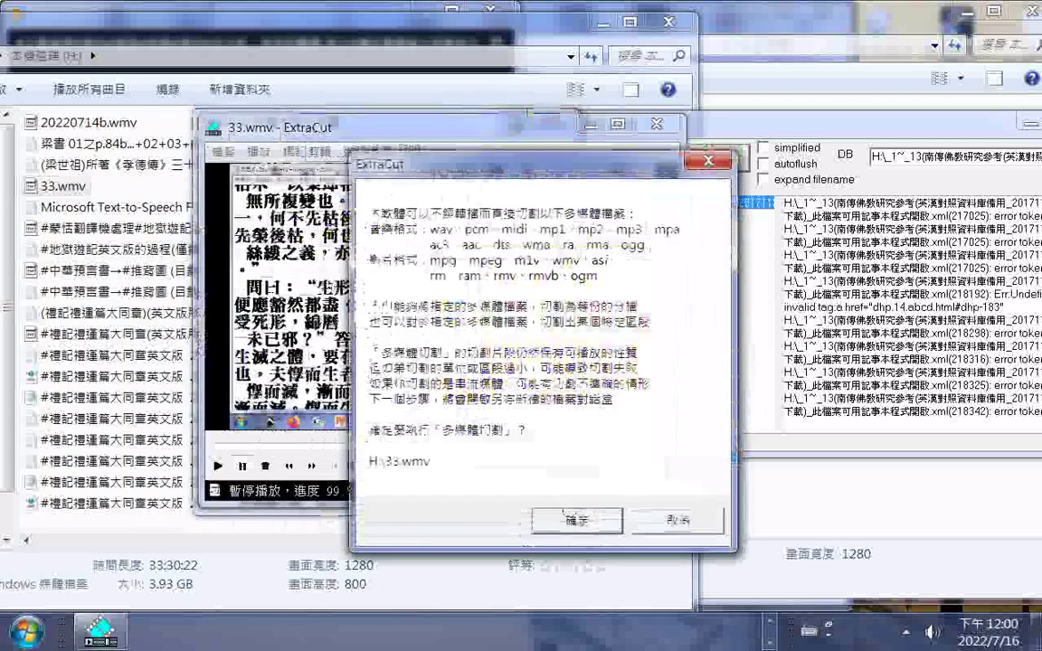
pyautogui.click(575, 520)
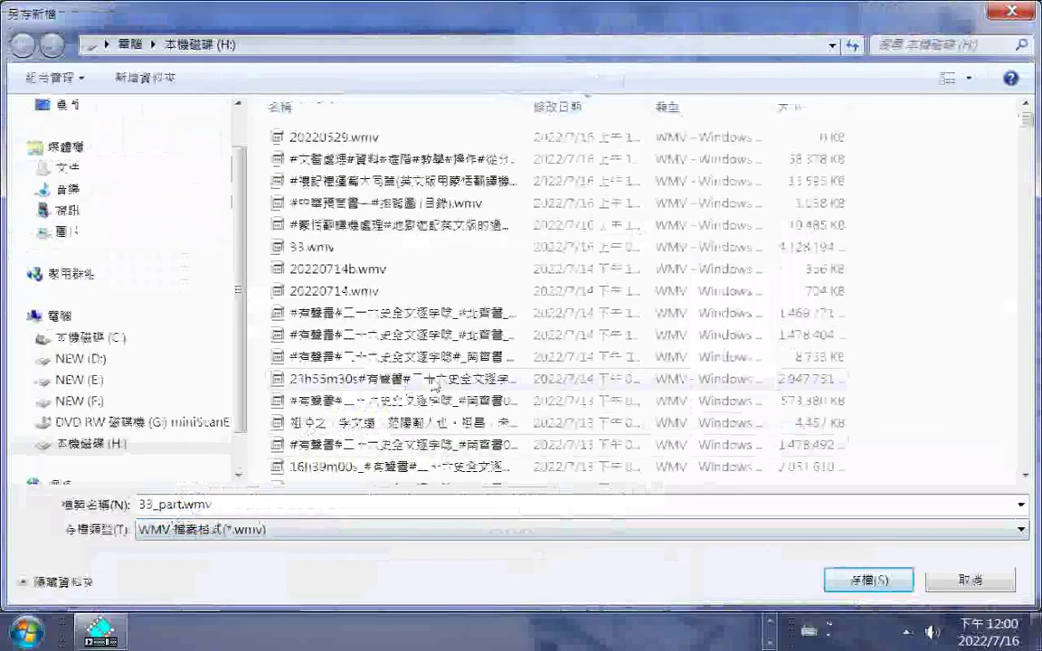
pyautogui.write('01')
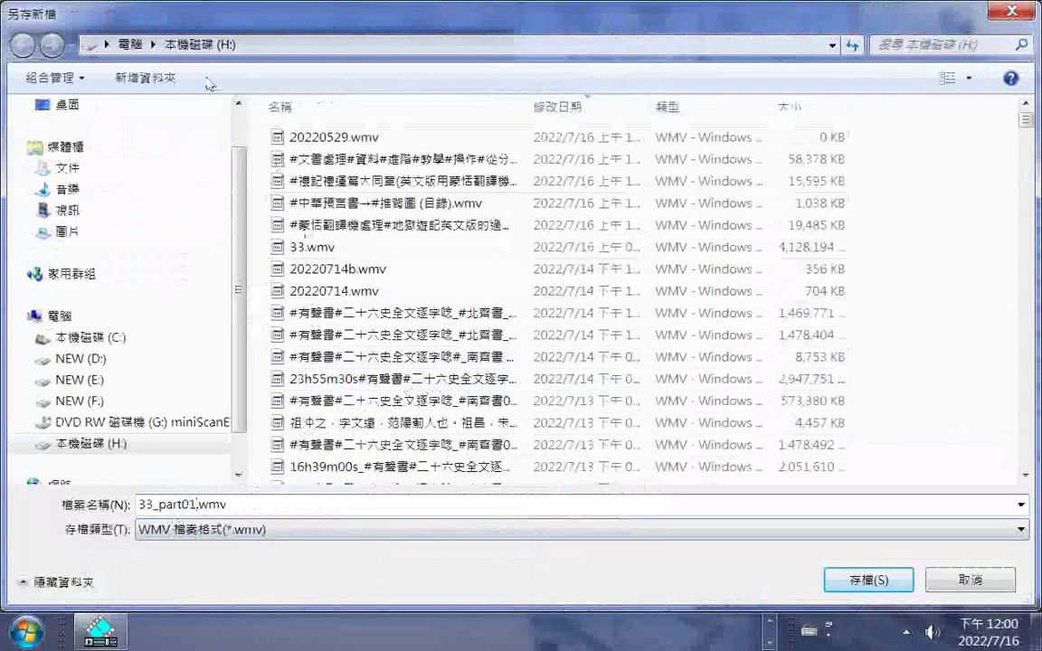
pyautogui.click(877, 583)
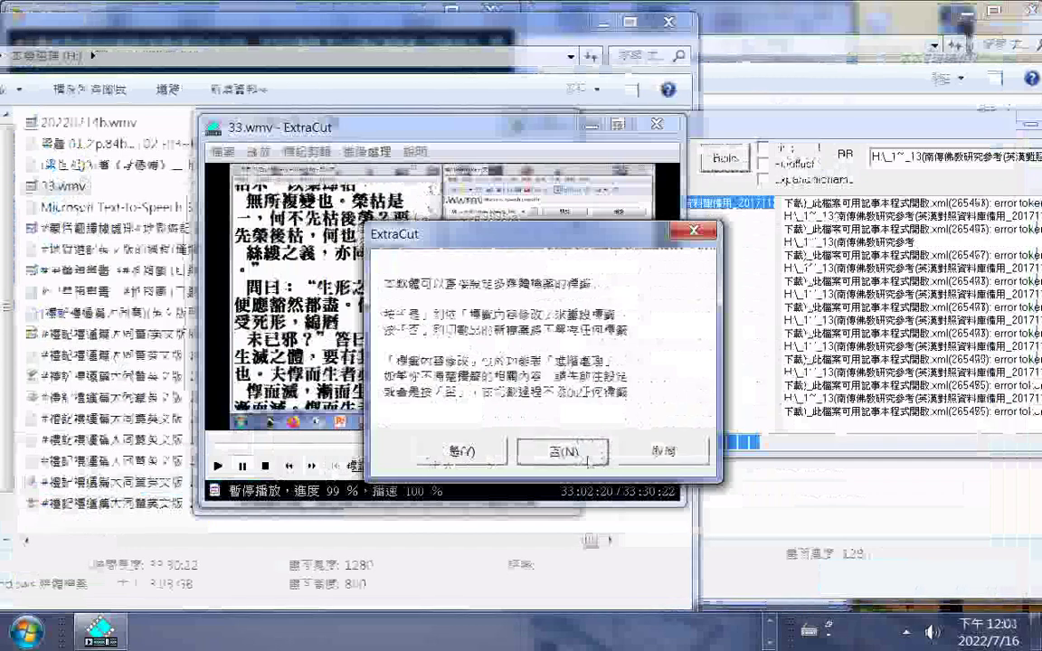
pyautogui.press('Return')
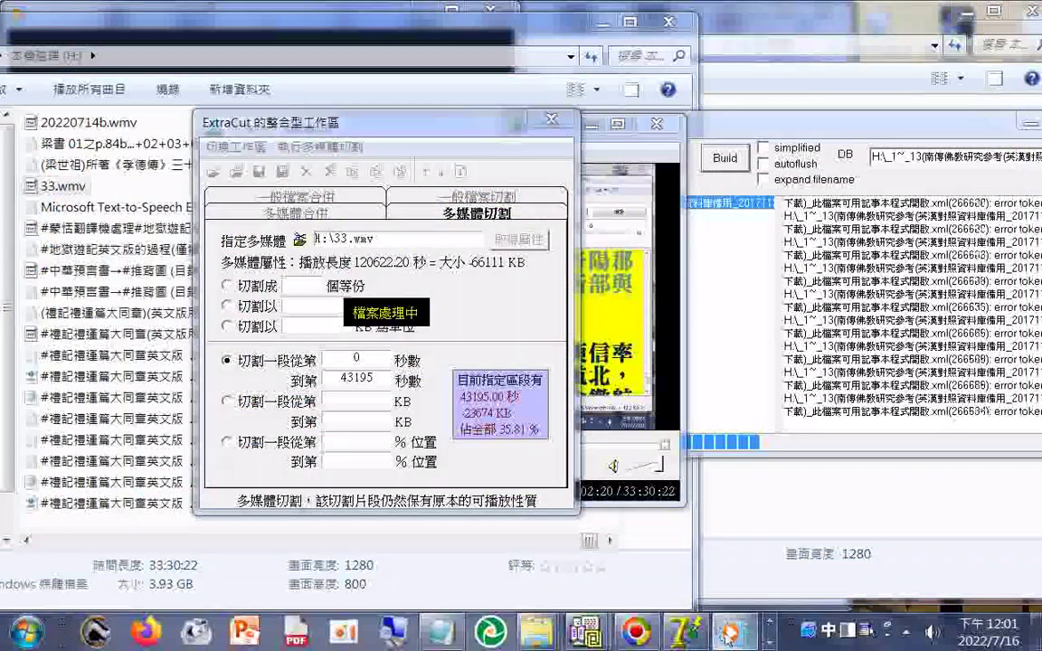
# - Bring the video player forward and open _1~_13(南傳佛教研究參考(英漢對照_tokens.log from drive H: in Notepad
pyautogui.click(743, 627)
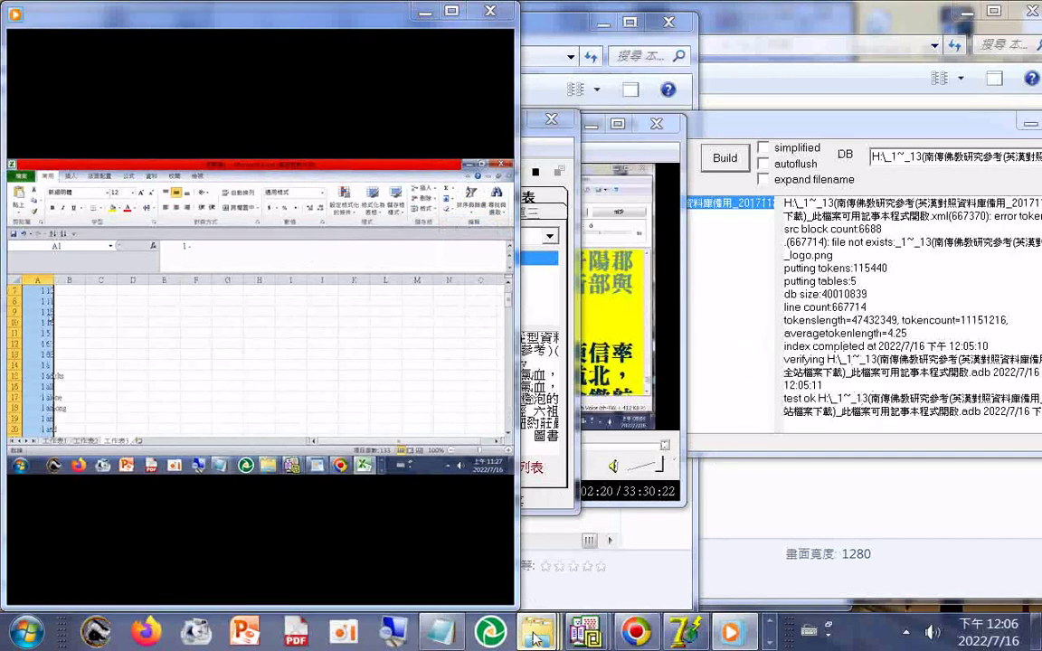
pyautogui.moveTo(532, 626)
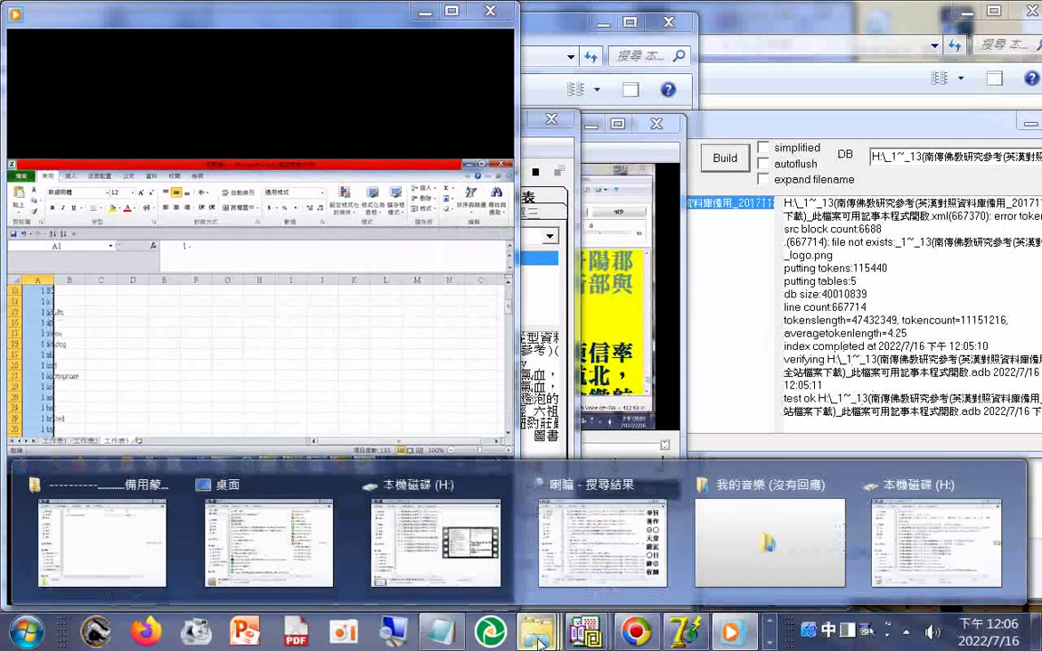
pyautogui.click(482, 488)
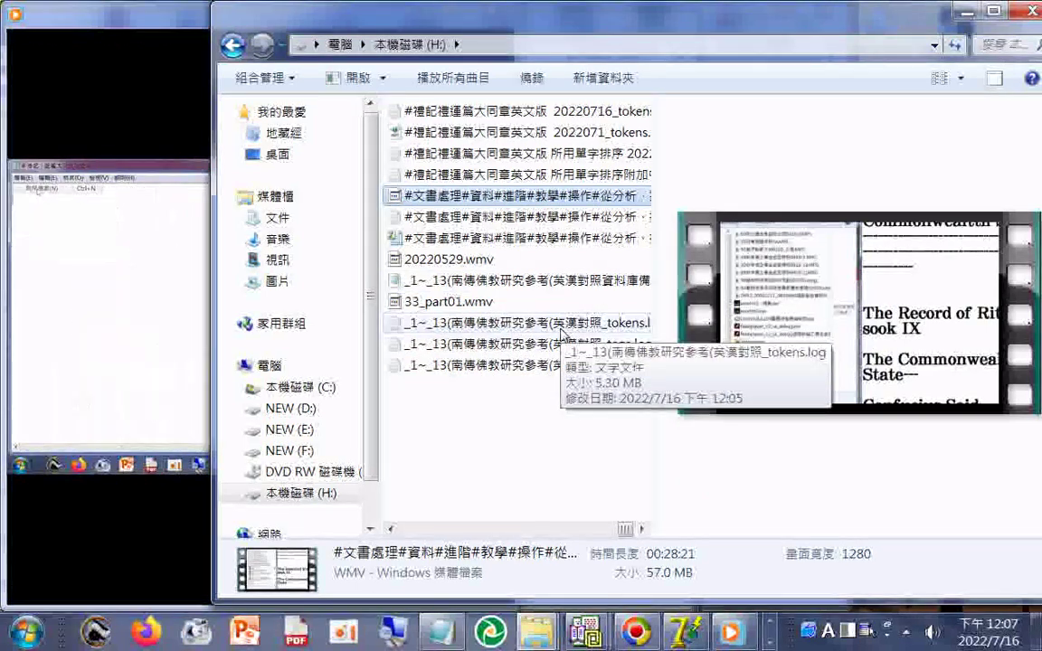
pyautogui.click(562, 331)
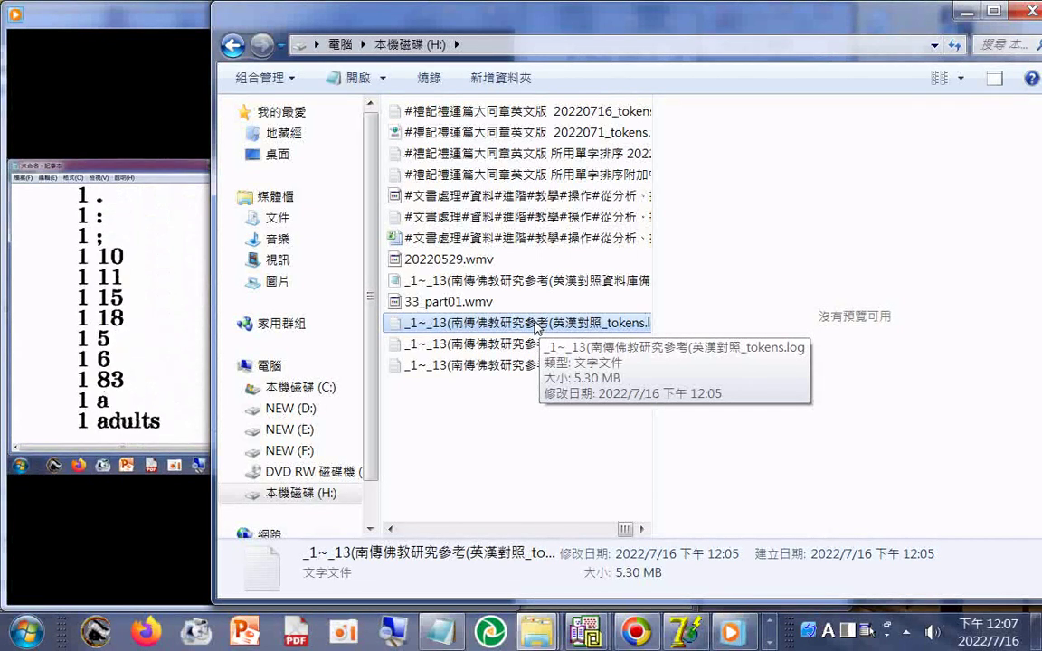
pyautogui.rightClick(538, 328)
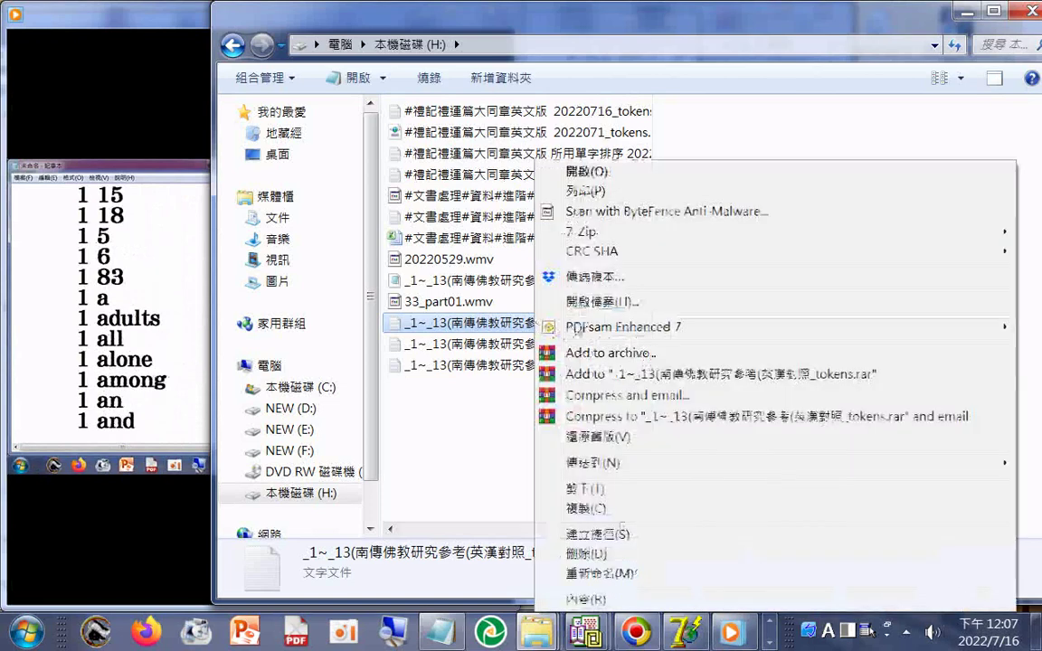
pyautogui.click(576, 303)
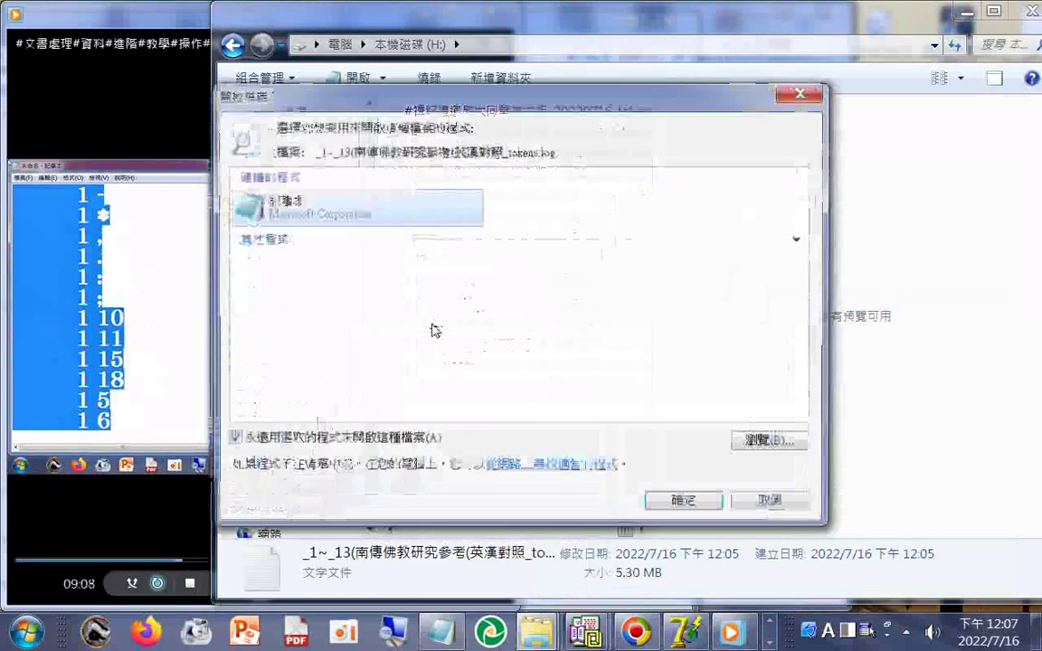
pyautogui.click(685, 503)
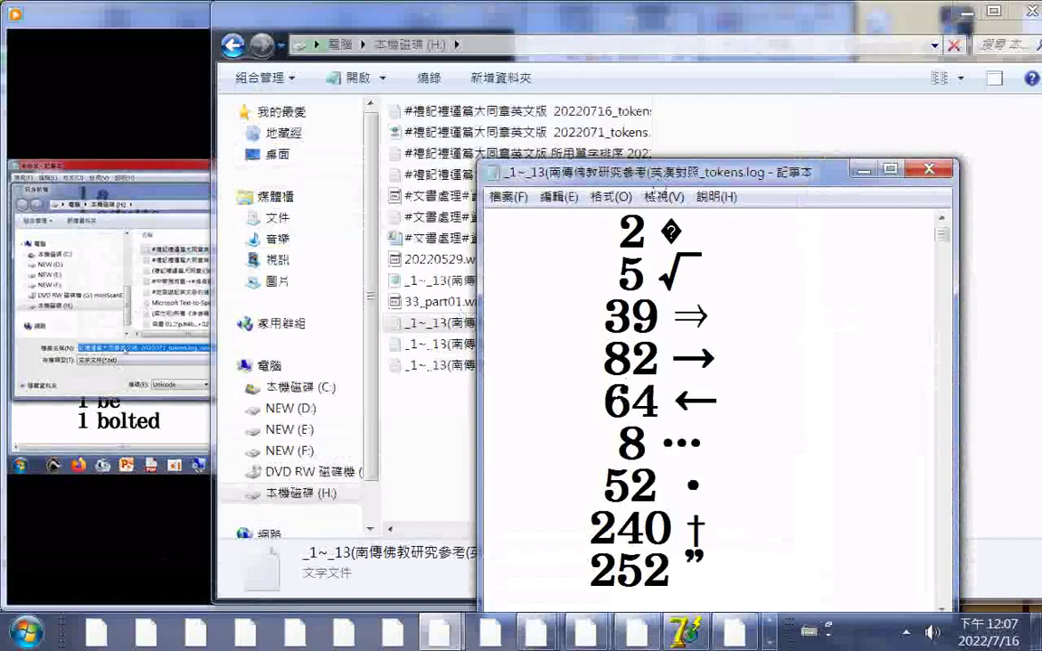
# - Skim the tokens log, minimise the H: folder window and snap Notepad to half the screen beside the video player
pyautogui.moveTo(657, 179); pyautogui.dragTo(316, 168)
pyautogui.scroll(-1, 458, 288)
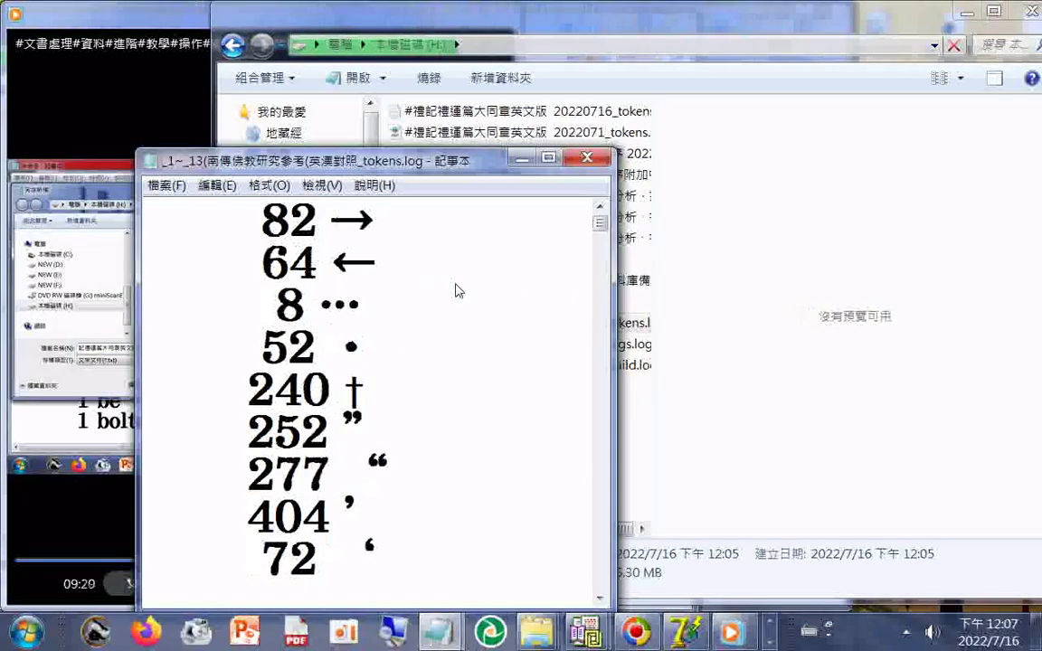
pyautogui.scroll(-3, 457, 293)
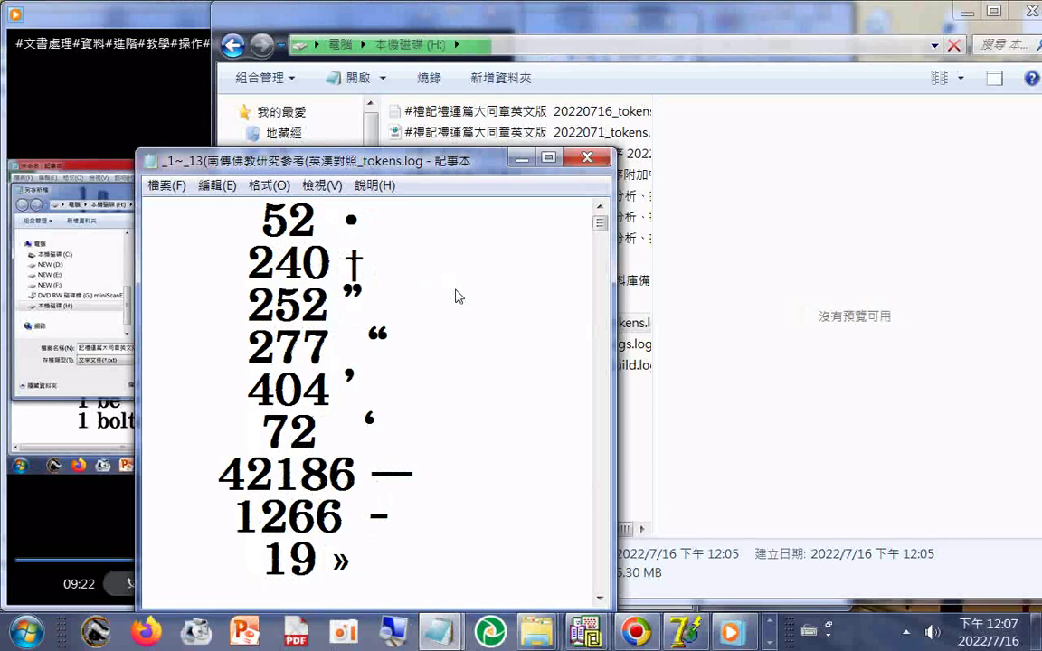
pyautogui.scroll(-2, 457, 312)
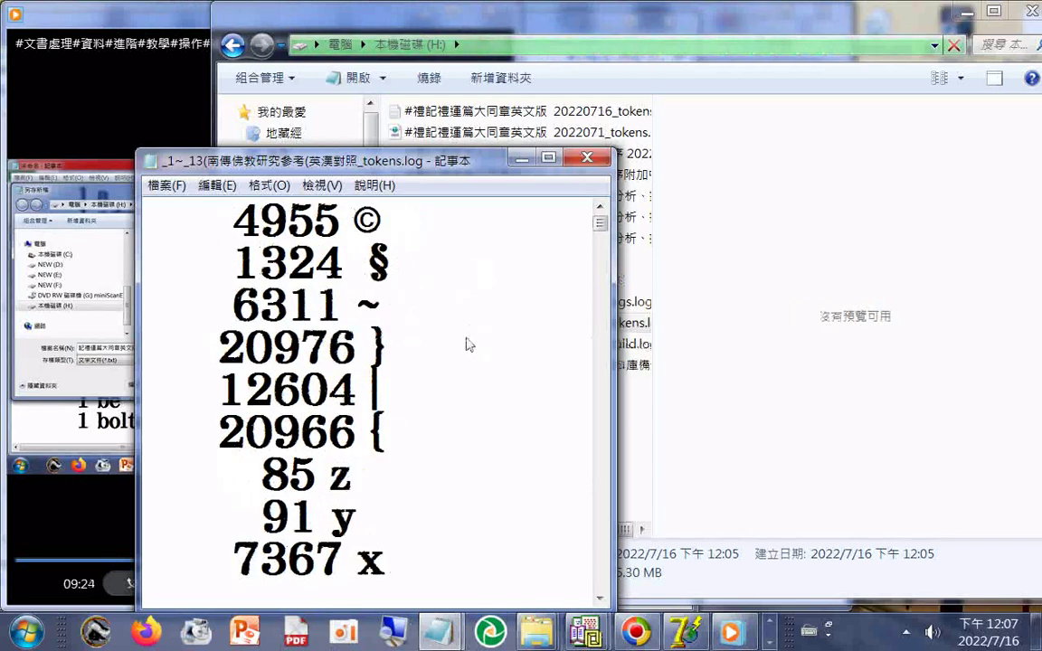
pyautogui.scroll(-3, 466, 344)
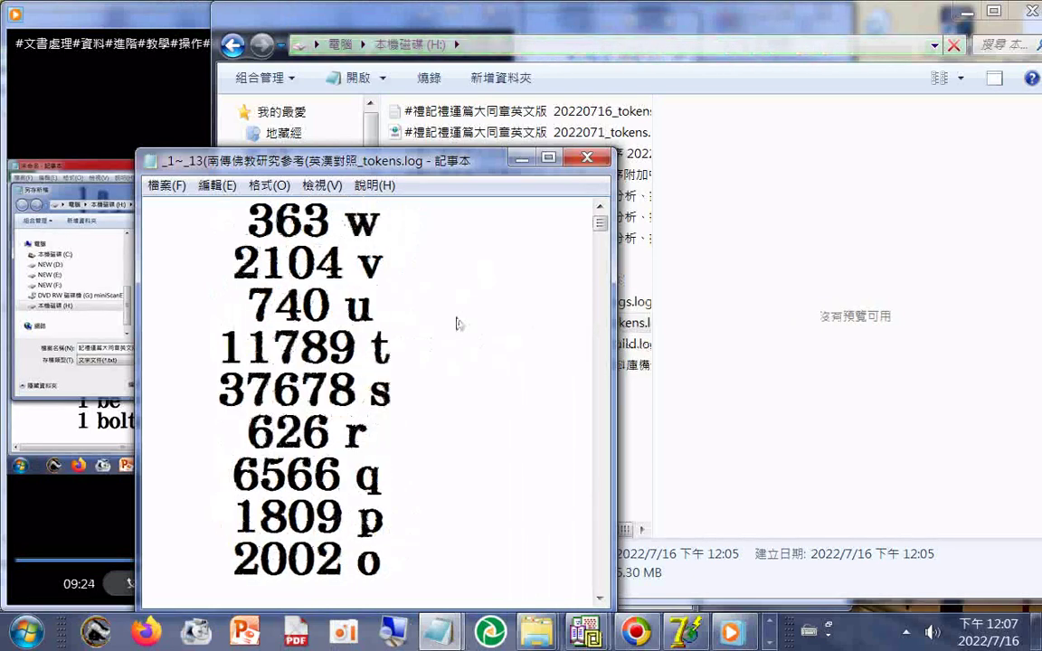
pyautogui.click(965, 12)
pyautogui.moveTo(463, 160); pyautogui.dragTo(836, 65)
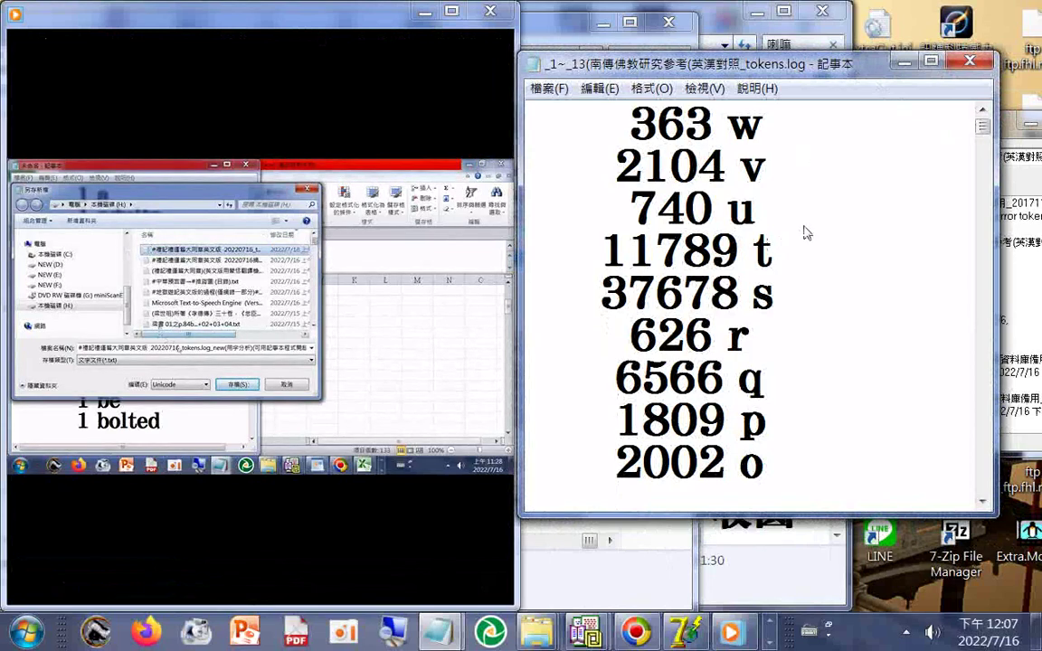
pyautogui.press('super+Right')
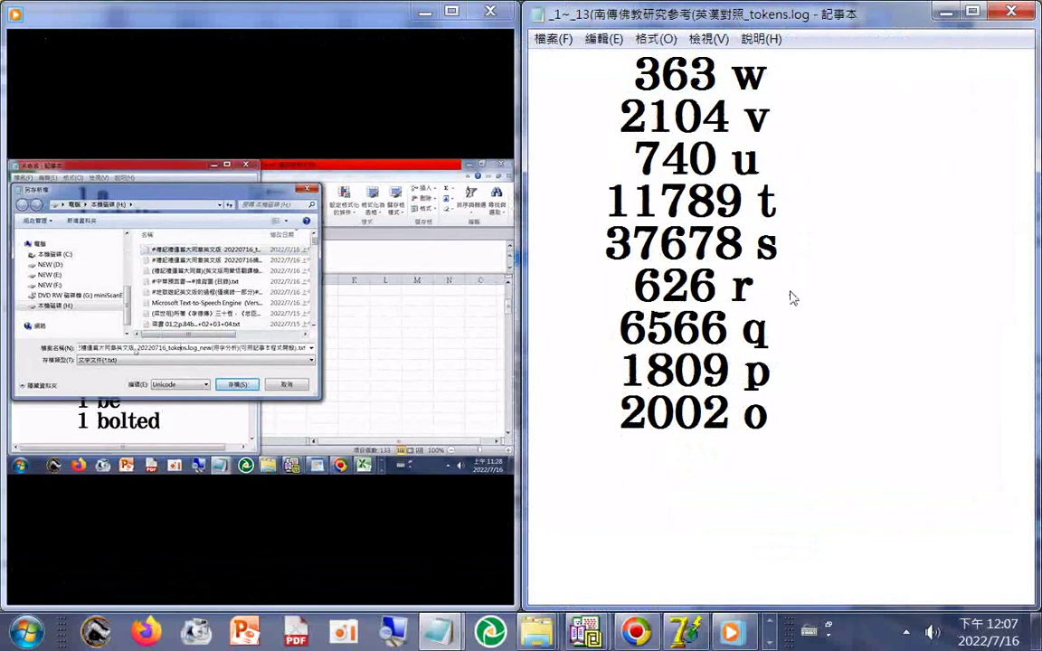
# - Examine the occurrence counts of the single letters, digits and punctuation marks in the tokens log
pyautogui.scroll(-2, 793, 298)
pyautogui.scroll(-3, 796, 305)
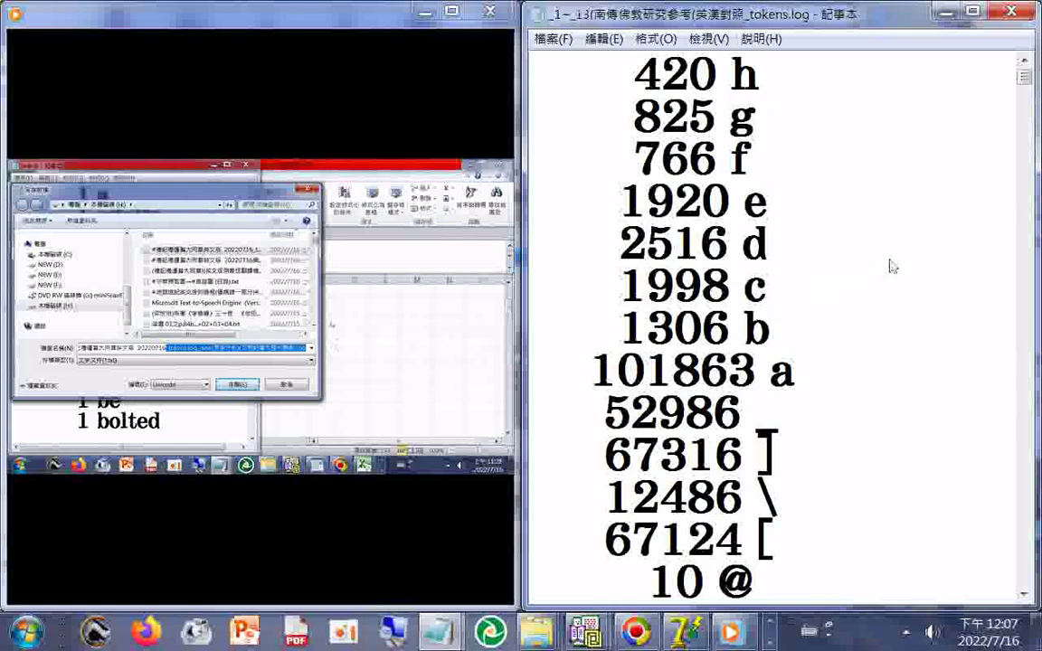
pyautogui.scroll(-4, 891, 268)
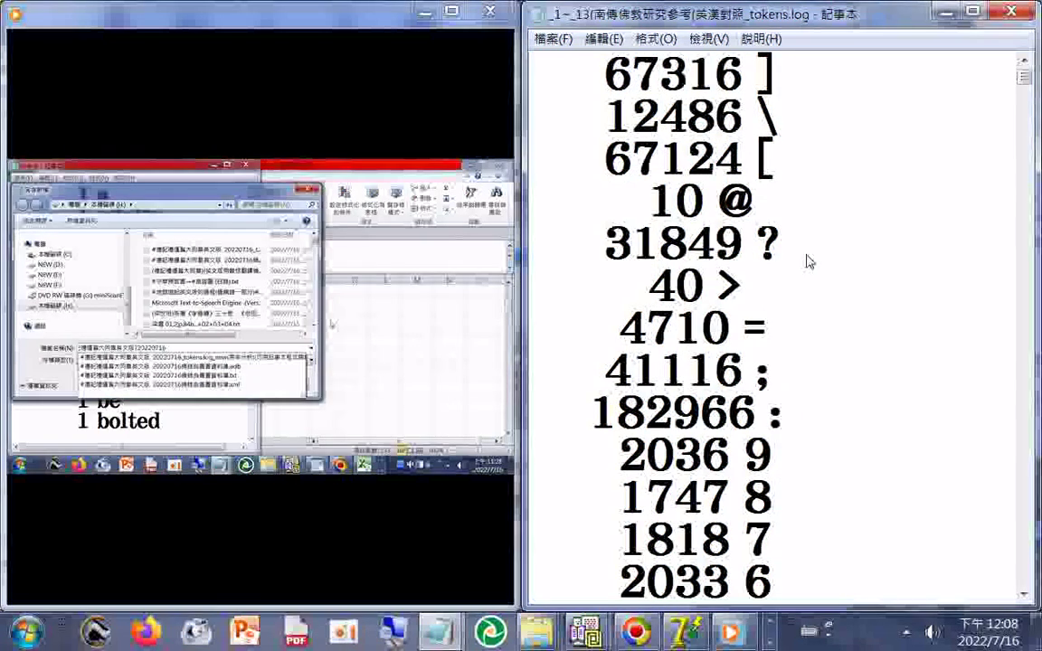
pyautogui.scroll(4, 810, 261)
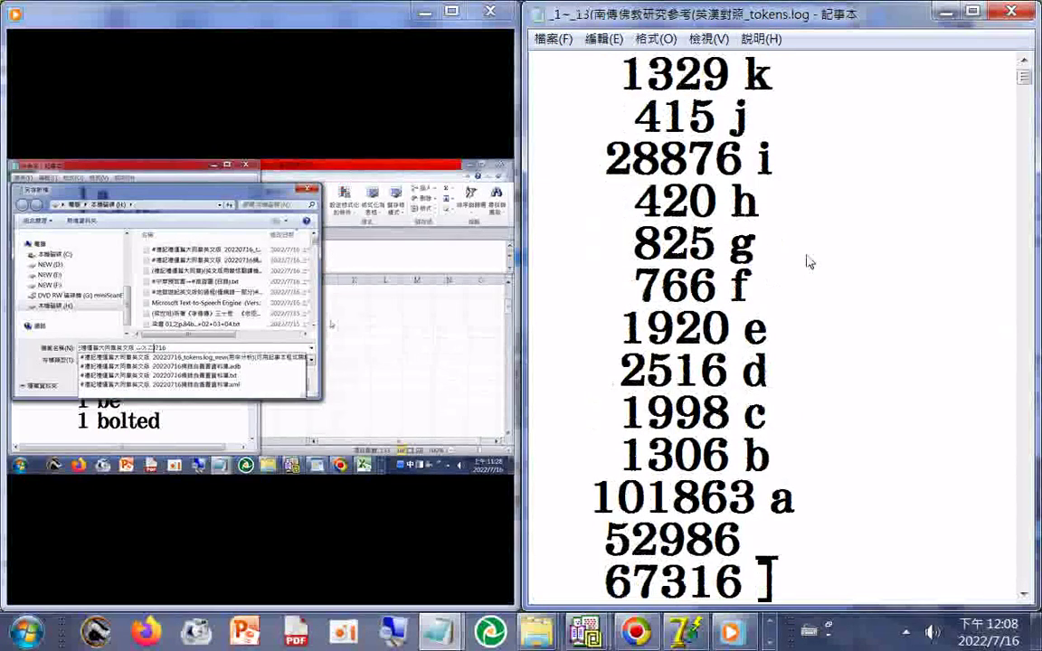
pyautogui.scroll(1, 809, 261)
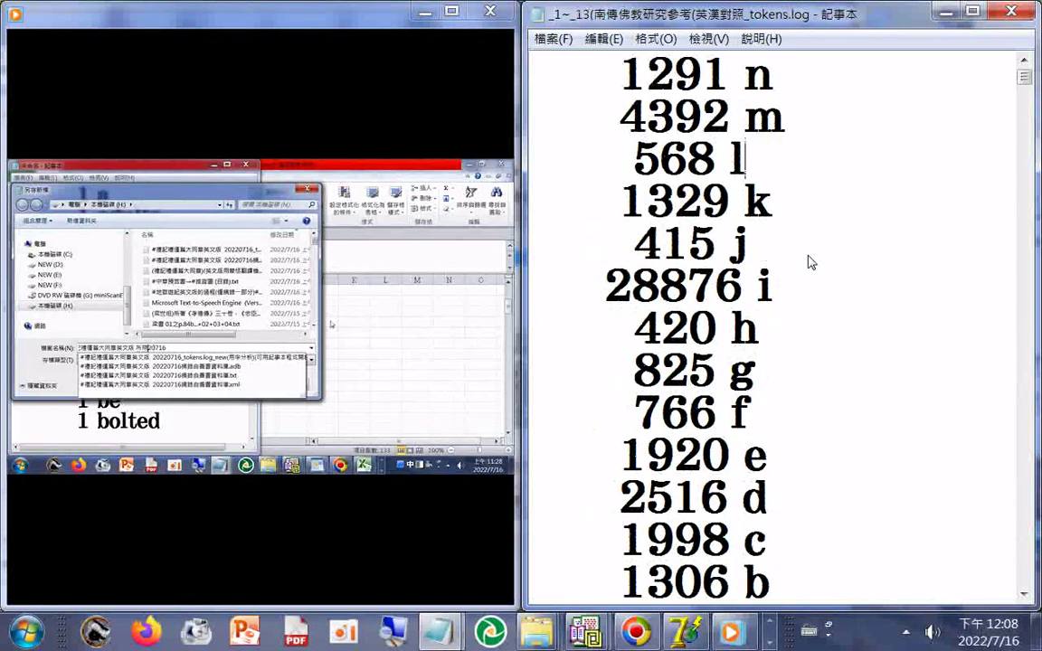
# - Review the occurrence counts in the tokens log from the single letters back up to the brackets, dashes, quotation marks and arrows
pyautogui.scroll(-1, 809, 261)
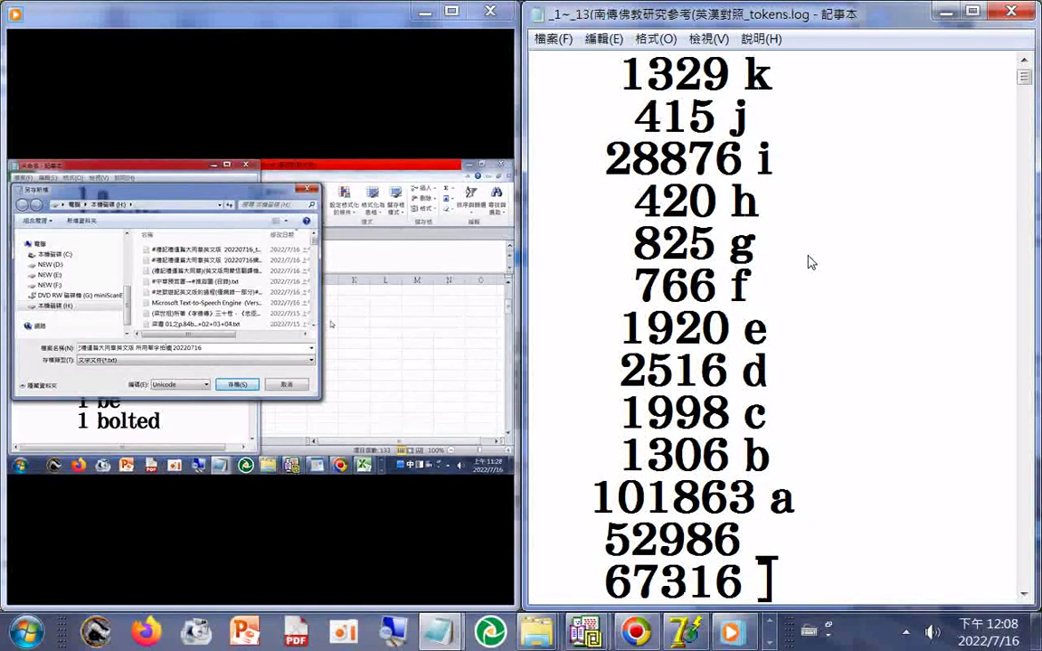
pyautogui.scroll(2, 811, 262)
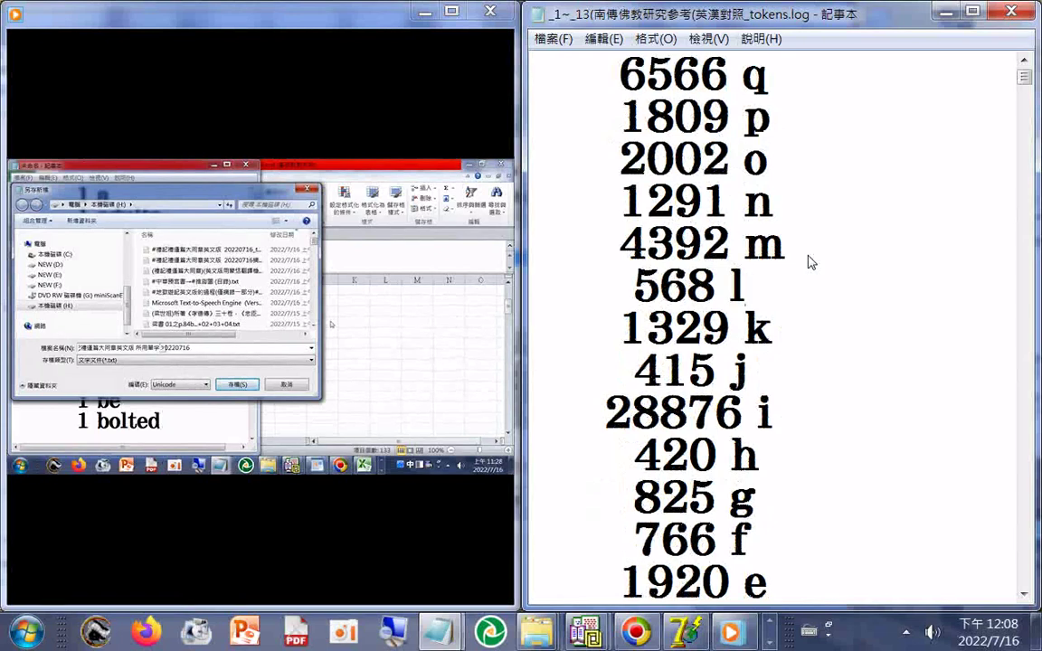
pyautogui.scroll(1, 811, 262)
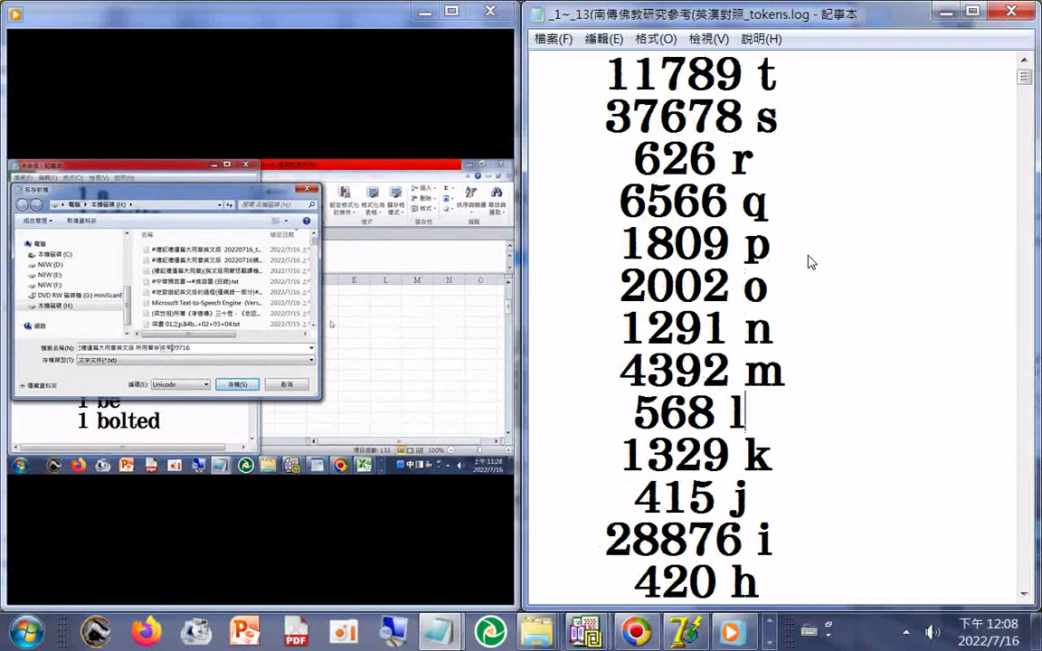
pyautogui.scroll(1, 811, 262)
pyautogui.scroll(2, 811, 262)
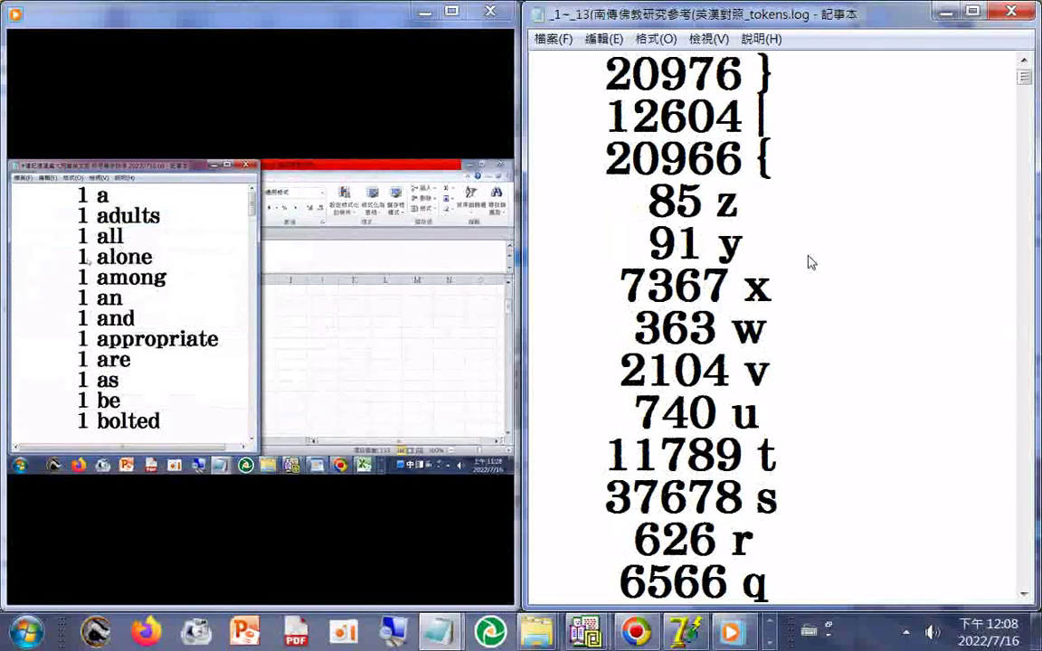
pyautogui.scroll(1, 811, 262)
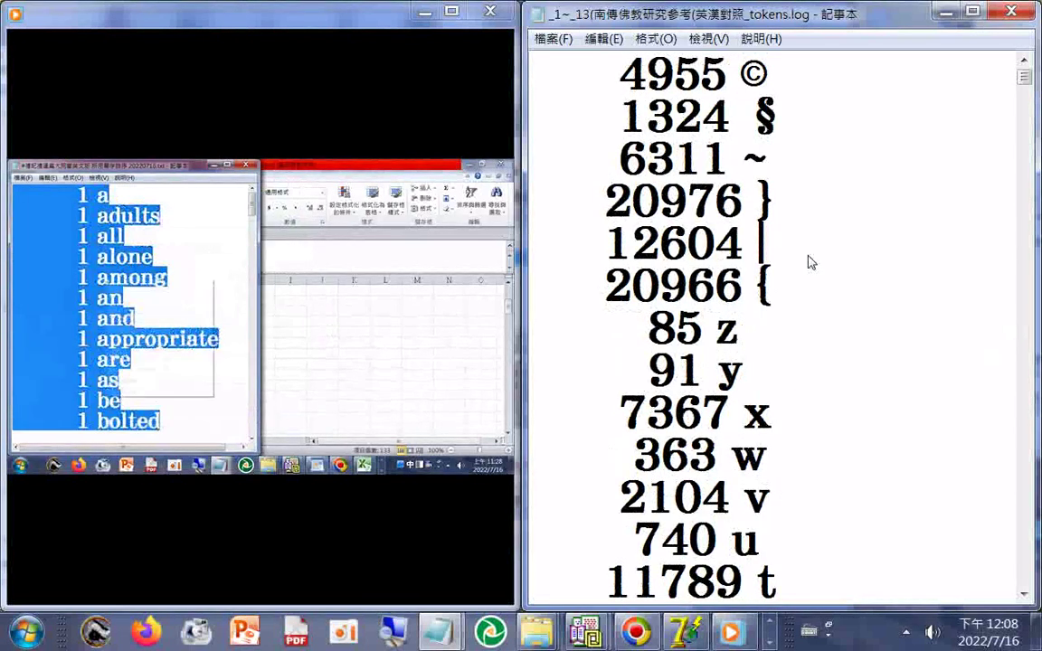
pyautogui.scroll(2, 811, 262)
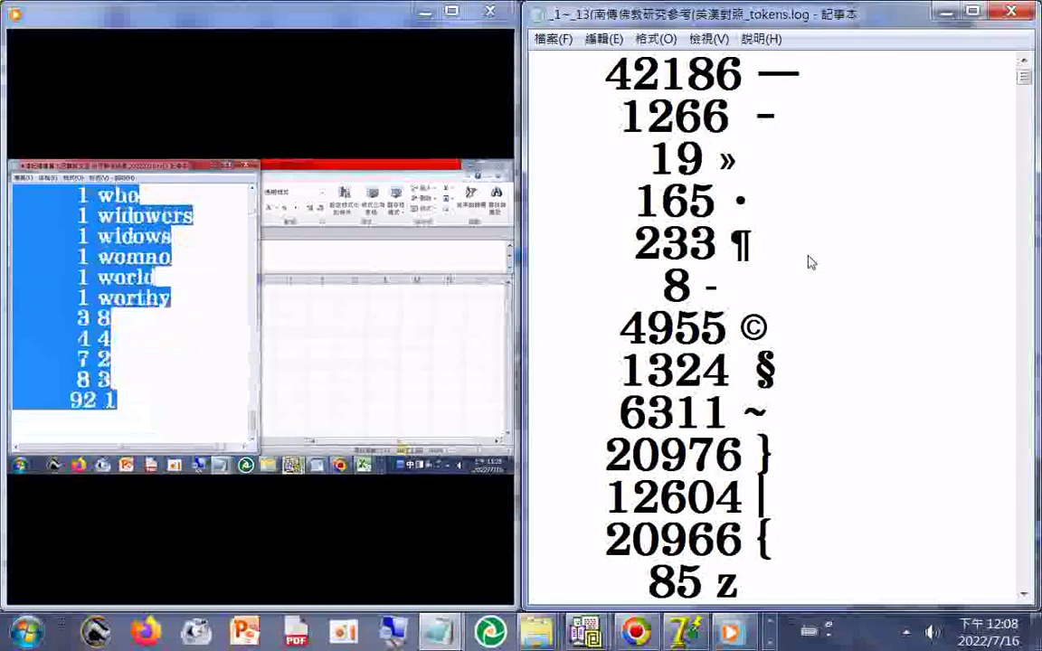
pyautogui.scroll(1, 811, 262)
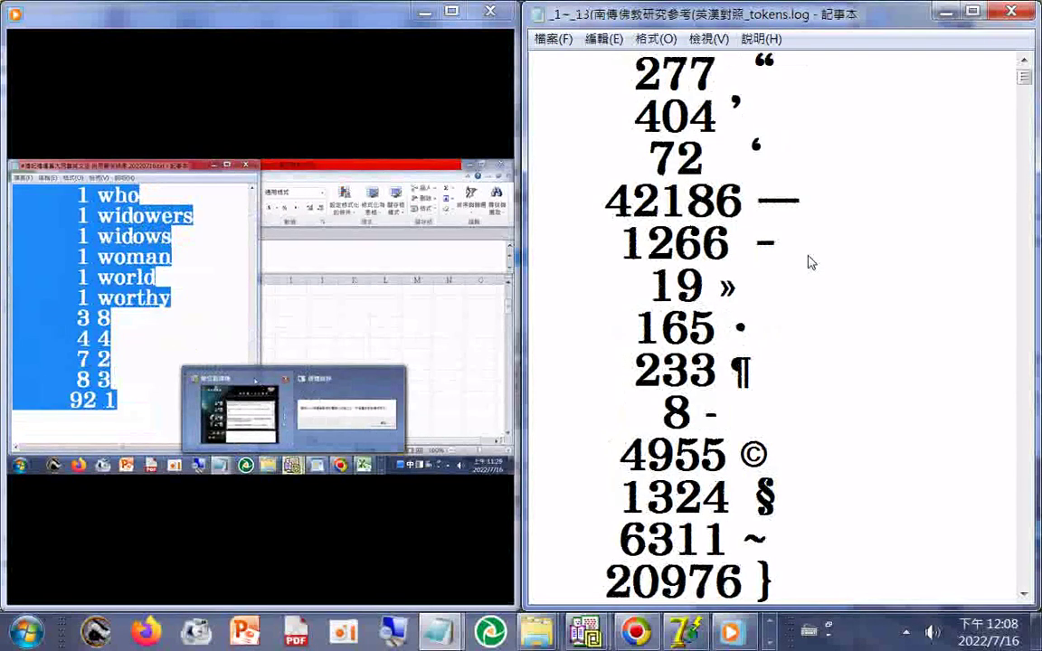
pyautogui.scroll(1, 811, 262)
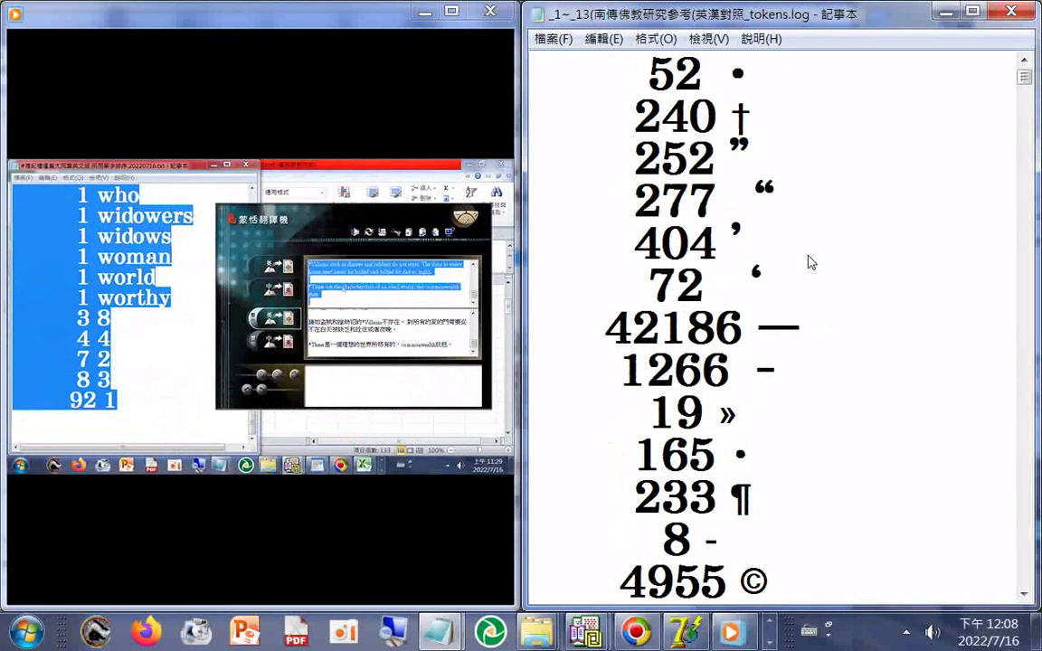
pyautogui.scroll(2, 811, 262)
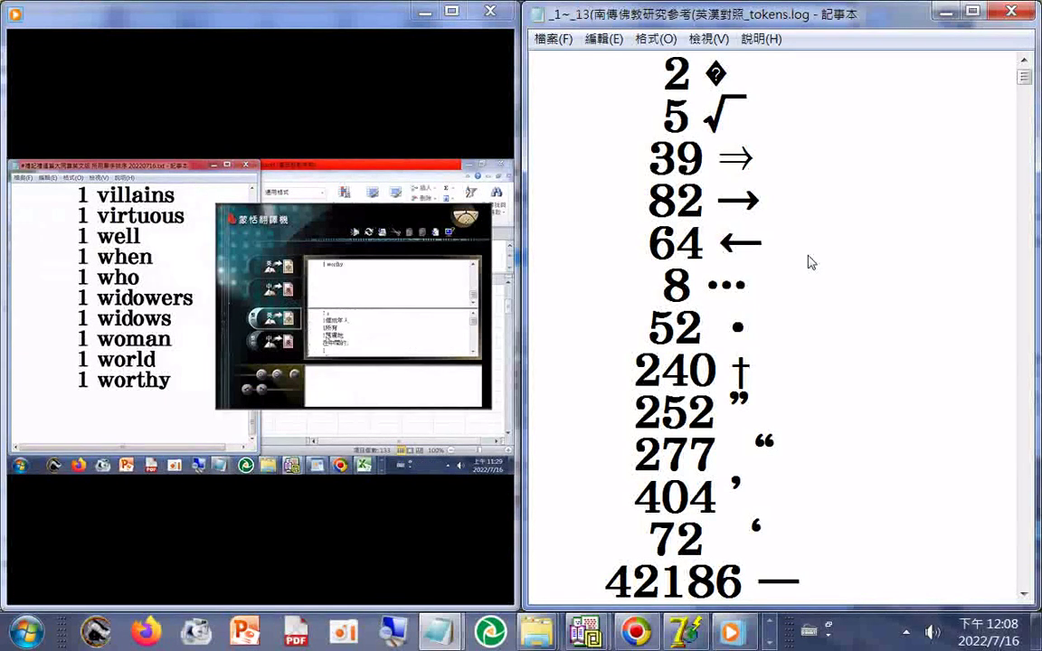
# - Examine the counts of the punctuation marks and the long Pali compound words listed after them in the tokens log
pyautogui.scroll(-10, 811, 261)
pyautogui.scroll(-14, 813, 254)
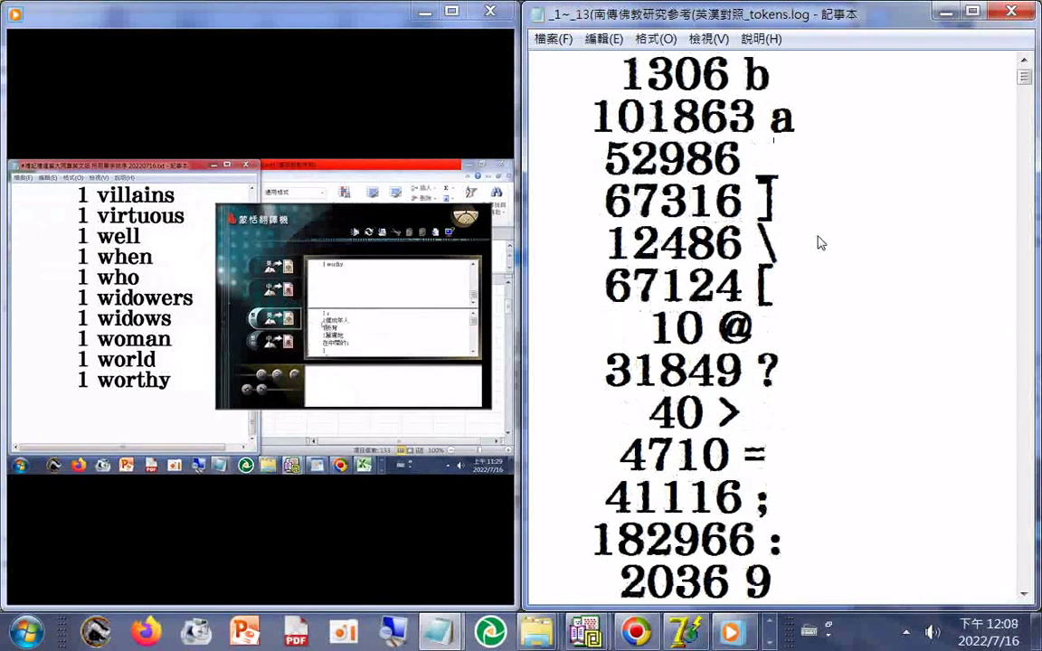
pyautogui.scroll(-3, 818, 243)
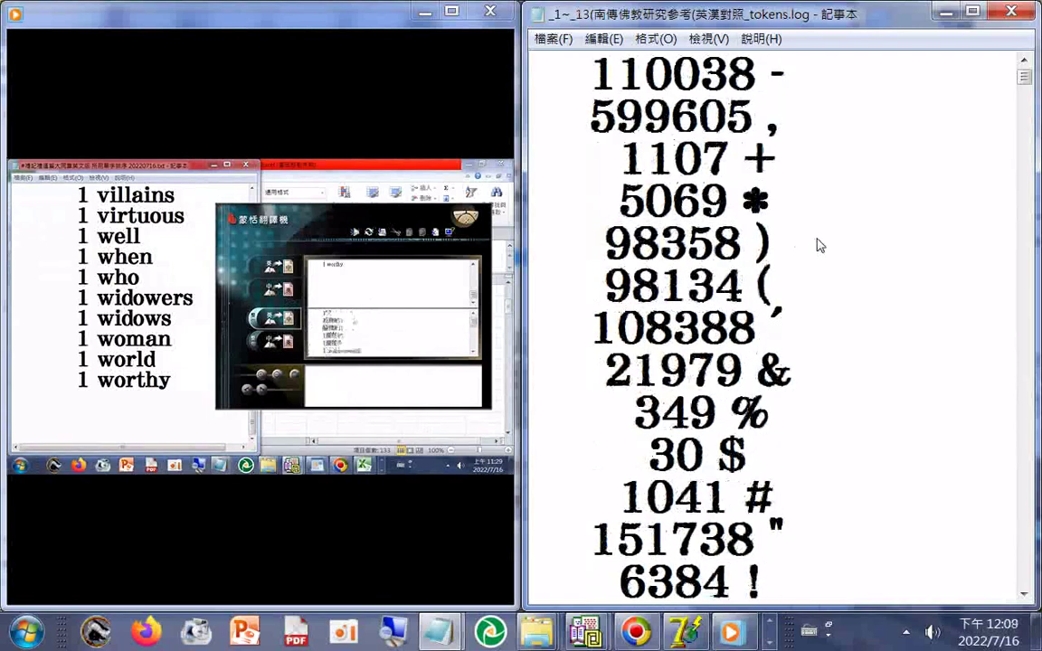
pyautogui.scroll(-1, 818, 244)
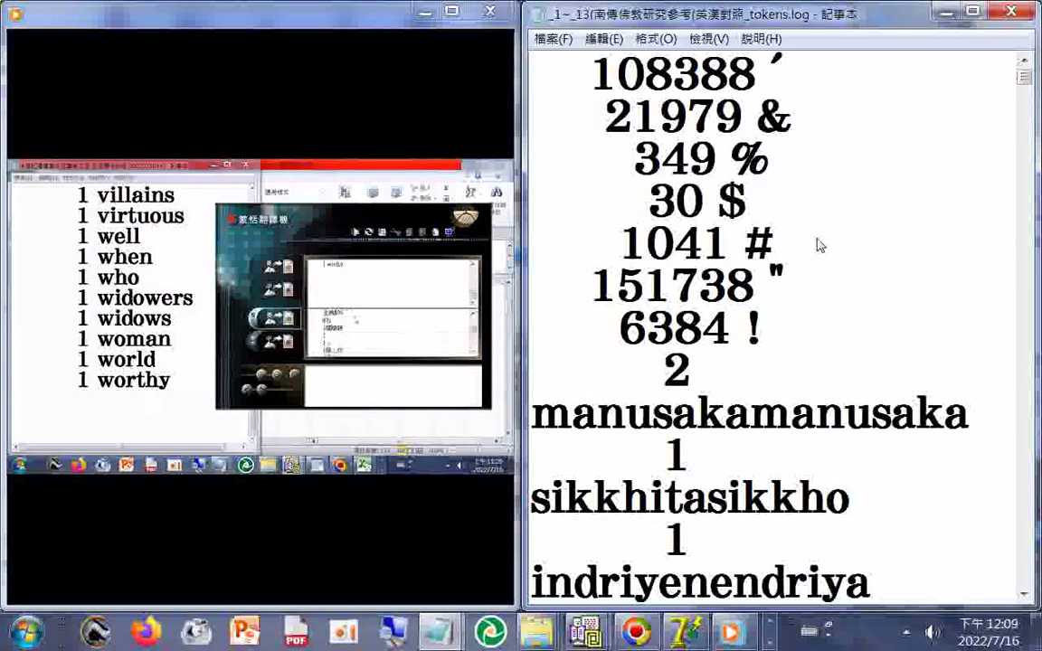
pyautogui.scroll(-3, 818, 244)
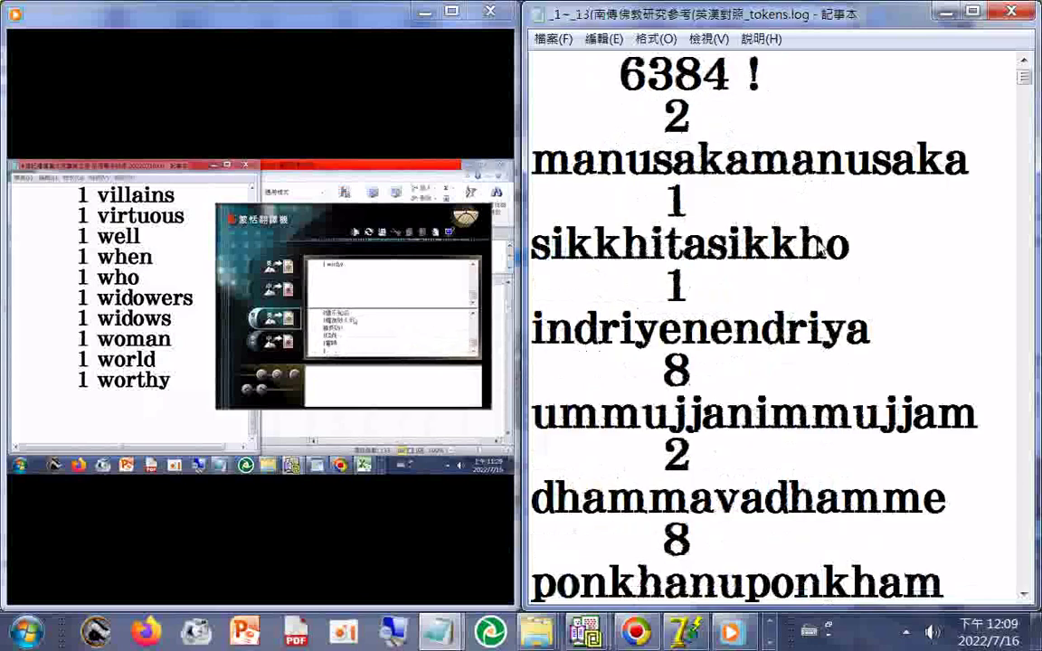
pyautogui.scroll(-3, 818, 244)
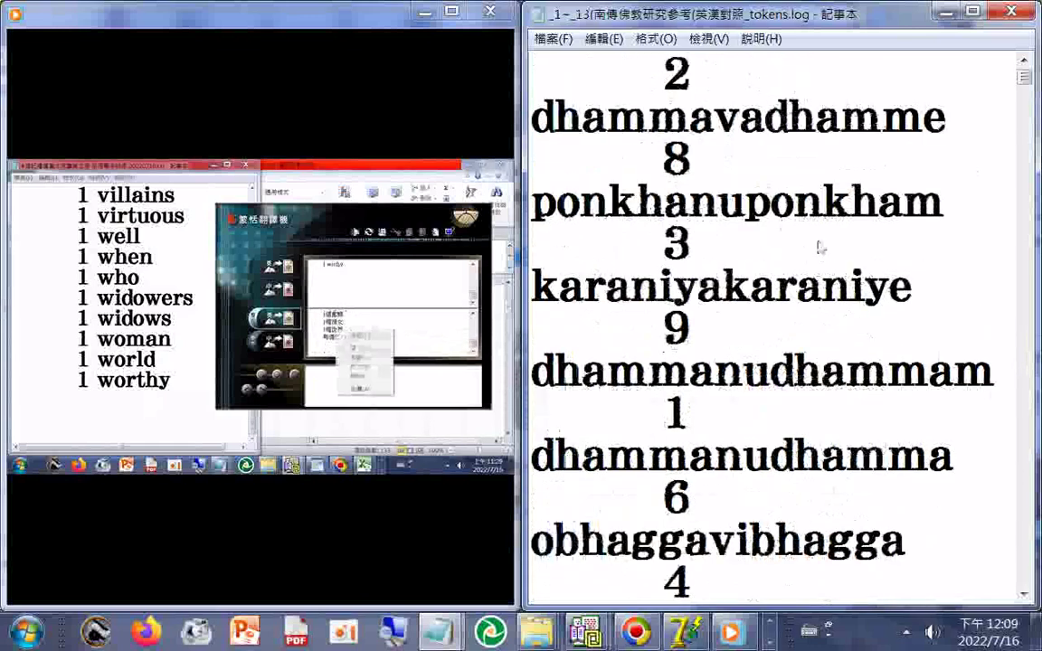
pyautogui.scroll(-5, 818, 244)
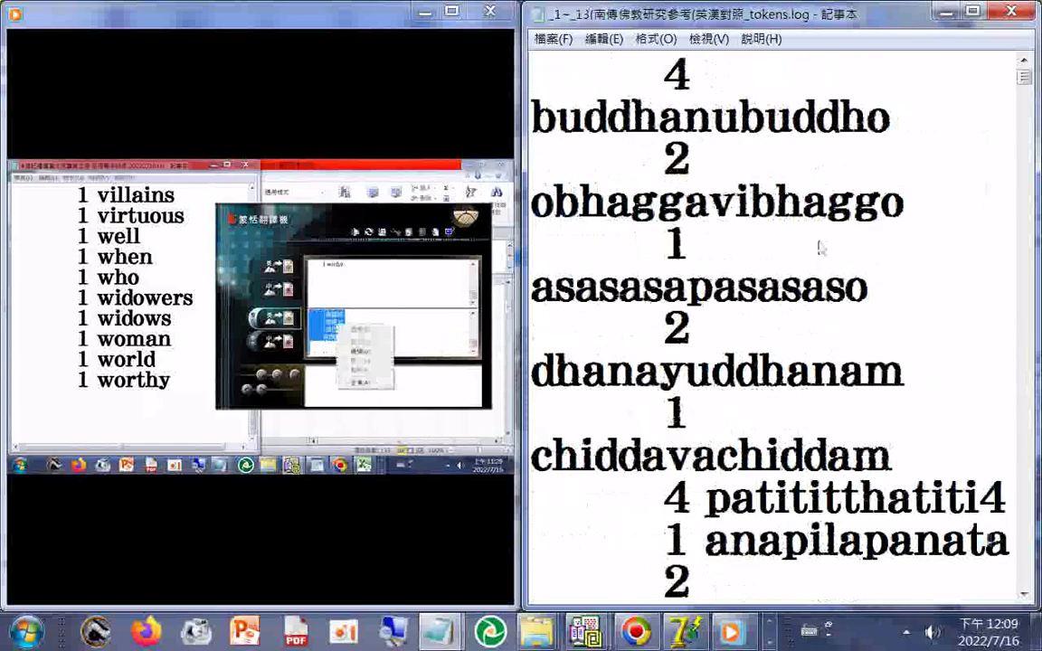
pyautogui.scroll(-1, 821, 254)
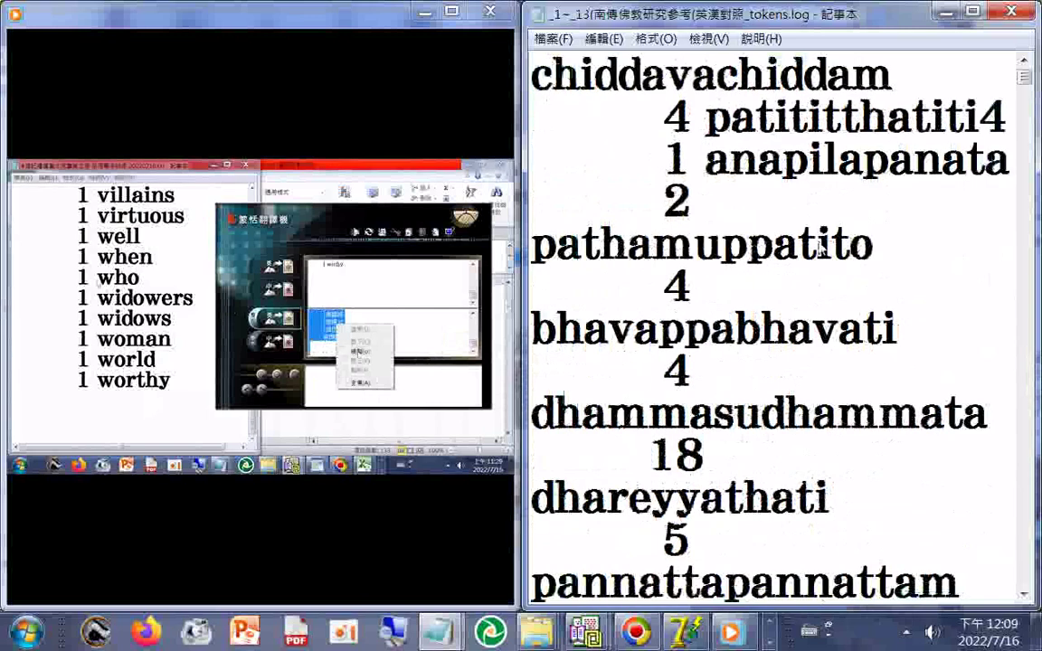
pyautogui.scroll(-7, 819, 244)
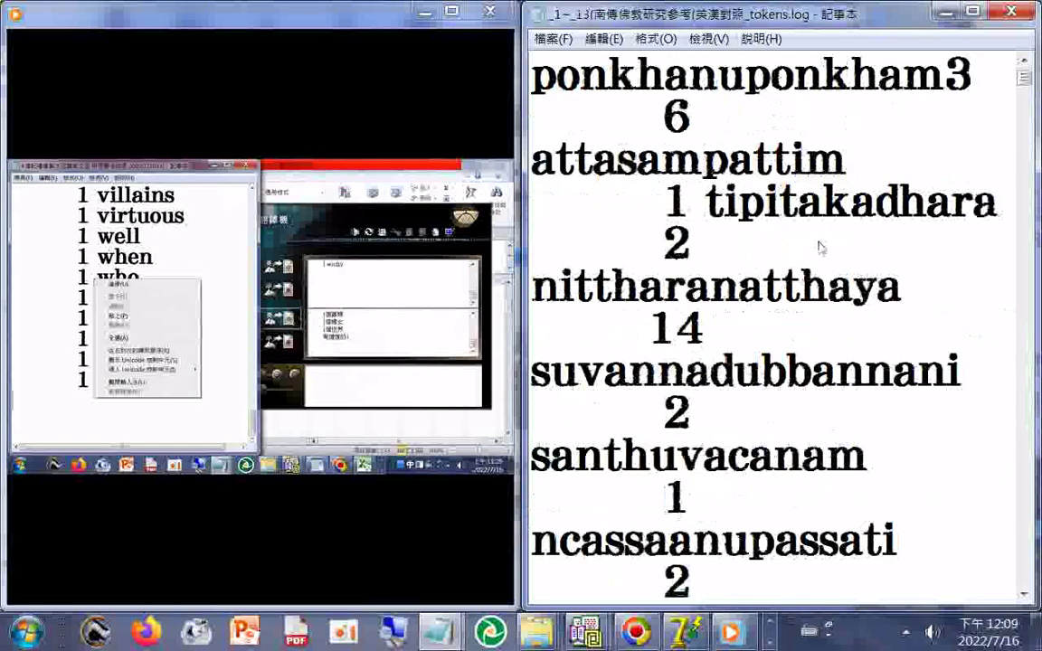
pyautogui.scroll(-4, 819, 246)
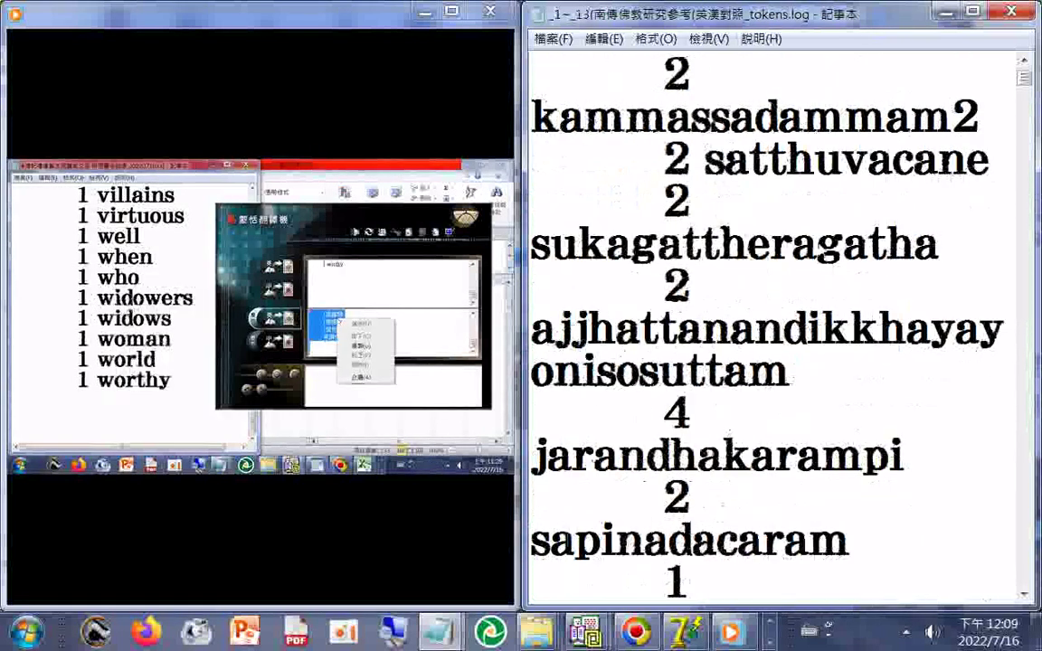
# - Examine the occurrence counts of the two-digit numbers and the numbered-list markers in the tokens log
pyautogui.scroll(-6, 819, 247)
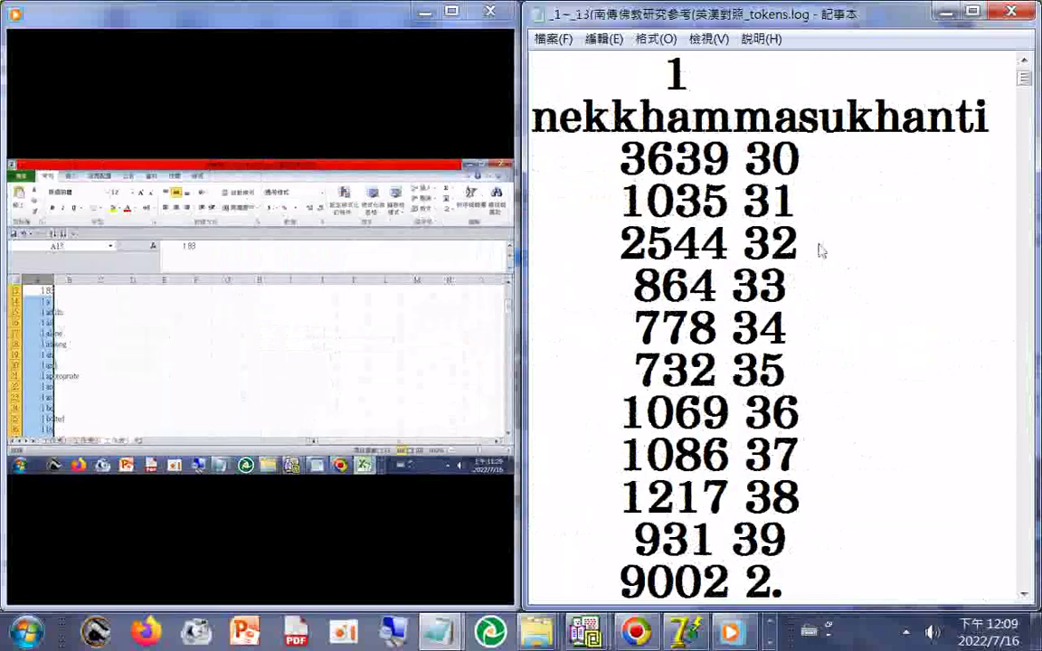
pyautogui.scroll(-2, 820, 251)
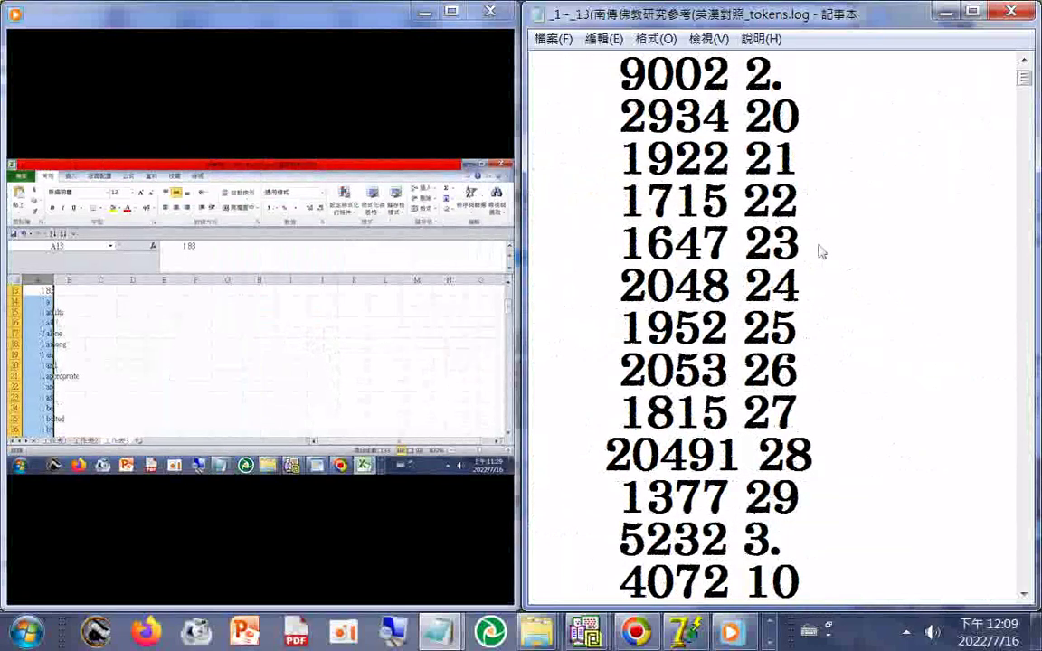
pyautogui.scroll(-3, 819, 251)
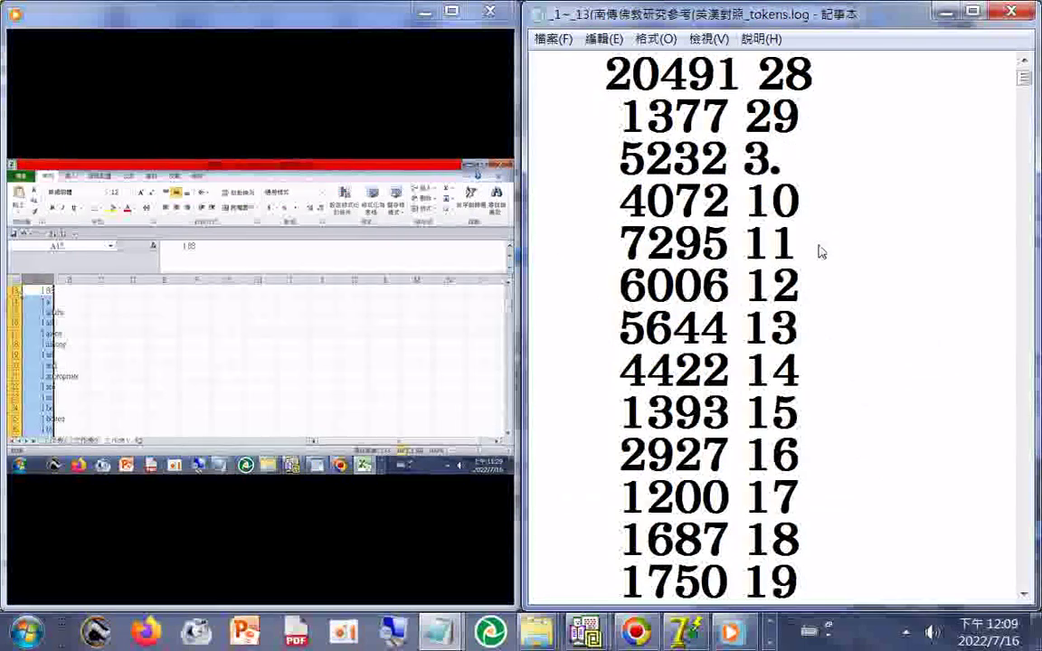
pyautogui.scroll(-4, 819, 252)
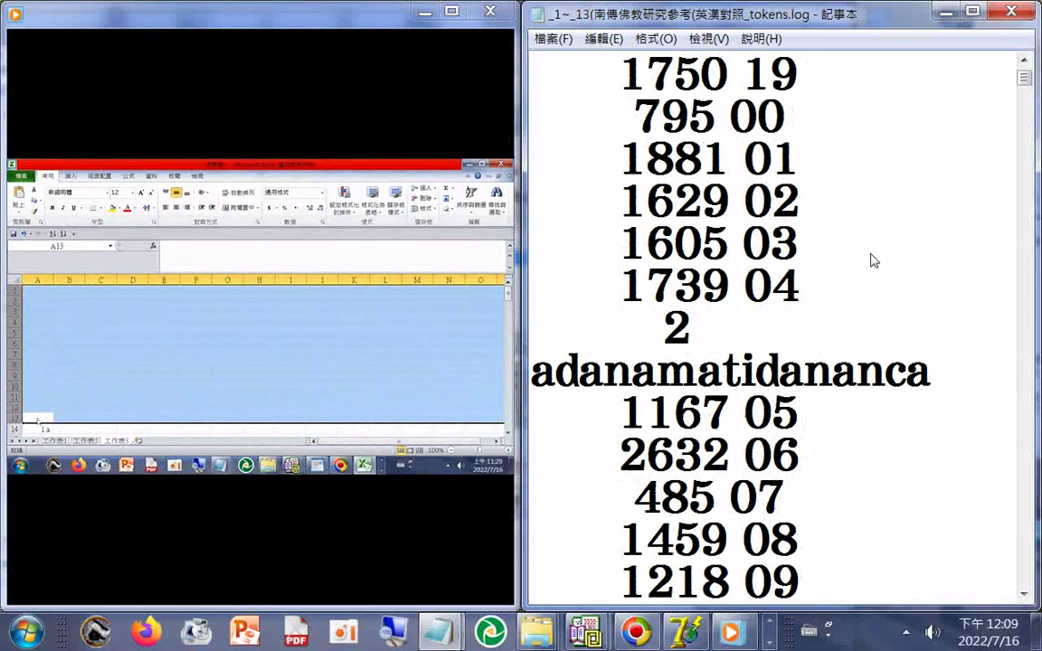
pyautogui.scroll(12, 872, 261)
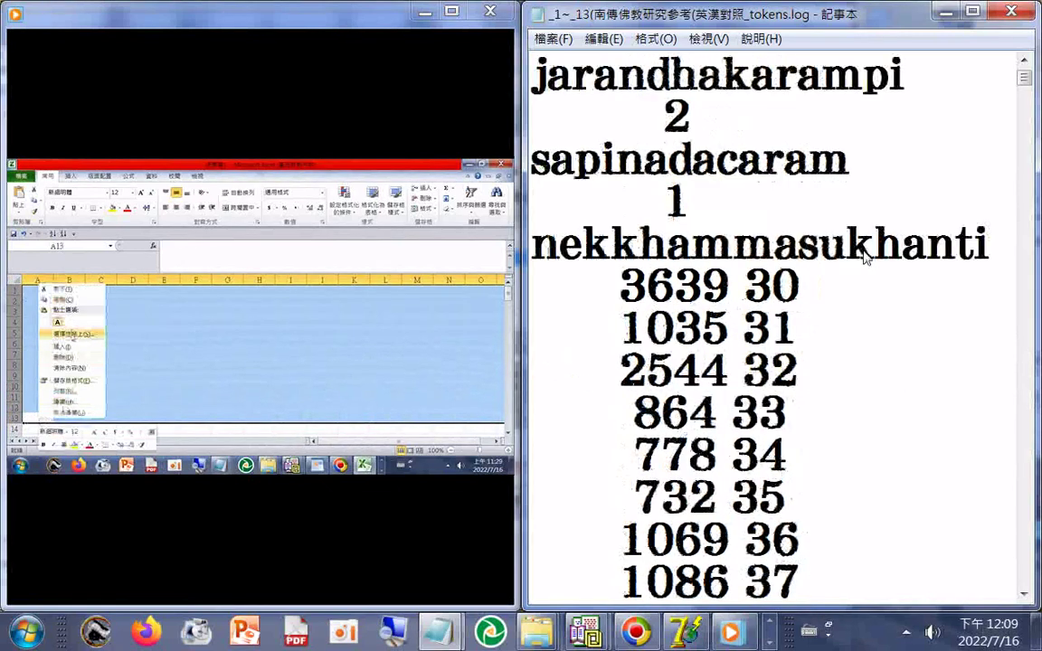
pyautogui.scroll(-5, 864, 256)
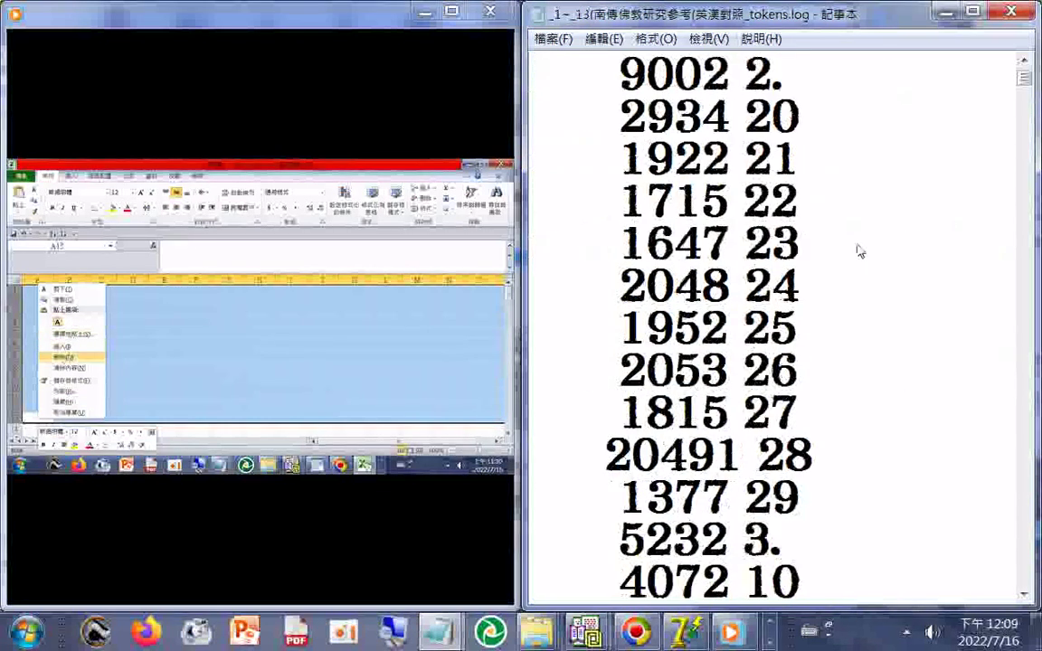
pyautogui.scroll(-8, 859, 252)
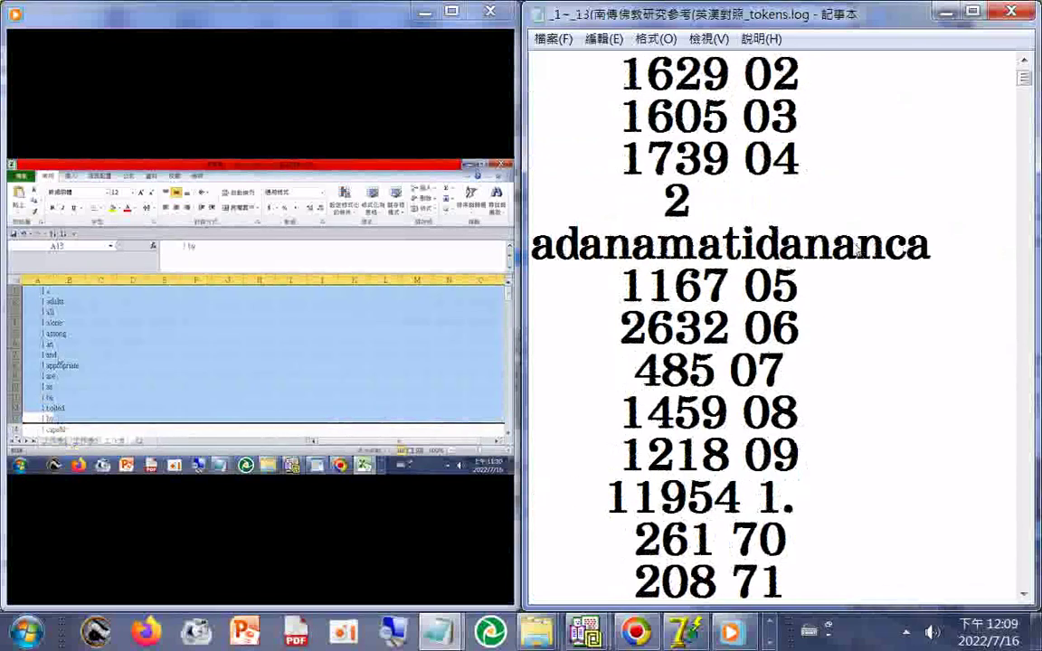
pyautogui.scroll(-5, 857, 248)
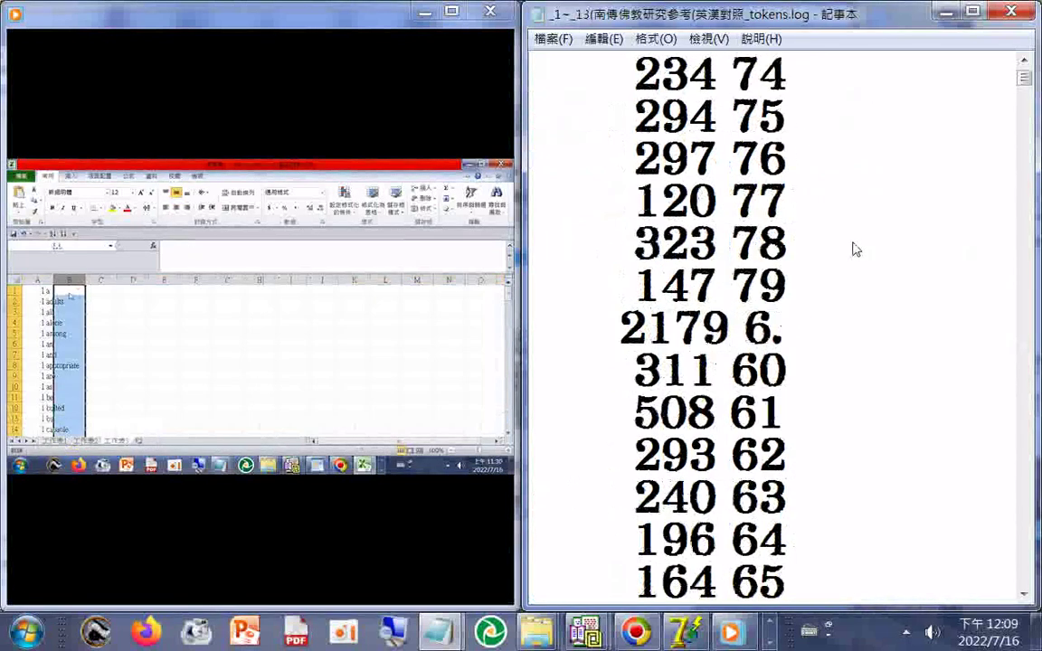
pyautogui.scroll(-5, 856, 249)
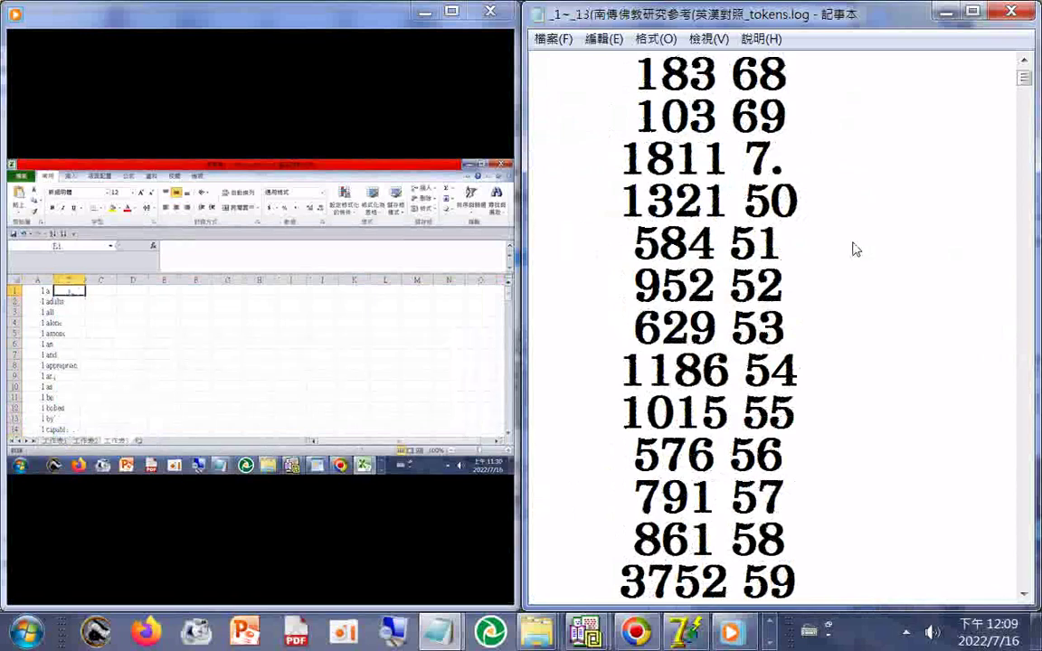
pyautogui.scroll(-1, 856, 250)
pyautogui.scroll(-3, 855, 250)
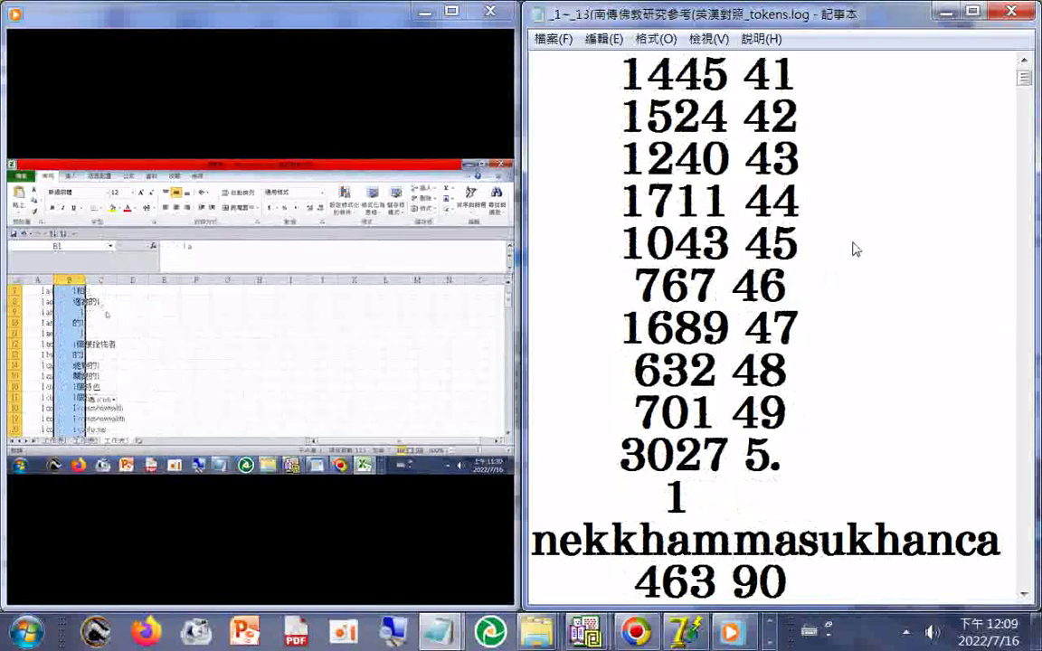
pyautogui.scroll(-3, 855, 250)
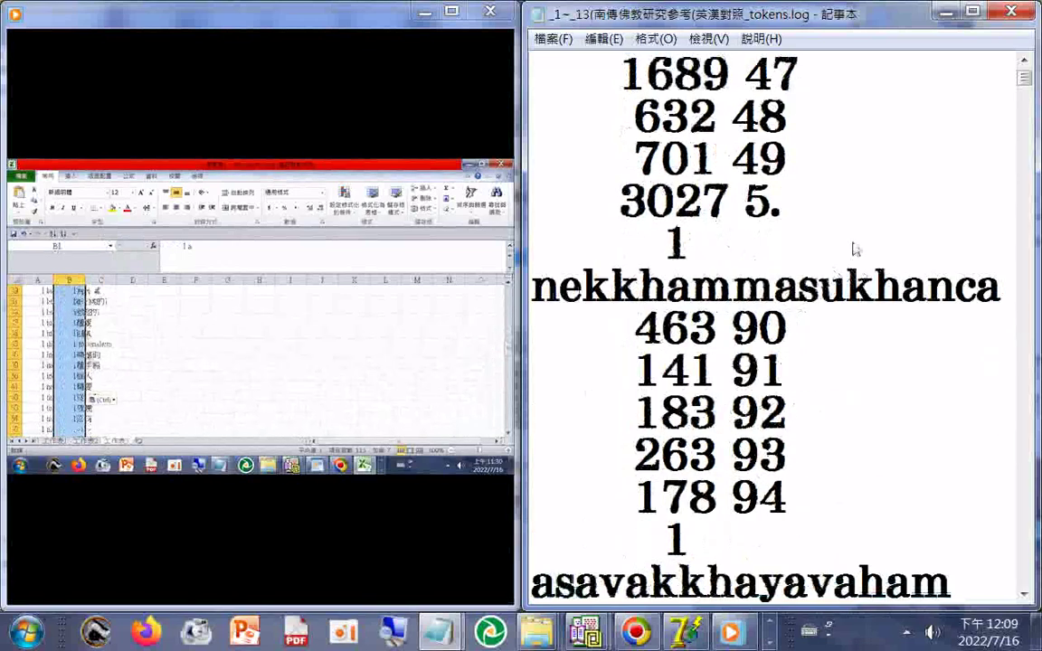
pyautogui.scroll(-4, 855, 250)
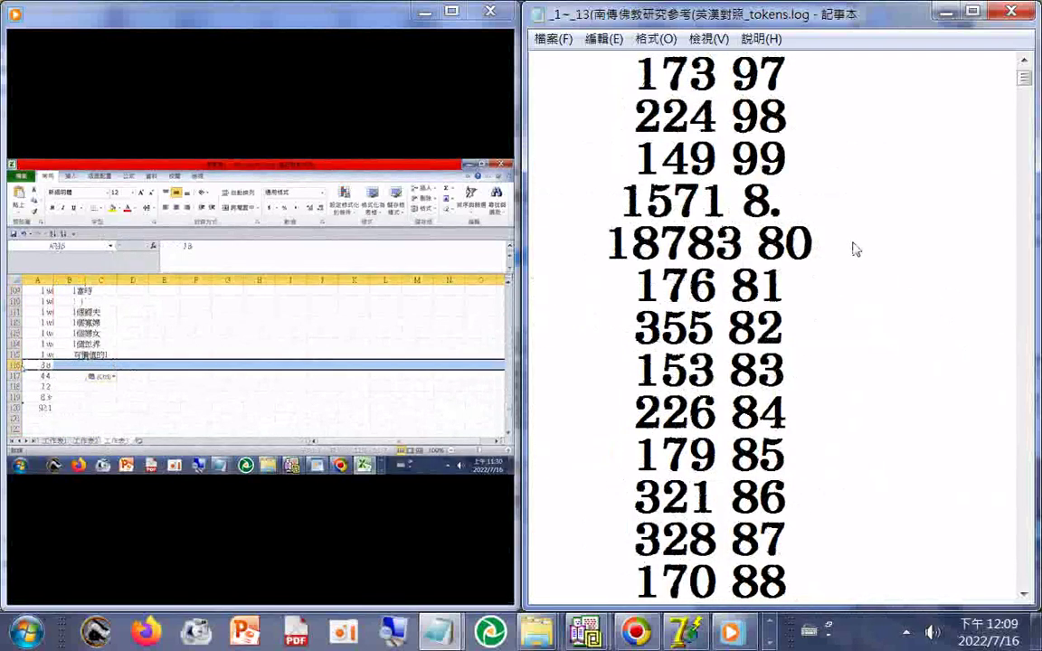
pyautogui.scroll(-3, 855, 249)
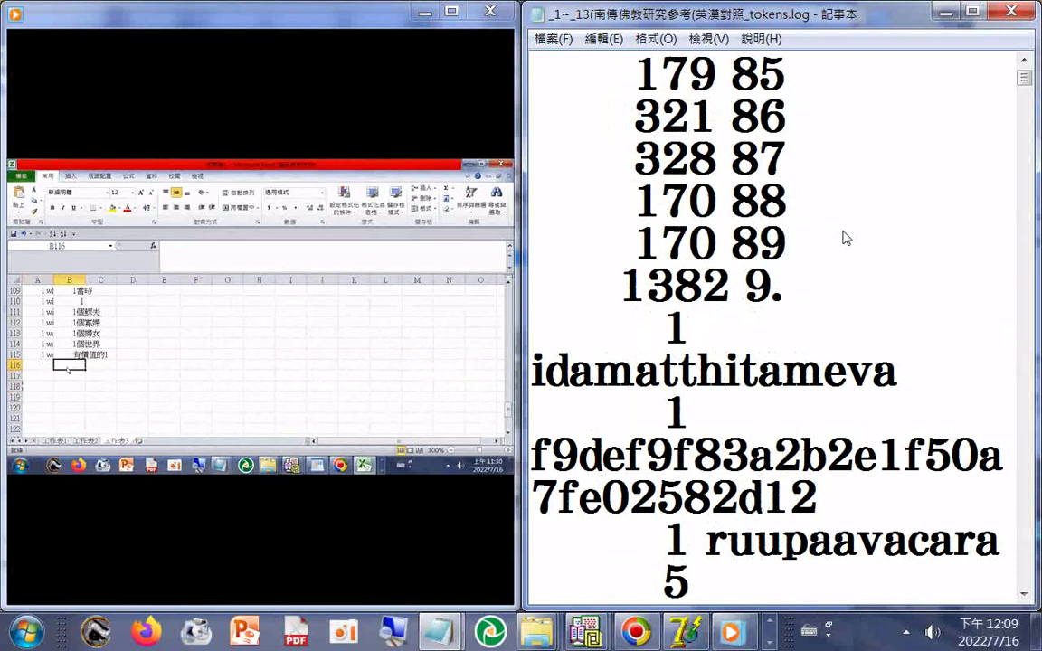
# - Examine the counts of the Pali words after the two-digit numbers and of the two-character tokens such as c0 and fa
pyautogui.scroll(-3, 844, 237)
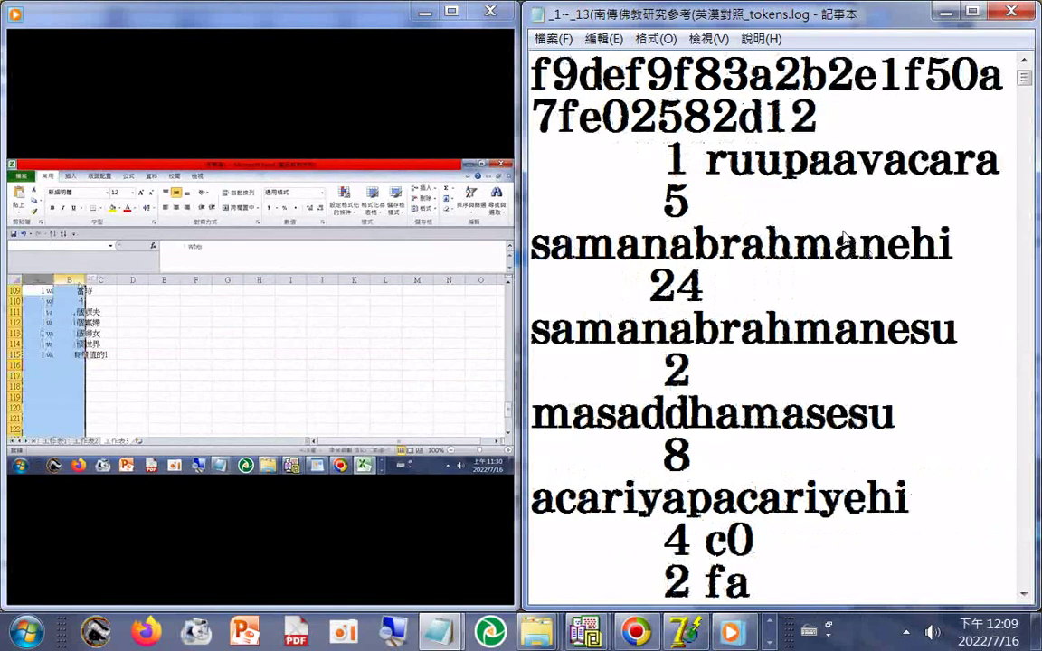
pyautogui.scroll(-1, 844, 237)
pyautogui.scroll(-1, 843, 237)
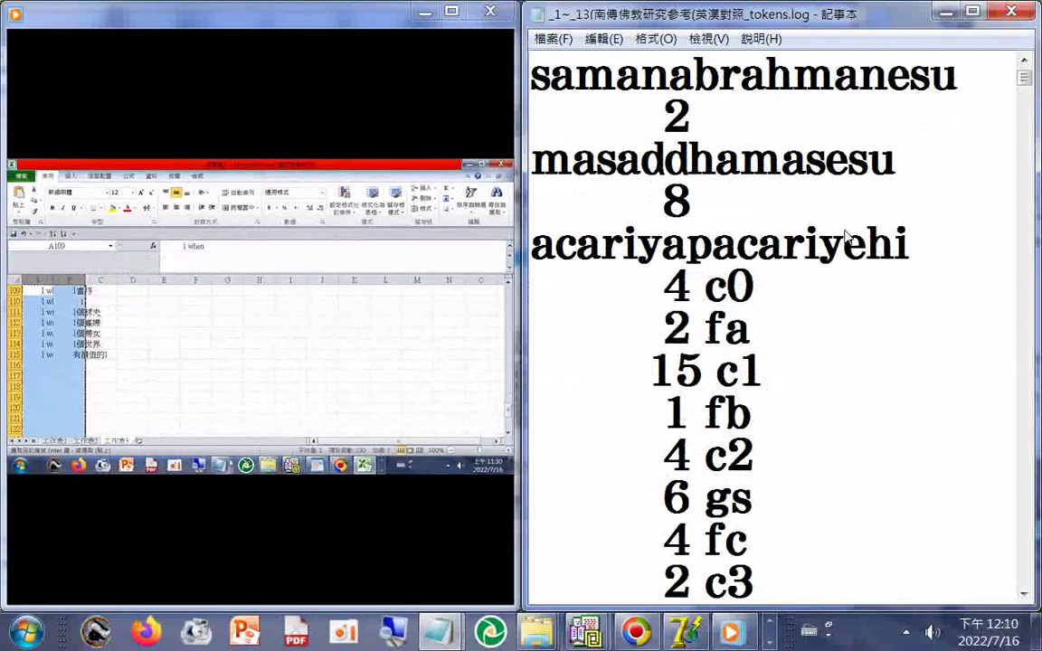
pyautogui.scroll(-1, 846, 236)
pyautogui.scroll(-1, 846, 236)
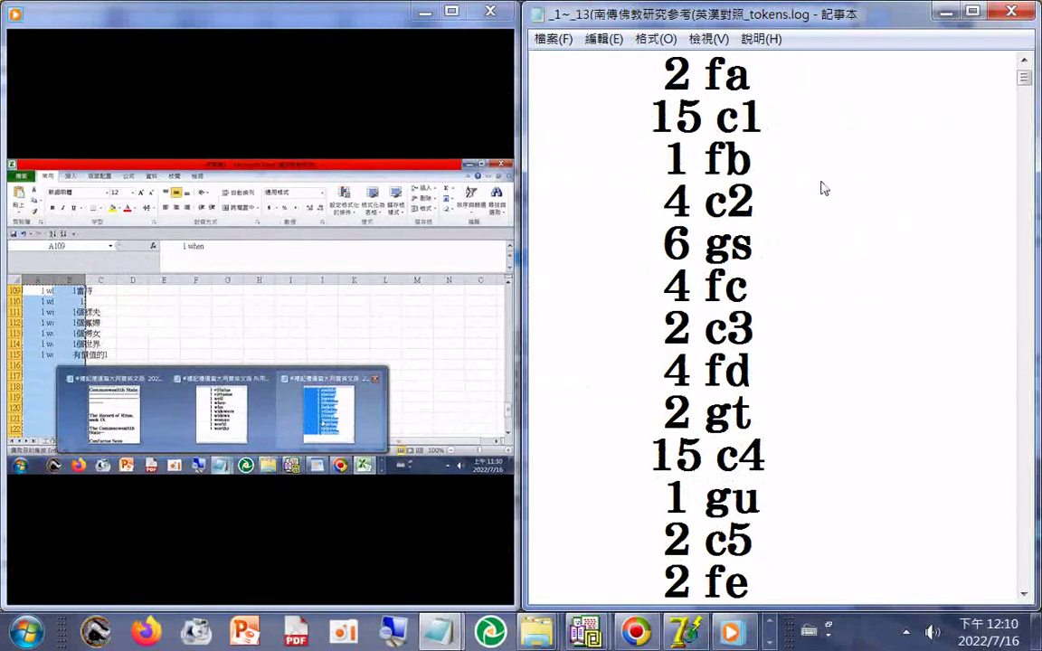
pyautogui.scroll(-4, 834, 202)
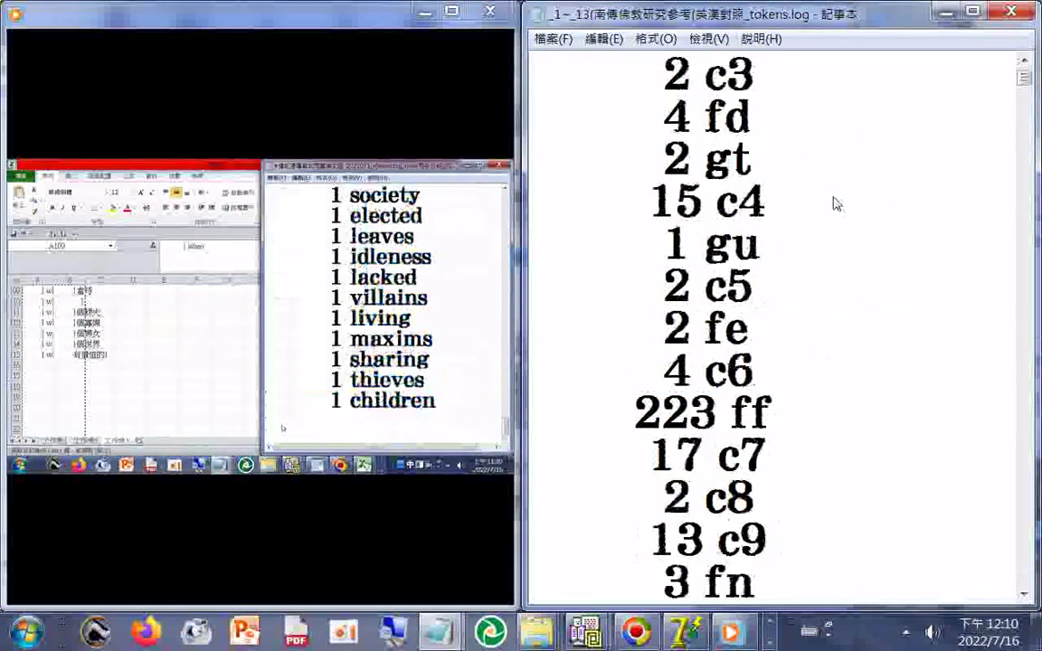
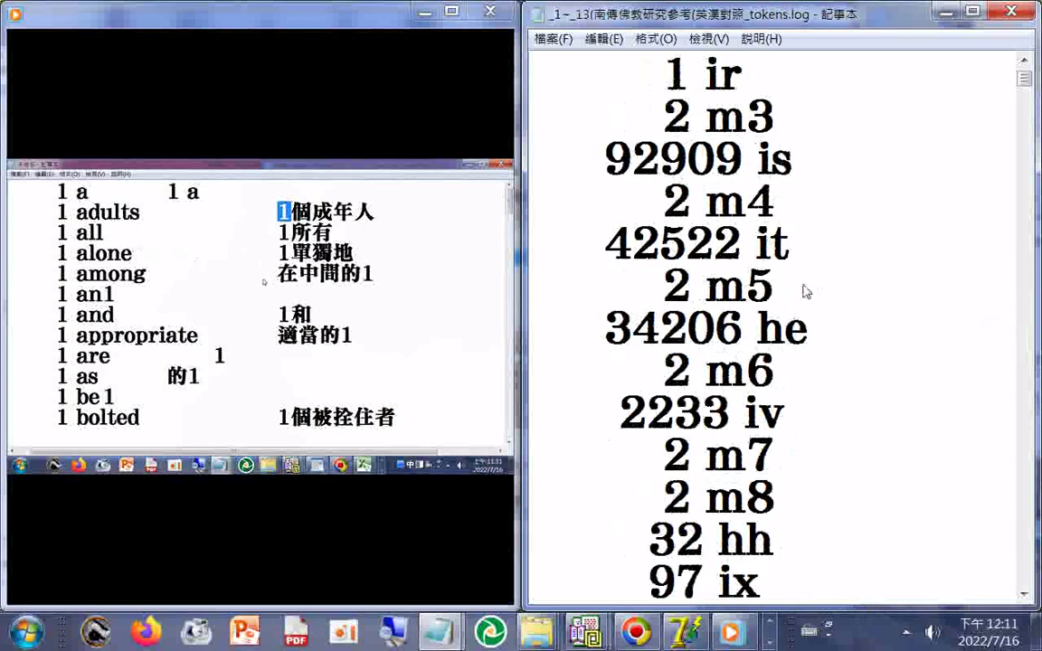
# - Examine the occurrence counts of the two-character tokens from ir and m3 through the ones starting with h, i, v and w
pyautogui.scroll(-3, 805, 291)
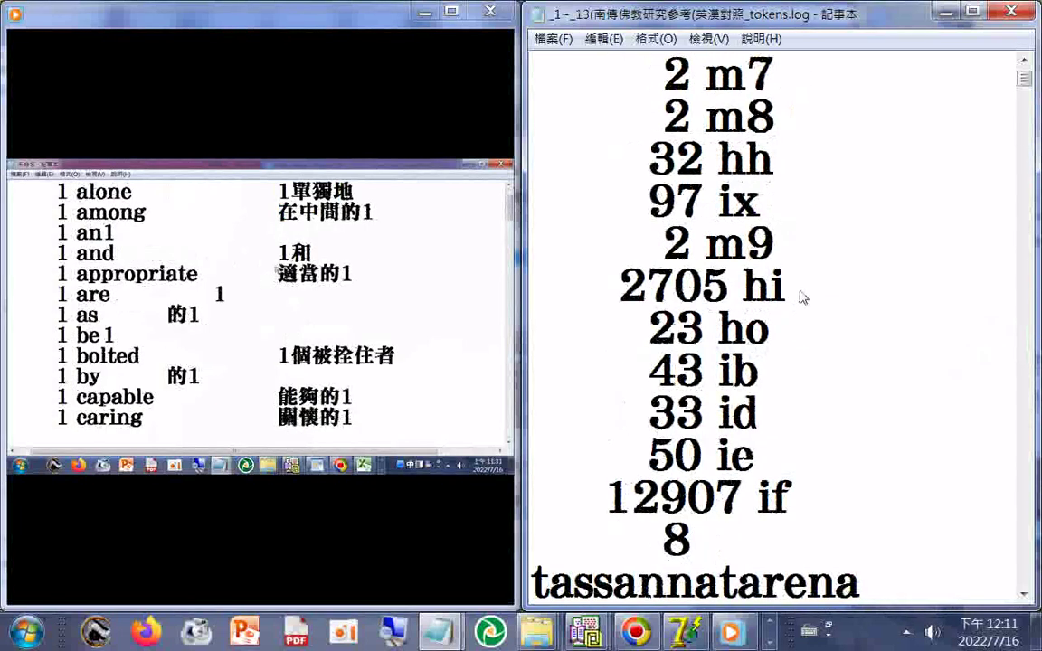
pyautogui.scroll(2, 804, 297)
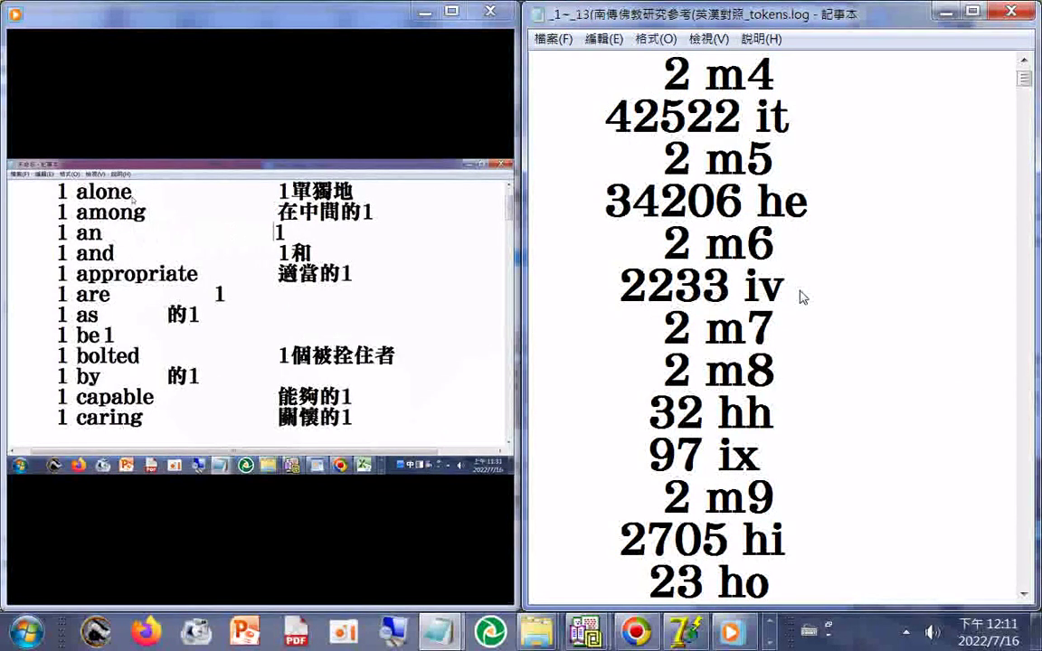
pyautogui.scroll(1, 802, 297)
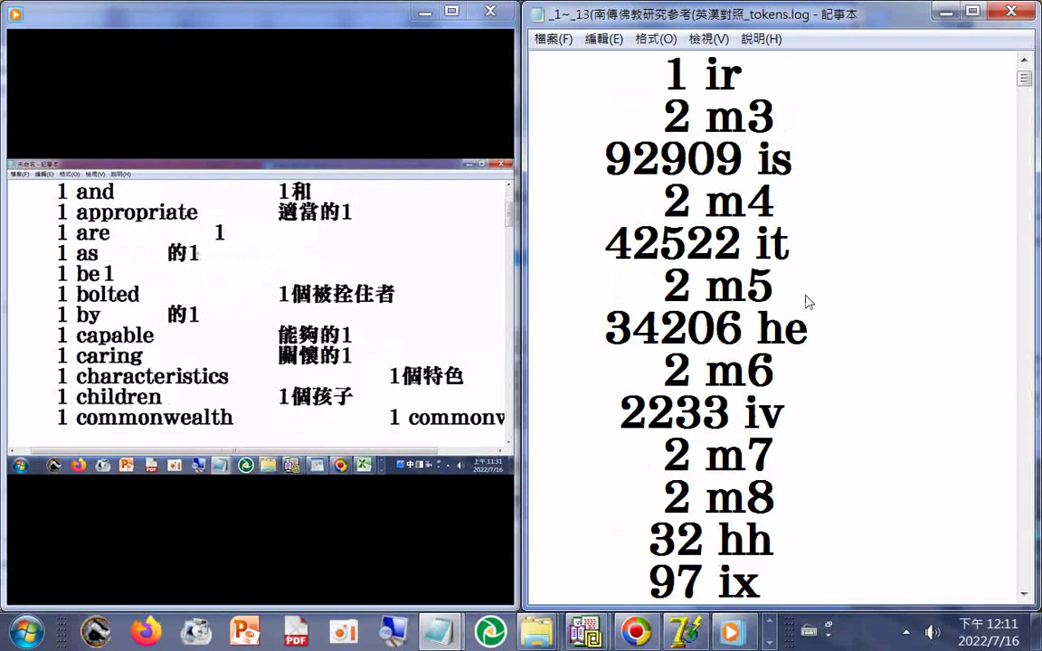
pyautogui.scroll(-4, 808, 301)
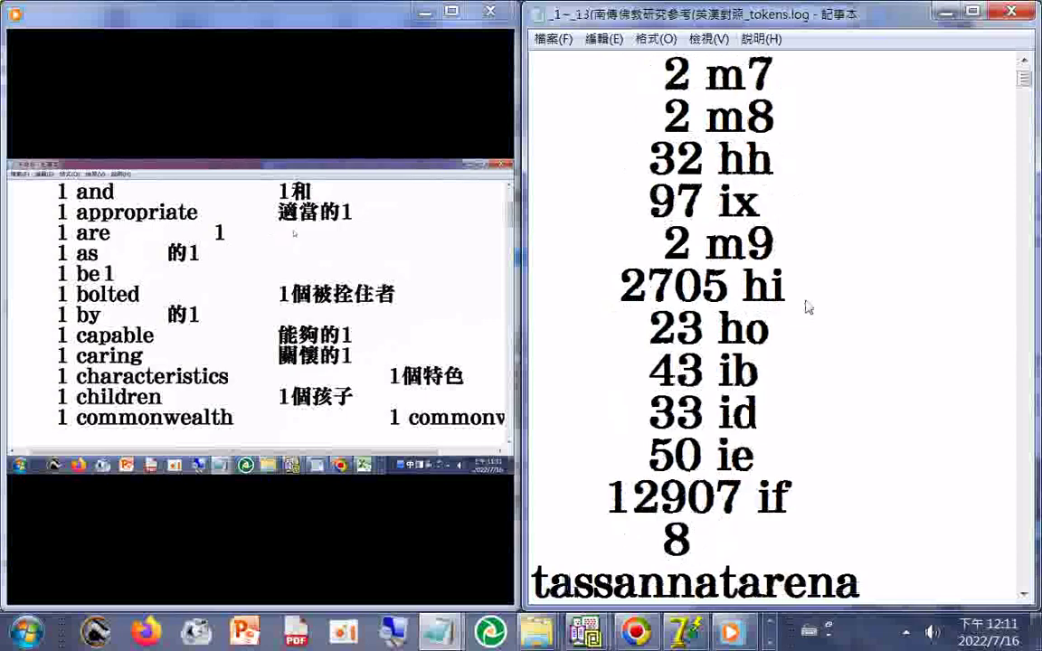
pyautogui.scroll(-1, 809, 307)
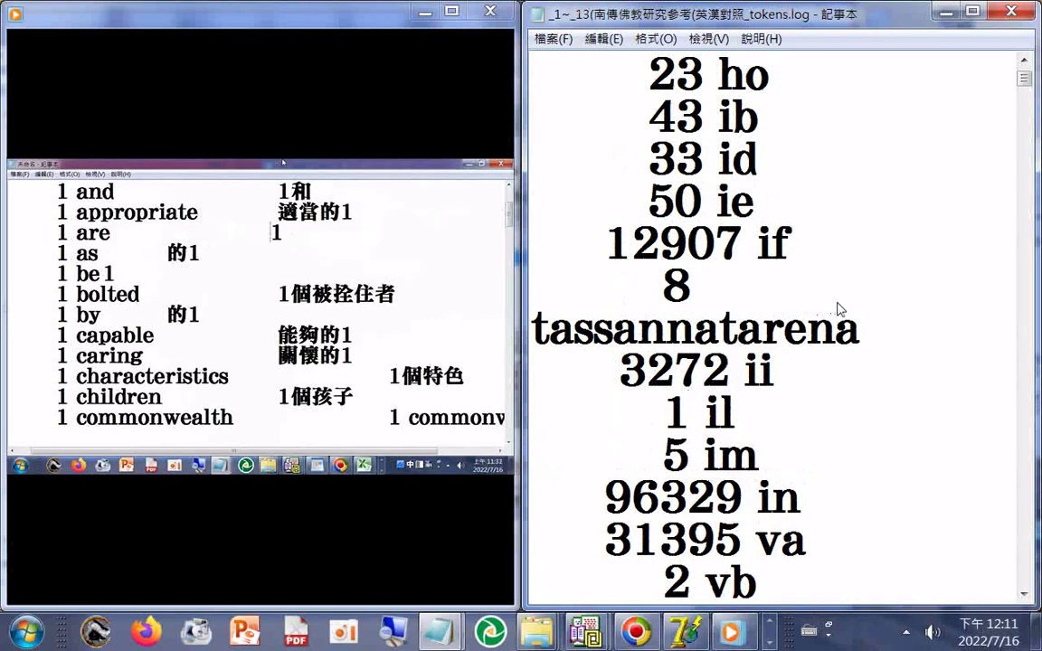
pyautogui.scroll(-4, 844, 308)
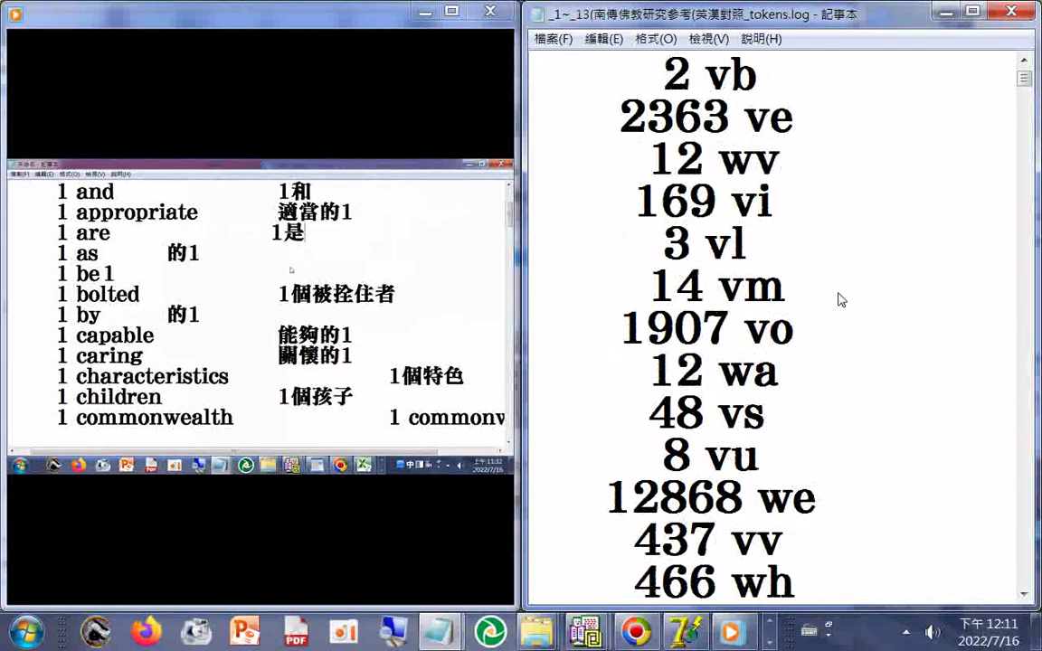
pyautogui.scroll(-2, 844, 297)
pyautogui.scroll(-3, 843, 297)
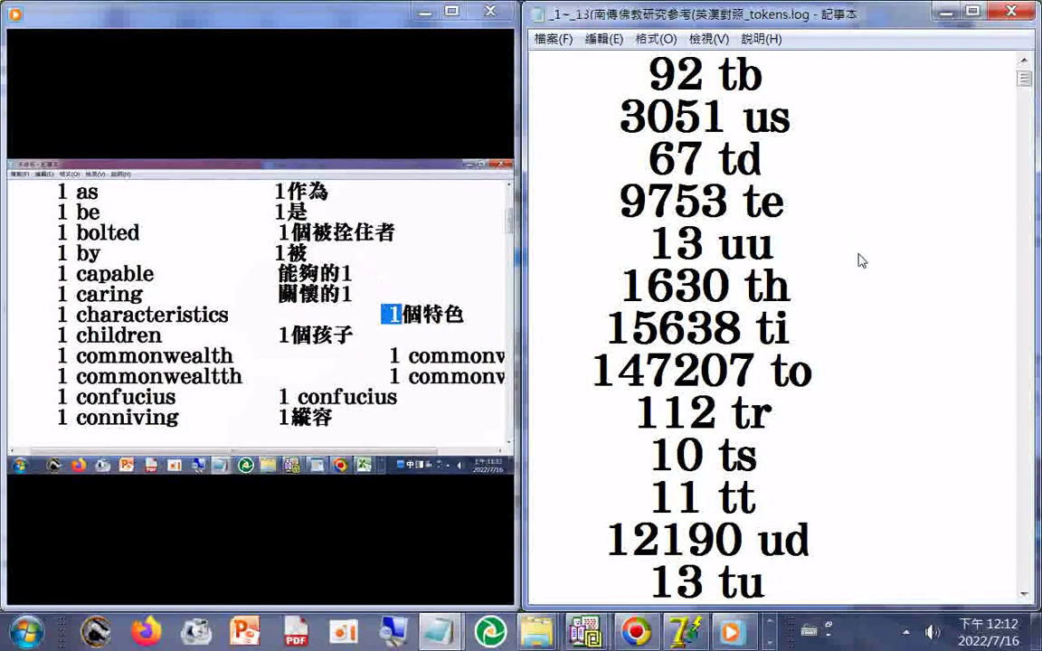
# - Examine the counts of the two-letter tokens starting with t, u, r and s in the tokens log
pyautogui.scroll(-2, 889, 352)
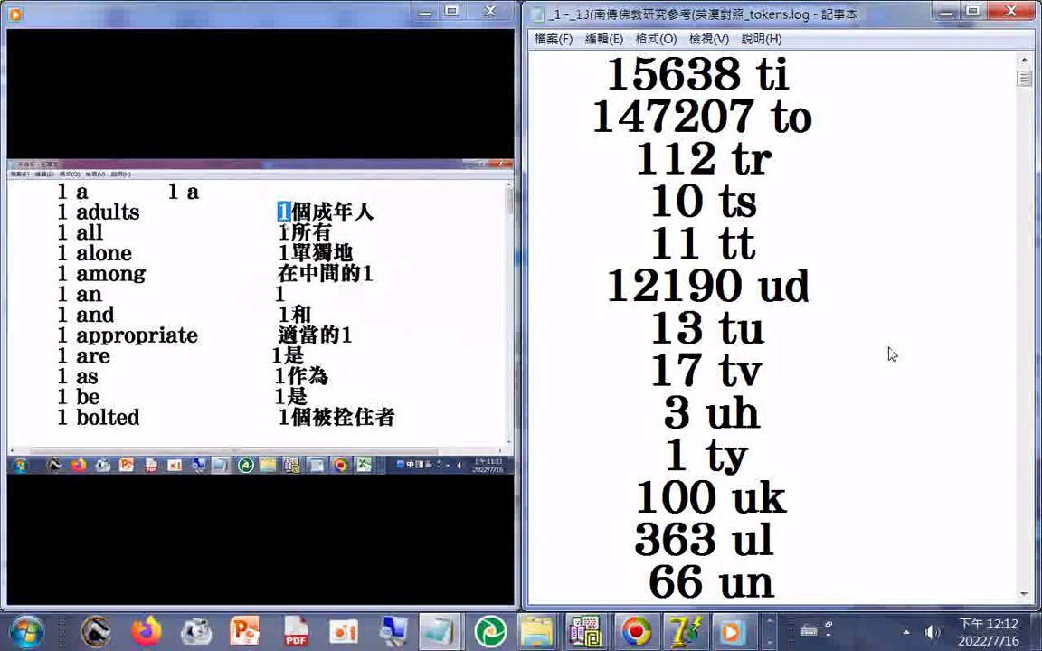
pyautogui.scroll(-1, 889, 353)
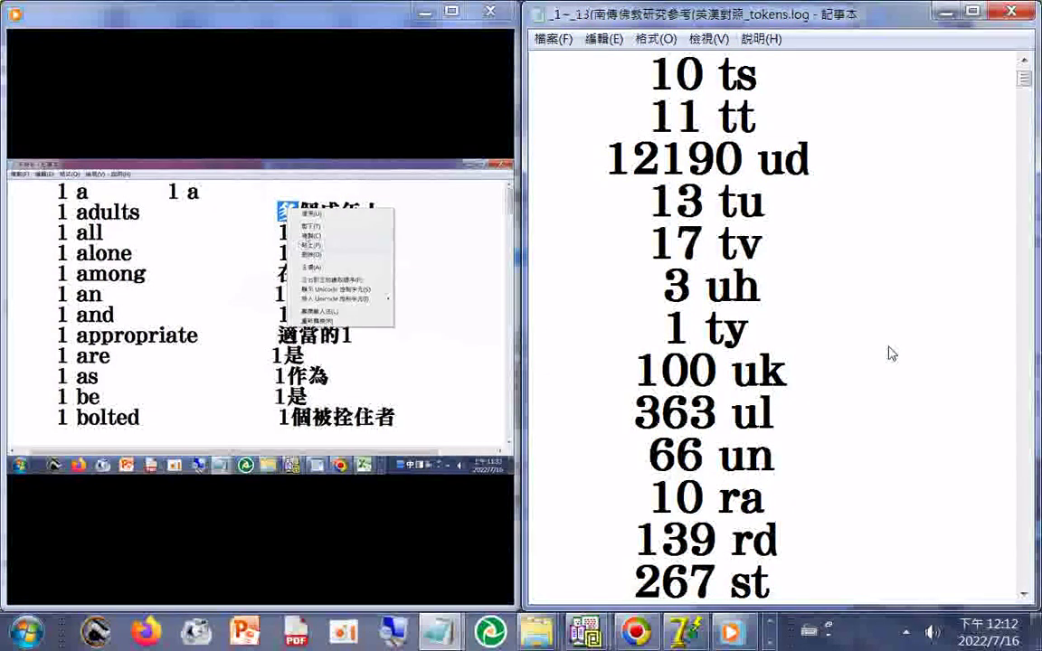
pyautogui.scroll(-1, 889, 352)
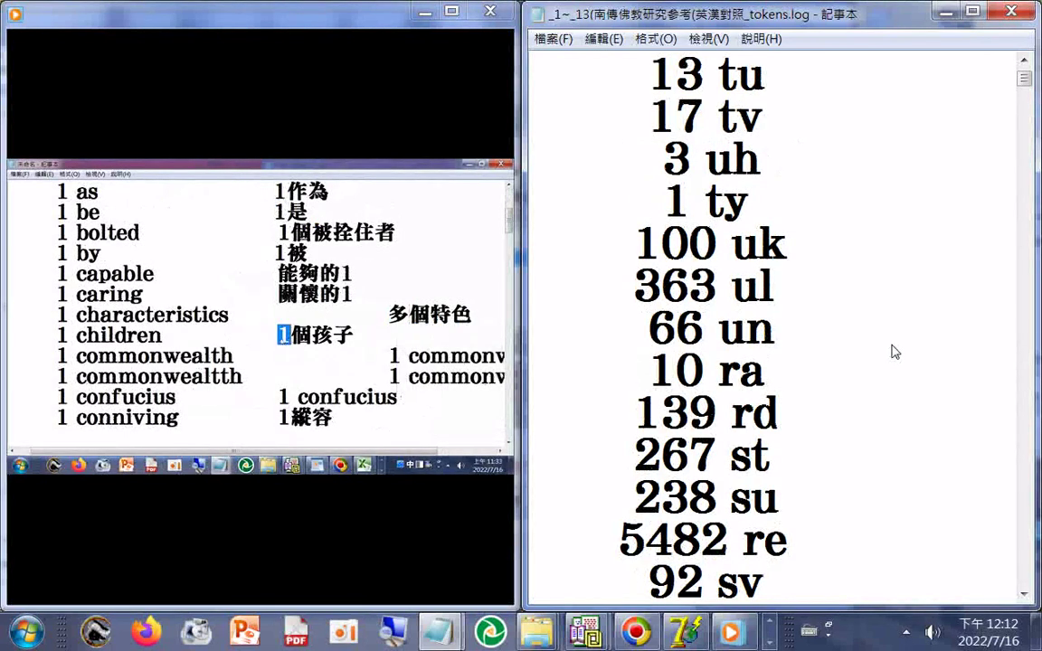
pyautogui.scroll(-1, 891, 352)
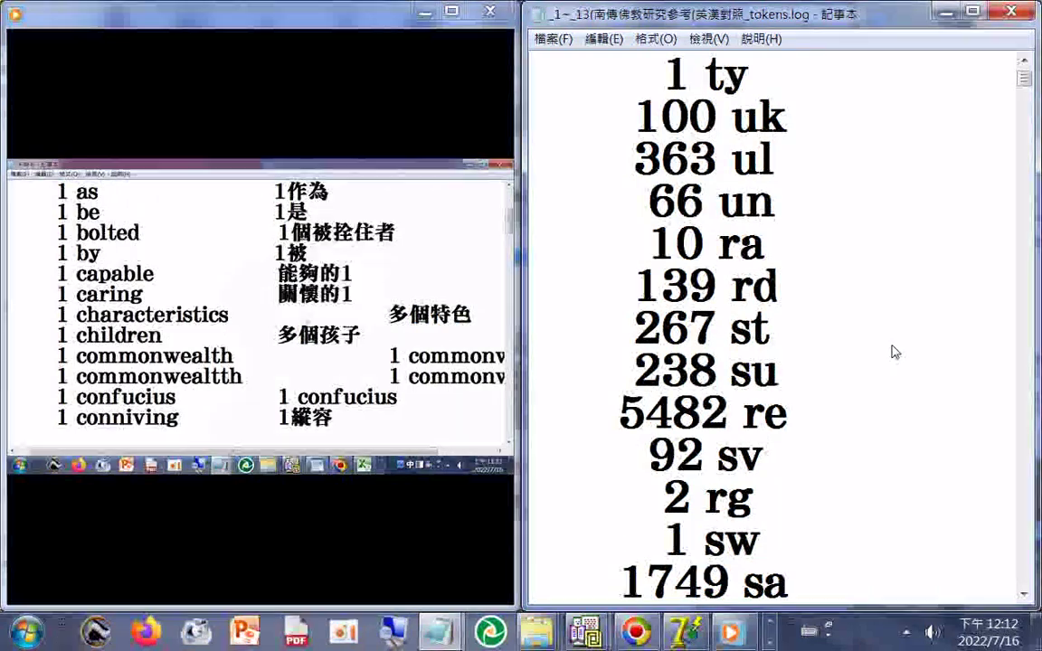
pyautogui.scroll(-1, 892, 352)
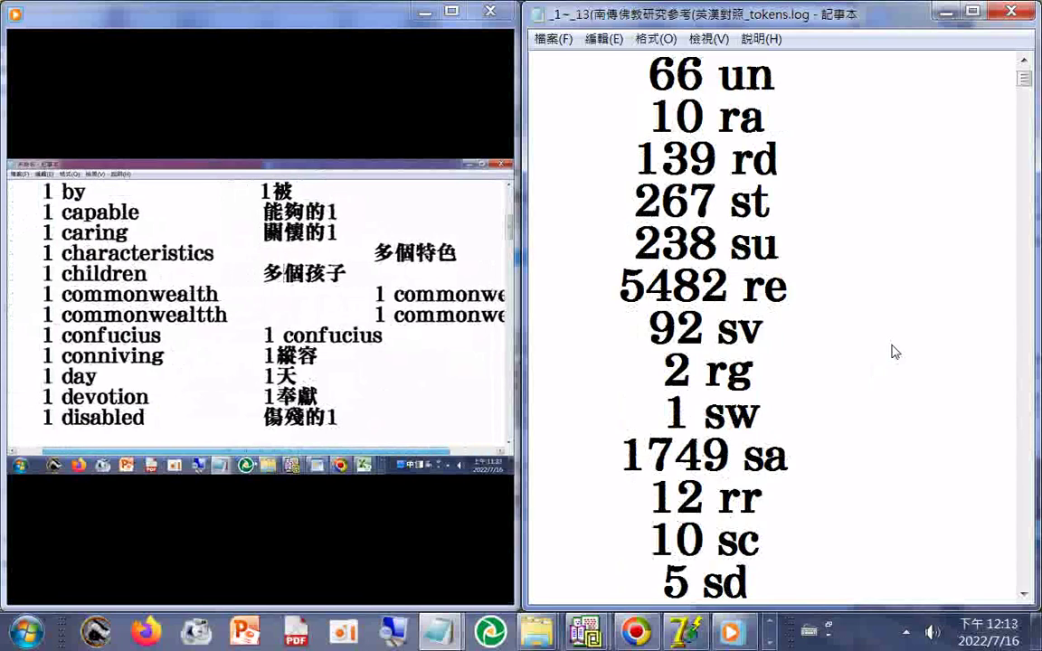
pyautogui.scroll(-1, 891, 352)
pyautogui.scroll(-1, 891, 351)
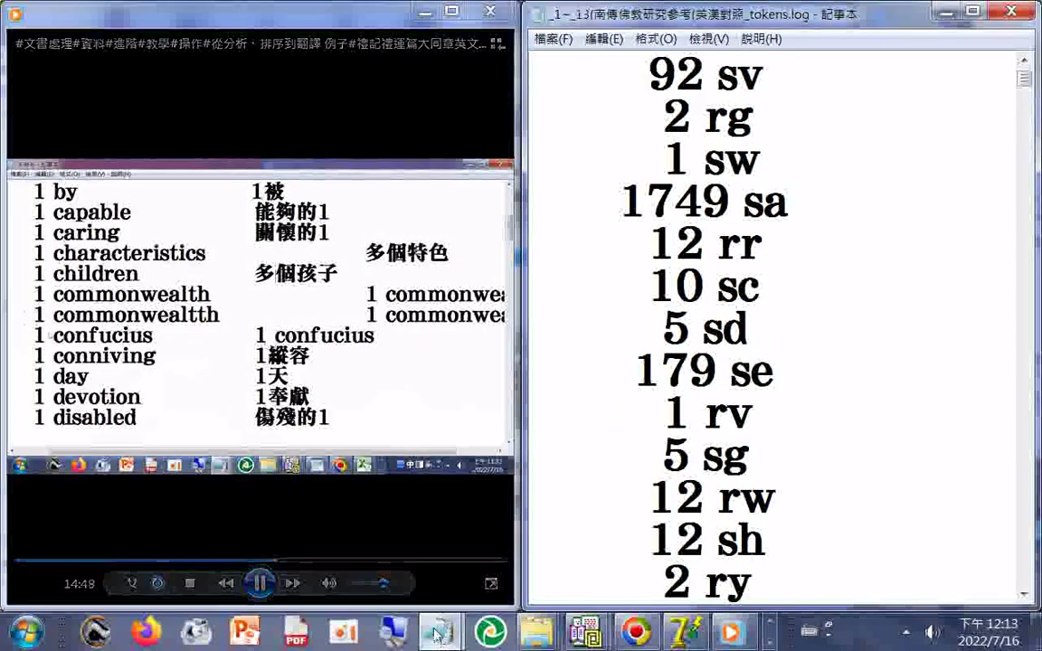
# - Open the 禮記禮運篇大同章英文版 word list with added Chinese translations from drive H: and review its entries down to rites
pyautogui.moveTo(437, 633)
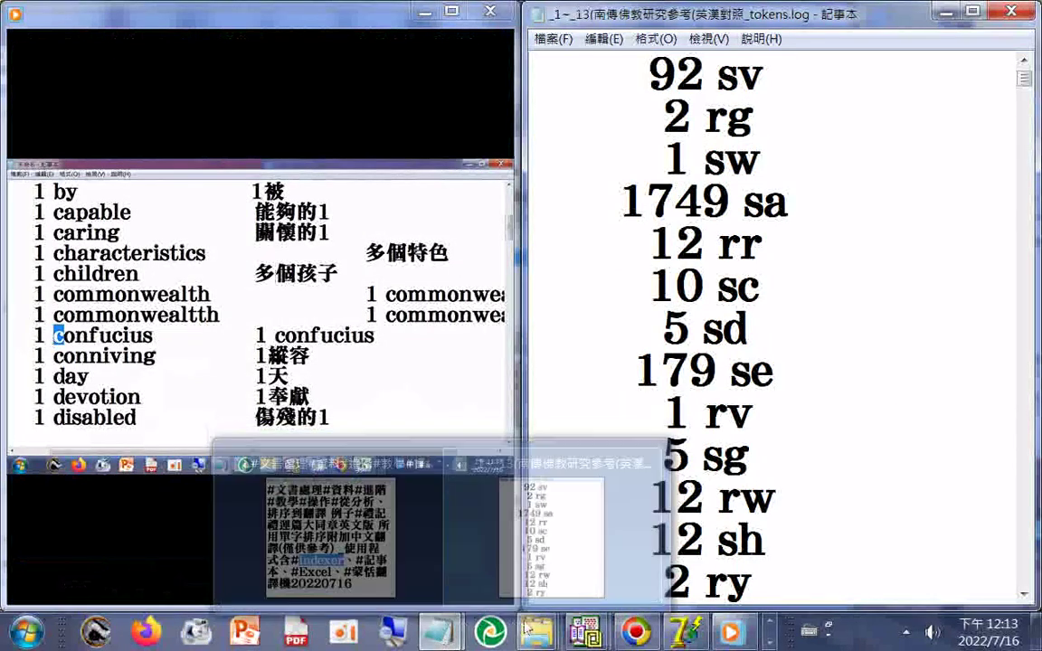
pyautogui.moveTo(533, 630)
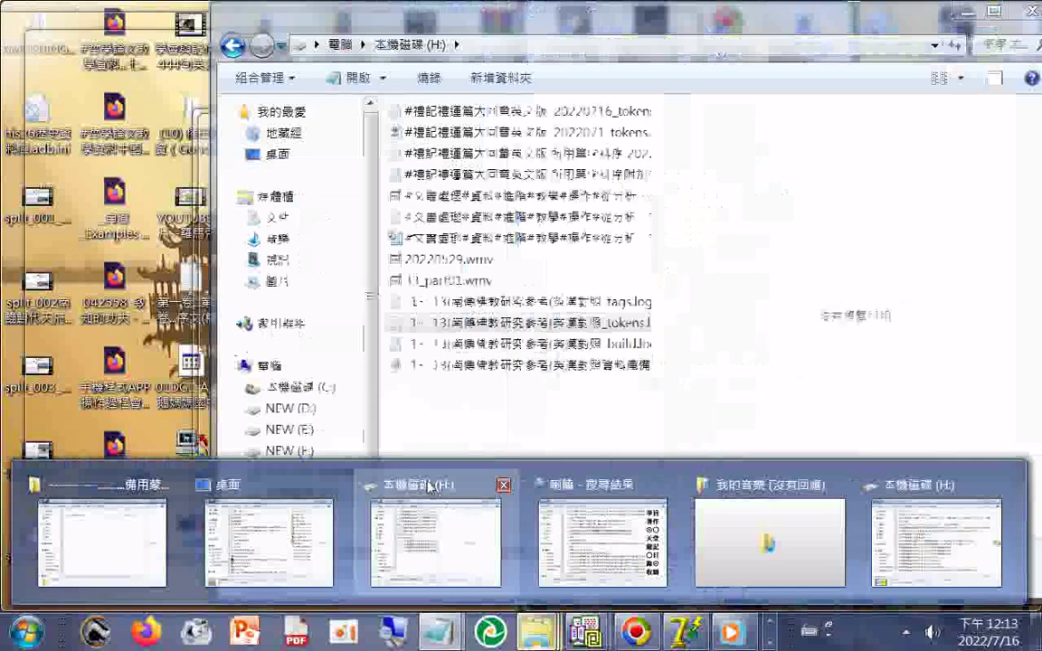
pyautogui.click(427, 485)
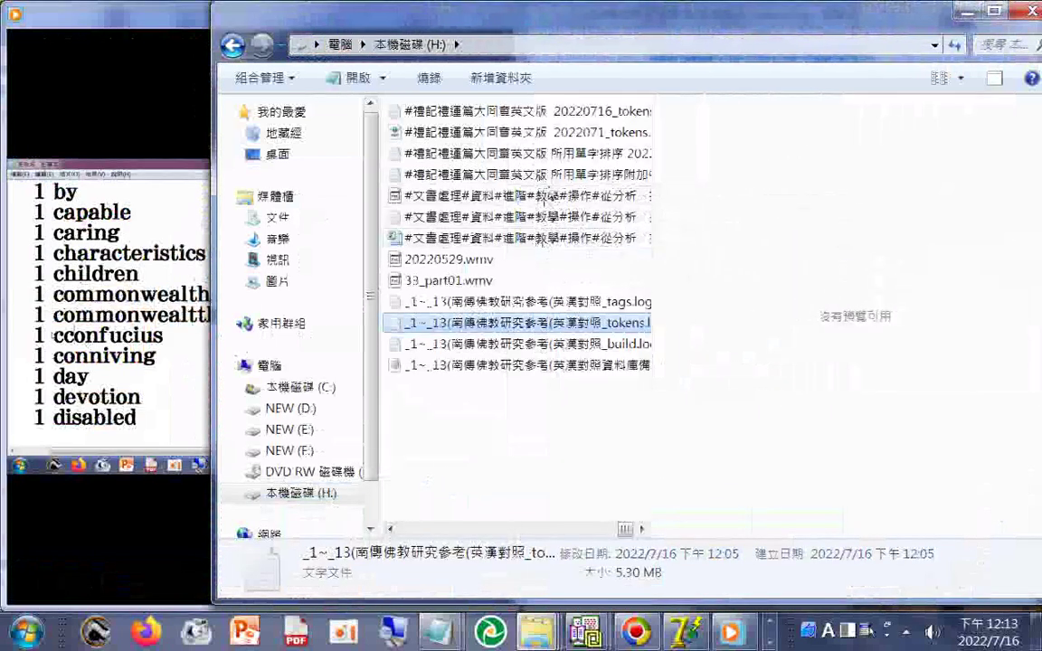
pyautogui.click(541, 181)
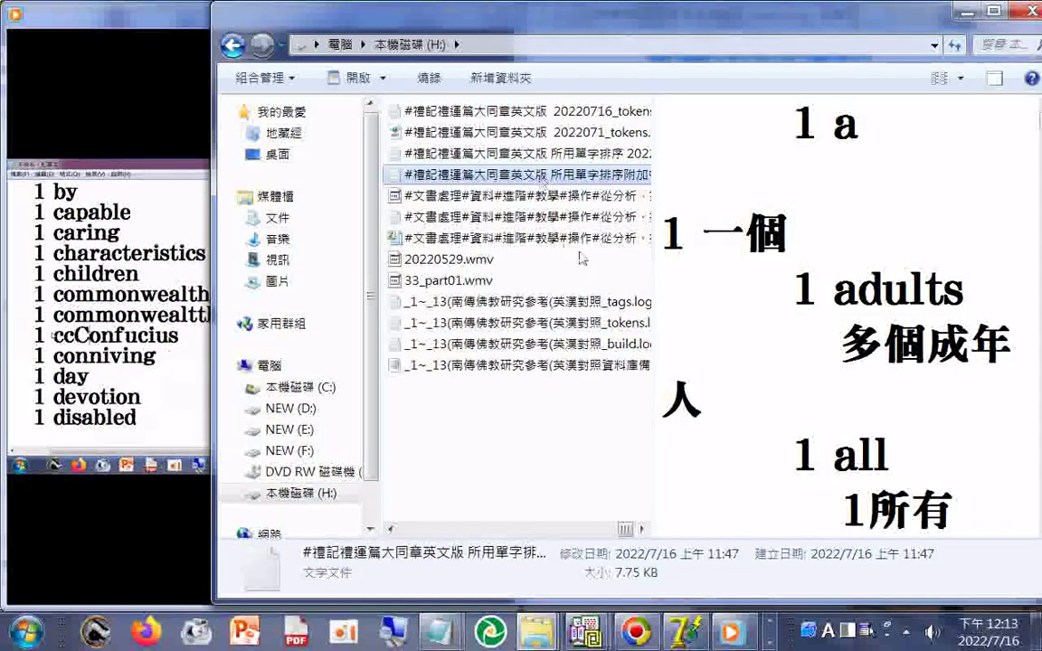
pyautogui.press('Return')
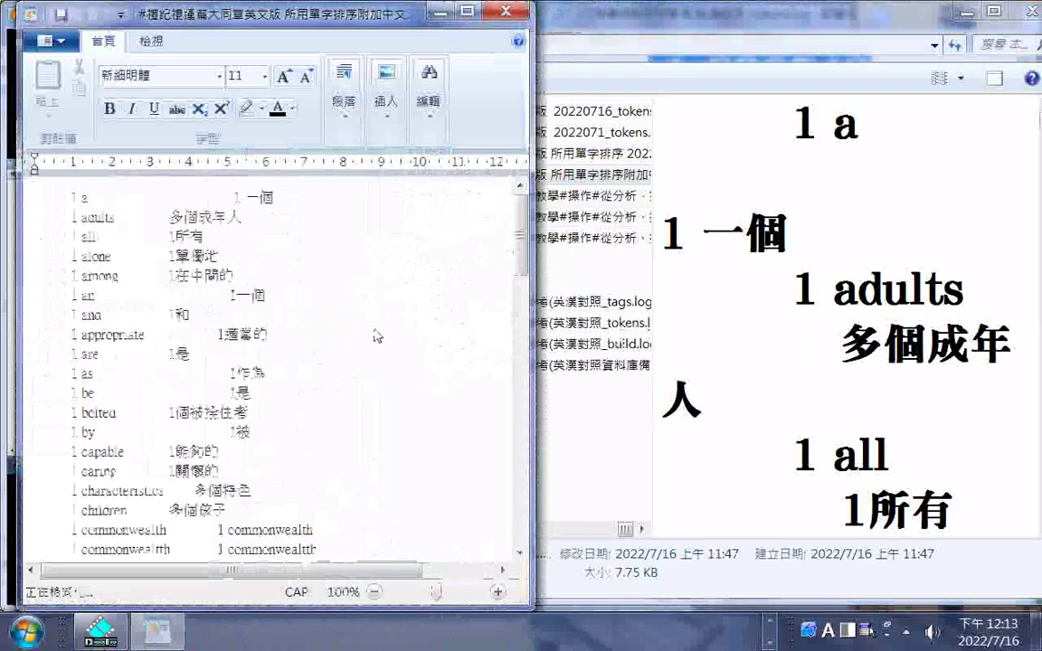
pyautogui.scroll(-10, 274, 439)
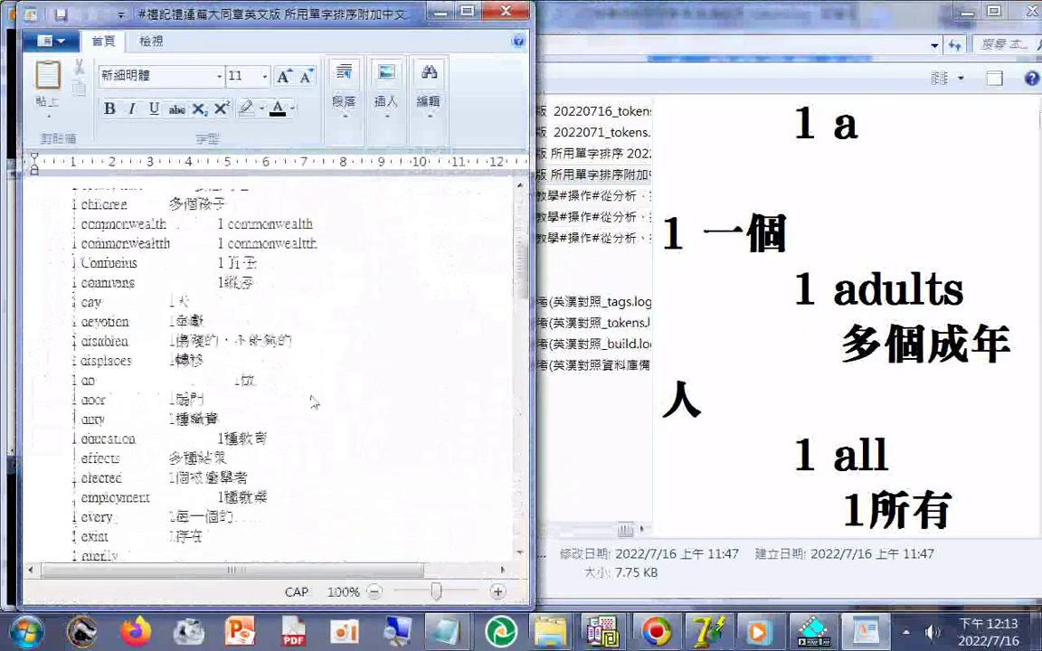
pyautogui.scroll(-12, 274, 439)
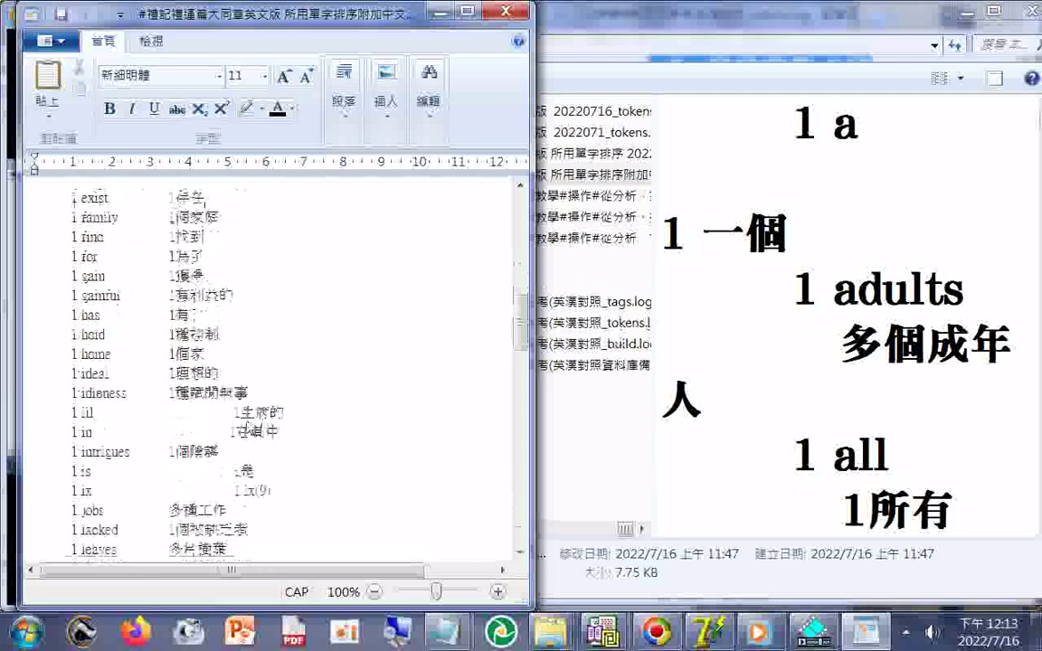
pyautogui.scroll(-6, 260, 425)
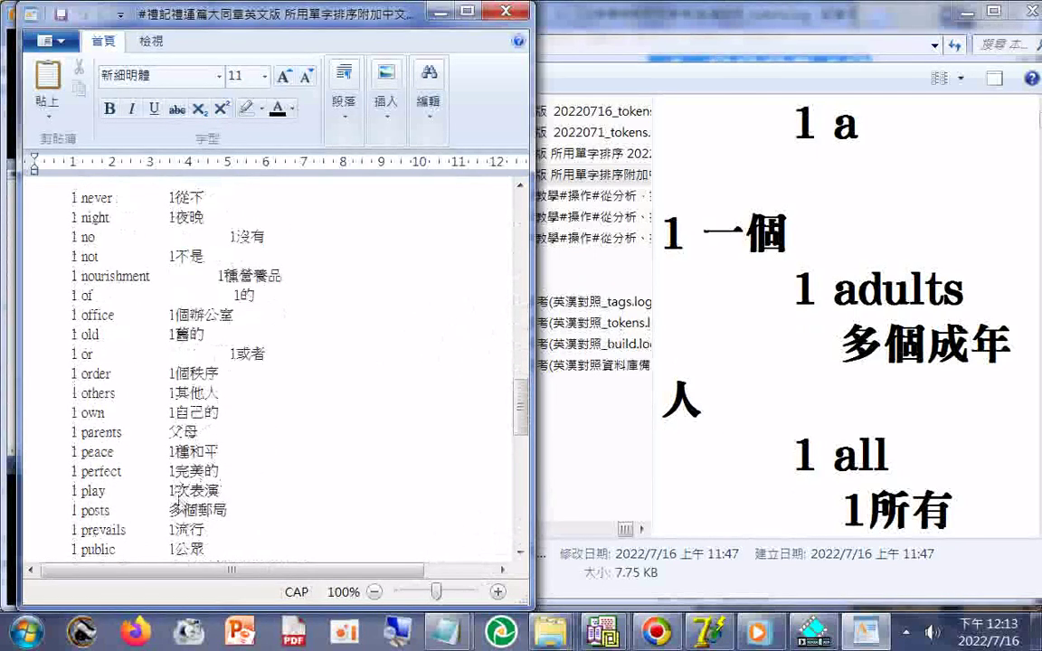
pyautogui.scroll(-1, 195, 434)
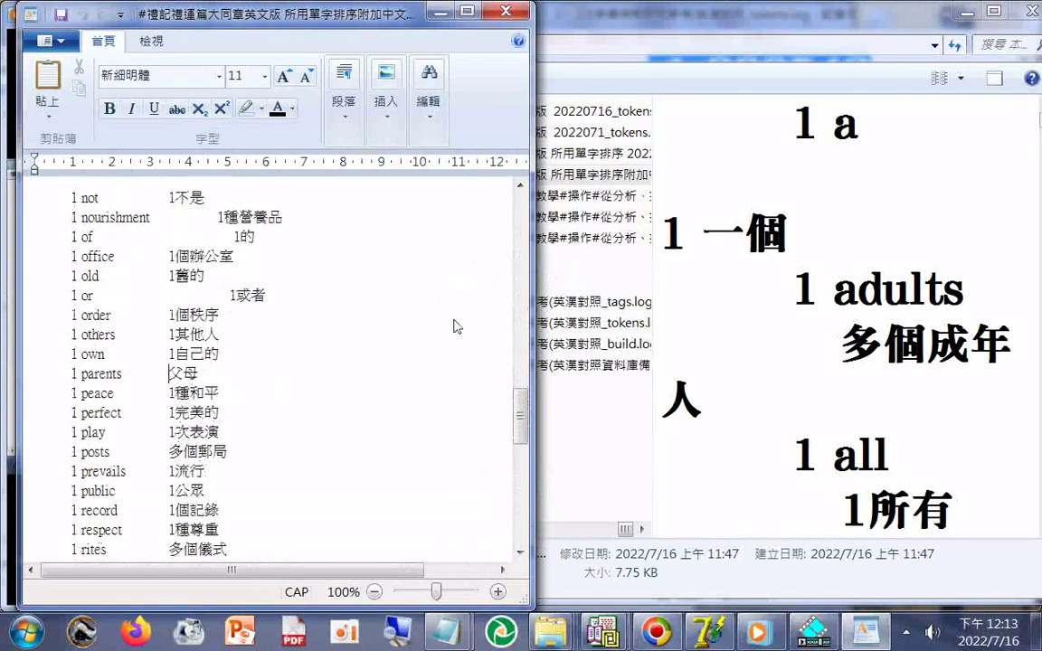
# - Try adding 多 in front of 父母, the translation of parents, and remove it again
pyautogui.hotkey('ctrl', 'space')
pyautogui.write('ㄉㄨㄛ')
pyautogui.press('space')
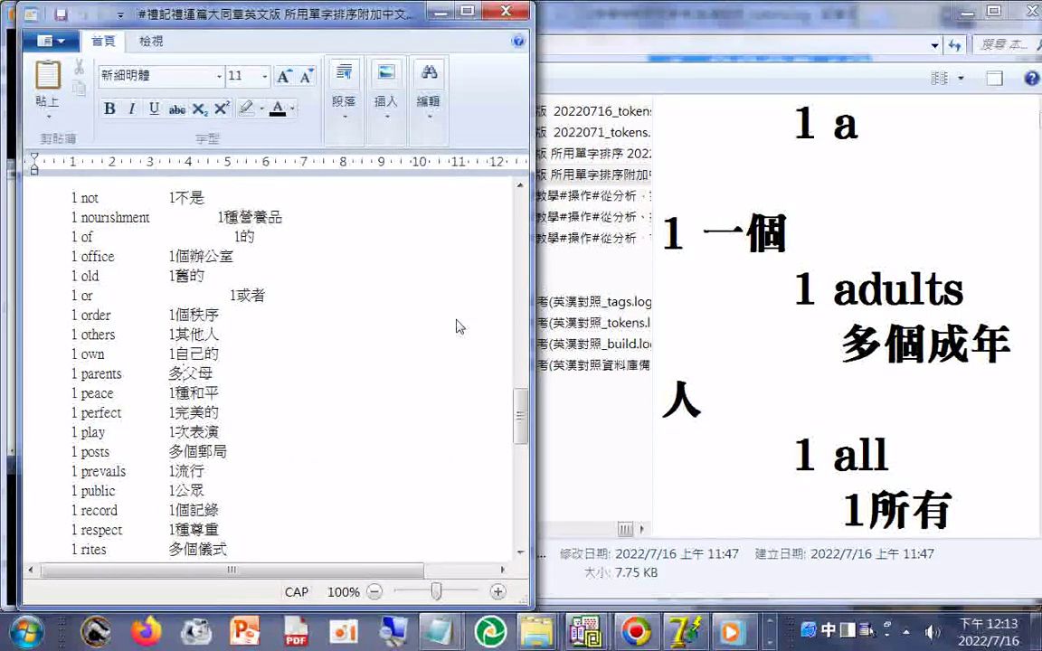
pyautogui.press('BackSpace')
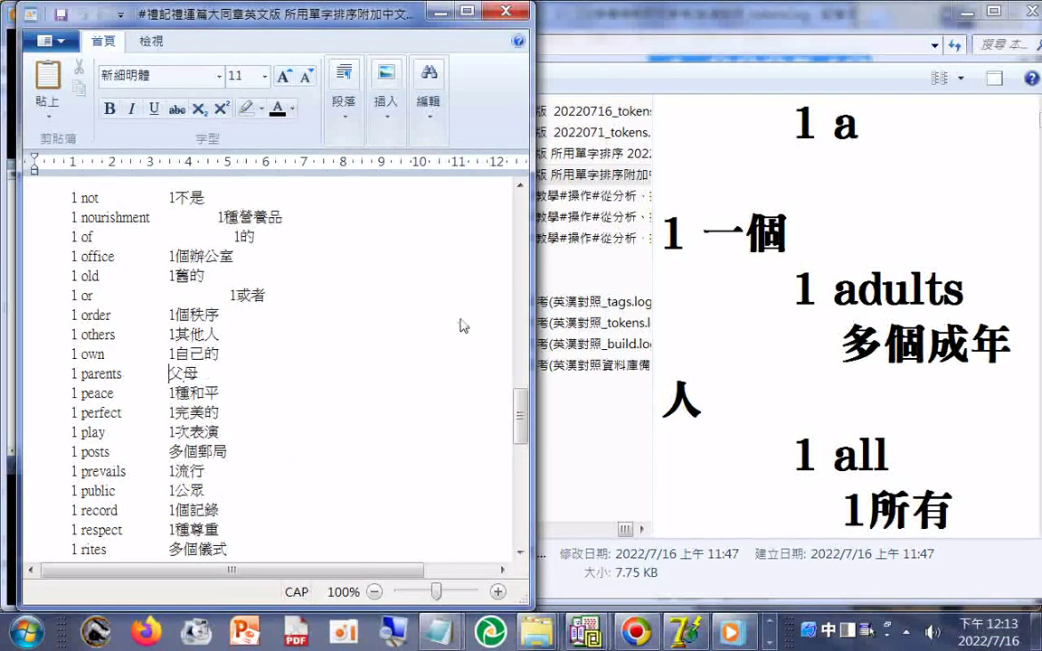
# - Save the translated word list, and minimise it and the drive H: folder window
pyautogui.click(65, 15)
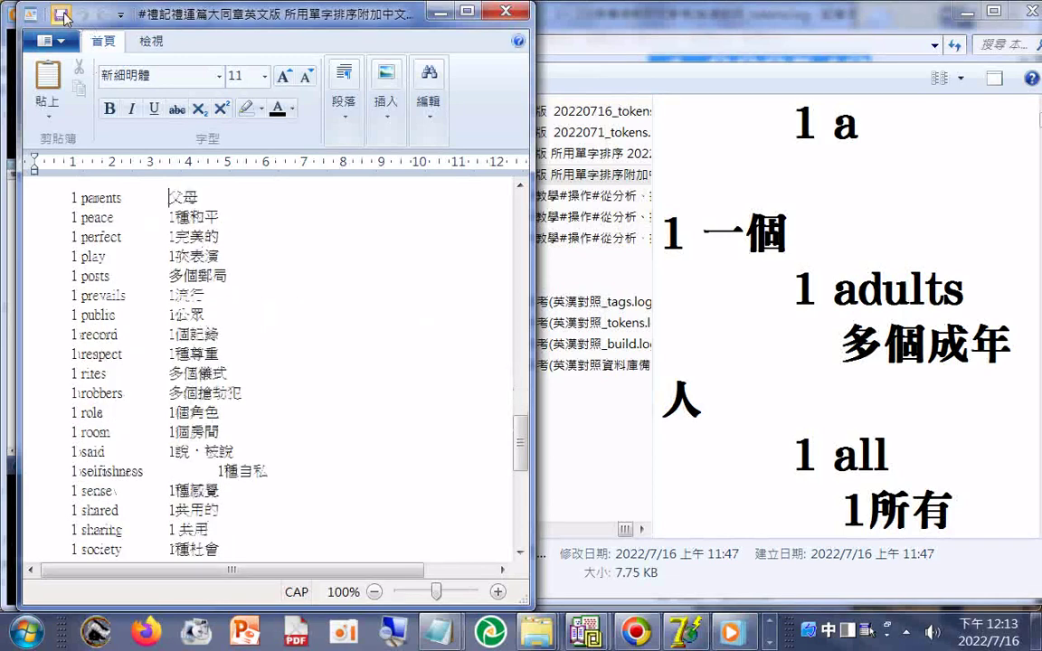
pyautogui.click(440, 13)
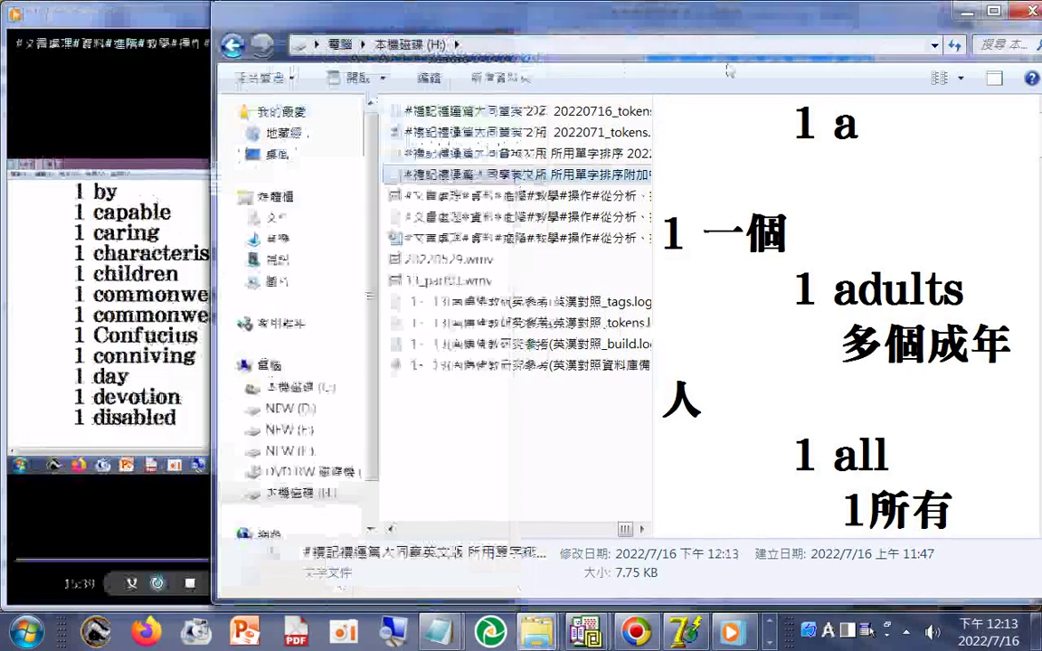
pyautogui.click(965, 12)
# - Return to the tokens log and go over the two-letter token counts from hh down to yo
pyautogui.click(780, 269)
pyautogui.scroll(-4, 860, 225)
pyautogui.scroll(-17, 860, 225)
pyautogui.scroll(-12, 845, 233)
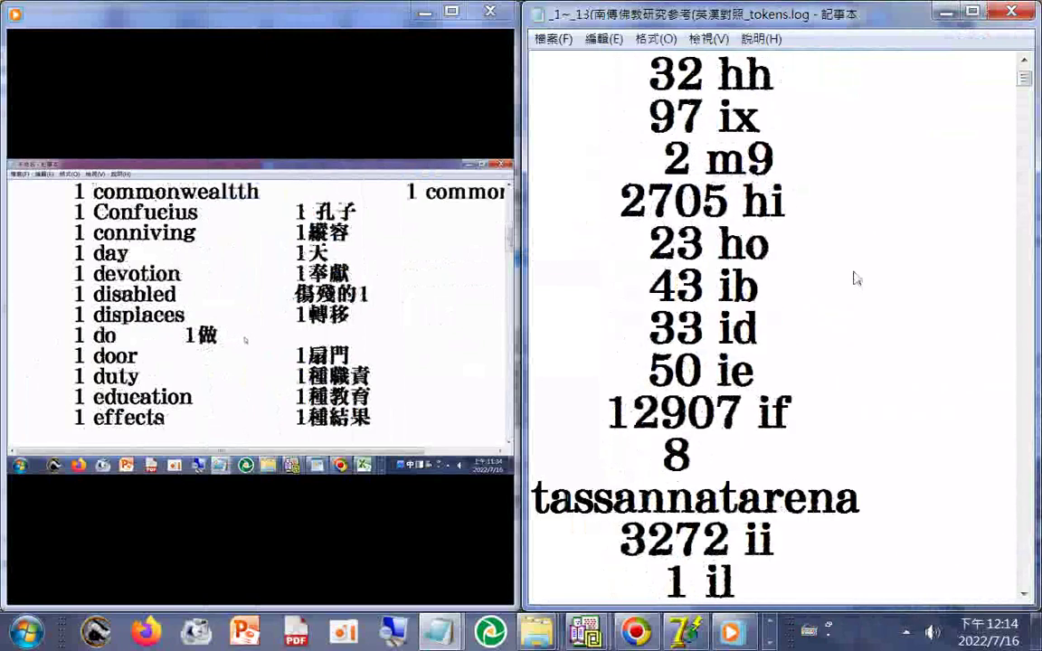
pyautogui.scroll(-16, 850, 272)
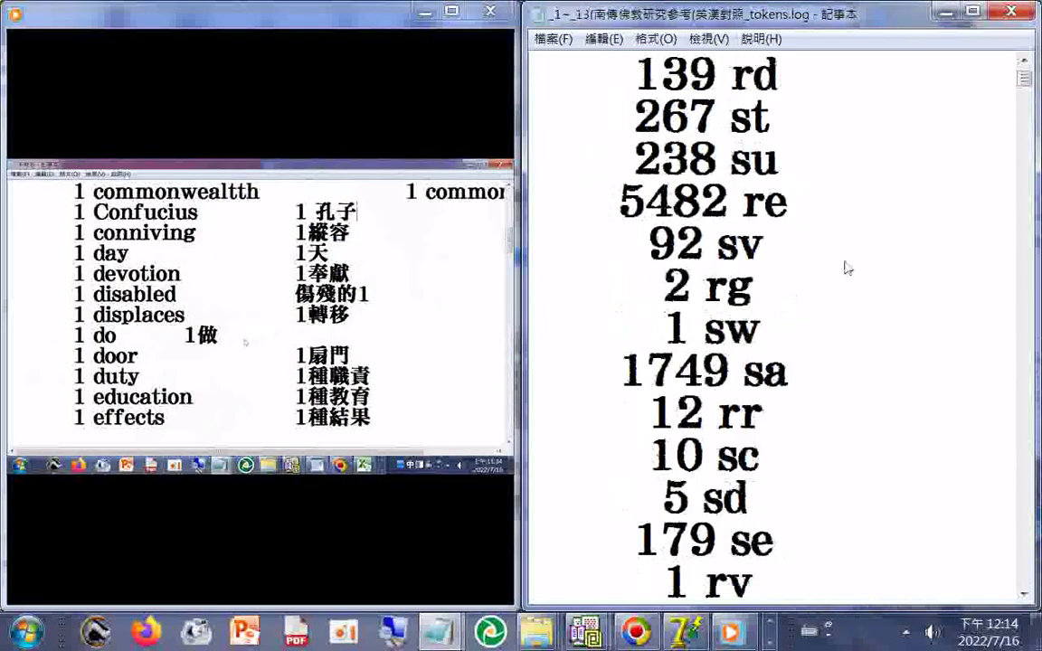
pyautogui.scroll(-4, 832, 258)
pyautogui.scroll(-4, 830, 262)
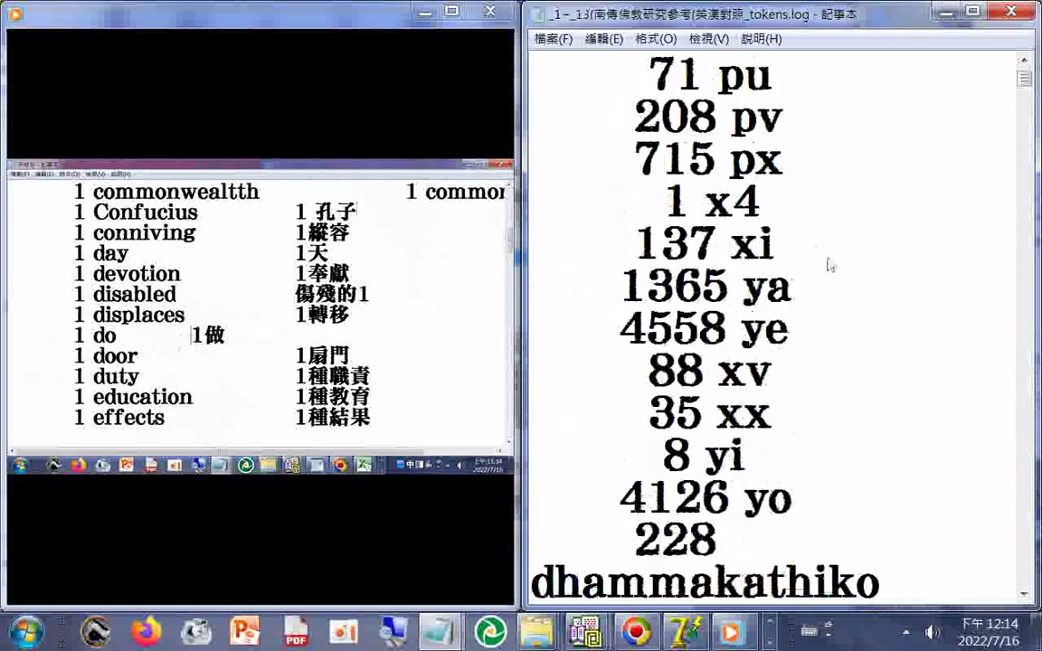
# - Examine the counts of the long Pali compound words listed after dhammakathiko in the tokens log
pyautogui.scroll(-4, 830, 264)
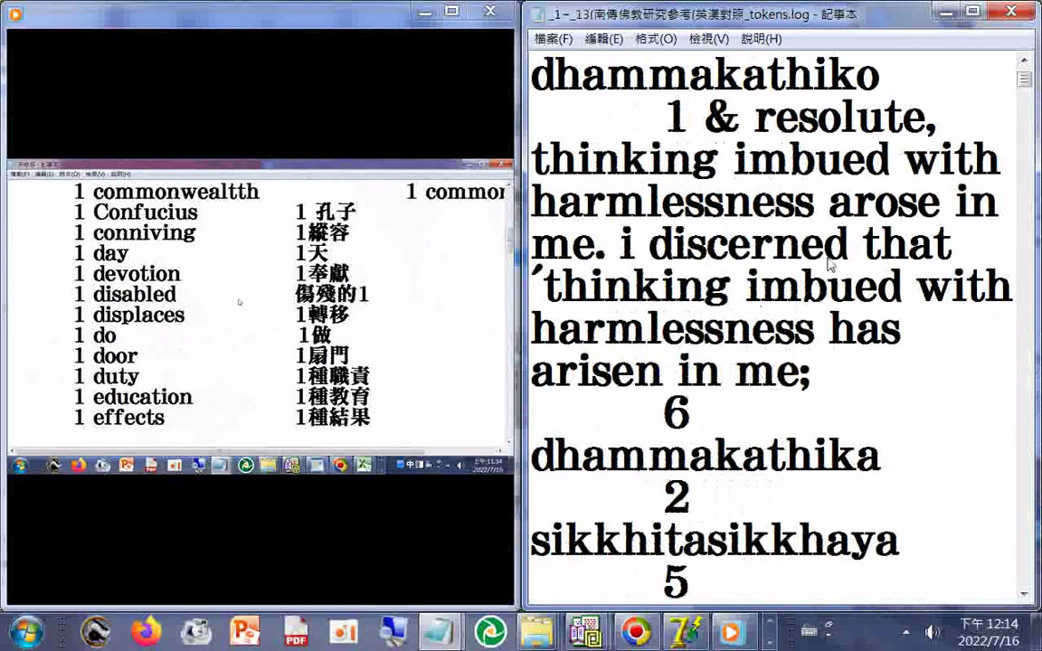
pyautogui.scroll(-4, 830, 264)
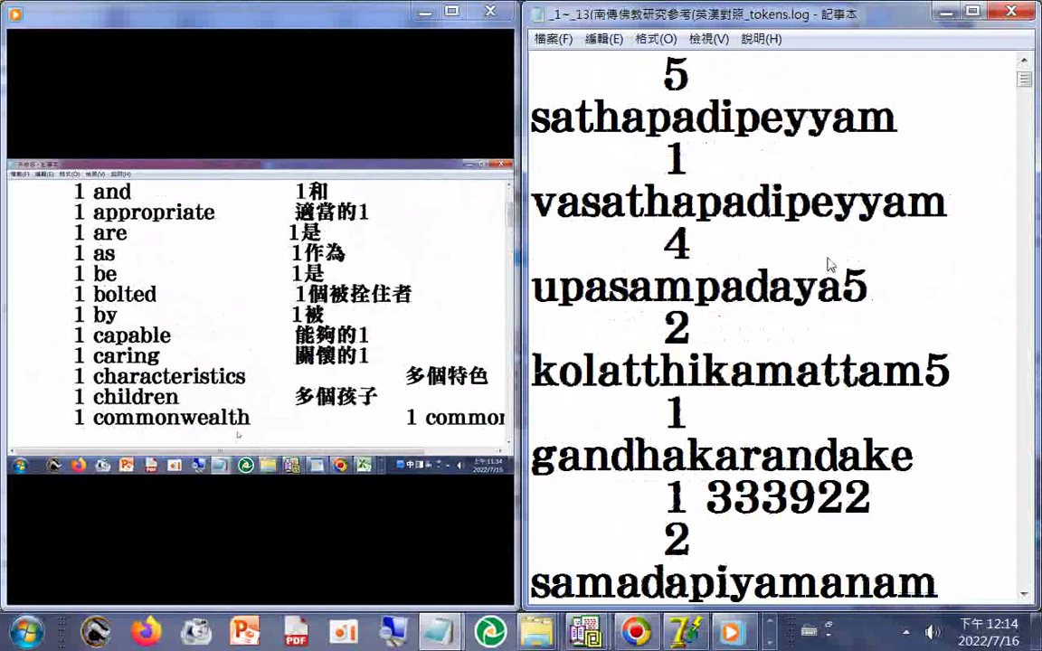
pyautogui.scroll(-3, 830, 264)
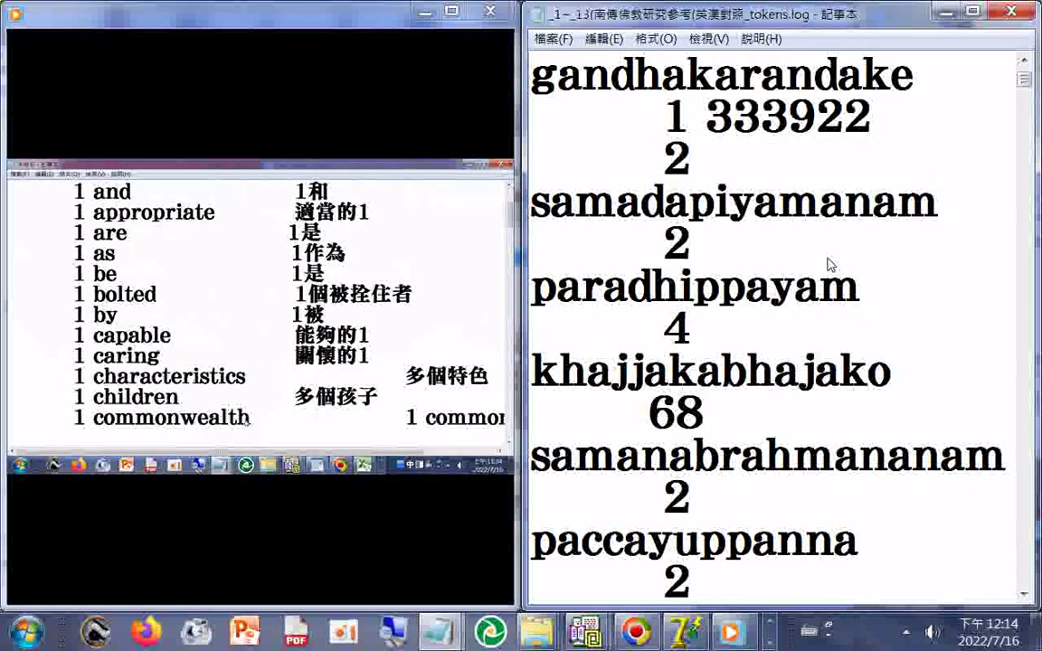
pyautogui.scroll(-4, 830, 264)
pyautogui.scroll(-8, 830, 264)
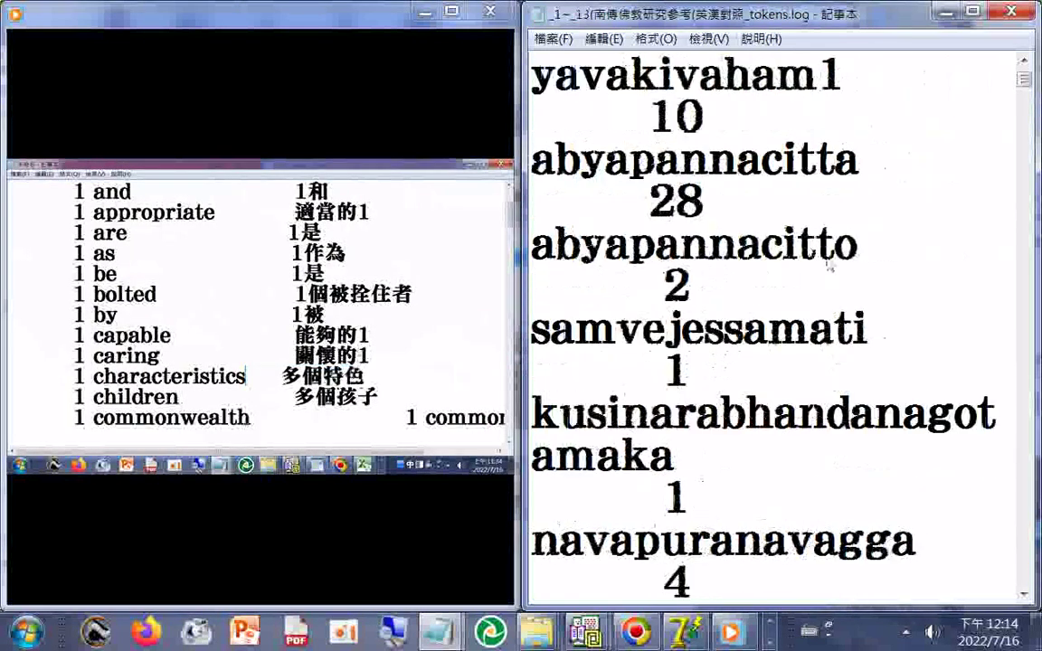
pyautogui.scroll(-4, 828, 263)
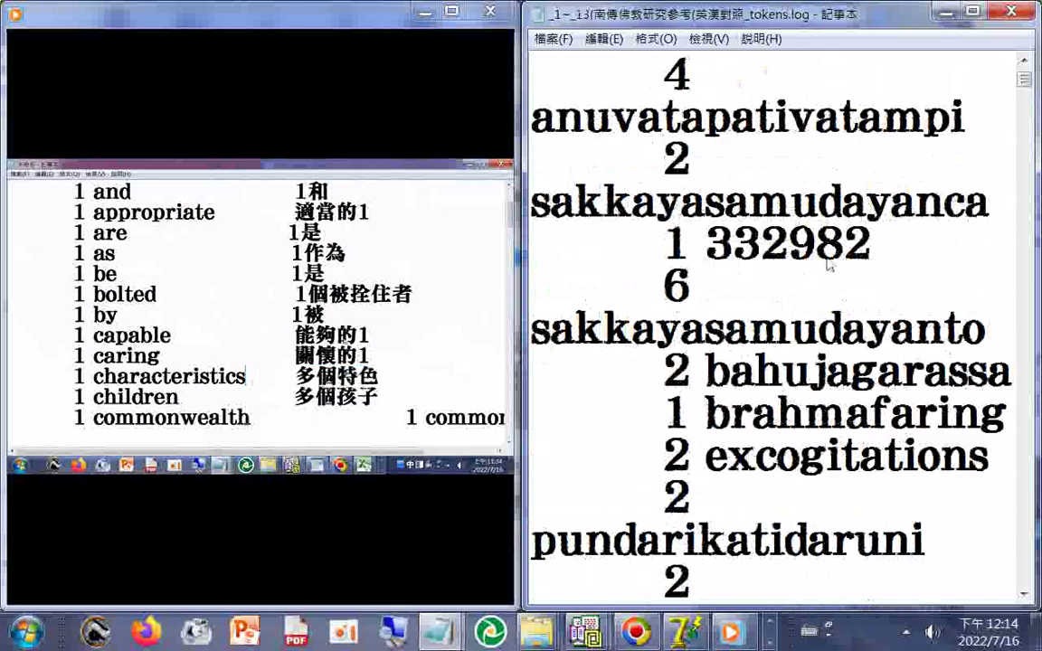
# - Examine the counts of the Pali words after sakkayasamudayanca and of the number tokens in the 300s in the tokens log
pyautogui.scroll(-6, 828, 263)
pyautogui.scroll(-7, 829, 263)
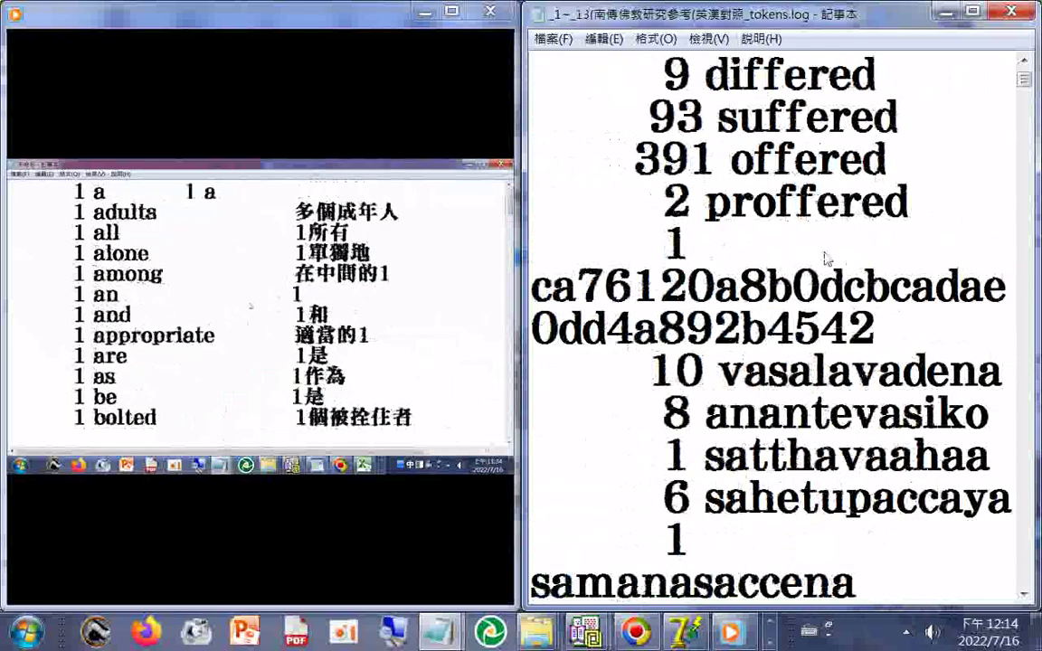
pyautogui.scroll(-1, 825, 259)
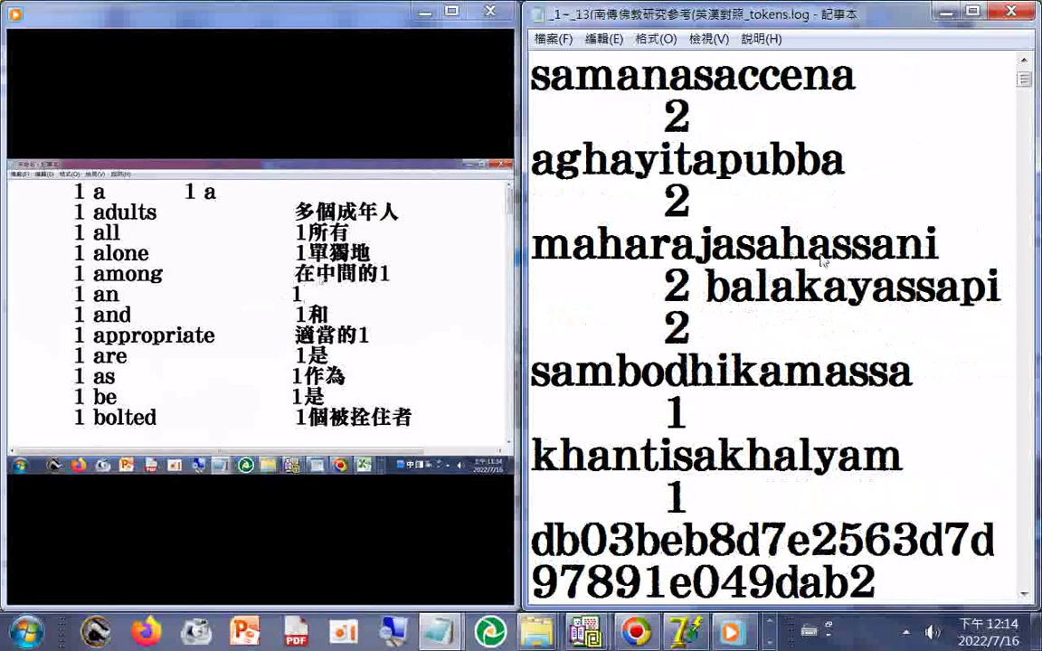
pyautogui.scroll(-4, 821, 260)
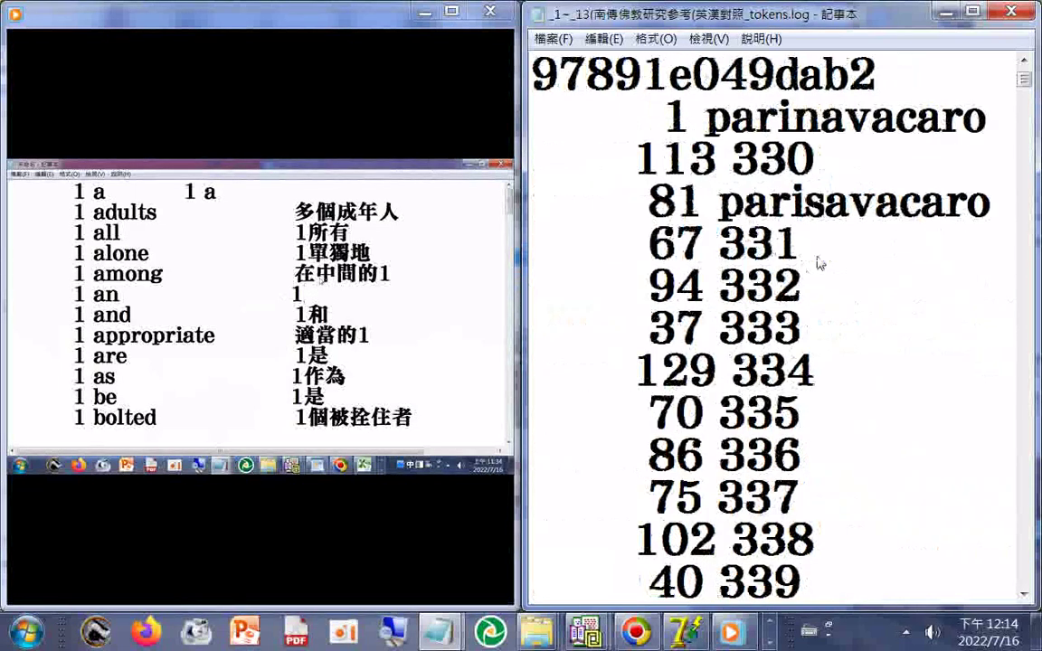
pyautogui.scroll(-15, 817, 262)
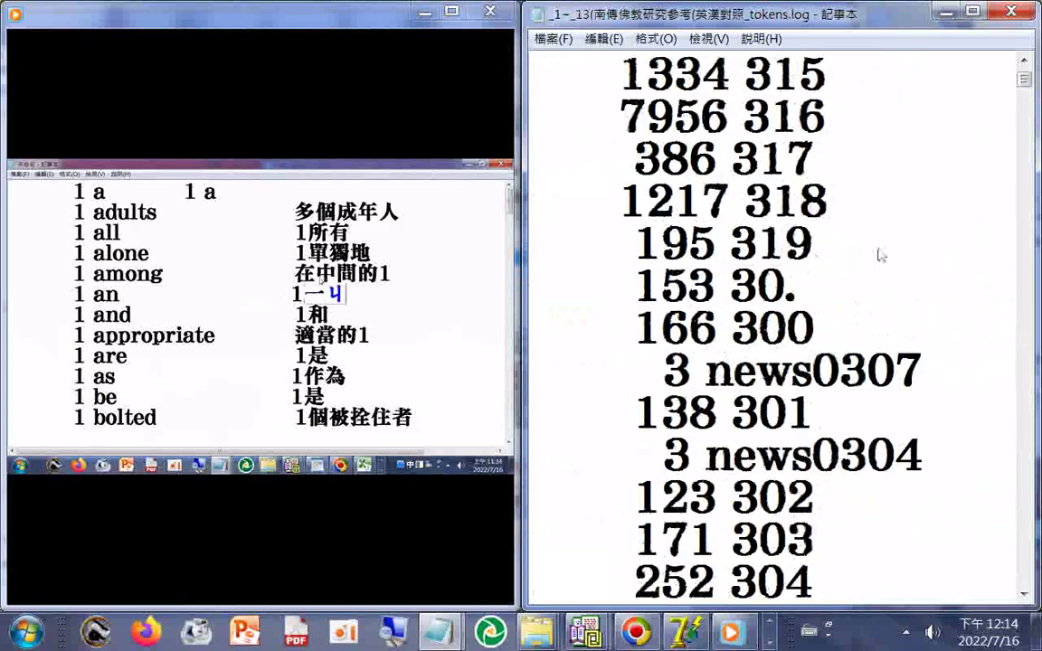
pyautogui.scroll(-1, 859, 226)
pyautogui.scroll(-5, 845, 227)
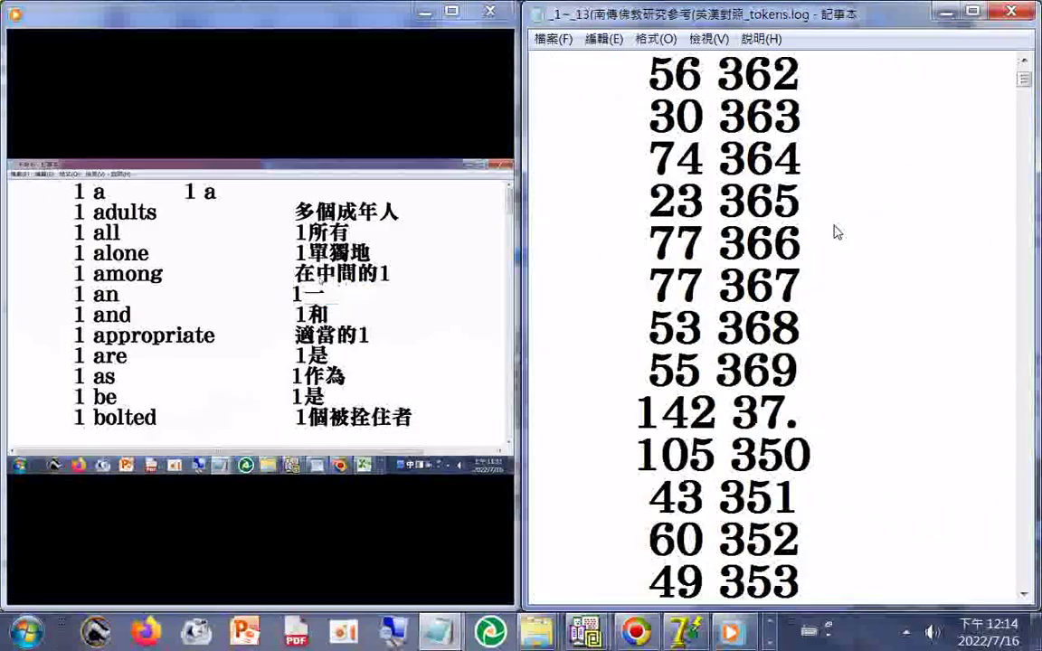
pyautogui.scroll(-10, 835, 233)
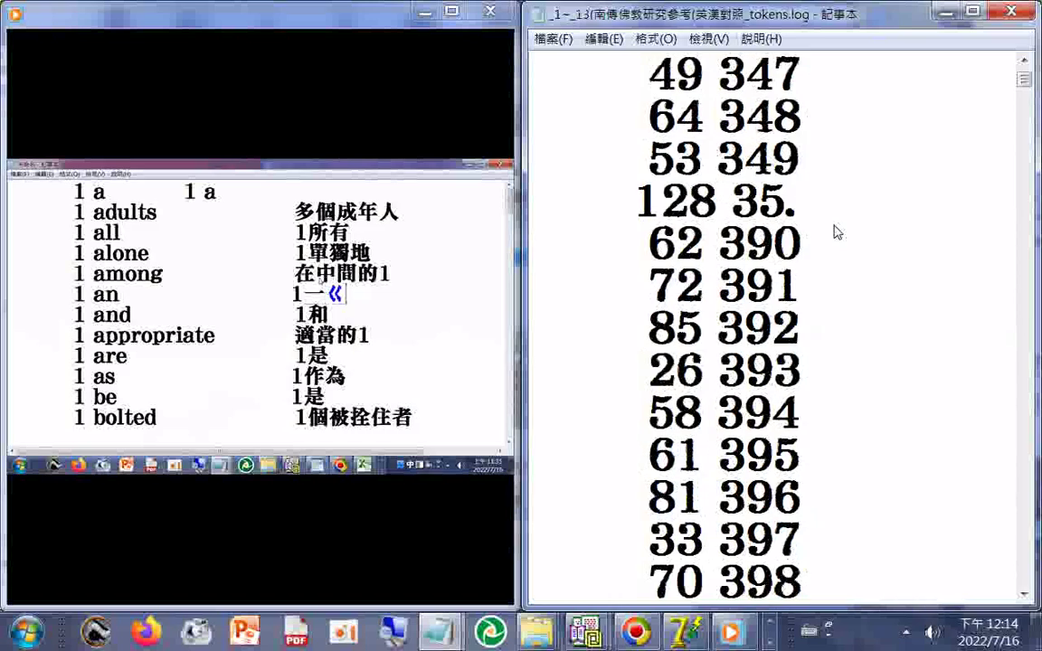
# - Go over the counts of the three-digit number tokens in the 200s and 100s in the tokens log
pyautogui.scroll(-4, 833, 244)
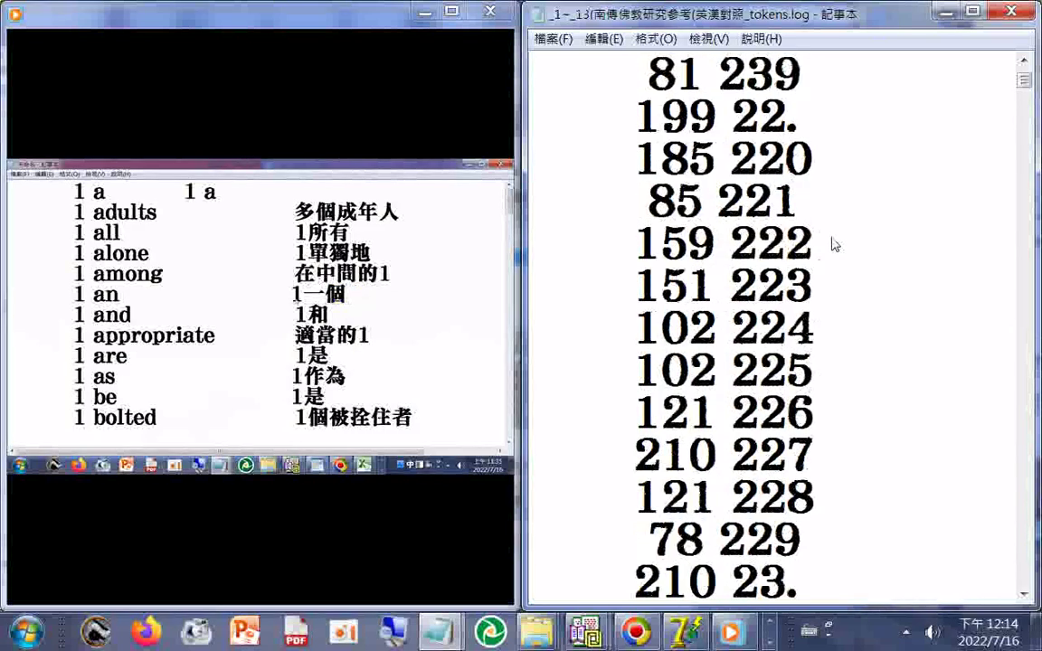
pyautogui.scroll(-4, 833, 245)
pyautogui.scroll(-11, 833, 246)
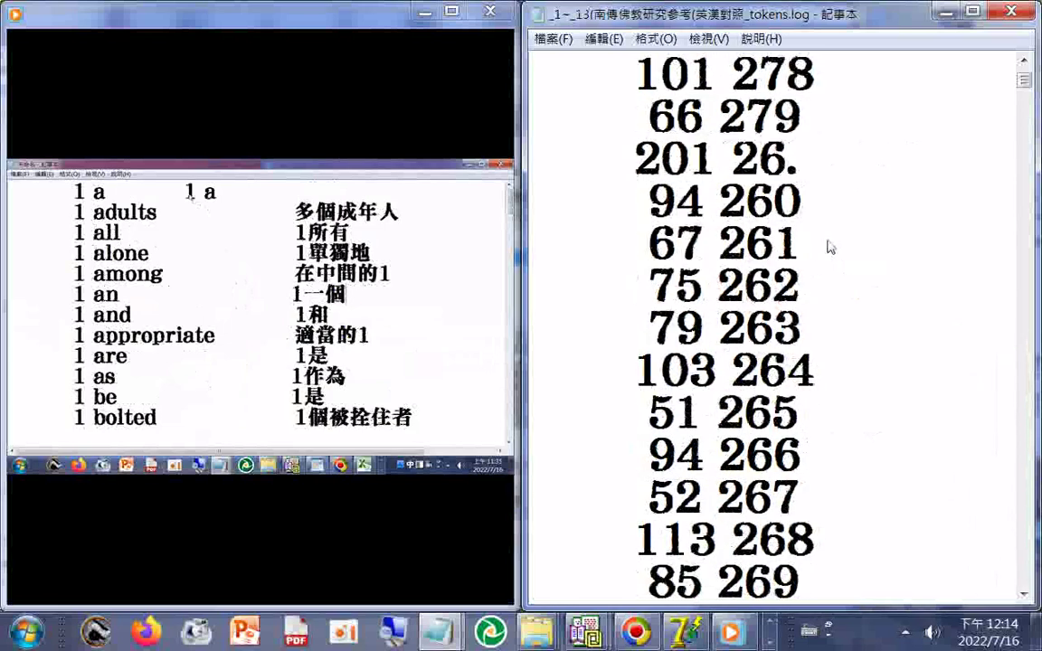
pyautogui.scroll(-4, 830, 246)
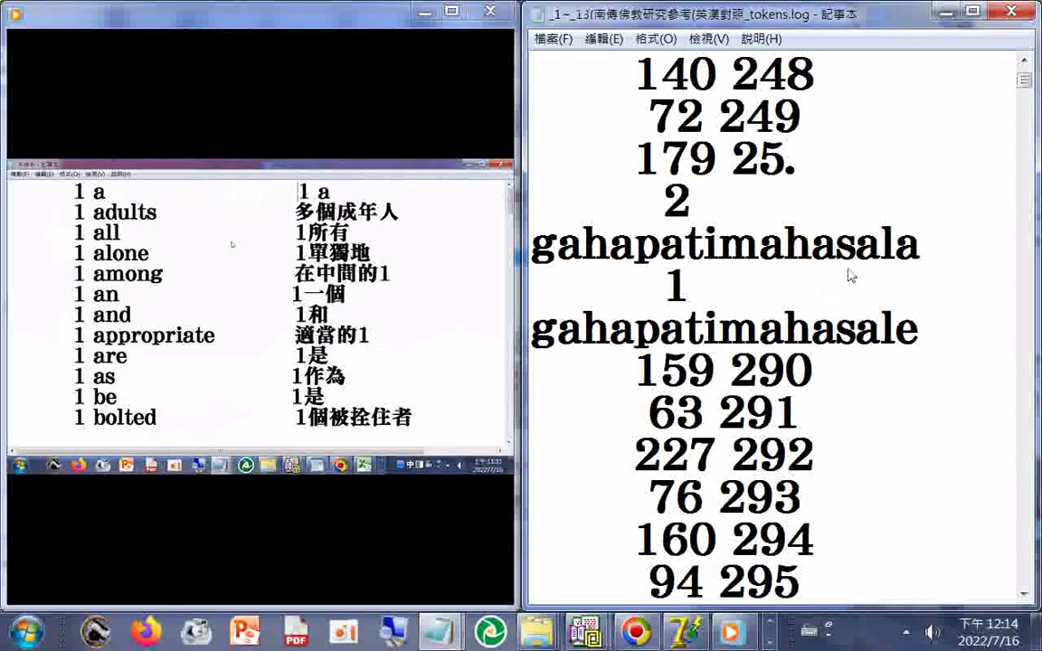
pyautogui.scroll(-3, 818, 288)
pyautogui.scroll(-16, 841, 276)
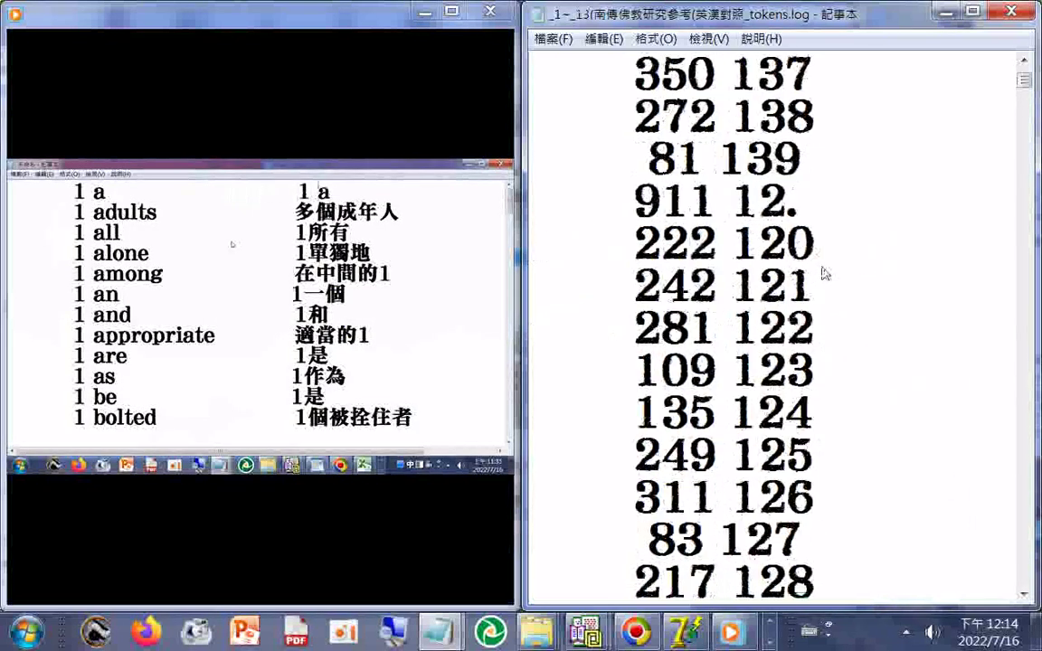
pyautogui.scroll(-9, 780, 290)
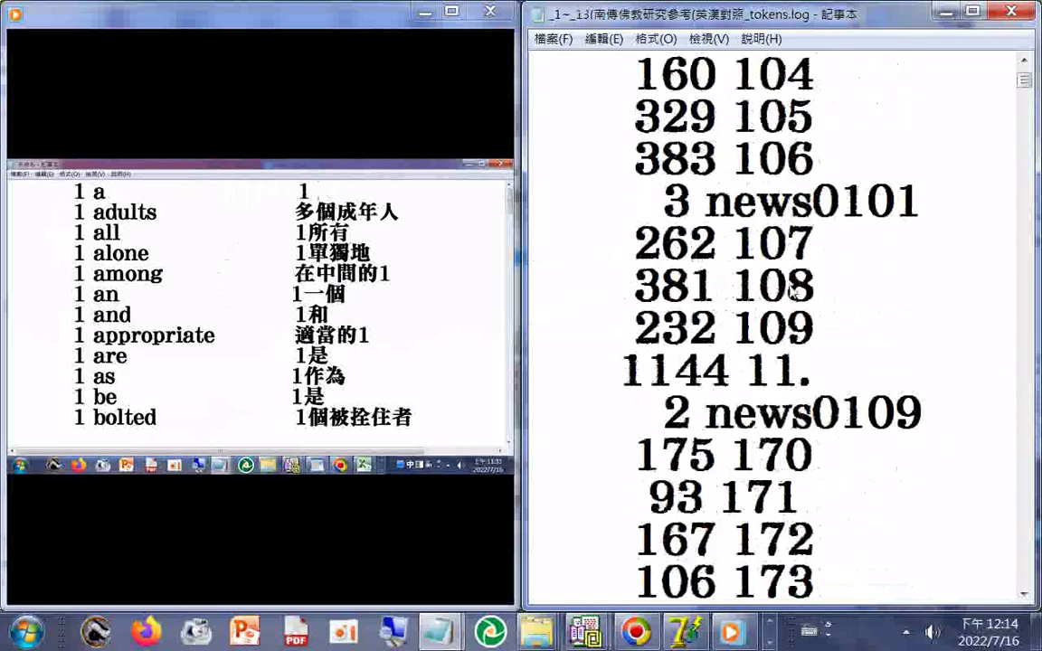
pyautogui.scroll(-4, 787, 289)
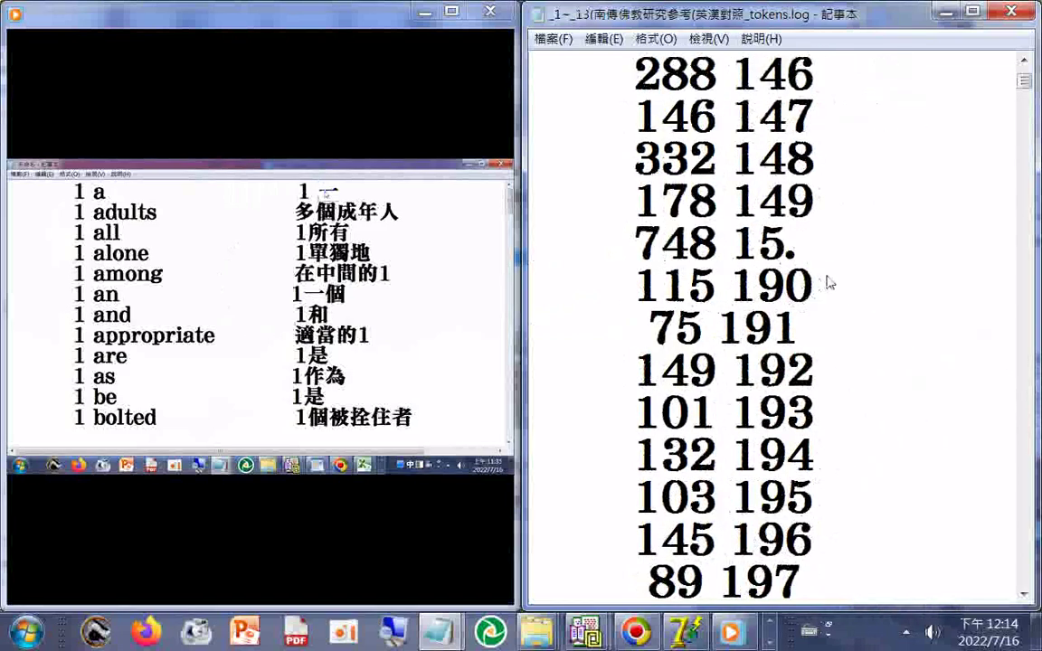
# - Review the counts of the number tokens starting with 0, such as 0.3 and 030, and of those in the 700s
pyautogui.scroll(-4, 825, 283)
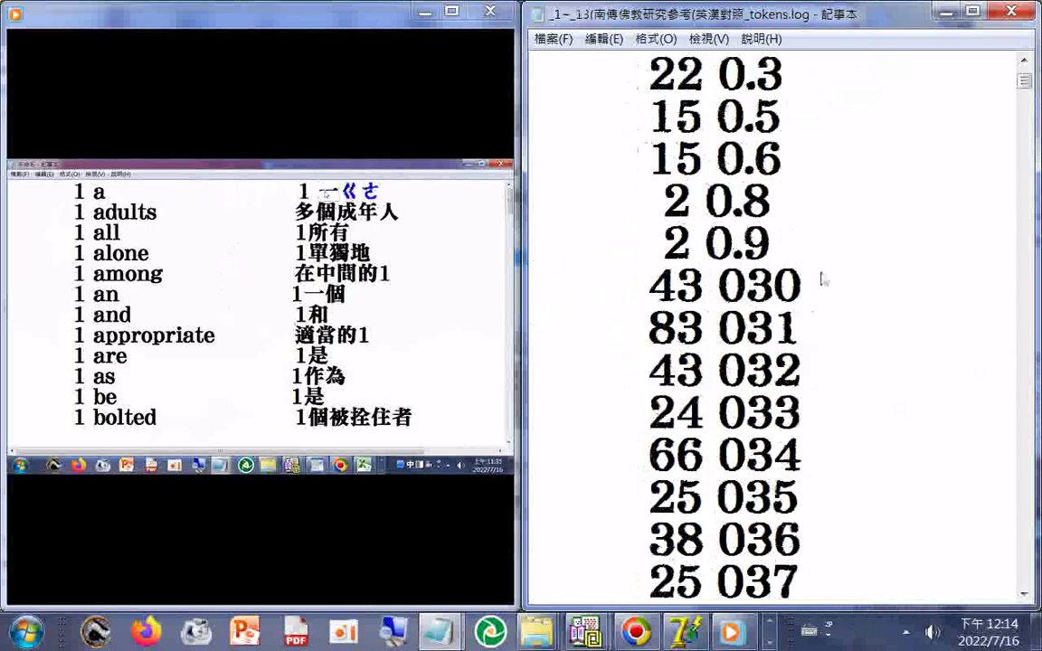
pyautogui.scroll(-4, 821, 279)
pyautogui.scroll(-8, 818, 282)
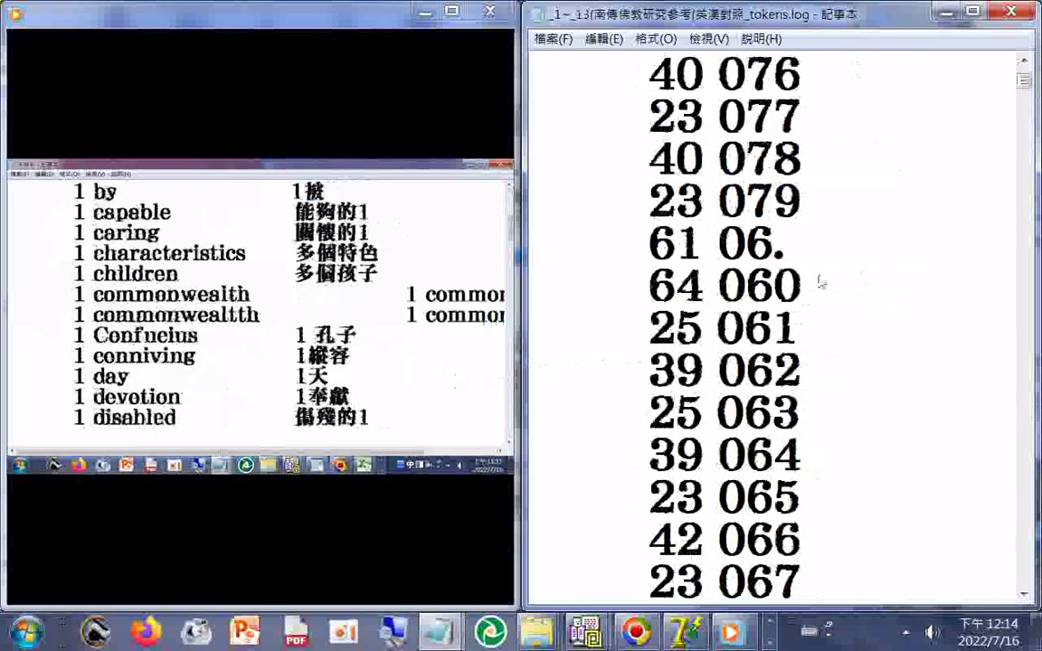
pyautogui.scroll(-11, 820, 282)
pyautogui.scroll(-4, 817, 280)
pyautogui.scroll(-16, 823, 281)
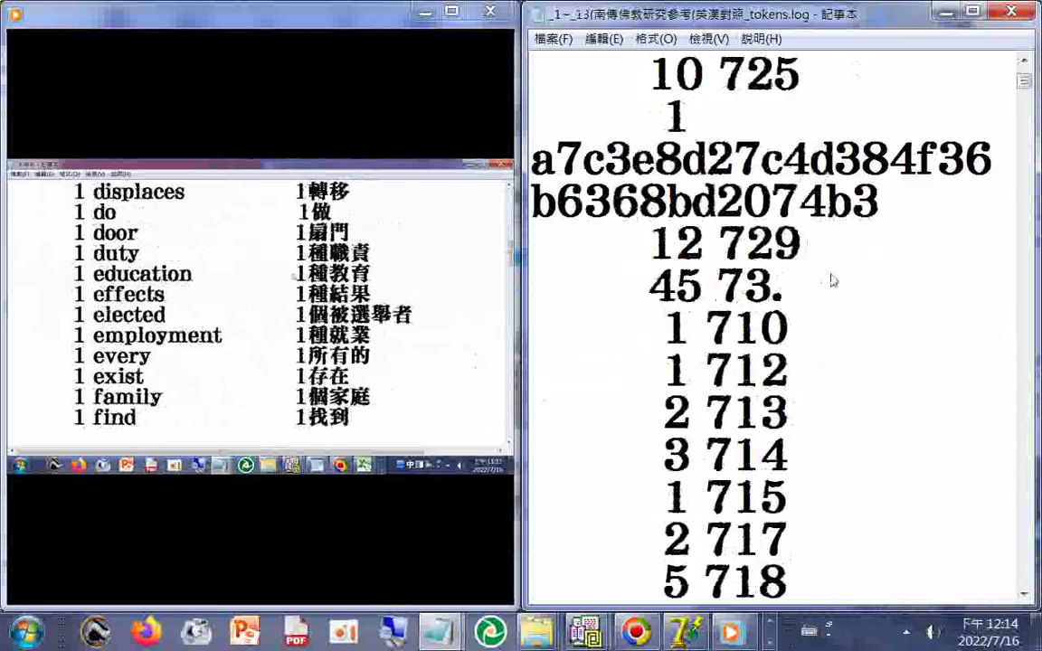
pyautogui.scroll(-4, 830, 281)
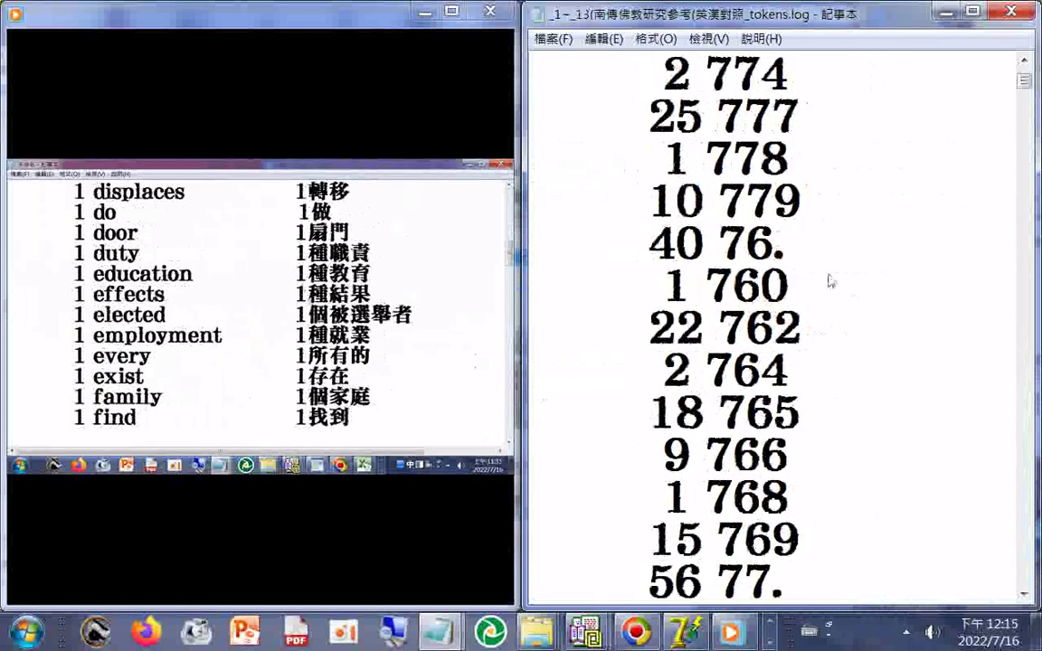
pyautogui.scroll(-7, 826, 280)
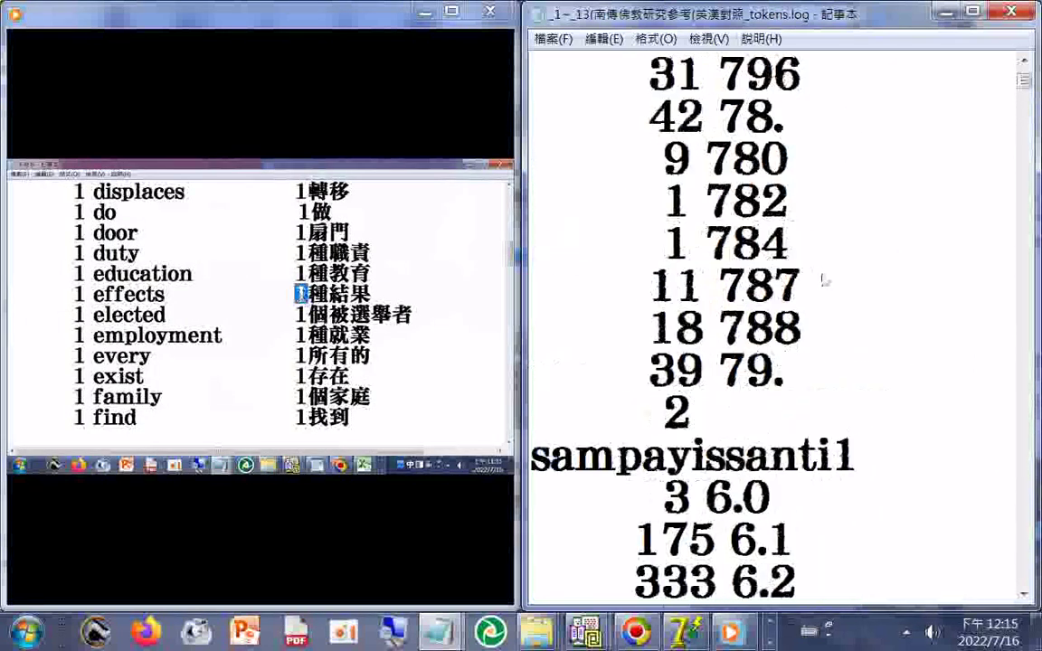
# - Check the counts of the number tokens from 6.0 through the 600s and on through the 500s
pyautogui.scroll(-1, 821, 279)
pyautogui.scroll(-10, 818, 277)
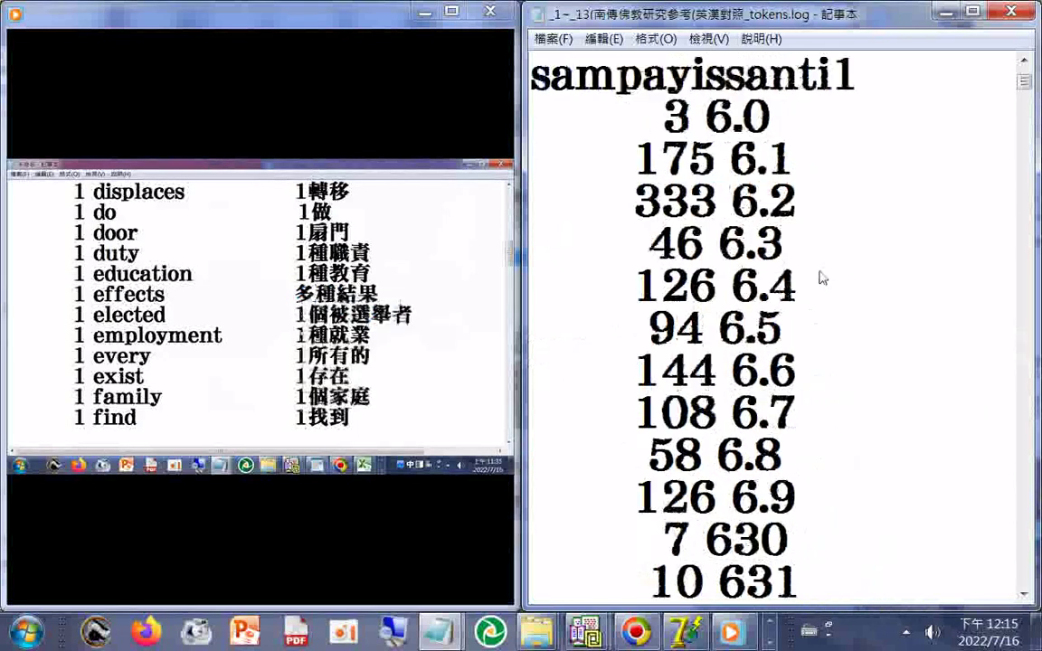
pyautogui.scroll(-12, 805, 272)
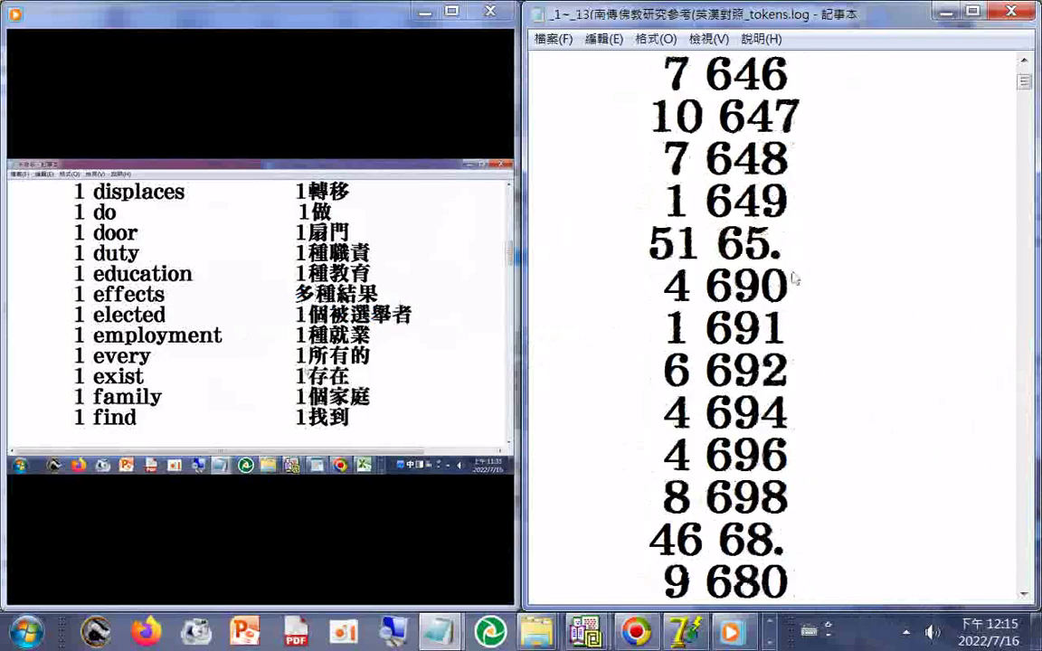
pyautogui.scroll(-9, 801, 288)
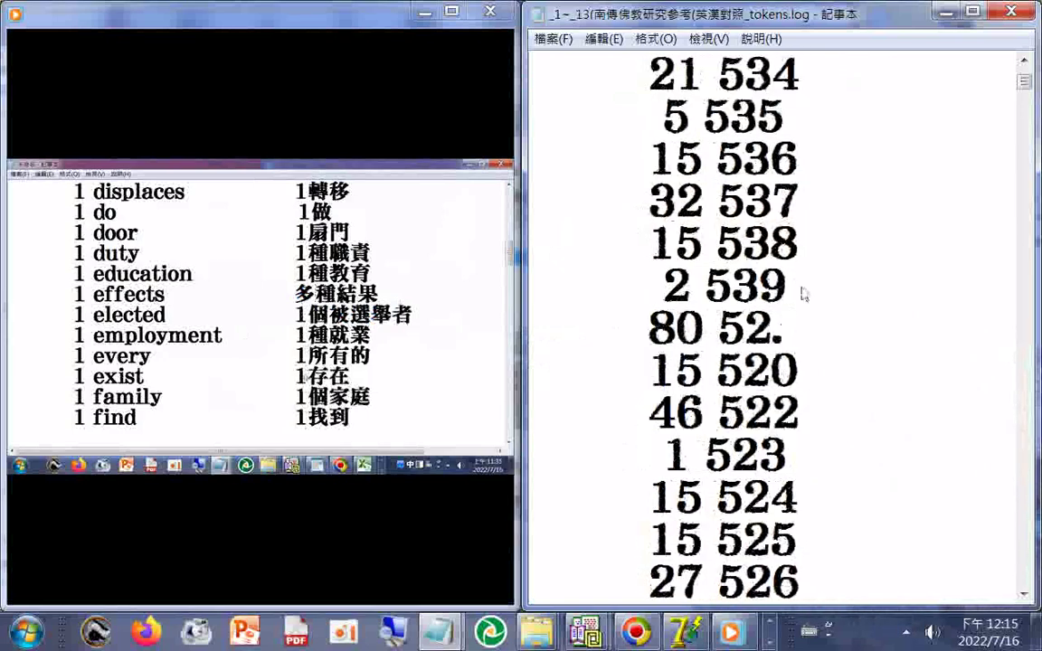
pyautogui.scroll(-15, 801, 294)
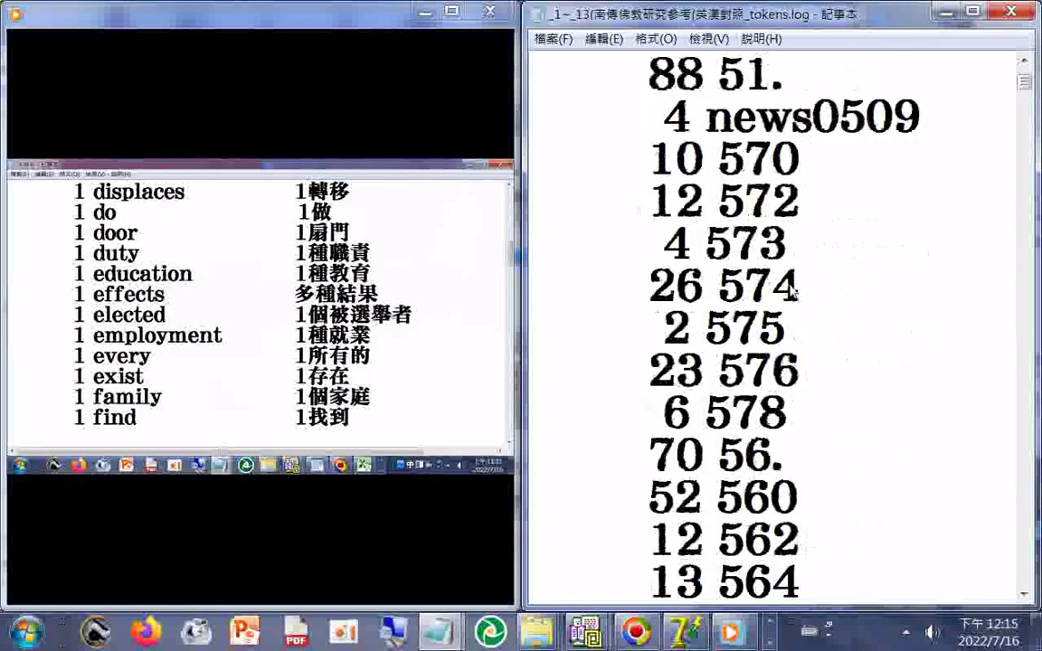
pyautogui.scroll(-4, 788, 288)
pyautogui.scroll(-8, 788, 283)
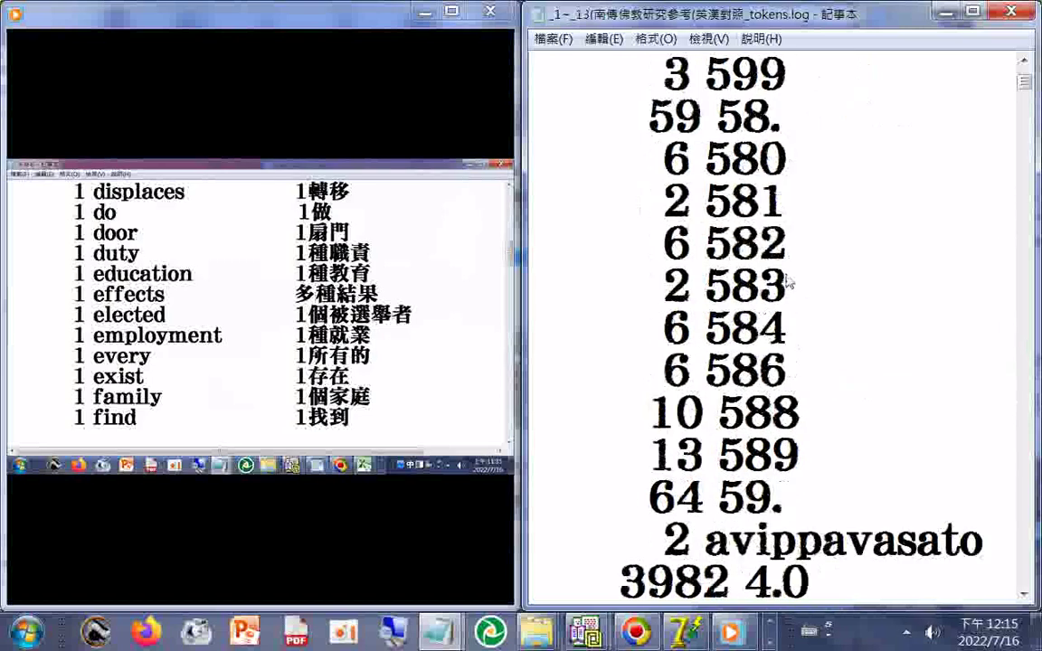
# - Read through the counts of the number tokens in the 400s, 900s and 800s in the tokens log
pyautogui.scroll(-14, 789, 283)
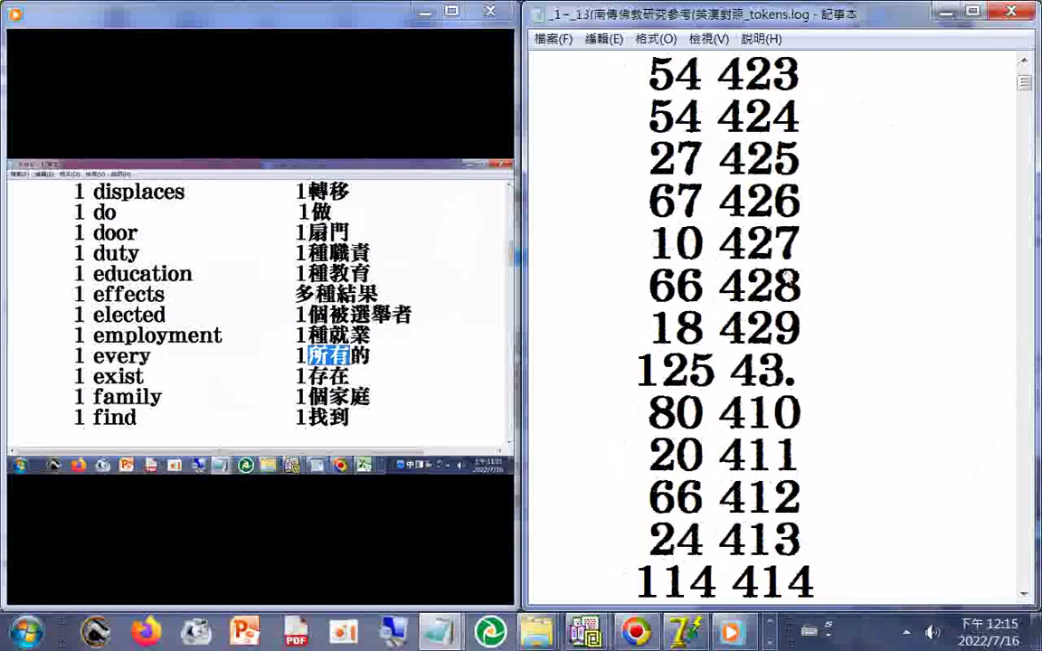
pyautogui.scroll(-8, 789, 283)
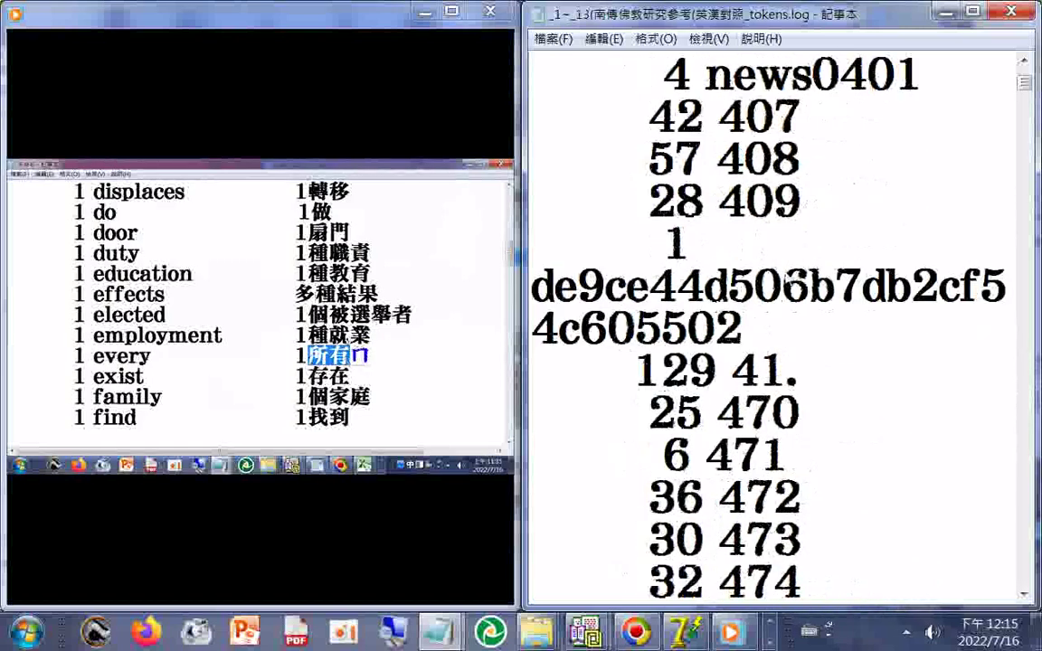
pyautogui.scroll(-13, 788, 283)
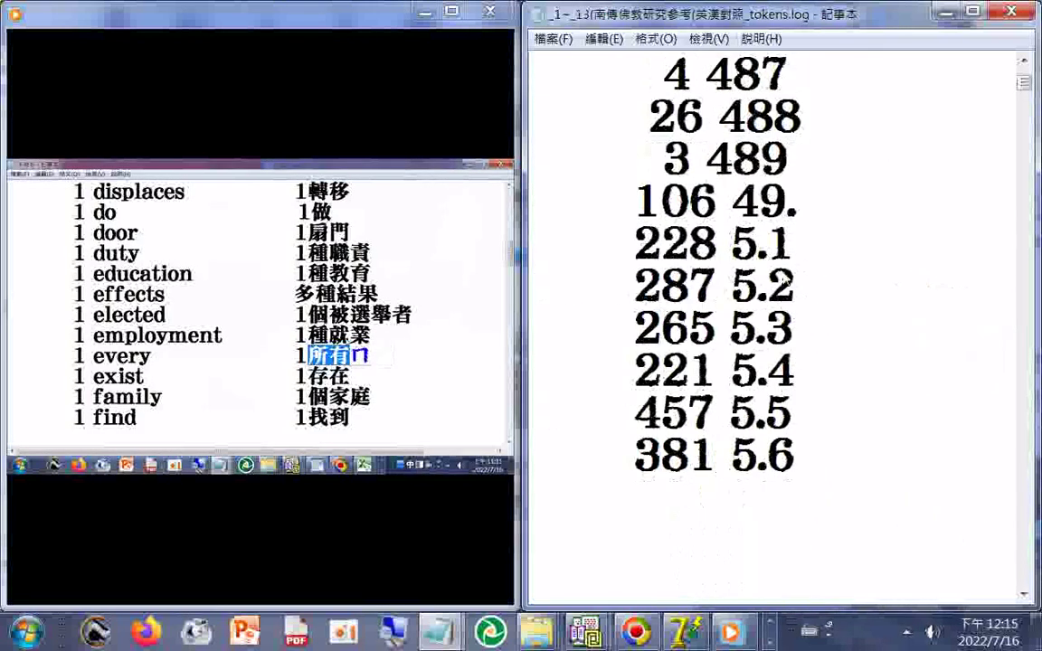
pyautogui.scroll(-15, 788, 283)
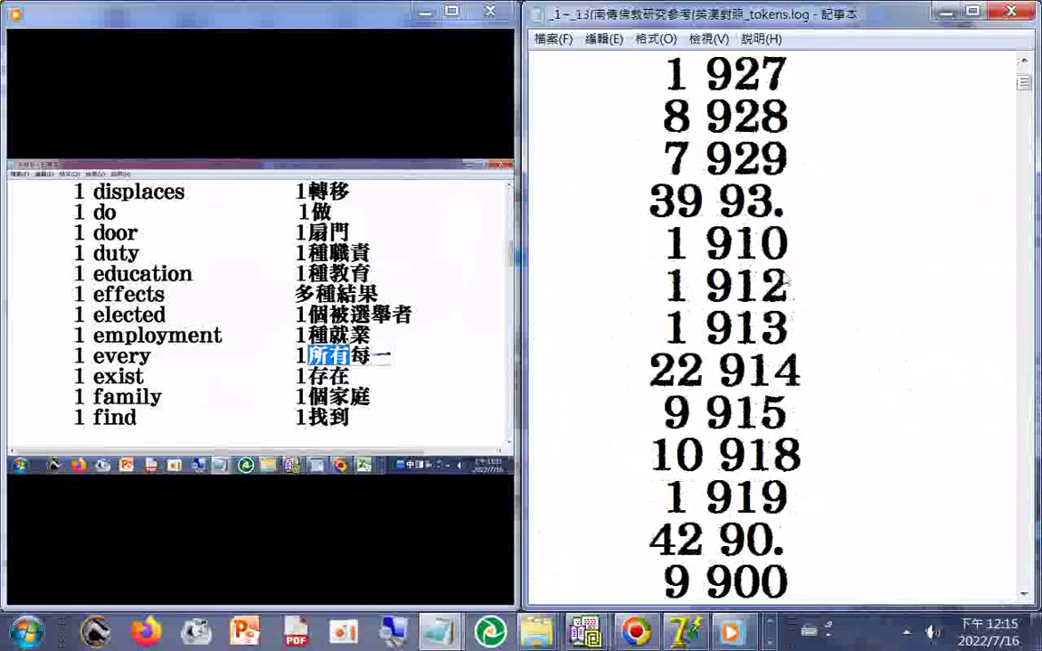
pyautogui.scroll(-11, 789, 283)
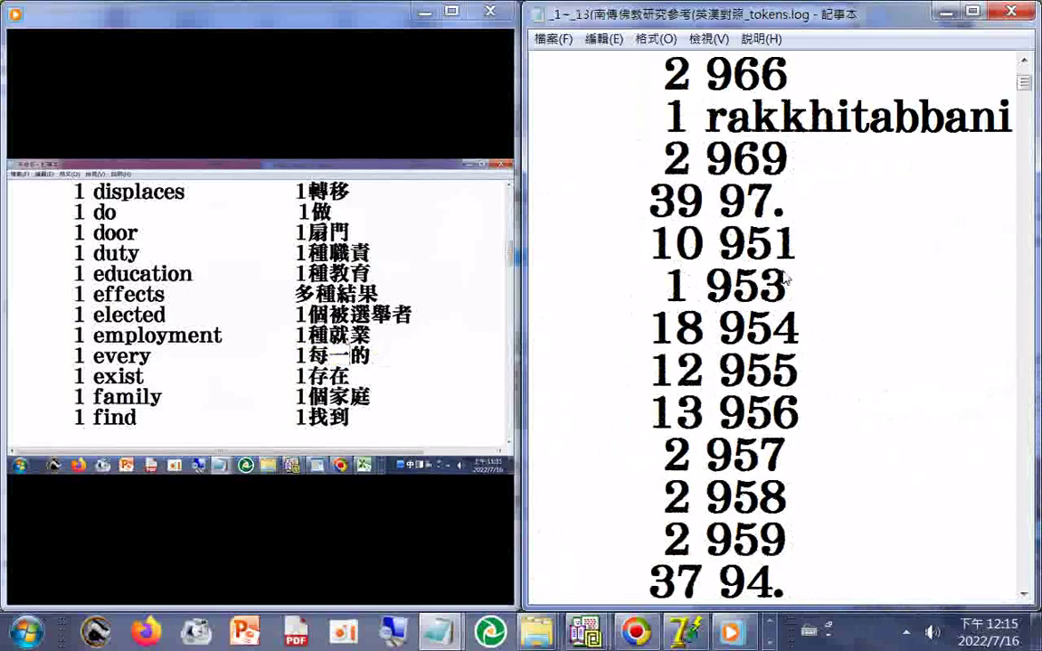
pyautogui.scroll(-4, 785, 281)
pyautogui.scroll(-4, 786, 282)
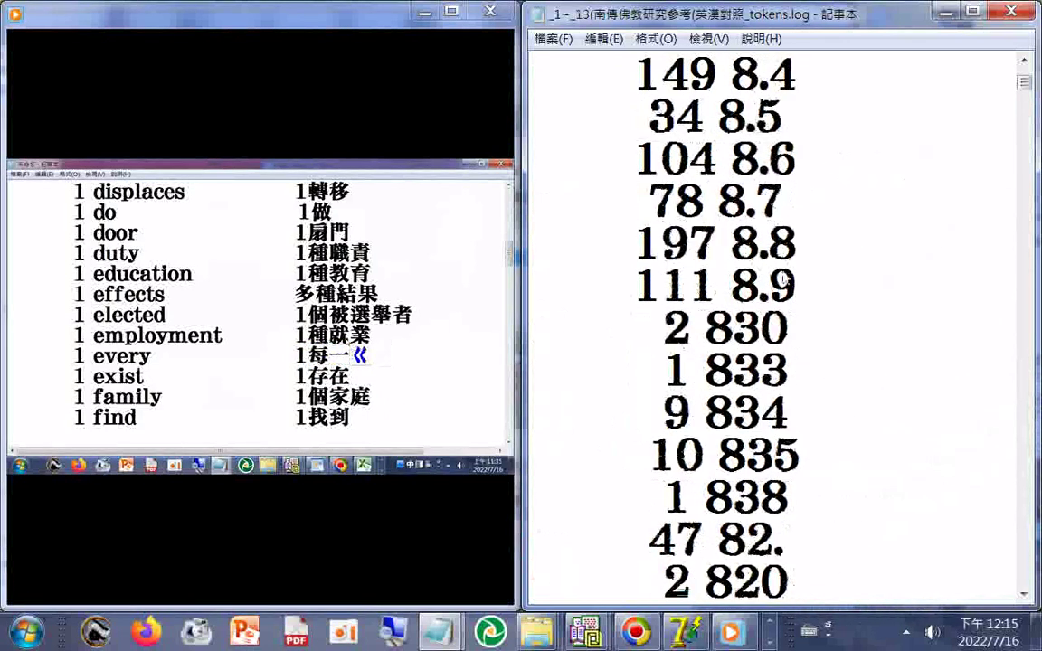
pyautogui.scroll(-15, 785, 283)
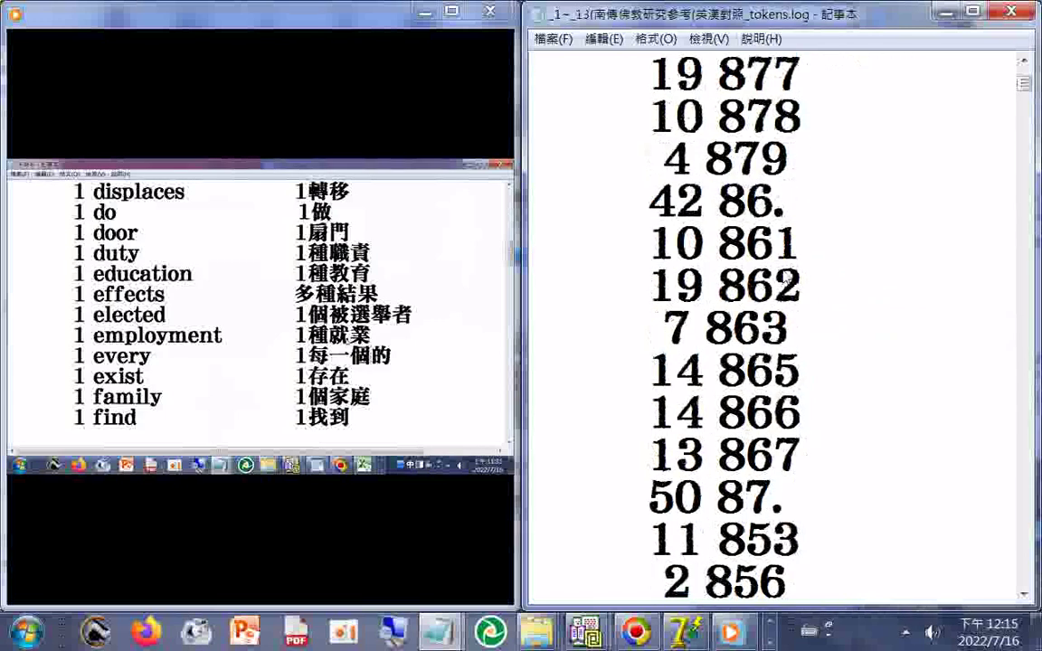
pyautogui.scroll(-15, 785, 281)
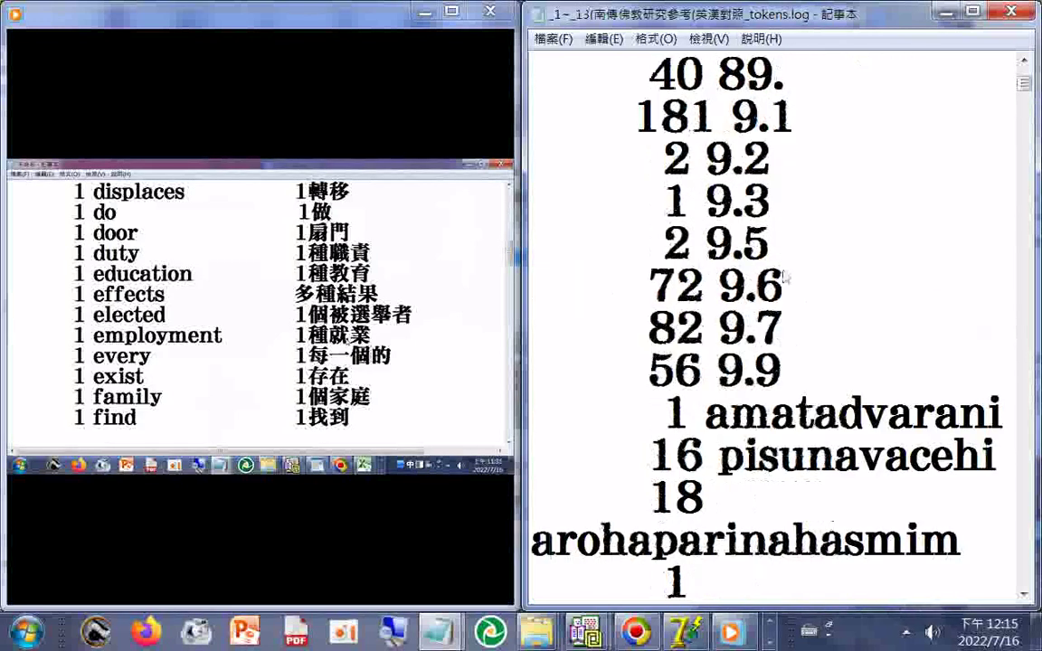
# - Examine the counts of the long Pali words after arohaparinahasmim, continuing to short mixed codes such as fc2 and c21
pyautogui.scroll(-4, 785, 277)
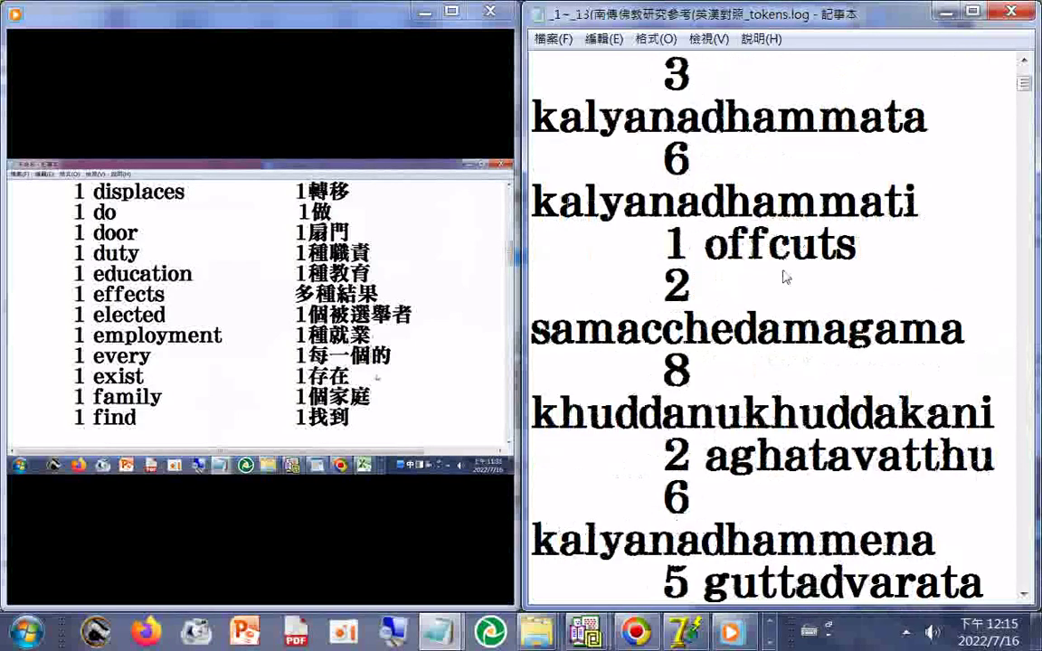
pyautogui.scroll(-7, 785, 277)
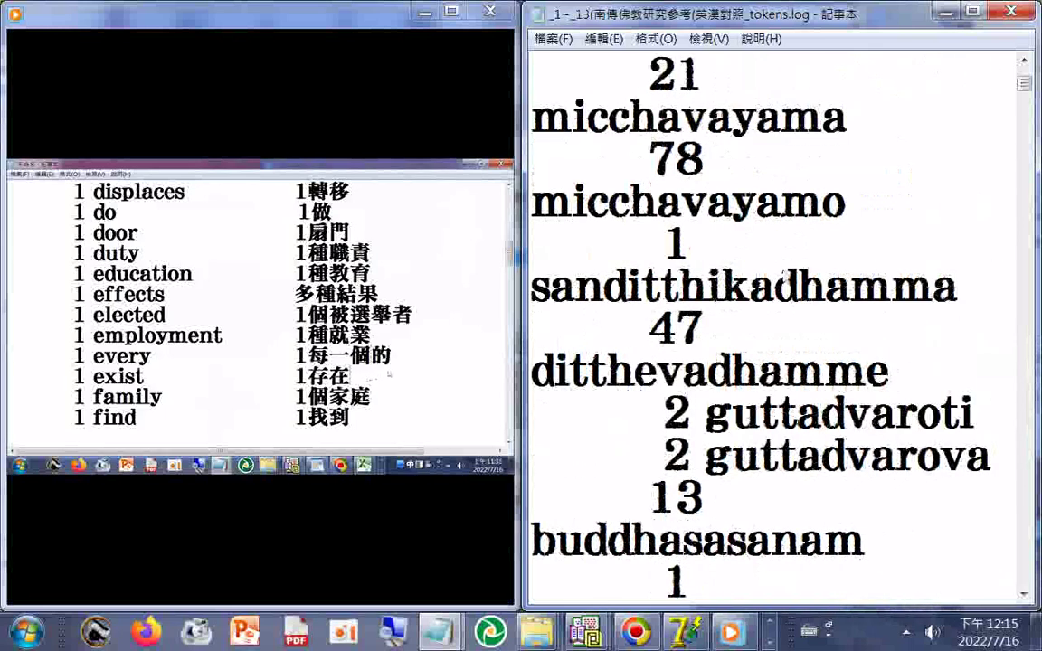
pyautogui.scroll(-3, 784, 276)
pyautogui.scroll(-3, 785, 277)
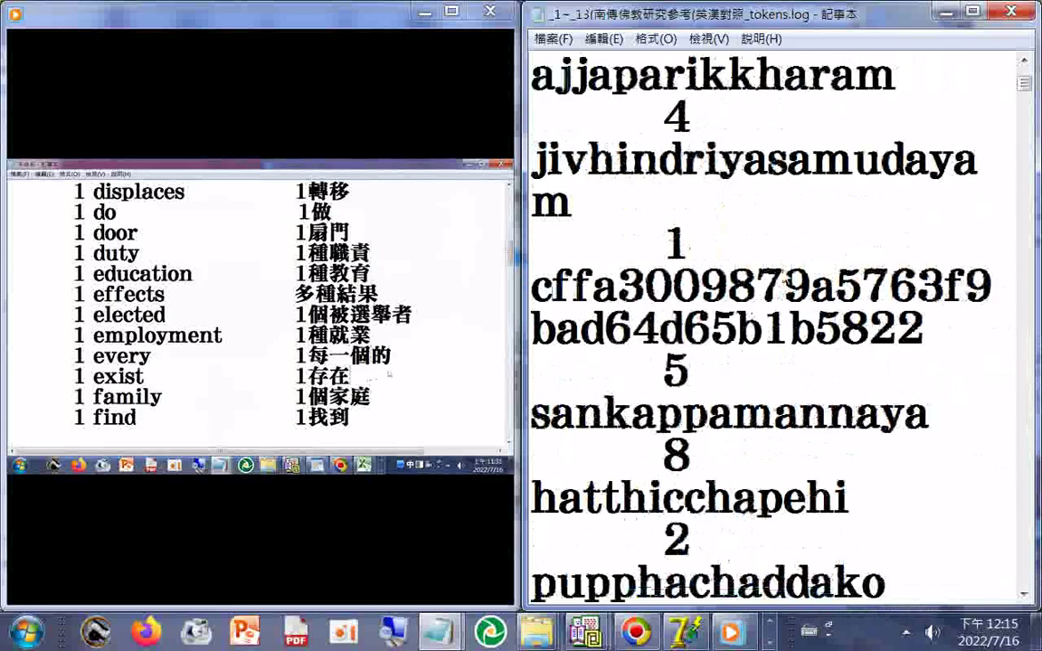
pyautogui.scroll(-6, 784, 273)
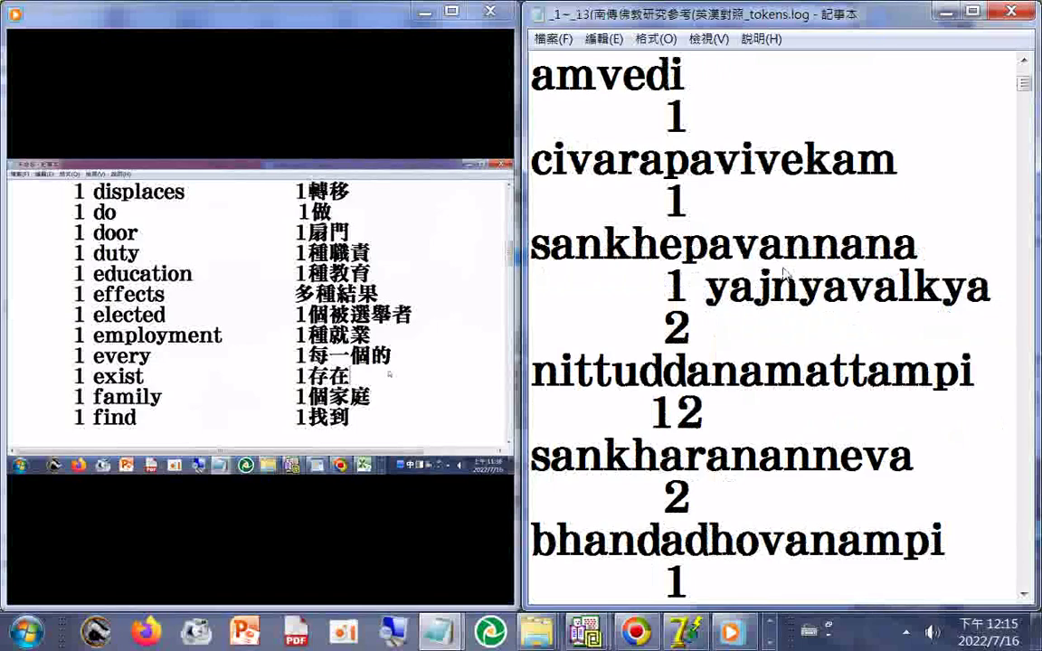
pyautogui.scroll(-3, 785, 273)
pyautogui.scroll(-4, 785, 273)
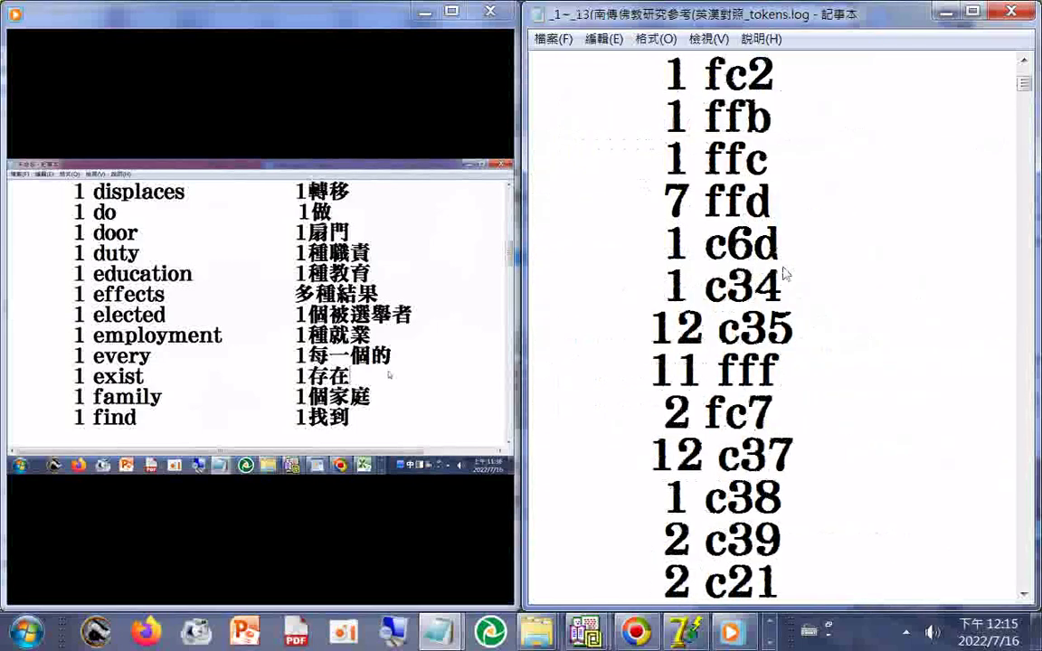
# - Check the counts of the three-character tokens starting with c, f, b and g, such as fed, fit, gem and gas
pyautogui.scroll(-8, 785, 274)
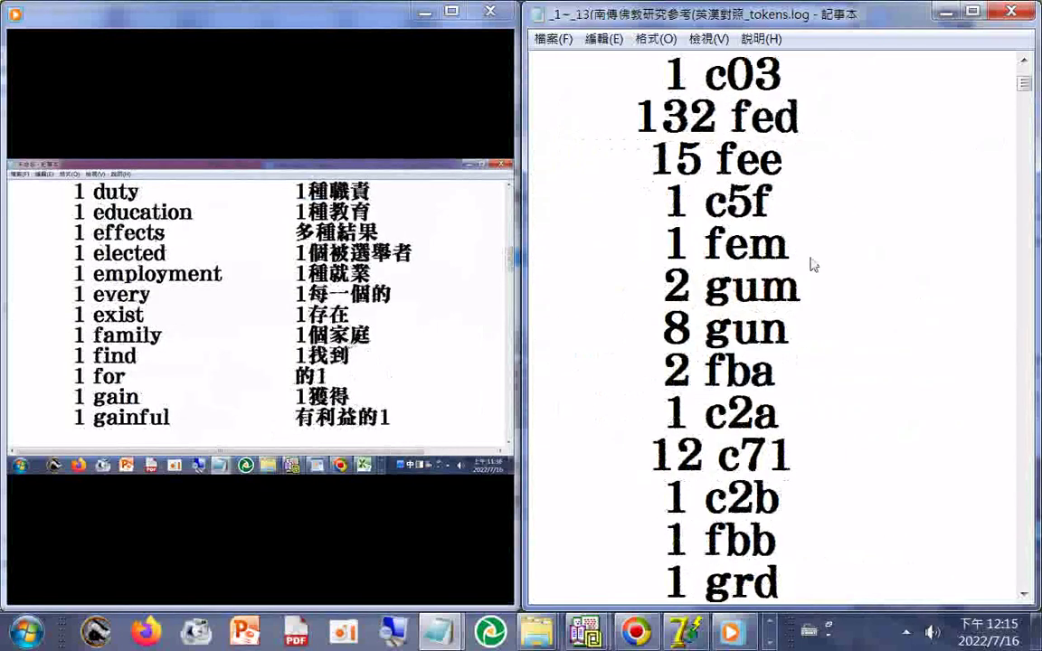
pyautogui.scroll(-3, 807, 262)
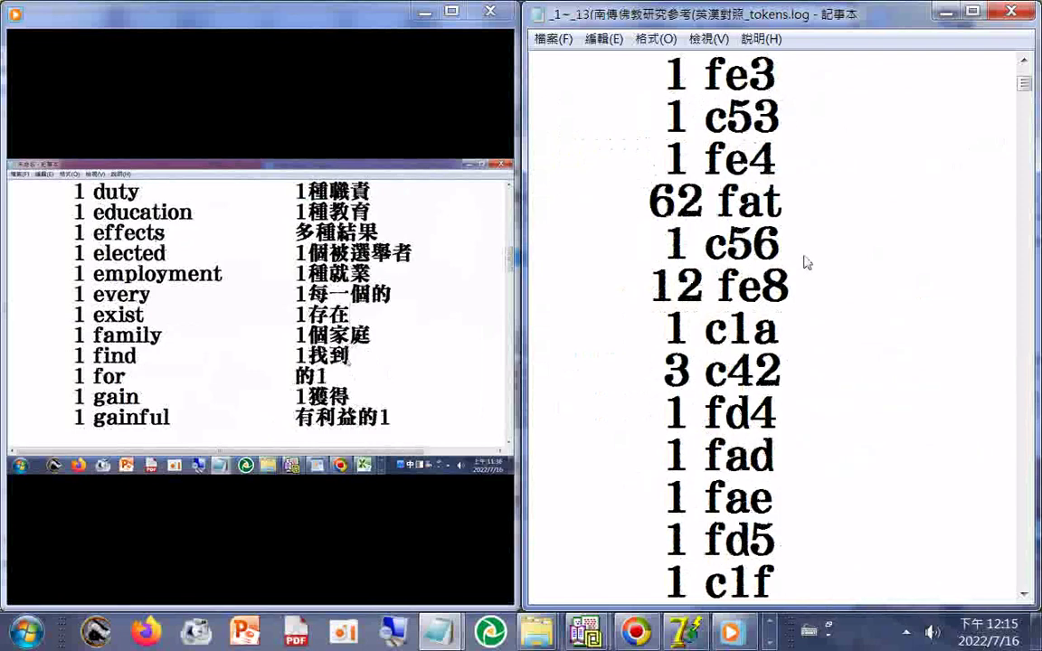
pyautogui.scroll(-2, 807, 263)
pyautogui.scroll(-7, 807, 263)
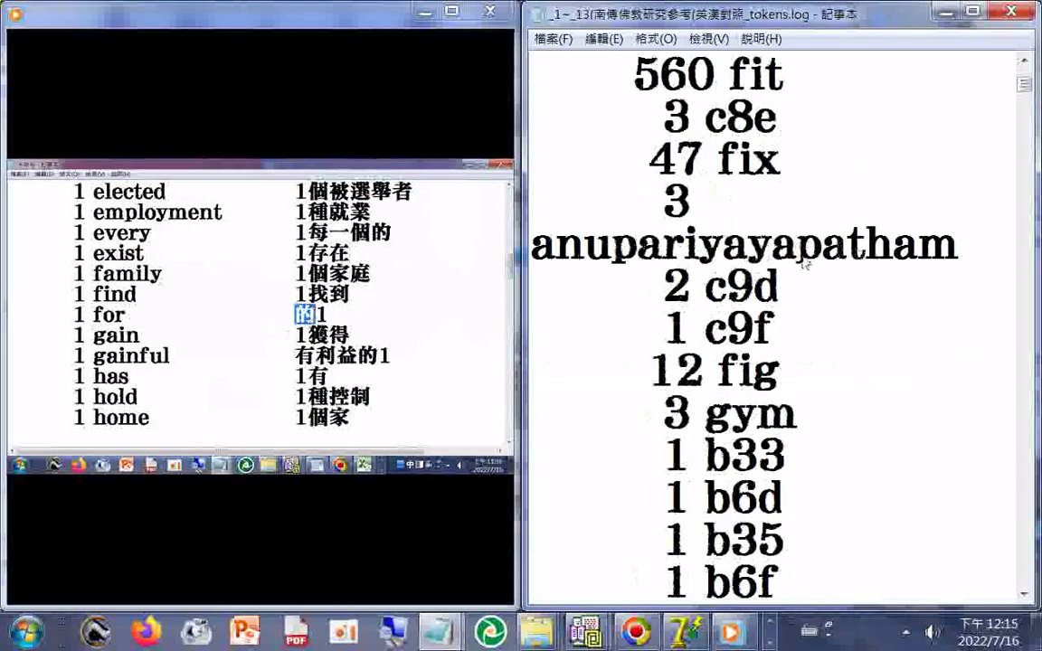
pyautogui.scroll(-11, 804, 263)
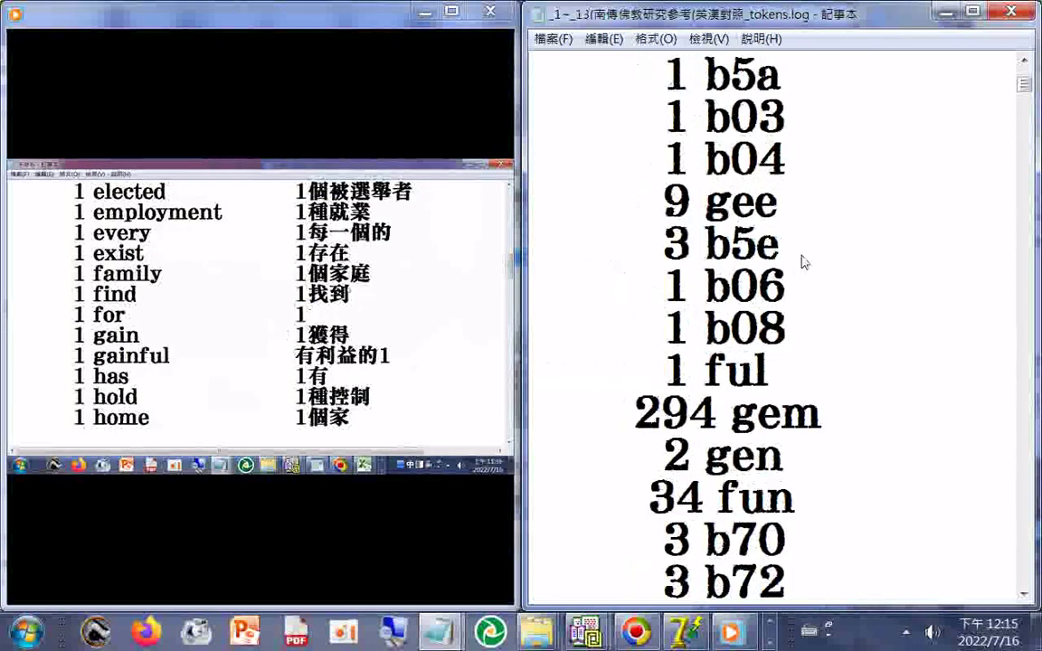
pyautogui.scroll(-13, 804, 262)
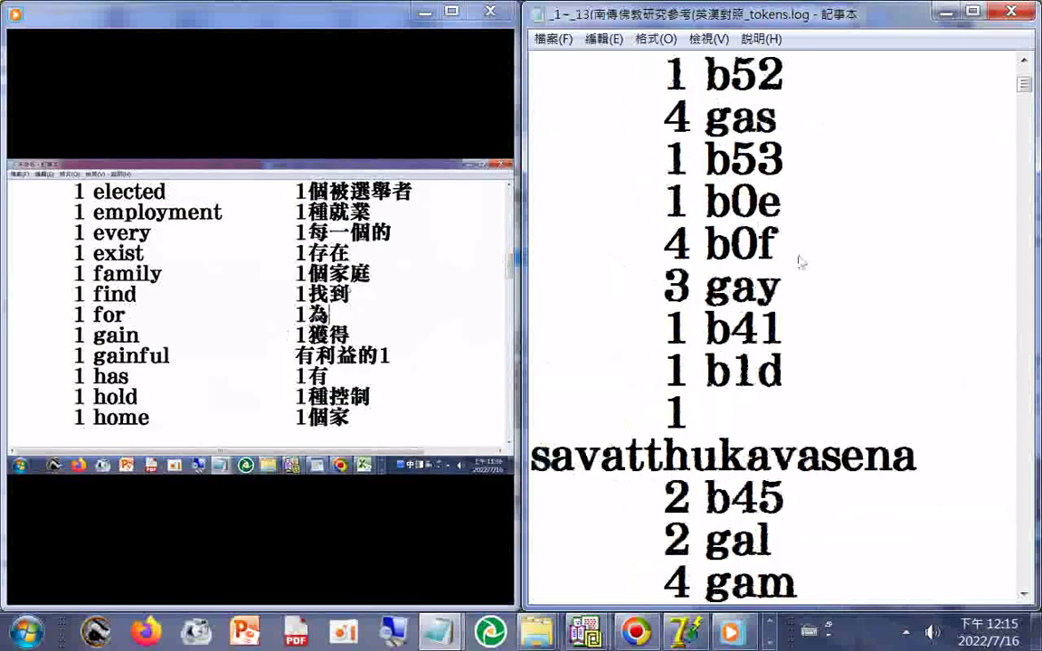
# - Review the counts of the three-character tokens starting with d, a and e, such as dfb, dec, dve and end
pyautogui.scroll(-4, 800, 261)
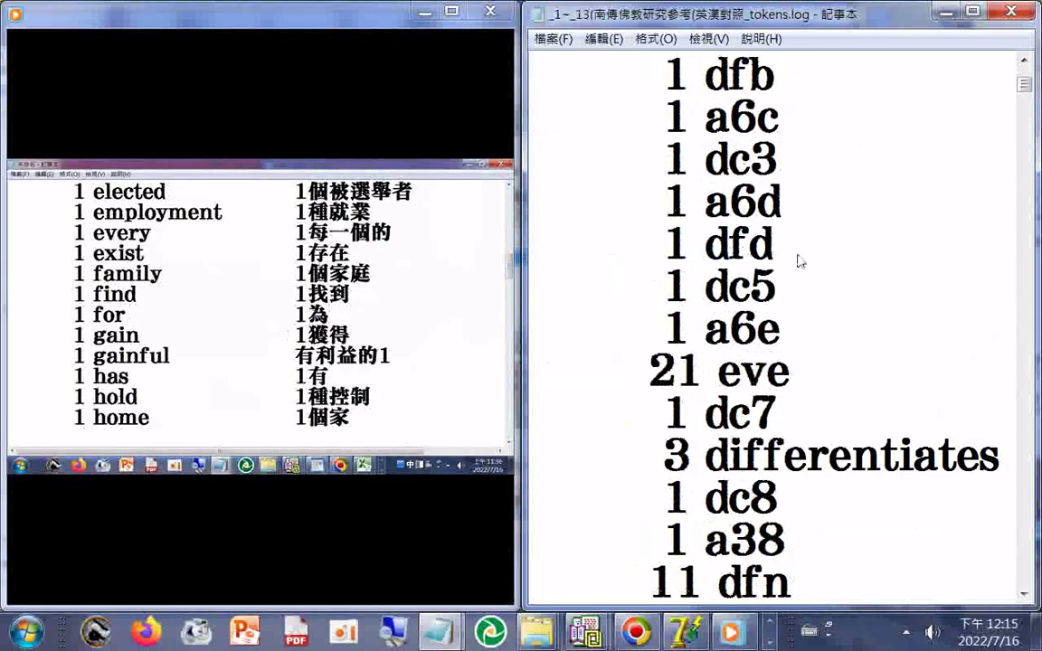
pyautogui.scroll(-11, 800, 261)
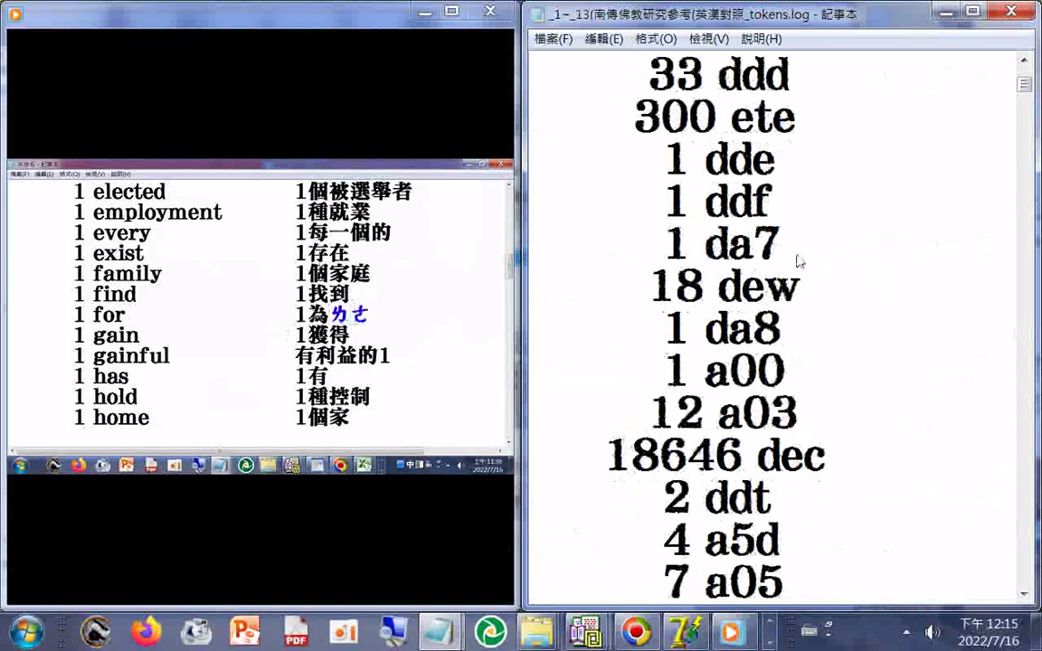
pyautogui.scroll(-15, 800, 261)
pyautogui.scroll(-16, 799, 261)
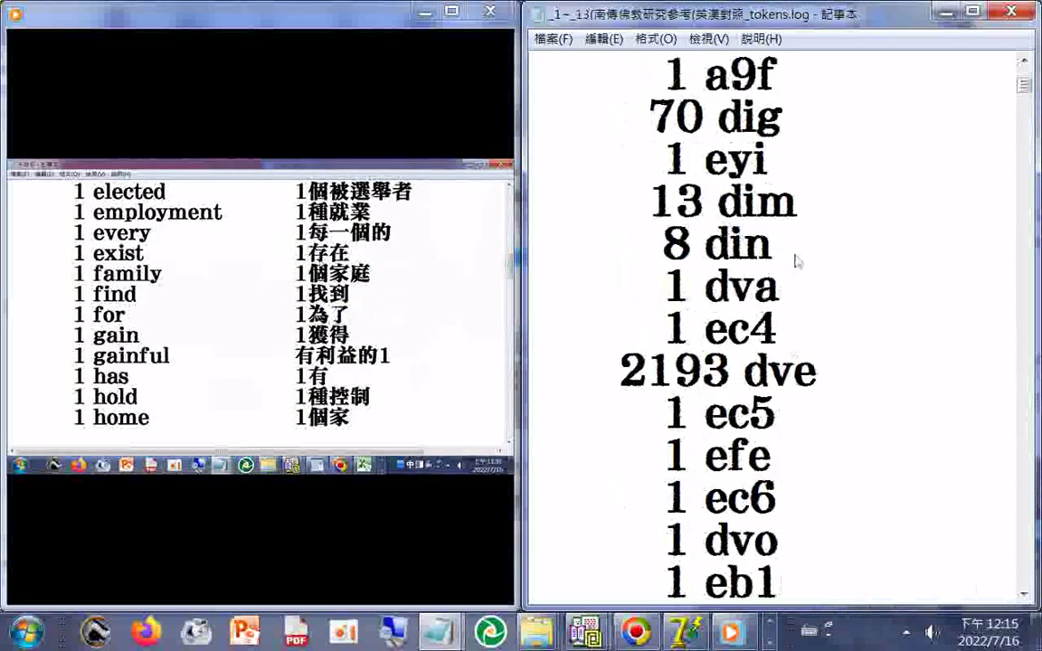
pyautogui.scroll(-5, 796, 261)
pyautogui.scroll(-8, 799, 261)
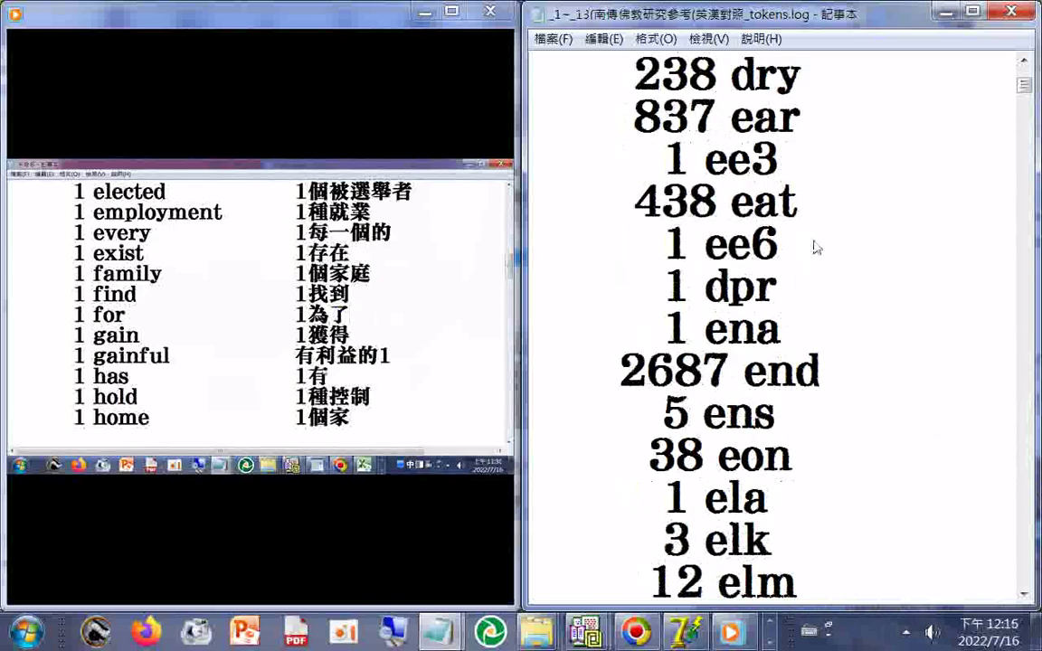
# - Examine the counts of the three-character tokens starting with b, c and f, from ben and css to can and cow
pyautogui.scroll(-8, 742, 259)
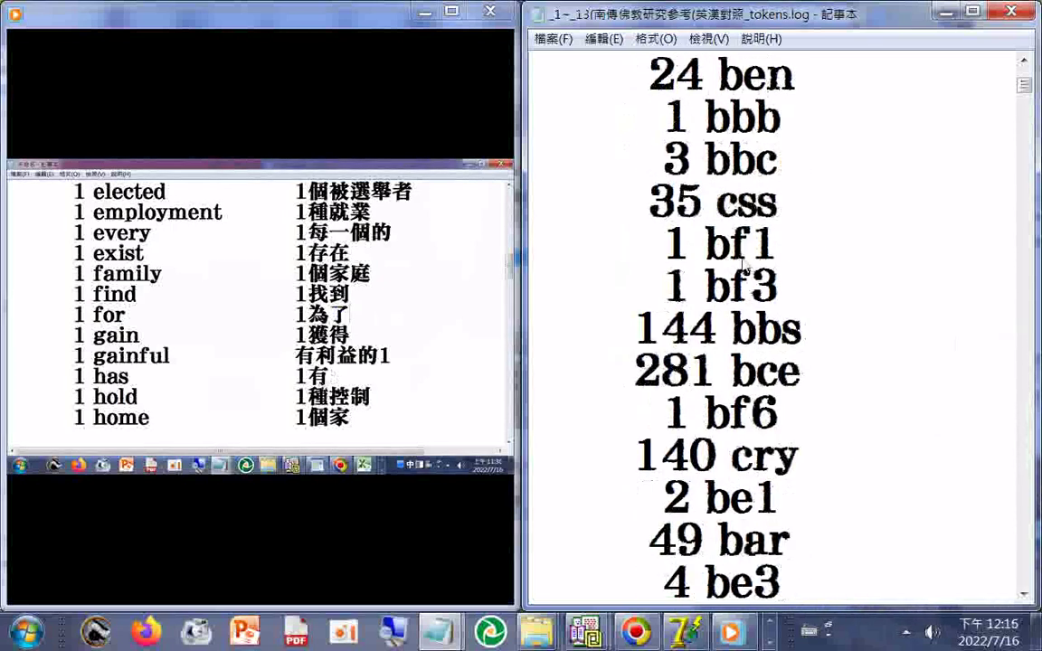
pyautogui.scroll(-10, 742, 265)
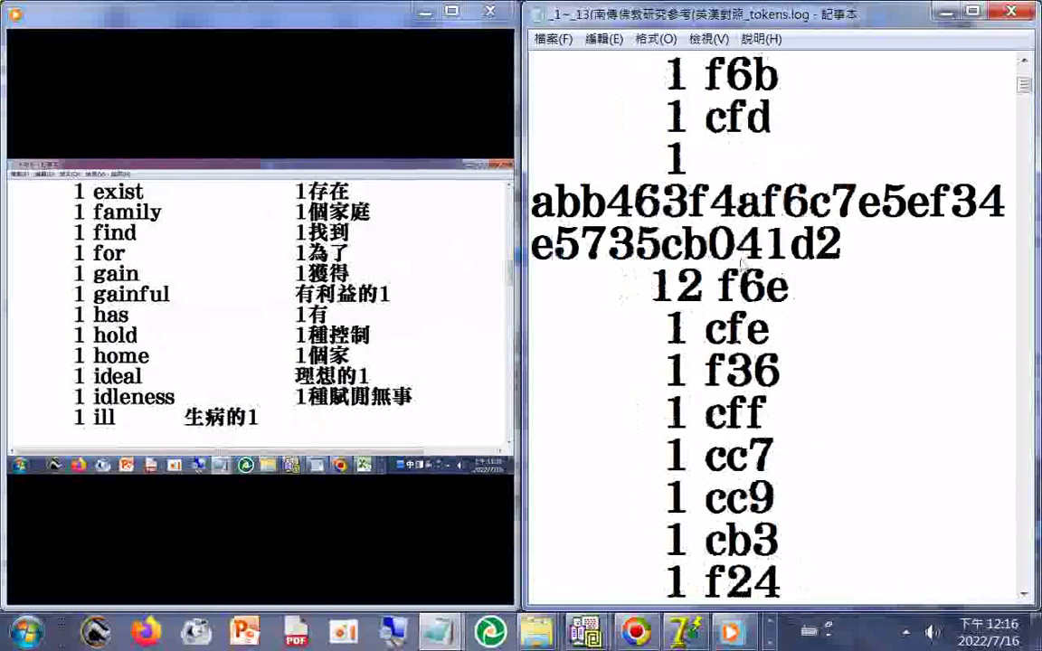
pyautogui.scroll(-4, 741, 265)
pyautogui.scroll(-7, 741, 265)
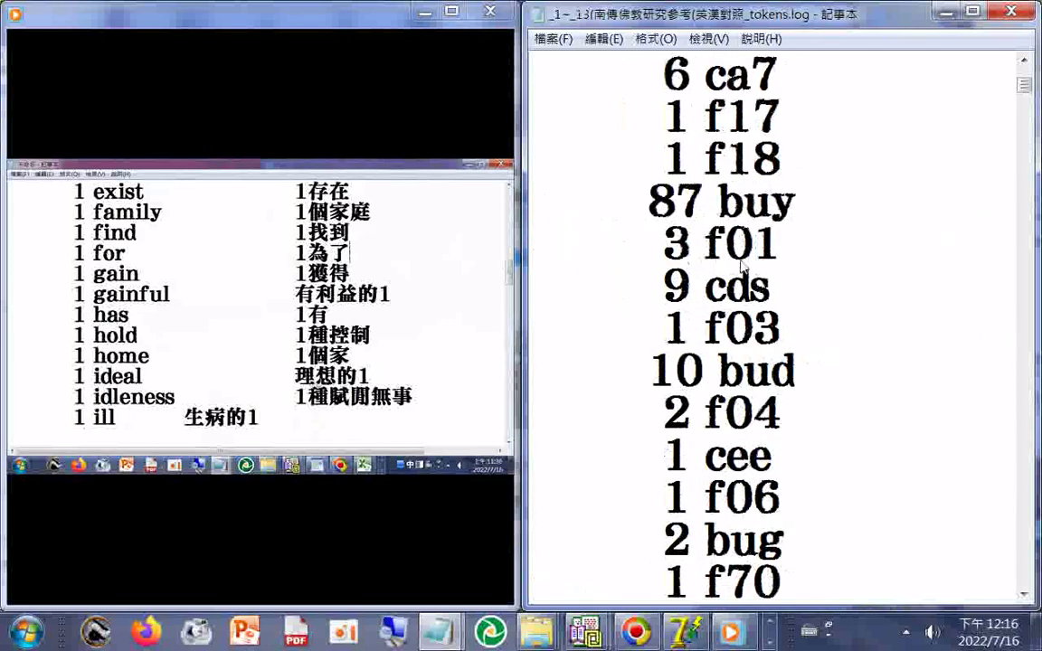
pyautogui.scroll(-14, 742, 263)
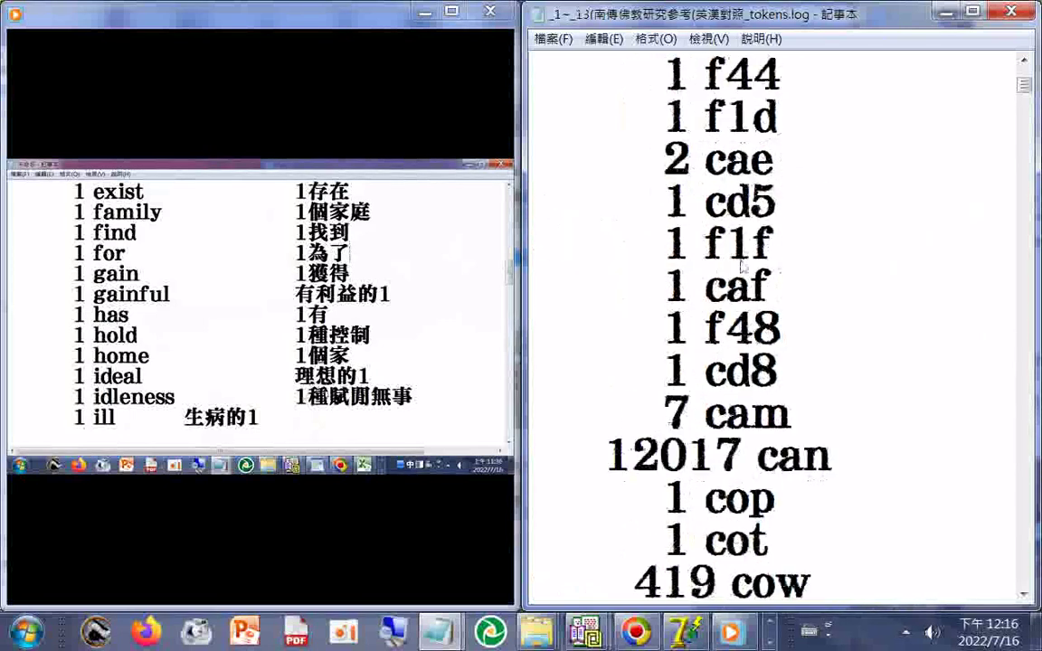
# - Read through the counts of the short tokens starting with a, e and d, from awl and are to and, all and aje
pyautogui.scroll(-15, 741, 263)
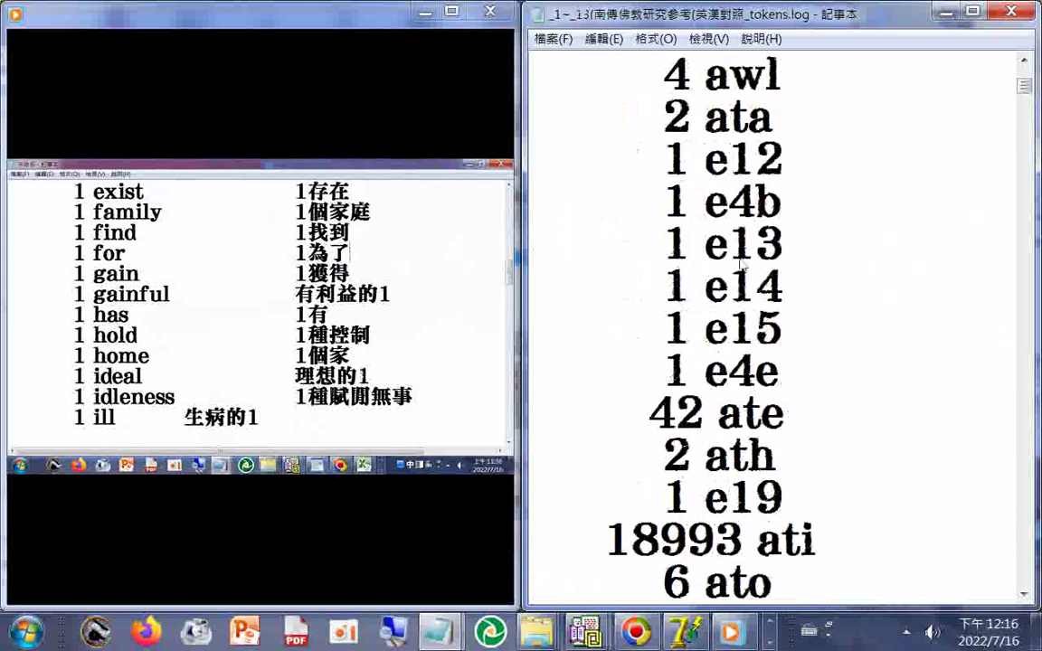
pyautogui.scroll(-4, 741, 264)
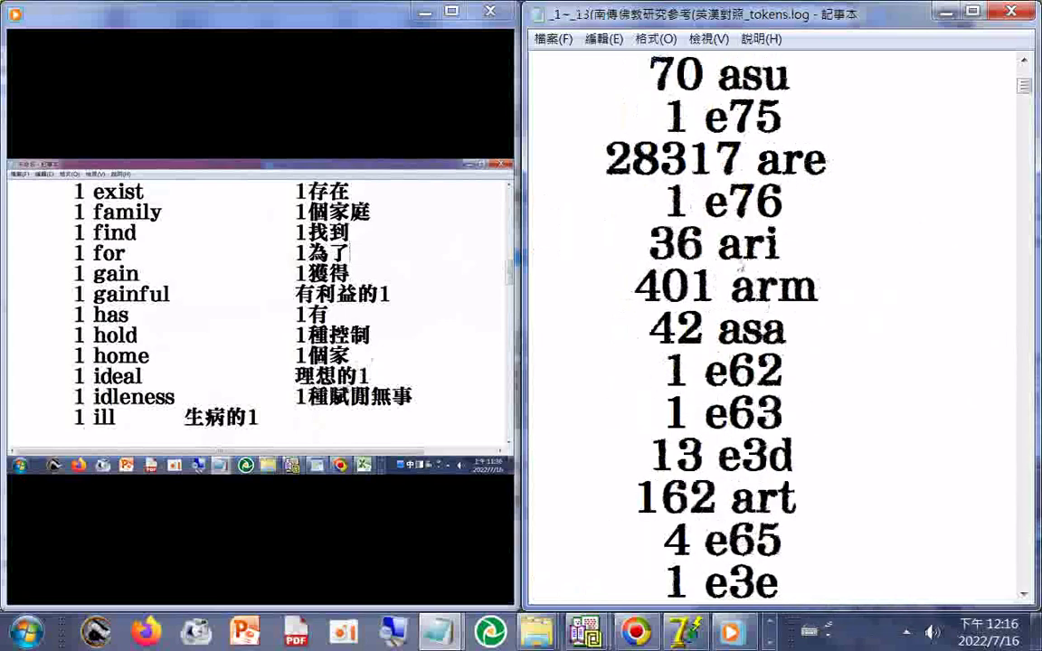
pyautogui.scroll(-8, 743, 268)
pyautogui.scroll(-4, 734, 262)
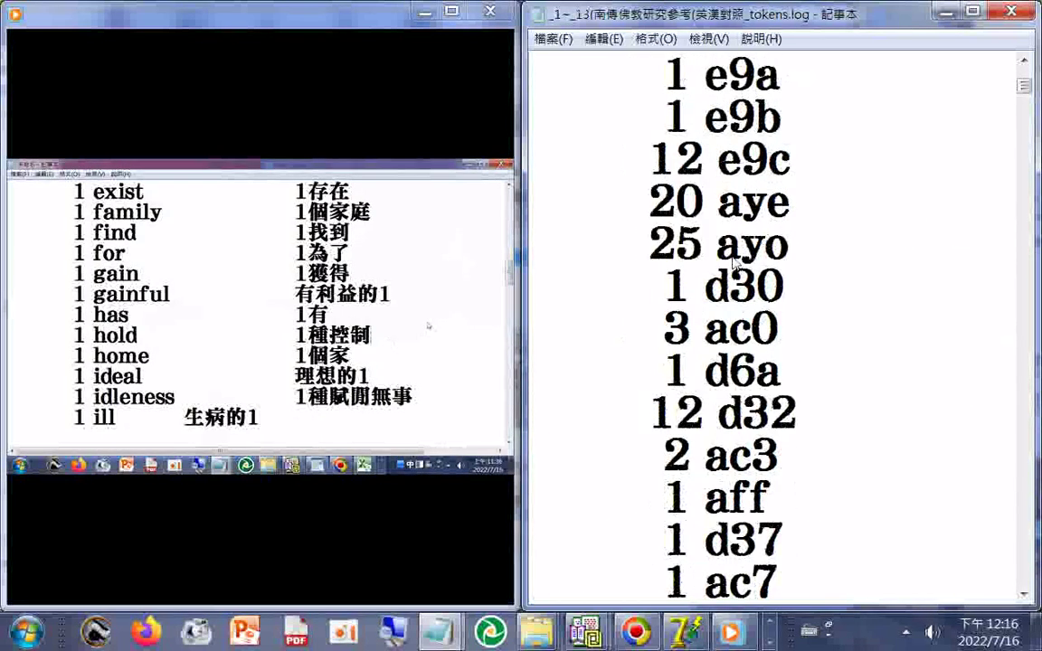
pyautogui.scroll(-4, 734, 264)
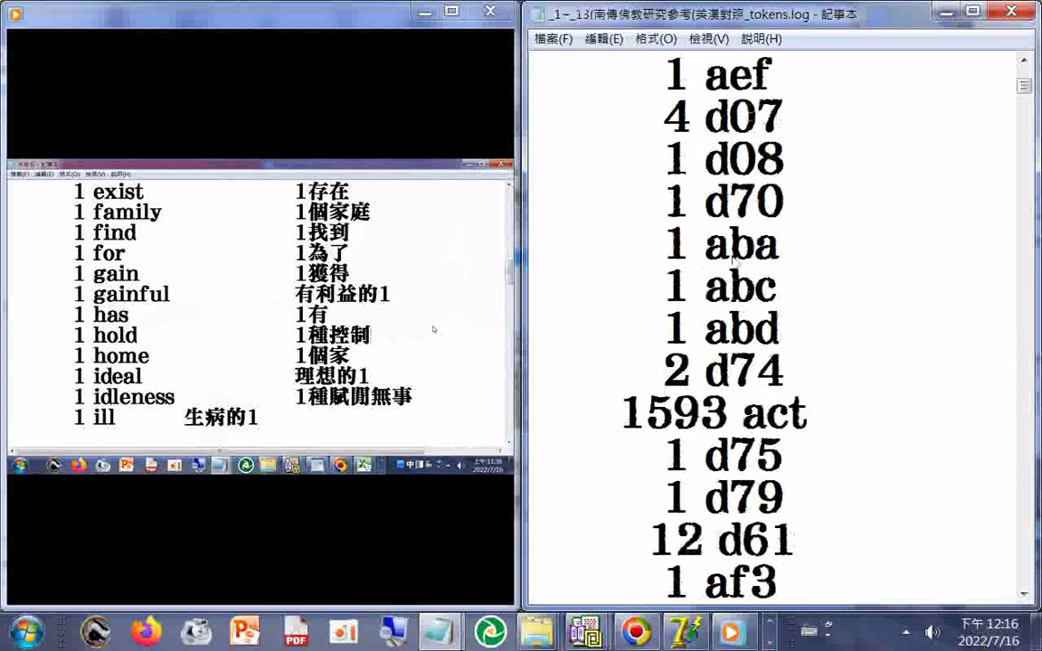
pyautogui.scroll(-14, 734, 263)
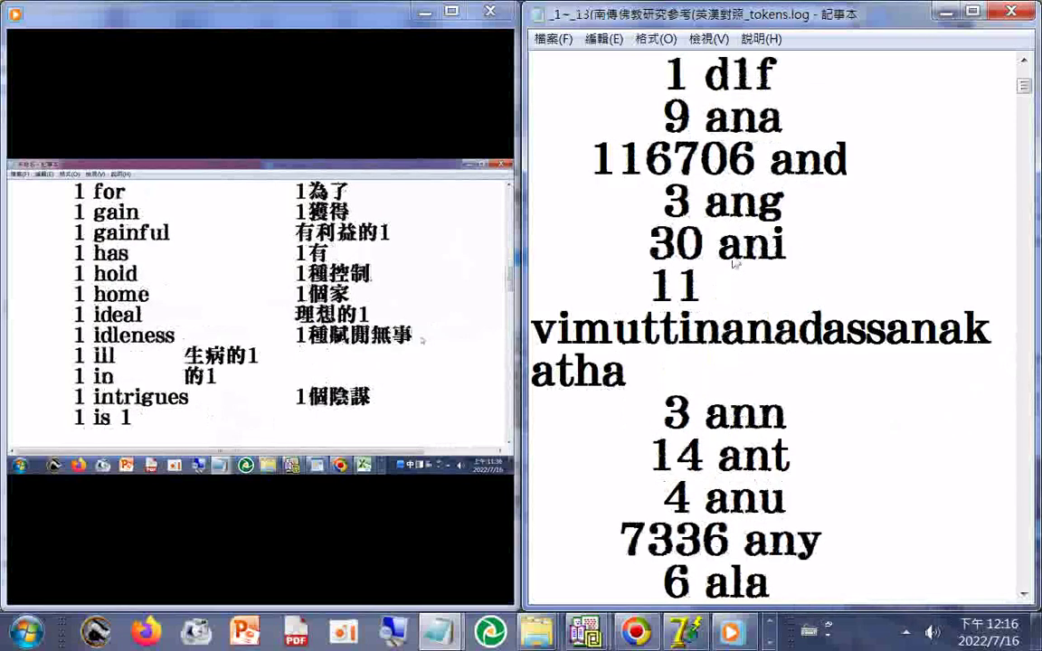
pyautogui.scroll(-4, 734, 263)
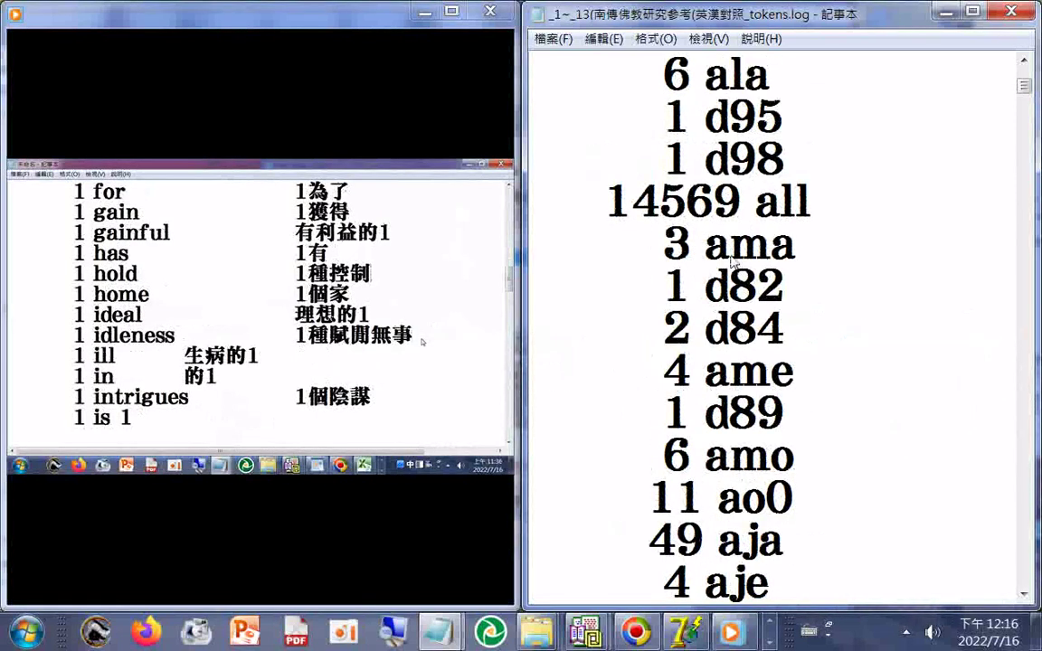
pyautogui.scroll(-3, 733, 262)
# - Check the counts of the three-letter words starting with n, o, m and l, such as our, one, law and man
pyautogui.scroll(-15, 732, 261)
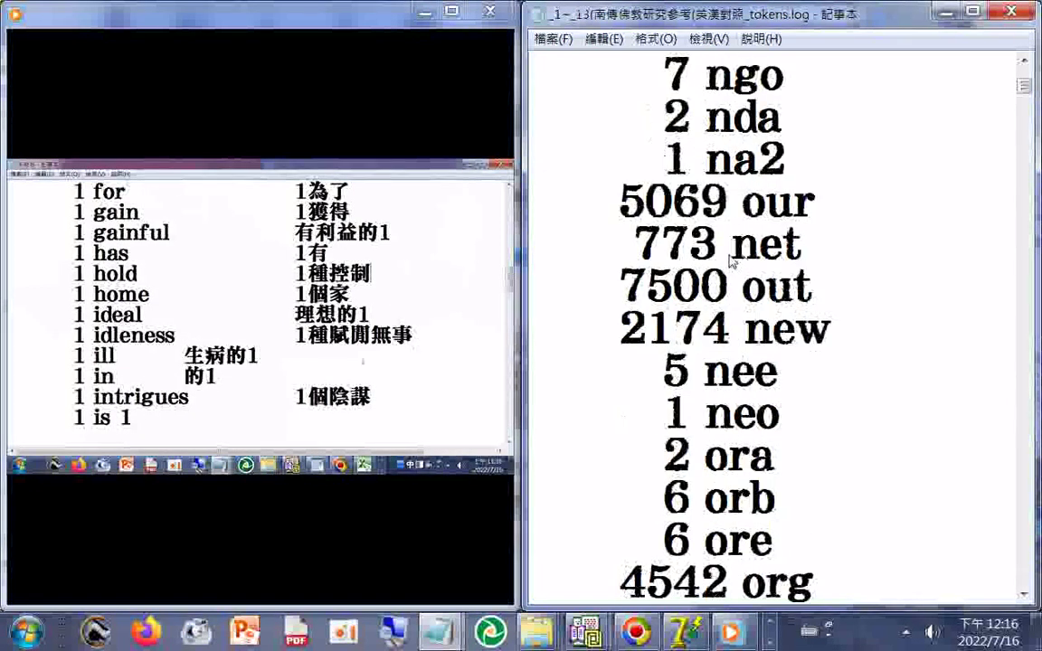
pyautogui.scroll(-11, 731, 261)
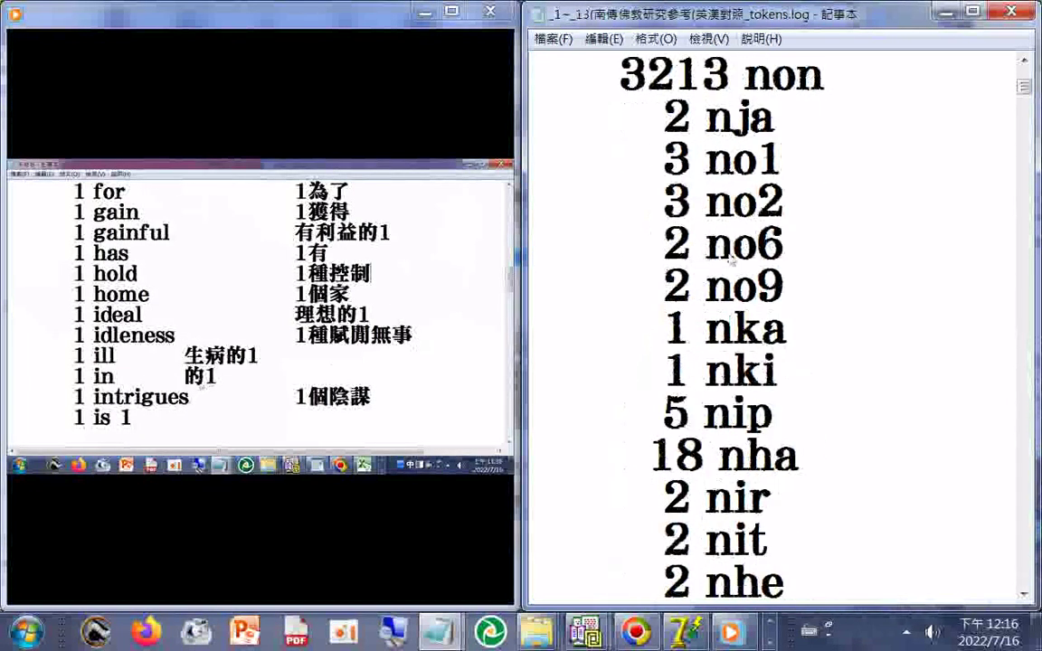
pyautogui.scroll(-3, 730, 259)
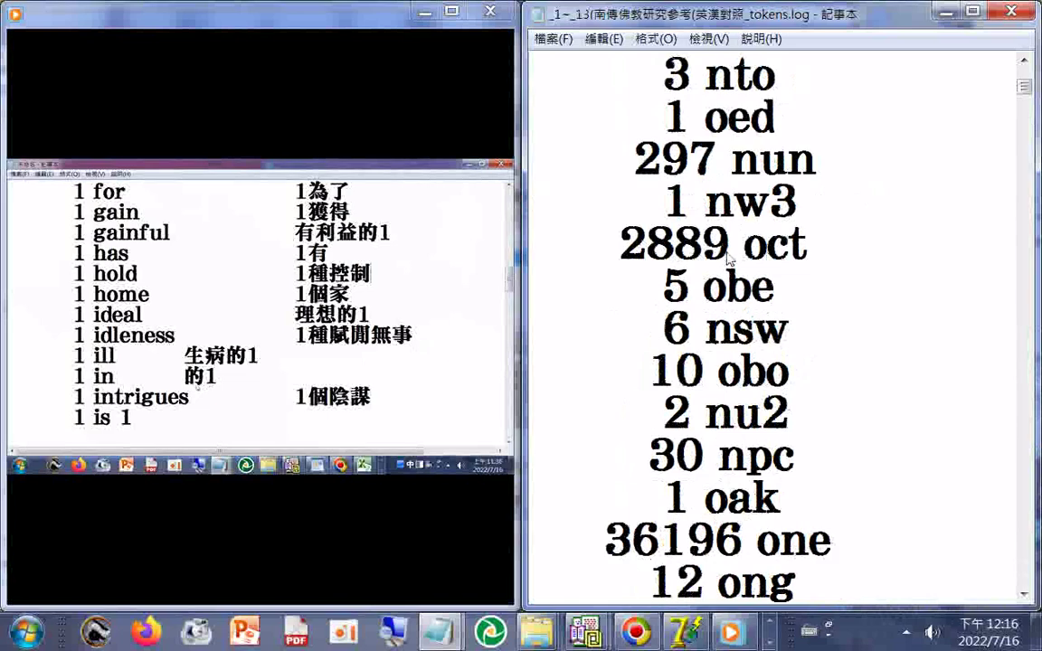
pyautogui.scroll(-15, 730, 259)
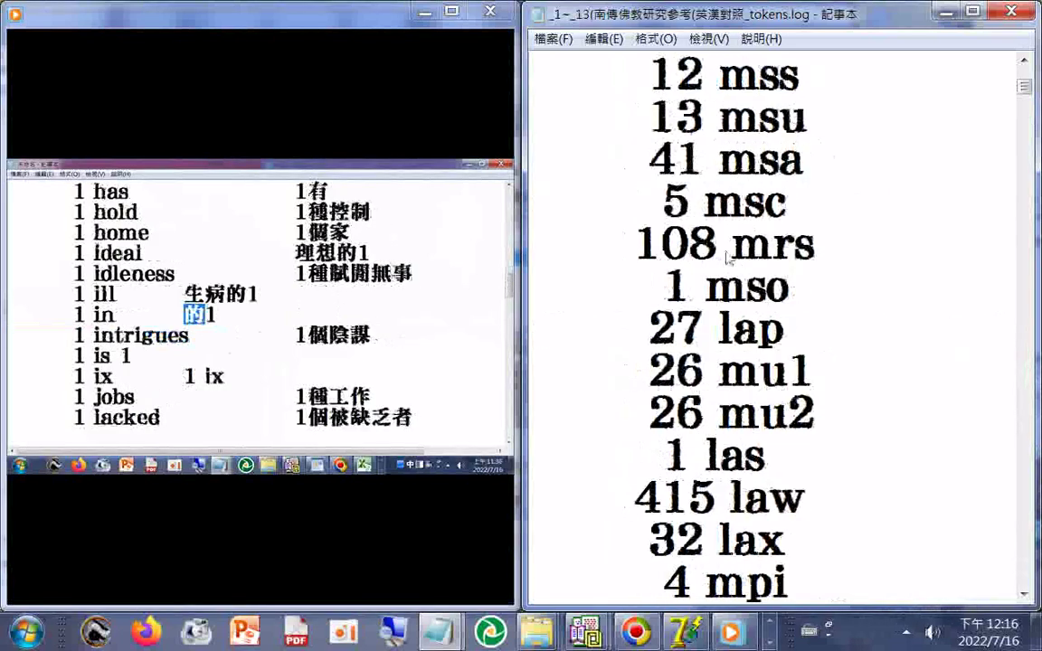
pyautogui.scroll(-3, 729, 261)
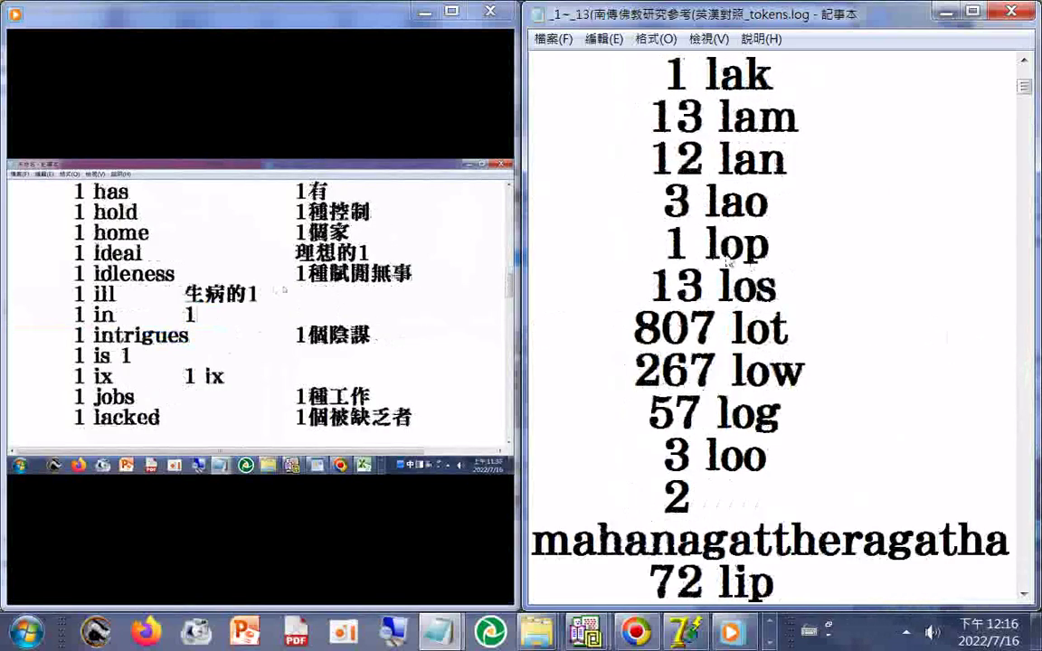
pyautogui.scroll(-11, 729, 261)
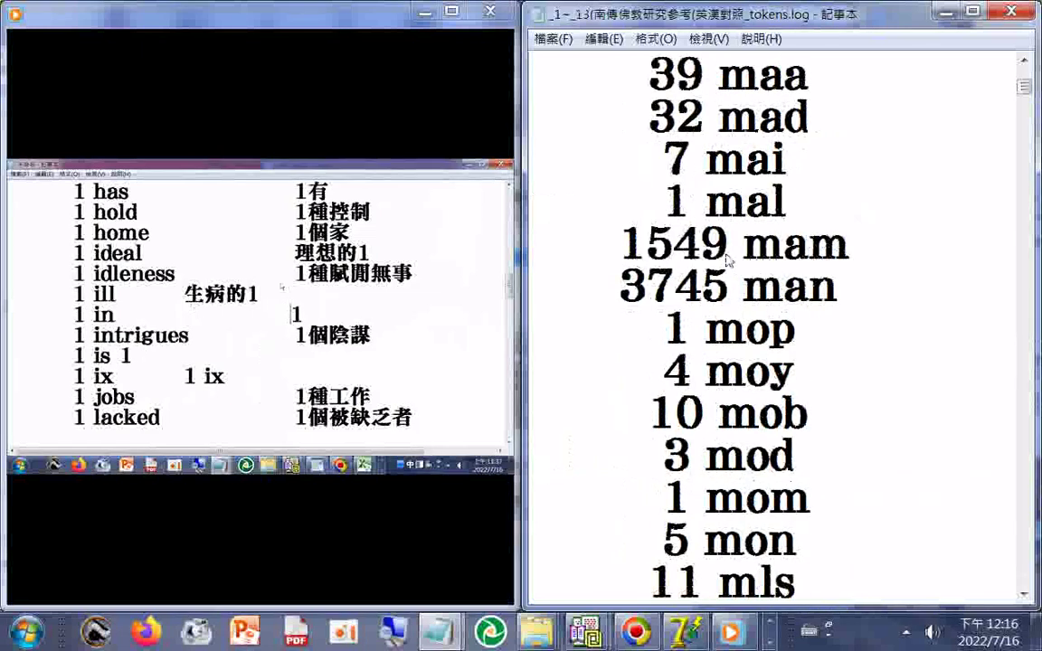
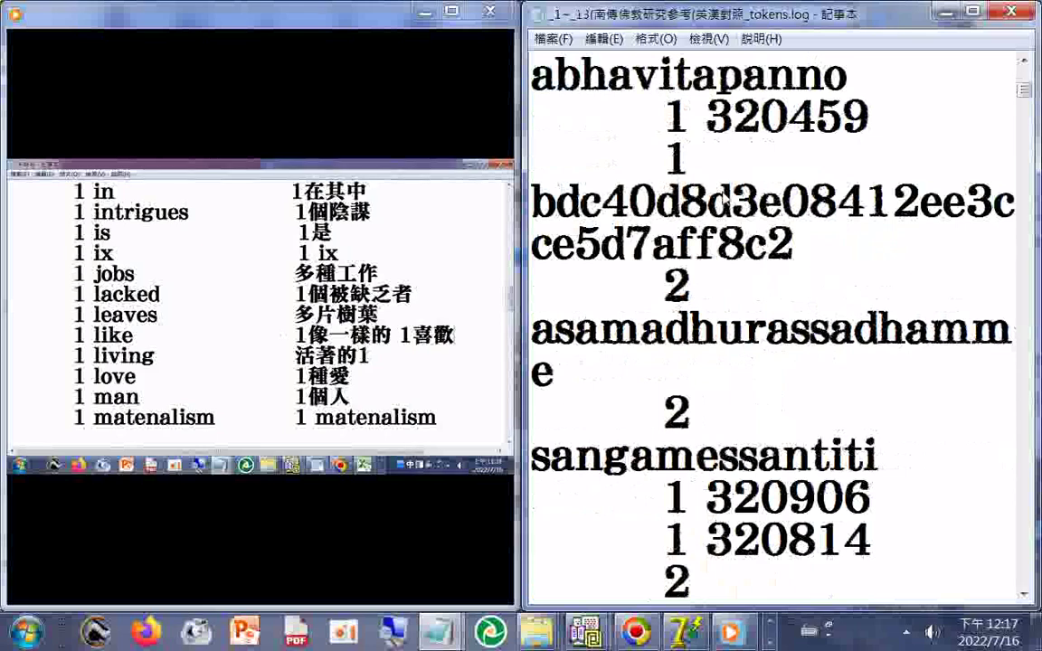
# - Read the counts of the six-digit numbers in the 320000s and the Pali words among them, from abhavitapanno to ajjhattanandikkhayaa
pyautogui.press('pagedown')
pyautogui.press('pagedown')
pyautogui.press('pagedown')
pyautogui.press('pagedown')
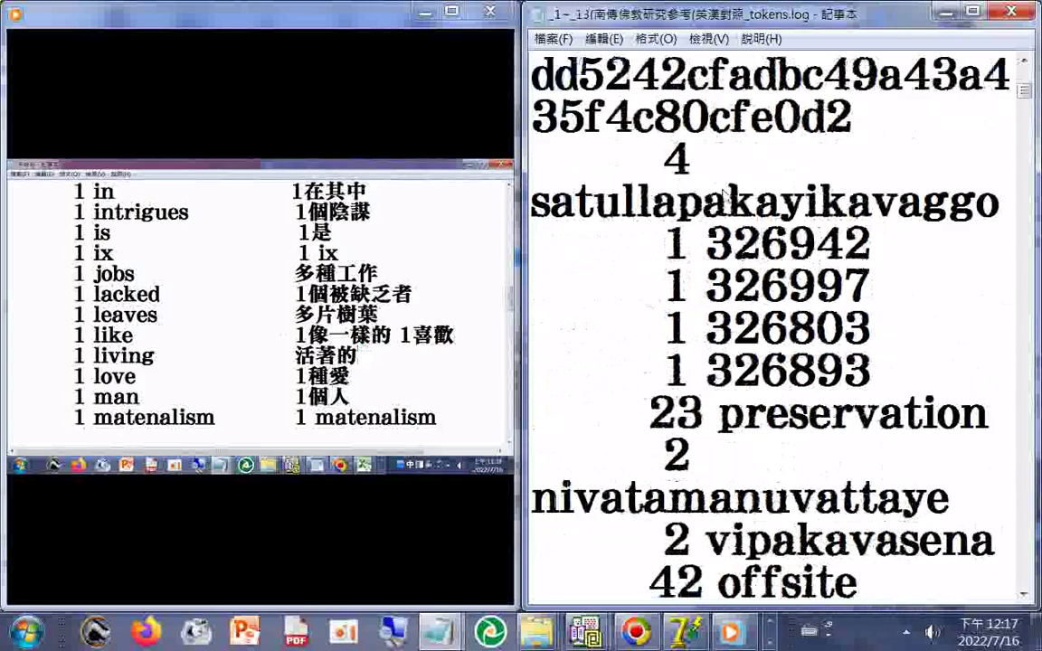
pyautogui.press('pagedown')
pyautogui.press('pagedown')
pyautogui.press('pagedown')
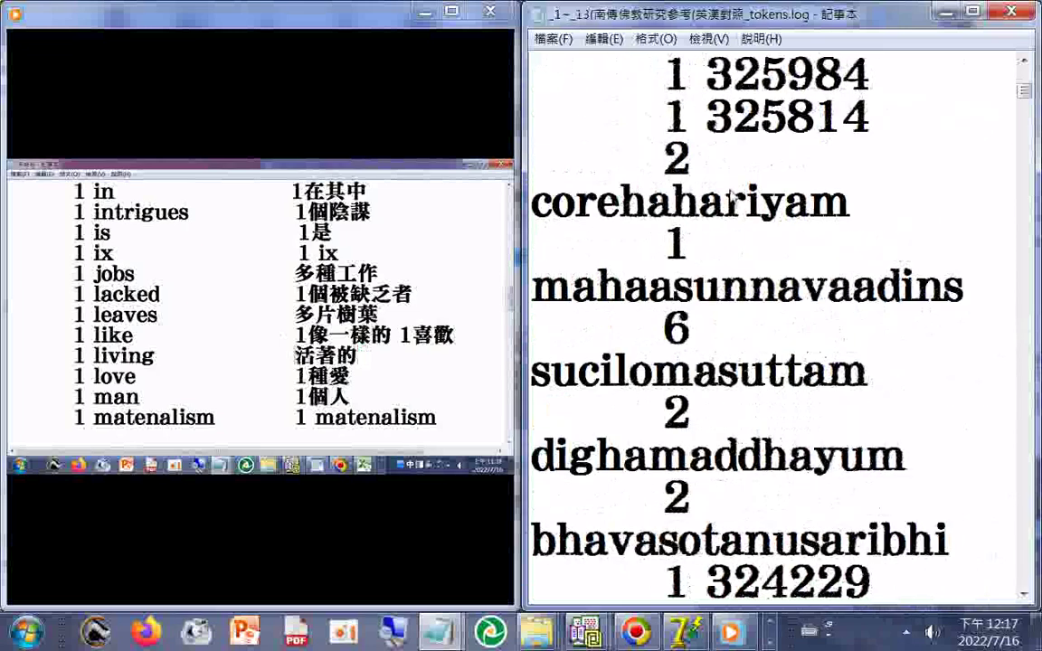
pyautogui.press('pagedown')
pyautogui.press('pagedown')
pyautogui.press('pagedown')
pyautogui.press('pagedown')
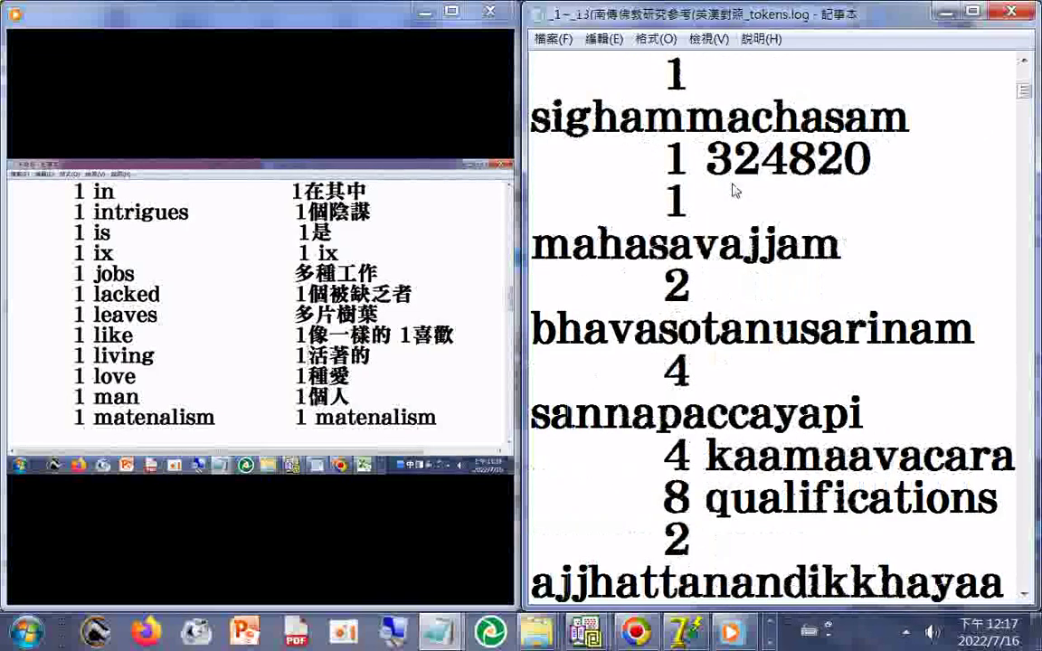
# - Review the counts of the tokens from viitaraagassa and the 329000 numbers through anabhavakata to brahmacarinam and silanimachasam
pyautogui.press('pagedown')
pyautogui.press('pagedown')
pyautogui.press('pagedown')
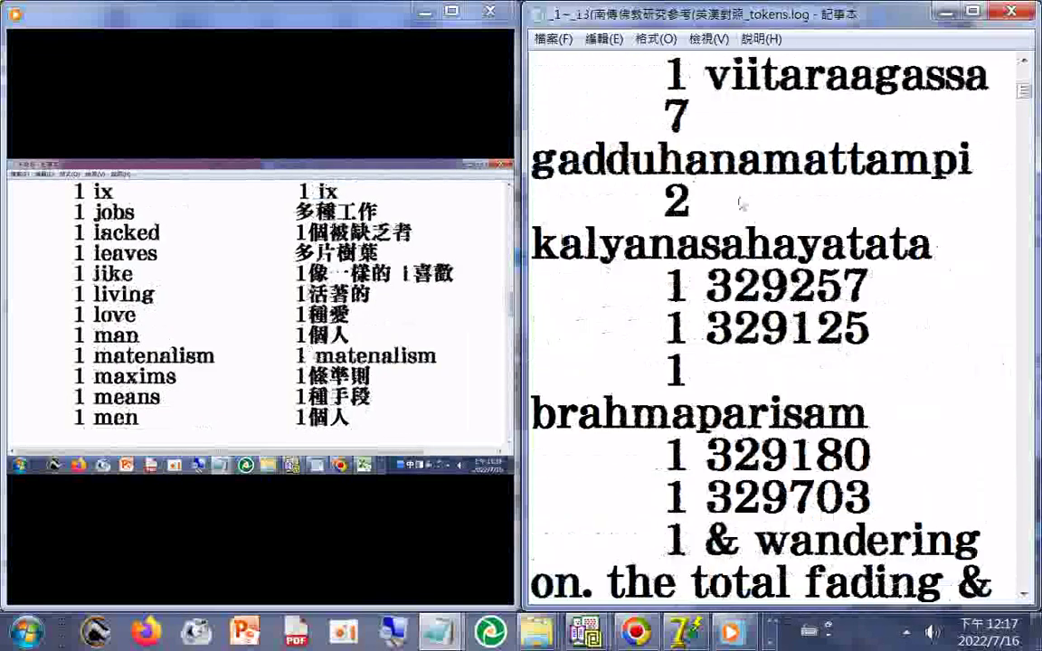
pyautogui.press('pagedown')
pyautogui.press('pagedown')
pyautogui.press('pagedown')
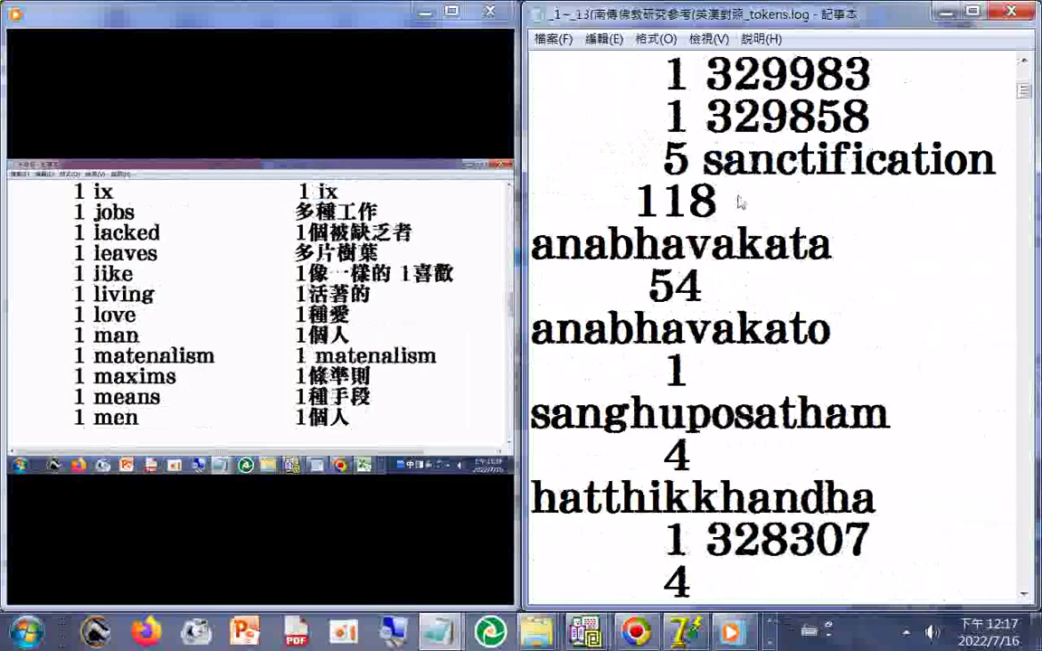
pyautogui.press('pagedown')
pyautogui.press('pagedown')
pyautogui.press('pagedown')
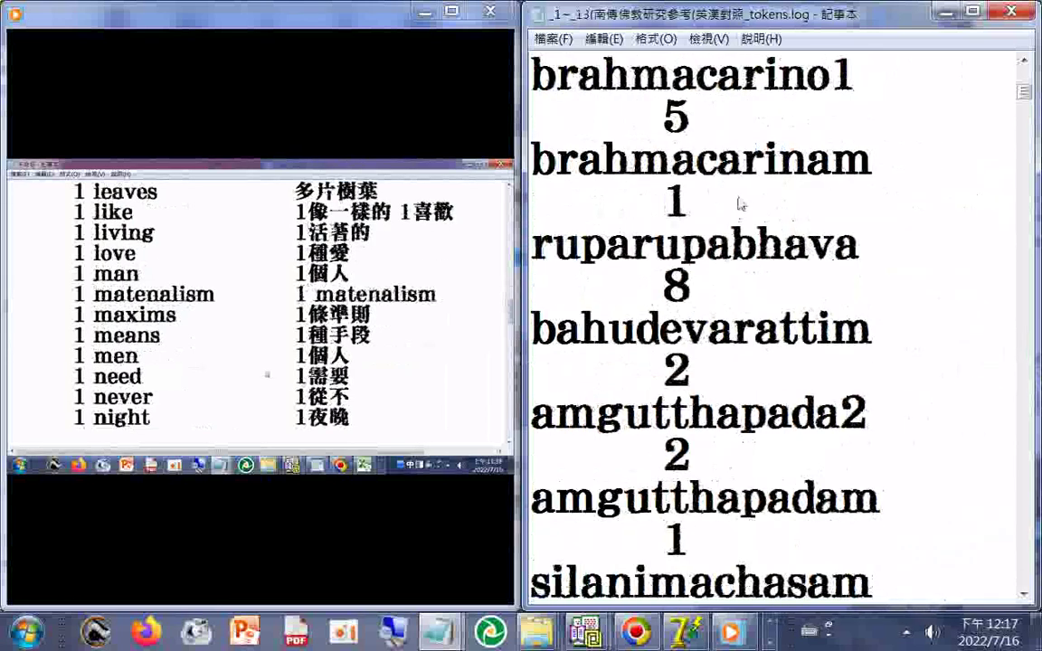
# - Examine the counts of the long Pali words from pathavidhatuyam through micchavacehi to patimokkhasamvarasamvuta
pyautogui.press('pagedown')
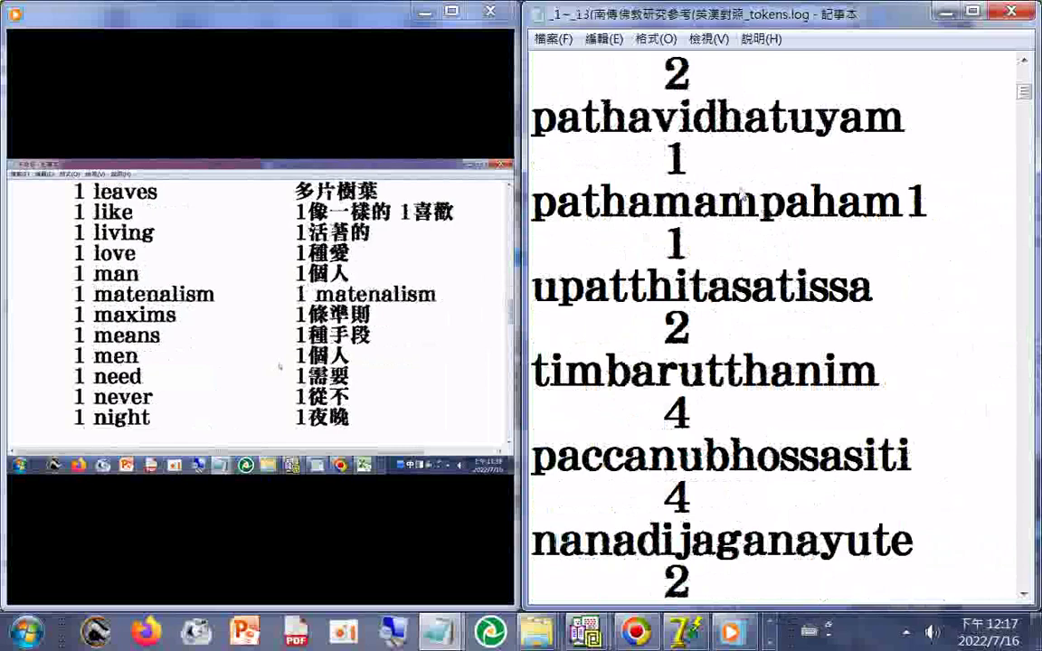
pyautogui.press('pagedown')
pyautogui.press('pagedown')
pyautogui.press('pagedown')
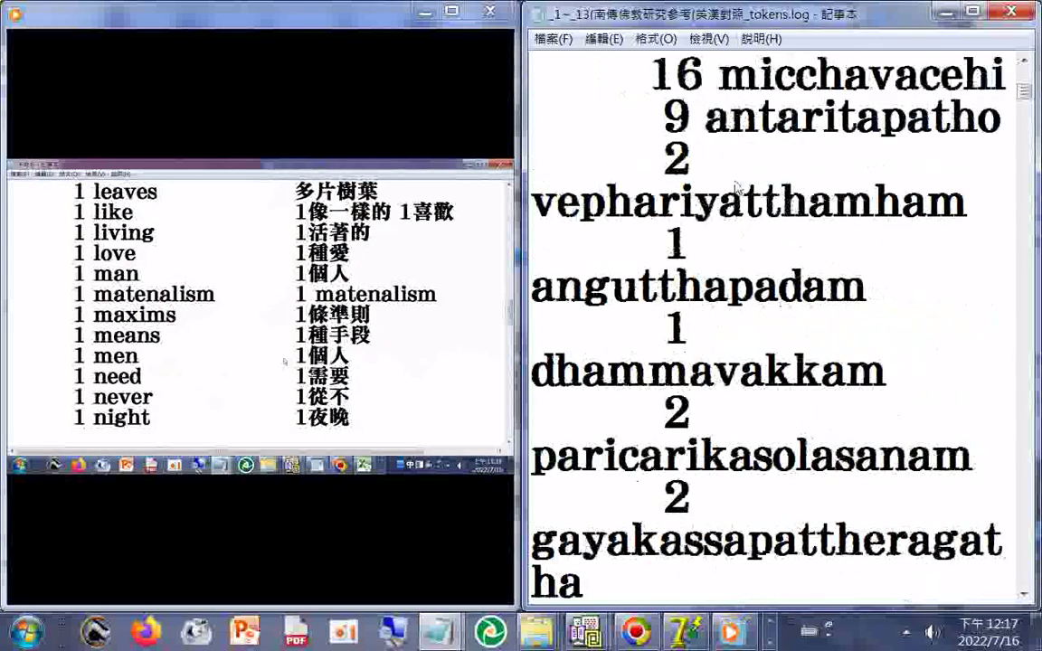
pyautogui.press('pagedown')
pyautogui.press('pagedown')
pyautogui.press('pagedown')
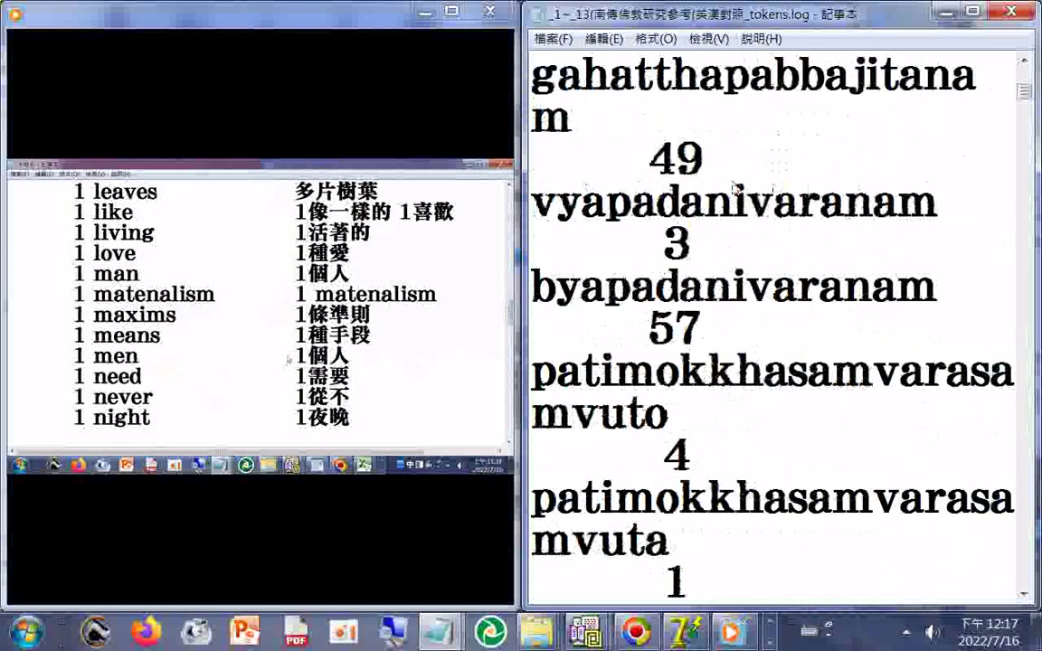
# - Read the long verse token about gold and silver that ends with Subha, the goldsmith's daughter, trained by Uppalavanna
pyautogui.press('pagedown')
pyautogui.press('pagedown')
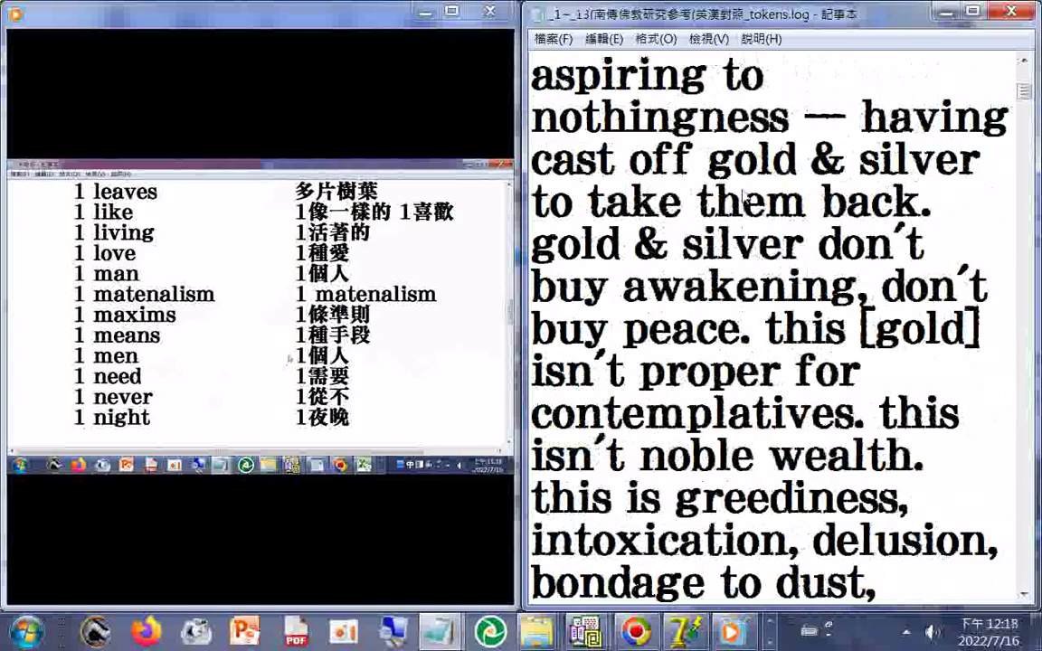
pyautogui.press('pagedown')
pyautogui.press('pagedown')
pyautogui.press('pagedown')
pyautogui.press('pagedown')
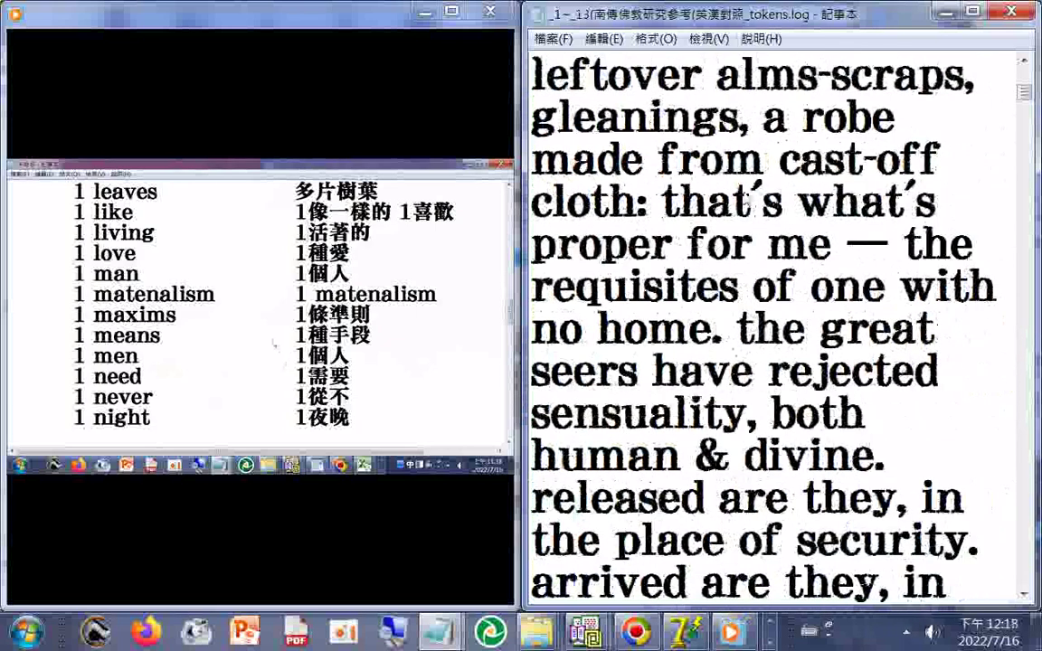
pyautogui.press('pagedown')
pyautogui.press('pagedown')
pyautogui.press('pagedown')
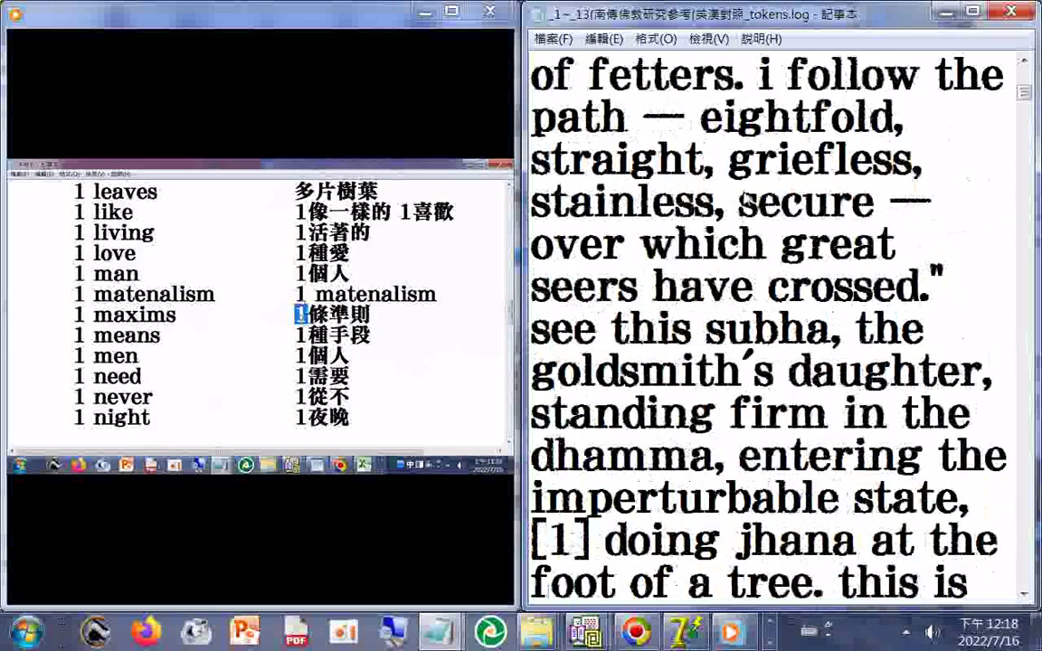
pyautogui.press('pagedown')
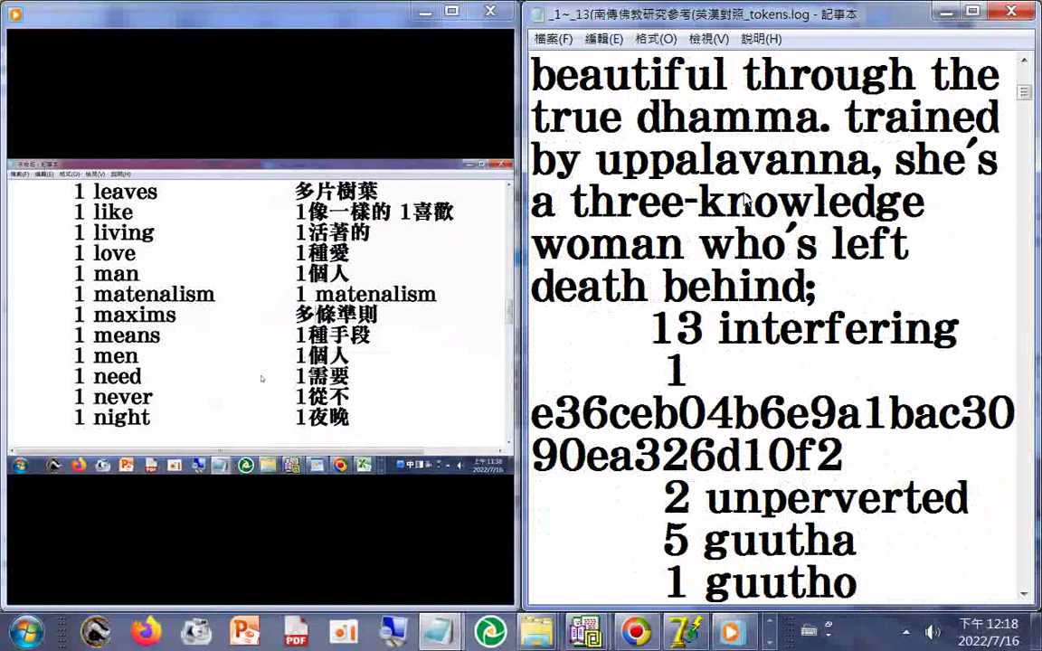
# - Check the counts of the tokens from interfering and guutha through covetous, lifetime, fetter and suguttam to converges
pyautogui.press('pagedown')
pyautogui.press('pagedown')
pyautogui.press('pagedown')
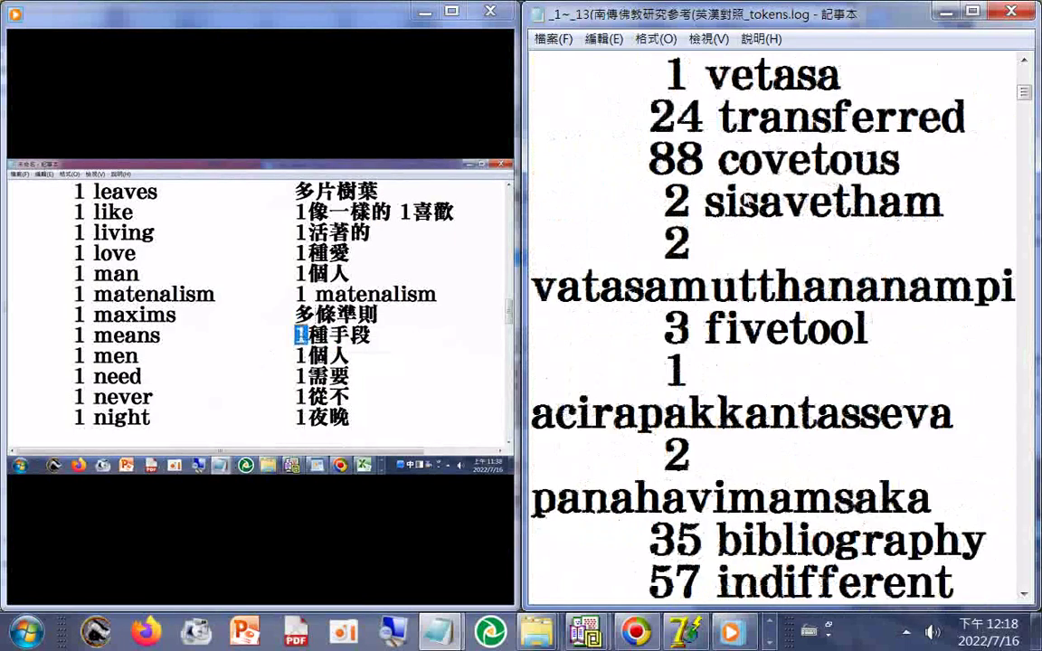
pyautogui.press('pagedown')
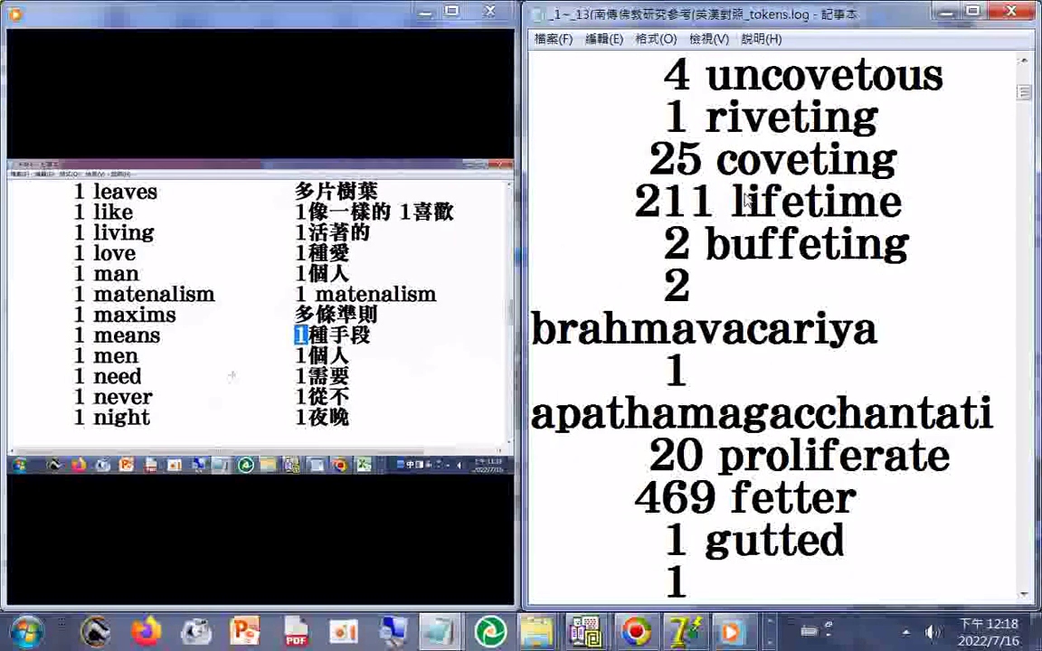
pyautogui.press('pagedown')
pyautogui.press('pagedown')
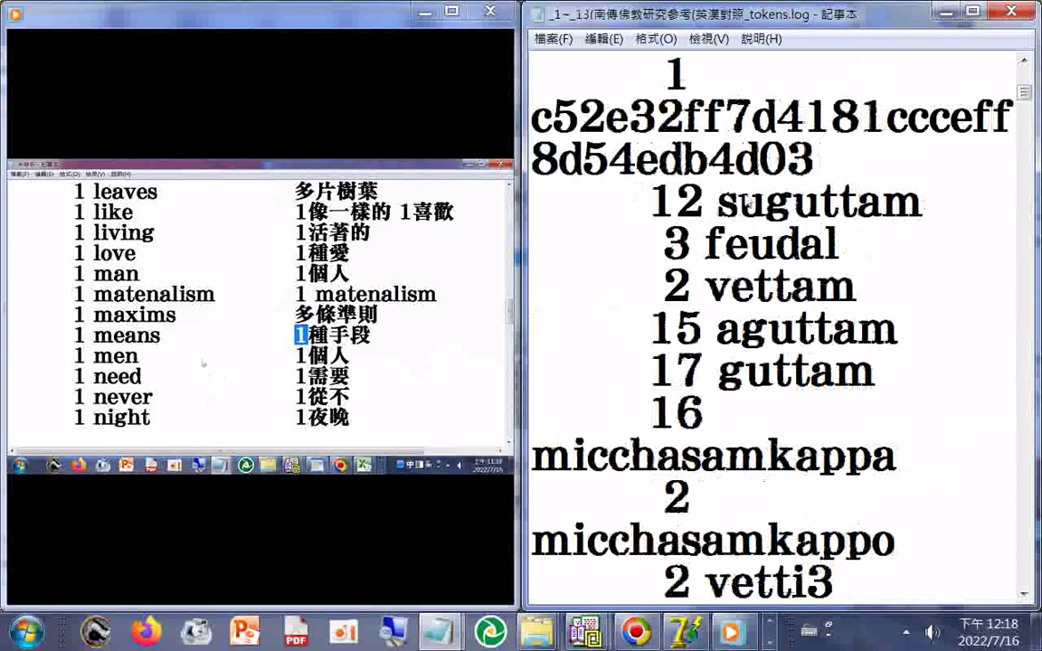
pyautogui.press('pagedown')
pyautogui.press('pagedown')
pyautogui.press('pagedown')
pyautogui.press('pagedown')
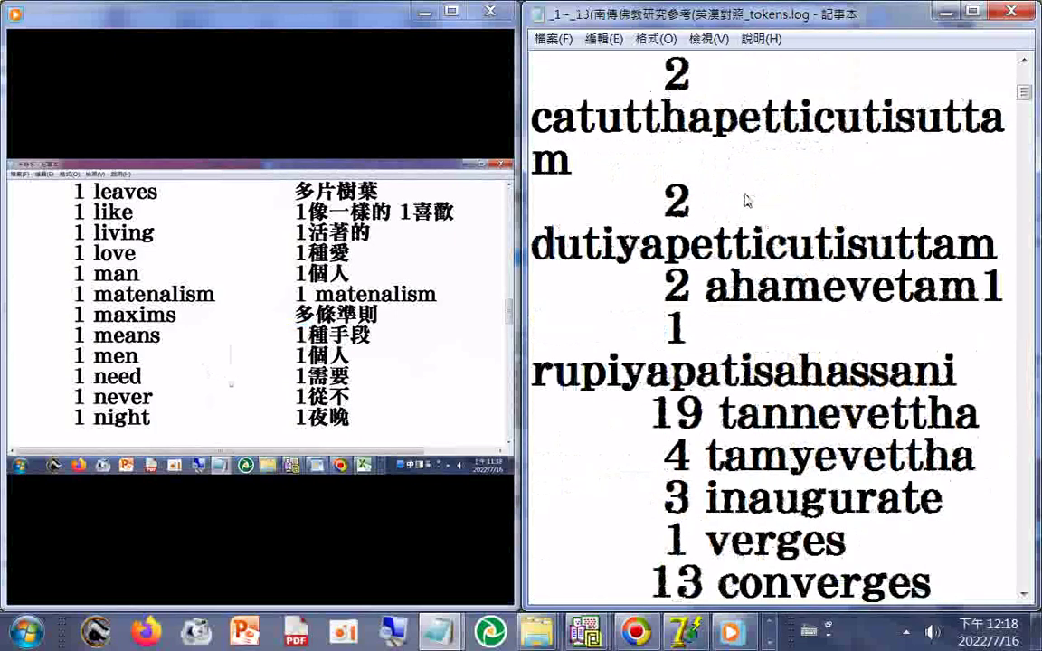
# - Examine the counts of the words around professed, confessed, average, verify and parivesana up to universal, verses and gavesati
pyautogui.press('pagedown')
pyautogui.press('pagedown')
pyautogui.press('pagedown')
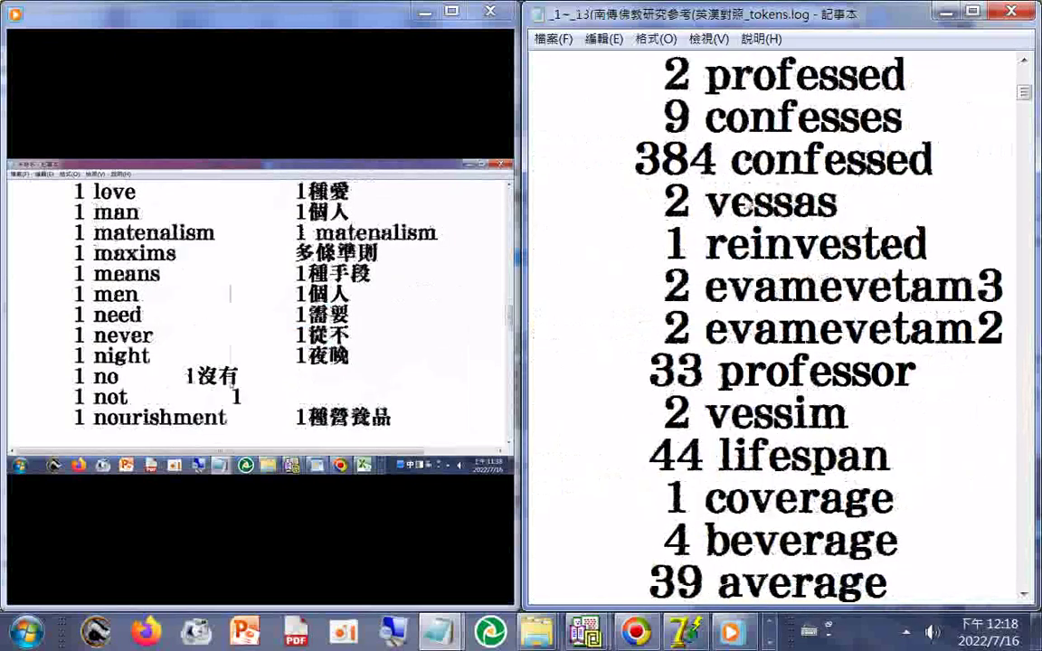
pyautogui.press('pagedown')
pyautogui.press('pagedown')
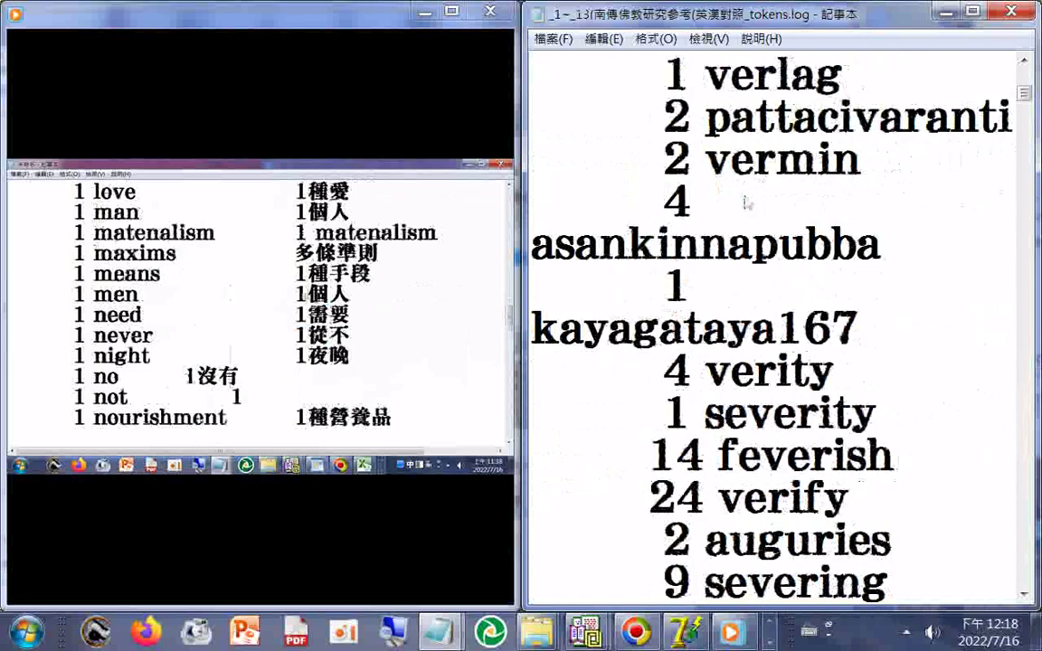
pyautogui.press('pagedown')
pyautogui.press('pagedown')
pyautogui.press('pagedown')
pyautogui.press('pagedown')
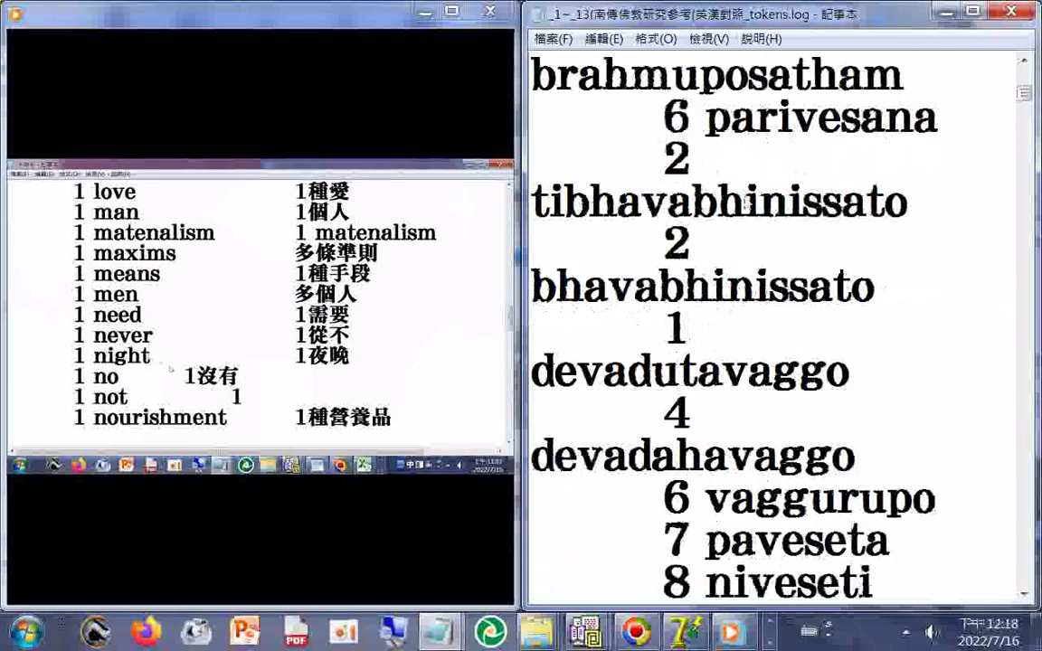
pyautogui.press('pagedown')
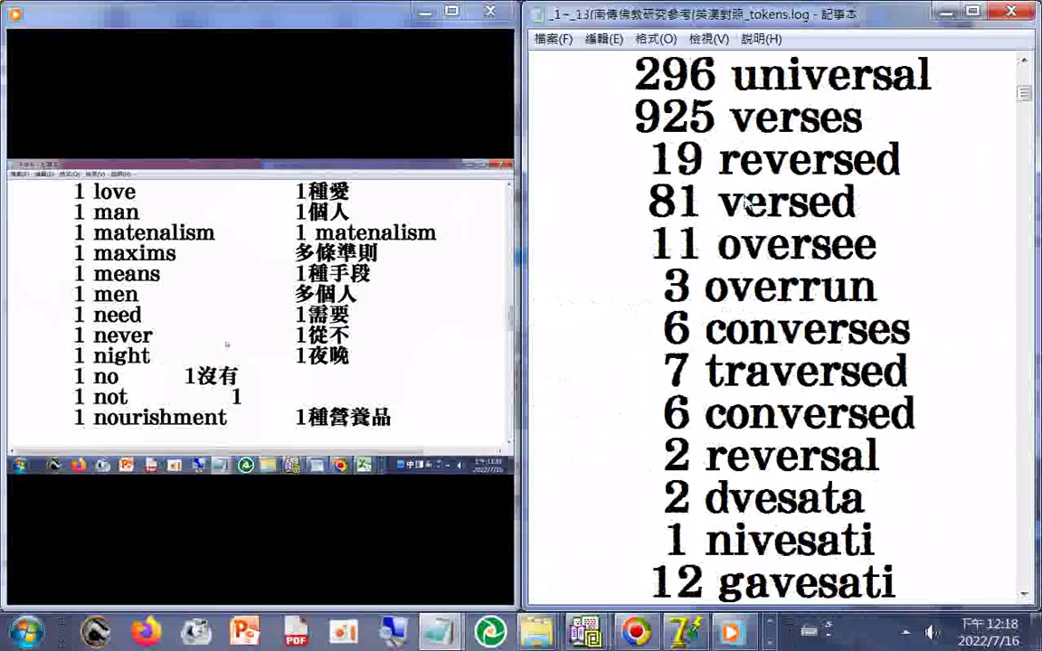
# - Review the counts of the long tokens from brahmanamahasalanam and characteristics through manussadhamma36 to pitisambojjhangam and anayavyasanam
pyautogui.press('pagedown')
pyautogui.press('pagedown')
pyautogui.press('pagedown')
pyautogui.press('pagedown')
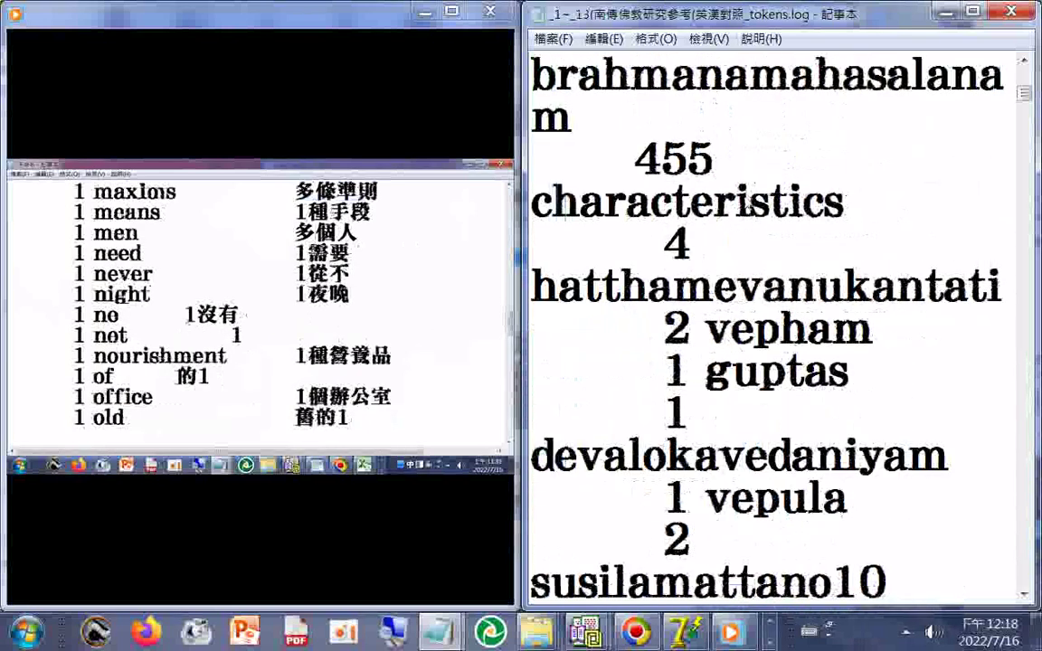
pyautogui.press('pagedown')
pyautogui.press('pagedown')
pyautogui.press('pagedown')
pyautogui.press('pagedown')
pyautogui.press('pagedown')
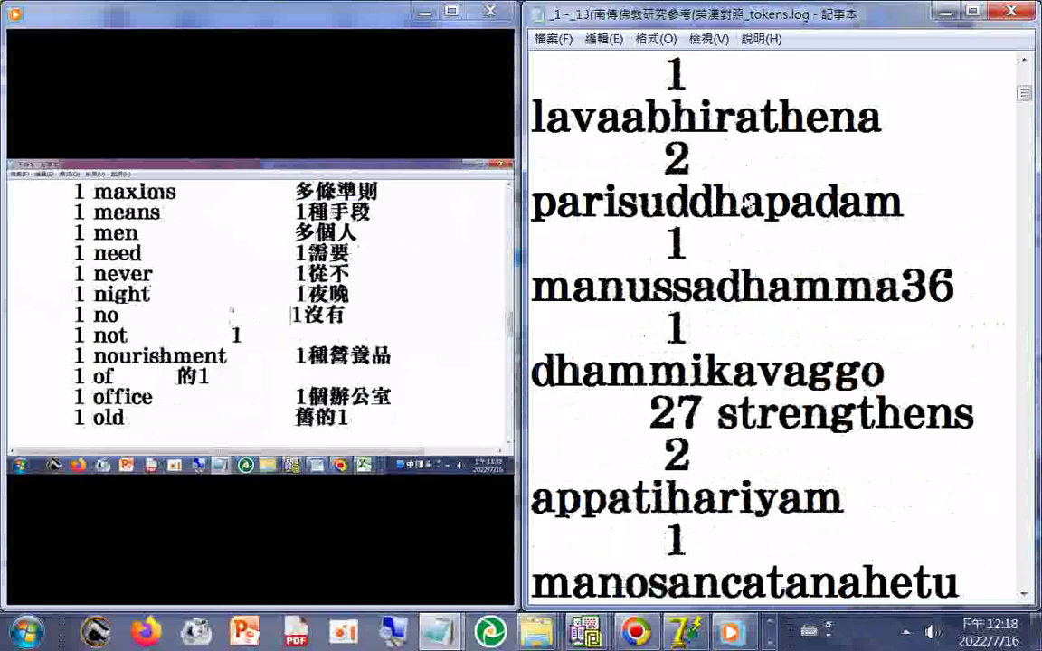
pyautogui.press('pagedown')
pyautogui.press('pagedown')
pyautogui.press('pagedown')
pyautogui.press('pagedown')
pyautogui.press('pagedown')
pyautogui.press('pagedown')
pyautogui.press('pagedown')
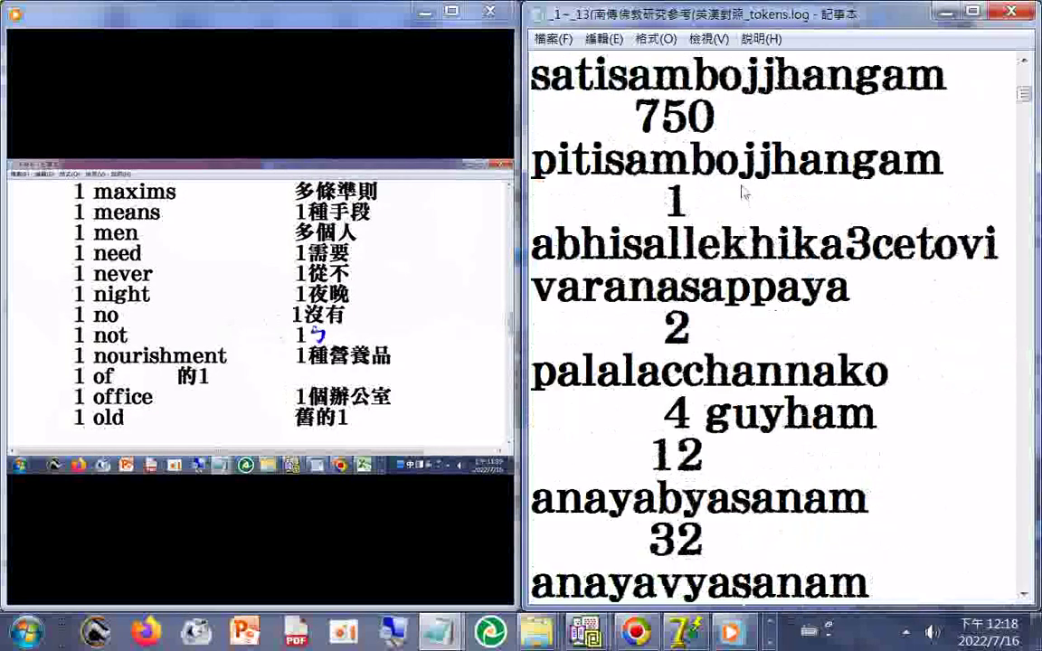
# - Read the counts of the number tokens beginning with 3, such as 3260, 33.1, 36.3, 3452 and 3830
pyautogui.press('pagedown')
pyautogui.press('pagedown')
pyautogui.press('pagedown')
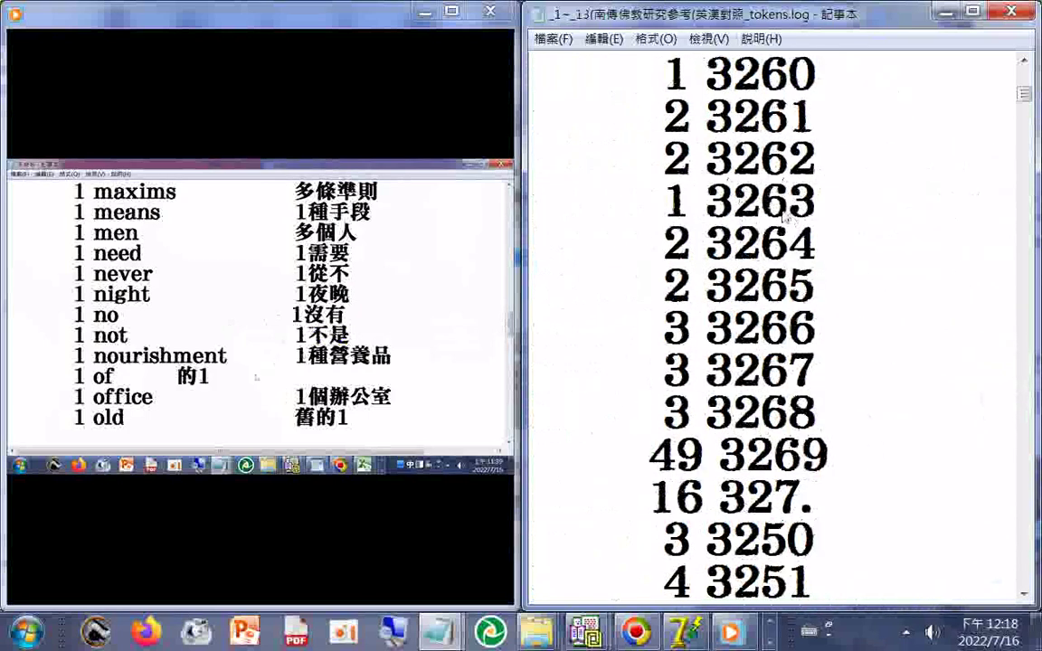
pyautogui.press('pagedown')
pyautogui.press('pagedown')
pyautogui.press('pagedown')
pyautogui.press('pagedown')
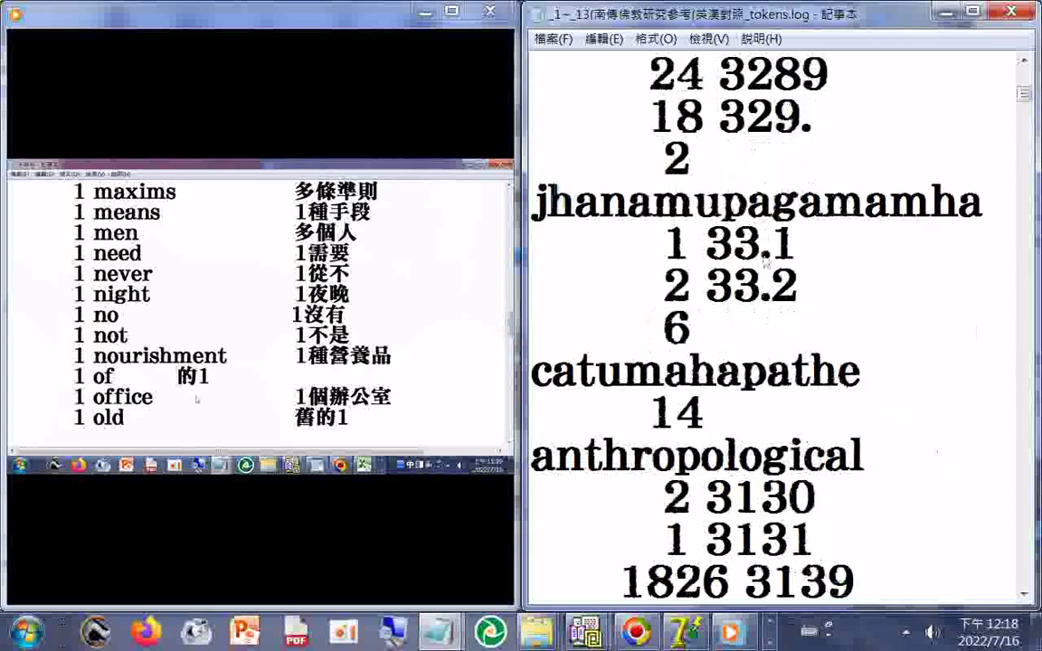
pyautogui.press('pagedown')
pyautogui.press('pagedown')
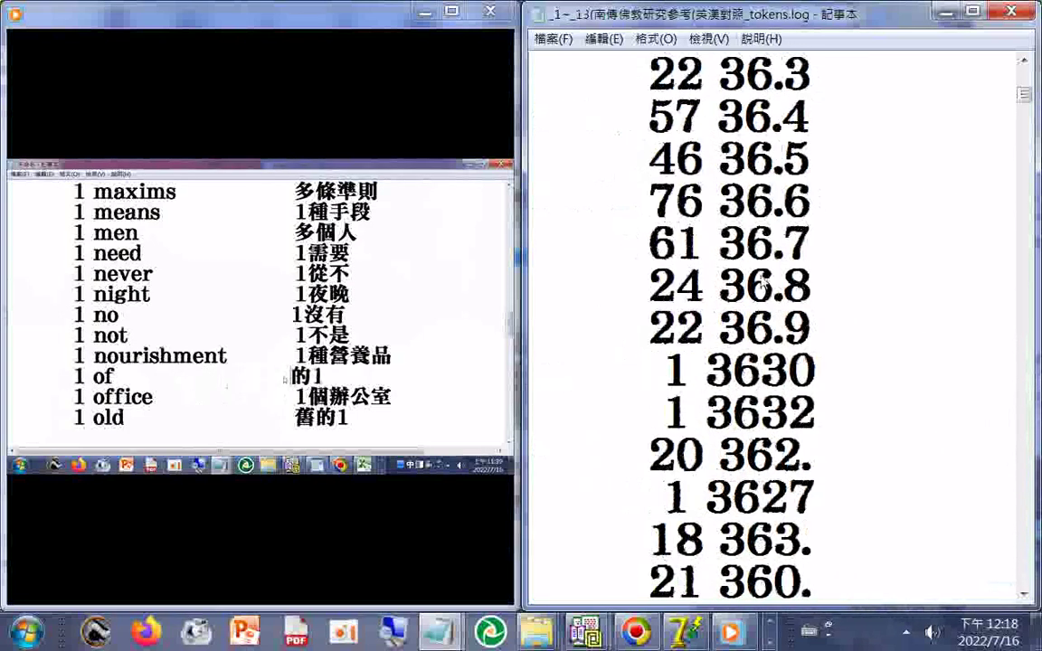
pyautogui.press('pagedown')
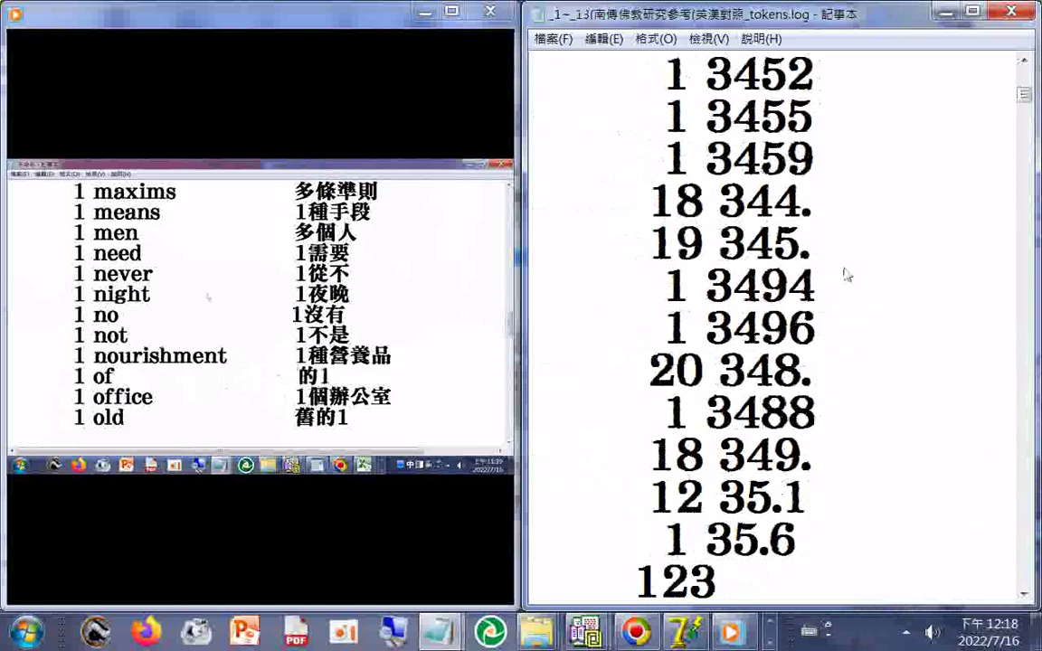
pyautogui.press('pagedown')
pyautogui.press('pagedown')
pyautogui.press('pagedown')
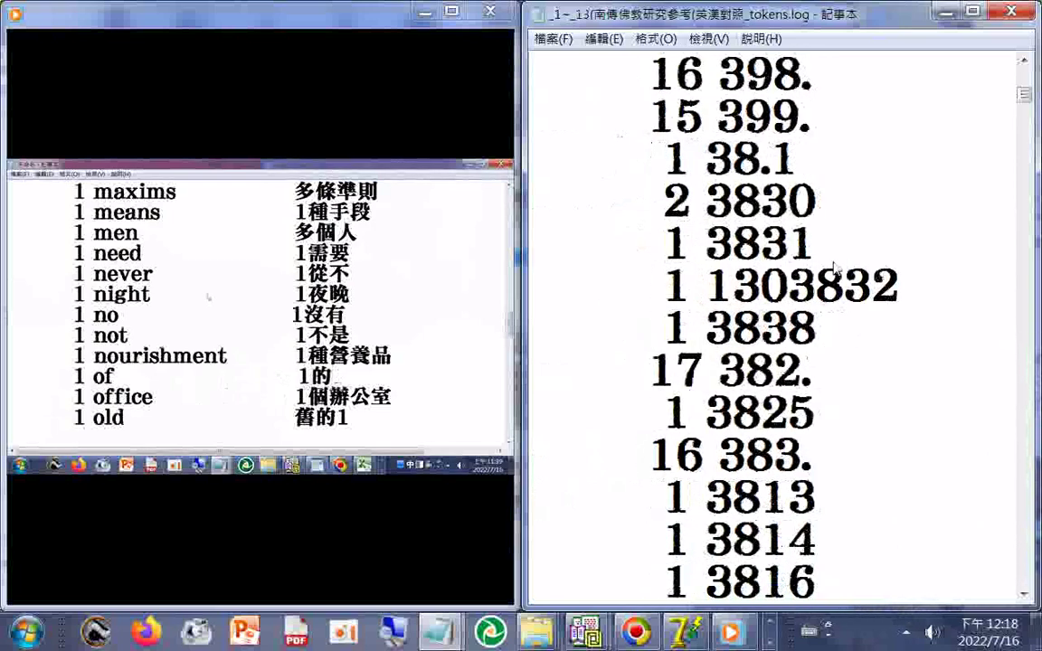
# - Check the counts of the number tokens beginning with 2, including 2312, 23.2, the years 2003 to 2009, and 2637
pyautogui.press('pagedown')
pyautogui.press('pagedown')
pyautogui.press('pagedown')
pyautogui.press('pagedown')
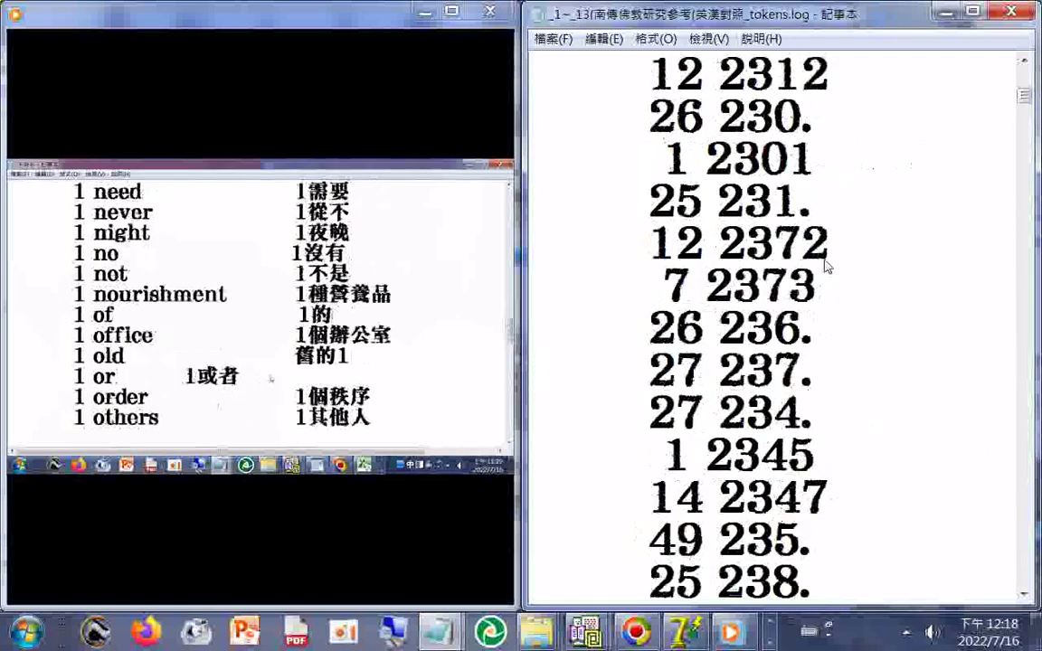
pyautogui.scroll(-1, 824, 266)
pyautogui.press('pagedown')
pyautogui.press('pagedown')
pyautogui.press('pagedown')
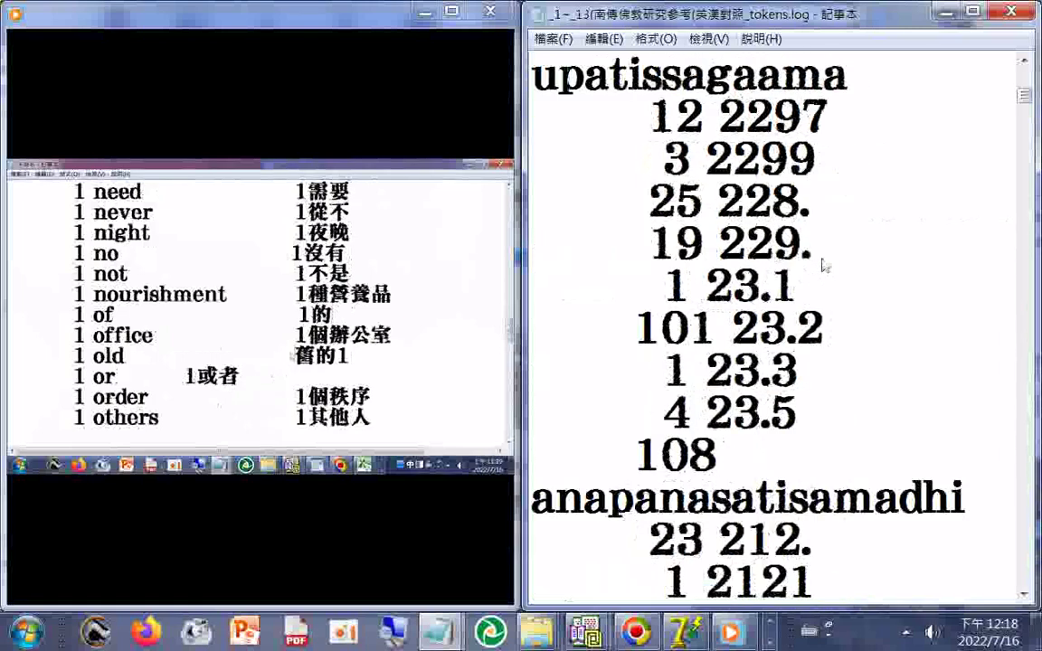
pyautogui.press('pagedown')
pyautogui.press('pagedown')
pyautogui.press('pagedown')
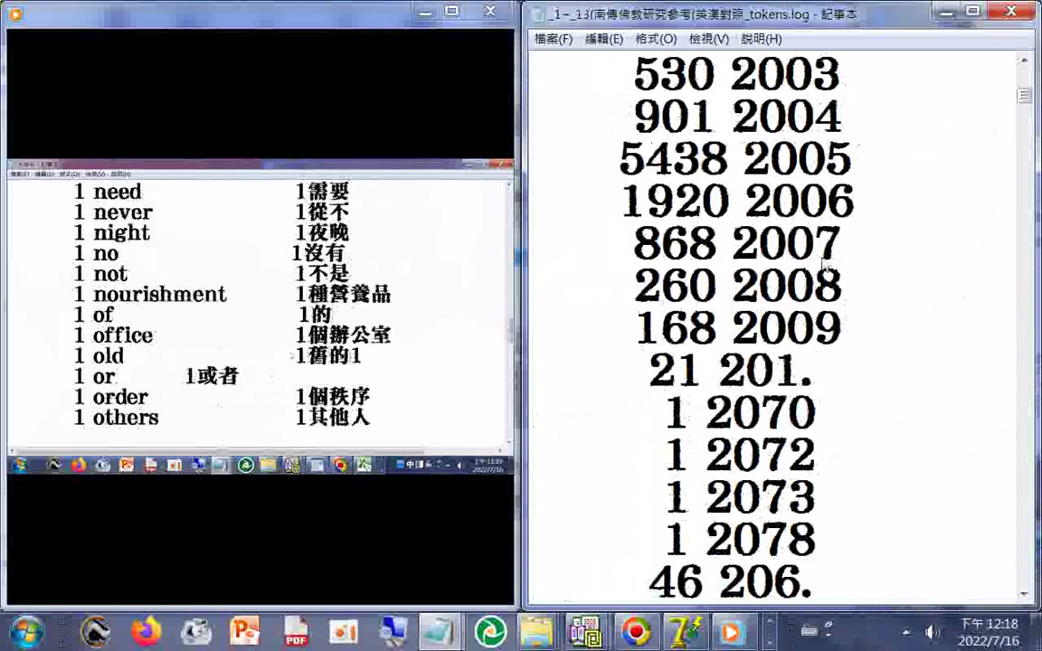
pyautogui.press('pagedown')
pyautogui.press('pagedown')
pyautogui.press('pagedown')
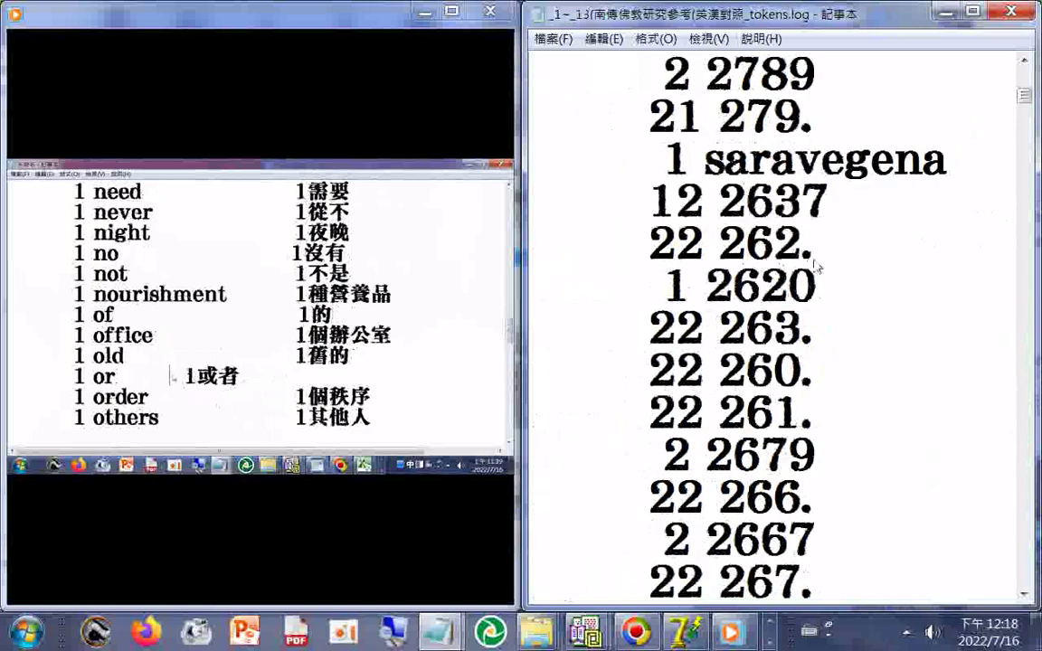
# - Examine the counts of the number tokens from 248 and 25.1 through 2954 and 2899 to 3.13 and 3.74
pyautogui.press('pagedown')
pyautogui.press('pagedown')
pyautogui.press('pagedown')
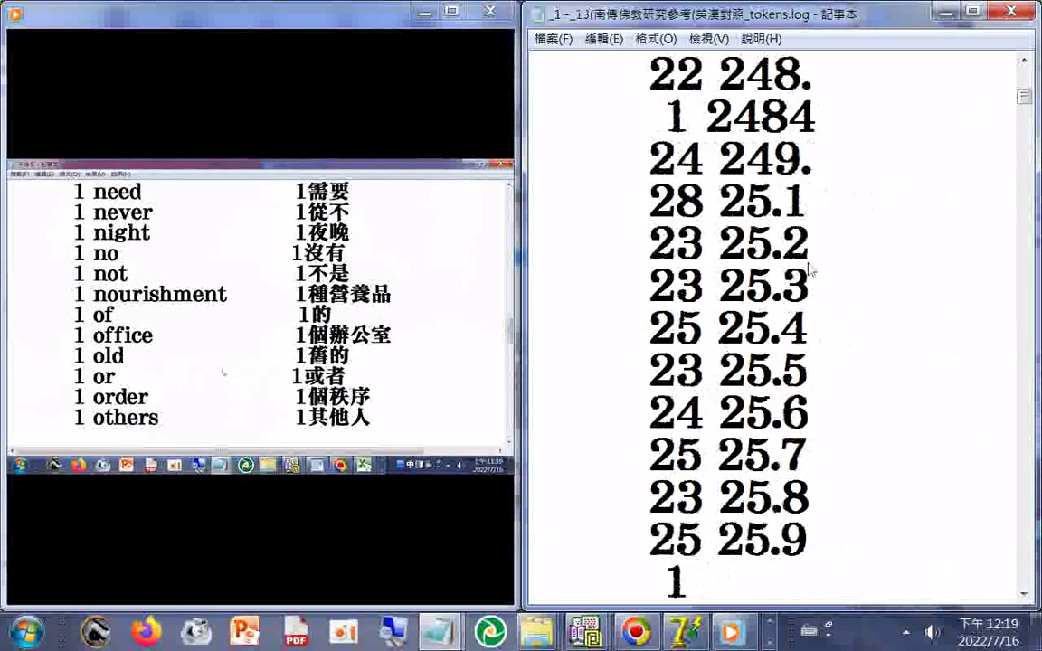
pyautogui.press('pagedown')
pyautogui.press('pagedown')
pyautogui.press('pagedown')
pyautogui.press('pagedown')
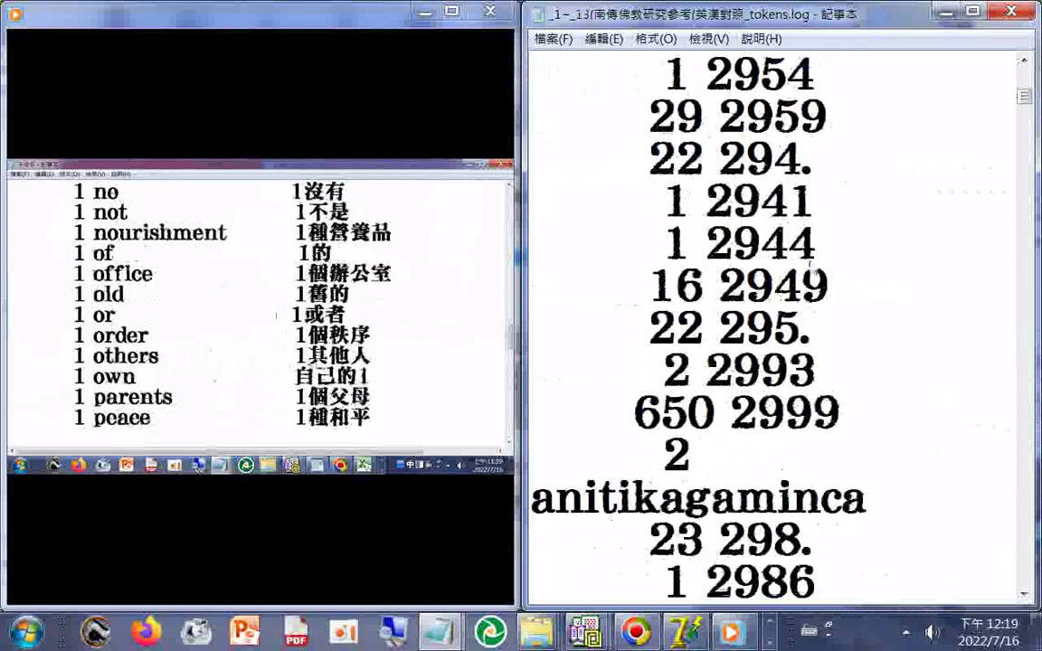
pyautogui.press('pagedown')
pyautogui.press('pagedown')
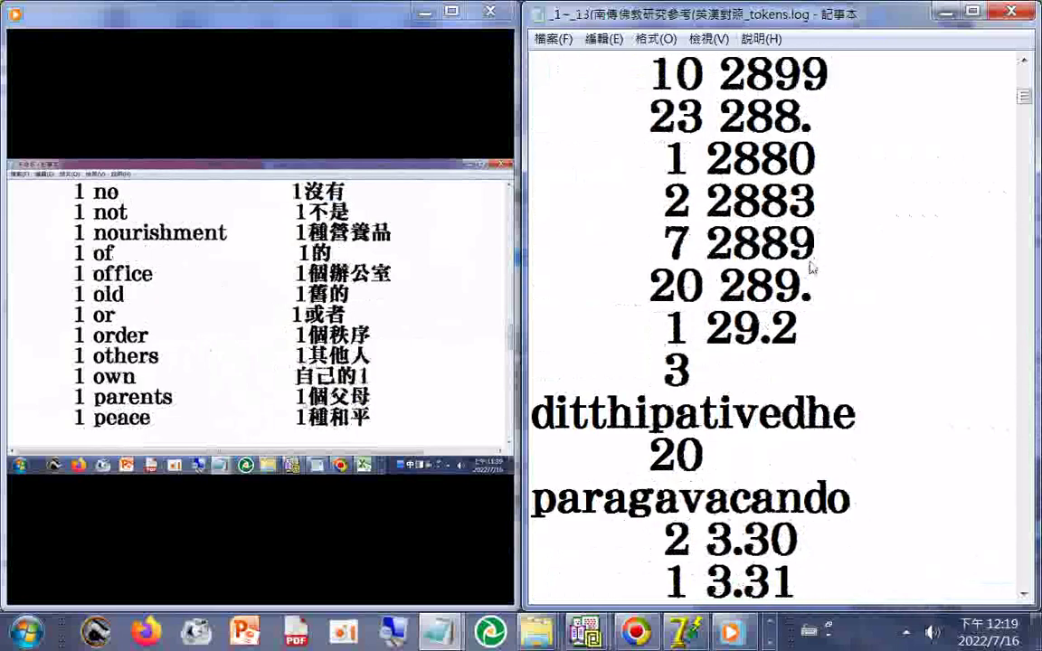
pyautogui.press('pagedown')
pyautogui.press('pagedown')
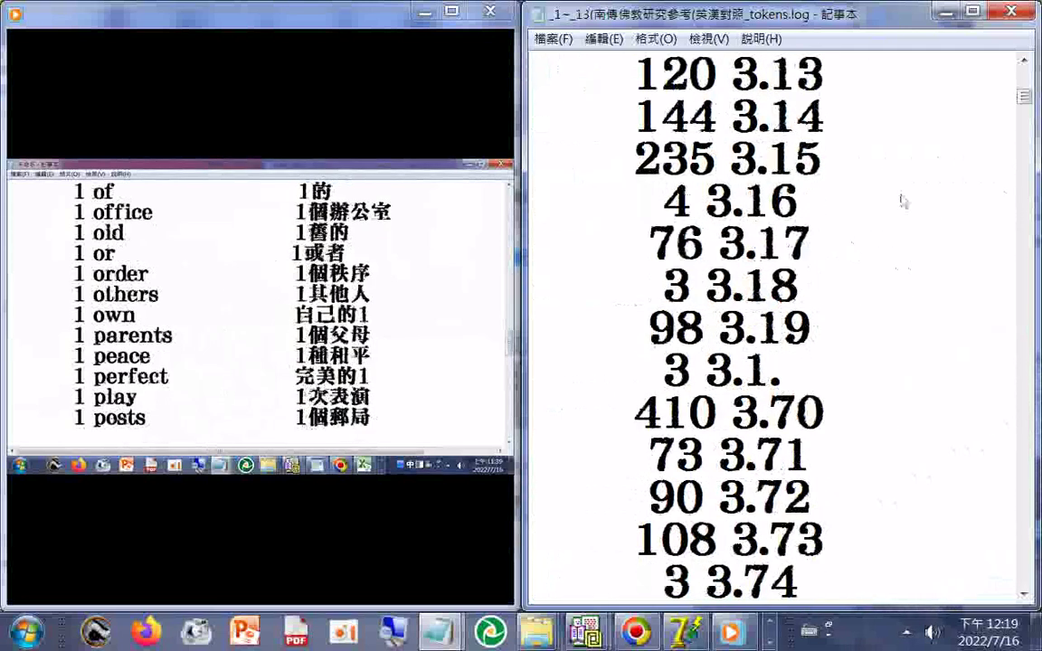
# - View the last entries of the token log and switch to the file listing of drive H:
pyautogui.moveTo(1023, 96); pyautogui.dragTo(1017, 591)
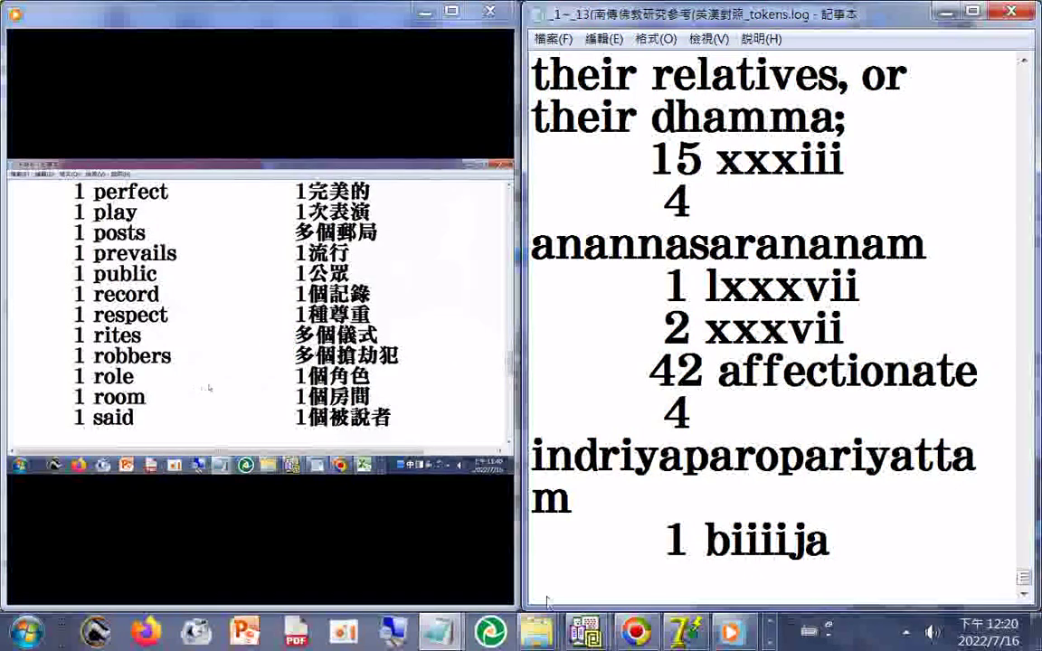
pyautogui.click(536, 630)
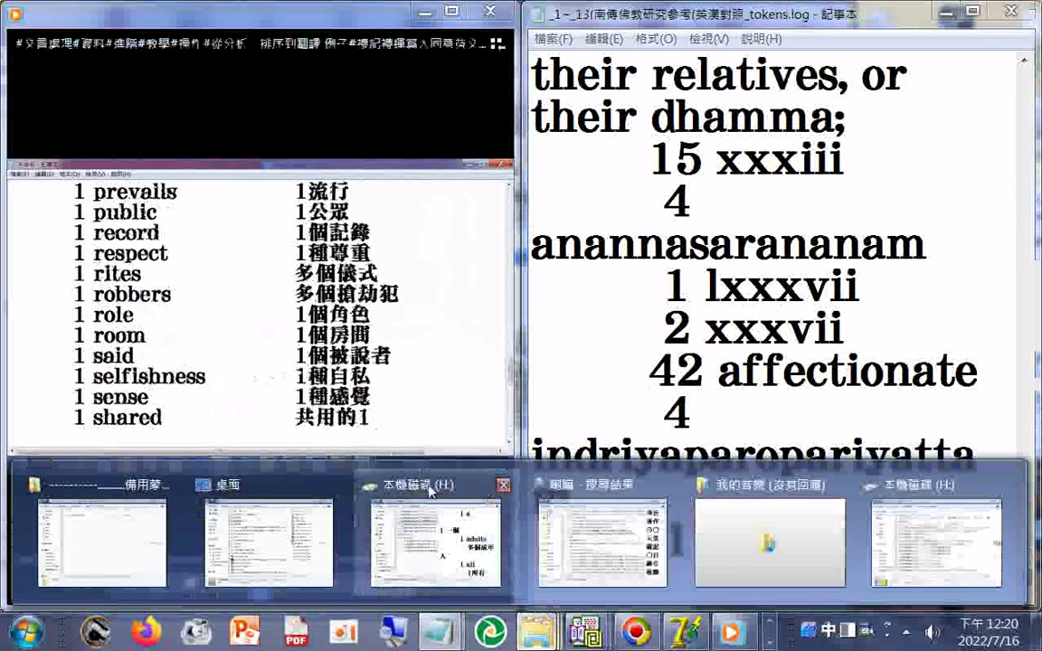
pyautogui.click(431, 489)
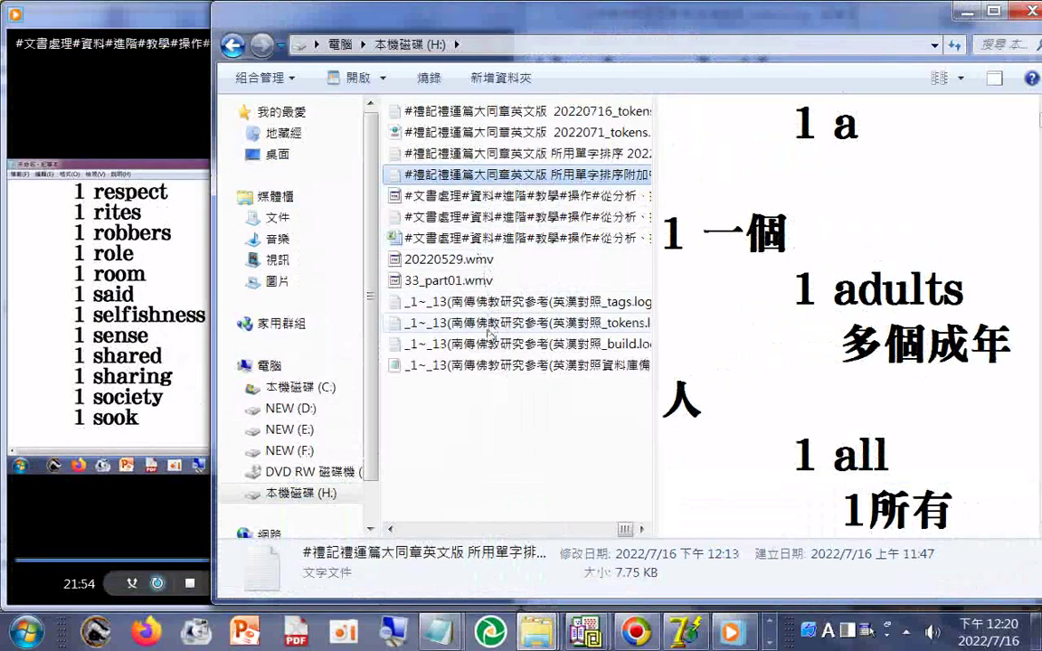
# - Check which program is suggested for opening the _1~_13 Buddhist English-Chinese database file, then dismiss the choice
pyautogui.click(516, 364)
pyautogui.rightClick(520, 366)
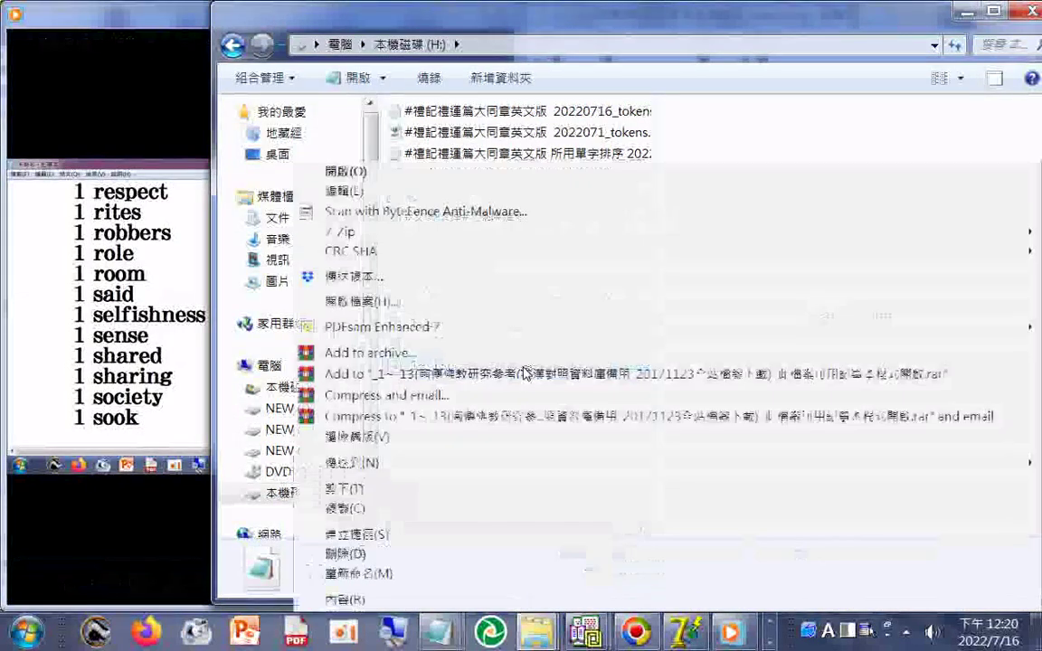
pyautogui.press('Escape')
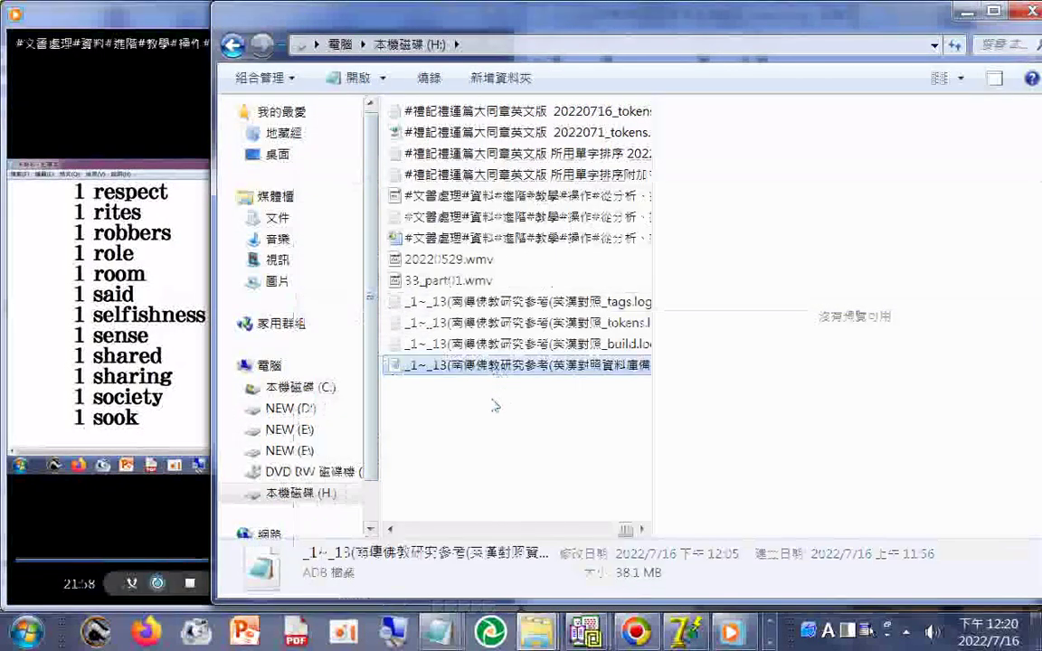
pyautogui.click(477, 405)
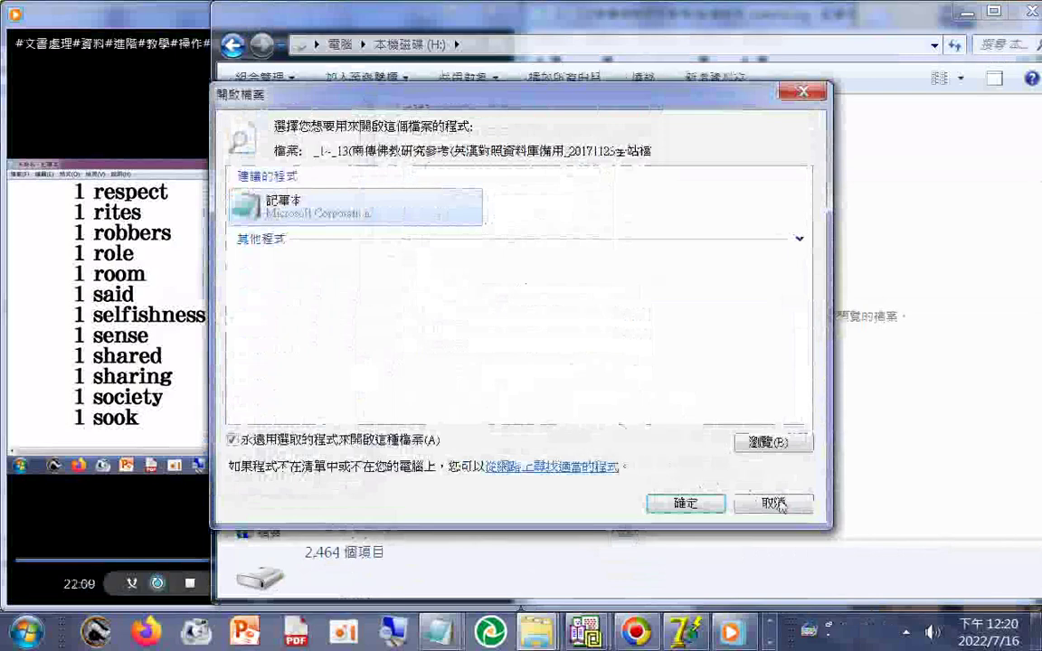
pyautogui.press('Escape')
pyautogui.click(588, 364)
pyautogui.click(592, 366)
pyautogui.click(560, 419)
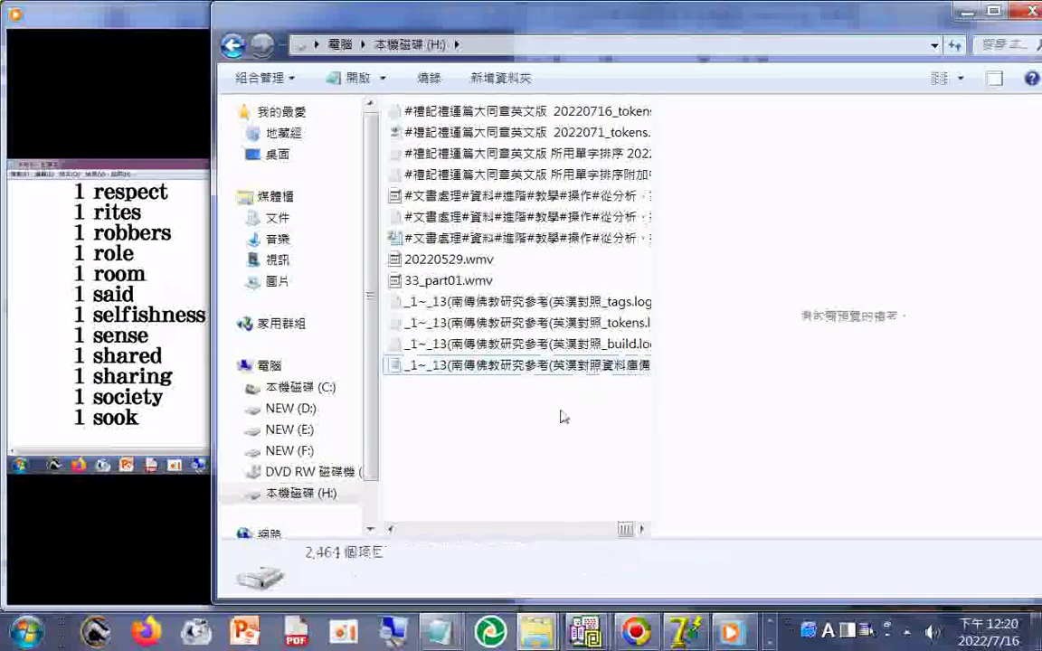
# - Duplicate the _1~_13(南傳佛教研究參考(英漢對照_tokens.log file within drive H:
pyautogui.rightClick(488, 425)
pyautogui.click(452, 367)
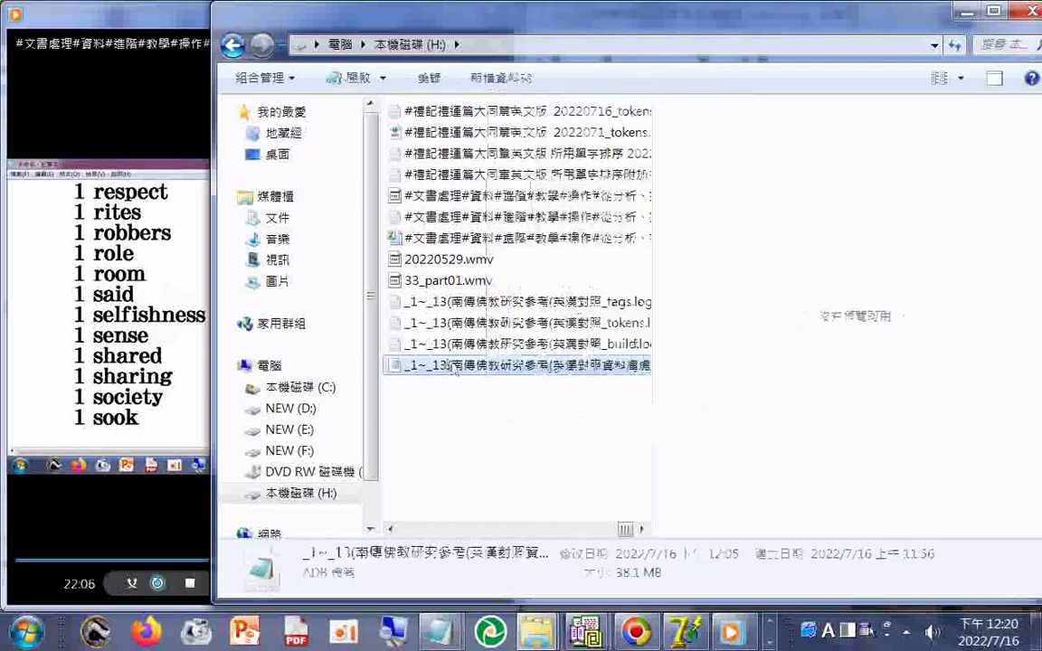
pyautogui.click(542, 325)
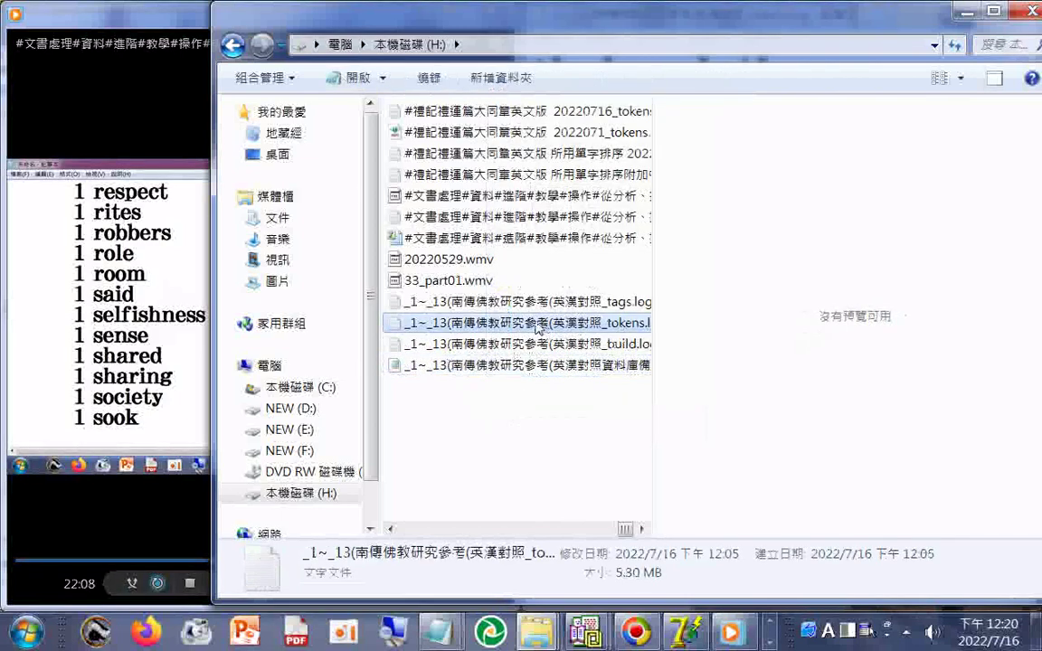
pyautogui.rightClick(538, 327)
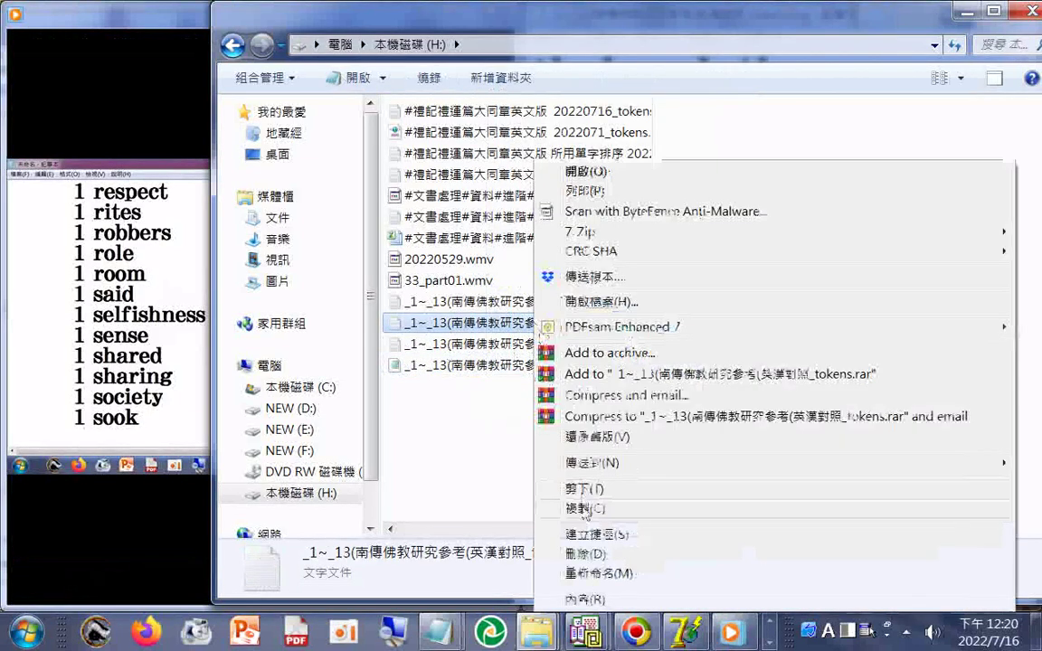
pyautogui.click(678, 553)
pyautogui.rightClick(482, 427)
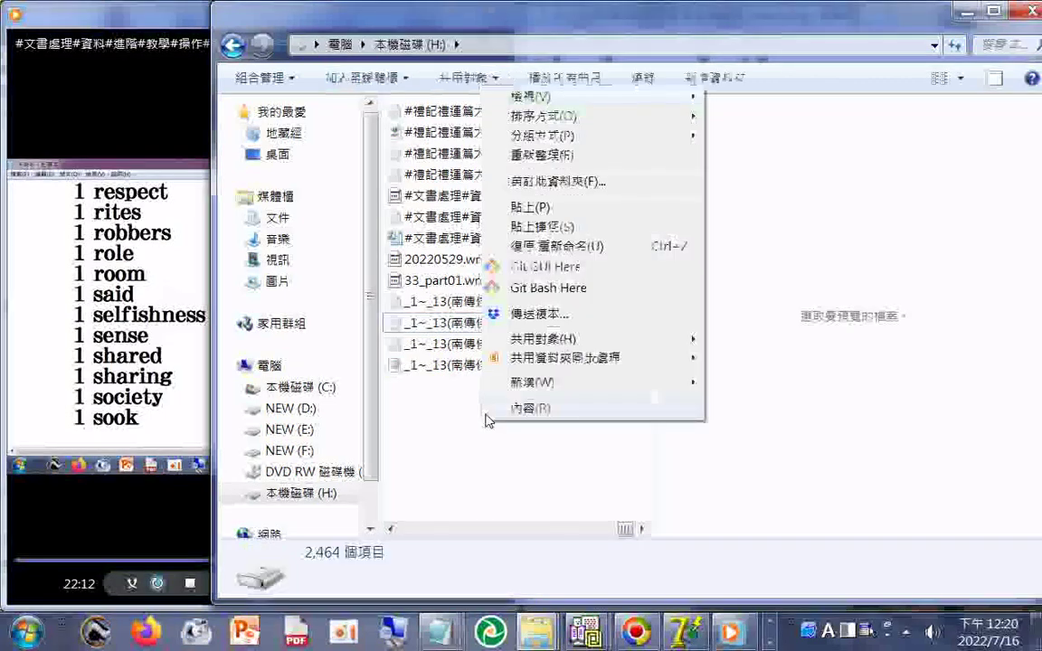
pyautogui.click(480, 207)
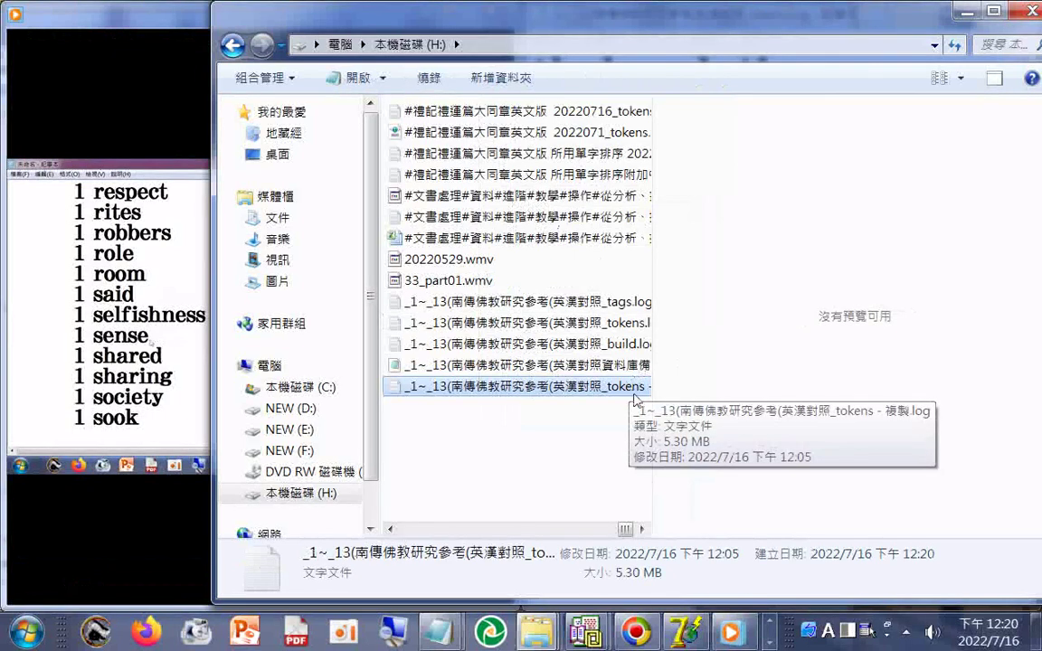
# - Append .XML to the name of the copied token log, making it end in _tokens - 複製.log.XML, and accept the extension change
pyautogui.click(555, 389)
pyautogui.click(554, 387)
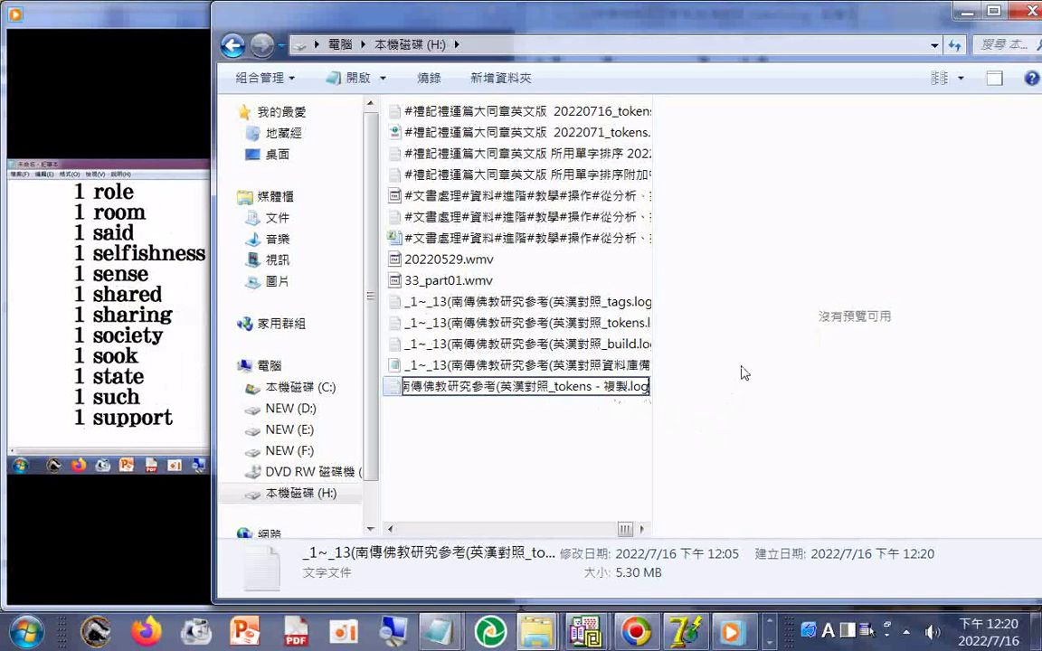
pyautogui.write('.')
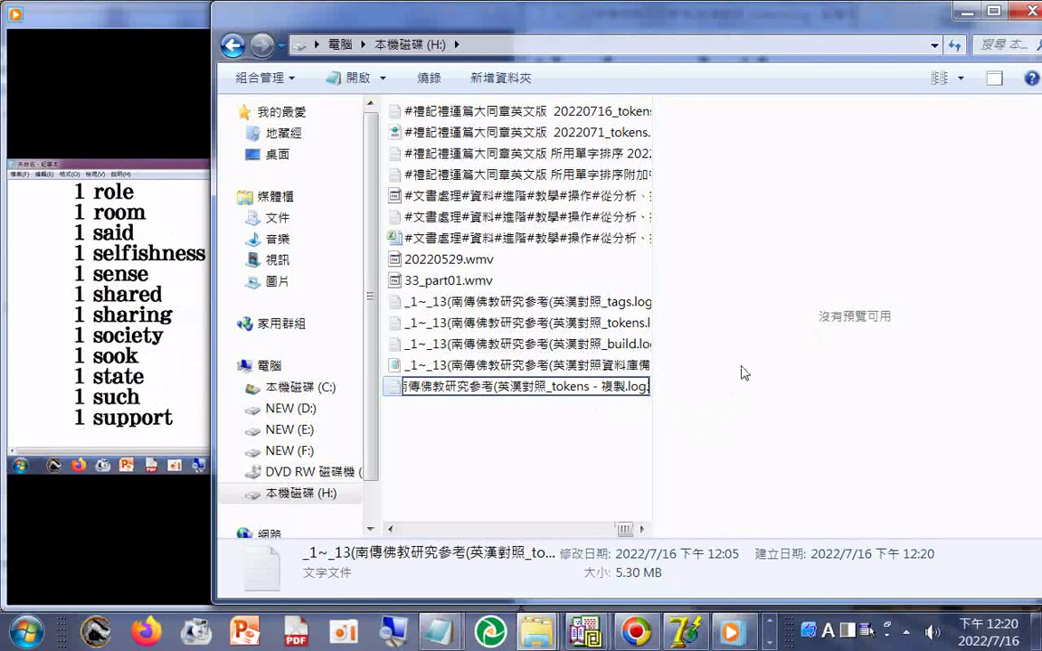
pyautogui.write('xML')
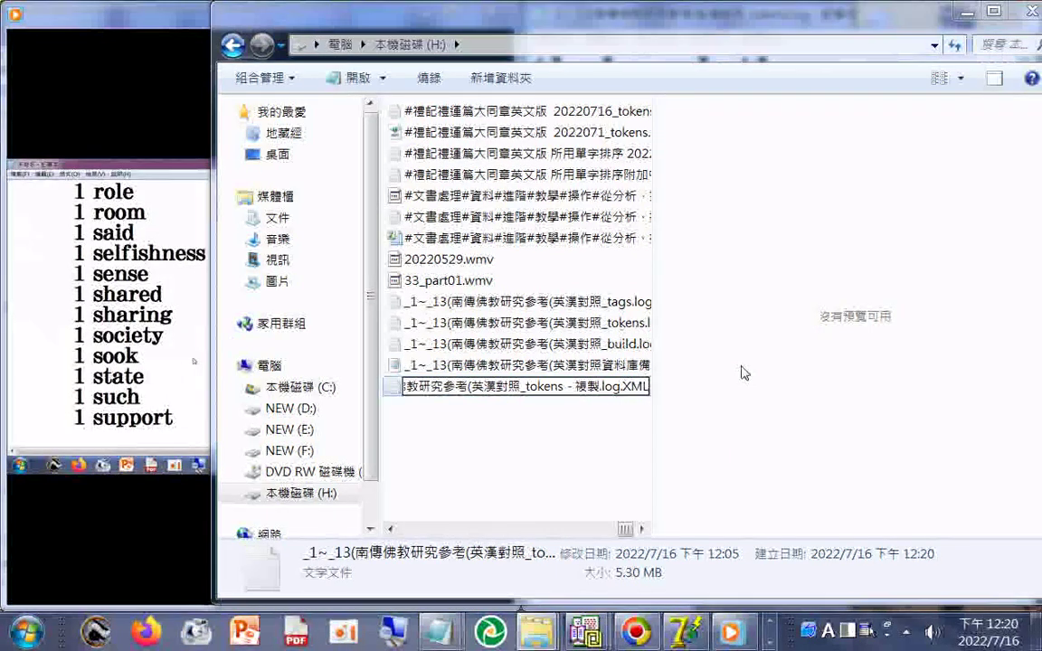
pyautogui.press('Return')
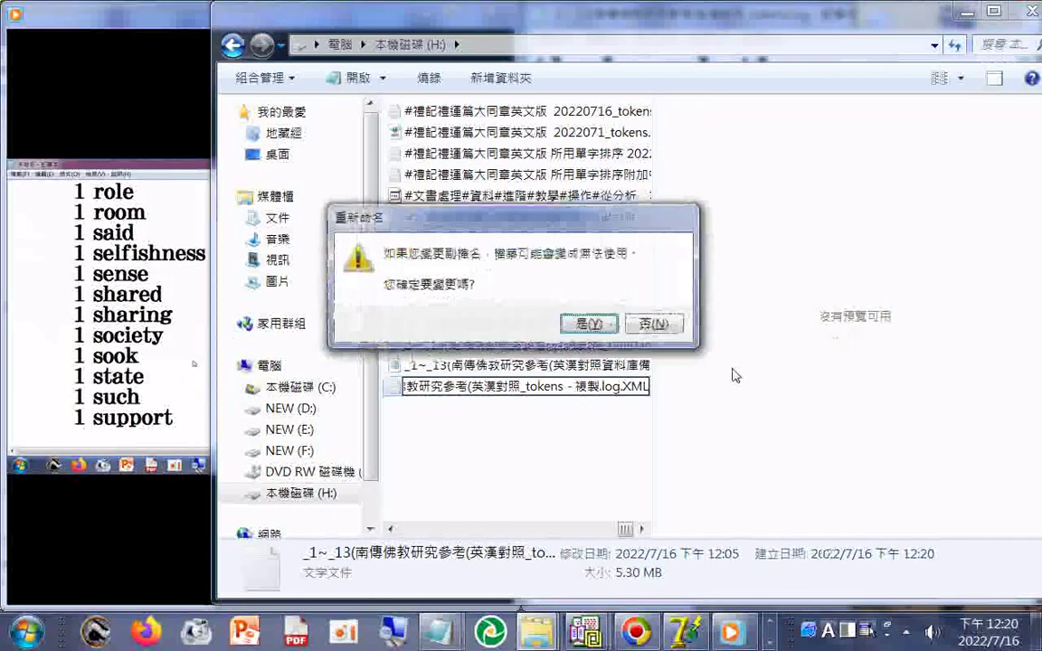
pyautogui.click(576, 320)
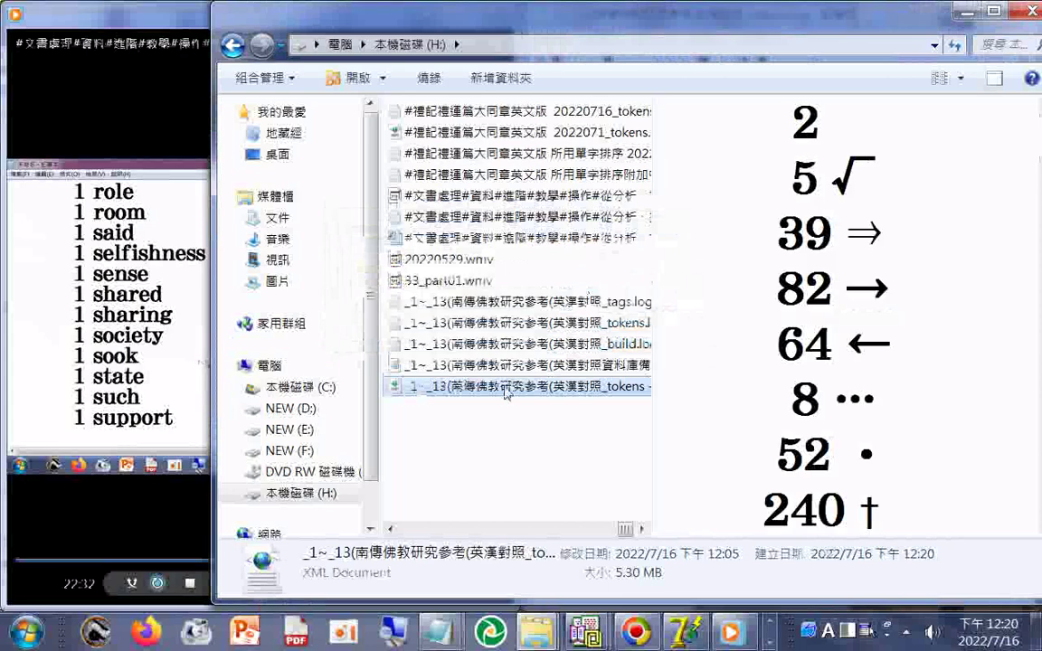
pyautogui.press('F2')
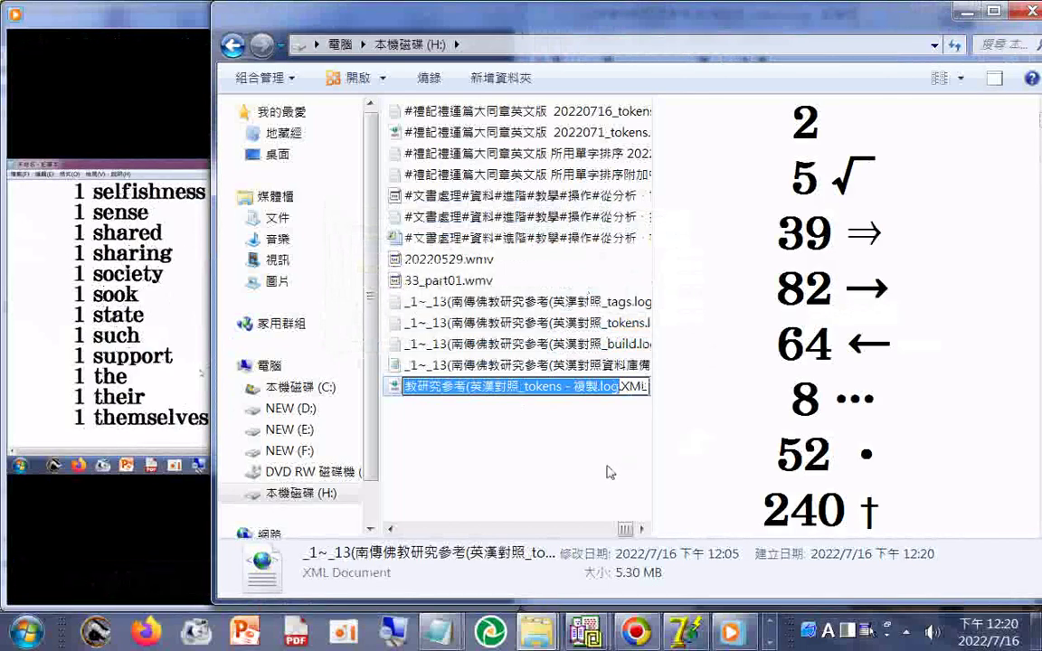
pyautogui.click(549, 366)
pyautogui.rightClick(549, 368)
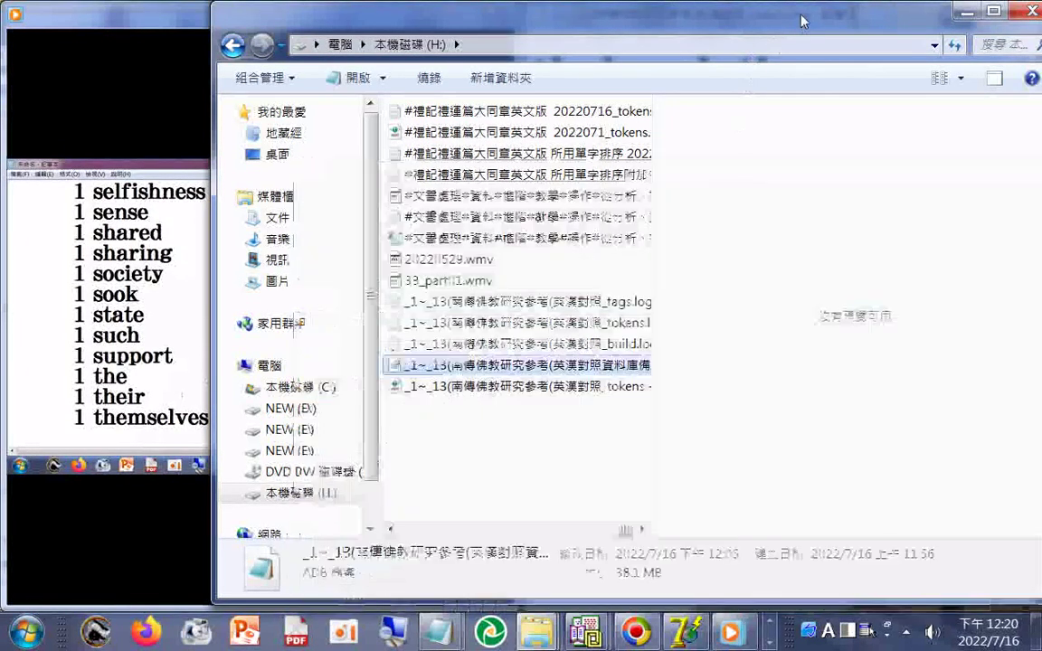
pyautogui.click(723, 20)
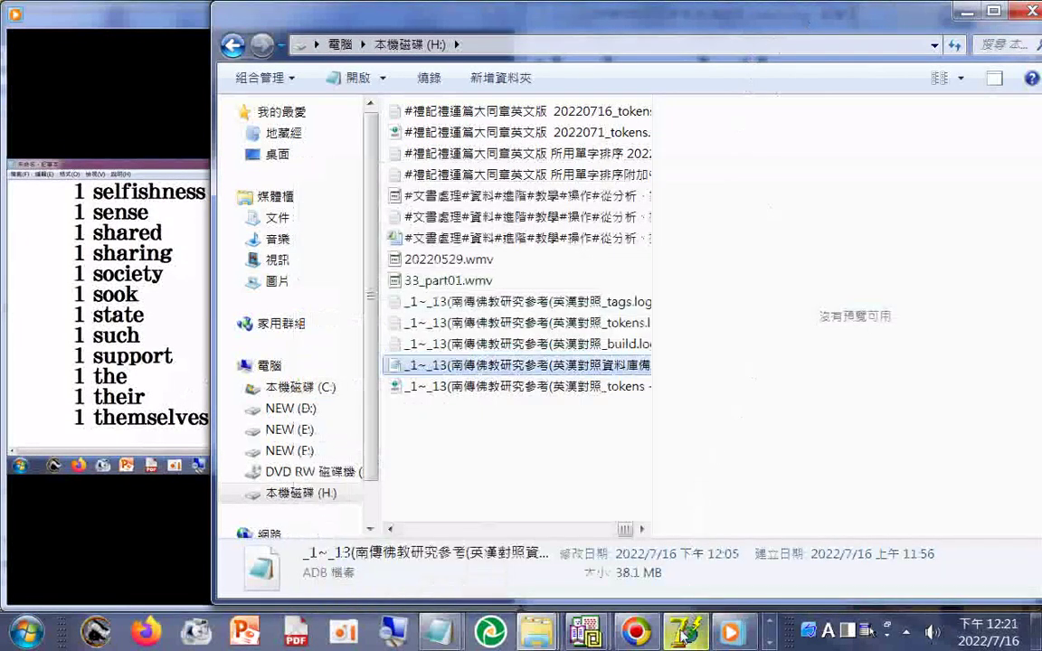
# - Switch to Indexer, load the _tokens - 複製.log.XML file from drive H: as the source, and build its database
pyautogui.click(684, 630)
pyautogui.click(532, 158)
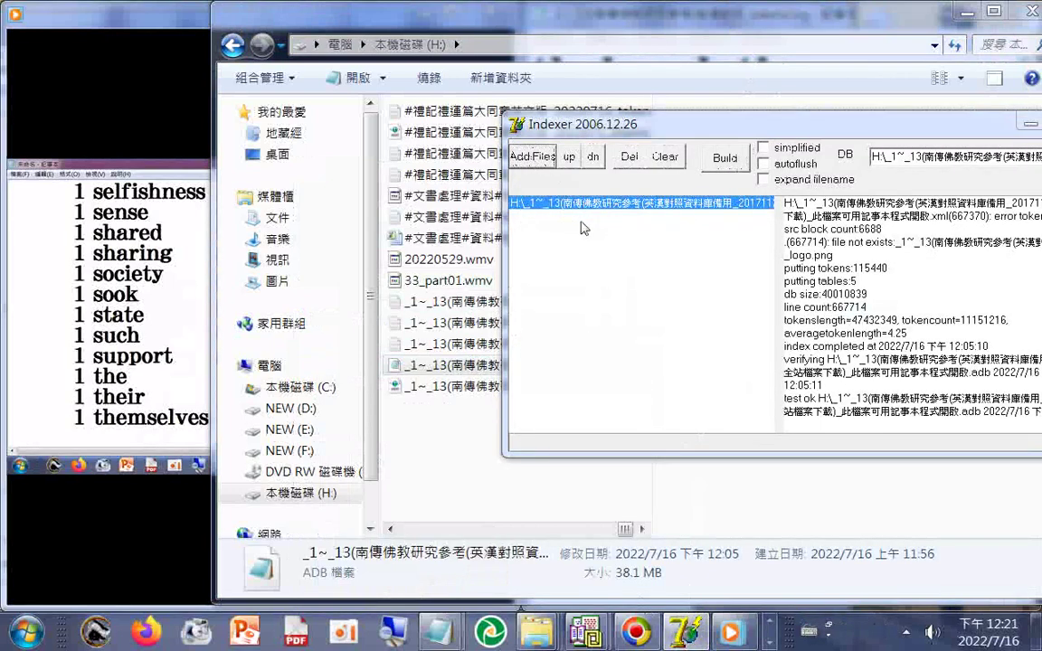
pyautogui.moveTo(513, 108); pyautogui.dragTo(457, 116)
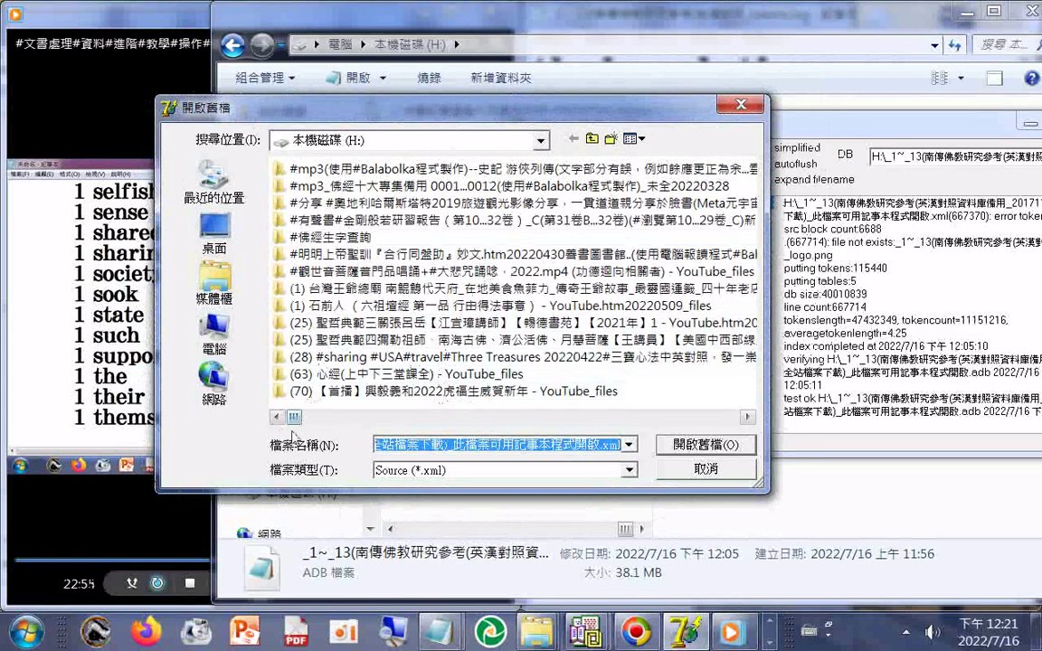
pyautogui.scroll(-10, 457, 257)
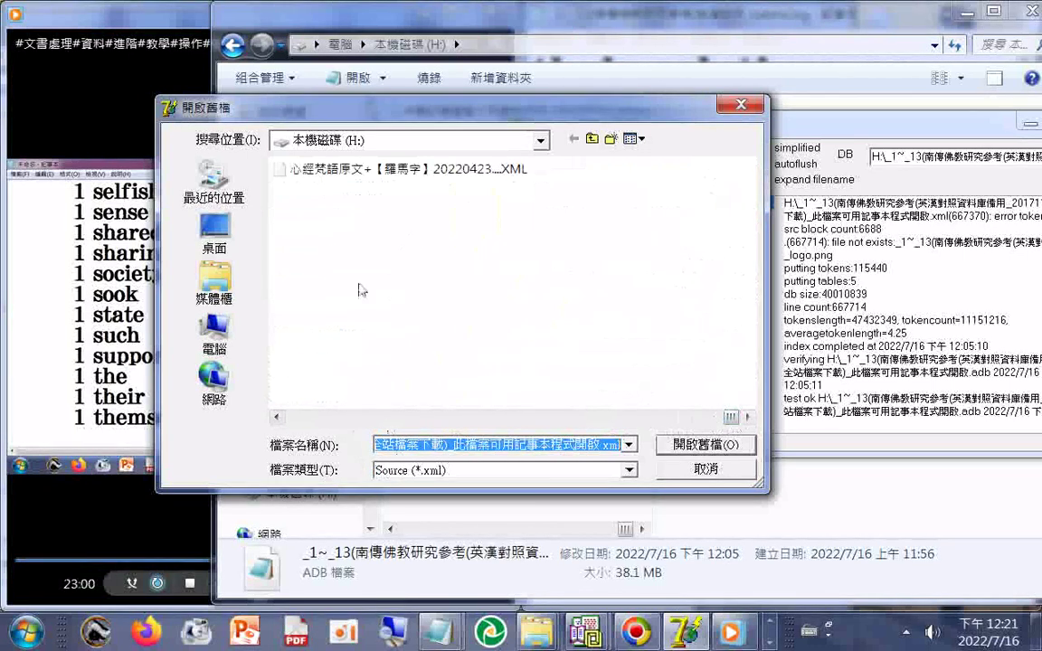
pyautogui.rightClick(358, 268)
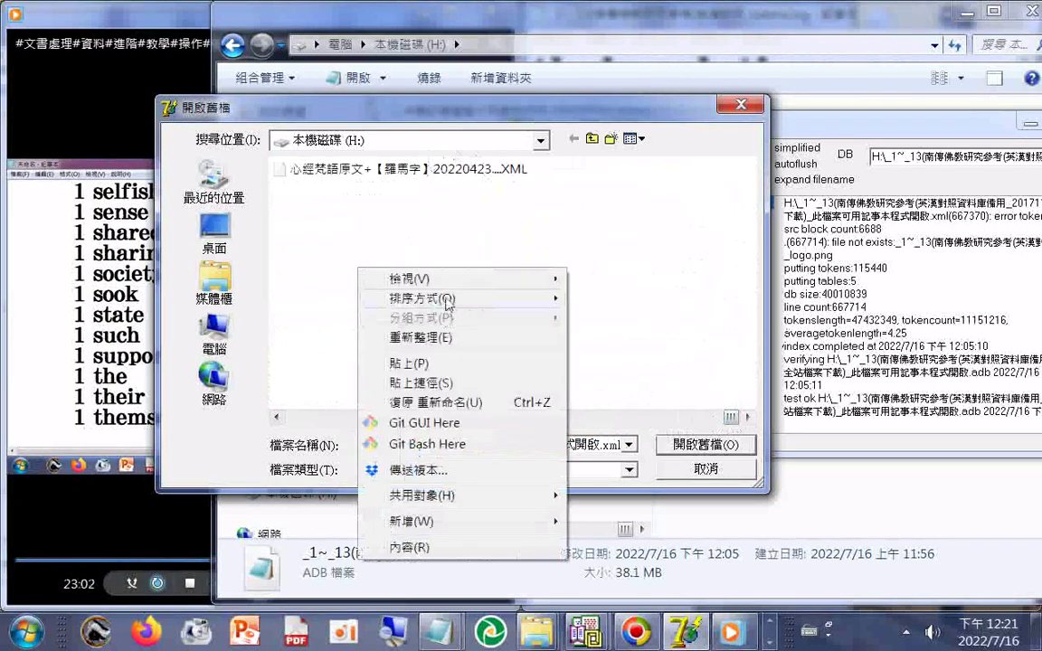
pyautogui.moveTo(446, 304)
pyautogui.click(588, 365)
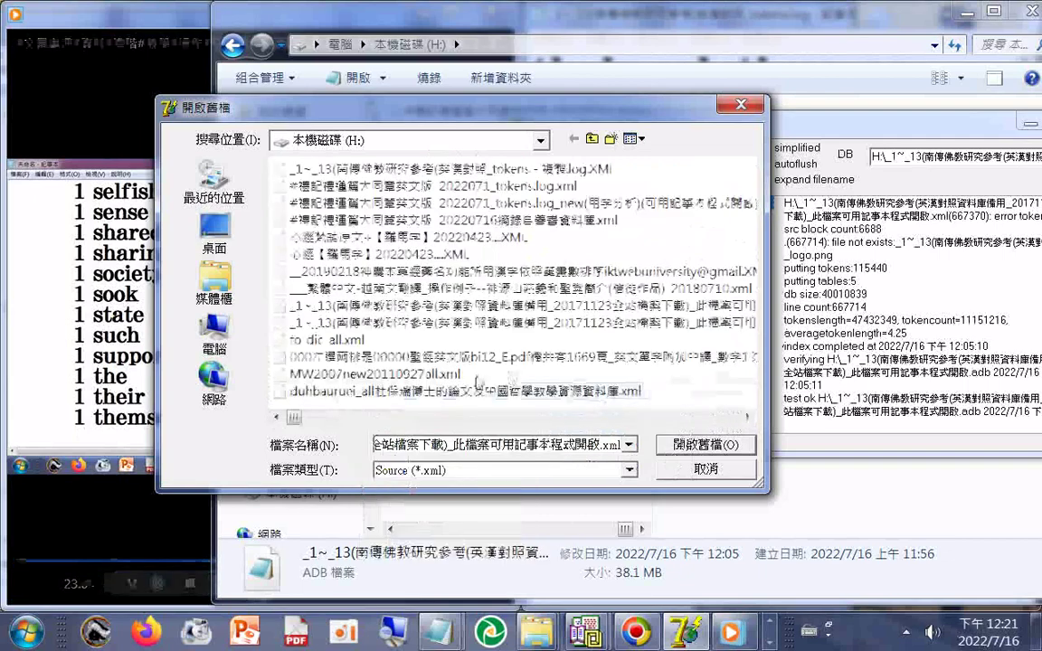
pyautogui.press('Return')
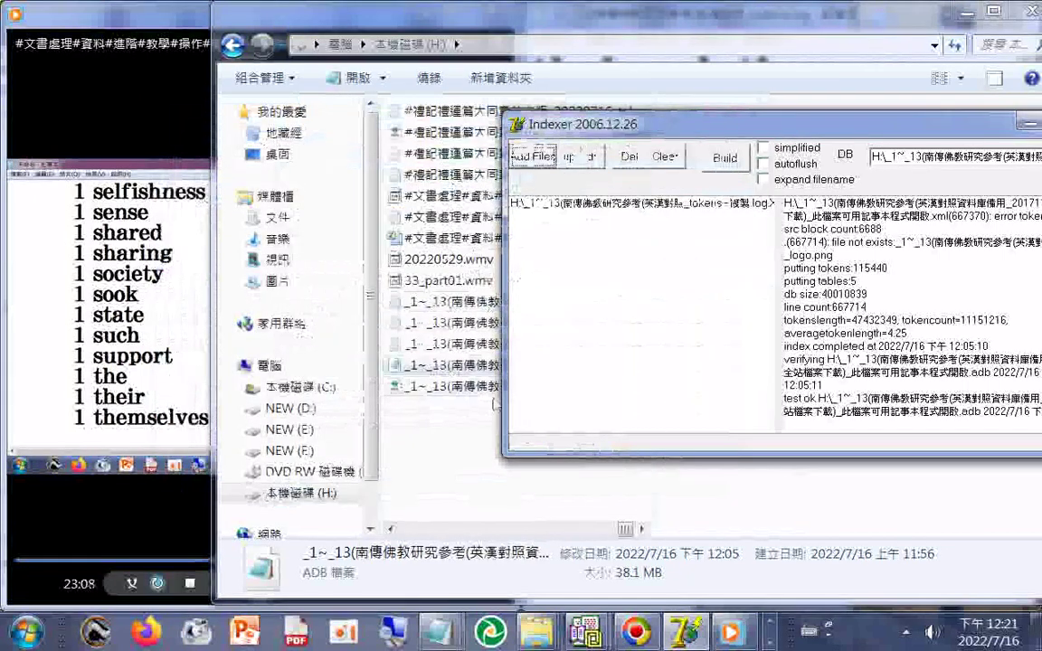
pyautogui.click(725, 157)
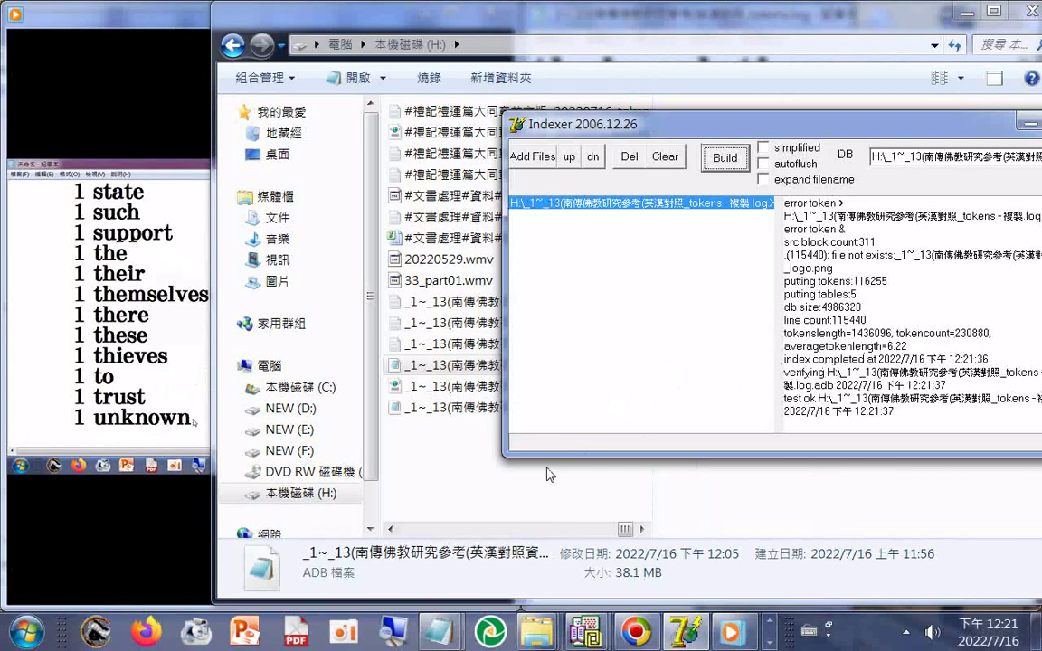
# - Append .TXT to the name of the newly built _tokens - 複製.log.adb database on drive H: and accept the extension change
pyautogui.click(549, 430)
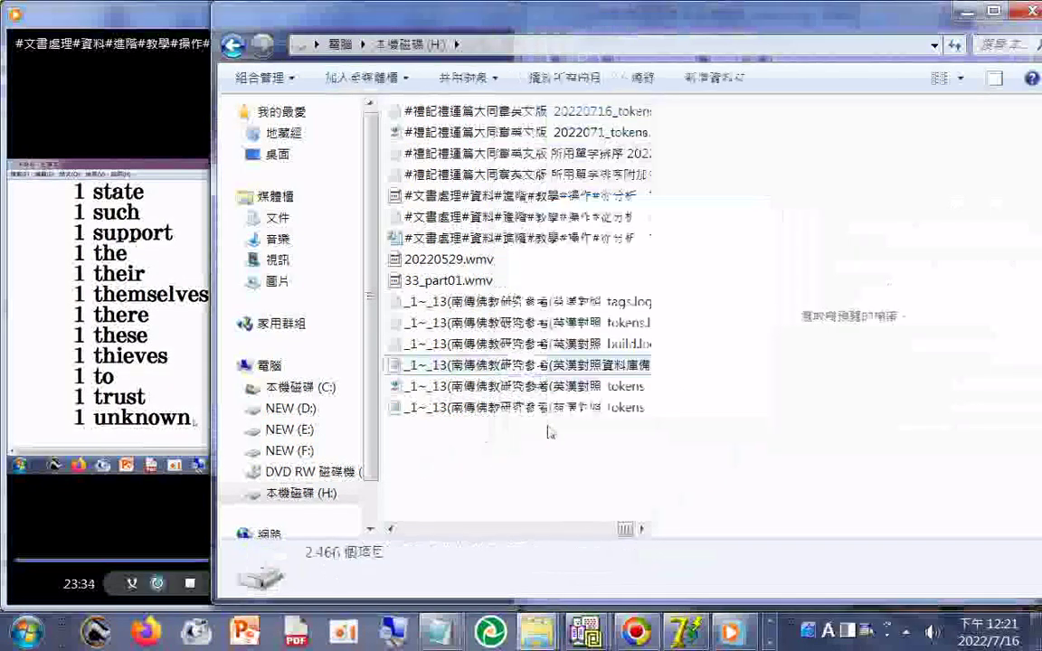
pyautogui.click(545, 409)
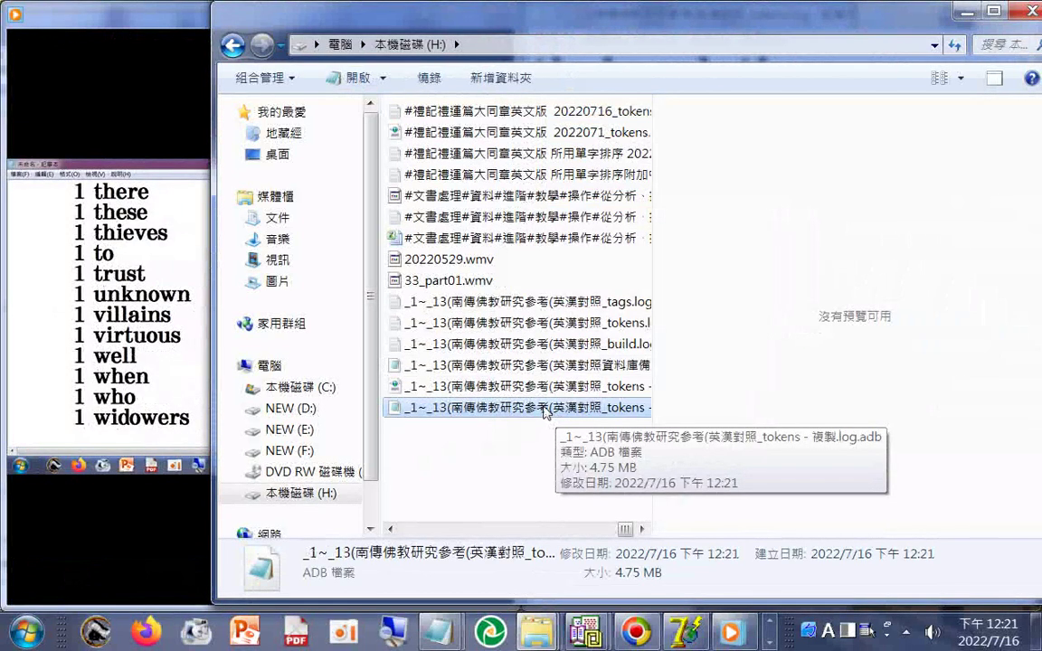
pyautogui.click(545, 408)
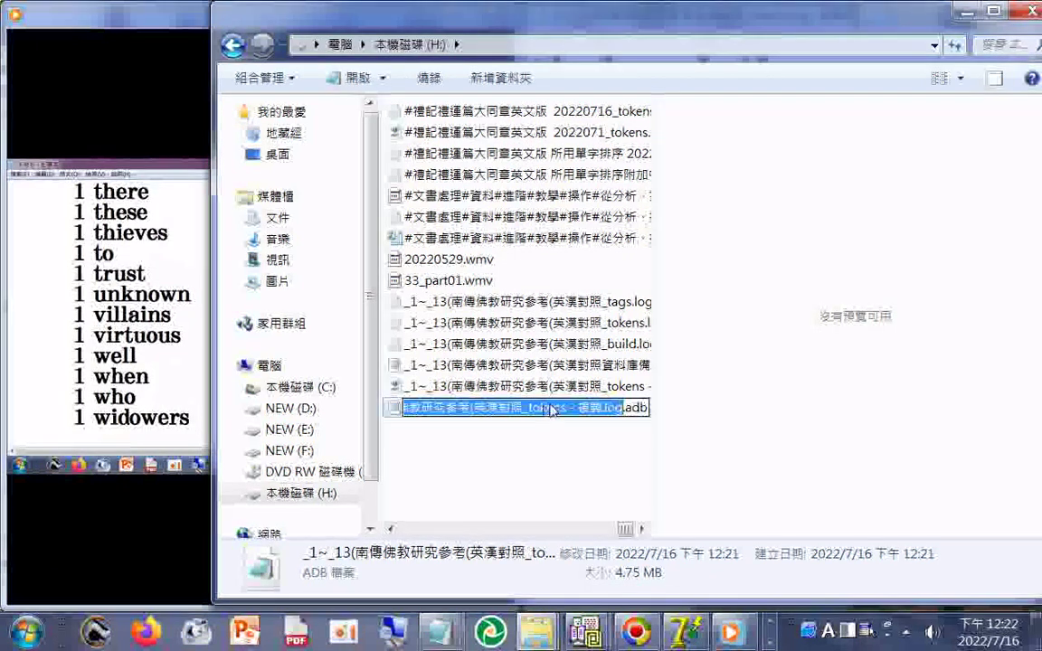
pyautogui.press('End')
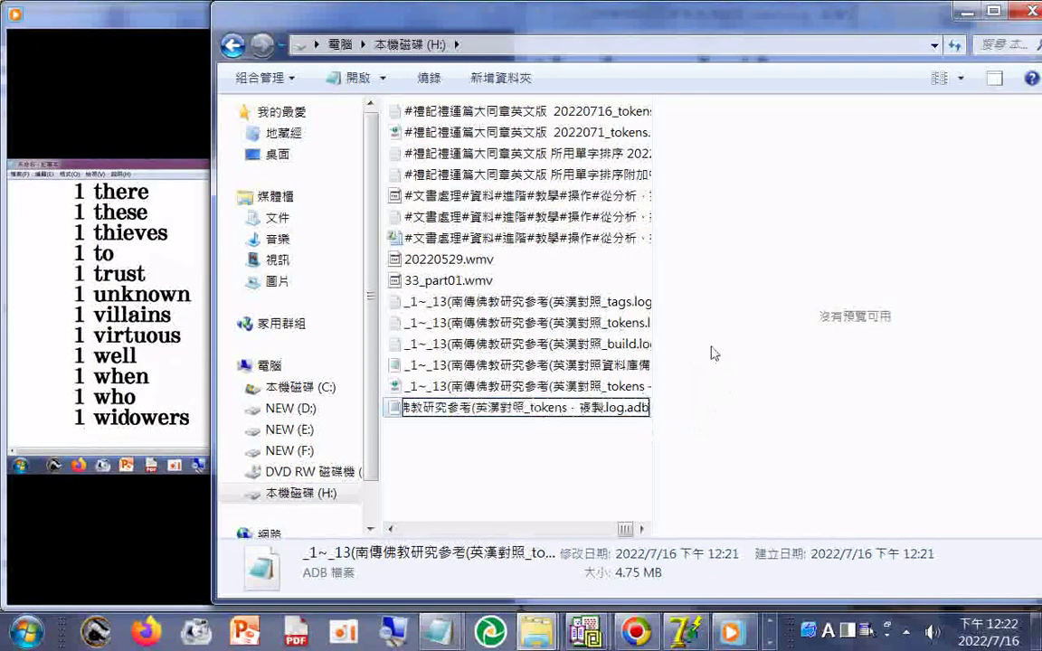
pyautogui.write('.')
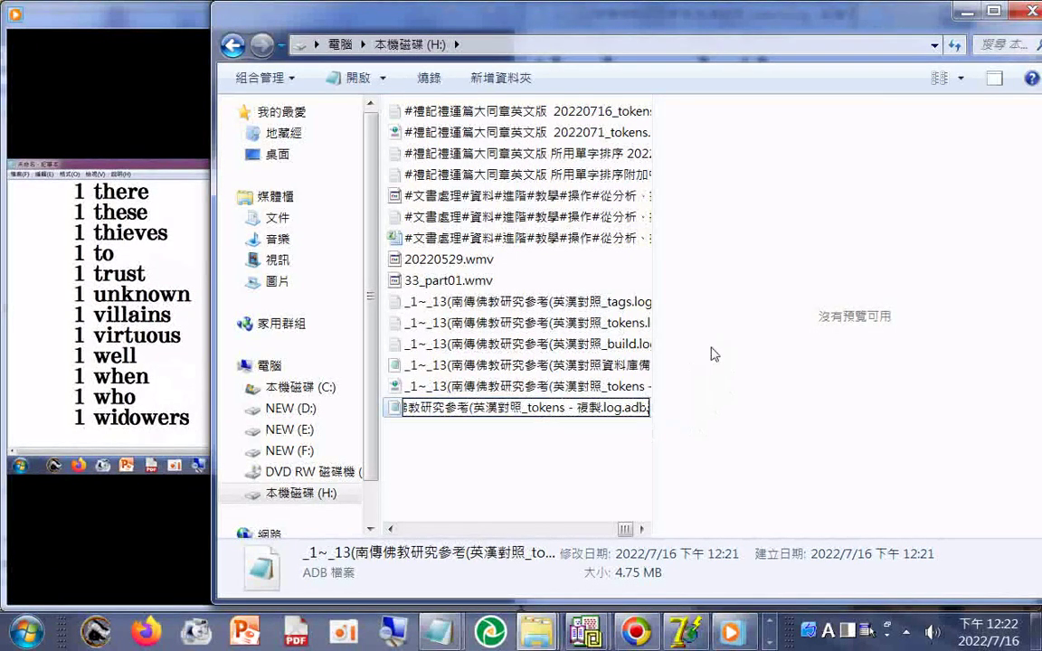
pyautogui.write('TX')
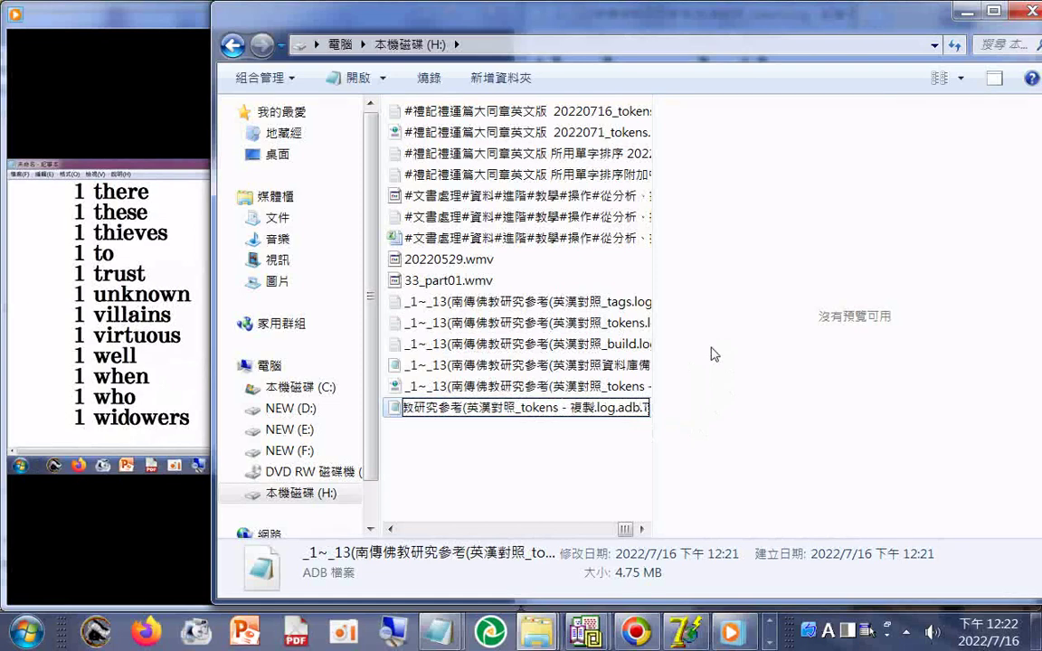
pyautogui.write('T')
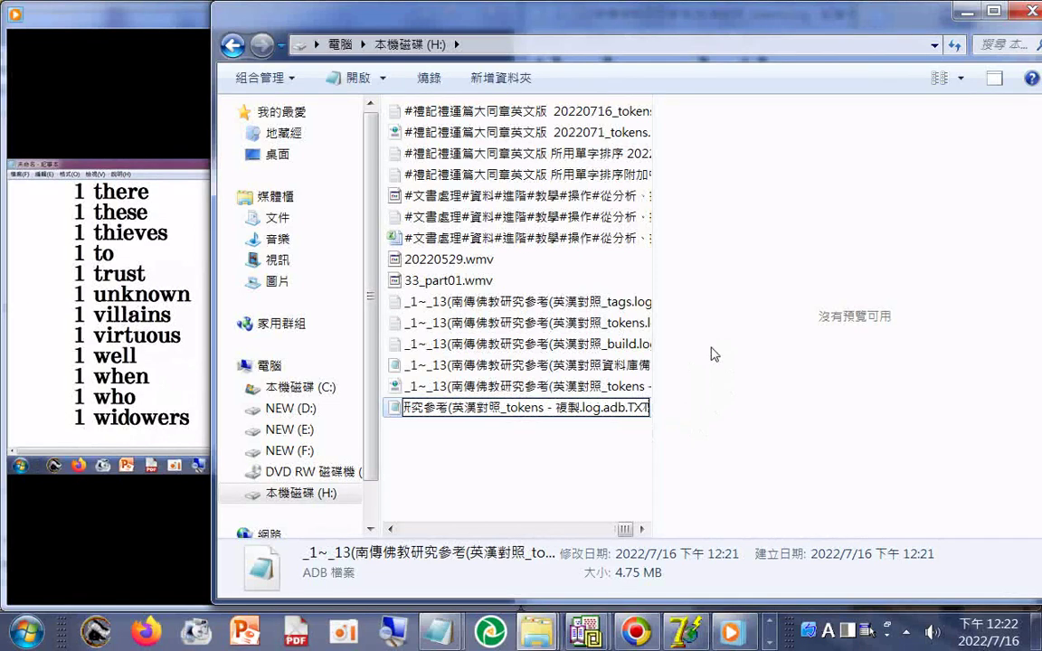
pyautogui.press('Return')
pyautogui.click(528, 321)
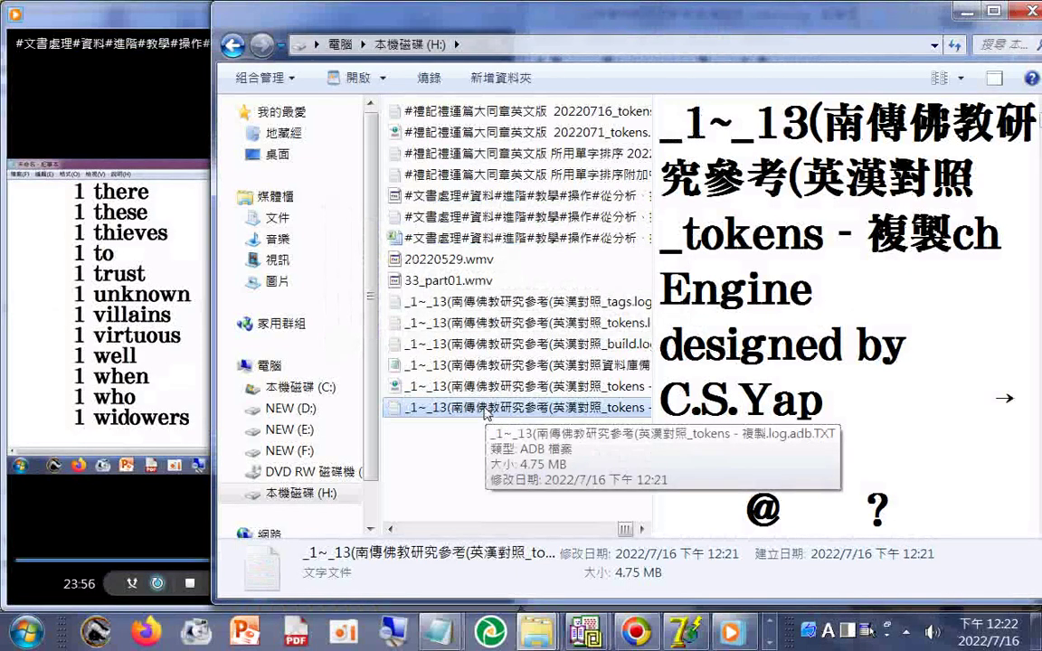
# - Open the _tokens - 複製.log.adb.TXT file in Notepad and place its window beside the video, with the drive H: window minimized
pyautogui.rightClick(488, 412)
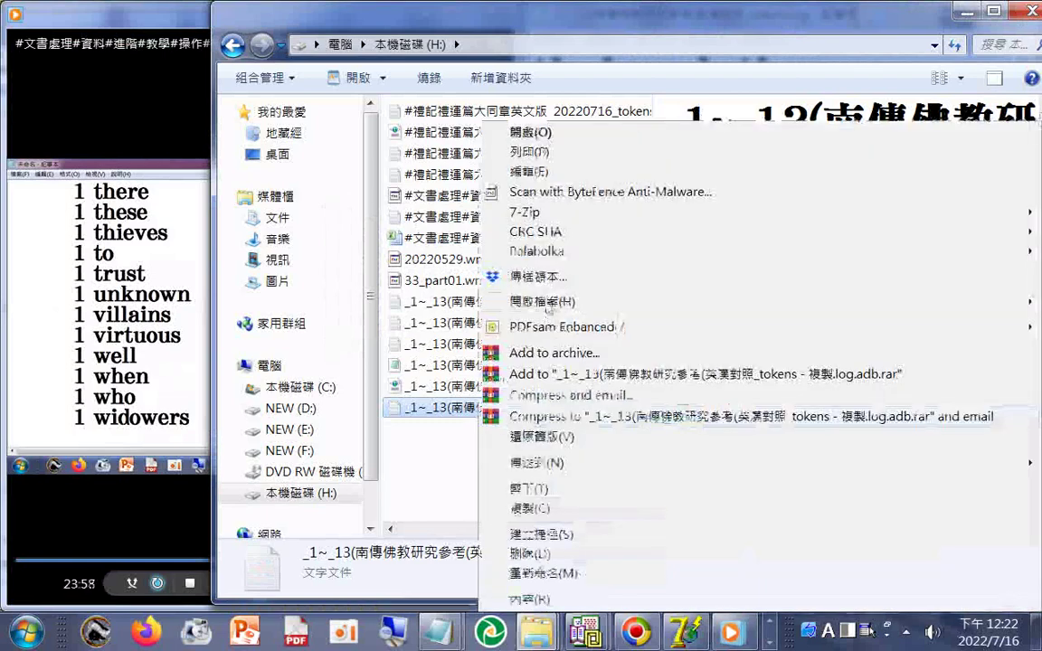
pyautogui.moveTo(547, 305)
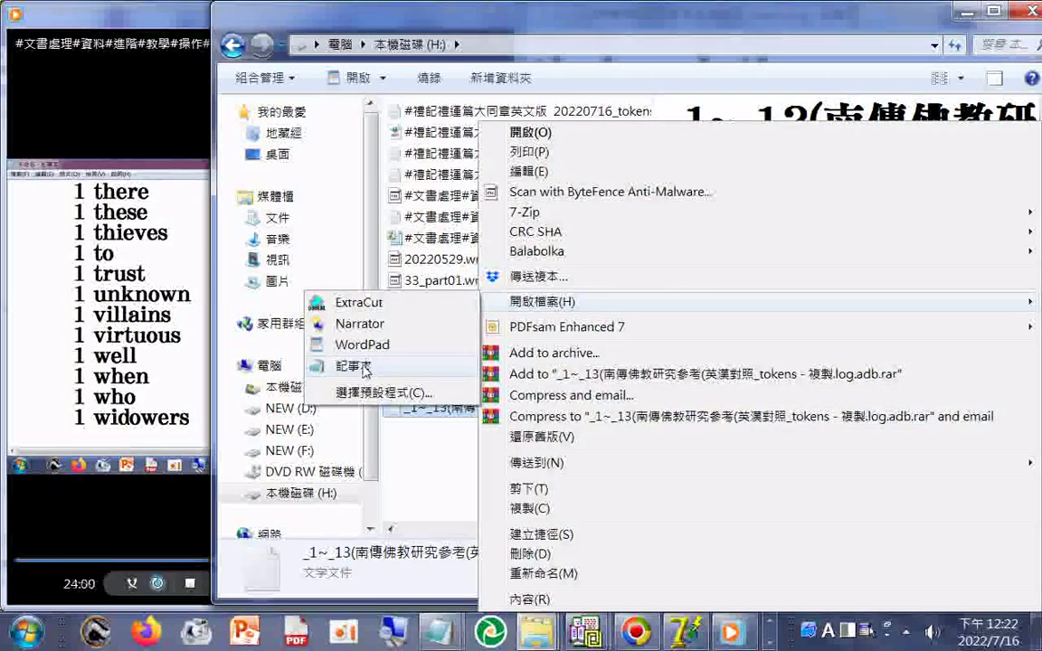
pyautogui.click(364, 371)
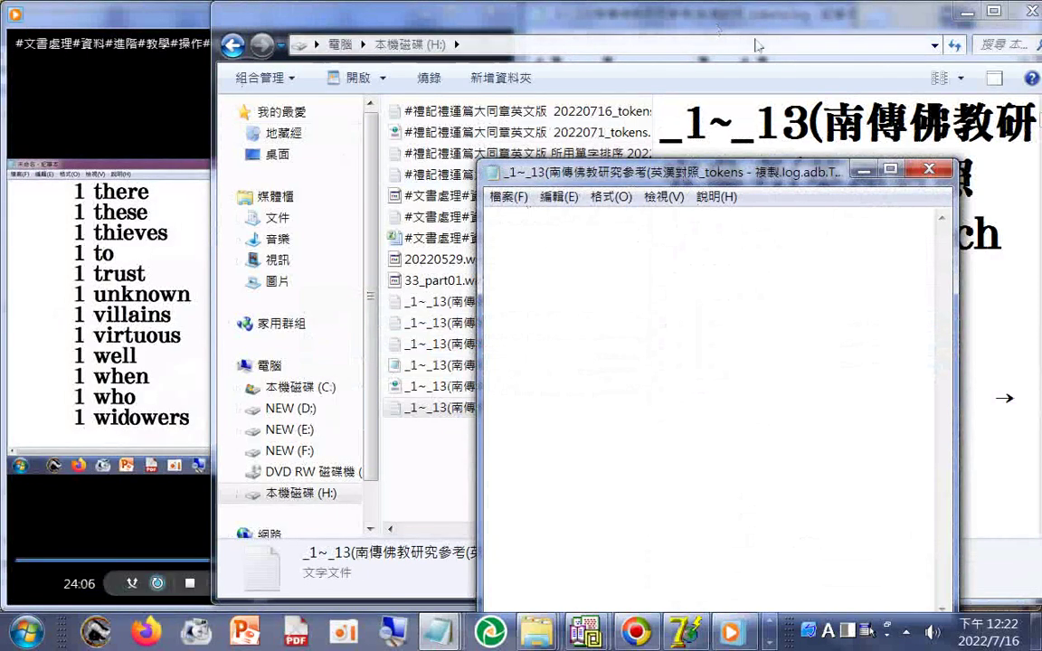
pyautogui.click(965, 16)
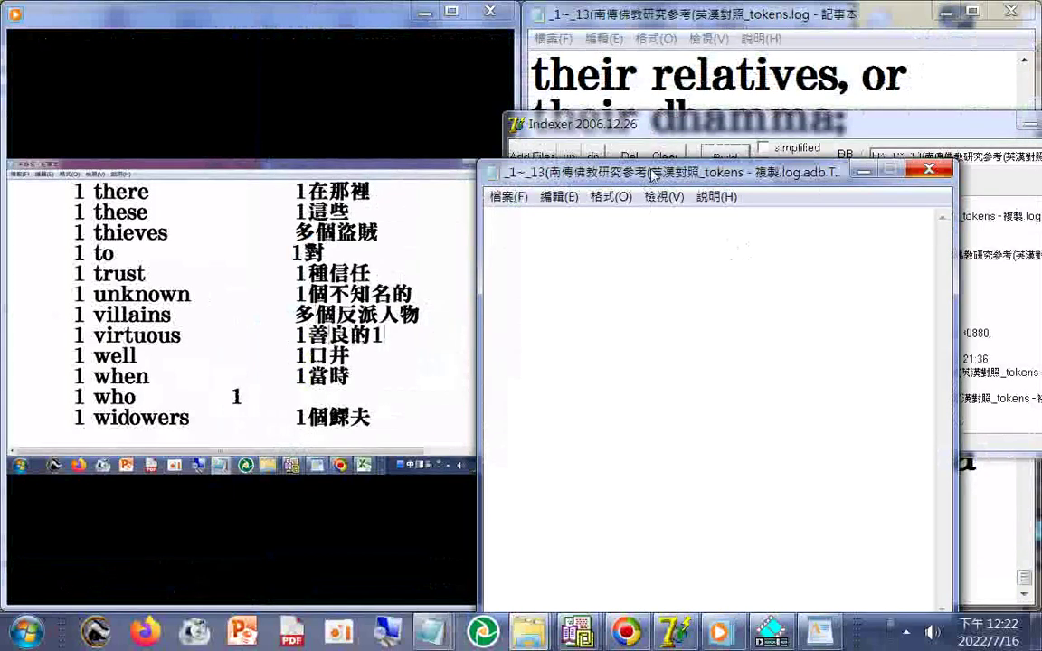
pyautogui.moveTo(649, 175); pyautogui.dragTo(698, 93)
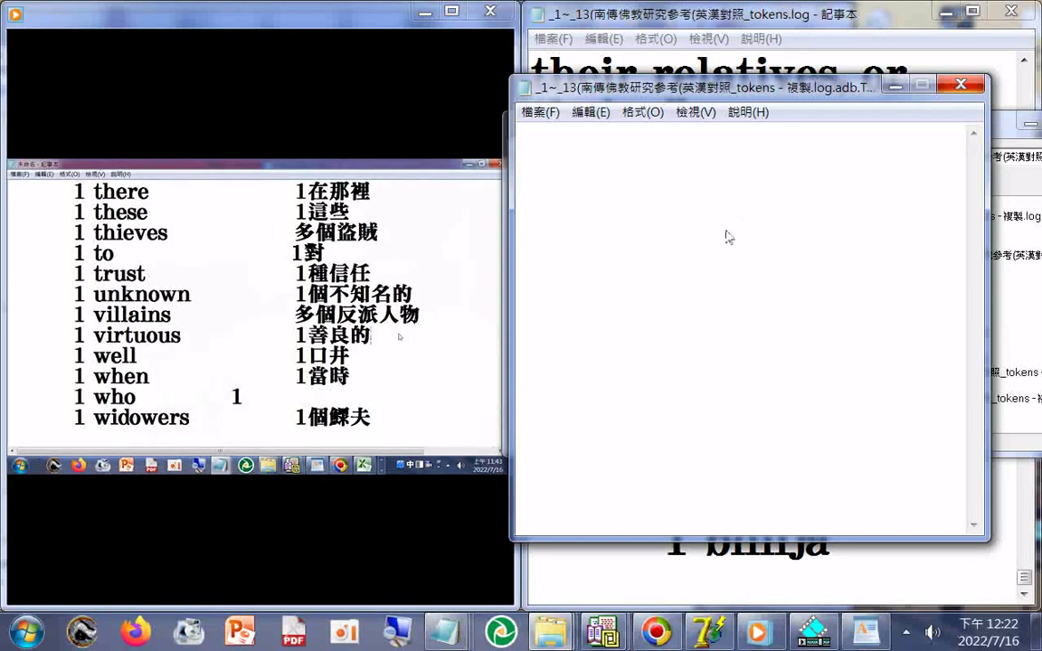
# - Close the video player, switch to ExtraCut with 33.wmv, and open its multimedia splitting workspace
pyautogui.moveTo(317, 420)
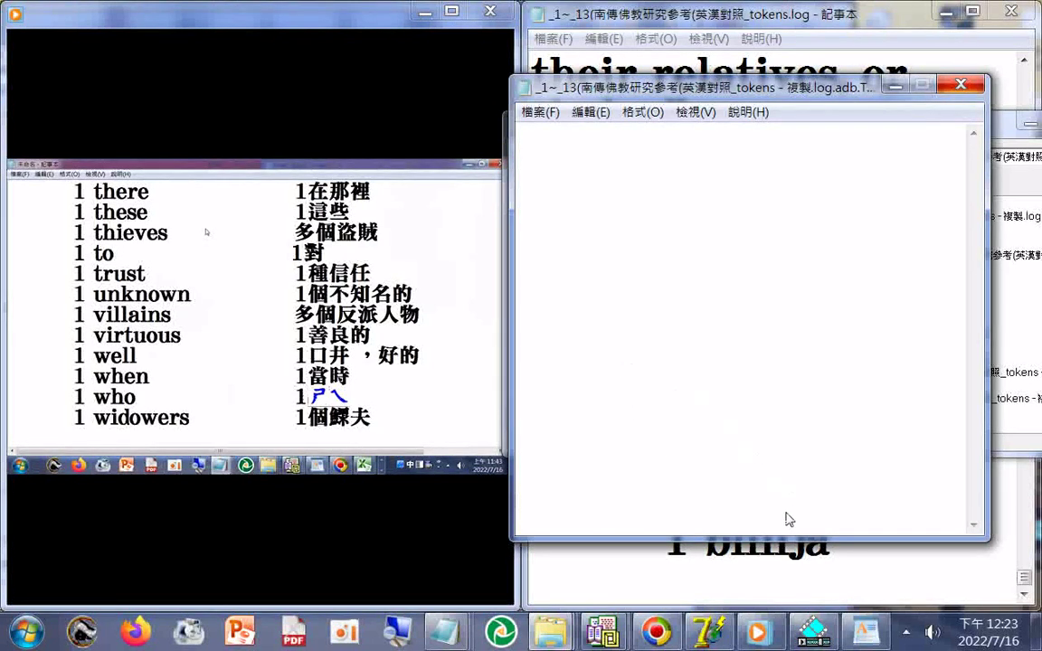
pyautogui.rightClick(759, 637)
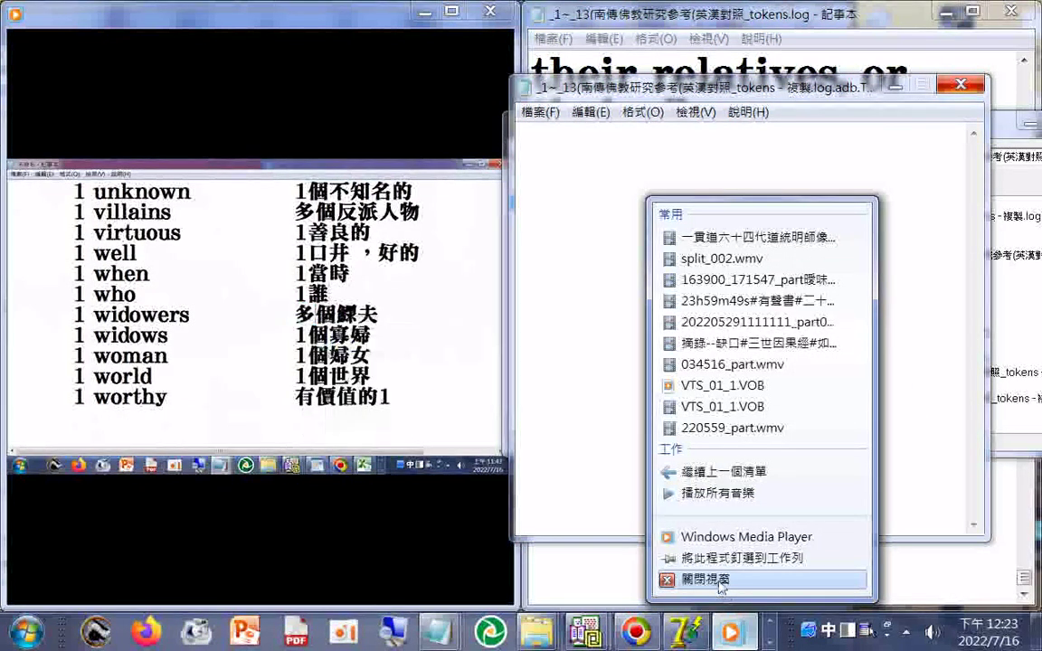
pyautogui.click(721, 583)
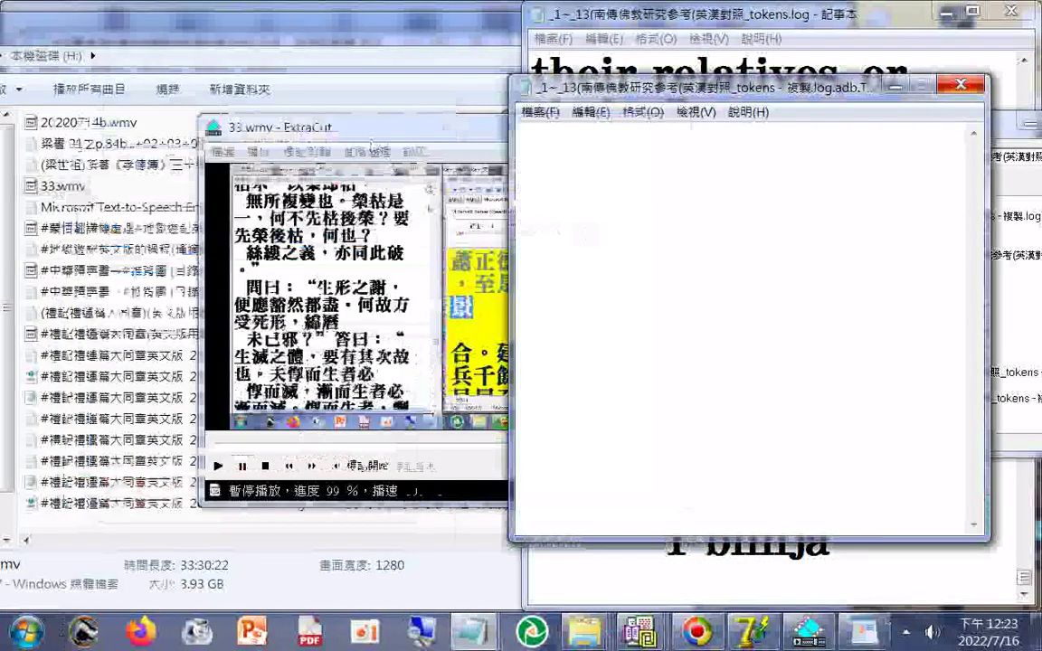
pyautogui.click(363, 151)
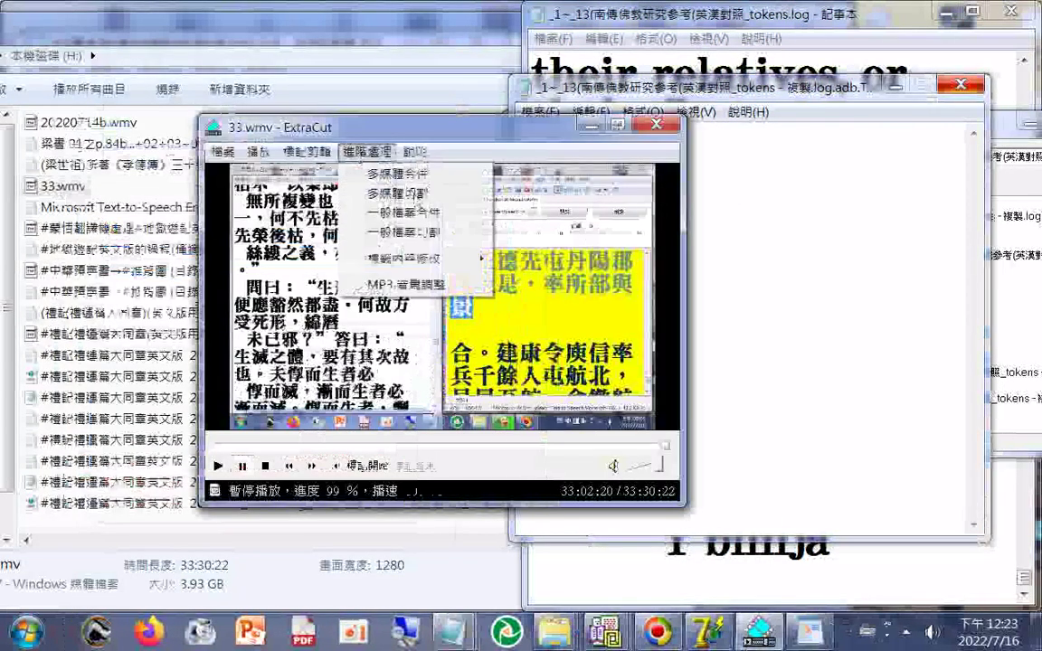
pyautogui.click(409, 170)
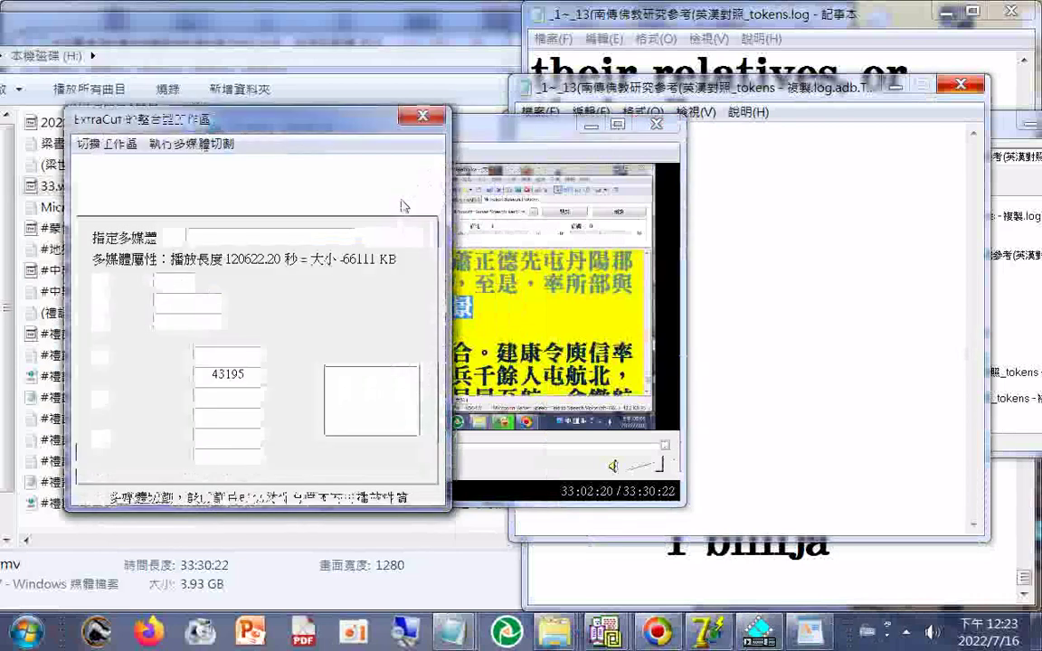
# - Set the segment to cut from H:\33.wmv to run from second 43180 to second 86375
pyautogui.click(200, 355)
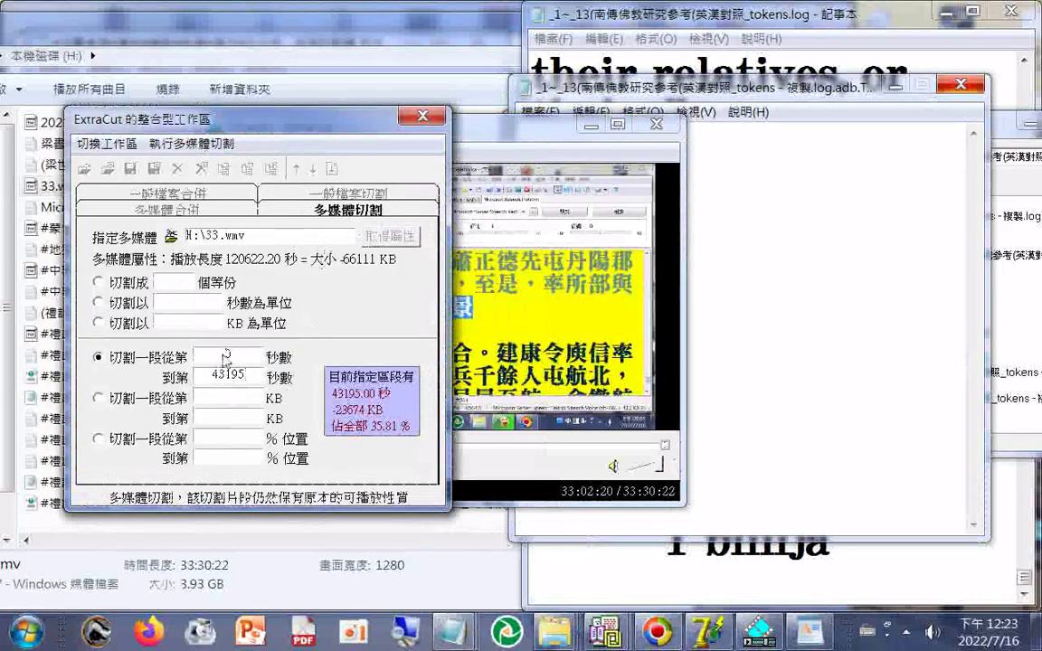
pyautogui.write('4')
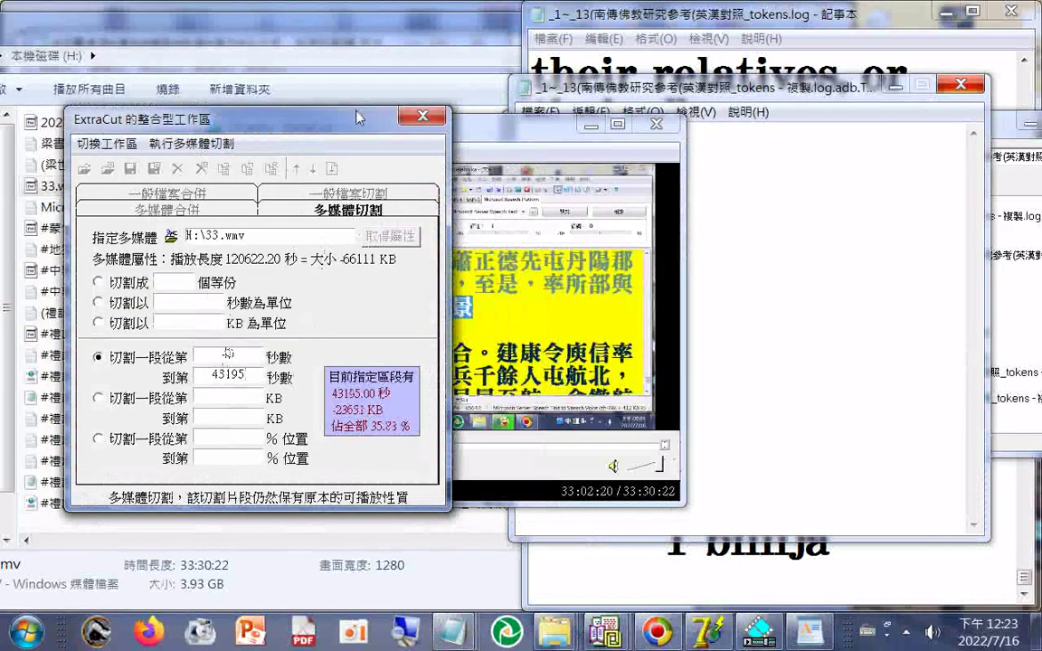
pyautogui.write('3180')
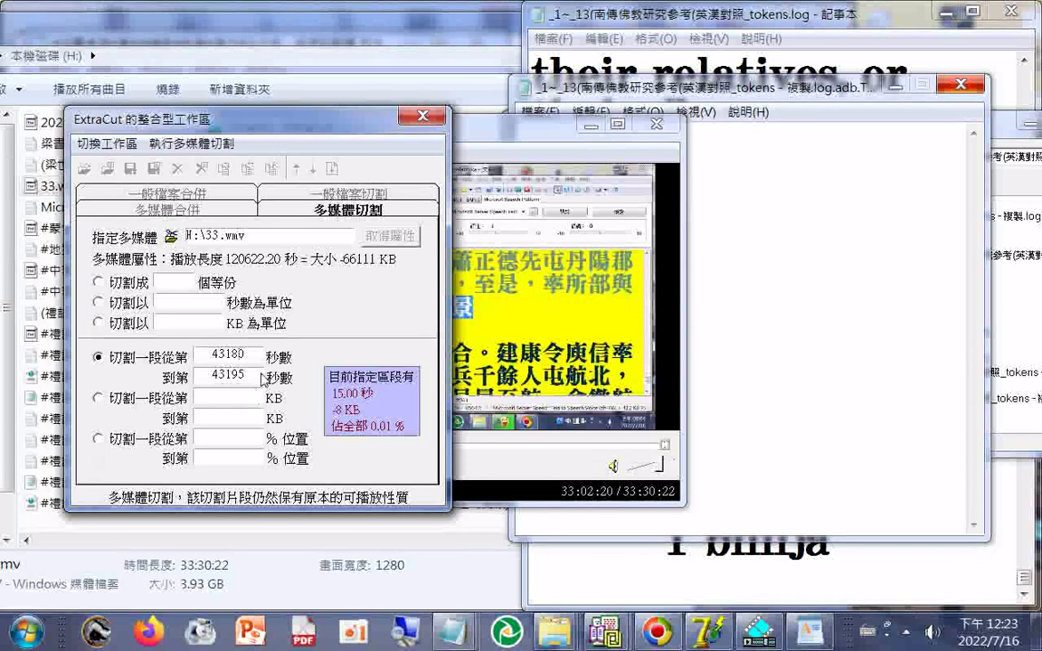
pyautogui.press('Tab')
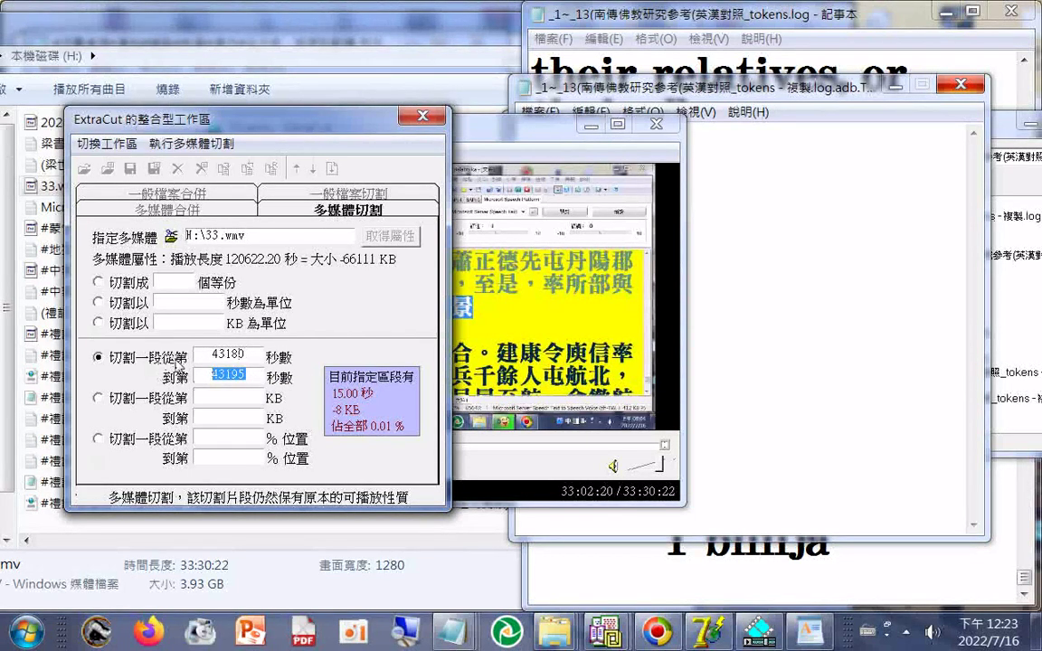
pyautogui.write('9')
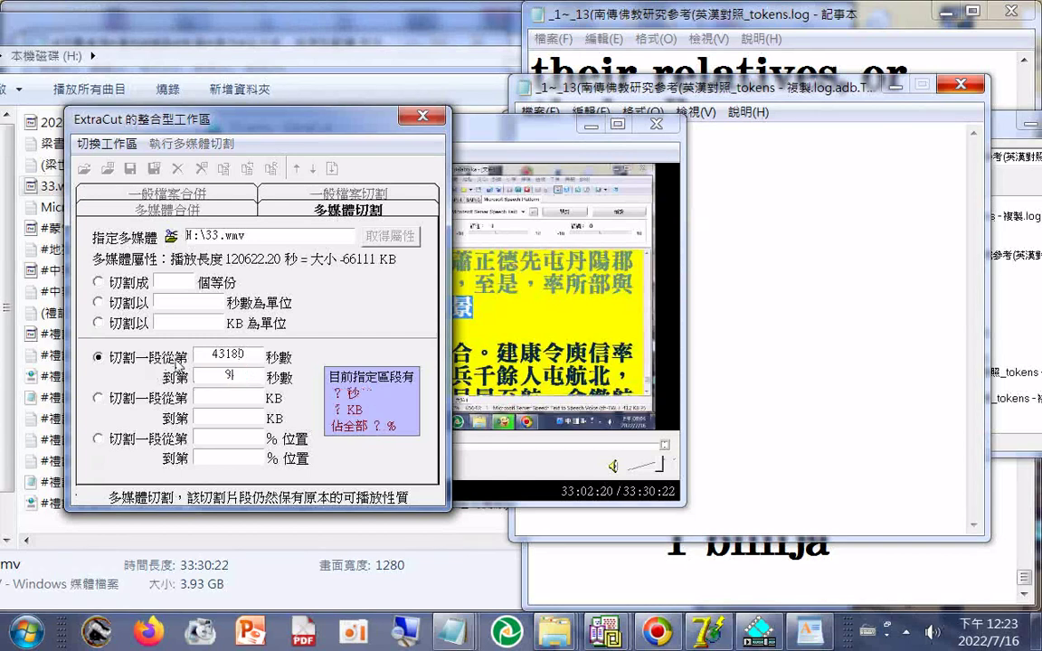
pyautogui.press('BackSpace')
pyautogui.write('860')
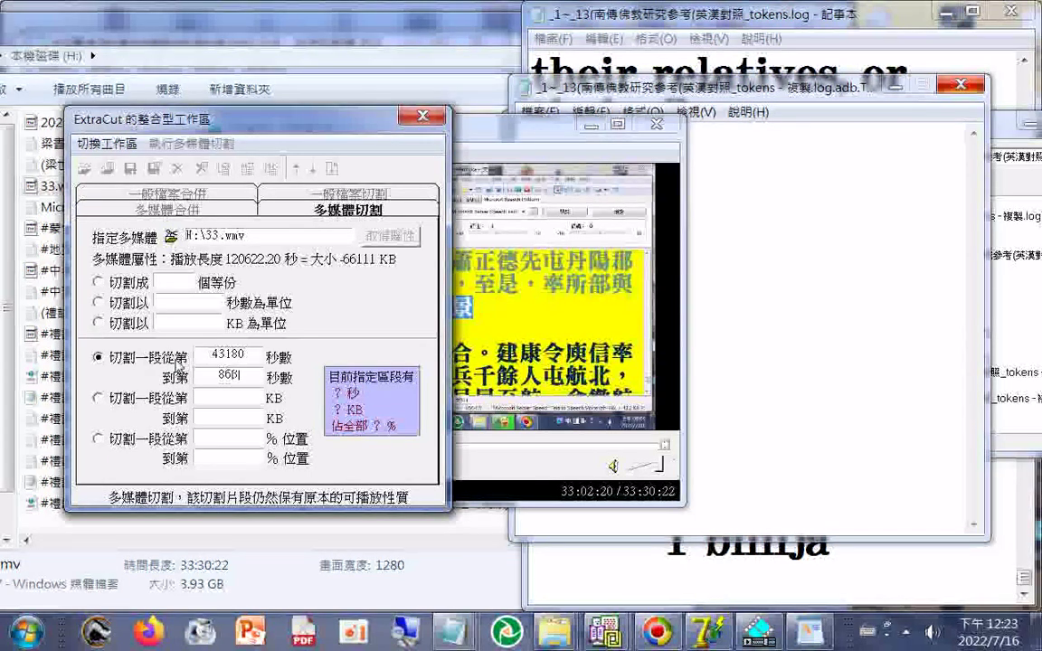
pyautogui.write('7')
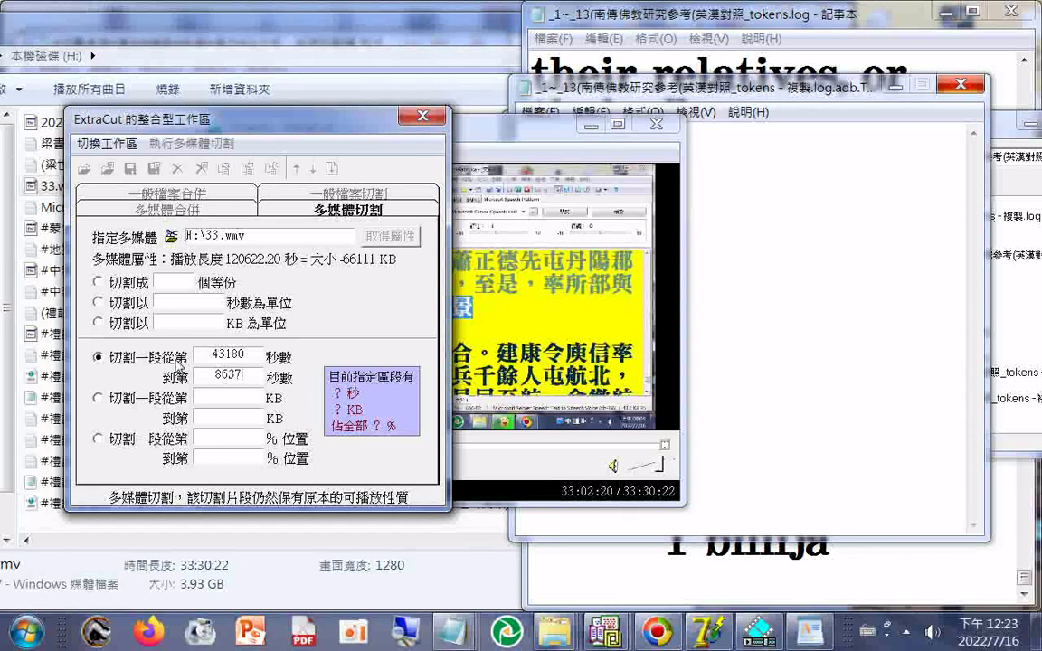
pyautogui.write('3')
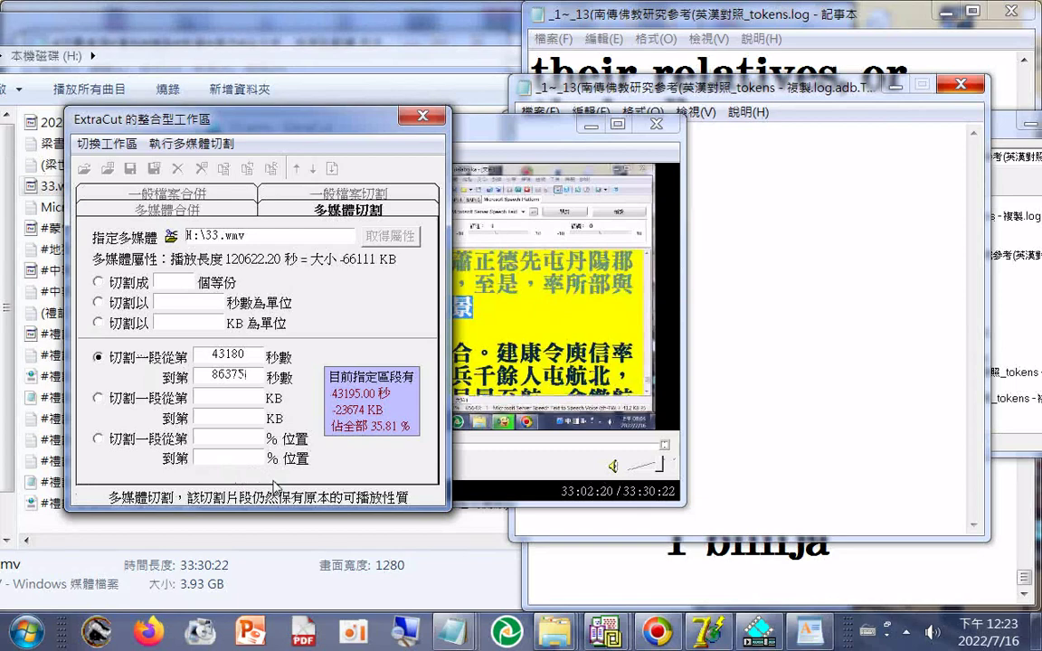
# - Note the range 86360...120622 in a new Notepad document and place its window below the ExtraCut workspace
pyautogui.click(25, 630)
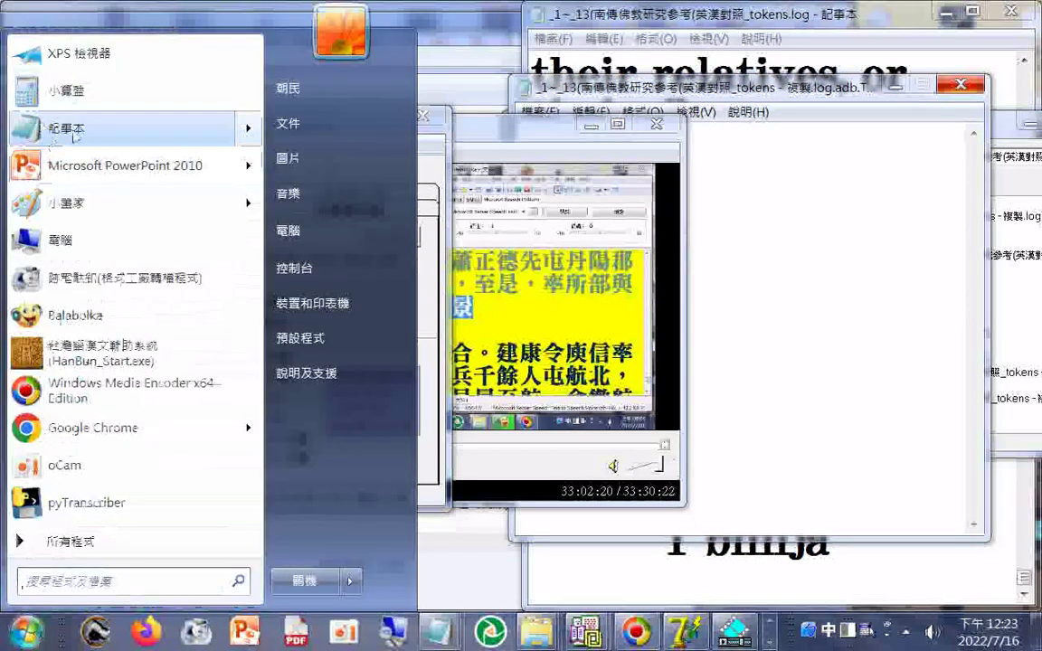
pyautogui.click(38, 128)
pyautogui.moveTo(598, 179); pyautogui.dragTo(576, 412)
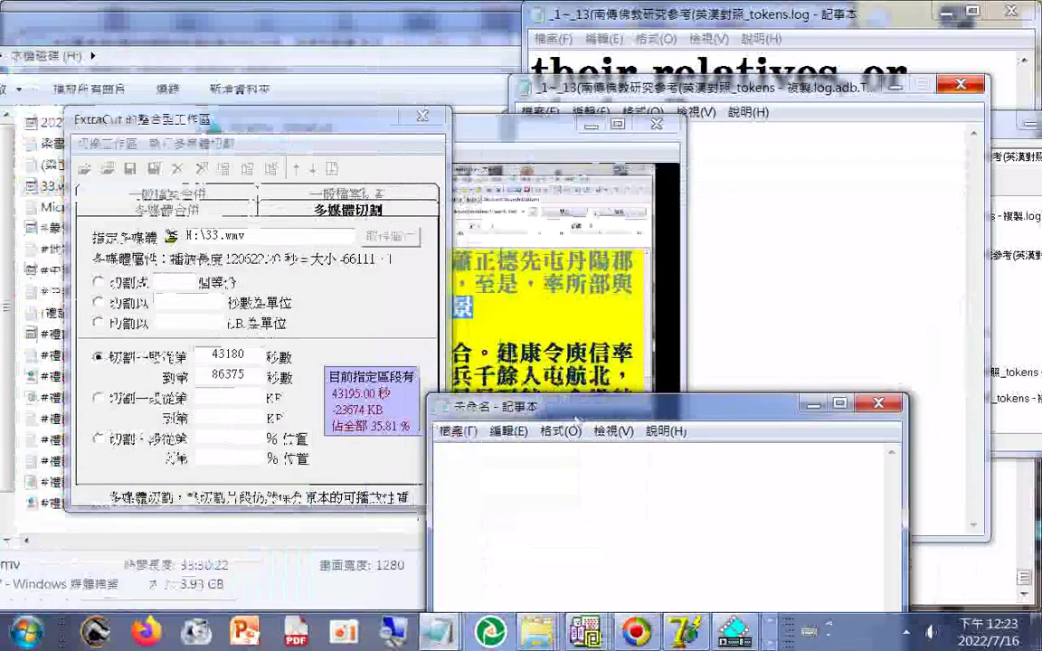
pyautogui.write('7')
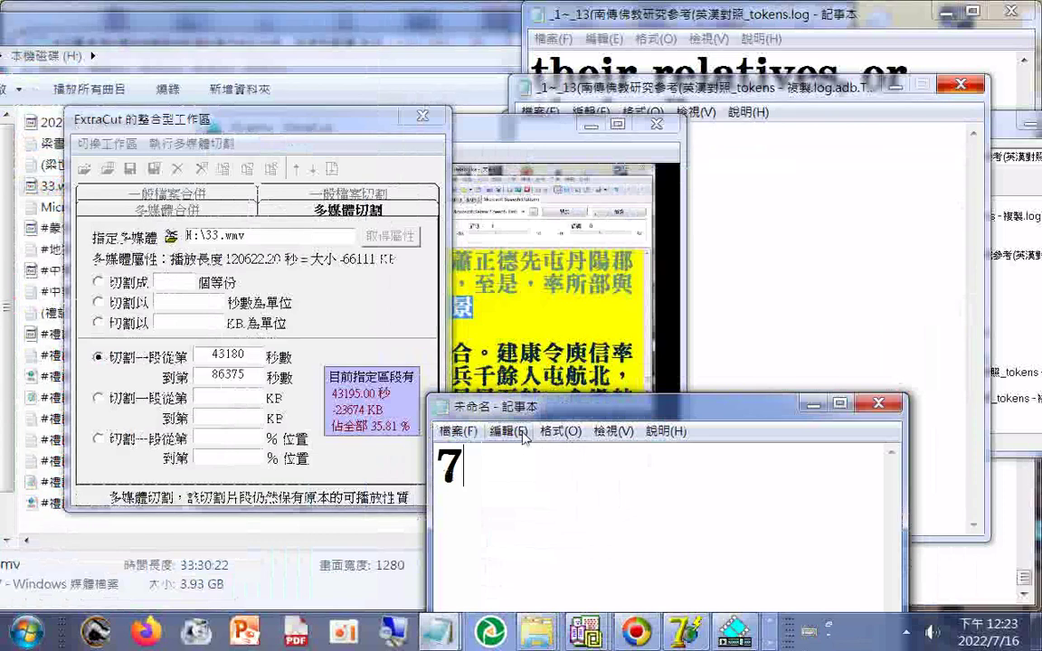
pyautogui.press('BackSpace')
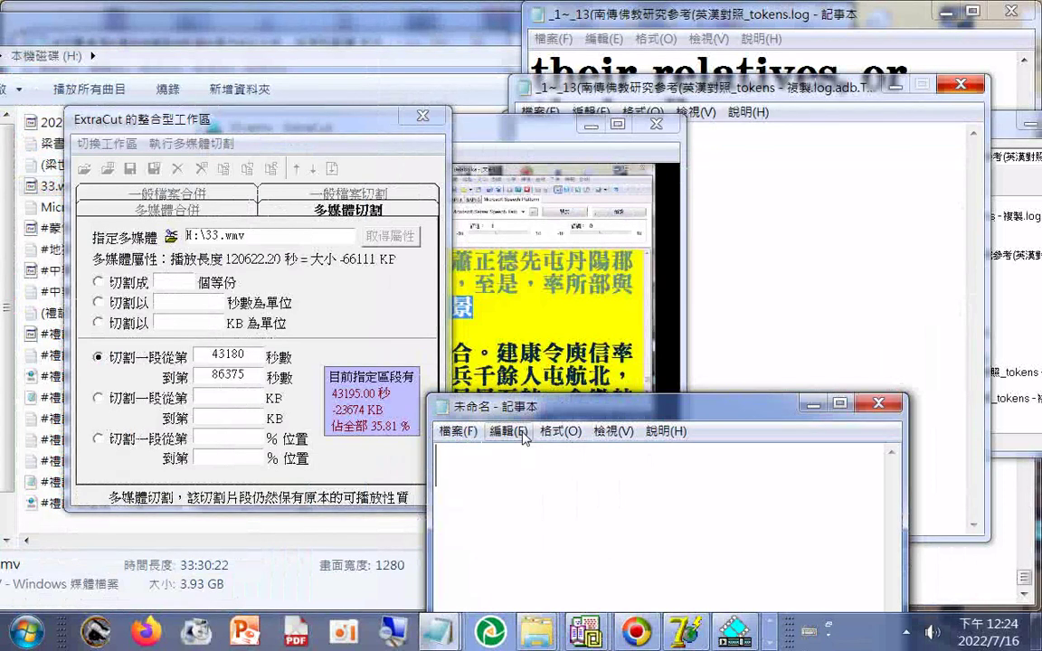
pyautogui.write('8637')
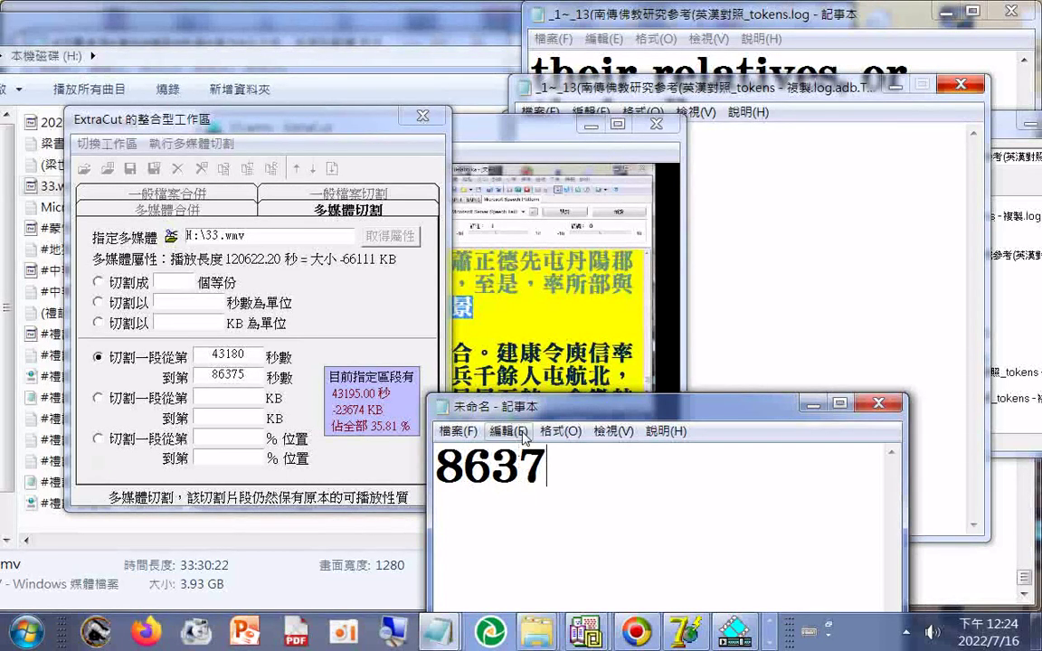
pyautogui.press('BackSpace')
pyautogui.write('60')
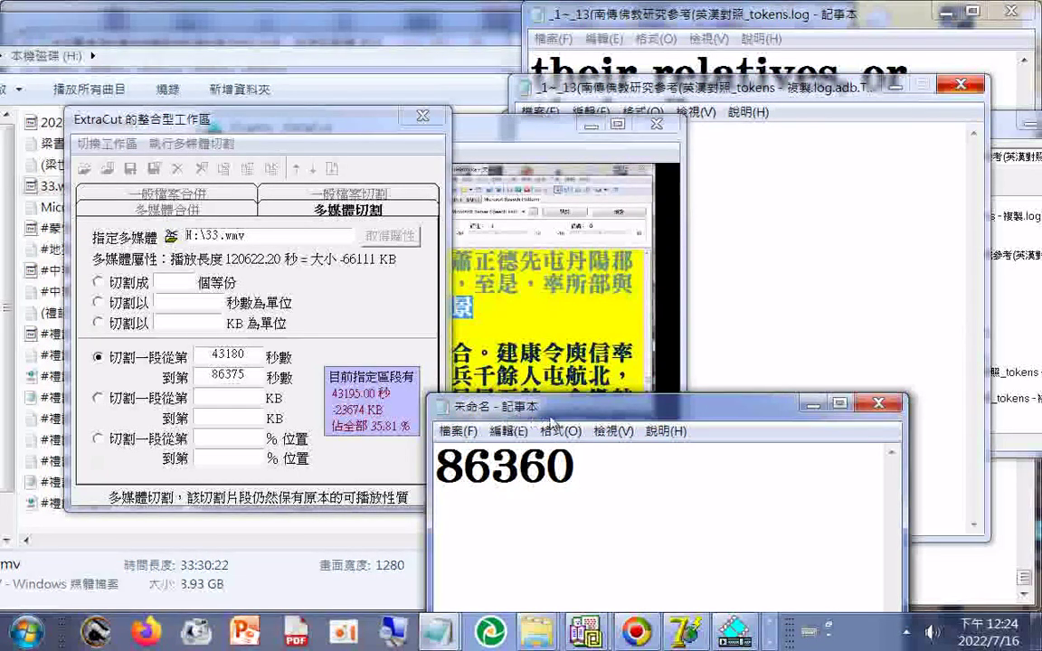
pyautogui.write('...')
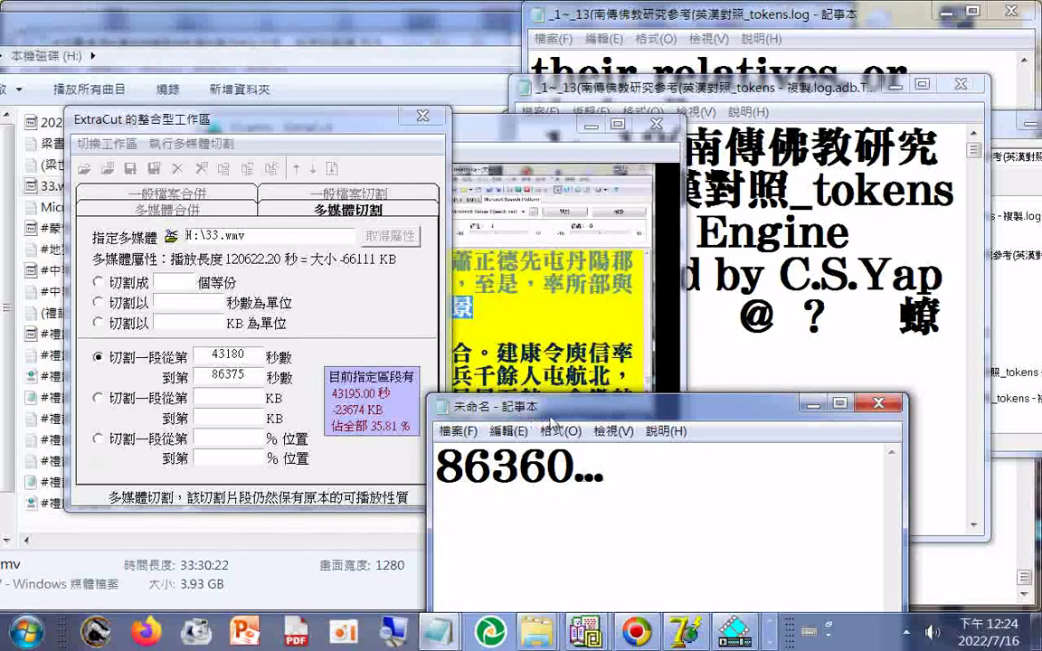
pyautogui.write('1206')
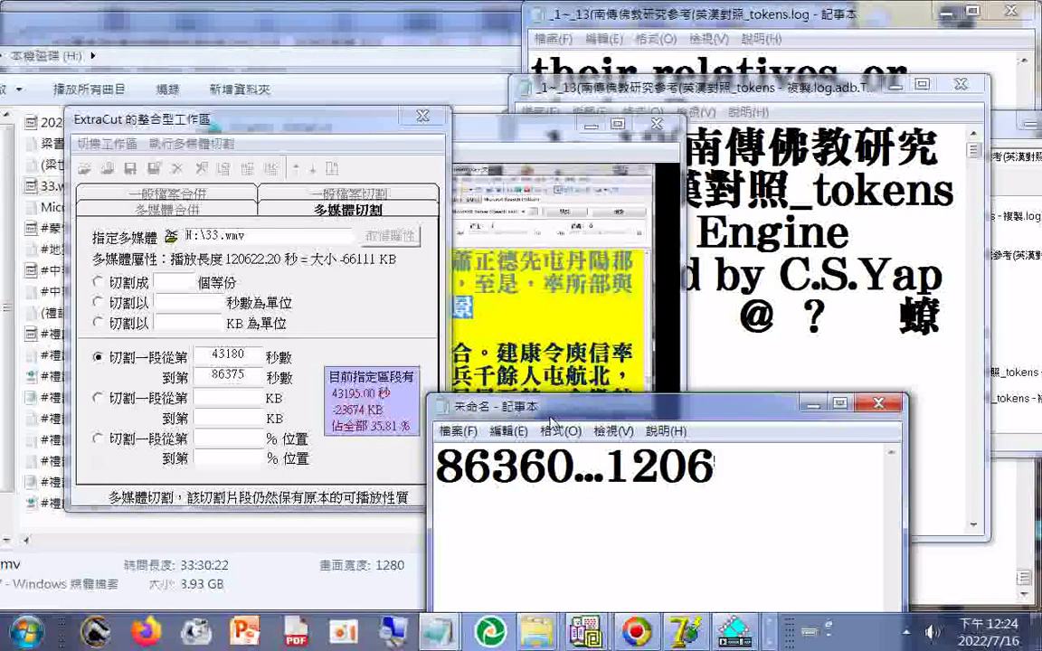
pyautogui.write('22')
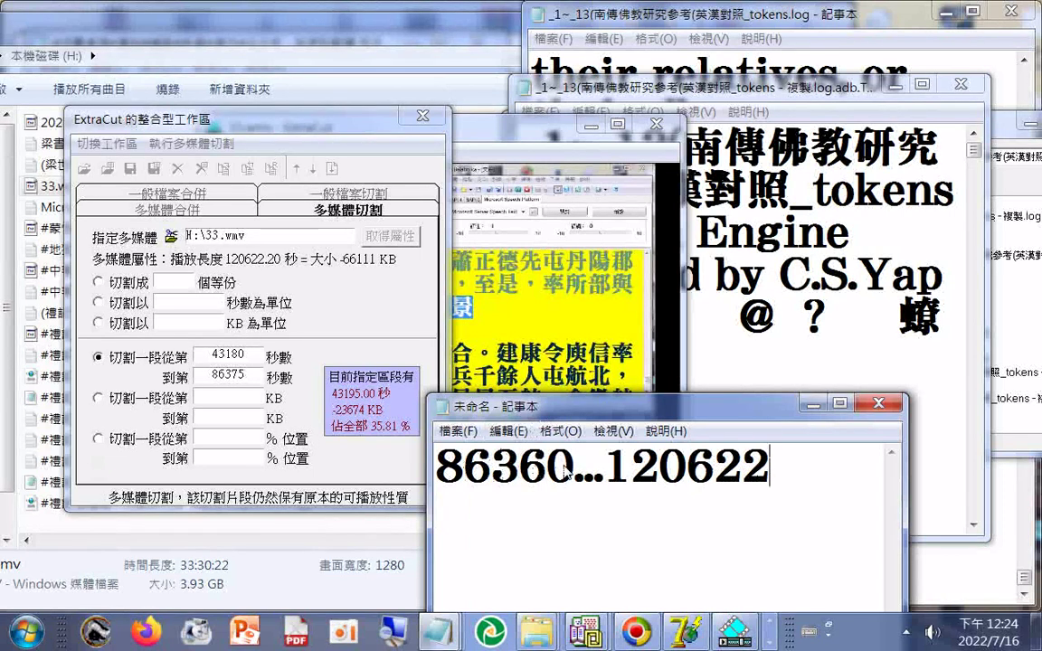
pyautogui.moveTo(719, 419); pyautogui.dragTo(335, 495)
pyautogui.click(274, 430)
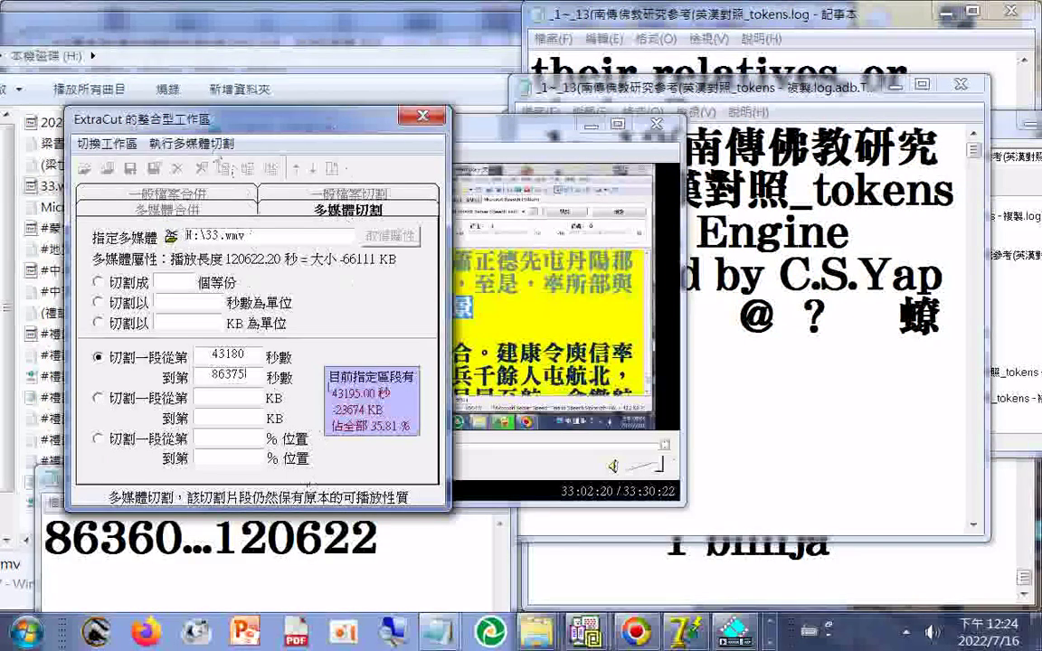
# - Run the multimedia split of 33.wmv and save the segment as 33_part02.wmv on drive H:
pyautogui.click(204, 145)
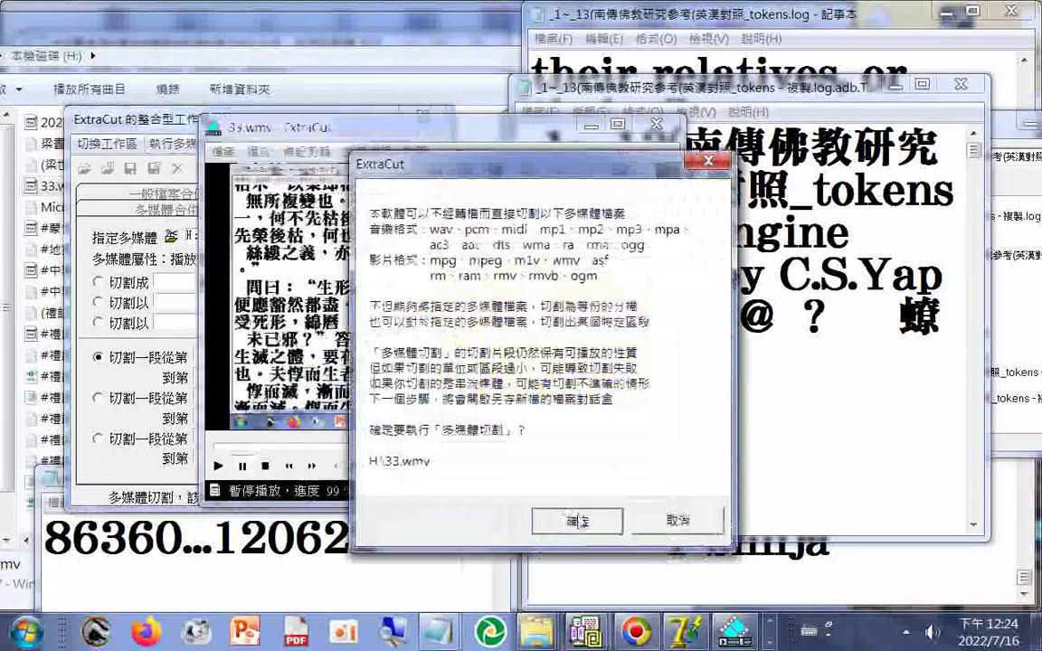
pyautogui.press('Return')
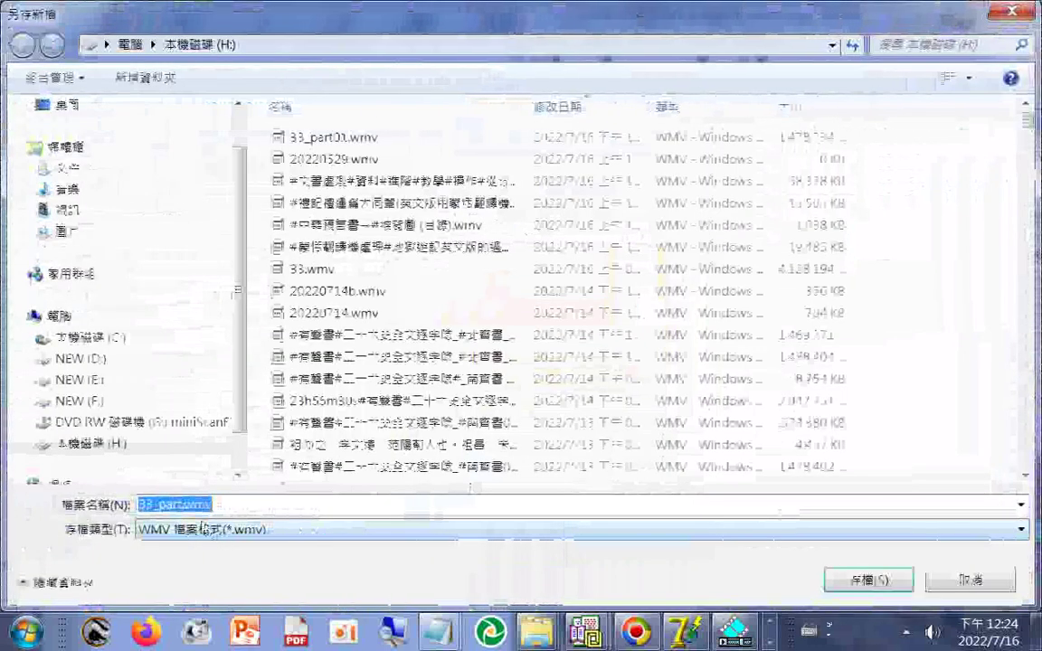
pyautogui.click(181, 507)
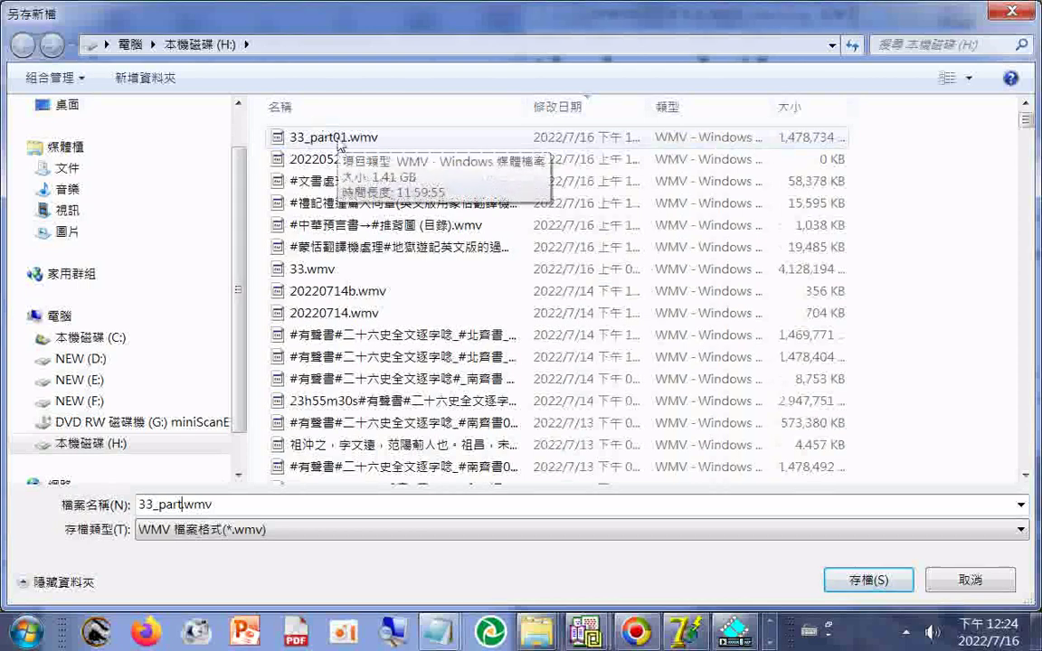
pyautogui.write('02')
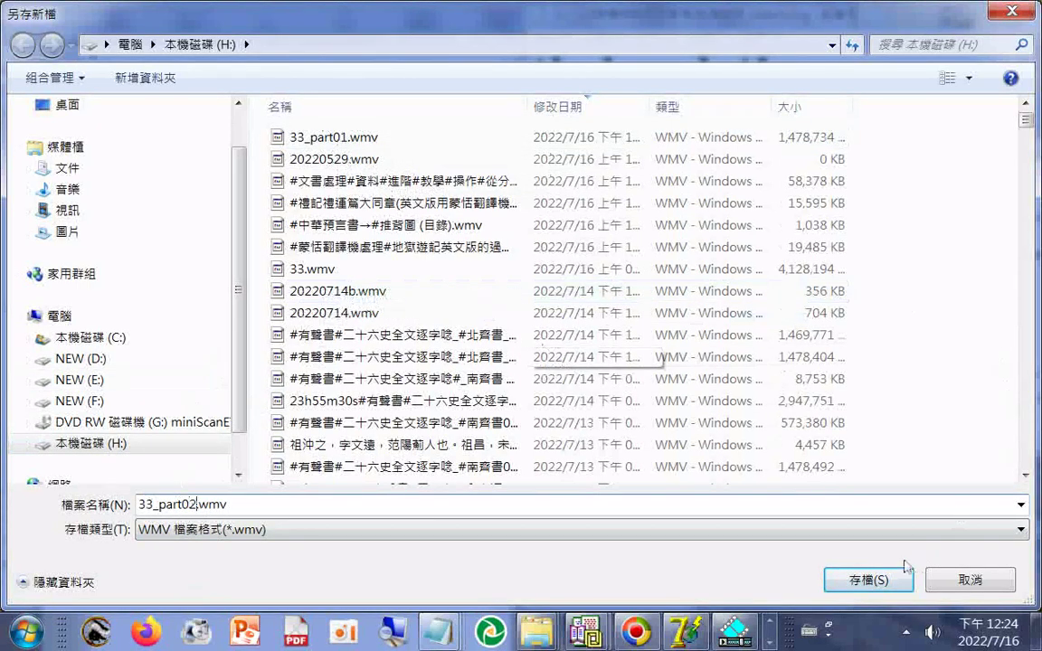
pyautogui.click(868, 583)
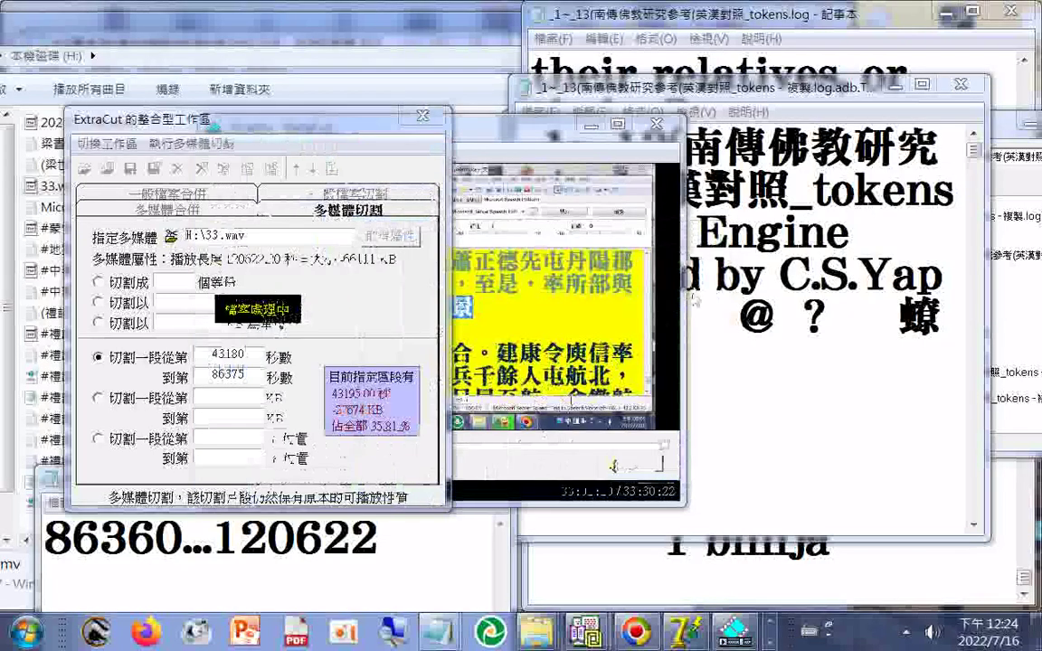
# - Look through the contents of the _tokens - 複製.log.adb.TXT file down to its end, and close it
pyautogui.scroll(-3, 841, 271)
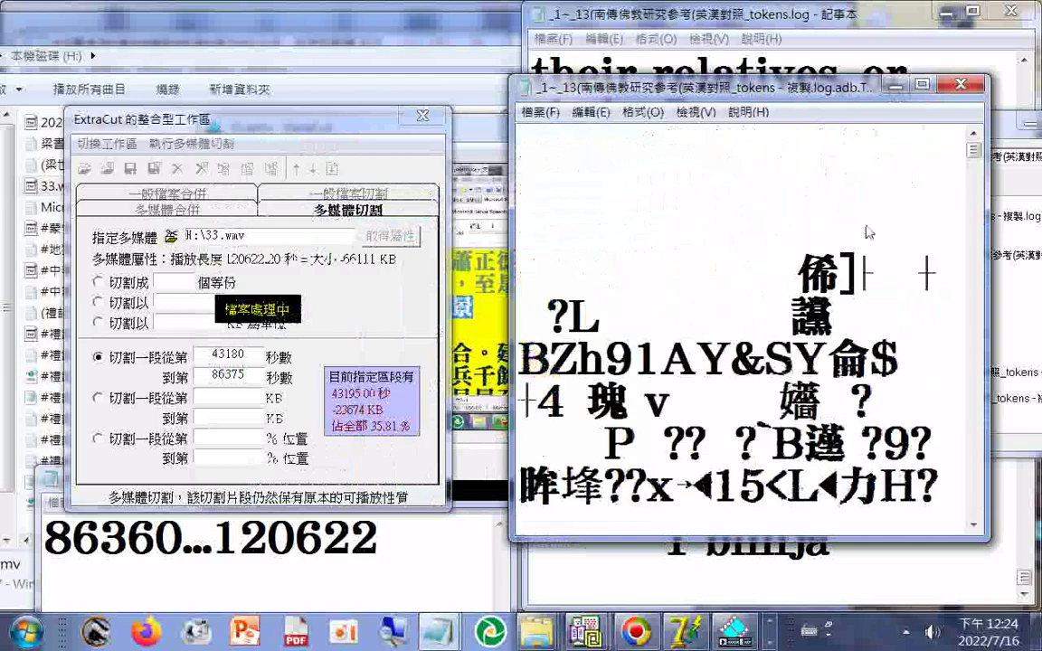
pyautogui.scroll(-8, 867, 232)
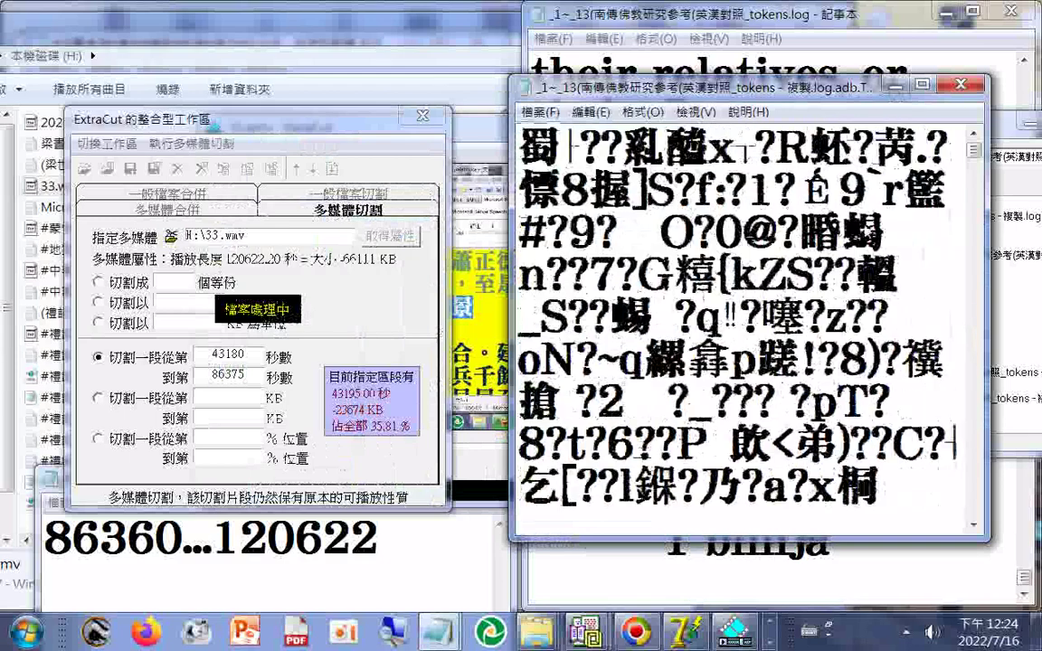
pyautogui.scroll(-5, 750, 326)
pyautogui.scroll(-6, 787, 208)
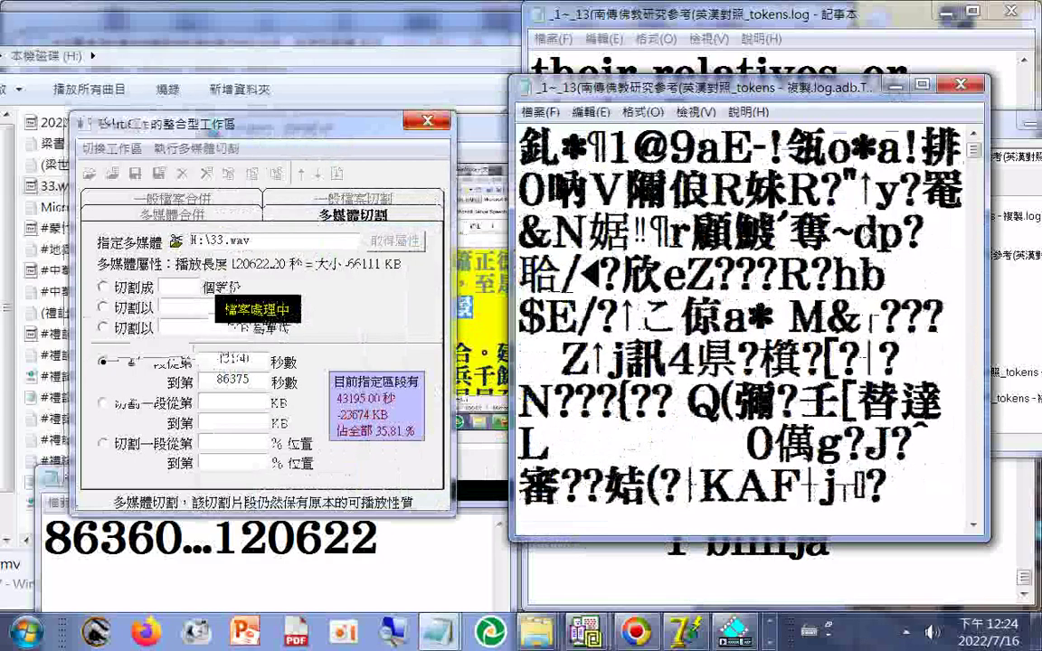
pyautogui.moveTo(973, 150); pyautogui.dragTo(974, 509)
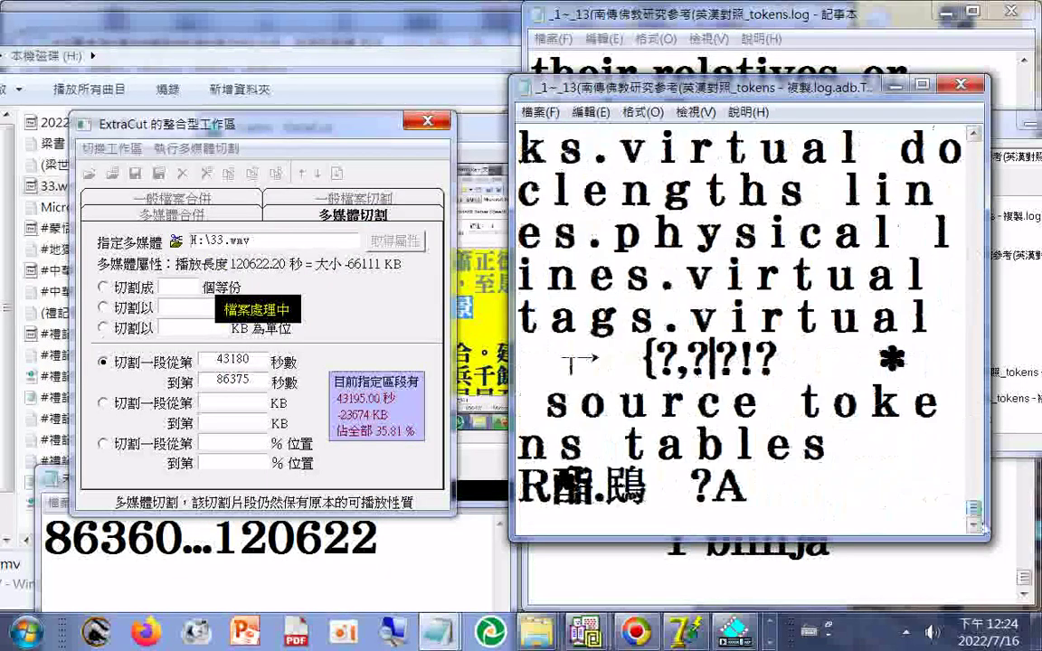
pyautogui.click(964, 86)
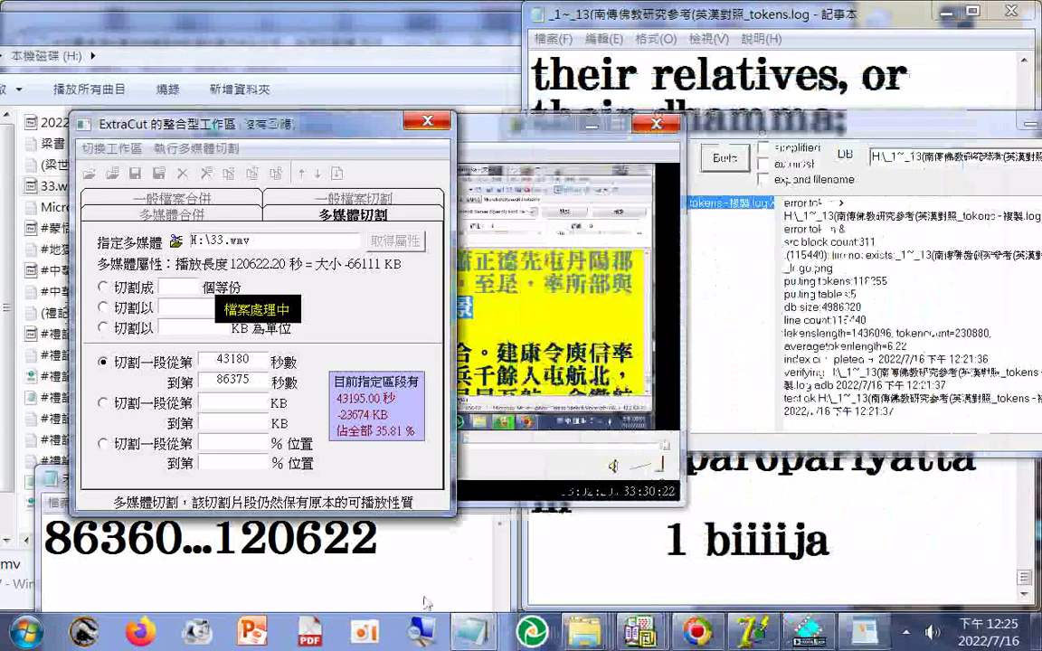
# - In the drive H: folder, remove the .TXT extension from the _tokens - 複製.log.adb.TXT file so its name ends in .adb
pyautogui.moveTo(584, 635)
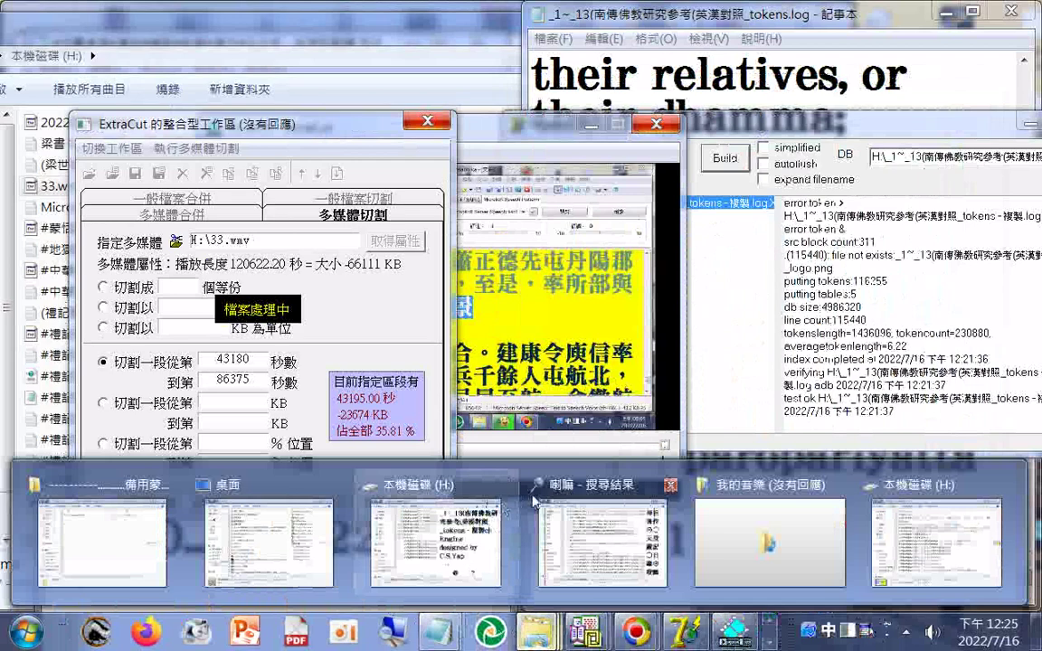
pyautogui.click(436, 538)
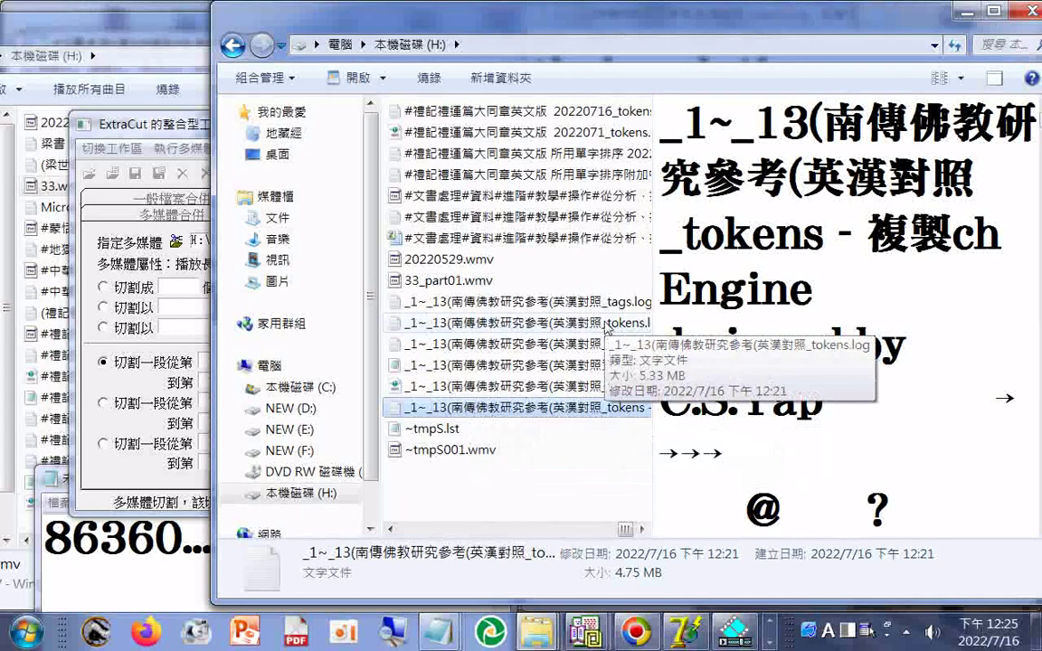
pyautogui.click(604, 323)
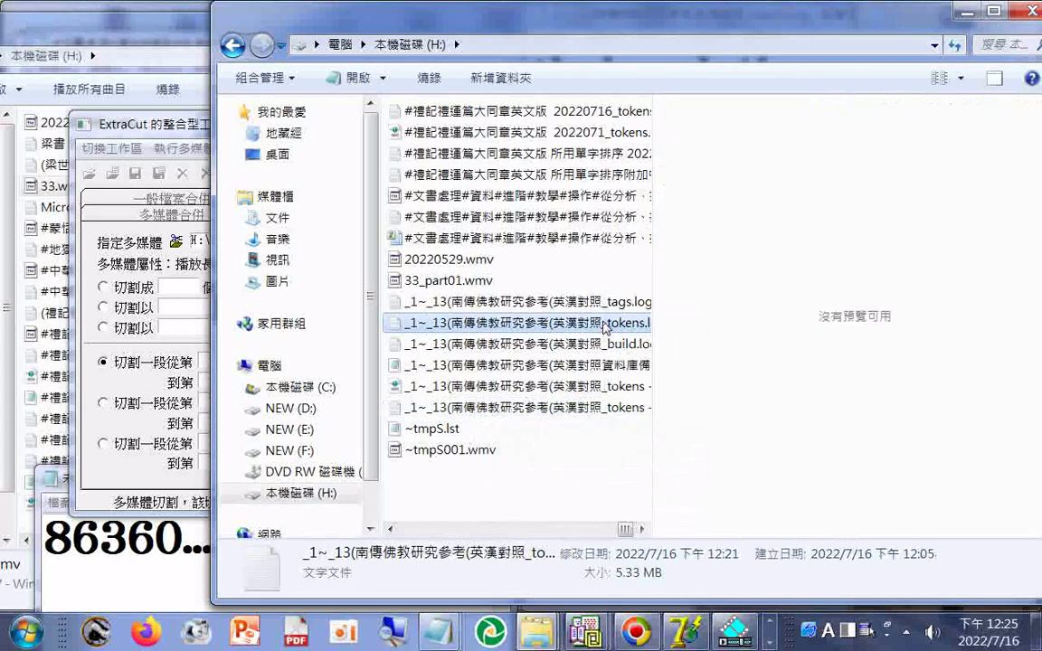
pyautogui.click(596, 409)
pyautogui.click(596, 409)
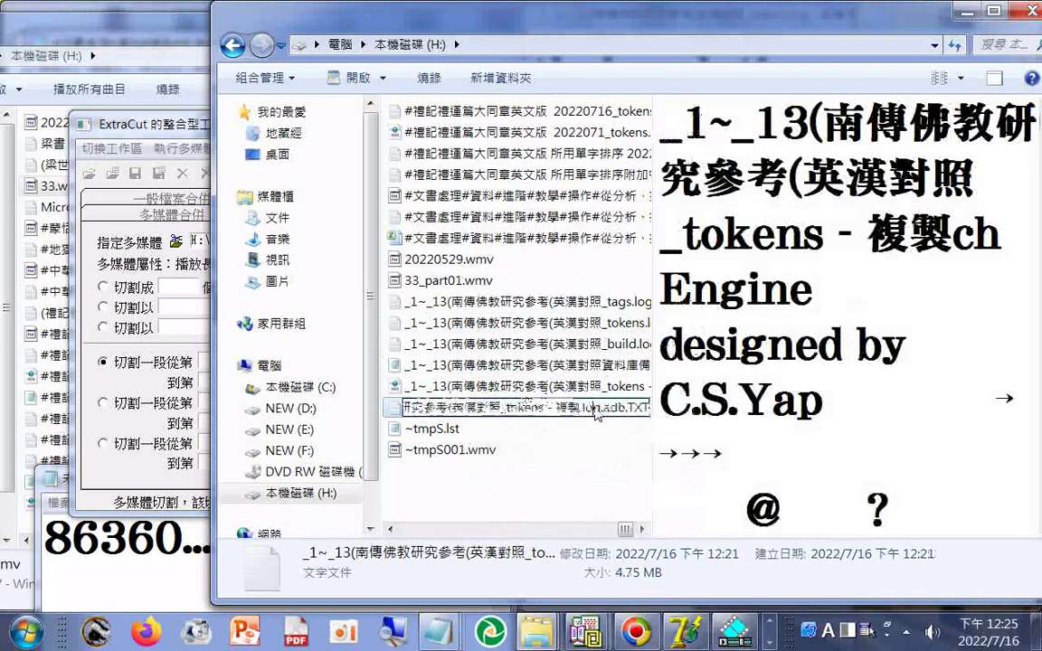
pyautogui.hotkey('shift', 'Left')
pyautogui.hotkey('shift', 'Left')
pyautogui.hotkey('shift', 'Left')
pyautogui.hotkey('shift', 'Left')
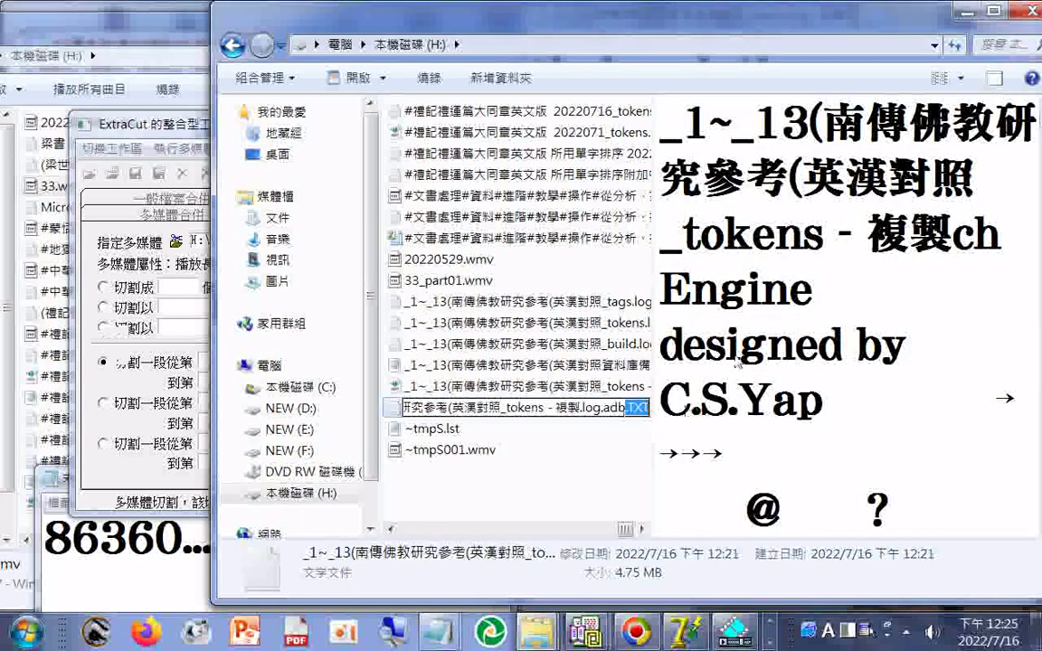
pyautogui.press('Delete')
pyautogui.press('Return')
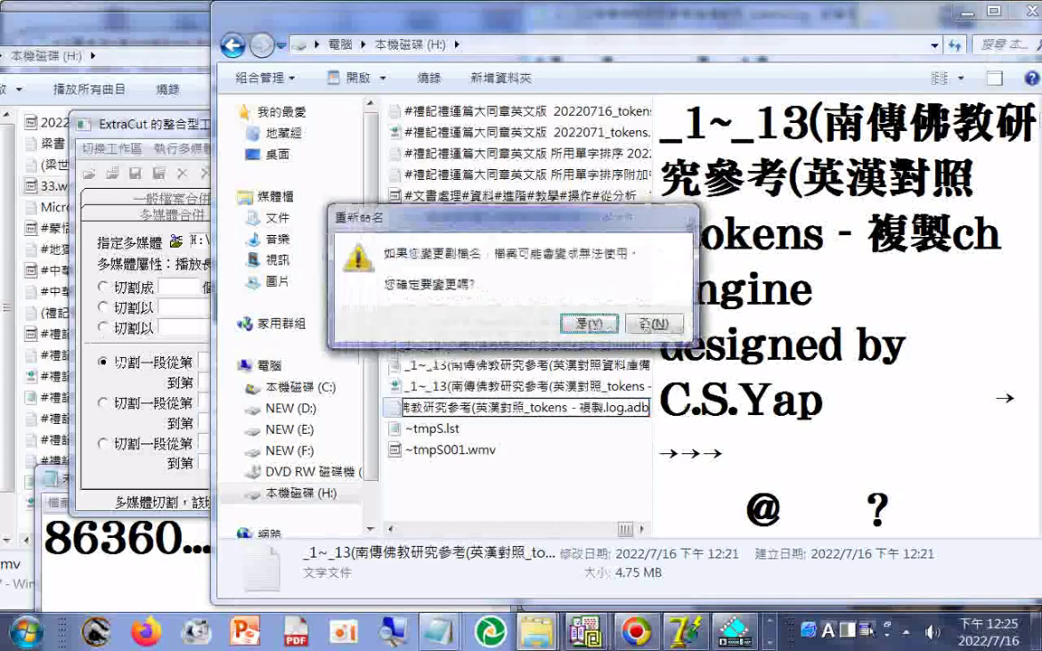
pyautogui.click(589, 323)
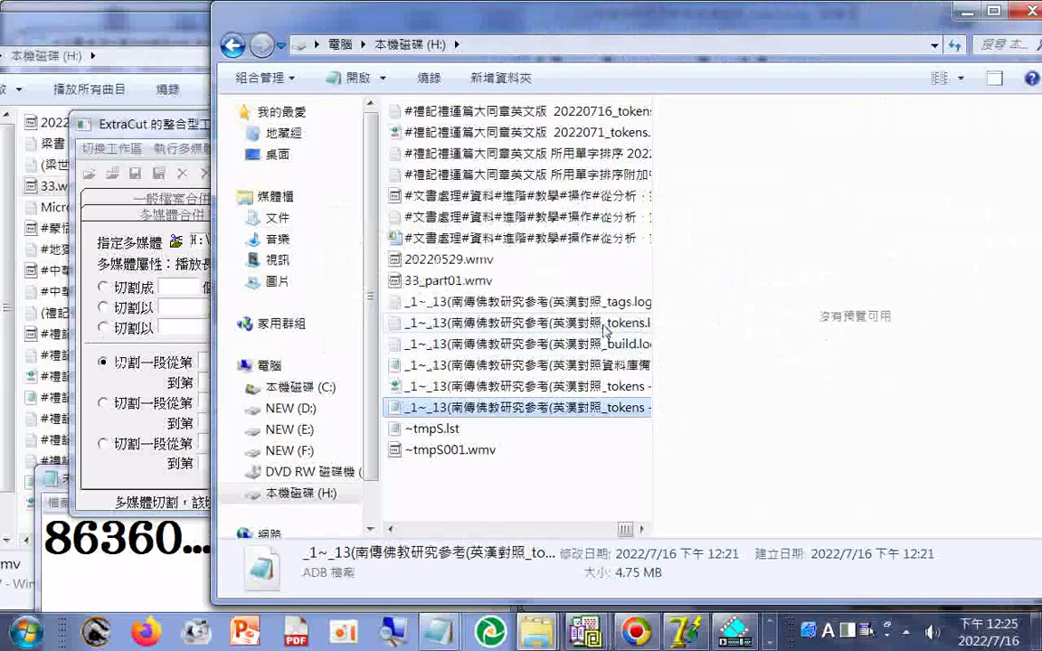
# - Bring the open _1~_13(南傳佛教研究參考(英漢對照_tokens.log document to the front and go back to the start of its token list
pyautogui.click(603, 331)
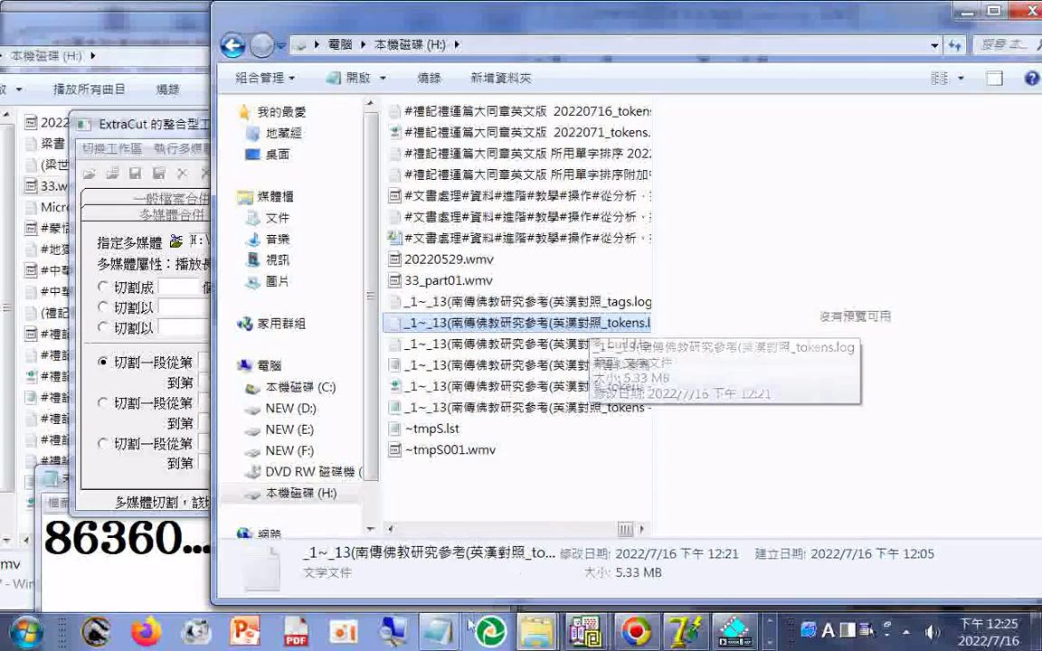
pyautogui.moveTo(442, 631)
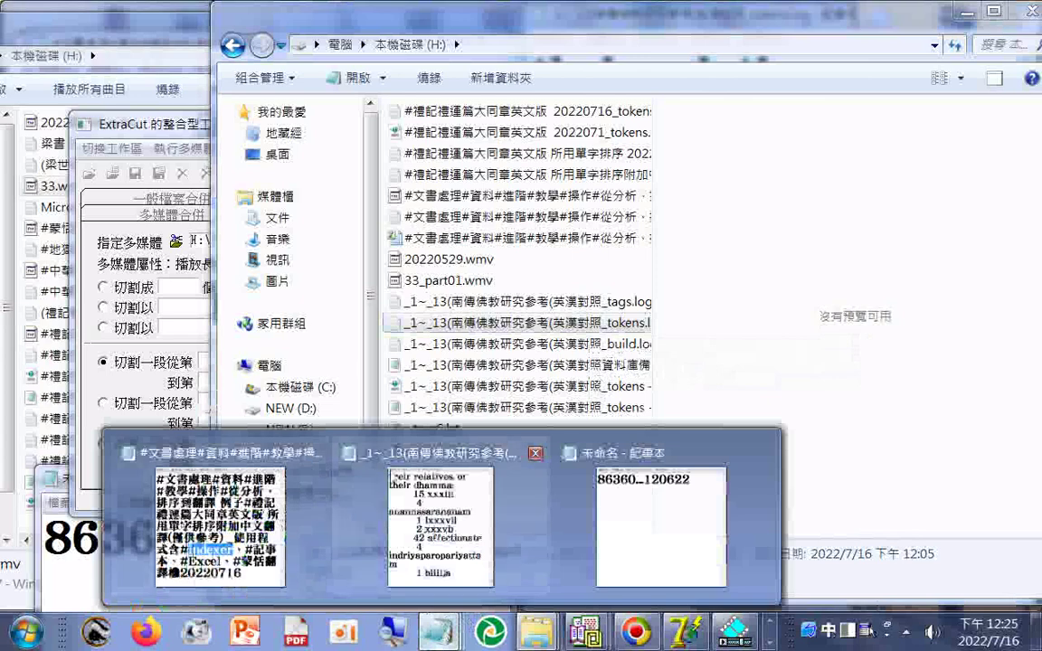
pyautogui.click(452, 458)
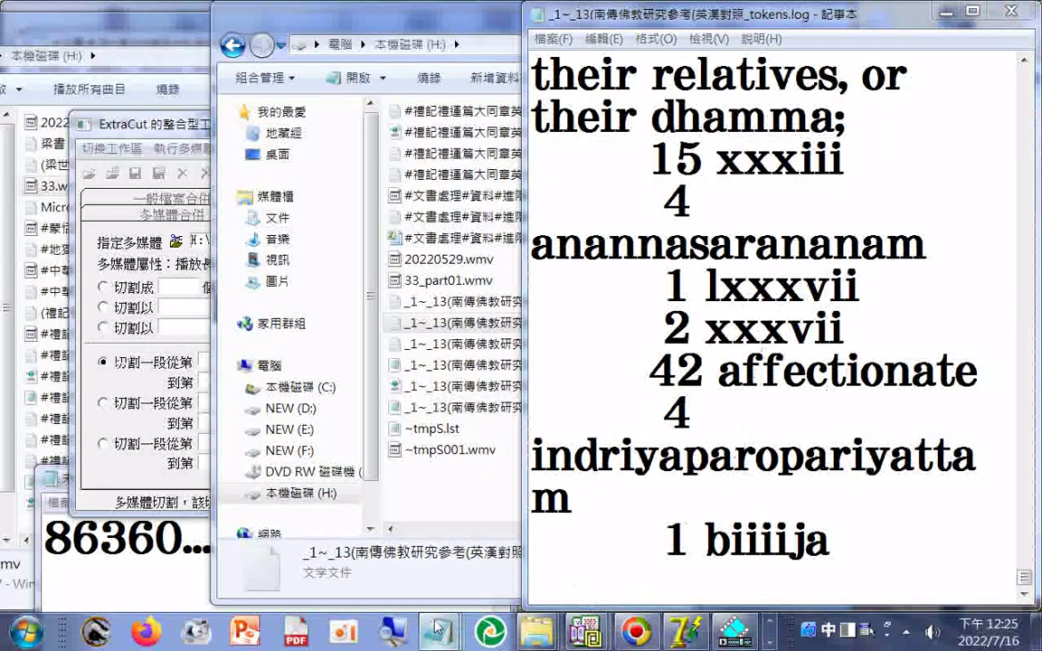
pyautogui.moveTo(441, 637)
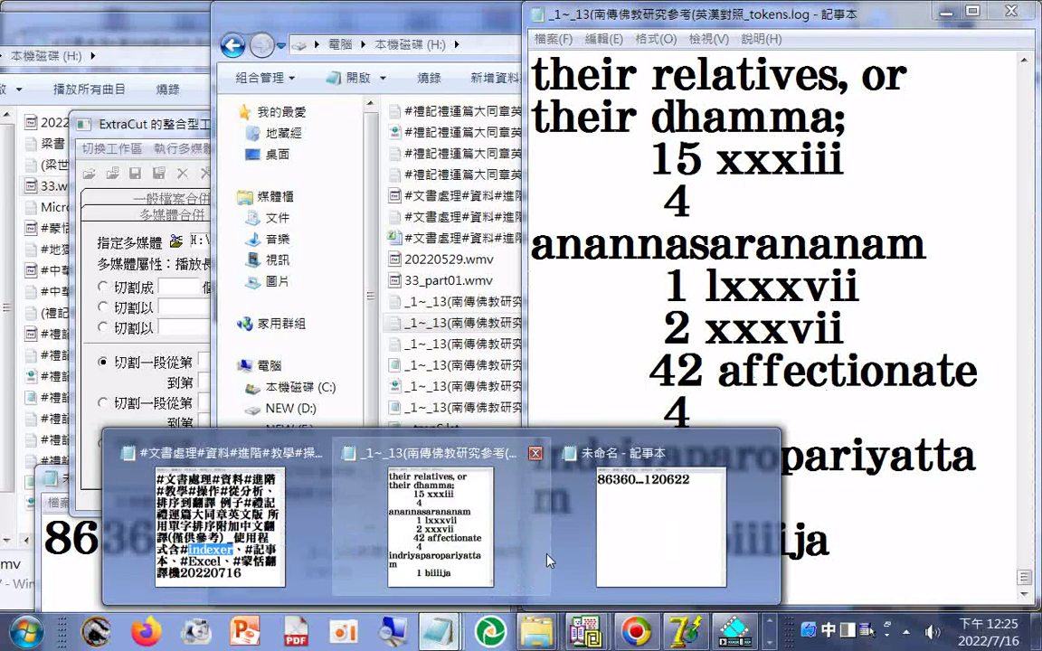
pyautogui.moveTo(548, 559)
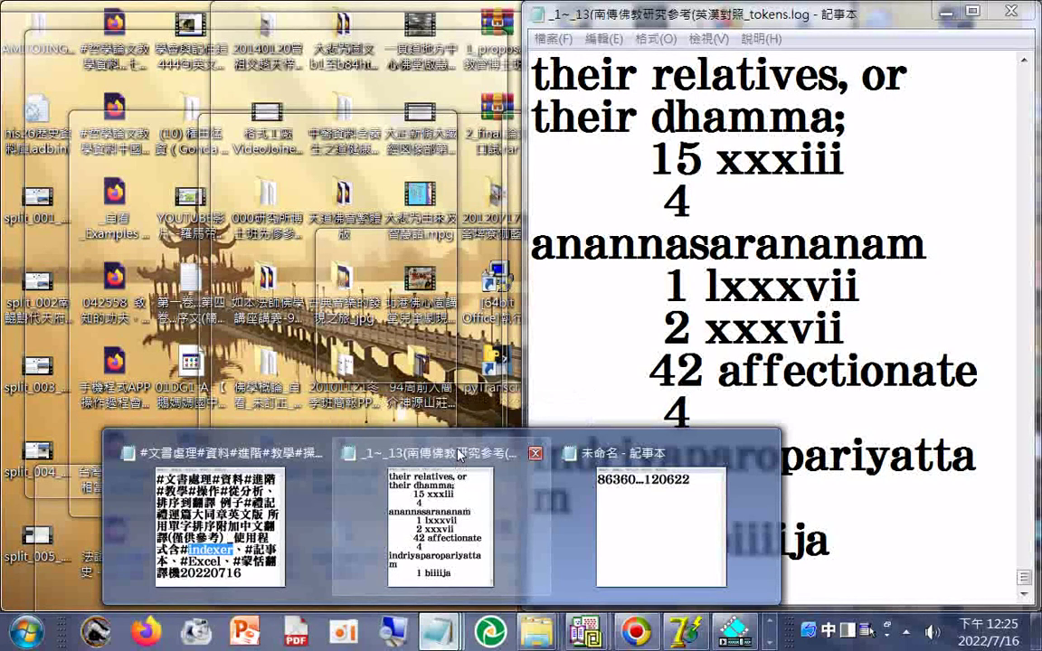
pyautogui.click(460, 454)
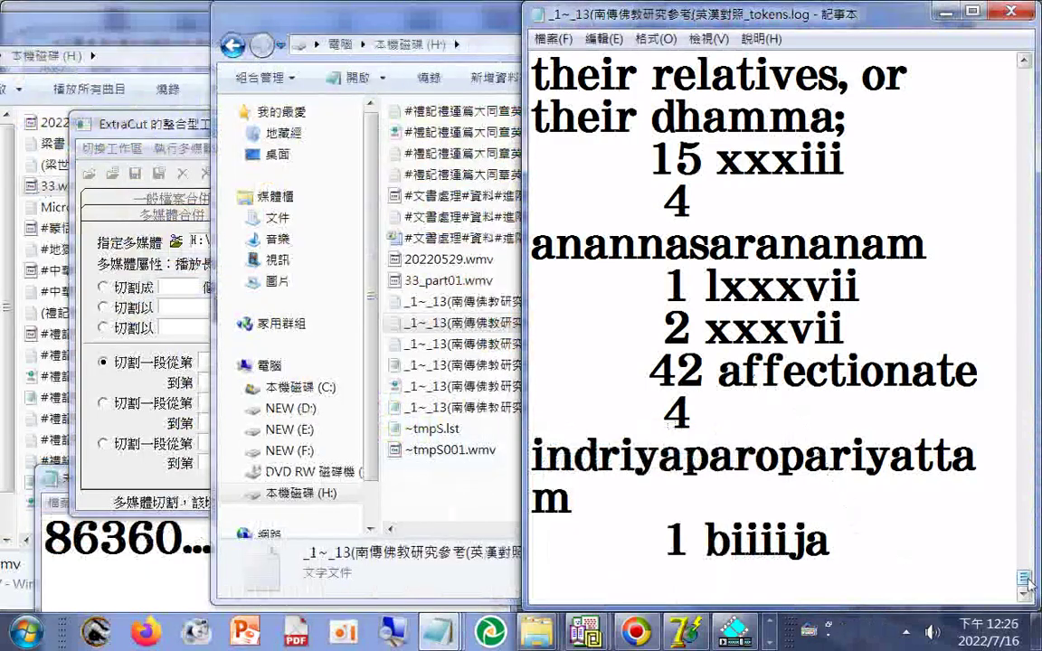
pyautogui.moveTo(1028, 583); pyautogui.dragTo(1024, 72)
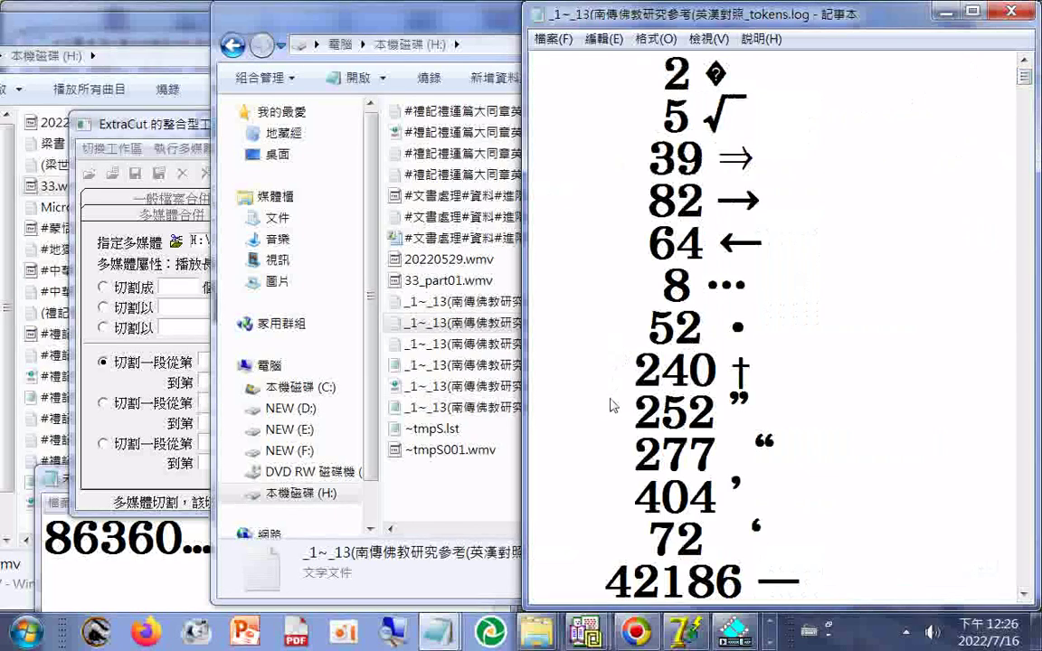
# - Start saving the _tokens.log document under another name, and open the name of the original _tokens.log file on drive H: for editing
pyautogui.click(549, 46)
pyautogui.click(573, 177)
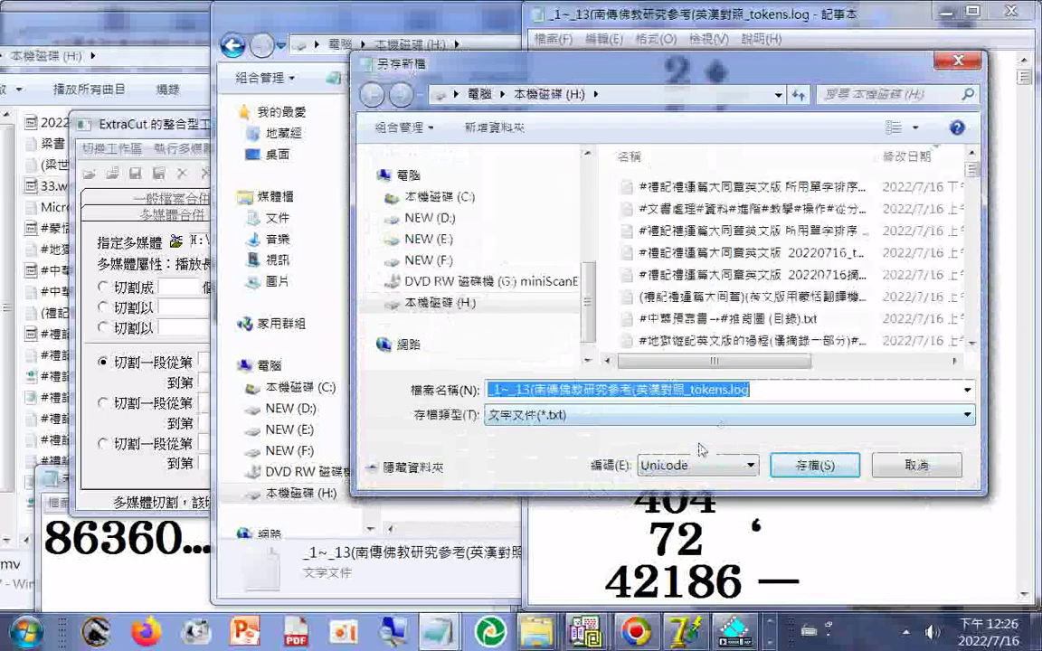
pyautogui.click(537, 631)
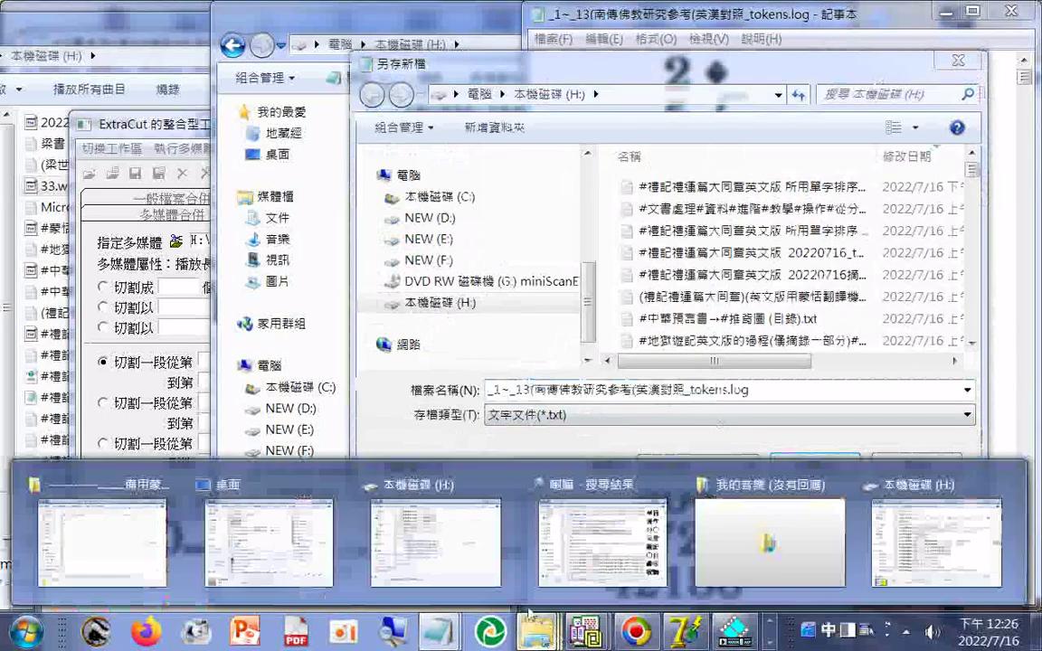
pyautogui.click(425, 534)
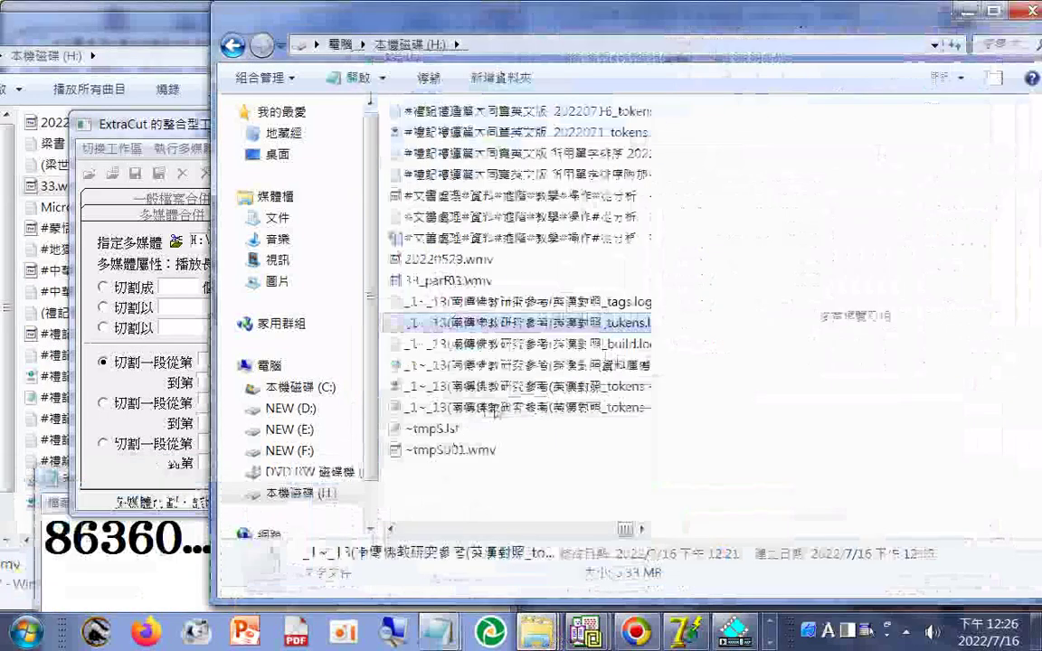
pyautogui.click(603, 326)
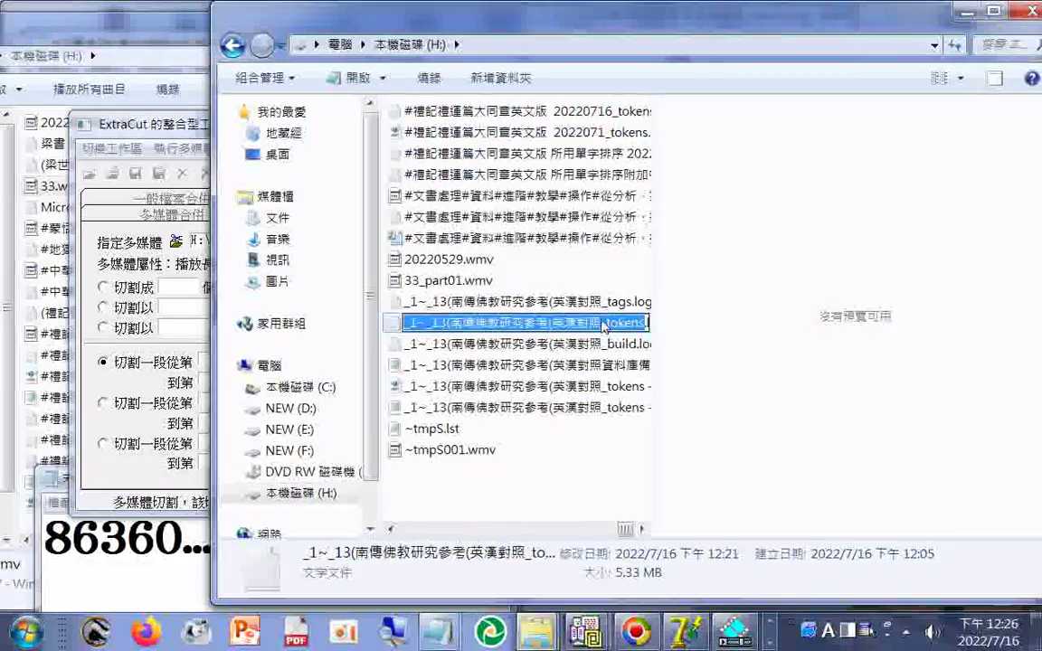
# - Rename the 5.33 MB _1~_13(南傳佛教研究參考(英漢對照_tokens.log file by appending _NEW after .log, accepting the extension change
pyautogui.click(648, 326)
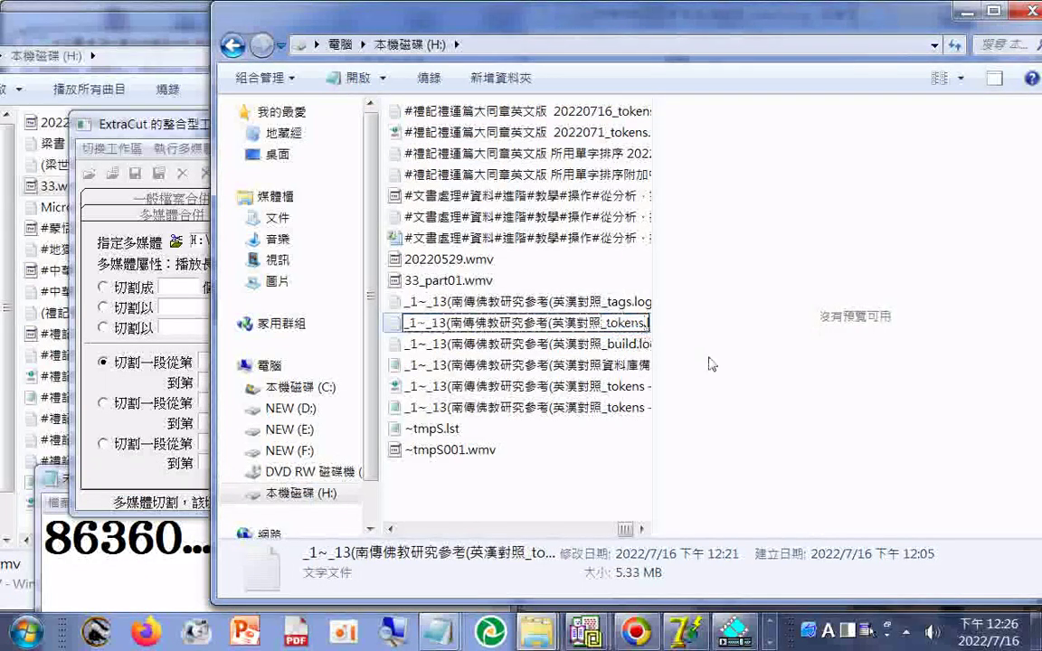
pyautogui.write('log')
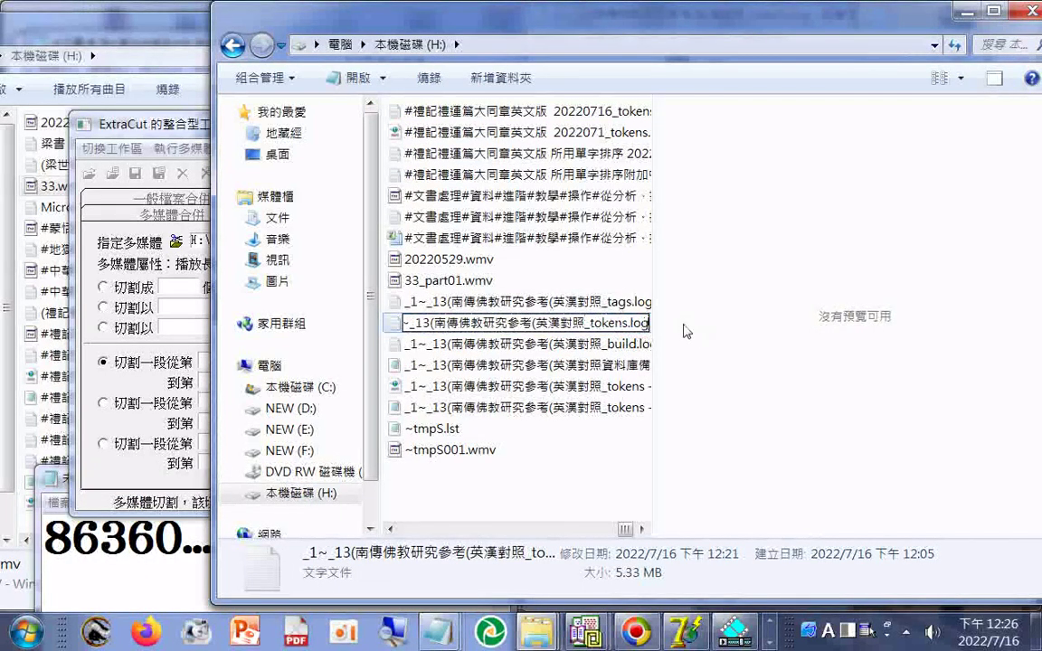
pyautogui.write('_')
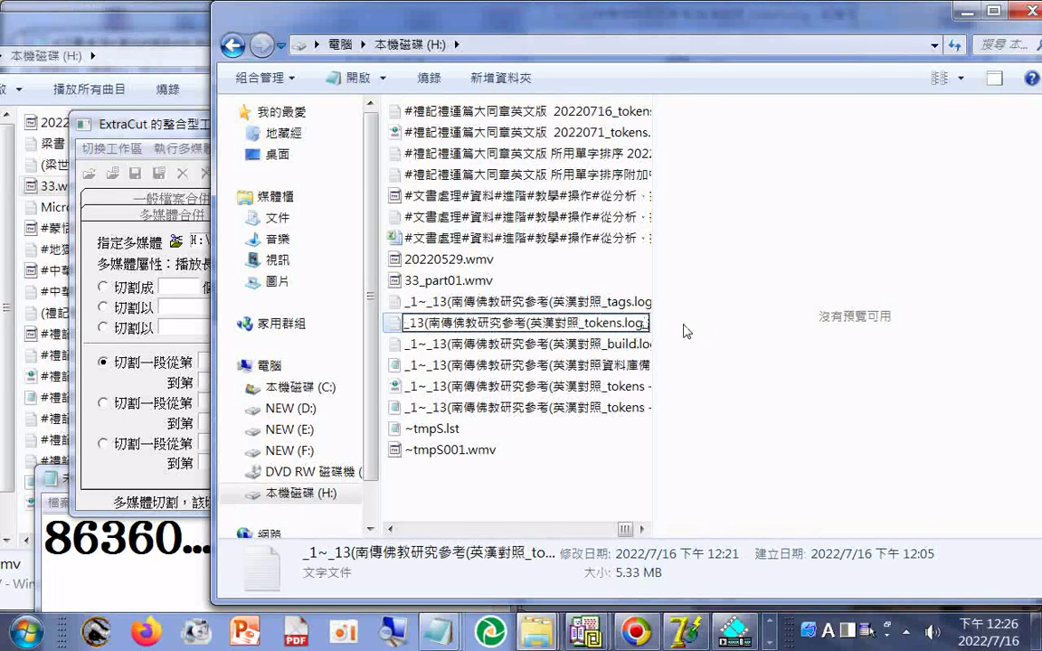
pyautogui.write('NR')
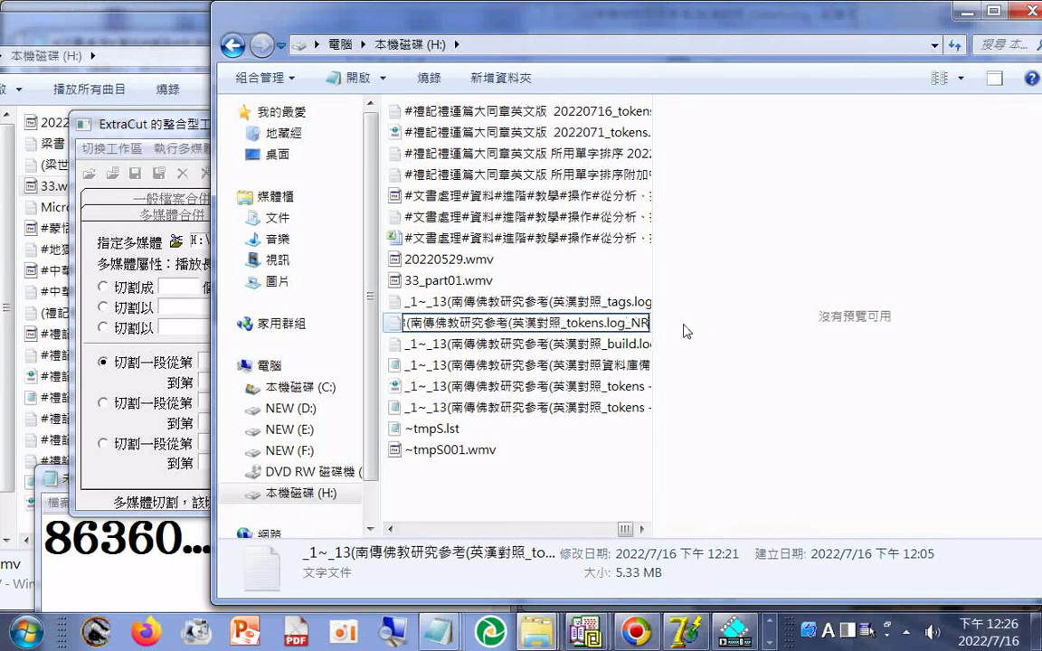
pyautogui.write('RV')
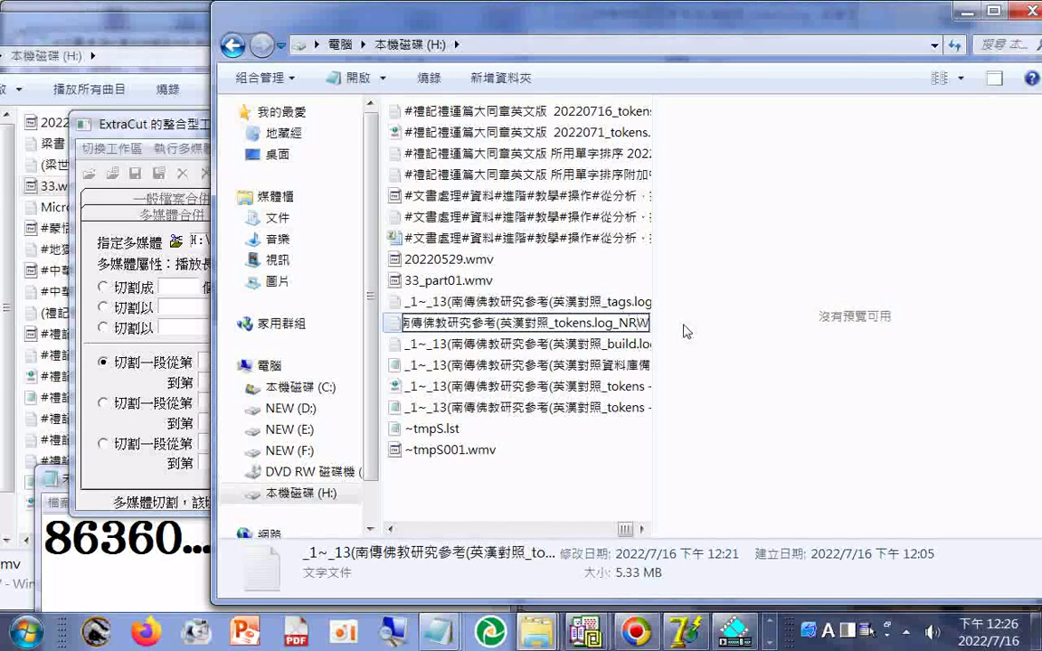
pyautogui.press('BackSpace')
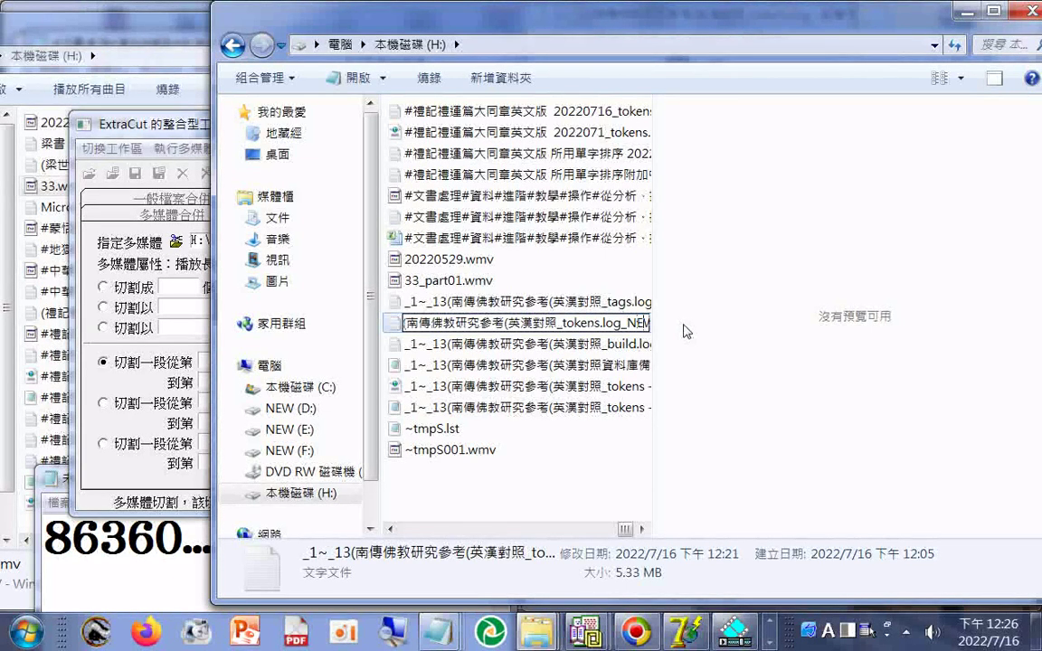
pyautogui.press('Return')
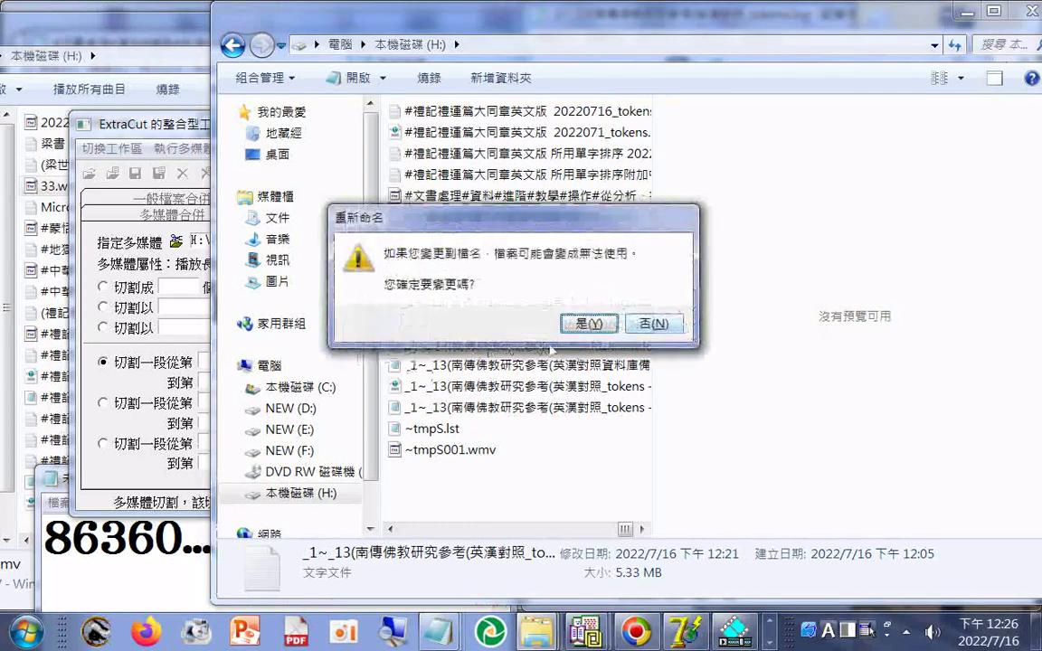
pyautogui.click(592, 325)
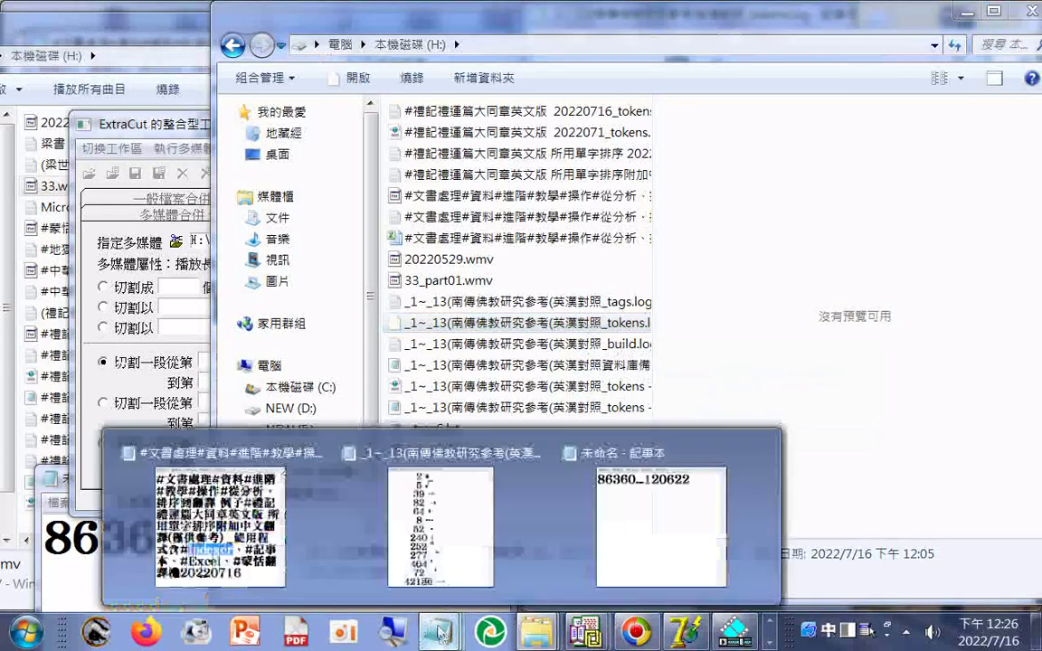
# - Save the open token list as _1~_13(南傳佛教研究參考(英漢對照_tokens.log in Unicode on drive H:, and compare its size with the renamed _NEW file
pyautogui.click(452, 516)
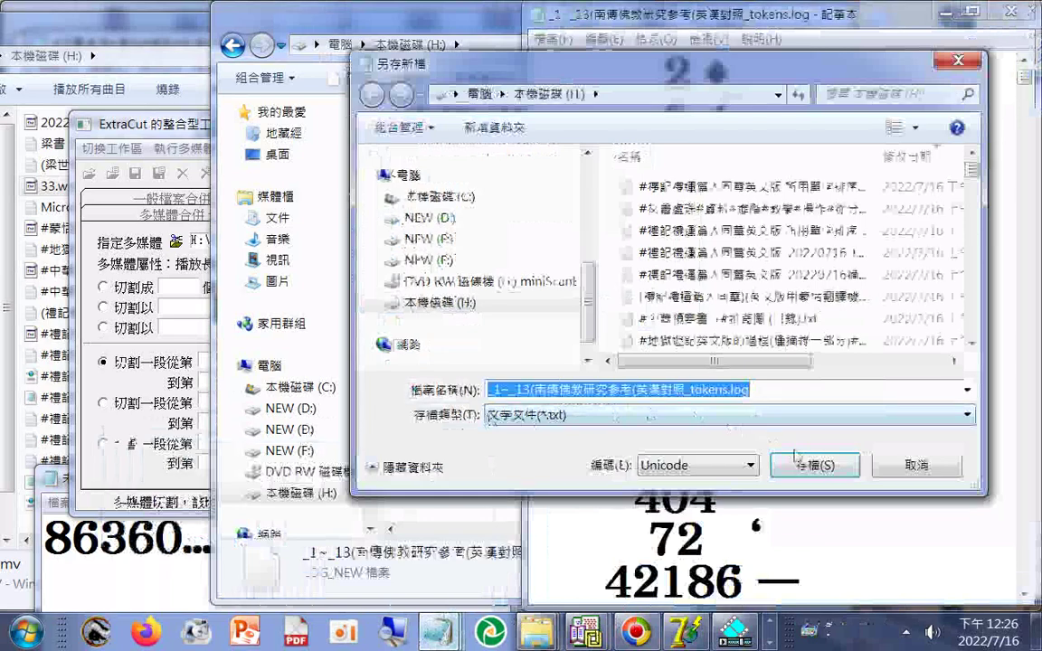
pyautogui.click(819, 468)
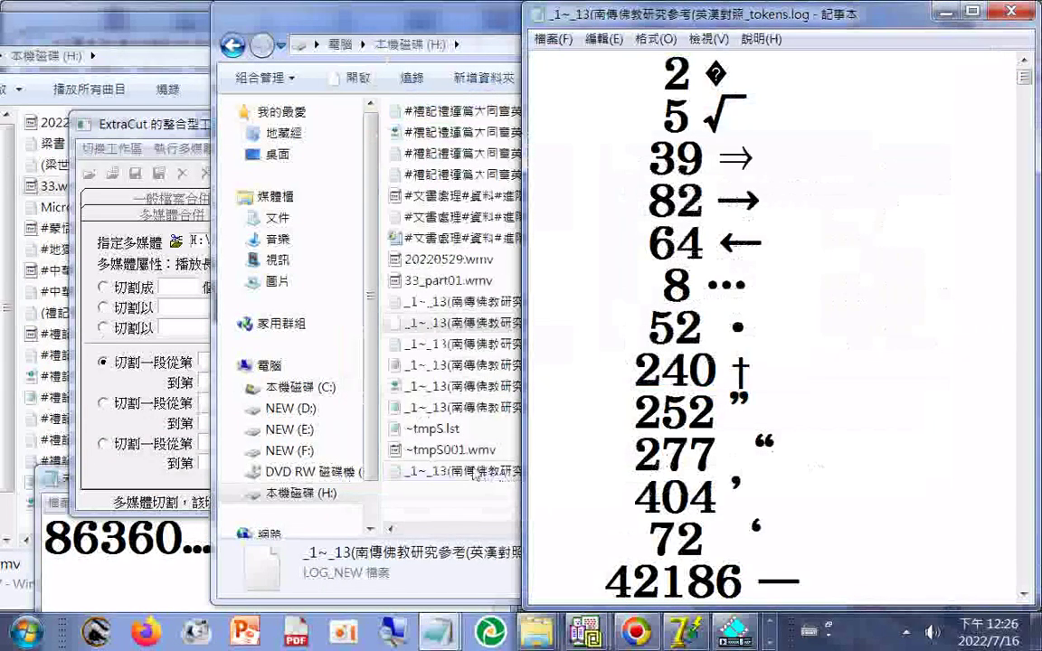
pyautogui.click(474, 471)
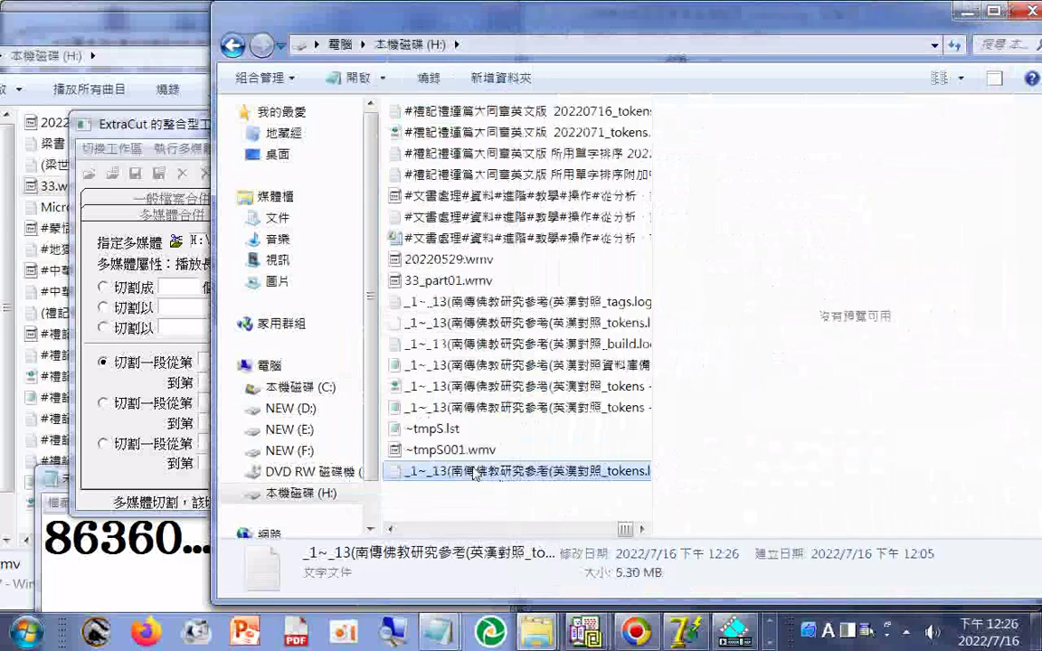
pyautogui.click(583, 327)
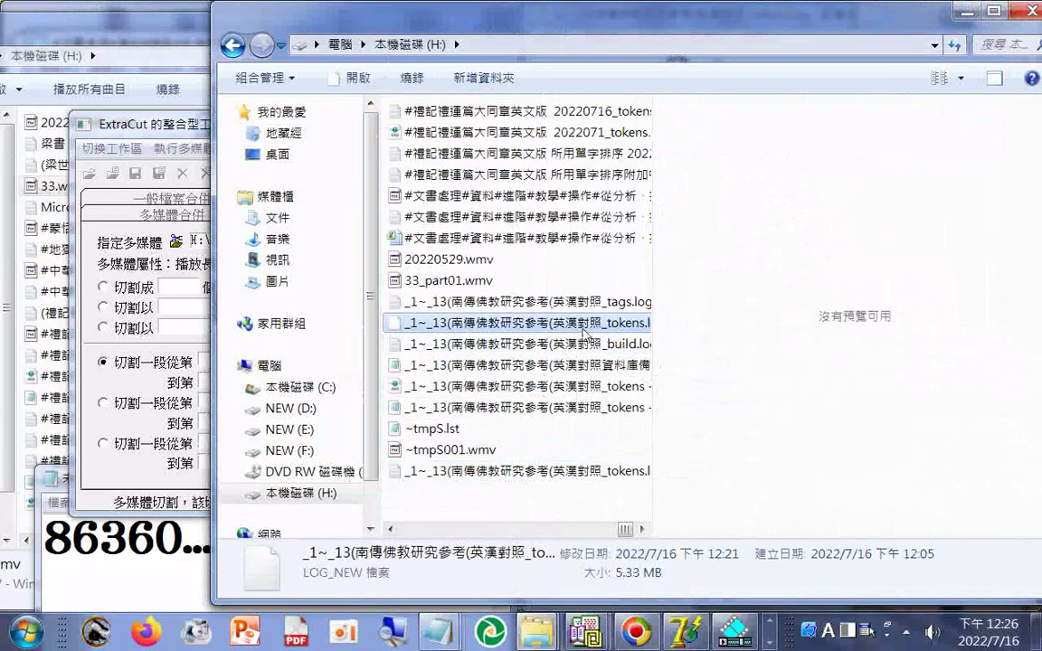
pyautogui.click(584, 343)
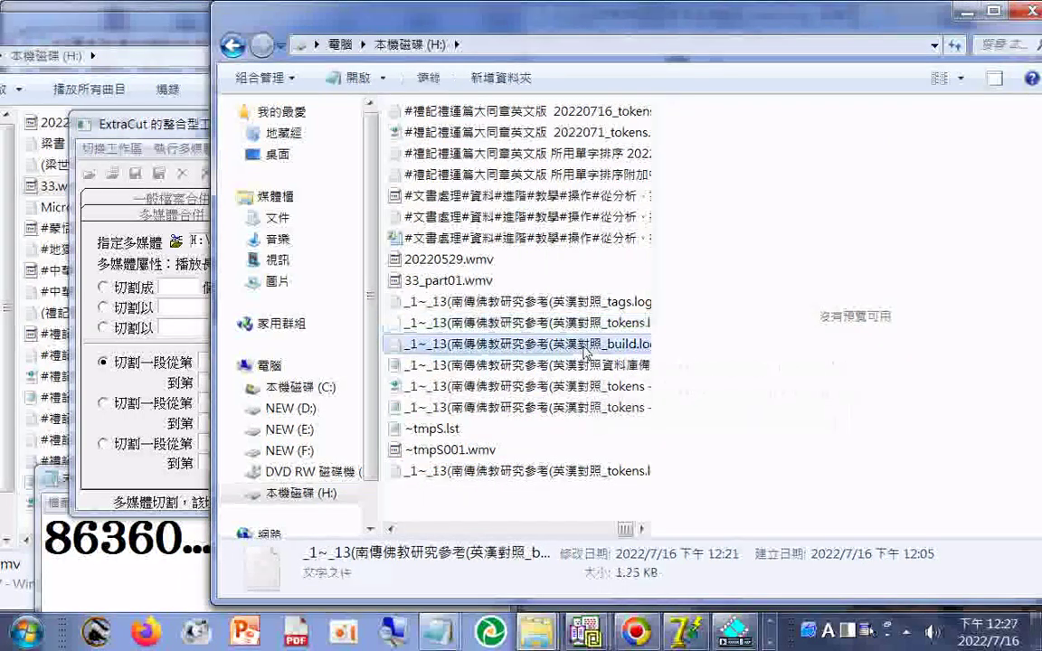
pyautogui.click(556, 472)
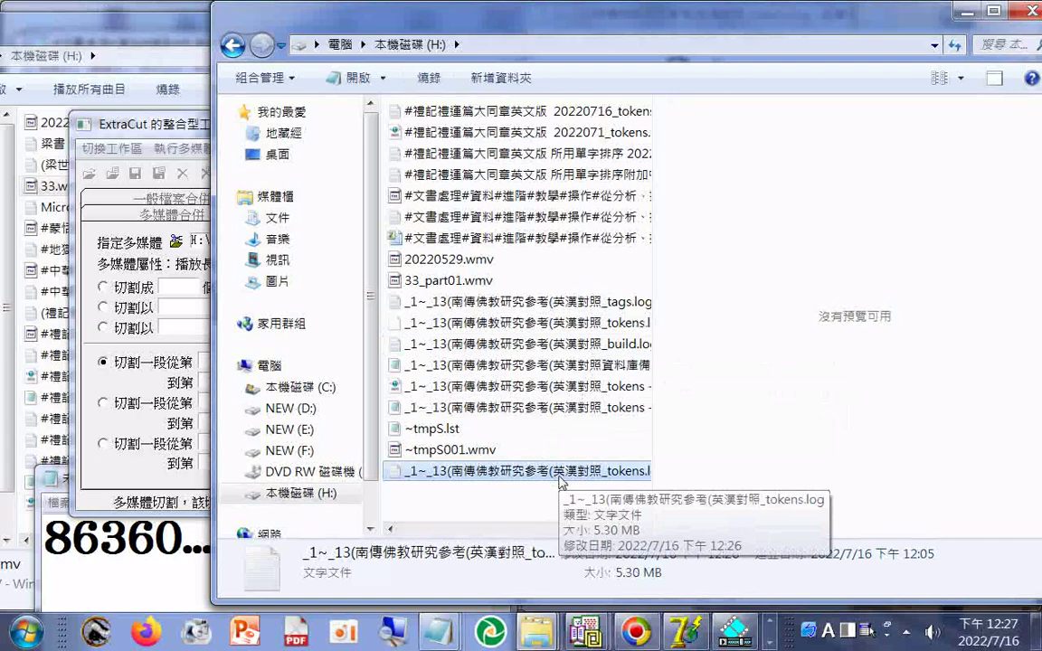
pyautogui.click(601, 321)
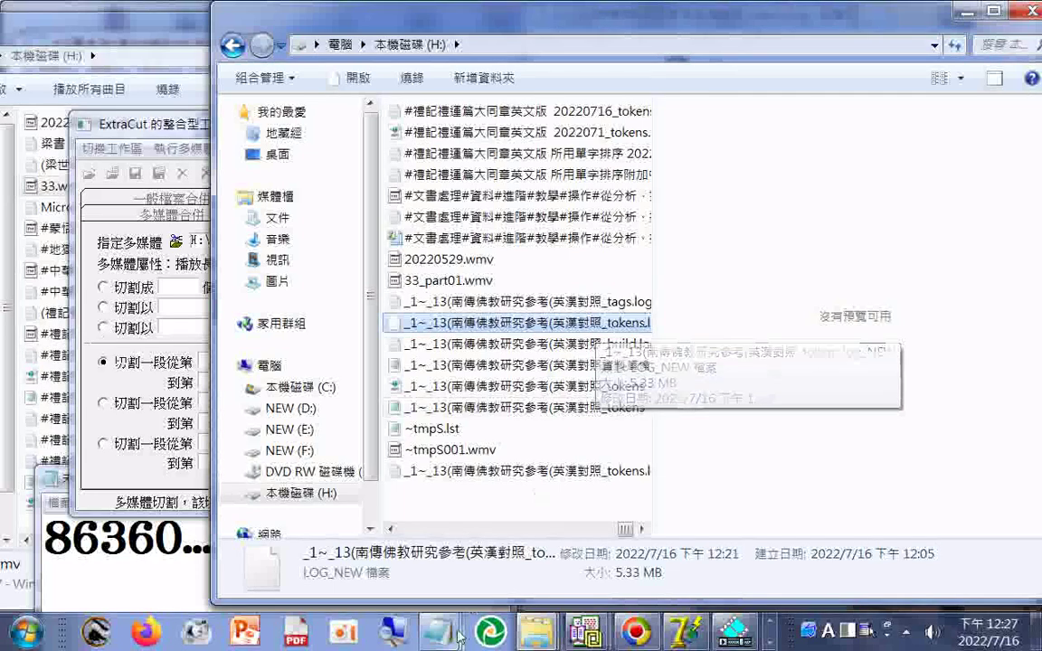
# - Try to open the _1~_13(南傳佛教研究參考(英漢對照_tokens.log_NEW file
pyautogui.rightClick(484, 323)
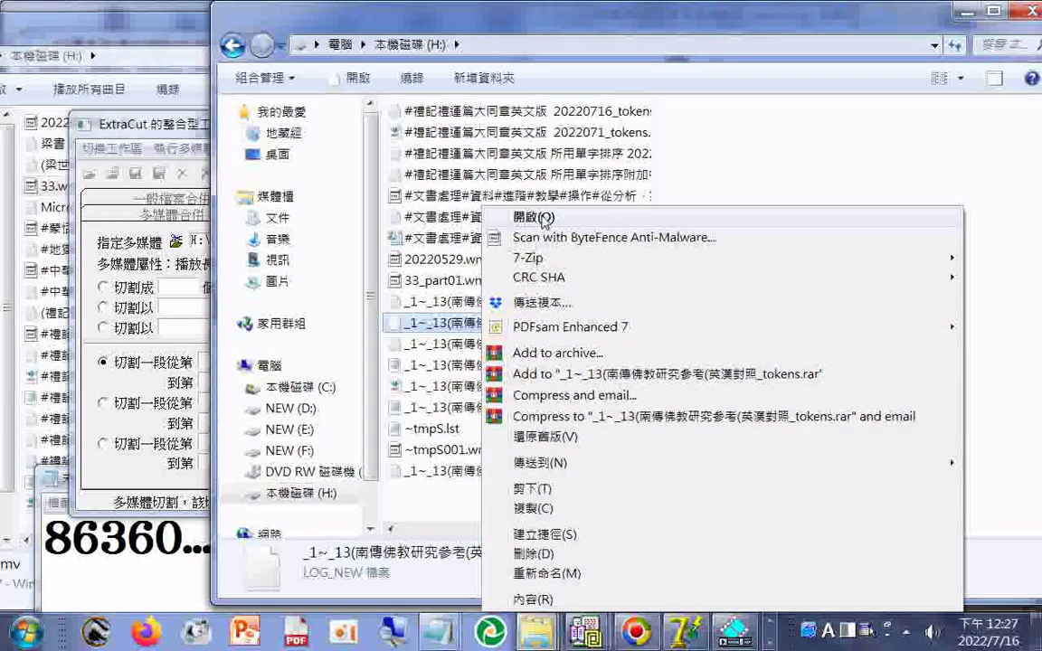
pyautogui.click(541, 218)
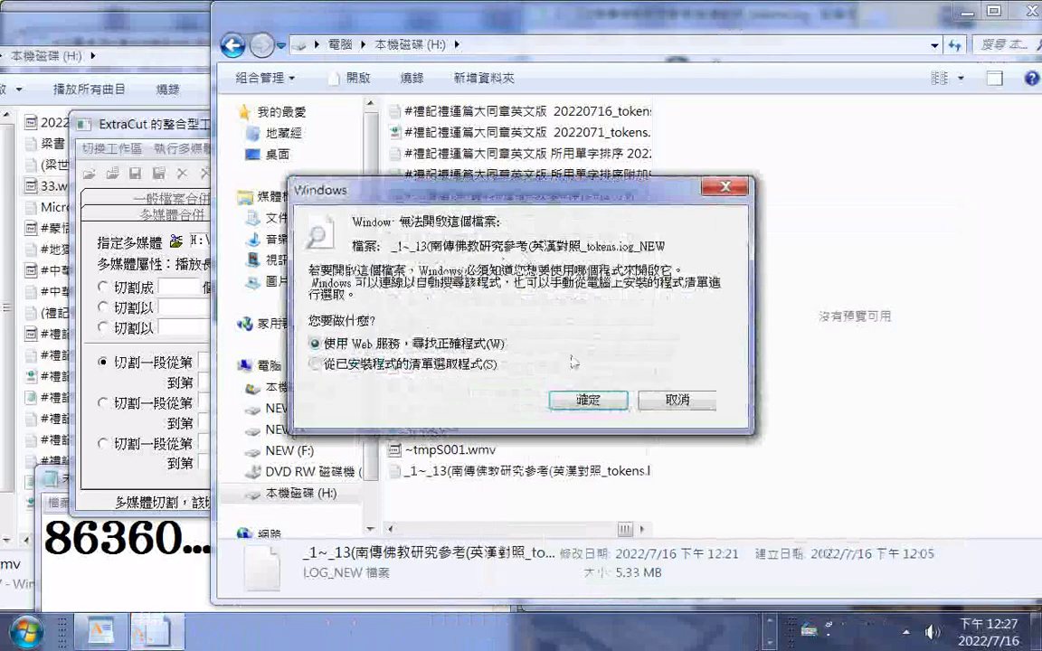
pyautogui.click(703, 404)
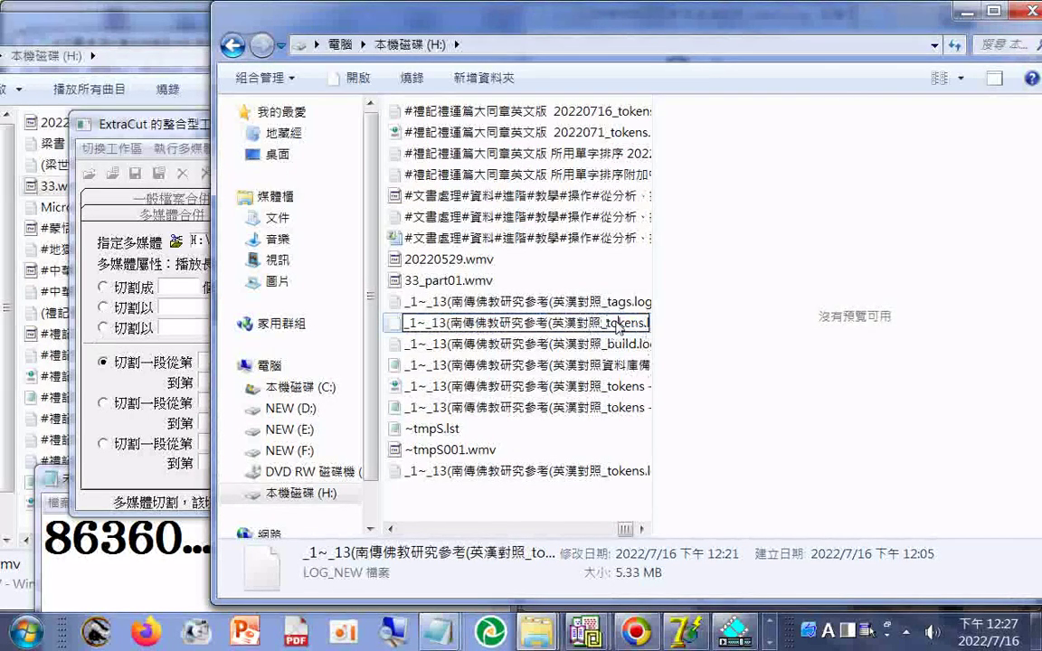
# - Try to add the extension .TXT to the tokens.log_NEW file name, and keep the current color scheme without showing the message again
pyautogui.press('End')
pyautogui.click(619, 323)
pyautogui.press('BackSpace')
pyautogui.write('_')
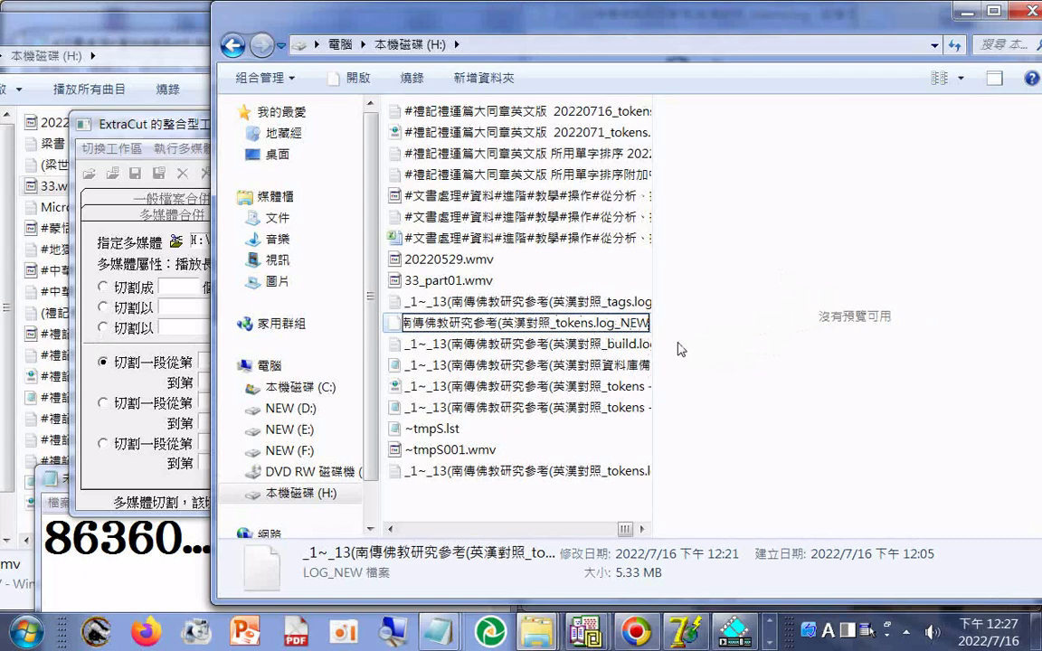
pyautogui.press('End')
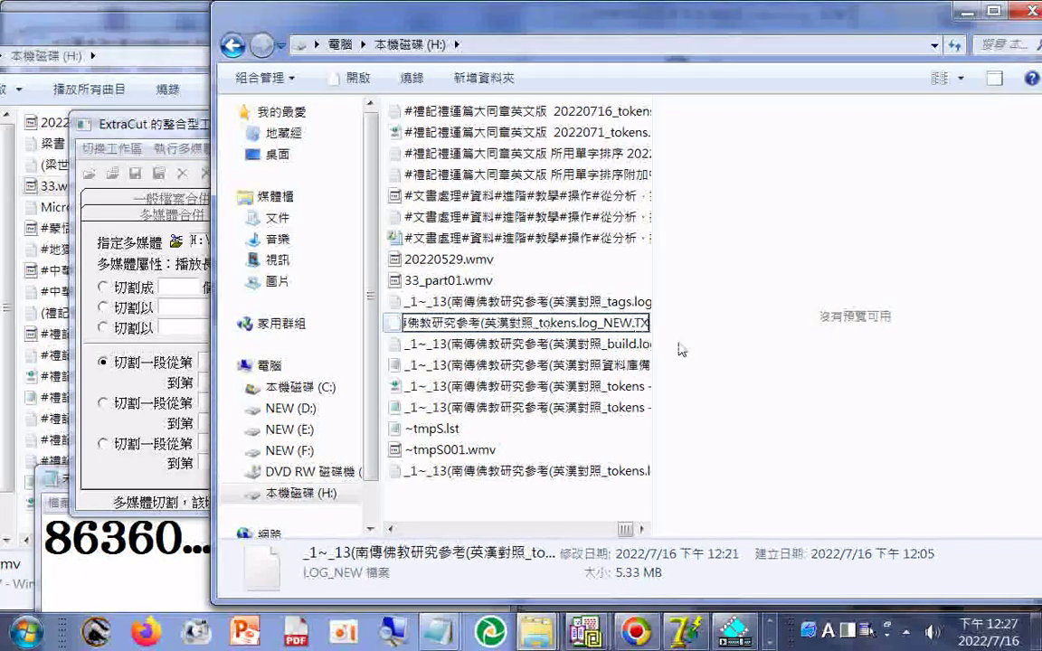
pyautogui.press('Return')
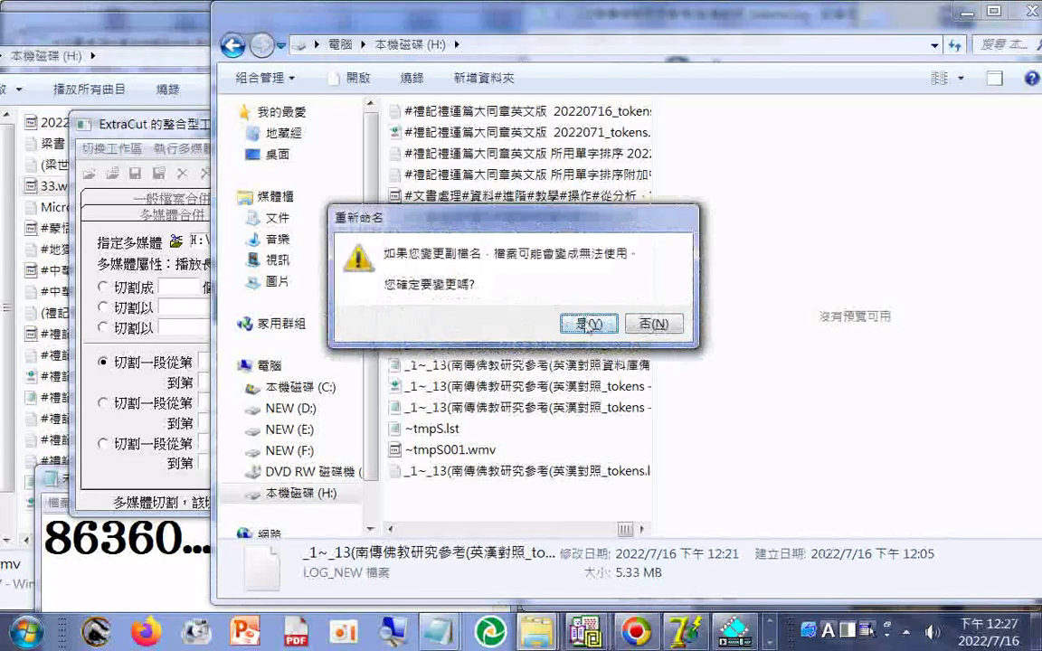
pyautogui.press('Escape')
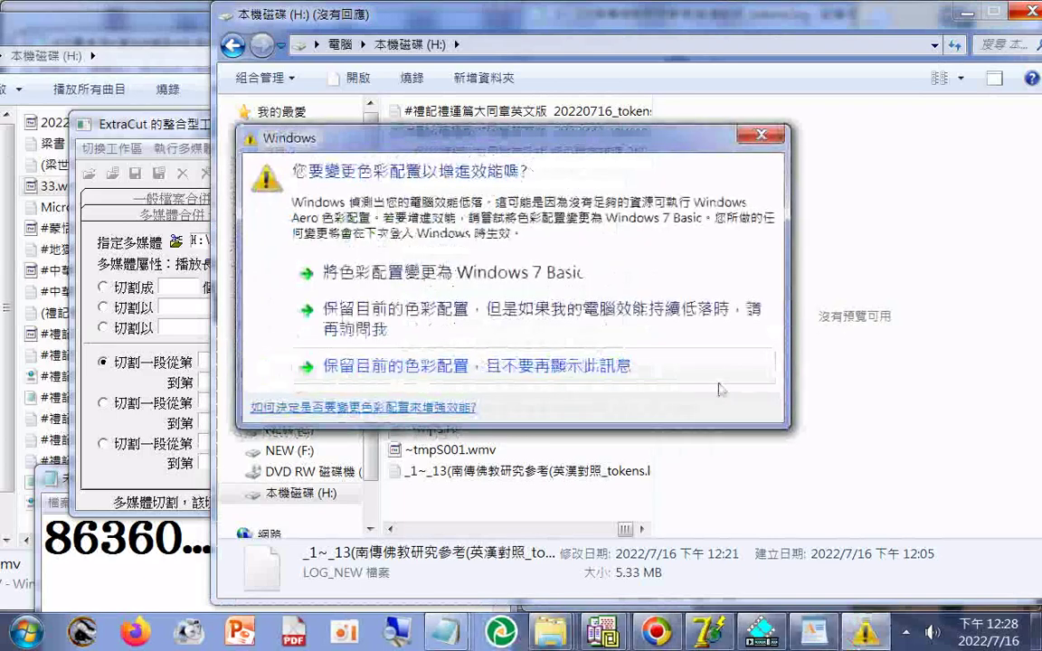
pyautogui.click(565, 366)
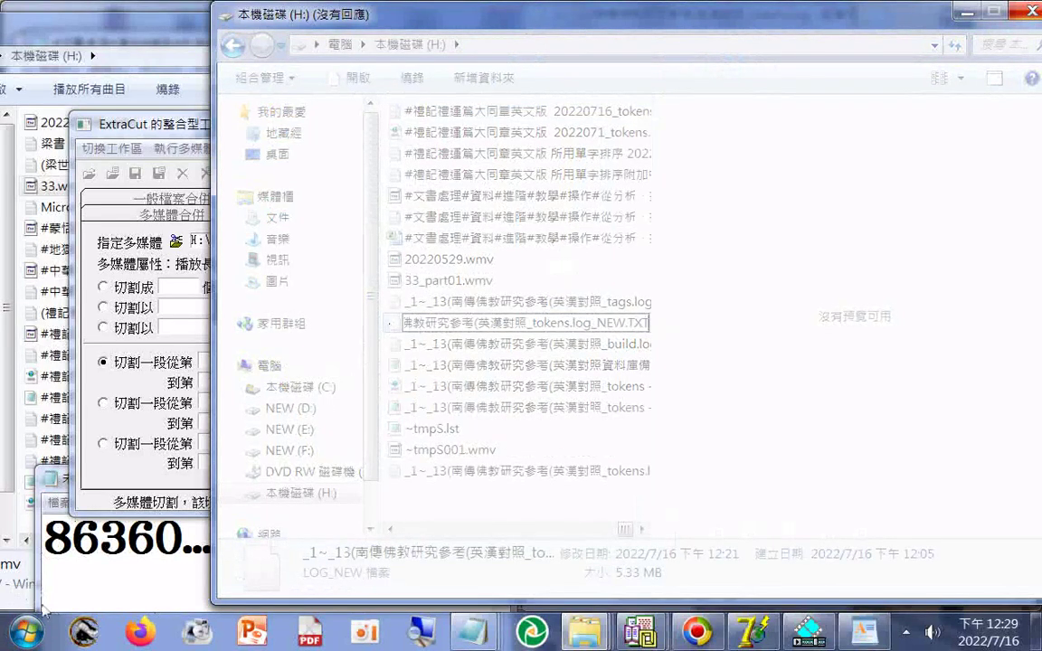
# - Open drive H: in a new file window and show its most recent 南齊書, 北齊書 and 梁書 files
pyautogui.click(23, 630)
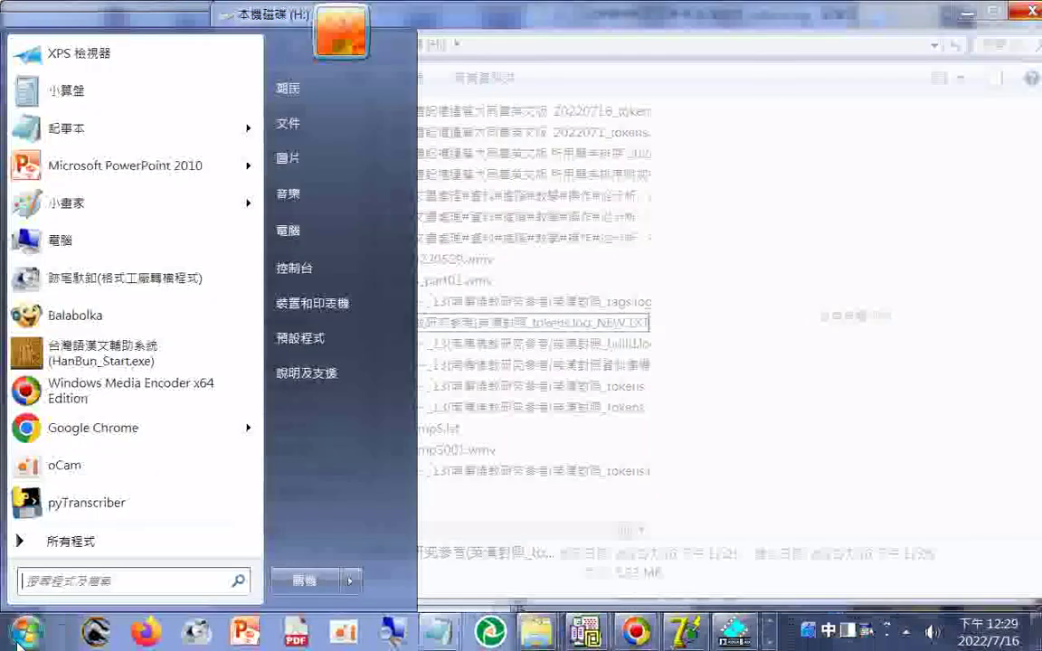
pyautogui.click(288, 232)
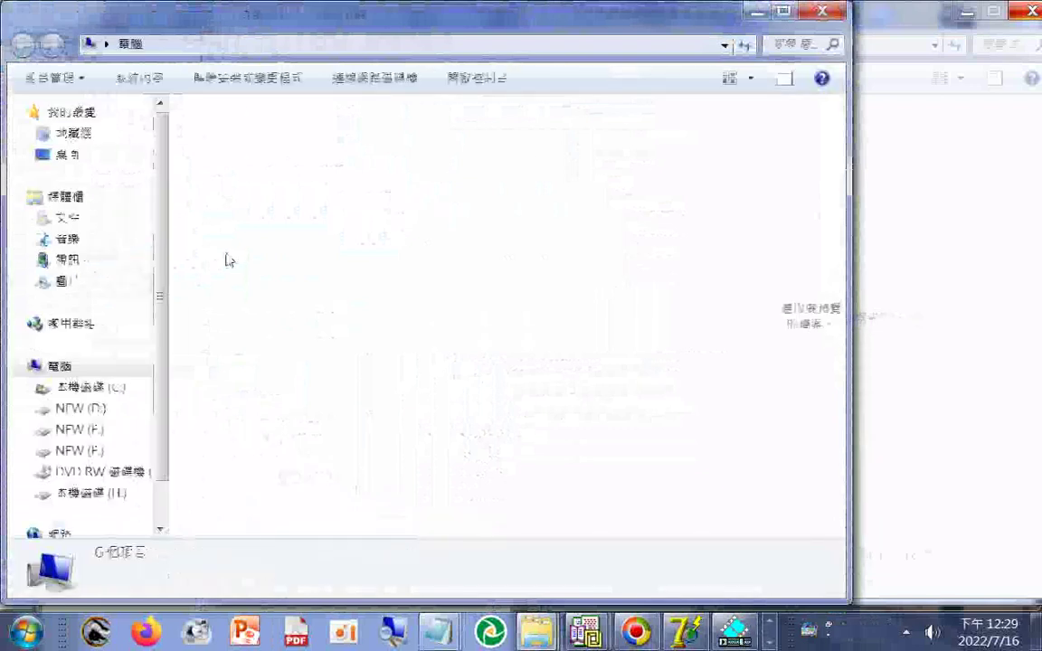
pyautogui.click(539, 172)
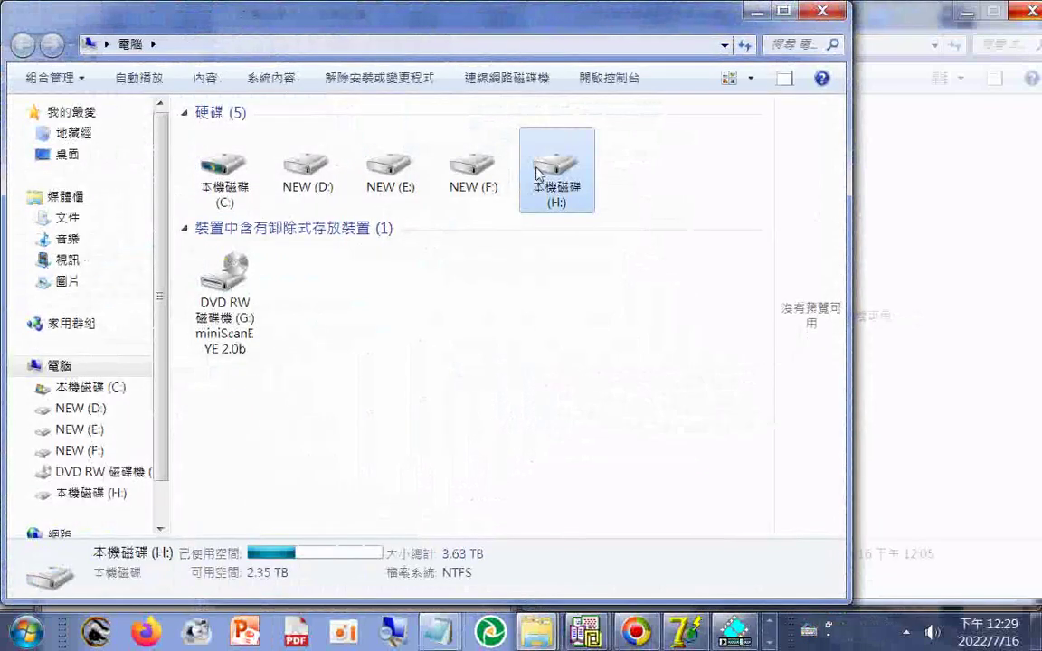
pyautogui.doubleClick(541, 172)
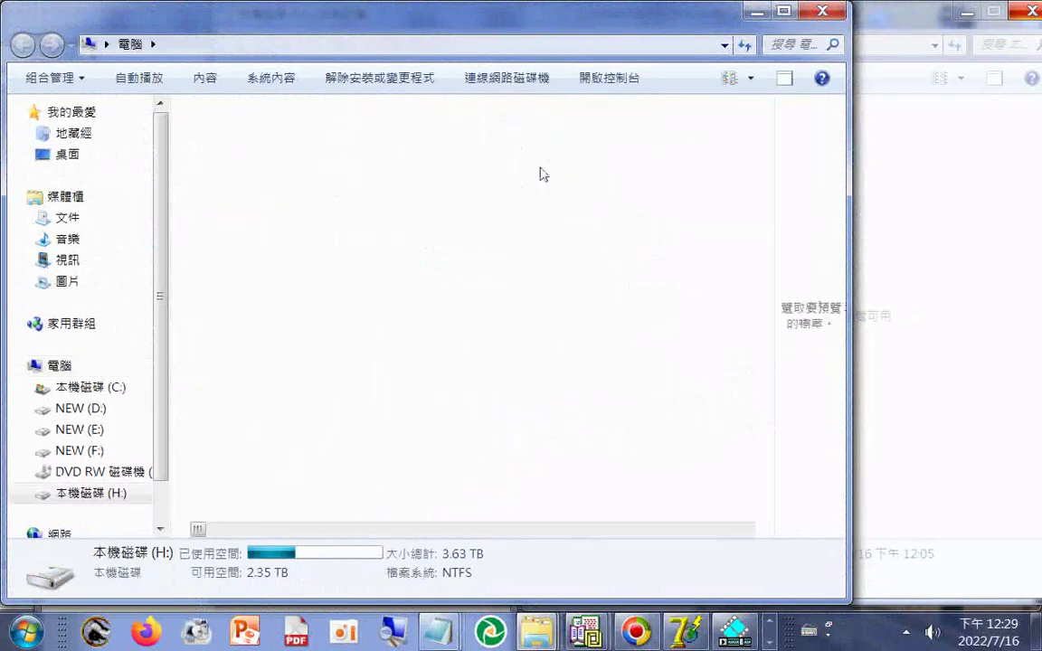
pyautogui.moveTo(198, 529); pyautogui.dragTo(739, 529)
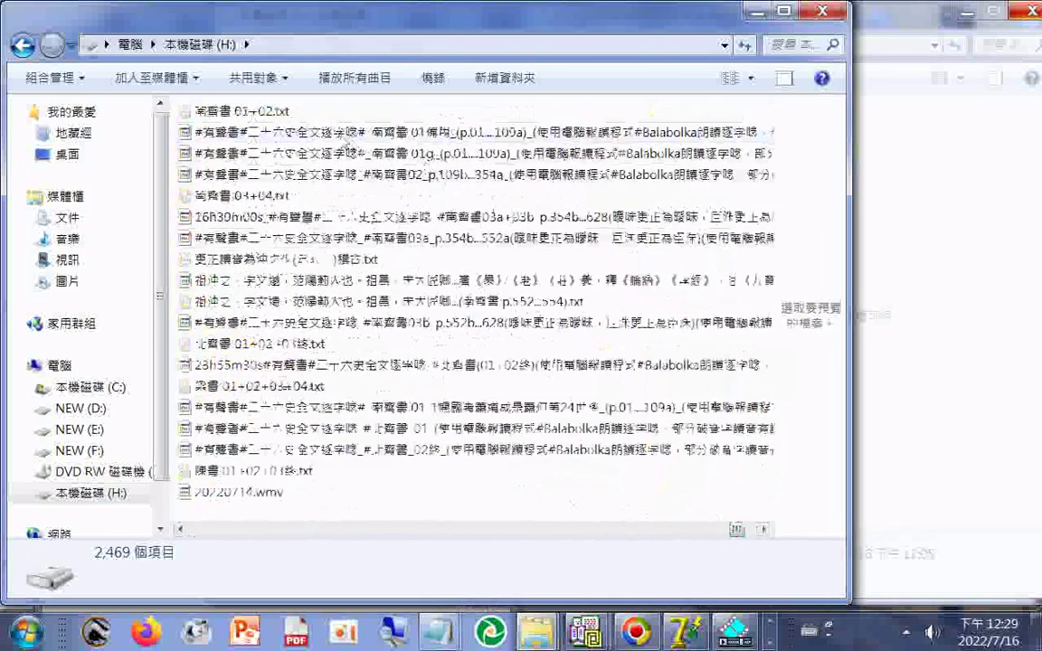
# - Copy the file name of the 南齊書 01備用 WMV video and paste it below 86360...120622 in the untitled Notepad note
pyautogui.click(336, 135)
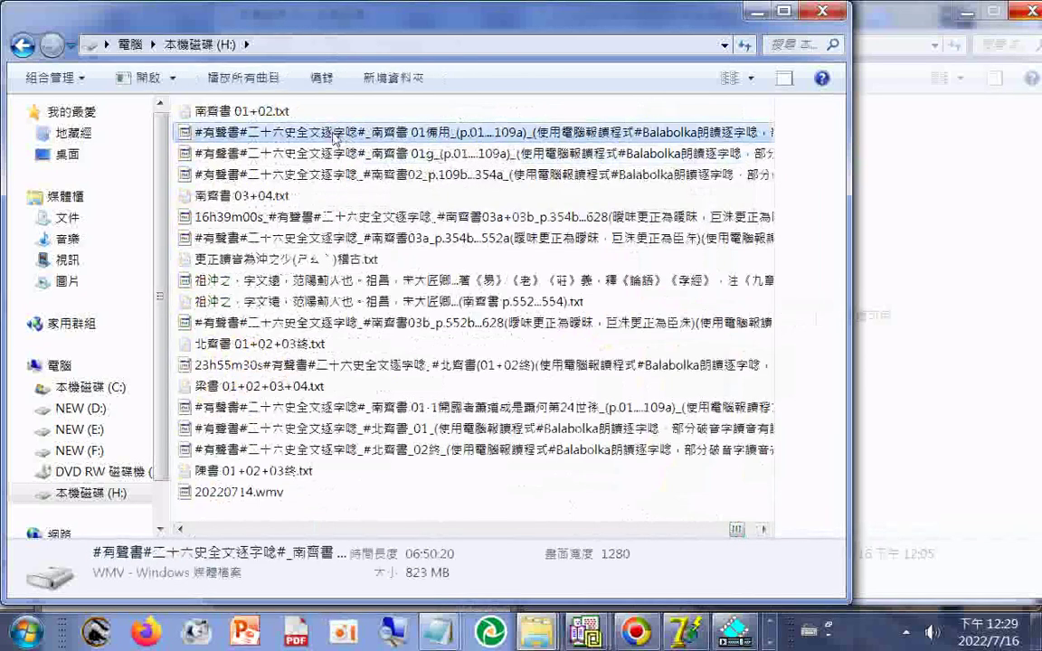
pyautogui.click(336, 136)
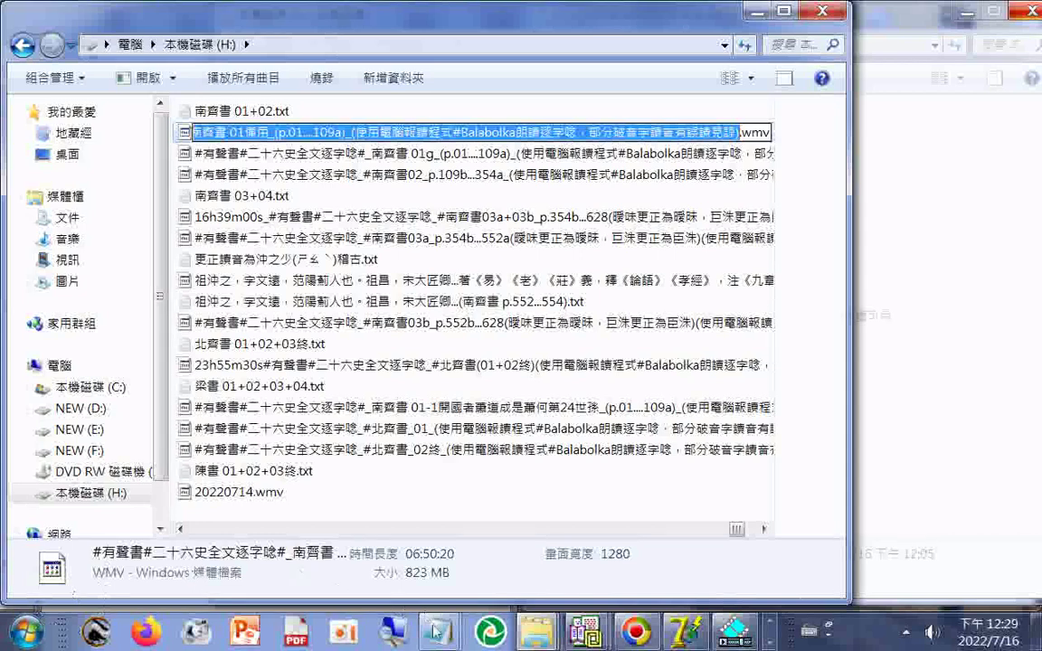
pyautogui.moveTo(437, 626)
pyautogui.click(594, 568)
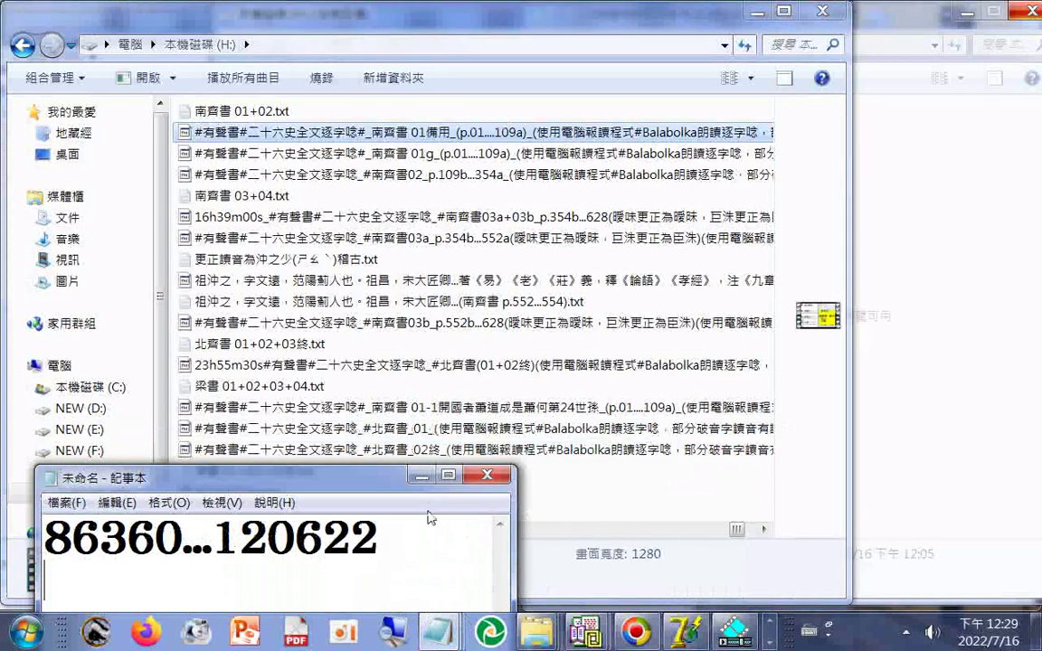
pyautogui.hotkey('ctrl', 'v')
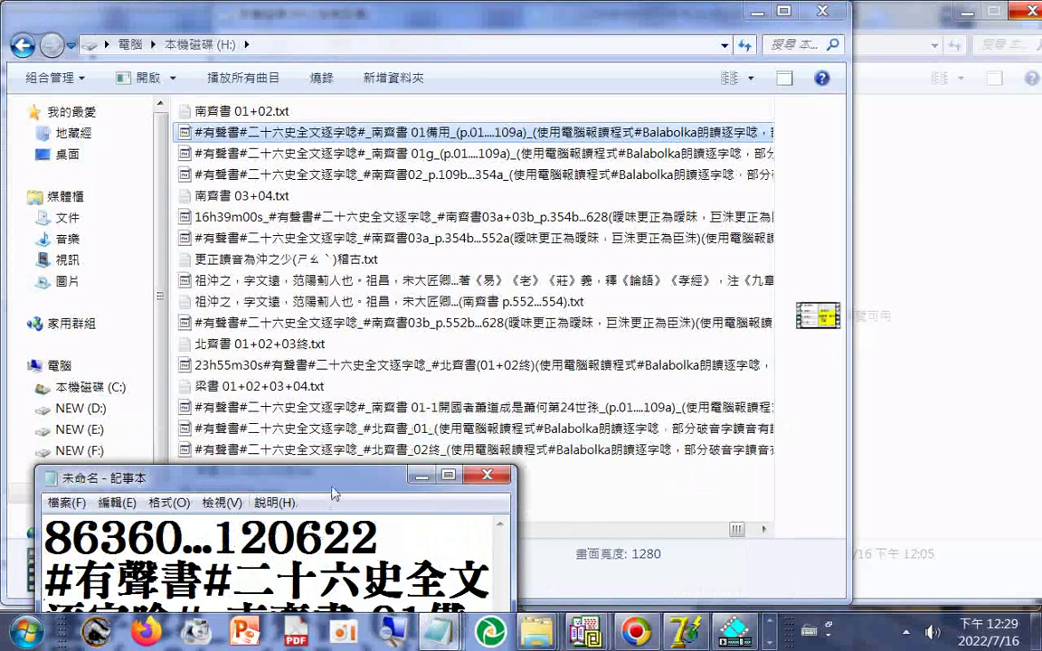
# - Replace 南齊 with 梁 in the pasted audiobook title in the untitled note, so the book name reads 梁書
pyautogui.moveTo(334, 478); pyautogui.dragTo(328, 213)
pyautogui.moveTo(218, 360); pyautogui.dragTo(301, 360)
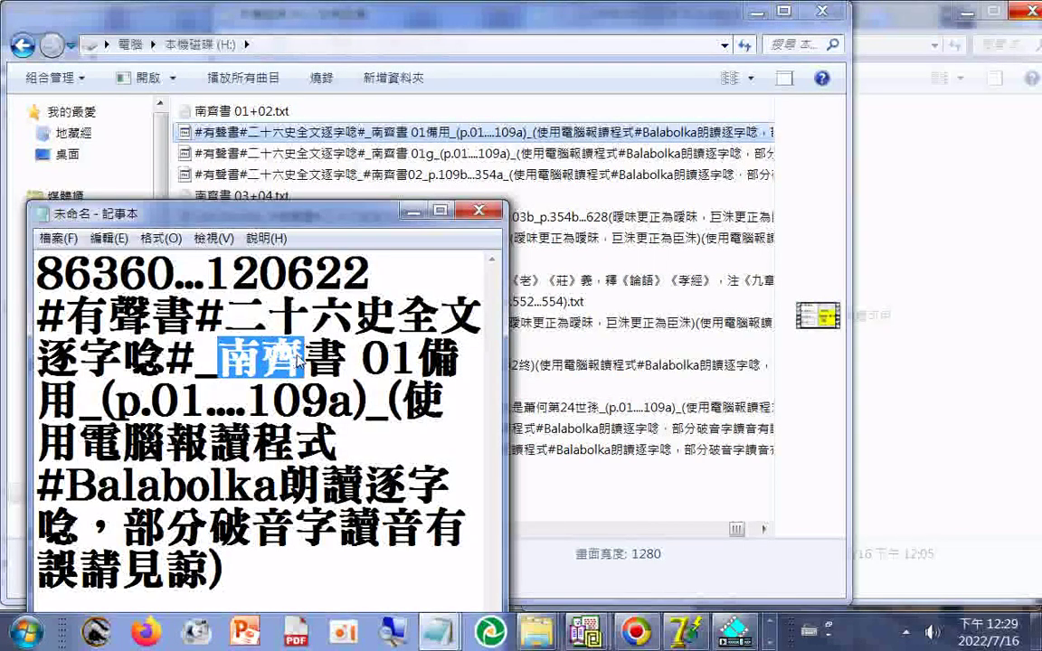
pyautogui.hotkey('ctrl', 'space')
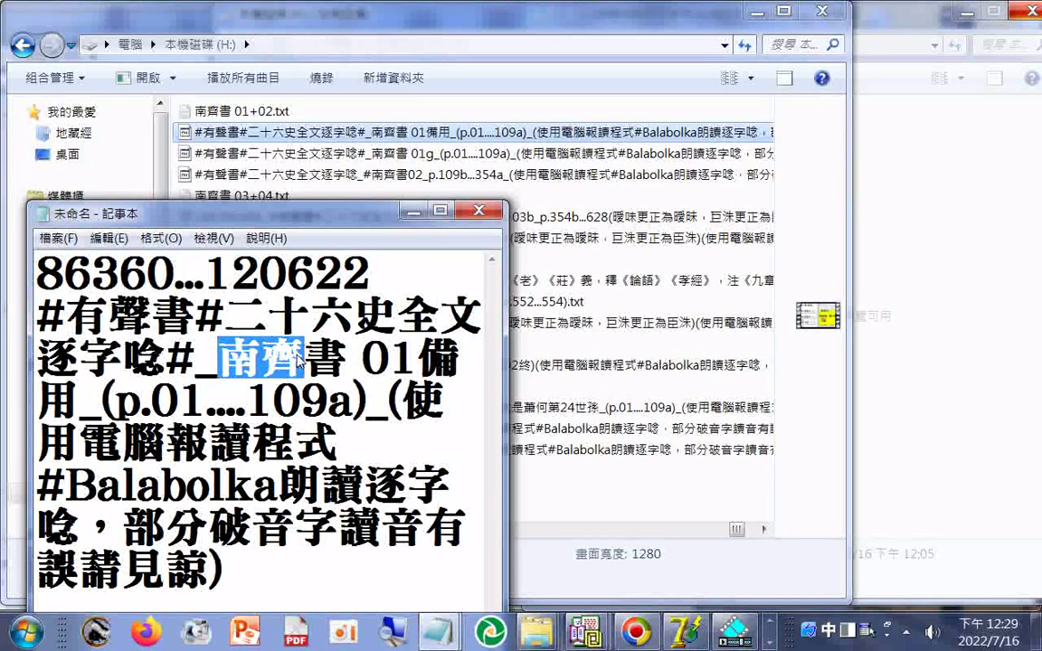
pyautogui.write('xu;4')
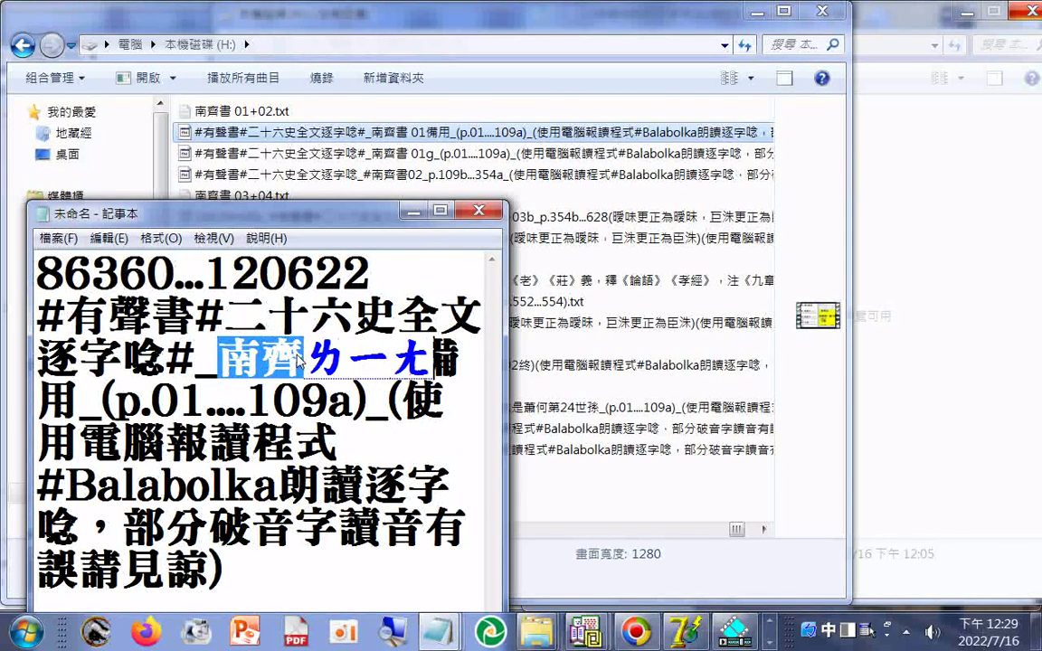
pyautogui.press('Down')
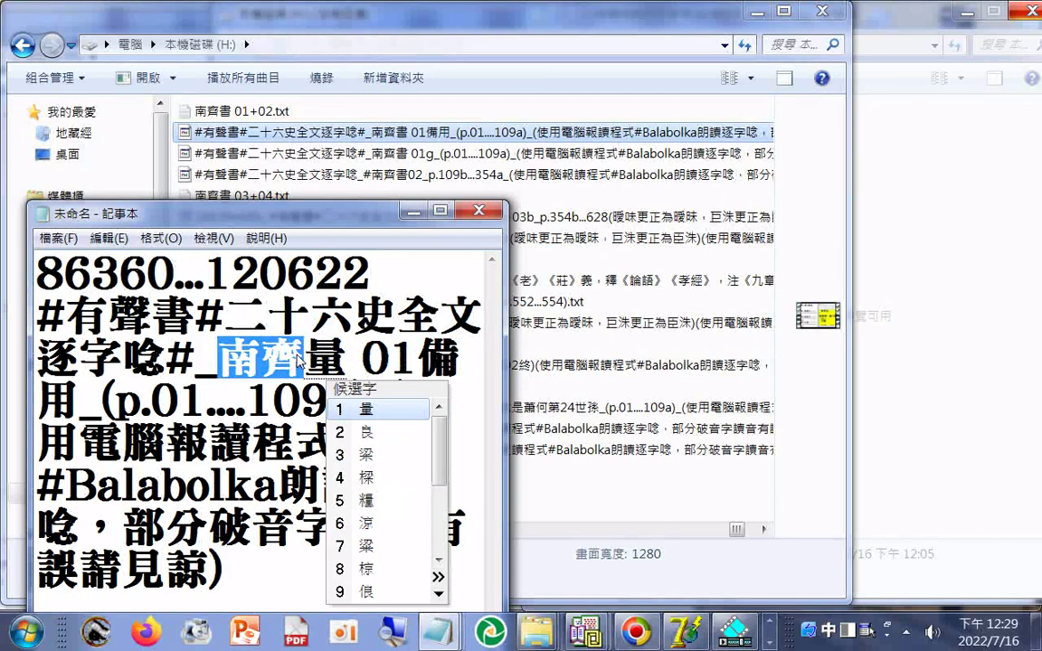
pyautogui.press('3')
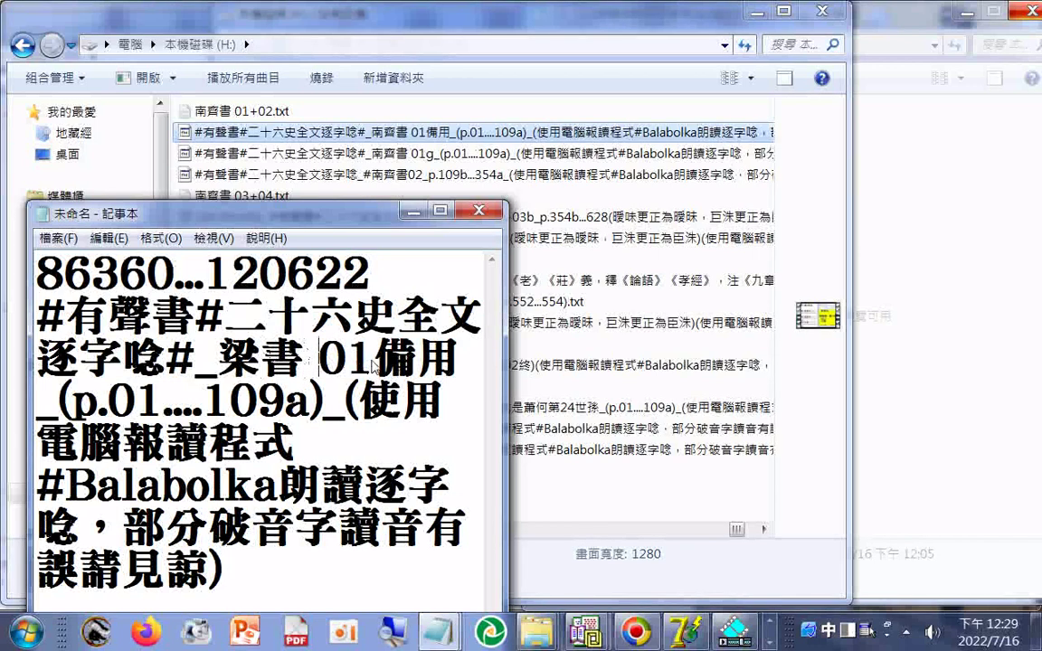
# - Replace 備用 after 01 in the 梁書 title with +02+03, and move the note up so its full text fits
pyautogui.moveTo(373, 365); pyautogui.dragTo(449, 360)
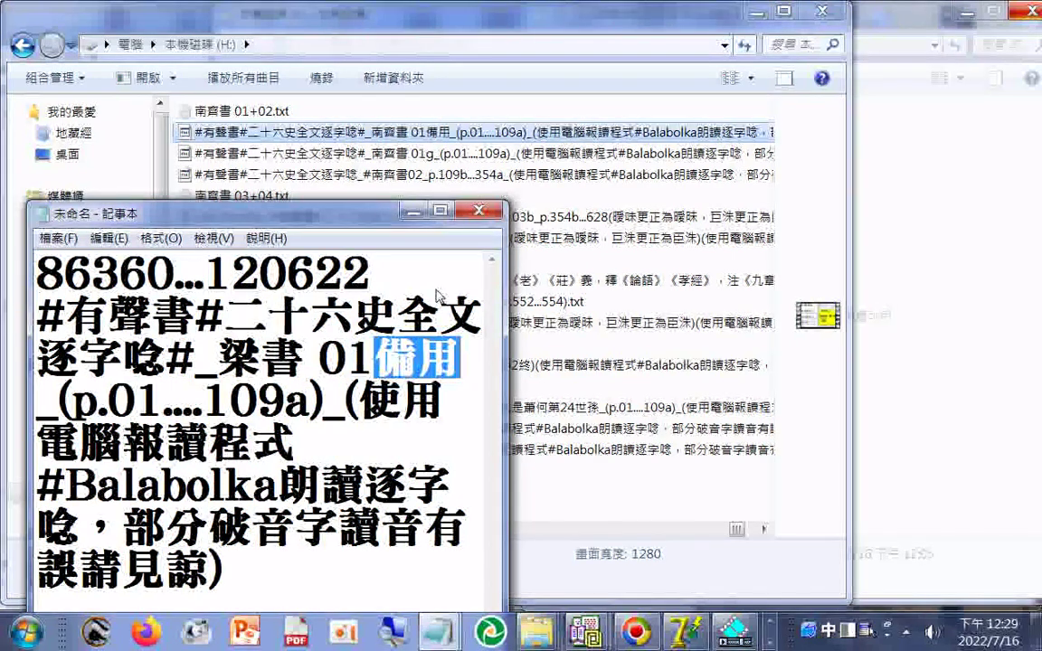
pyautogui.write('022')
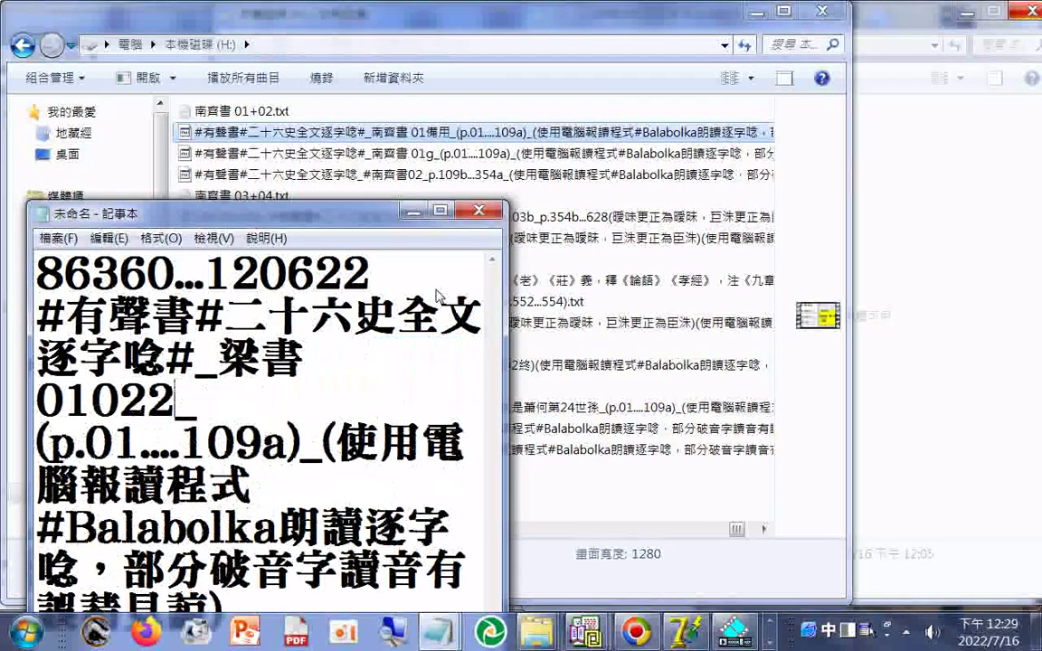
pyautogui.press('BackSpace')
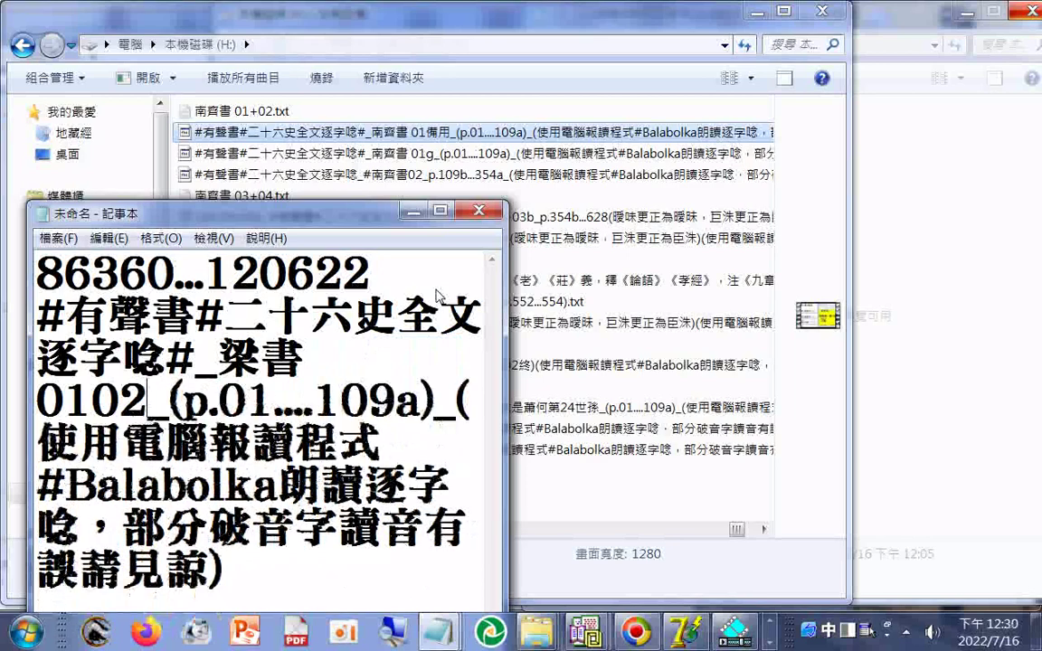
pyautogui.write('03')
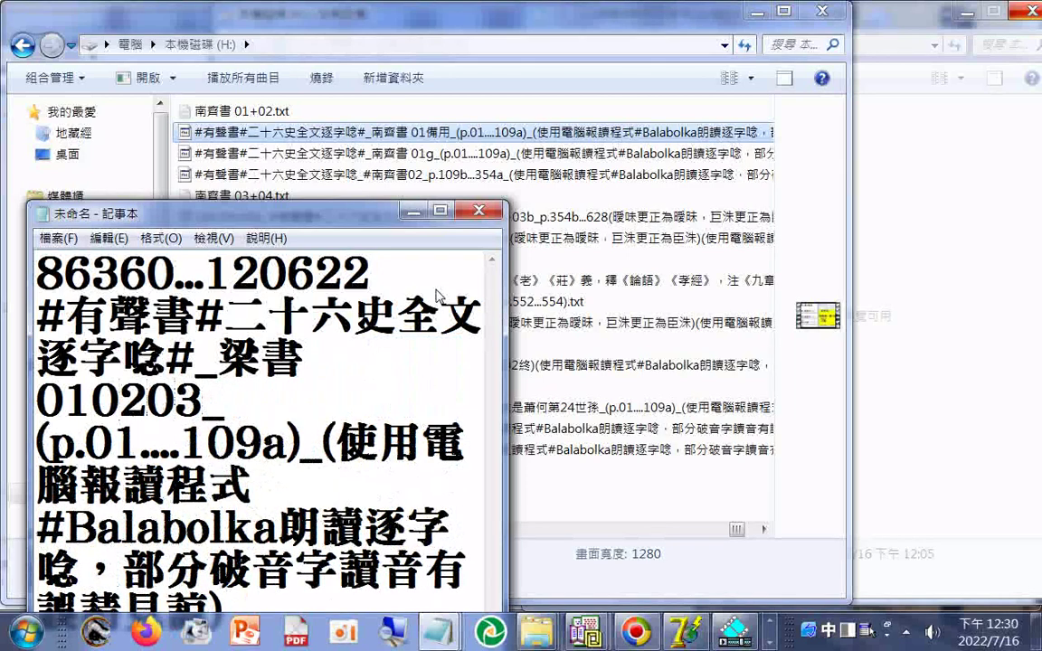
pyautogui.write('+')
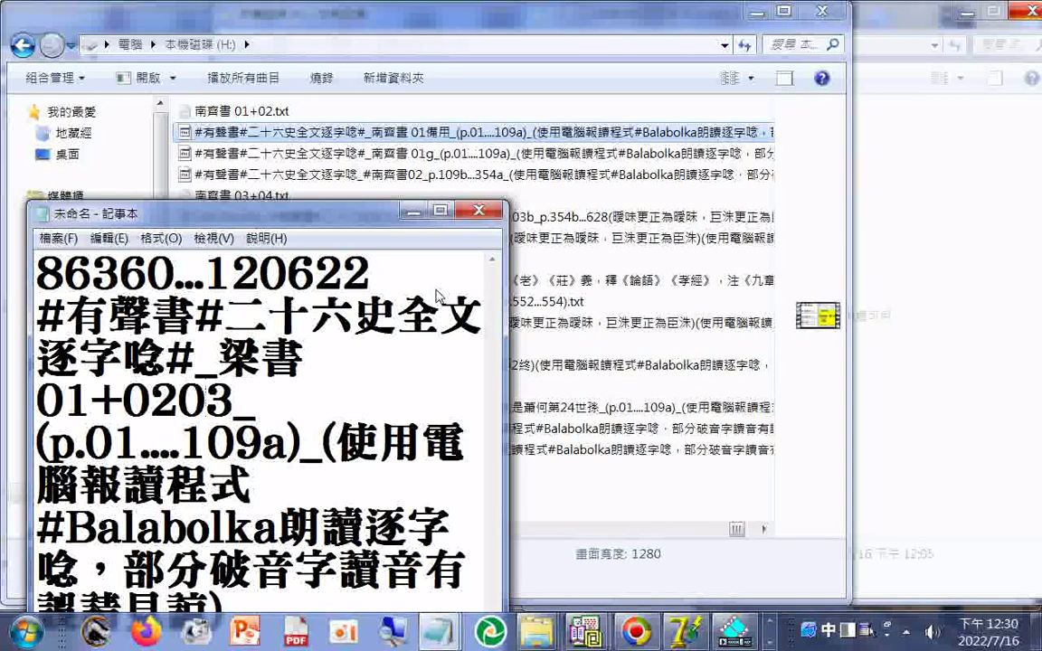
pyautogui.press('Right')
pyautogui.press('Up')
pyautogui.press('Left')
pyautogui.press('Left')
pyautogui.write('+')
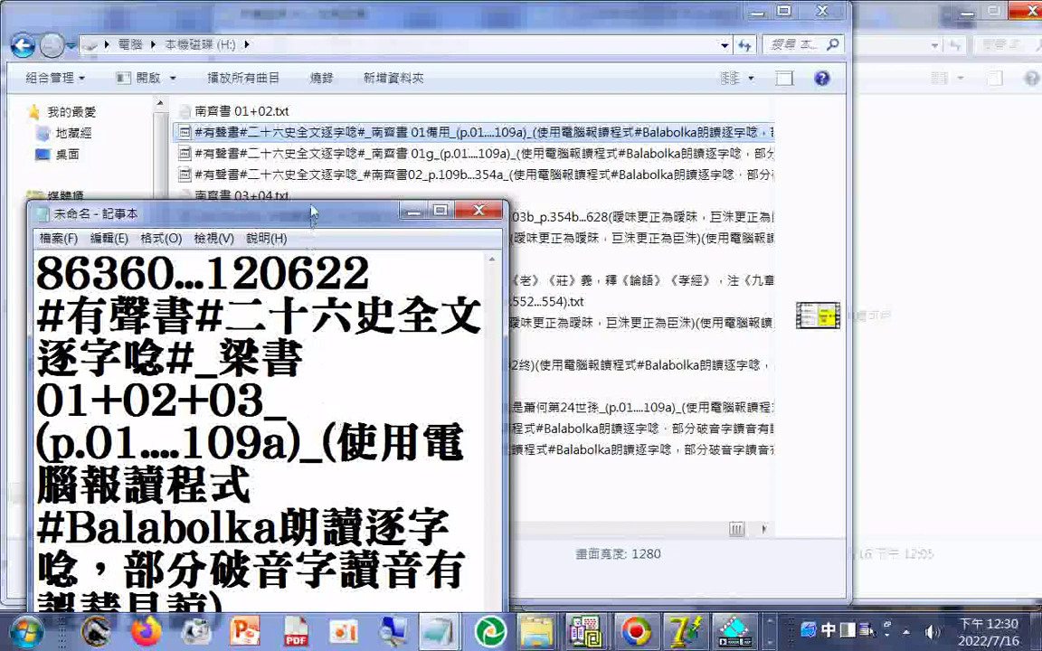
pyautogui.moveTo(310, 211); pyautogui.dragTo(313, 133)
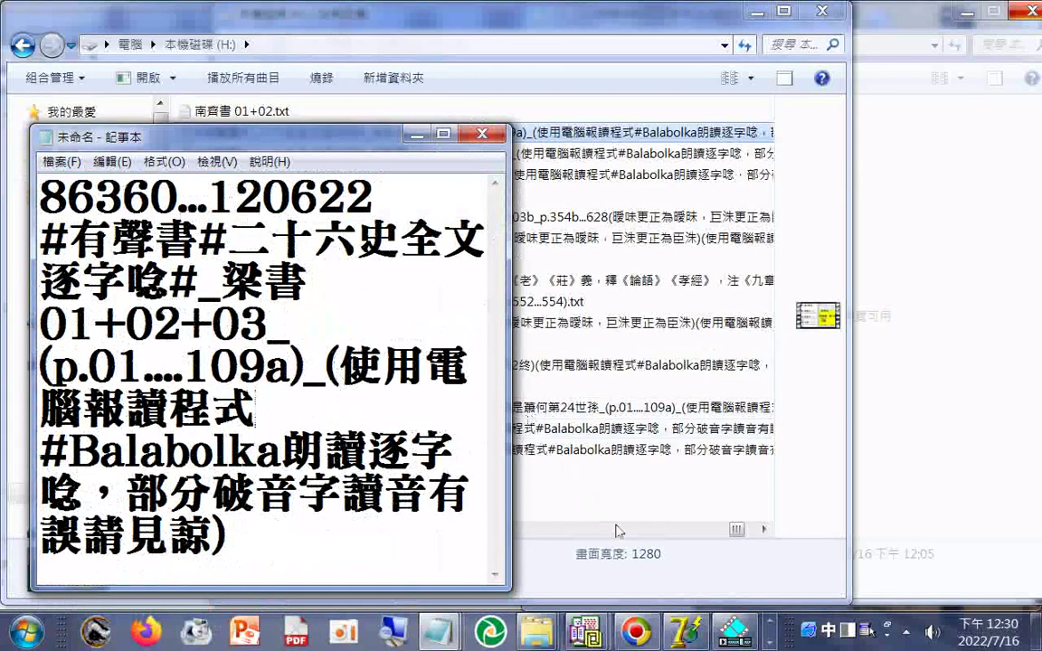
# - Try to open the _1~_13(南傳佛教研究參考(英漢對照_tokens.log_NEW file in the other drive H: window
pyautogui.click(770, 644)
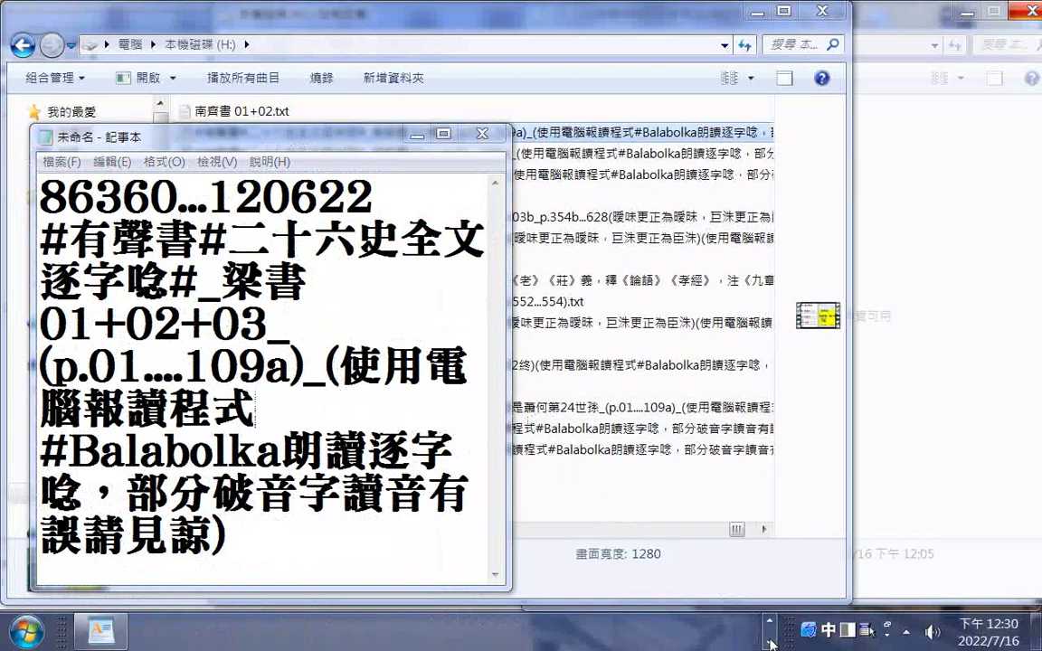
pyautogui.click(769, 628)
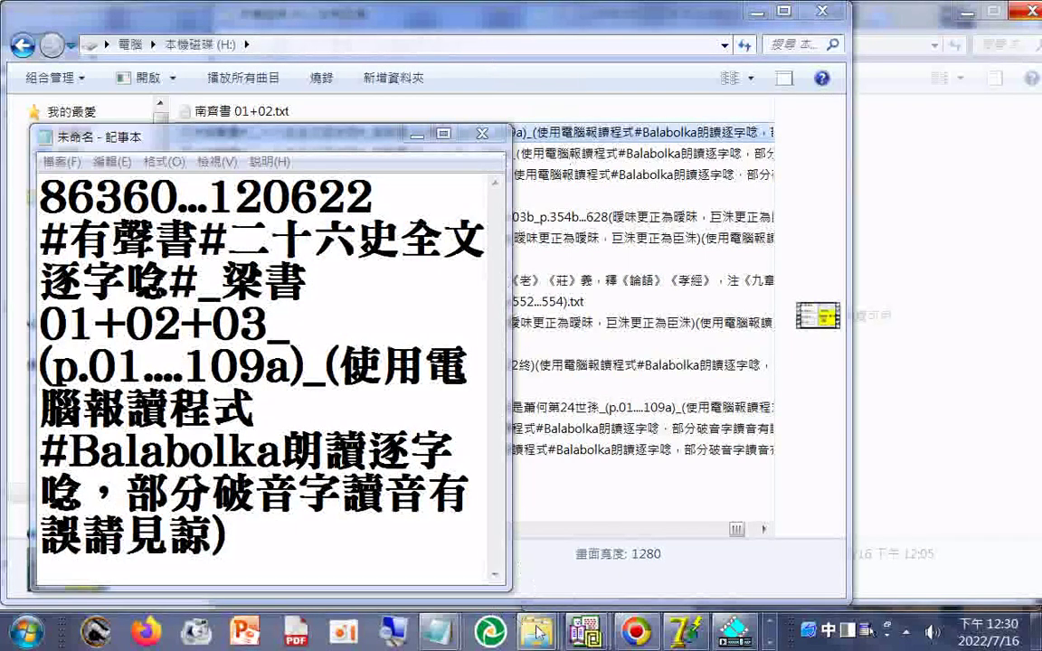
pyautogui.moveTo(536, 631)
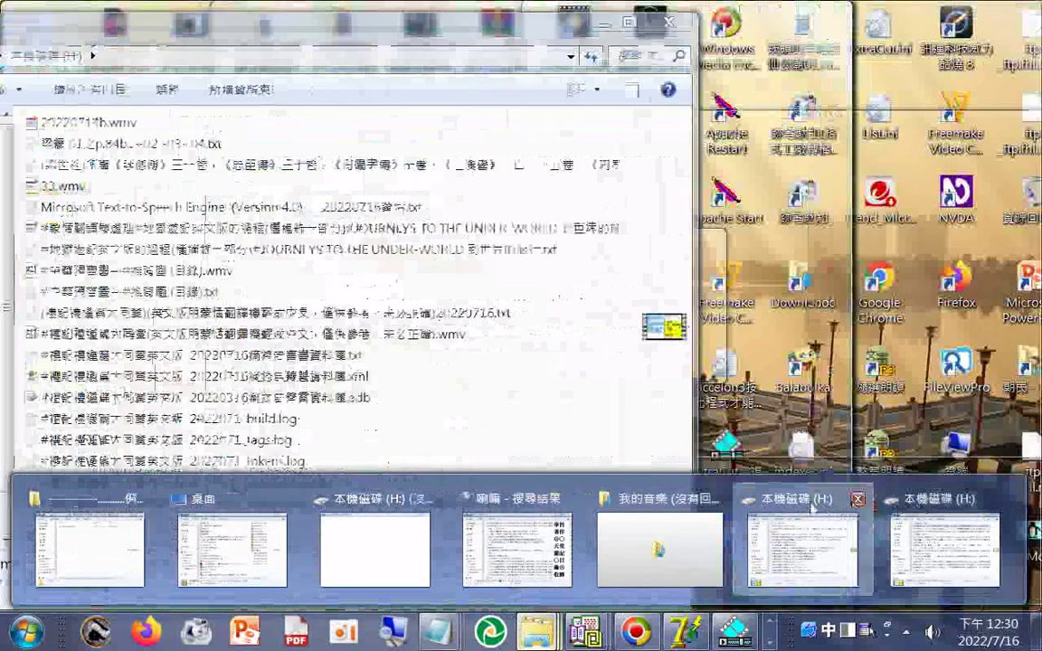
pyautogui.click(812, 509)
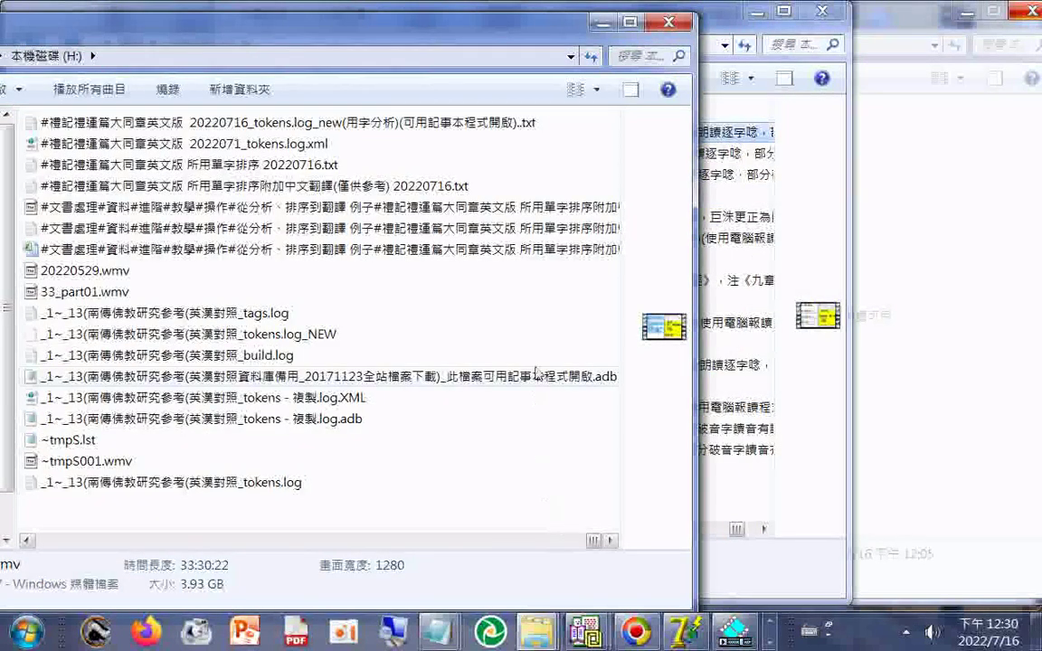
pyautogui.click(304, 337)
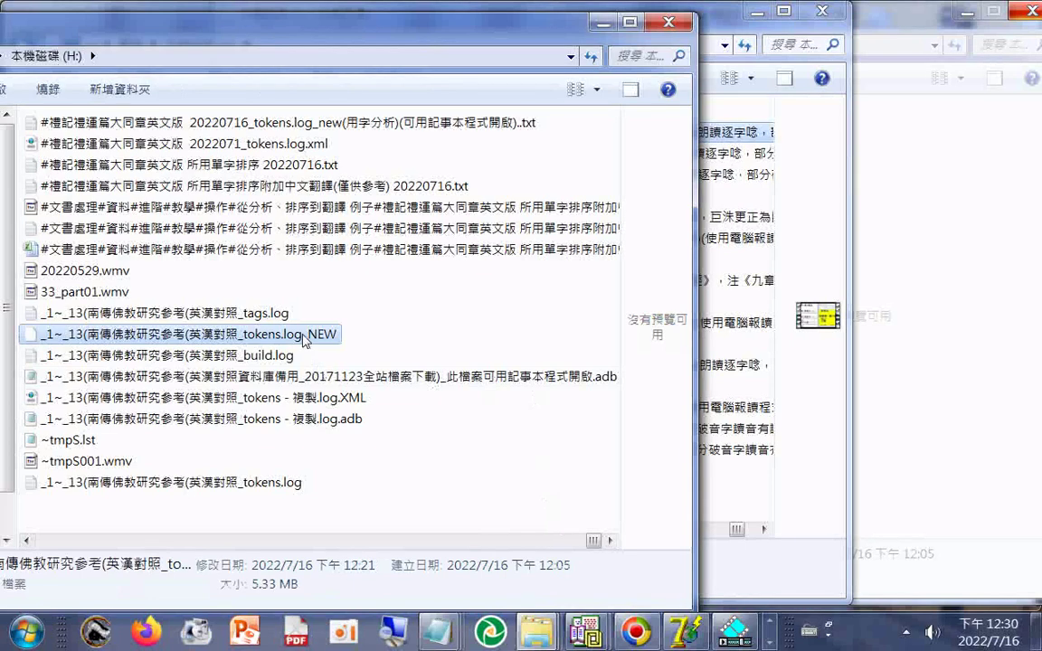
pyautogui.rightClick(304, 339)
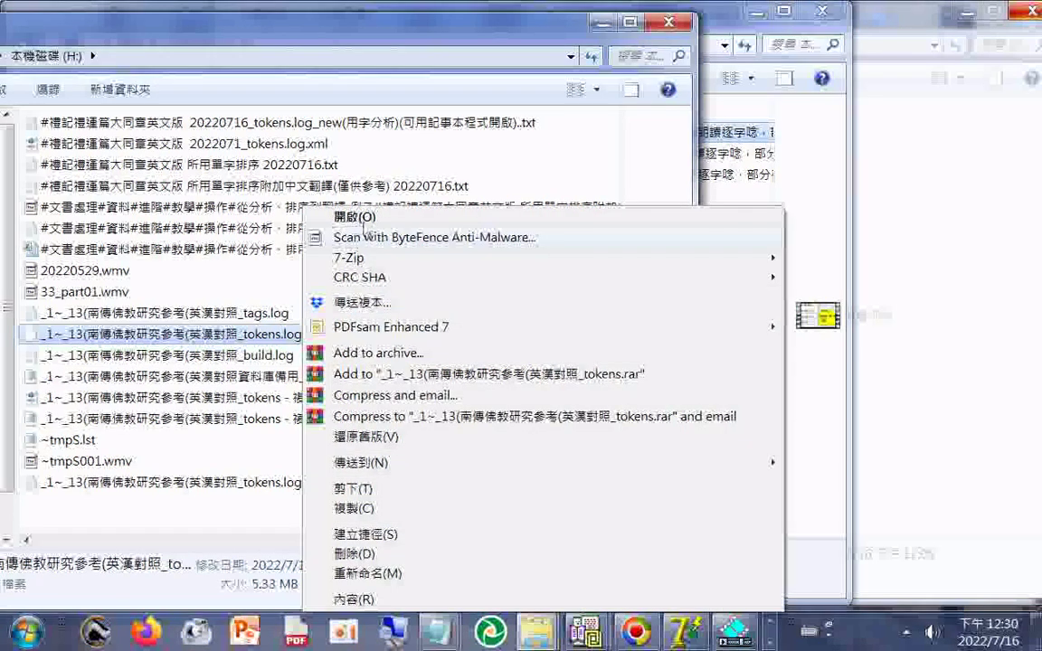
pyautogui.click(365, 222)
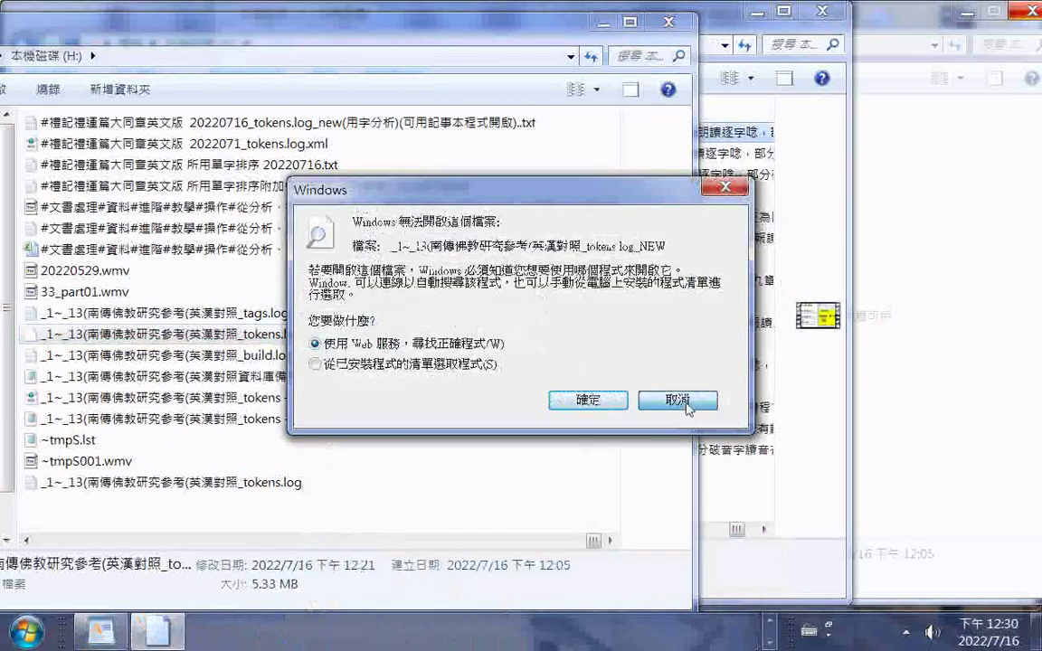
pyautogui.click(685, 403)
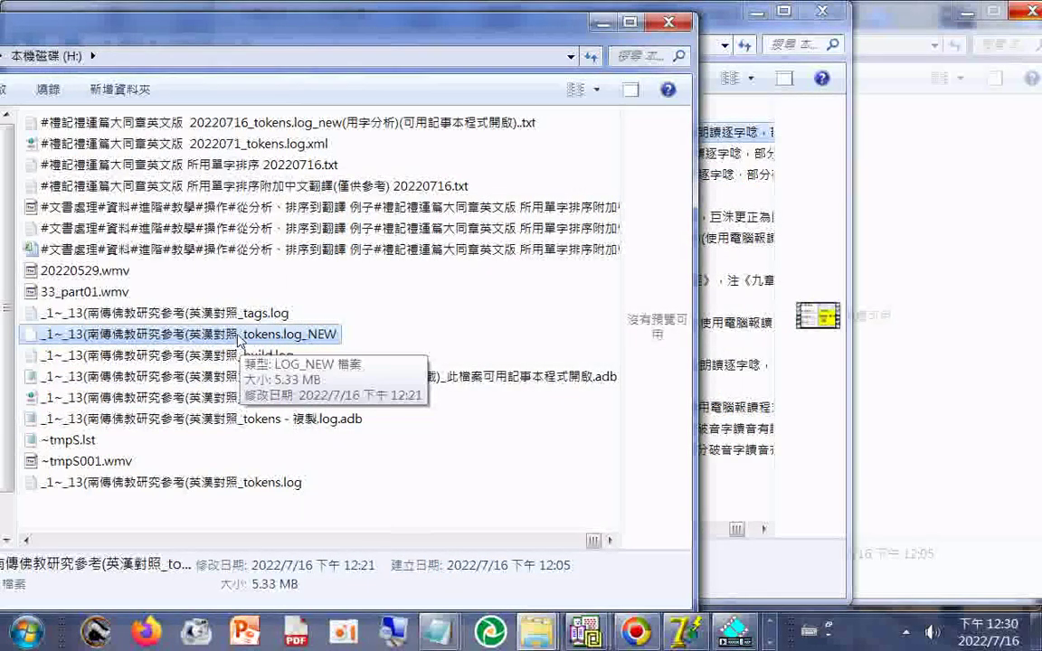
pyautogui.doubleClick(238, 337)
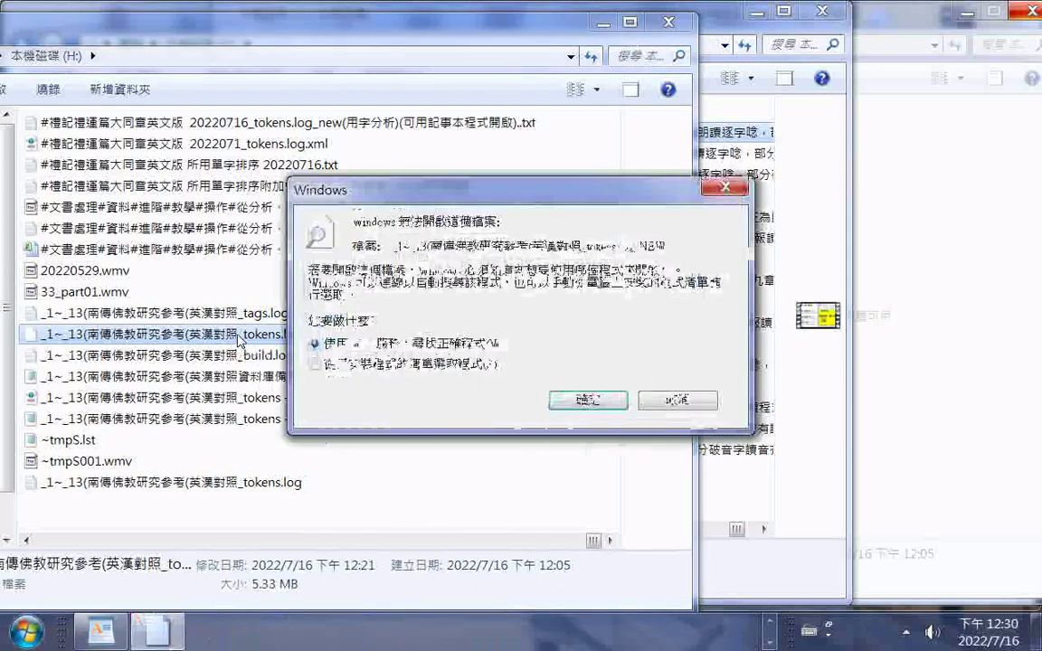
pyautogui.click(676, 403)
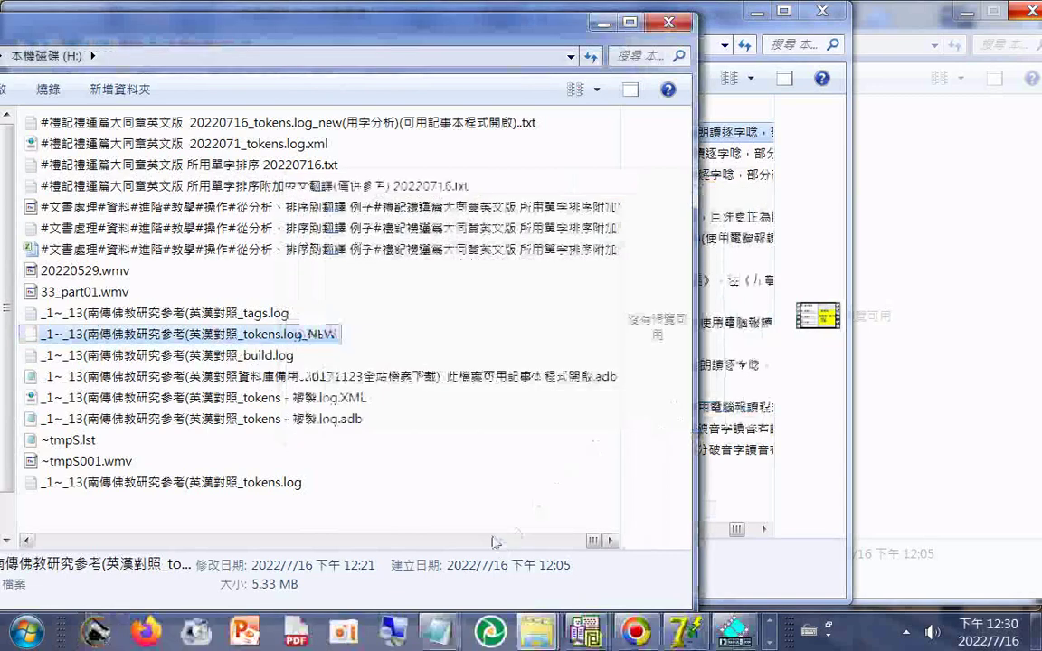
# - Check the files loaded in Indexer and preview the _tokens.log and _tokens - 複製.log.XML files on drive H:
pyautogui.moveTo(435, 638)
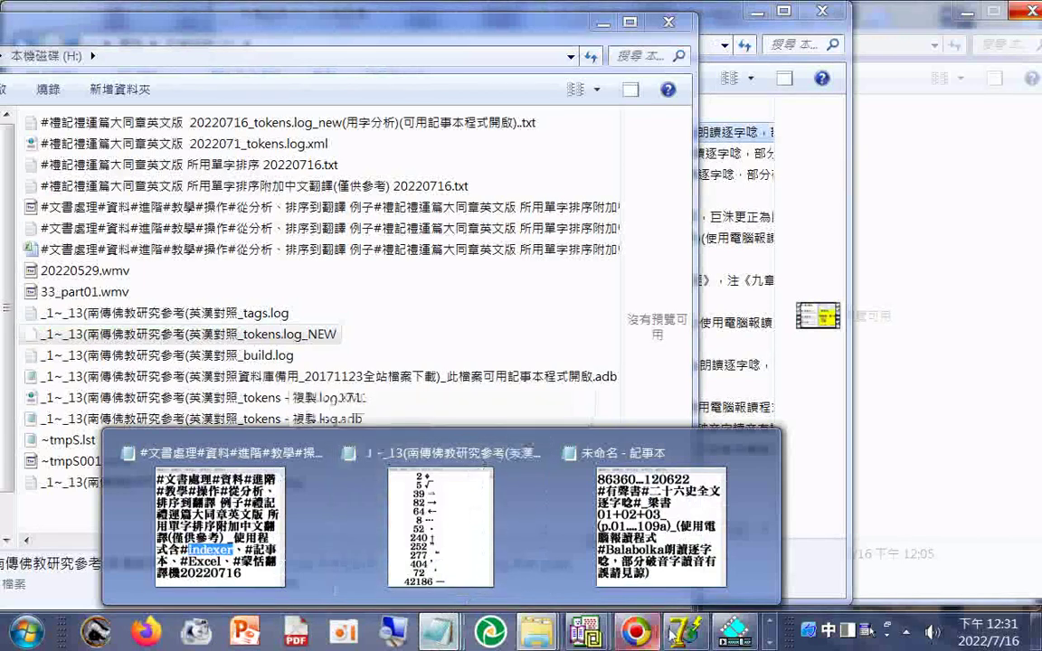
pyautogui.click(479, 461)
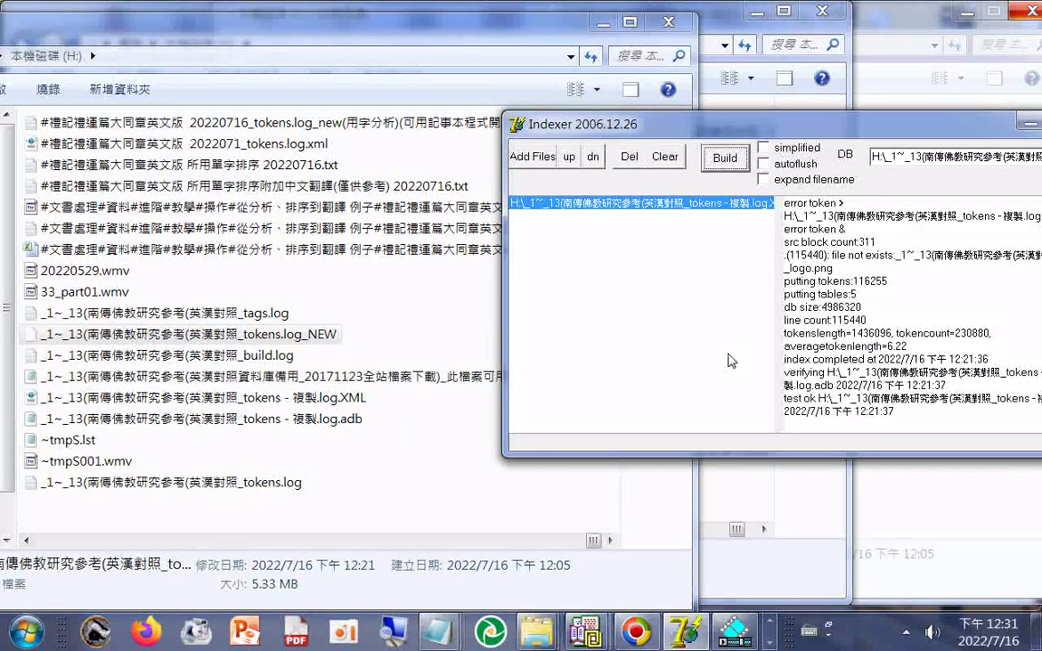
pyautogui.click(259, 487)
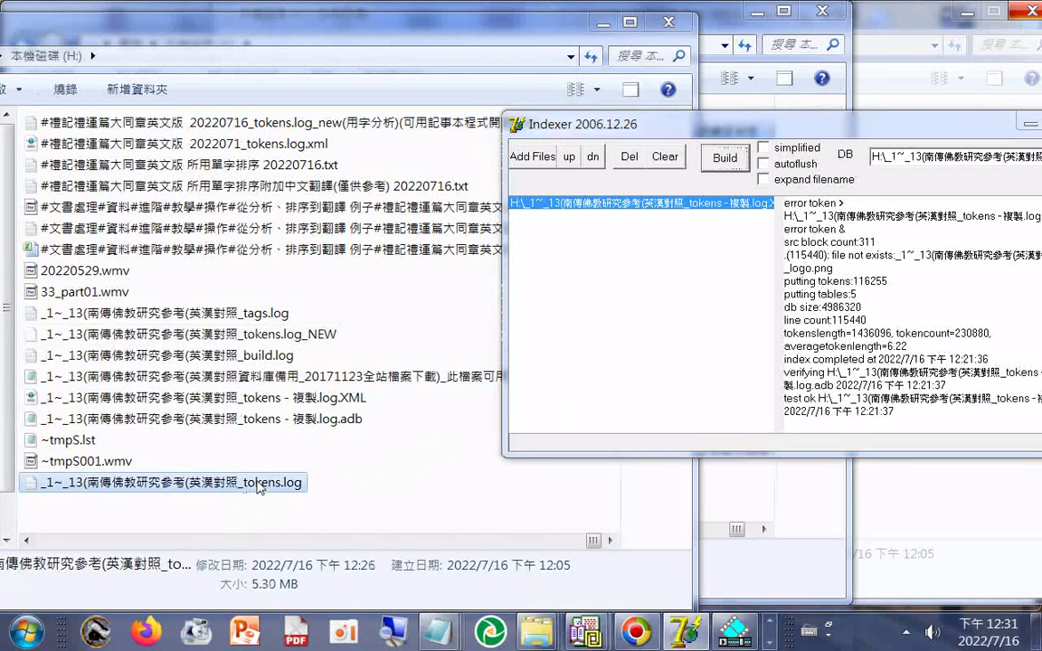
pyautogui.click(259, 487)
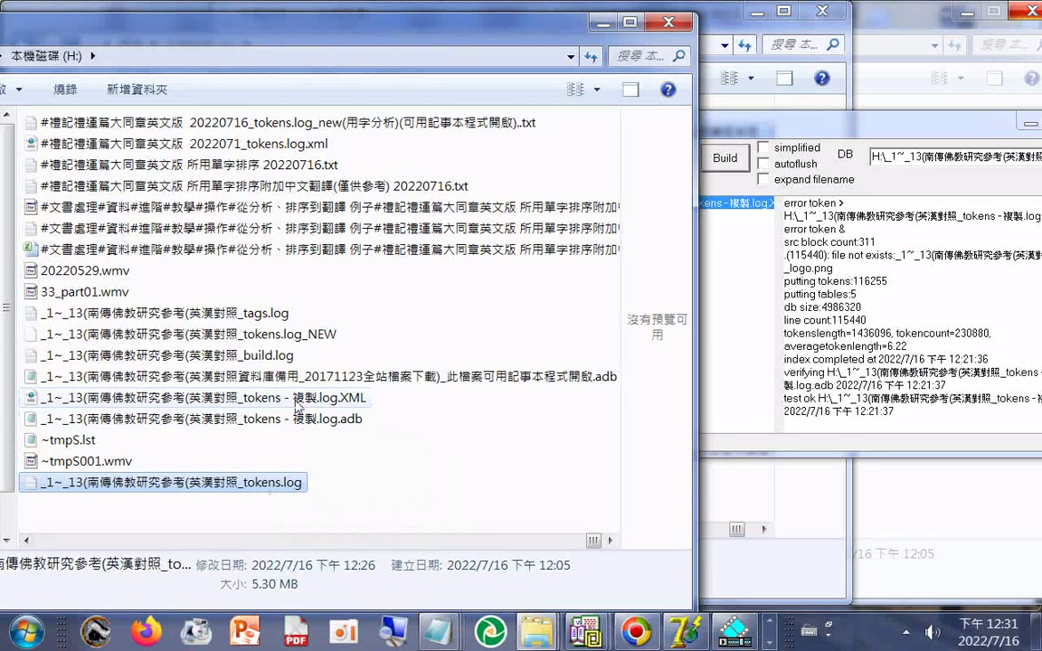
pyautogui.click(297, 409)
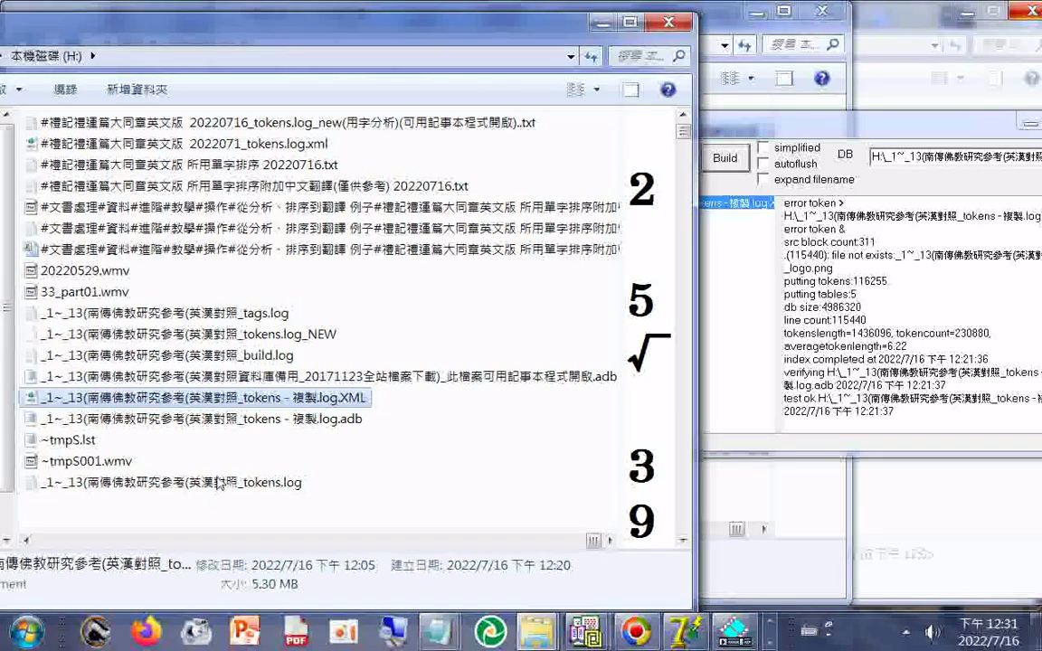
pyautogui.click(246, 482)
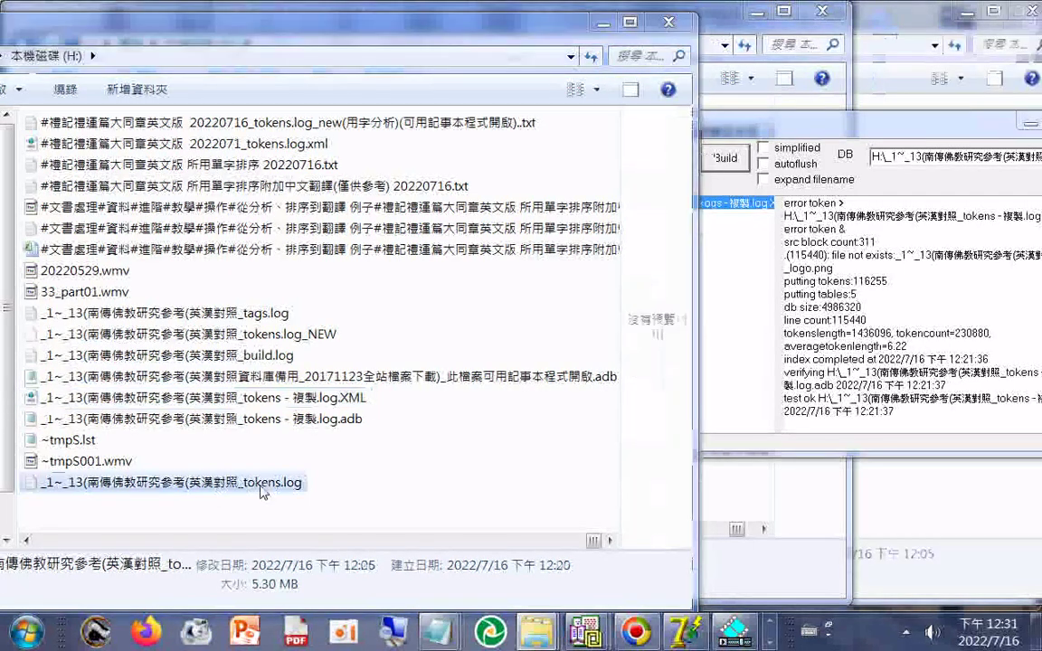
pyautogui.hotkey('ctrl', 'n')
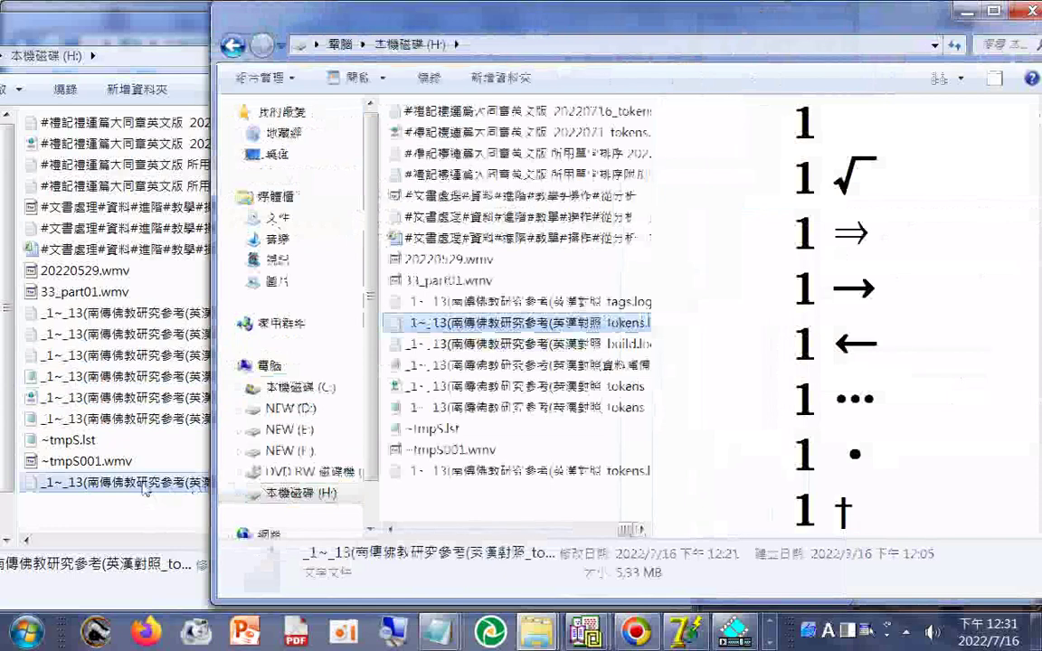
# - Switch to Indexer and rebuild the index from the _1~_13(南傳佛教研究參考(英漢對照_tokens - 複製.log.XML file
pyautogui.click(144, 487)
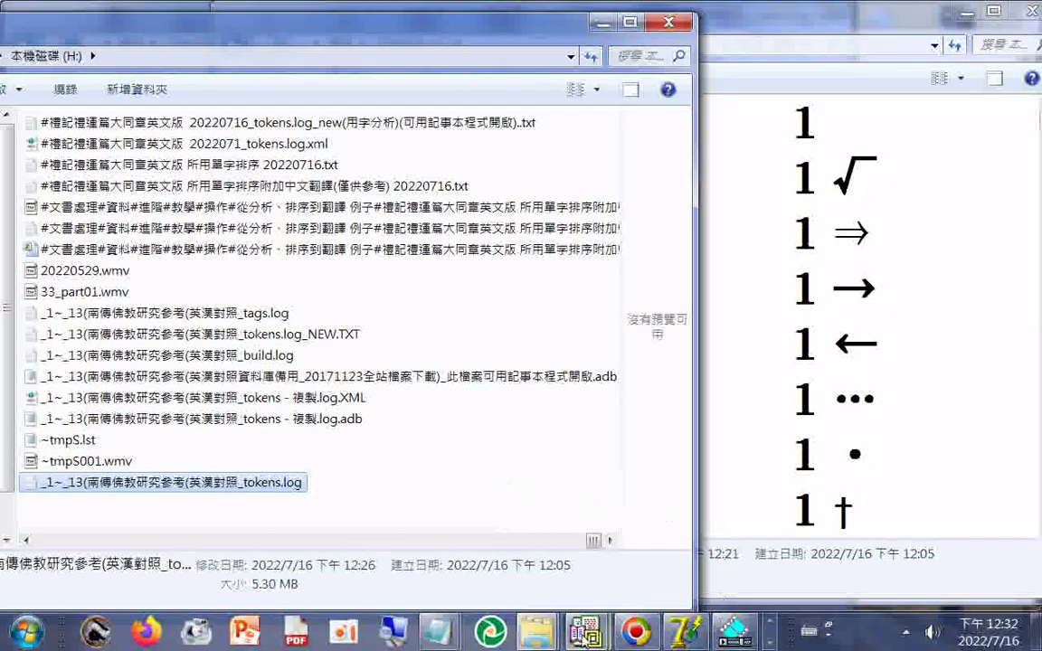
pyautogui.click(685, 633)
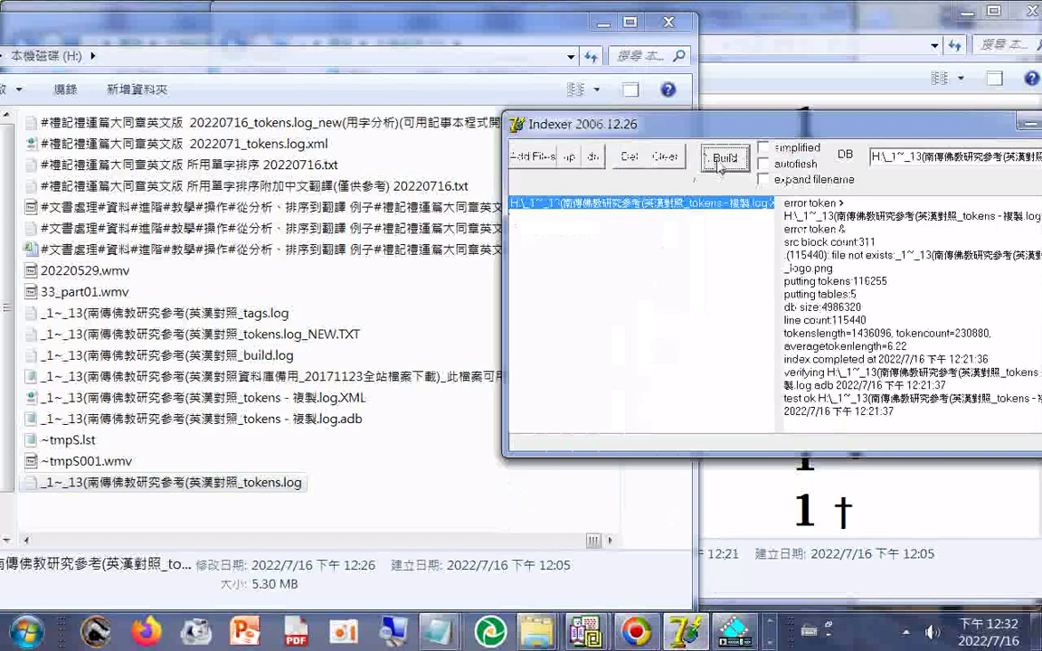
pyautogui.click(723, 159)
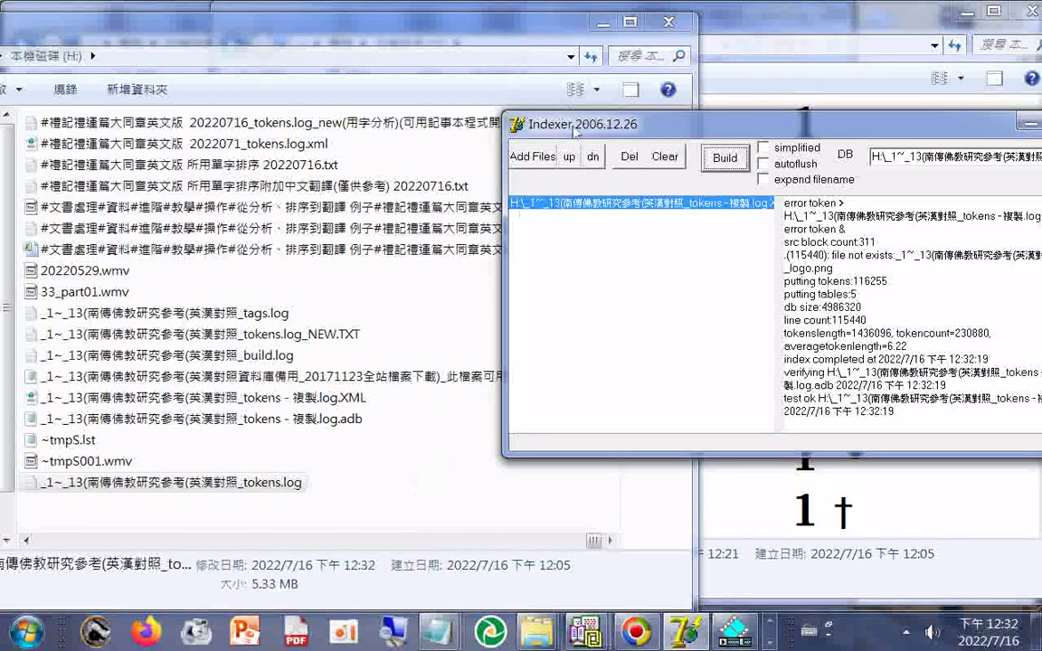
# - Open the regenerated _1~_13(南傳佛教研究參考(英漢對照_tokens.log from drive H: in Notepad and look through its entries
pyautogui.click(613, 540)
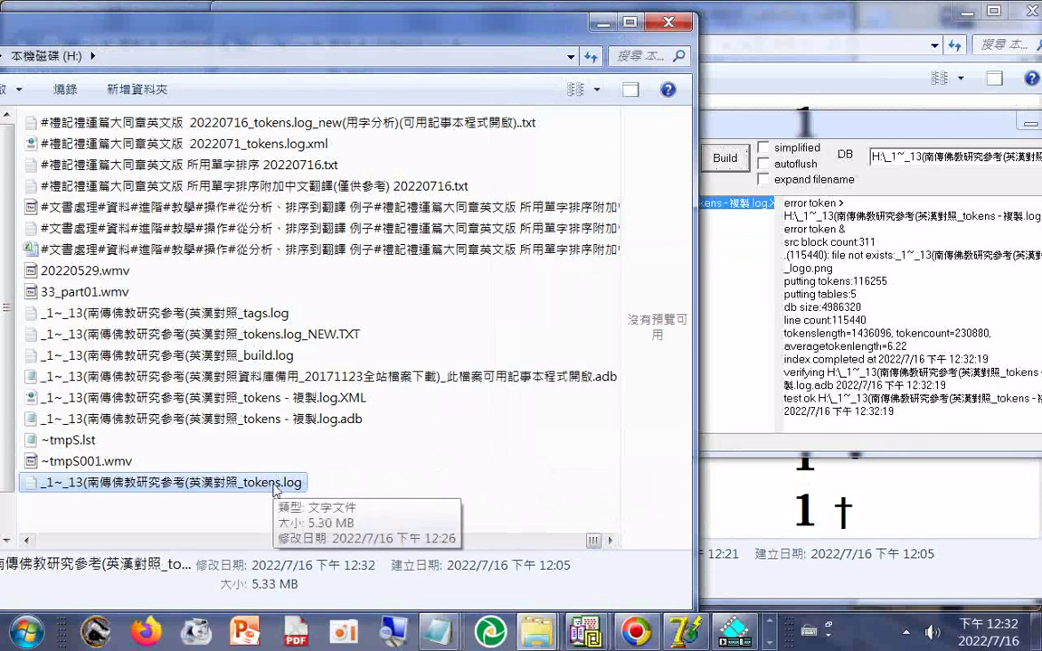
pyautogui.doubleClick(268, 493)
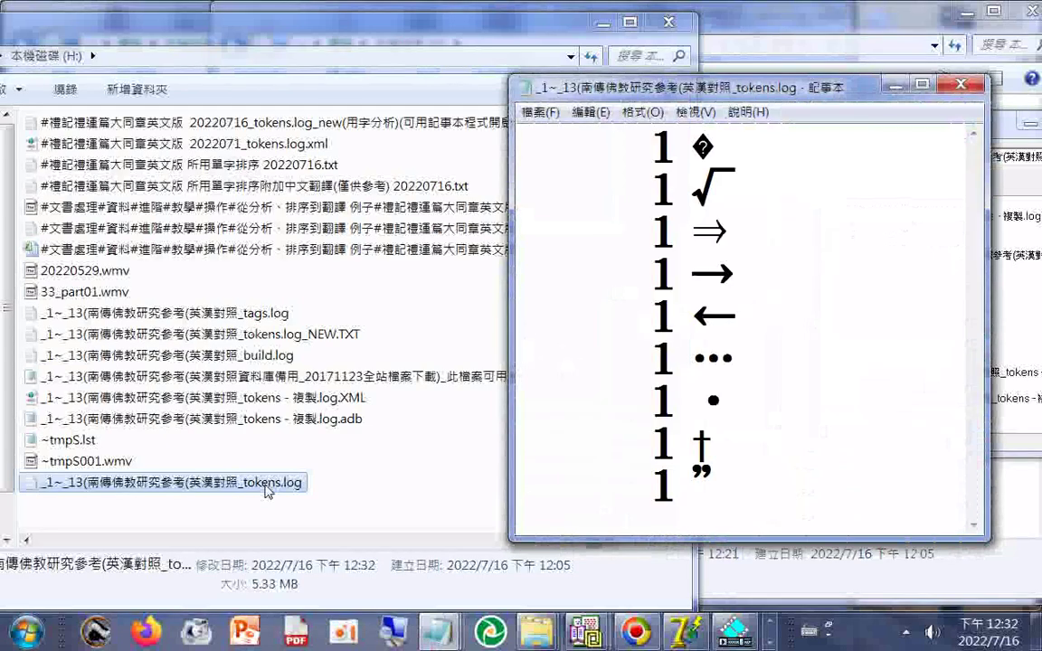
pyautogui.moveTo(973, 150); pyautogui.dragTo(868, 131)
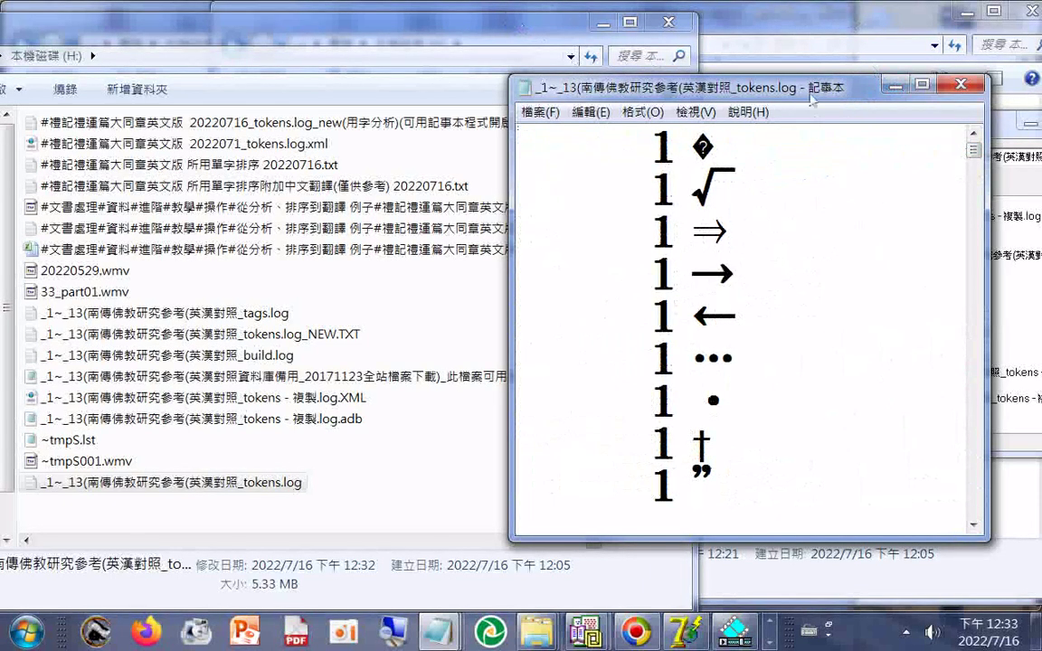
# - Start renaming the regenerated _1~_13(南傳佛教研究參考(英漢對照_tokens.log file on drive H:, appending (已排序為1.....) to its name
pyautogui.moveTo(742, 86); pyautogui.dragTo(430, 264)
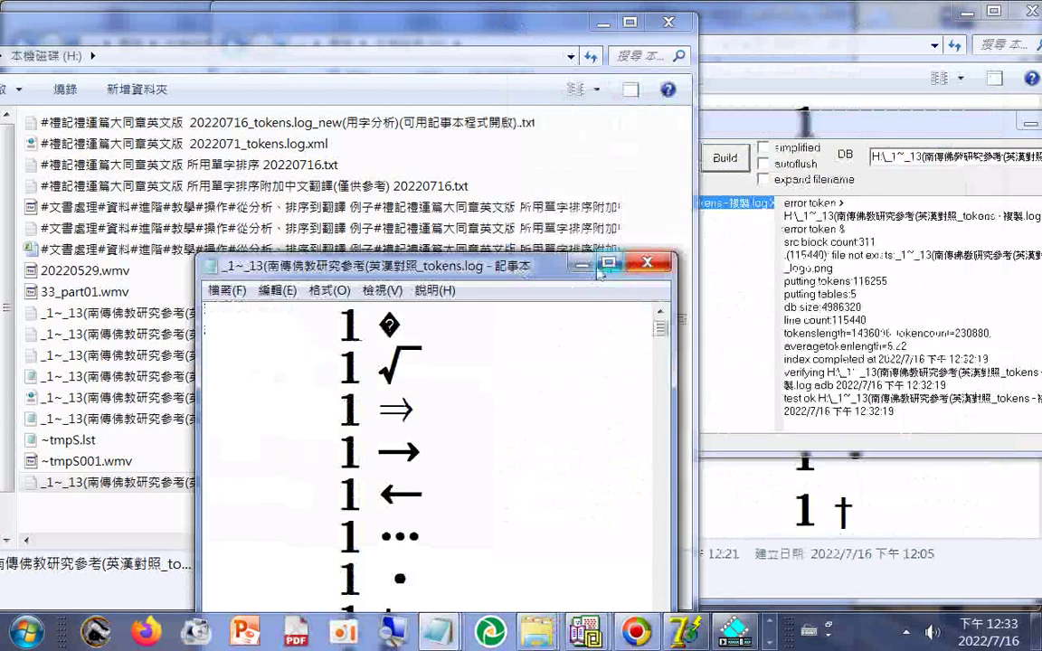
pyautogui.click(601, 262)
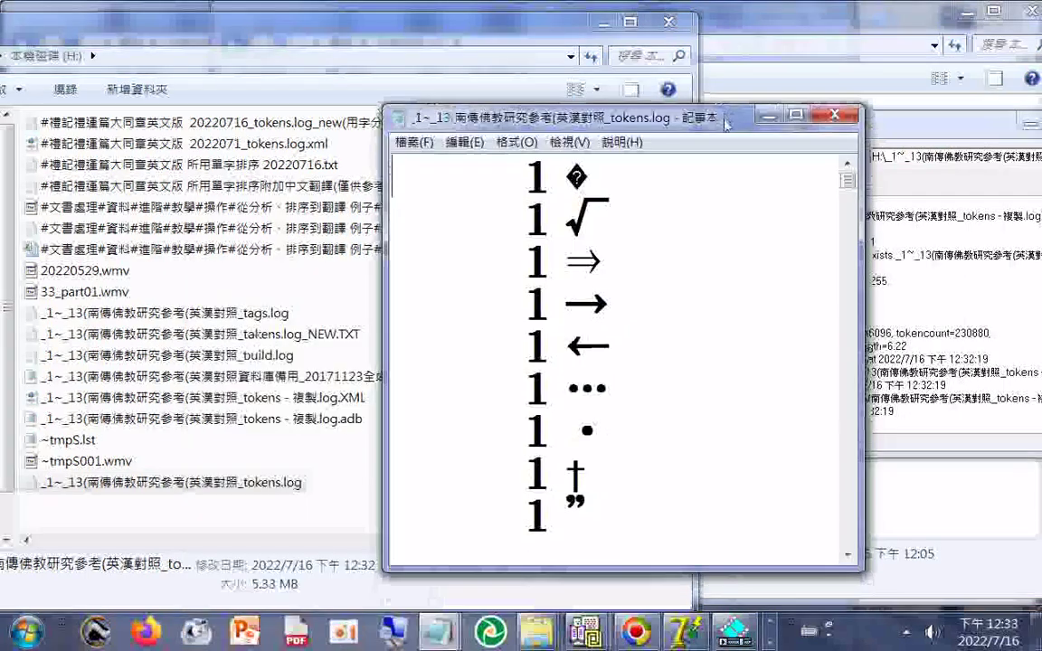
pyautogui.click(259, 489)
pyautogui.click(260, 486)
pyautogui.click(303, 491)
pyautogui.write('()')
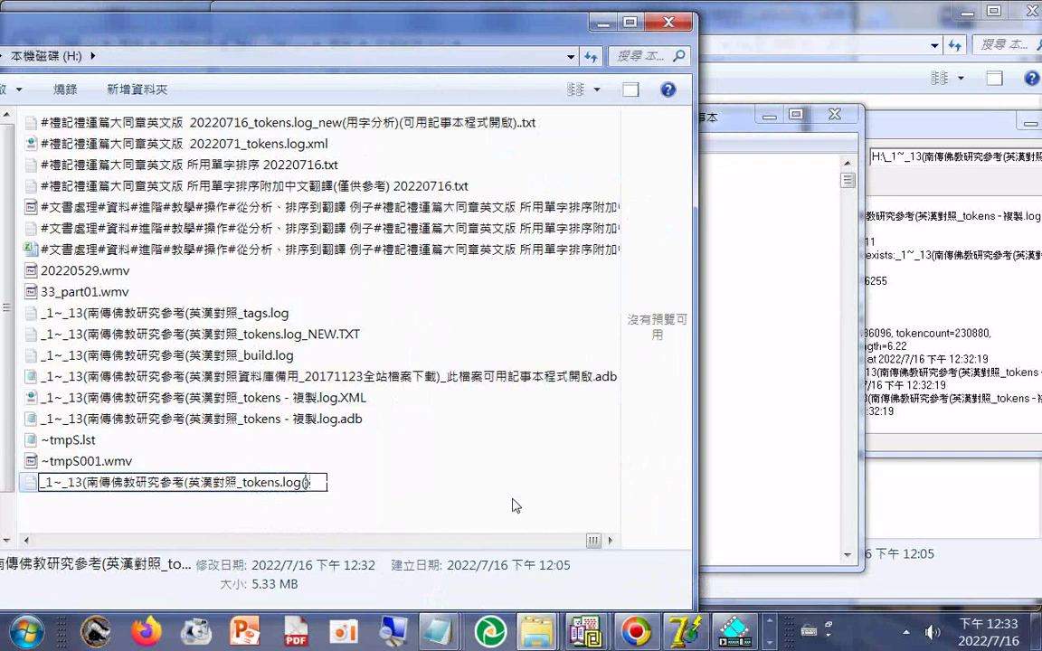
pyautogui.hotkey('ctrl', 'space')
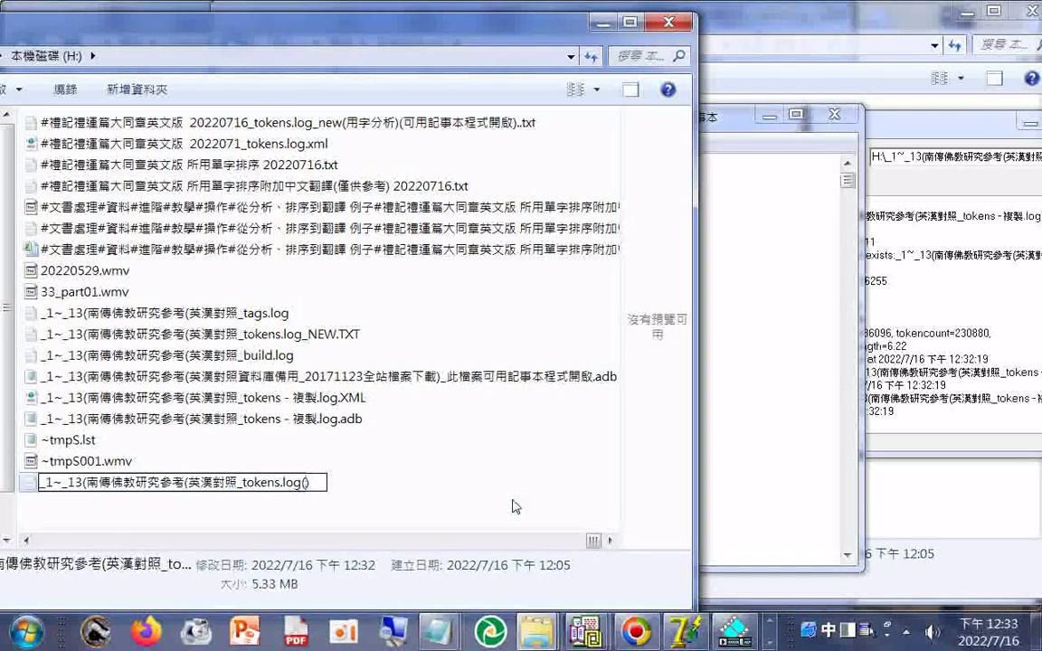
pyautogui.write('以排序')
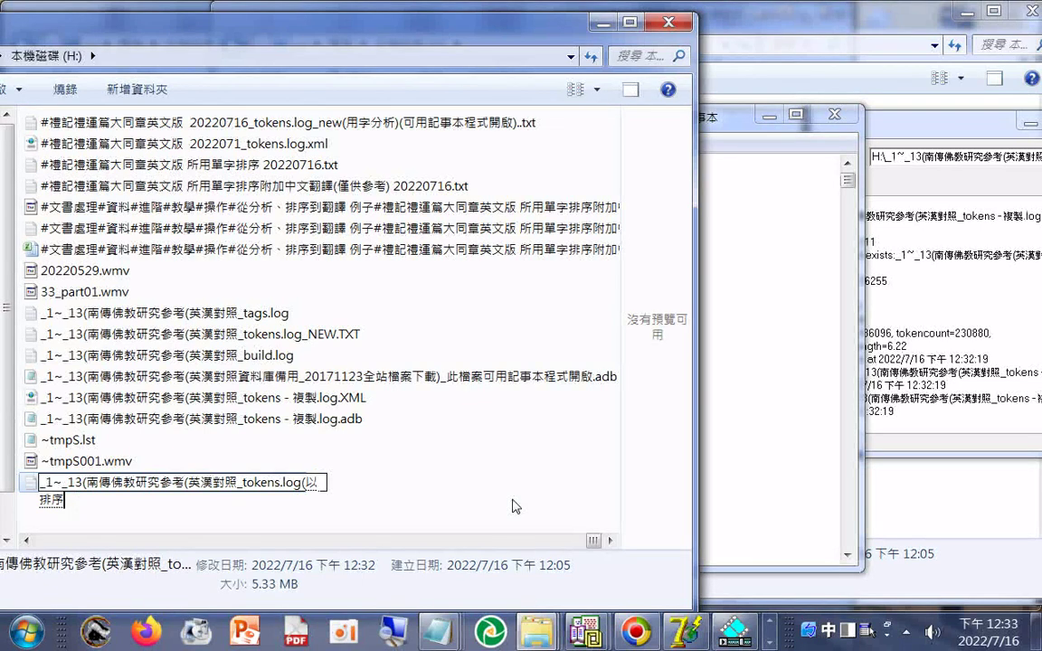
pyautogui.write('為')
pyautogui.press('Down')
pyautogui.press('2')
pyautogui.press('Return')
pyautogui.write('1)')
pyautogui.write('.')
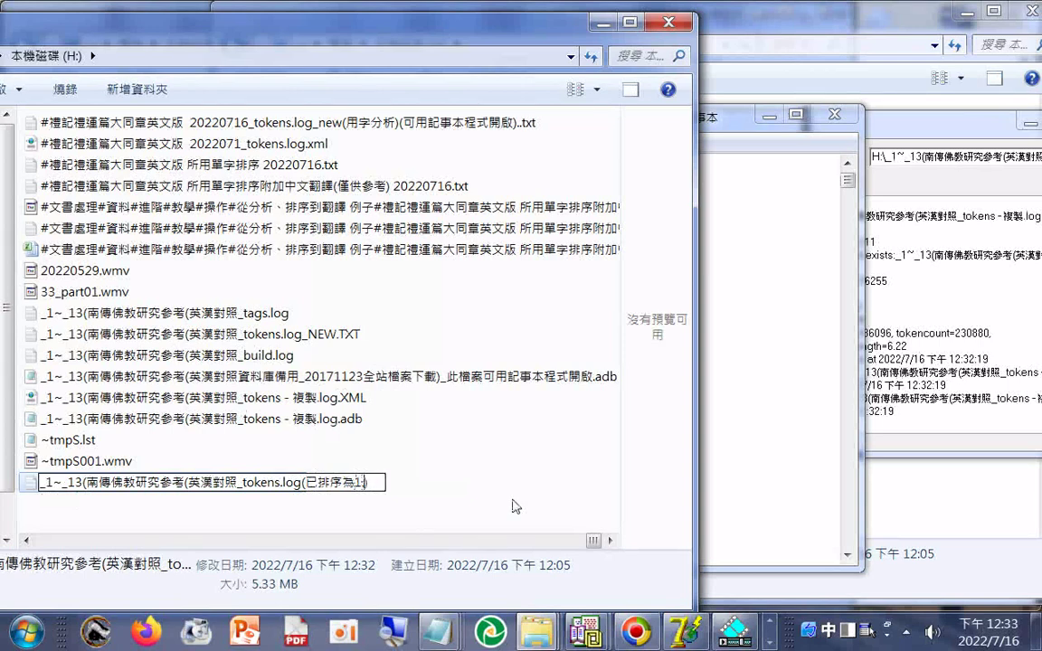
pyautogui.write('....)(')
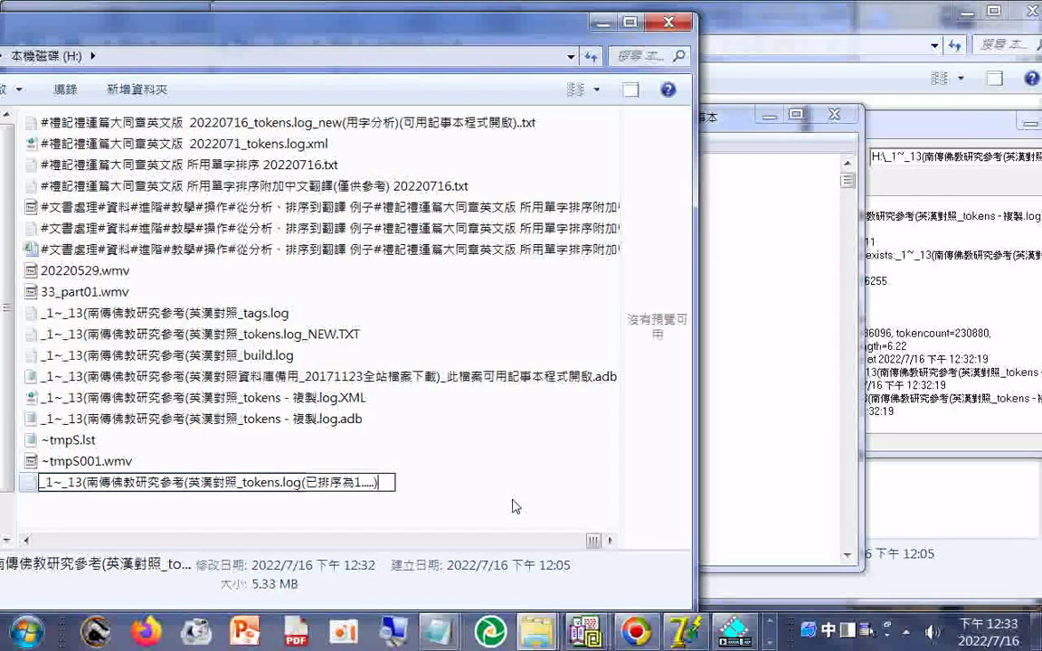
# - Add (可用記事本程式開啟) to the end of the file name being edited
pyautogui.write('可用ㄐ')
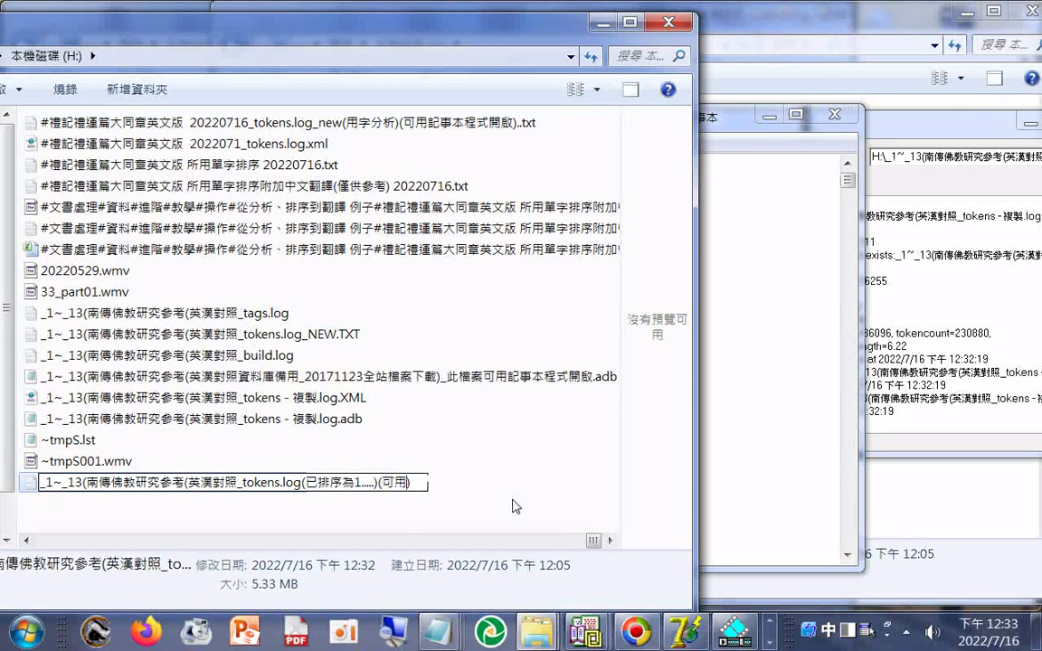
pyautogui.write('記事本')
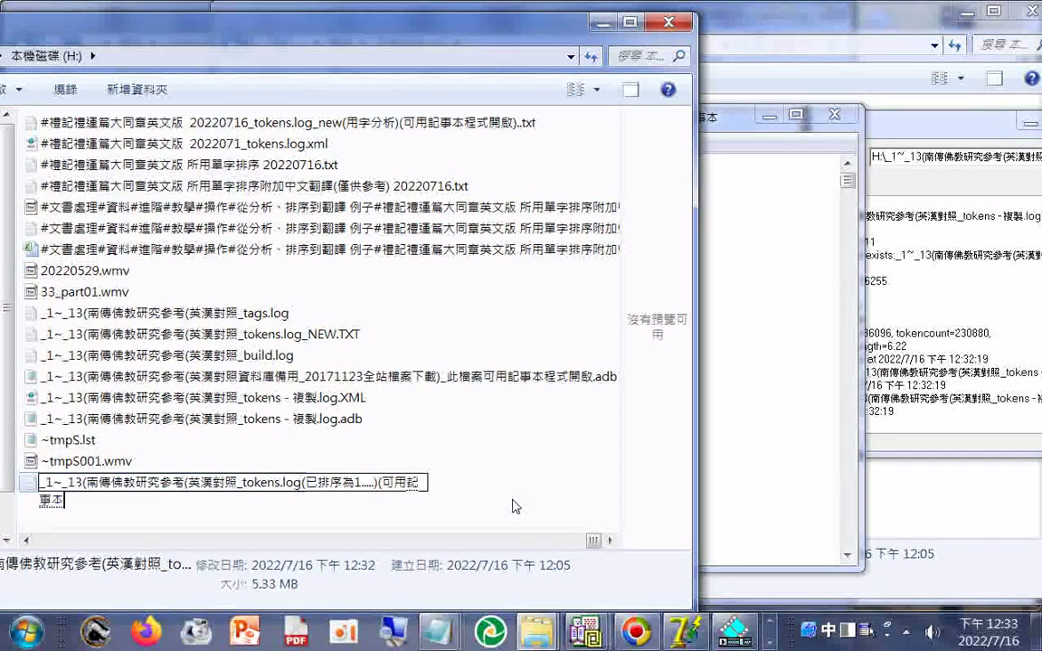
pyautogui.write('成')
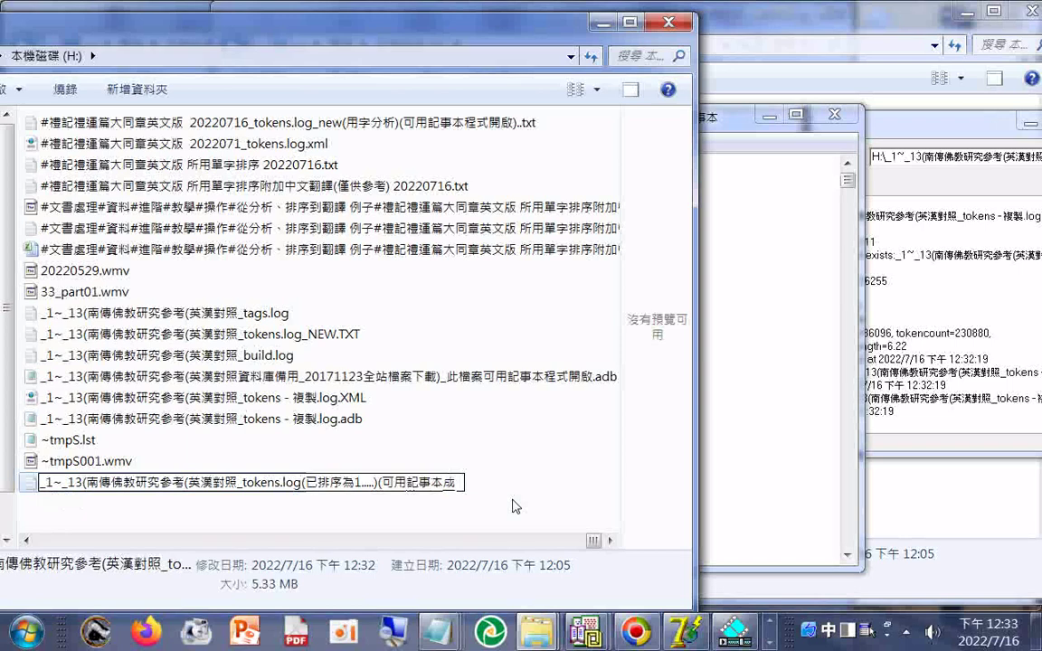
pyautogui.write('ㄕ式ㄎ')
pyautogui.write('開啟')
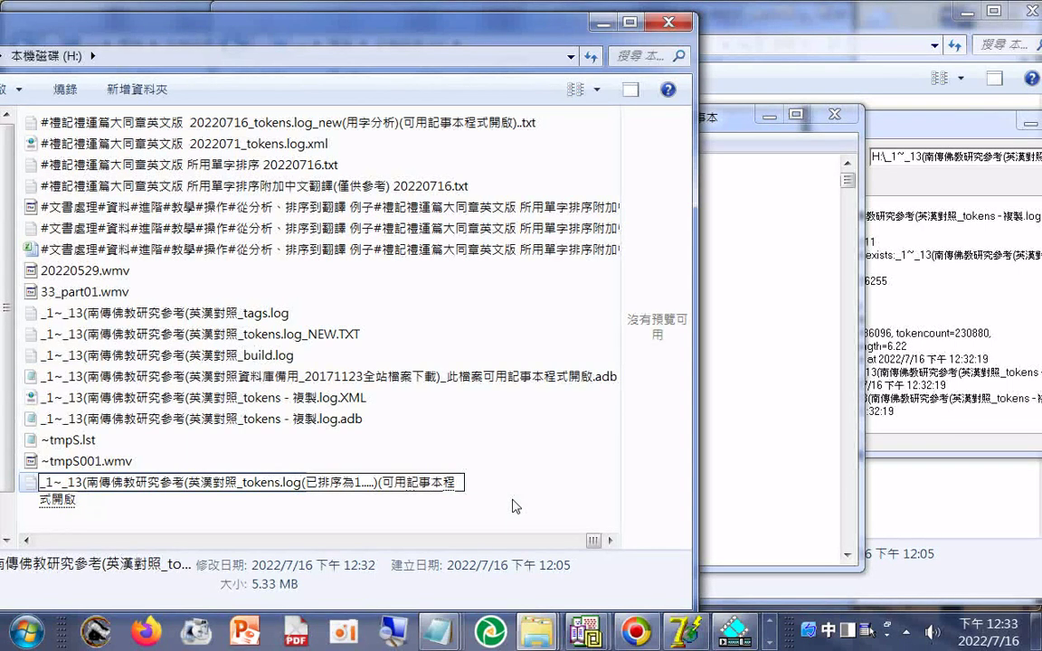
pyautogui.press('Return')
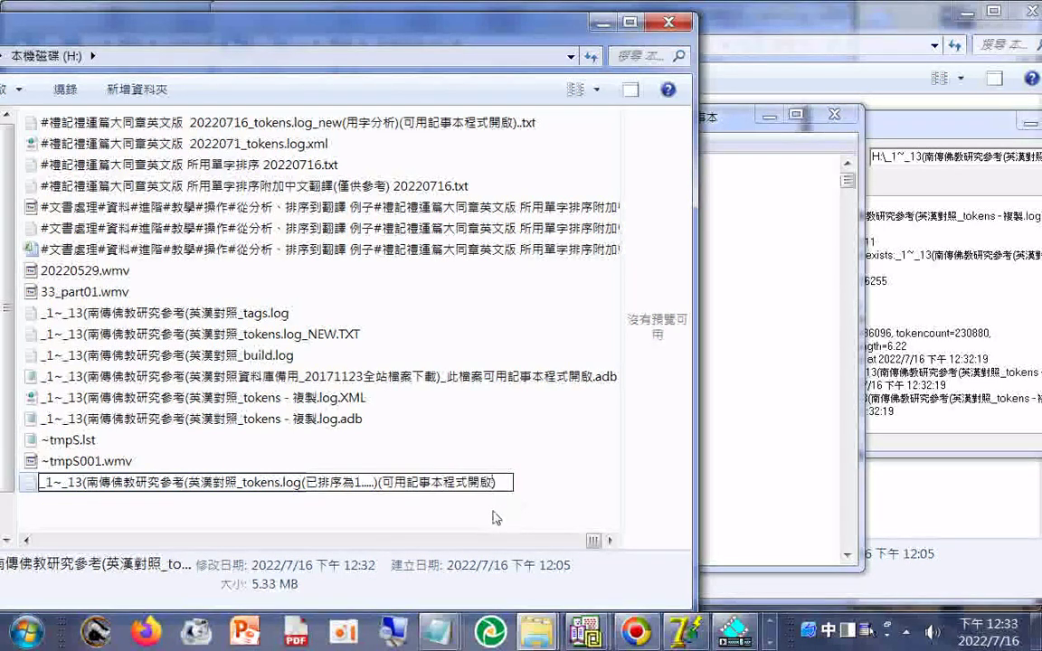
# - Finish the file name with (英中對照資料庫備用) and accept the change of file extension
pyautogui.write('ㄉ')
pyautogui.write('ㄥˋ')
pyautogui.write('ㄩㄨ')
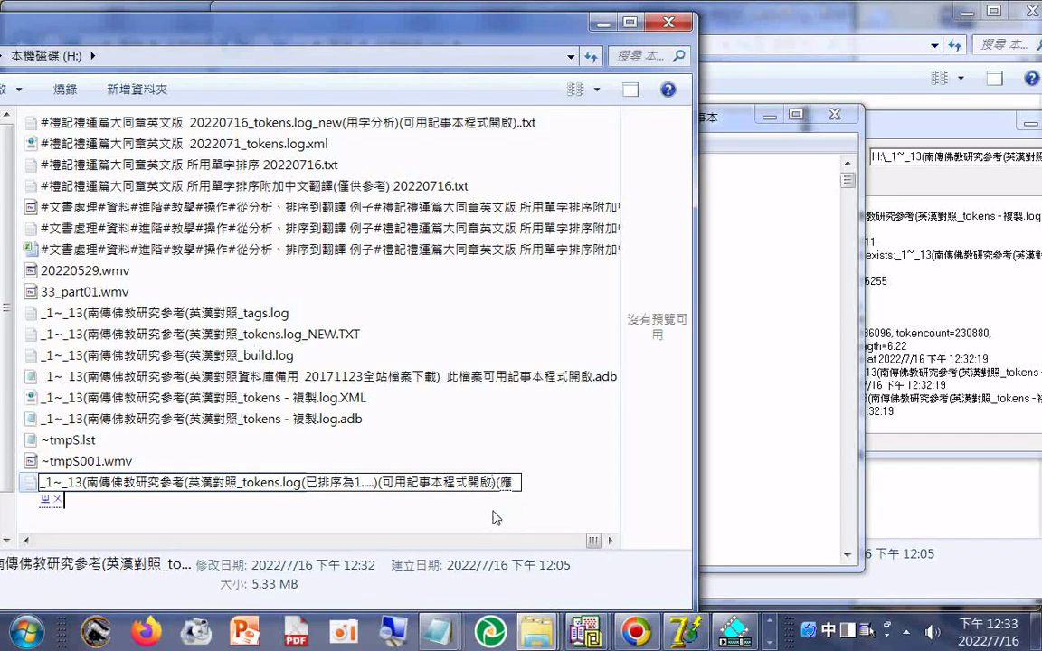
pyautogui.write('ㄥ')
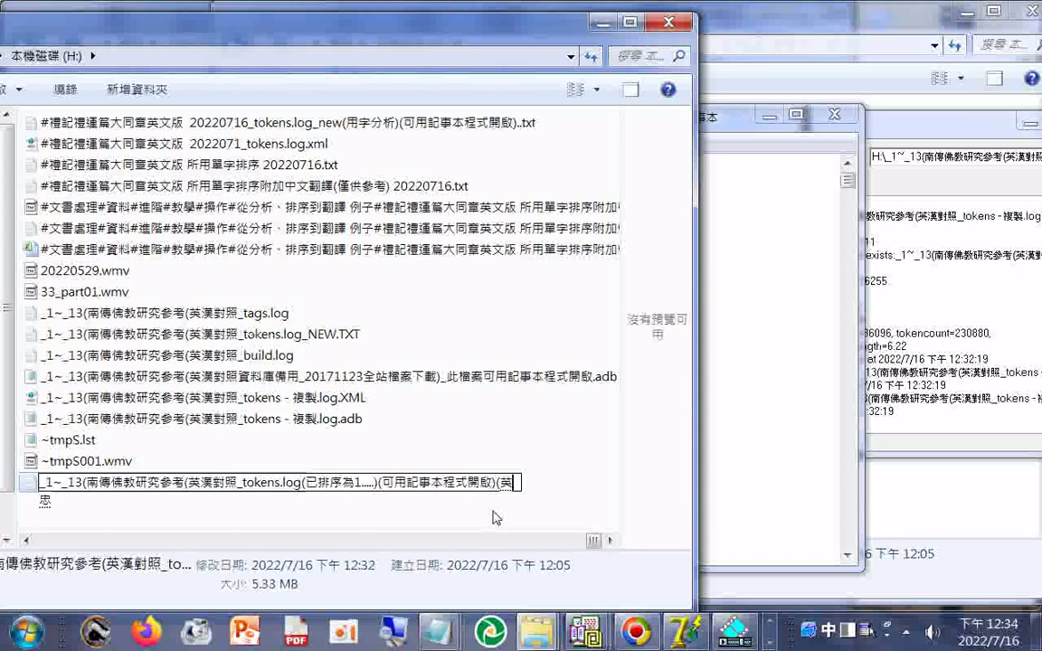
pyautogui.press('Down')
pyautogui.press('2')
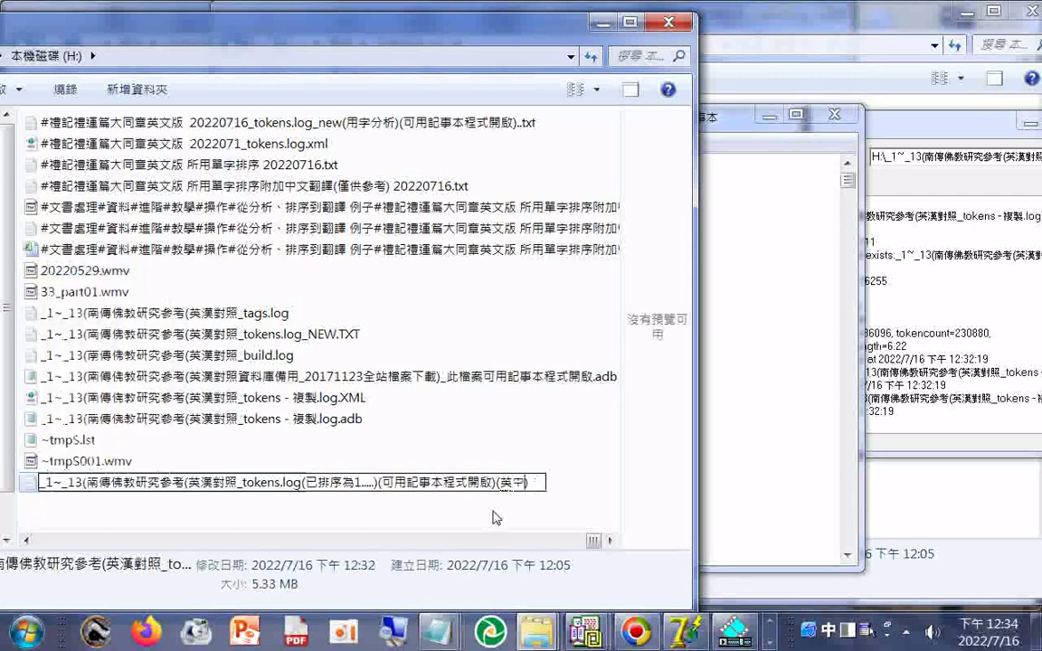
pyautogui.write('ㄉㄨㄟˋ')
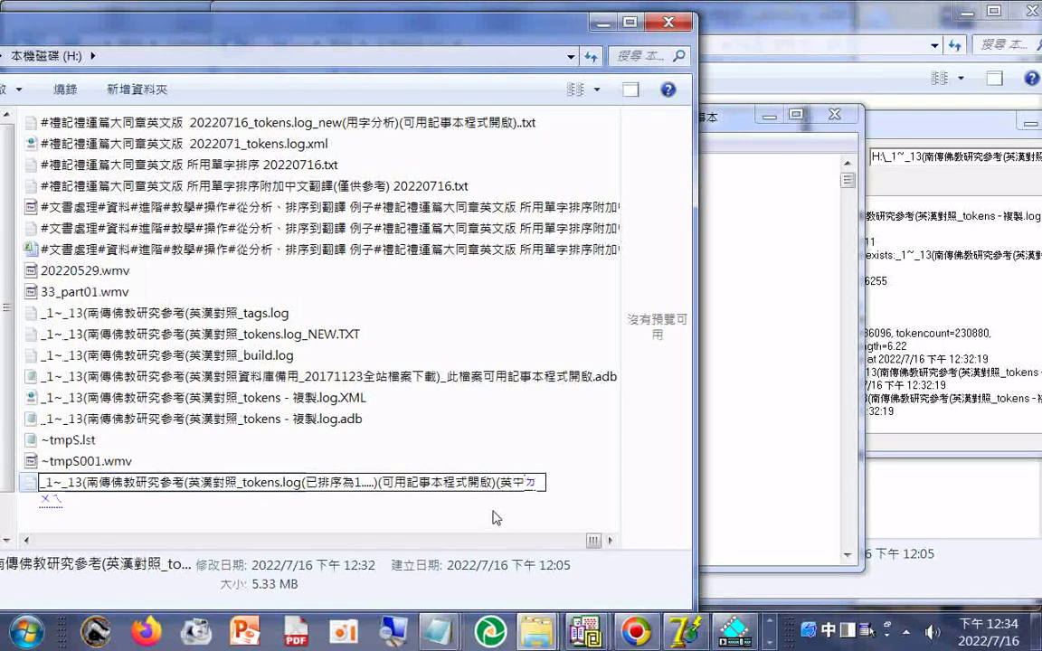
pyautogui.write('ㄓㄠˋ')
pyautogui.write(')')
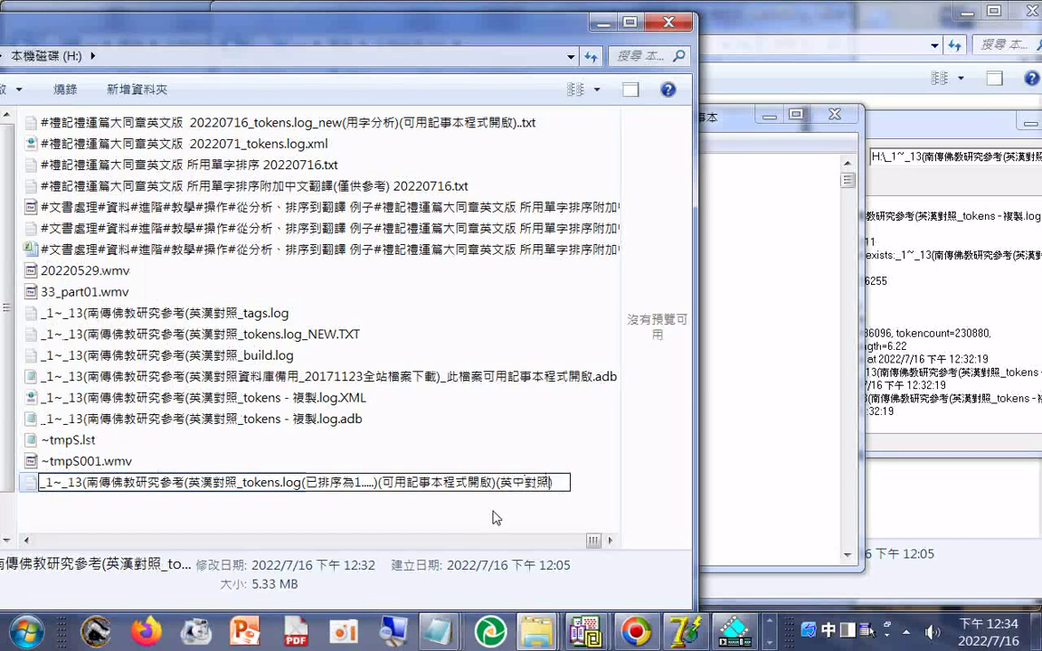
pyautogui.write('資料庫被')
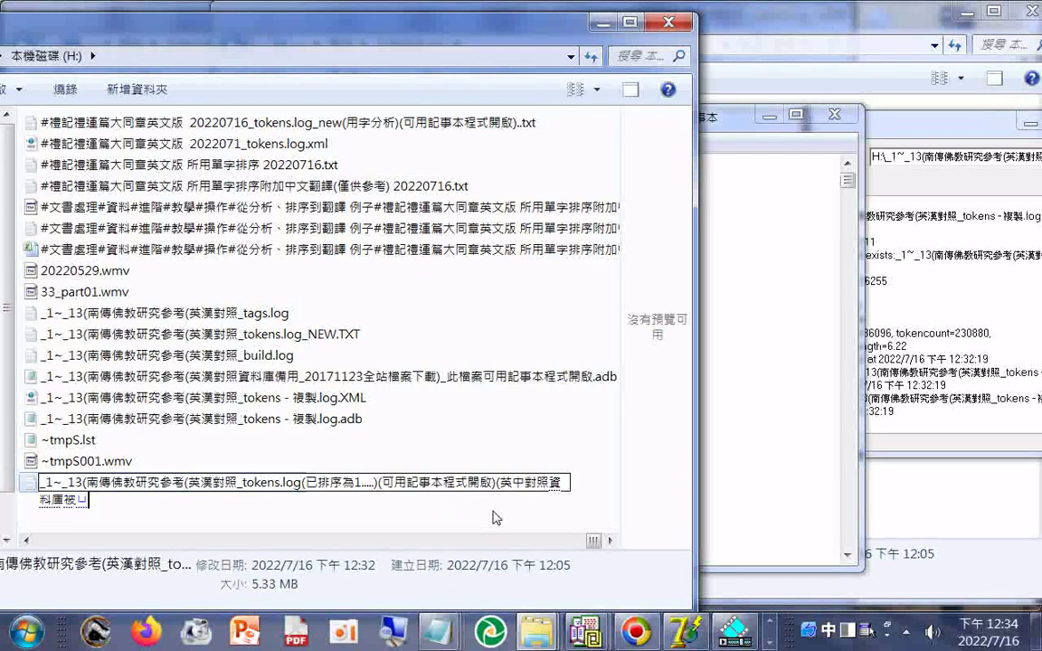
pyautogui.press('BackSpace')
pyautogui.write('備用)')
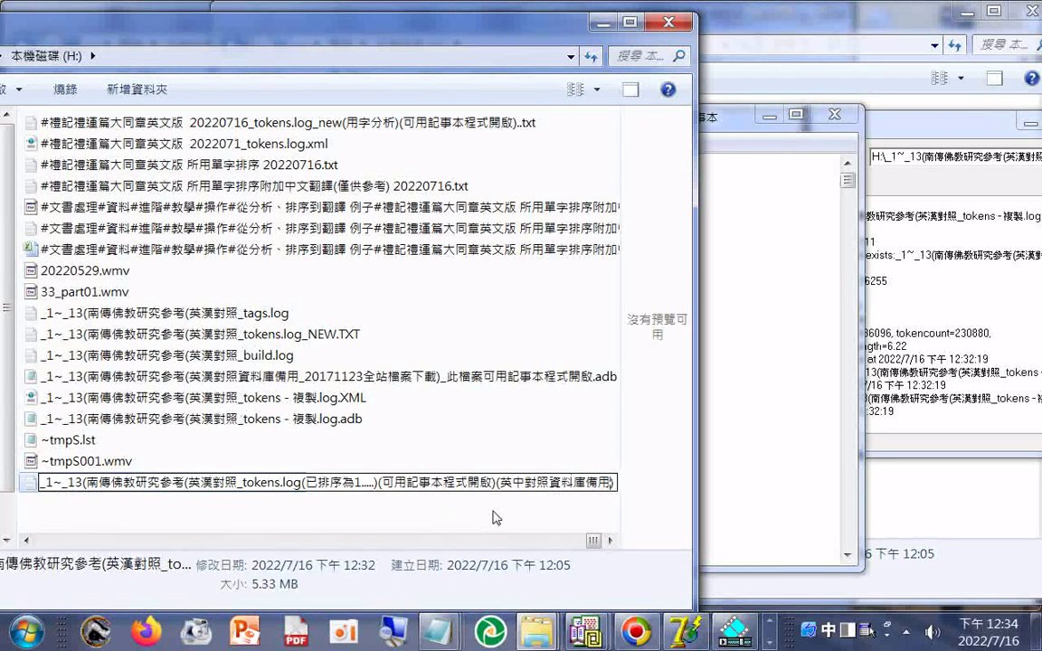
pyautogui.press('Return')
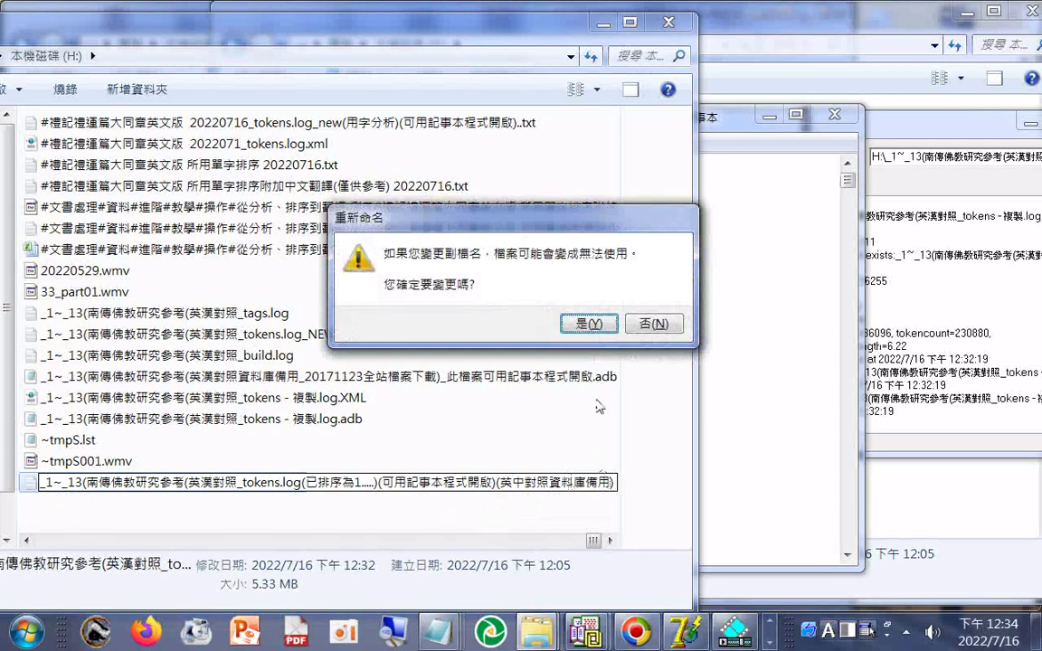
pyautogui.click(590, 324)
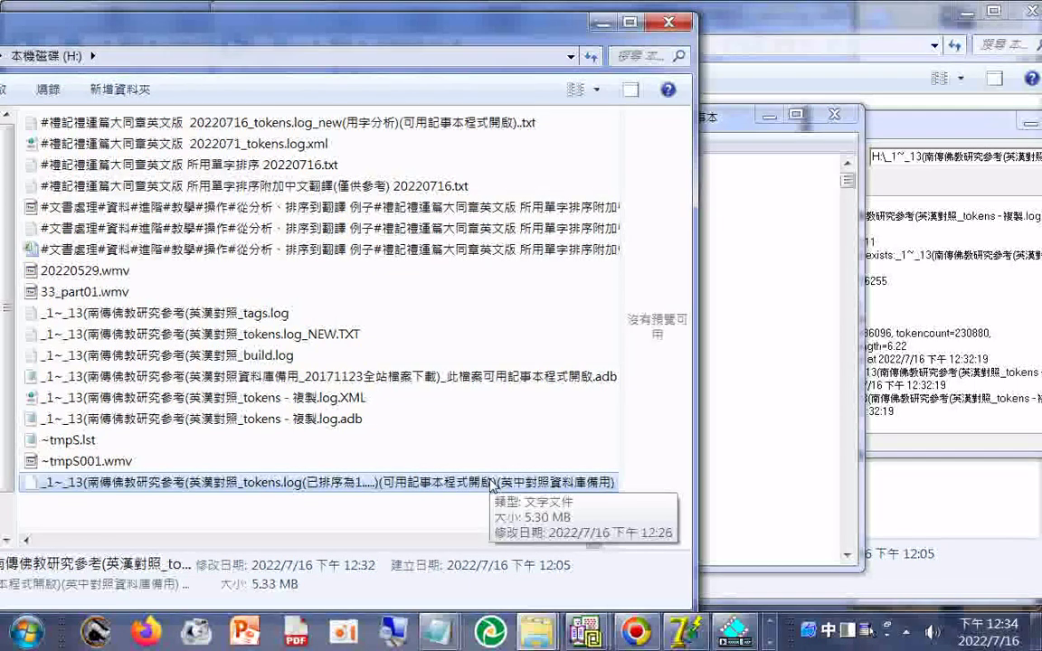
# - Examine the sorted entries of the _tokens.log file in Notepad, from the single characters through the long Pali words to the numbers and English words
pyautogui.press('Return')
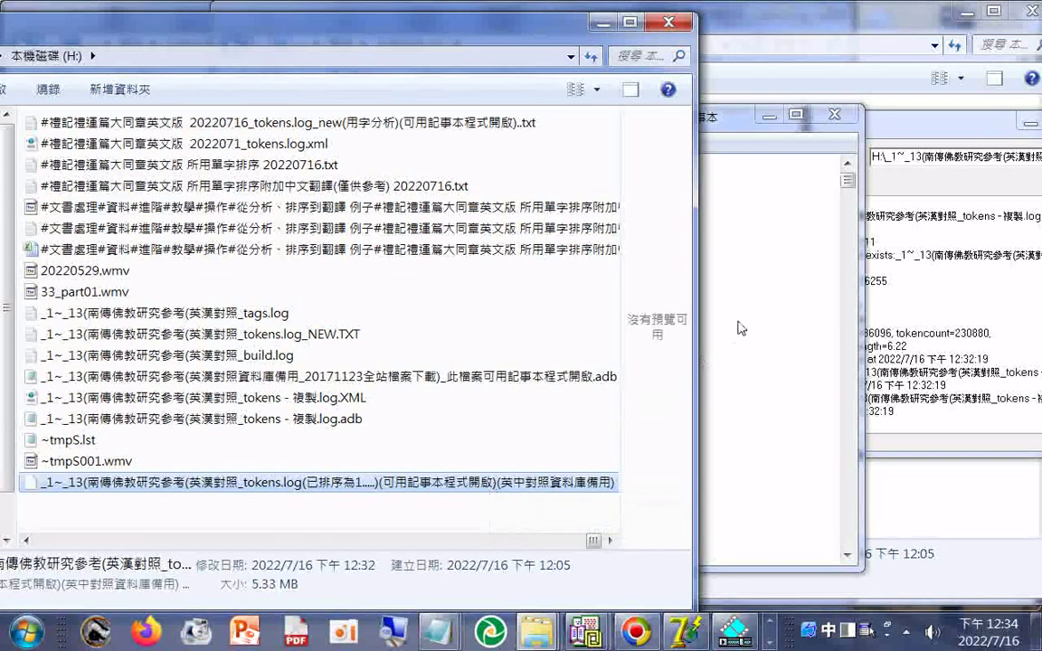
pyautogui.scroll(-3, 703, 314)
pyautogui.scroll(-20, 703, 314)
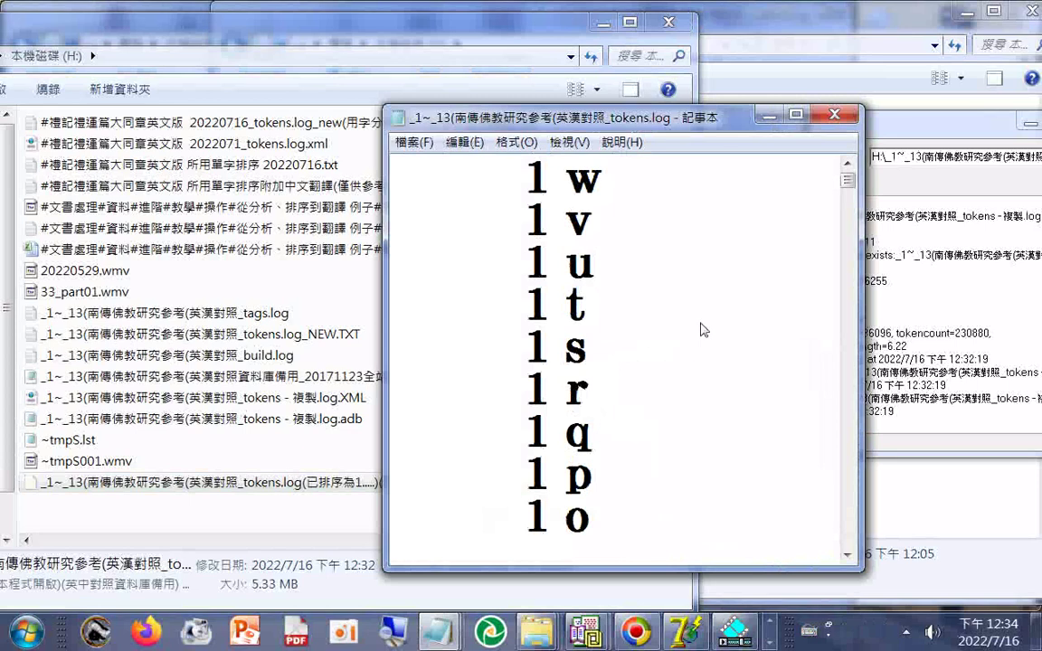
pyautogui.scroll(-4, 691, 338)
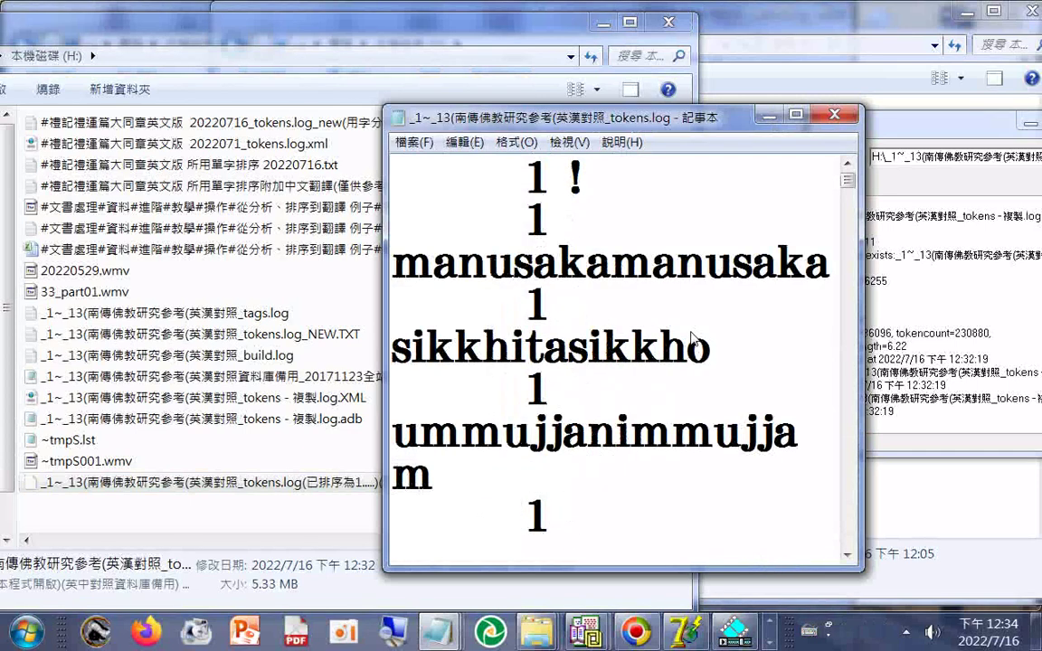
pyautogui.scroll(-3, 694, 338)
pyautogui.scroll(-6, 703, 371)
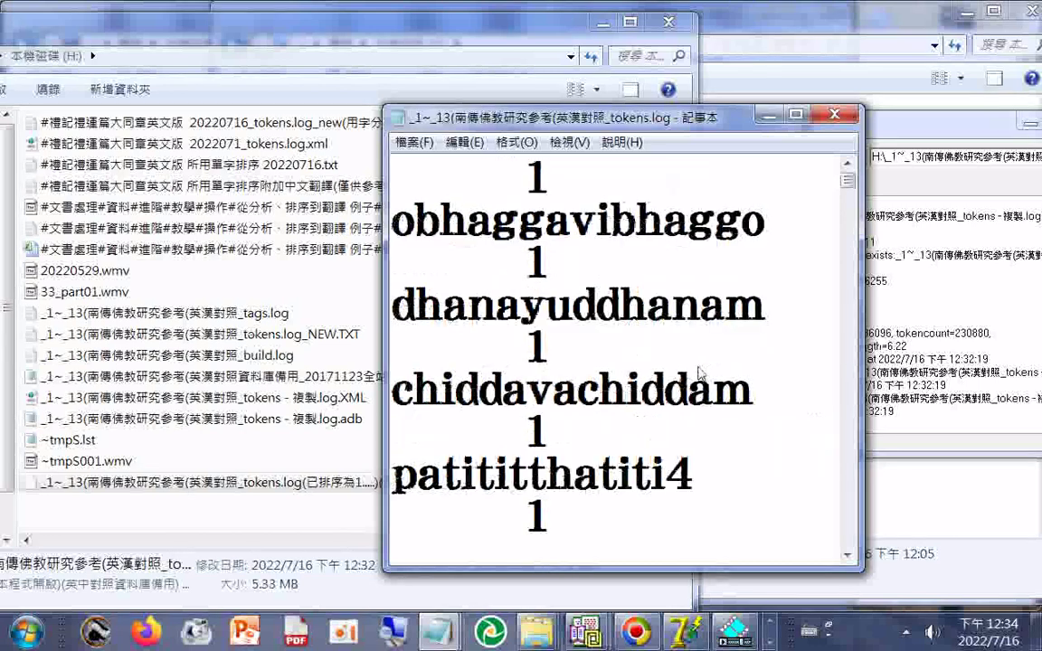
pyautogui.scroll(9, 702, 374)
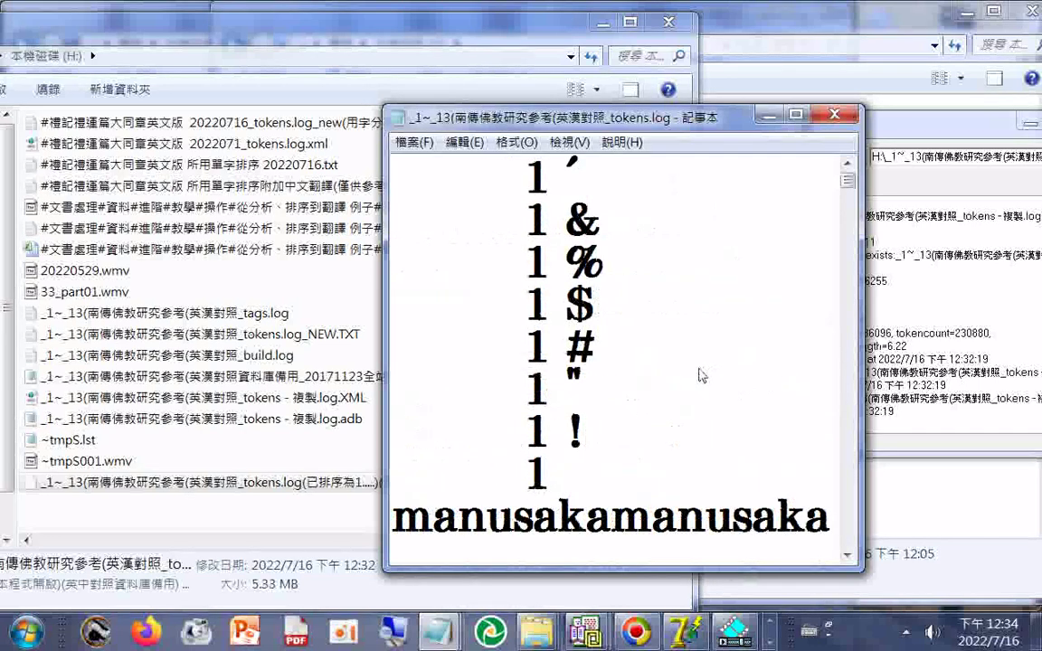
pyautogui.scroll(-1, 702, 374)
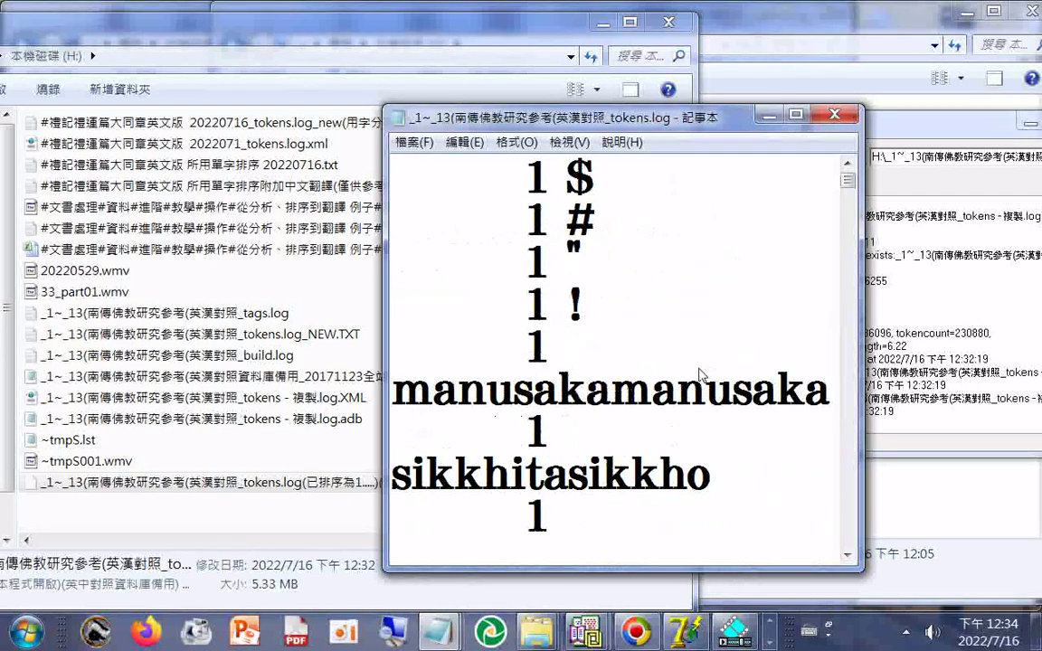
pyautogui.scroll(-4, 702, 374)
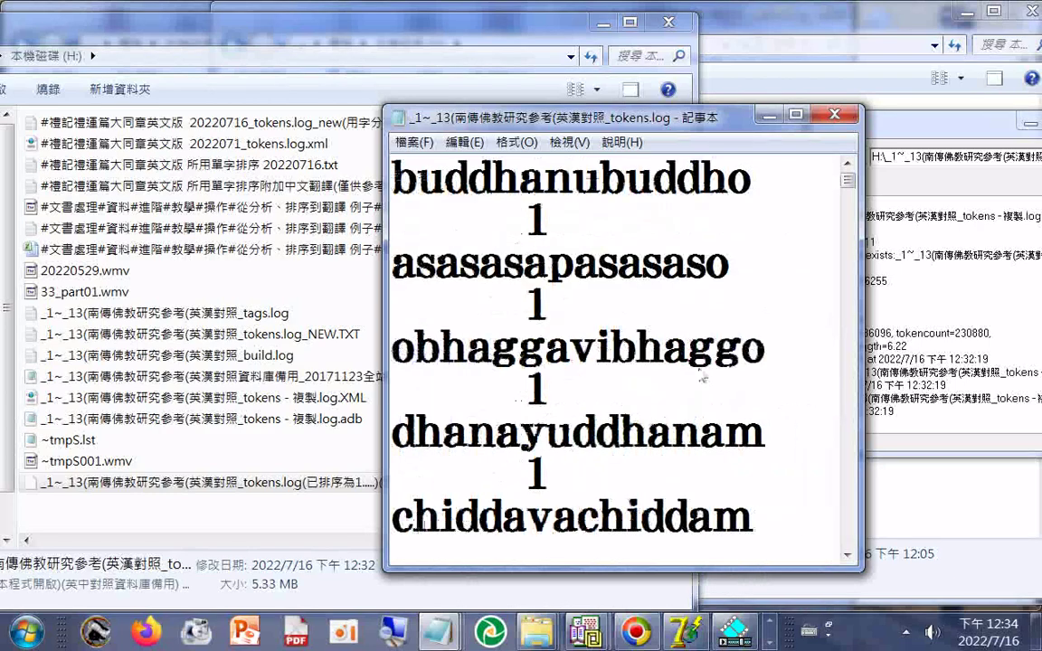
pyautogui.scroll(-20, 701, 374)
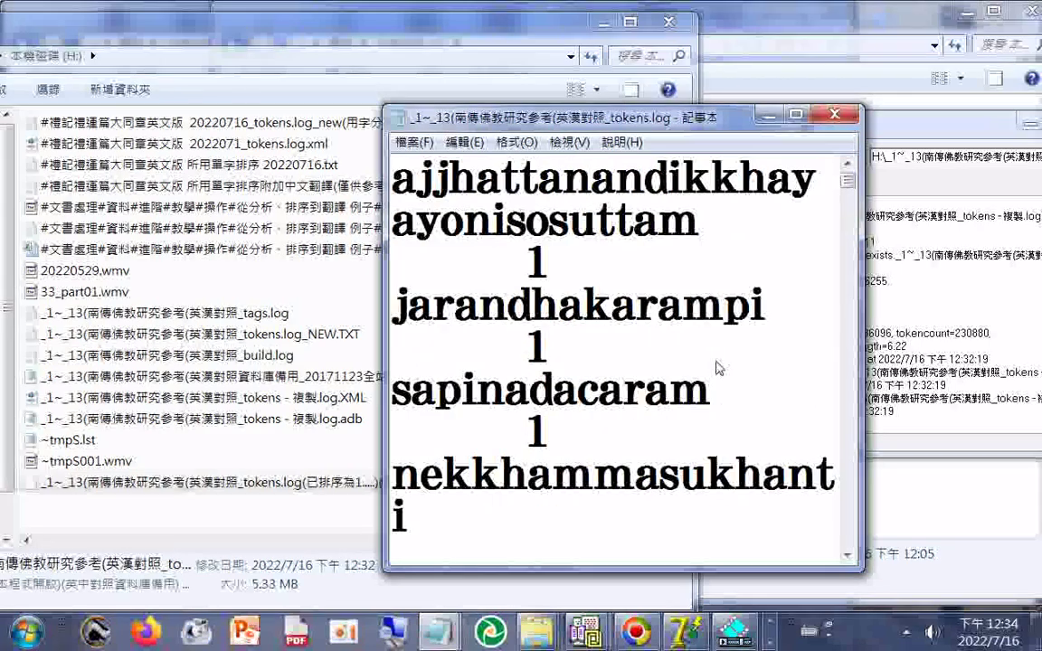
pyautogui.scroll(-3, 709, 377)
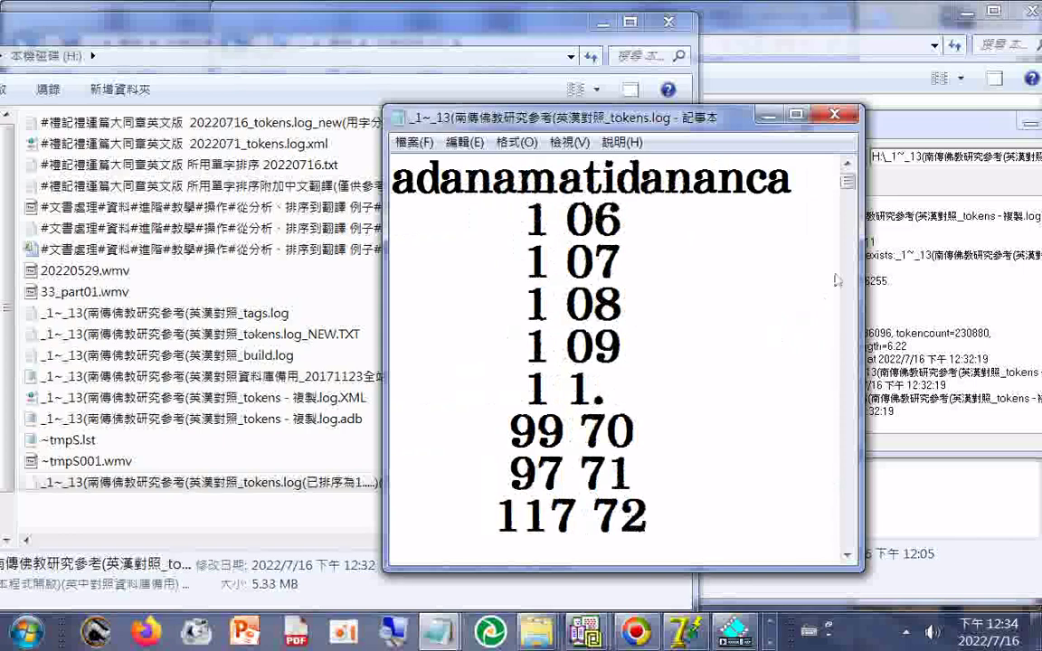
pyautogui.moveTo(846, 185); pyautogui.dragTo(847, 222)
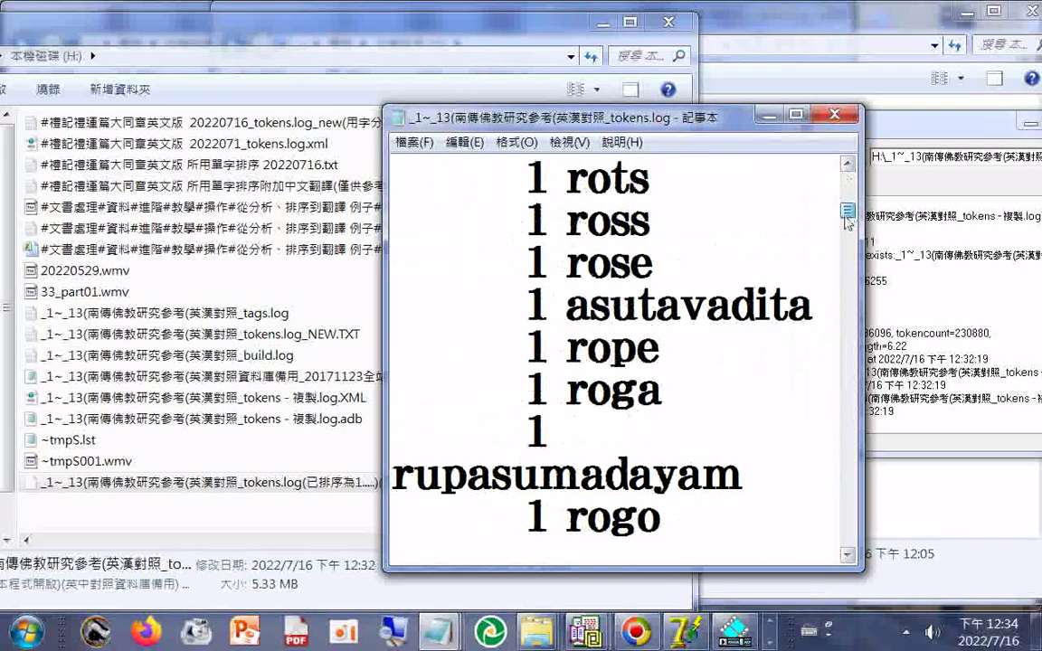
# - Select the entire text of the _tokens.log file in Notepad and copy it
pyautogui.hotkey('ctrl', 'a')
pyautogui.rightClick(552, 330)
pyautogui.click(594, 384)
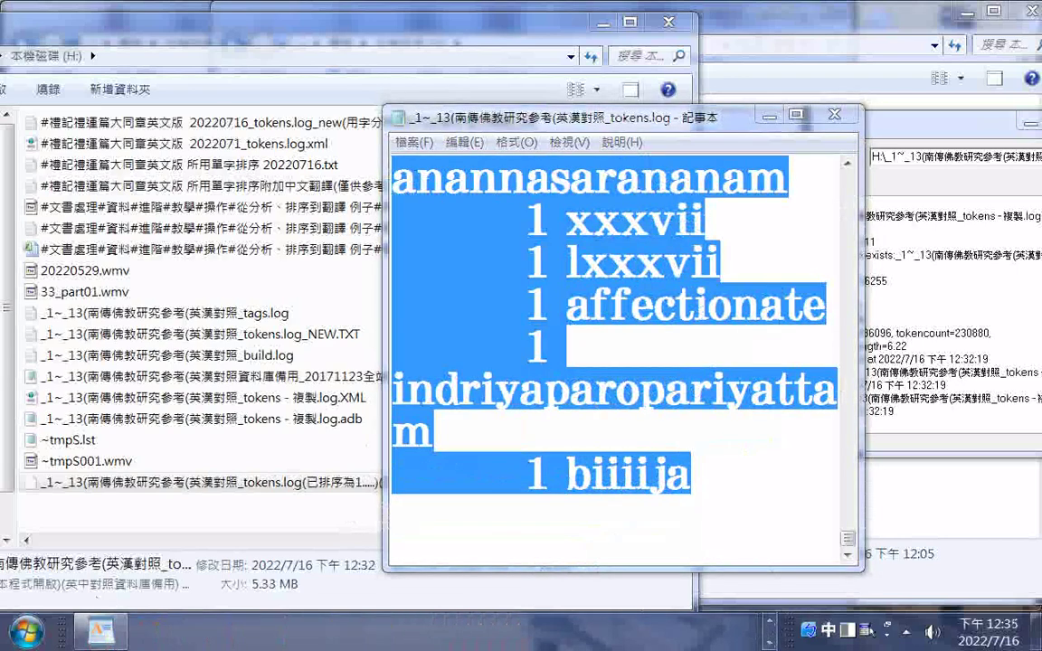
# - Switch to Microsoft Excel 2010 by starting it from the Microsoft Office program folder
pyautogui.click(26, 631)
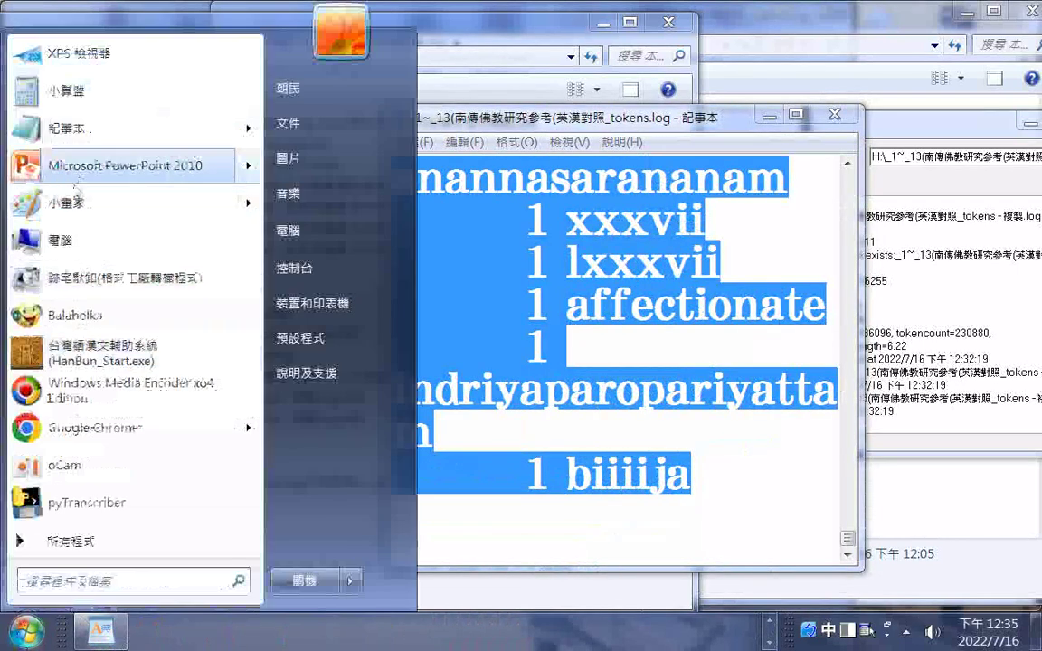
pyautogui.click(118, 541)
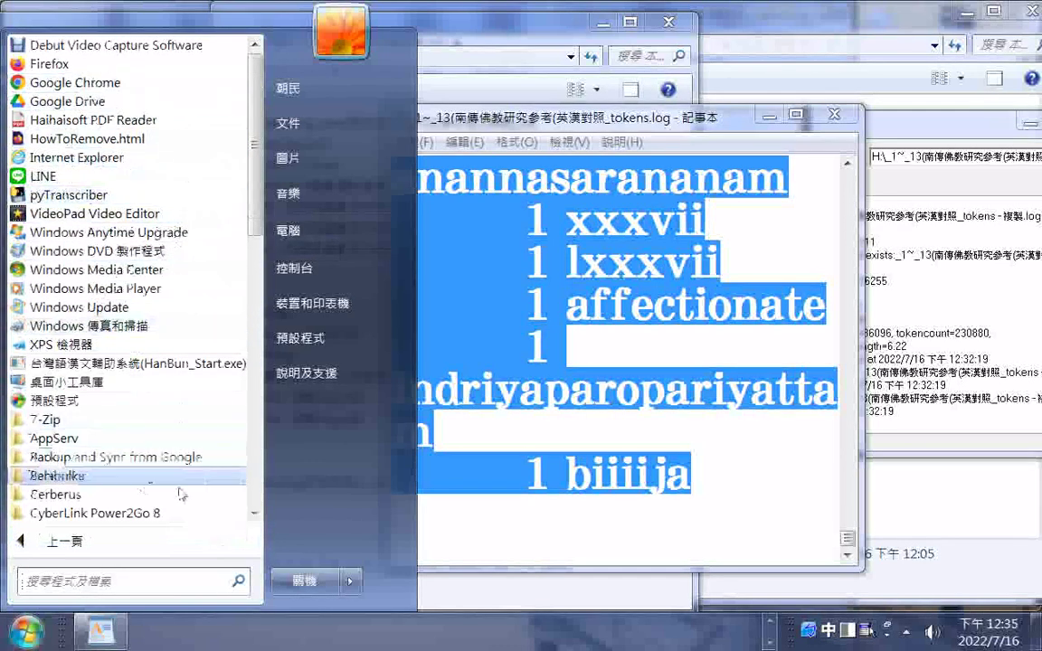
pyautogui.scroll(-5, 163, 382)
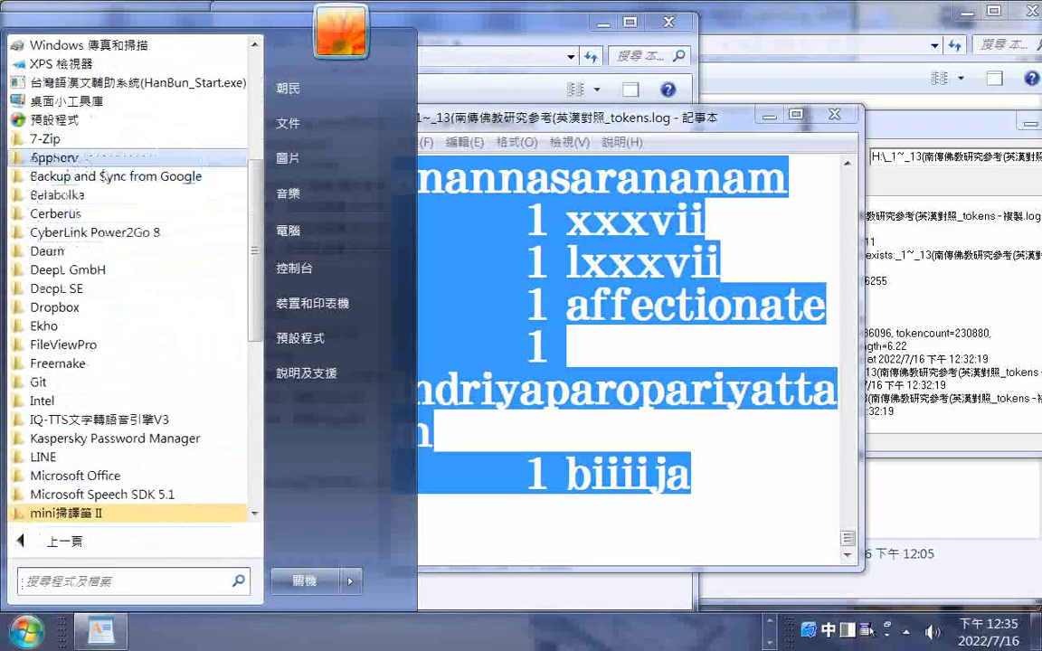
pyautogui.scroll(-3, 104, 175)
pyautogui.click(126, 307)
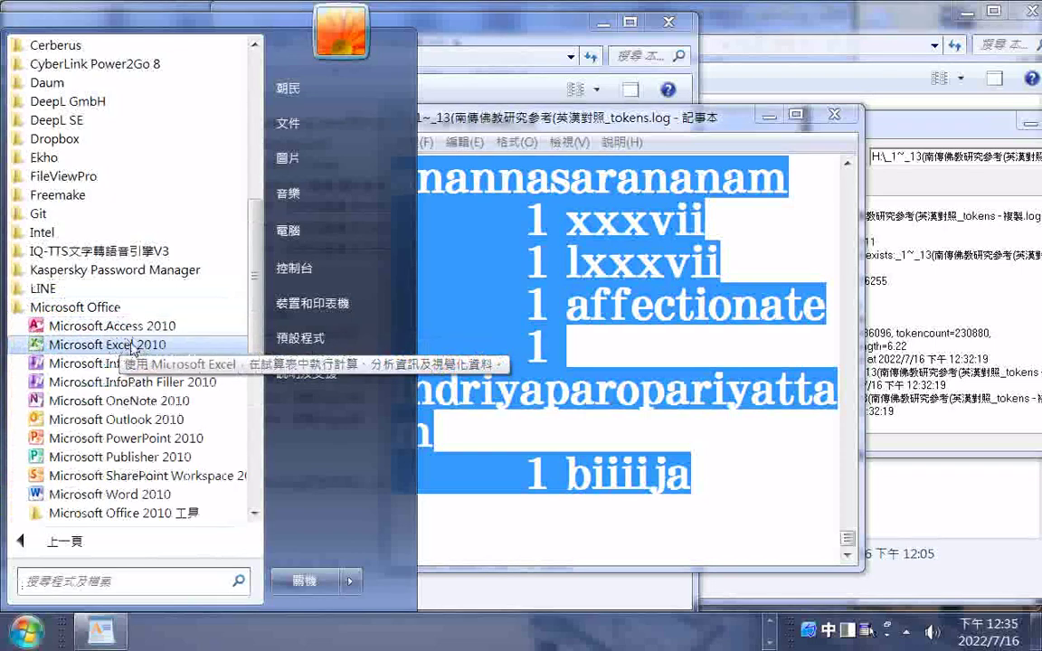
pyautogui.click(134, 345)
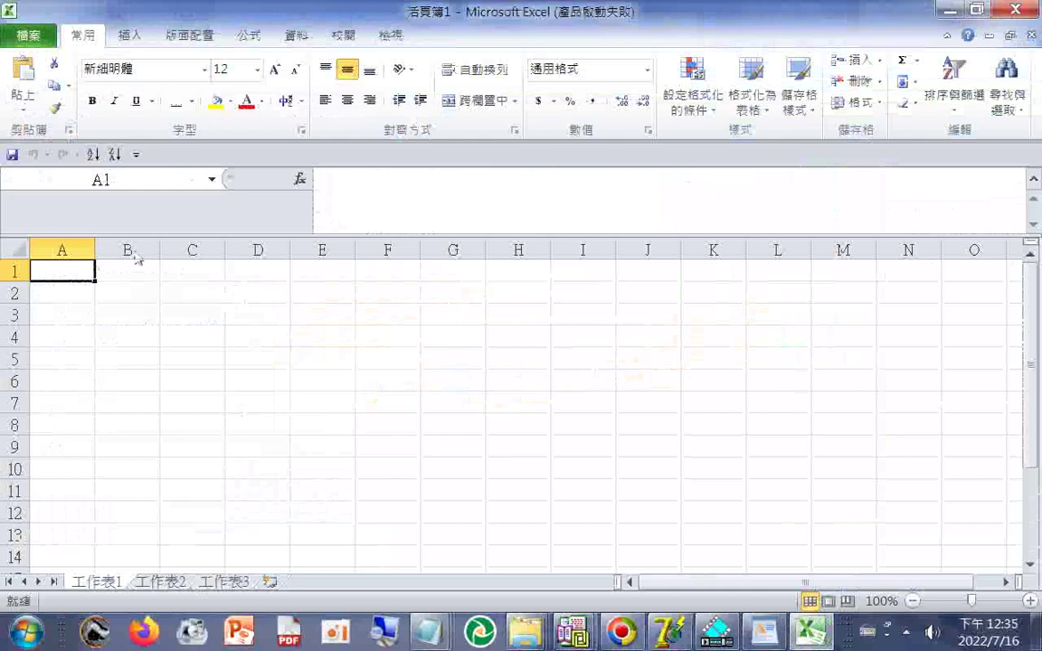
# - Paste the copied token list into the blank worksheet, starting at cell A1
pyautogui.rightClick(63, 267)
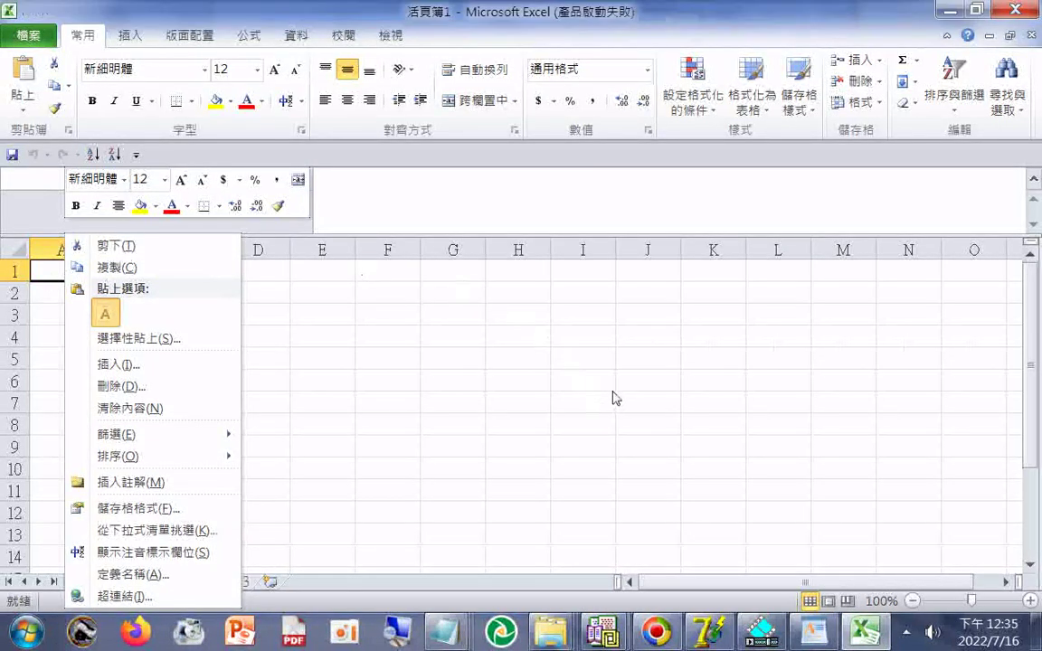
pyautogui.press('Escape')
pyautogui.hotkey('ctrl', 'v')
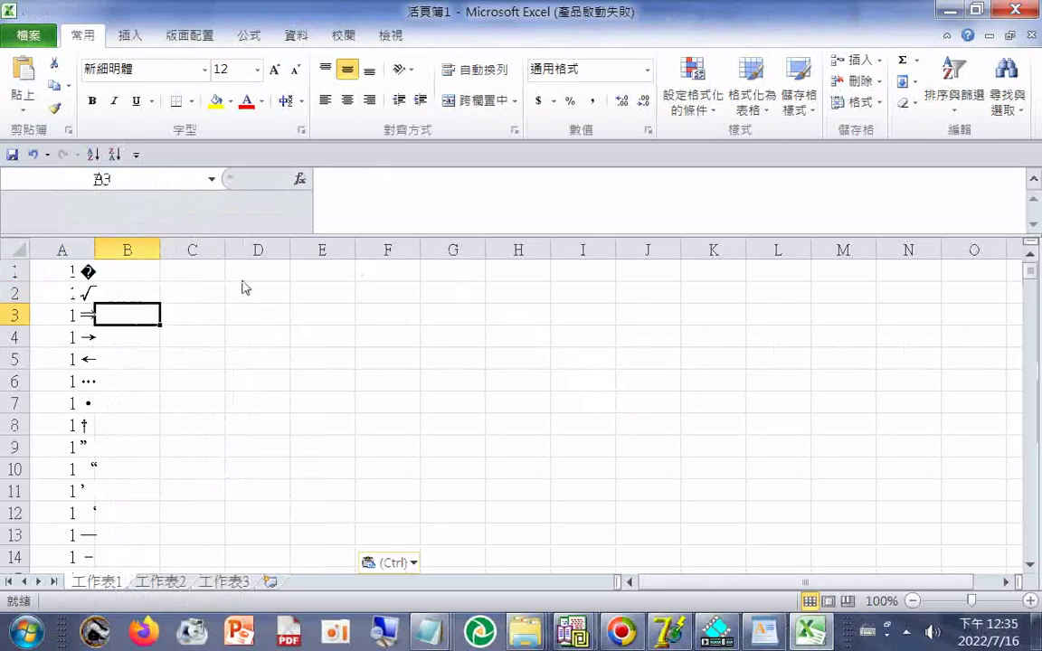
# - Close the Office activation wizard and sort the worksheet from A to Z by column B
pyautogui.press('Down')
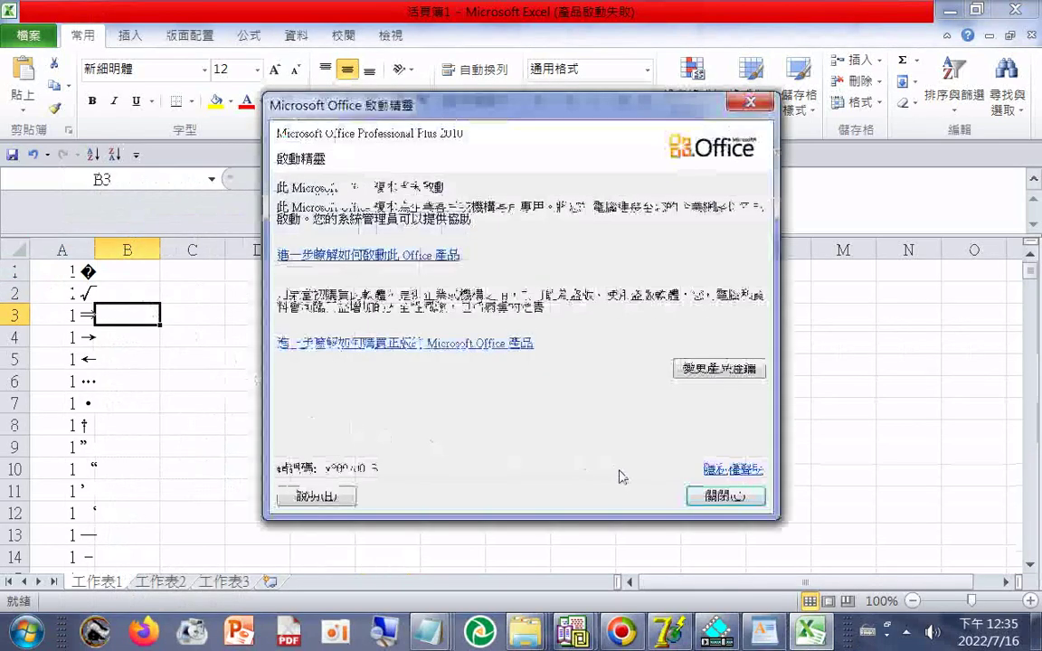
pyautogui.click(726, 496)
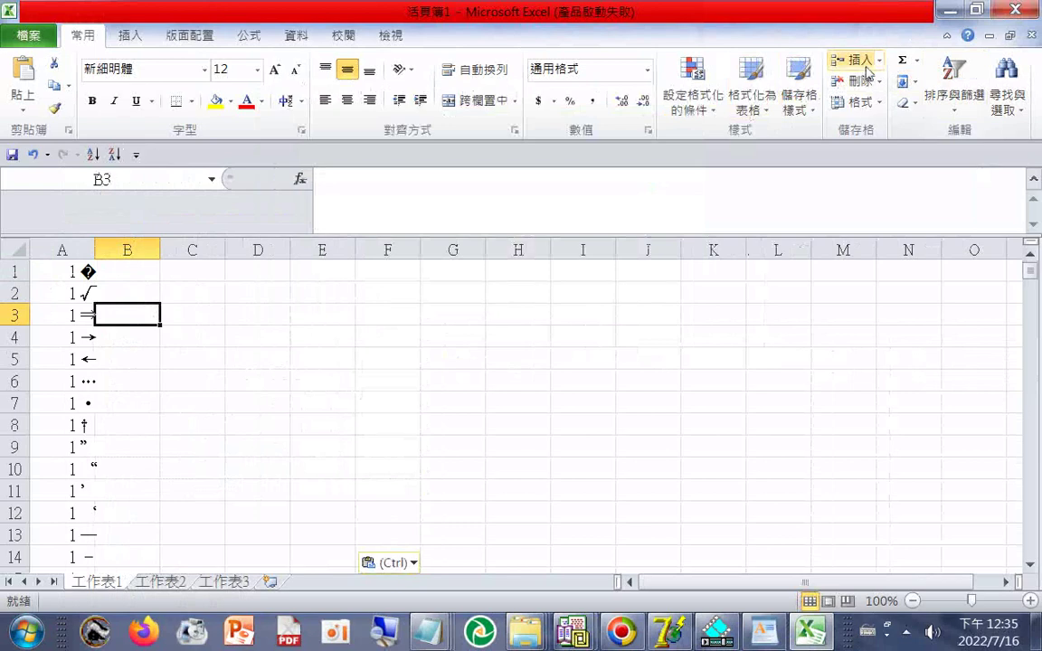
pyautogui.click(949, 114)
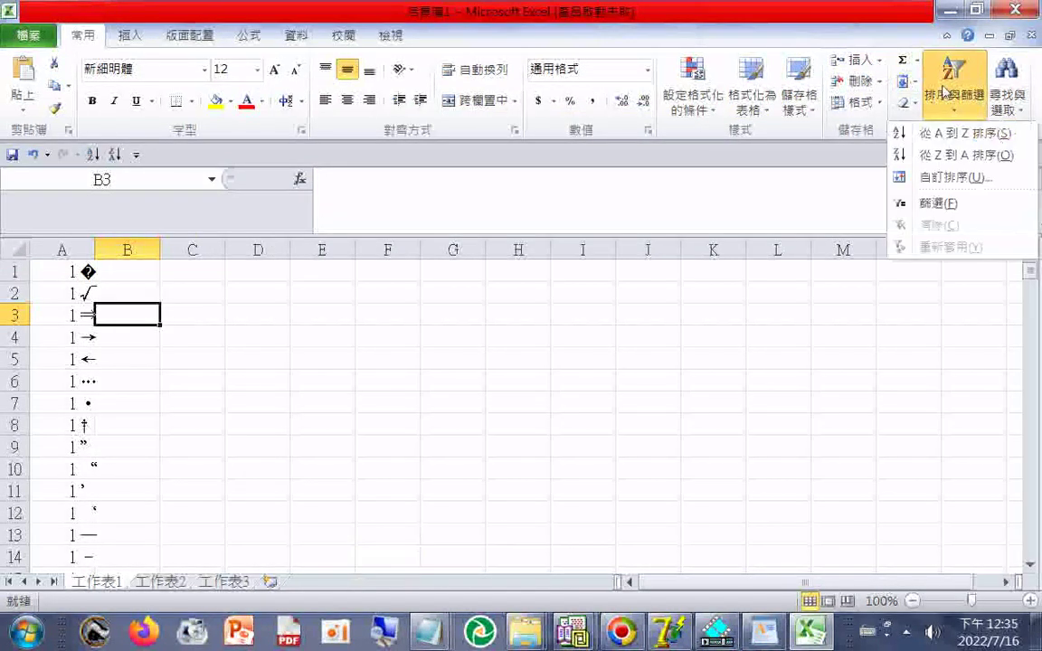
pyautogui.click(954, 135)
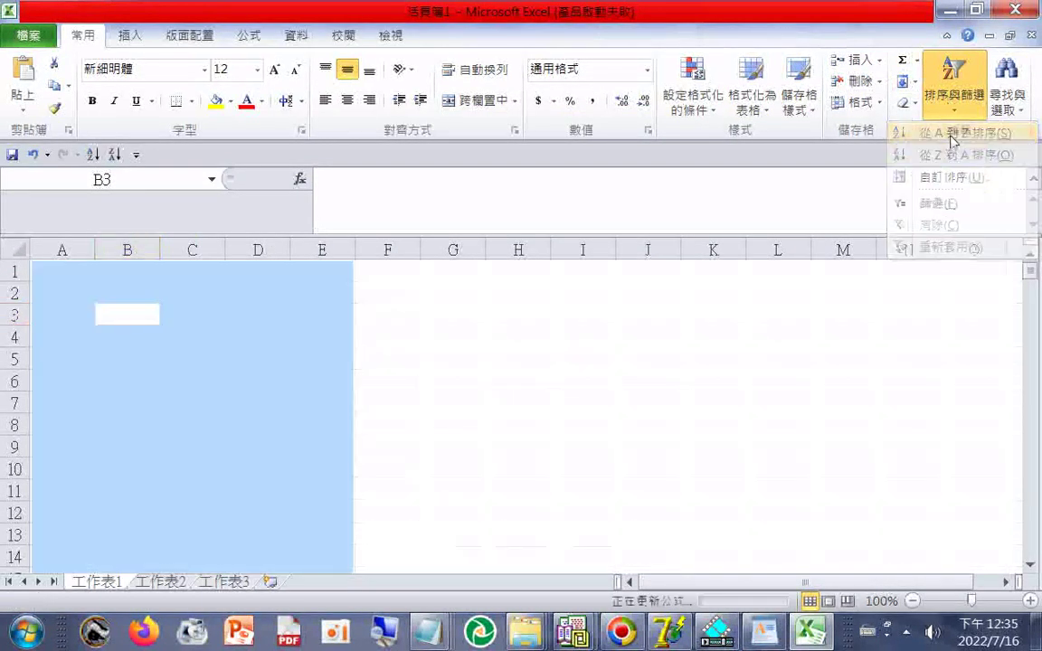
# - Examine the sorted worksheet rows from the single symbols through the two-character codes and long Pali words to the three-digit numbers
pyautogui.scroll(-3, 127, 380)
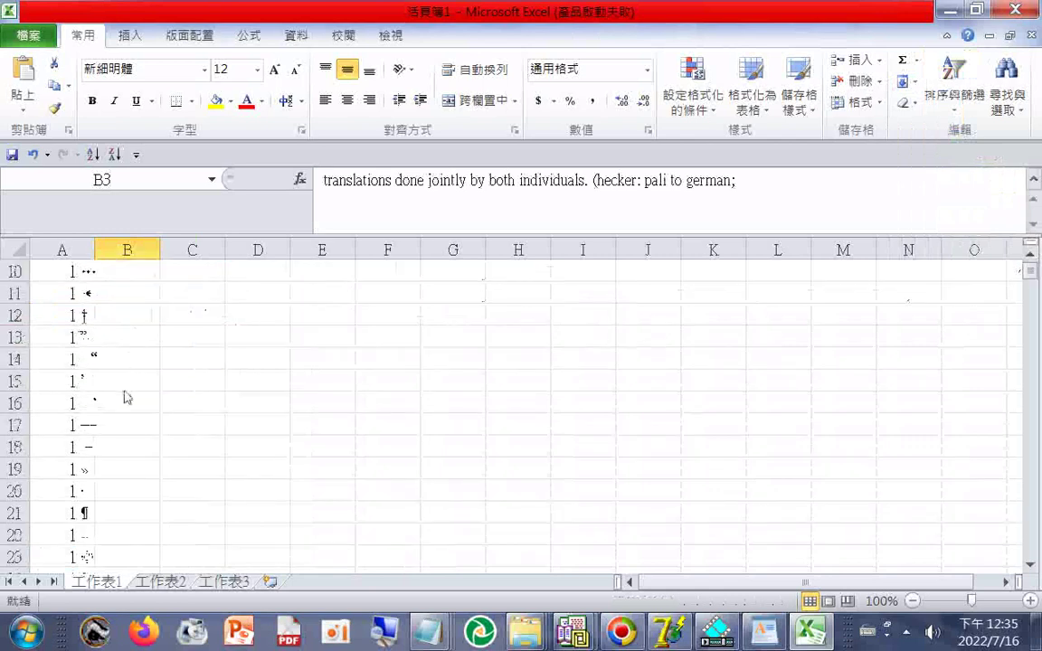
pyautogui.scroll(-5, 118, 425)
pyautogui.scroll(-17, 117, 420)
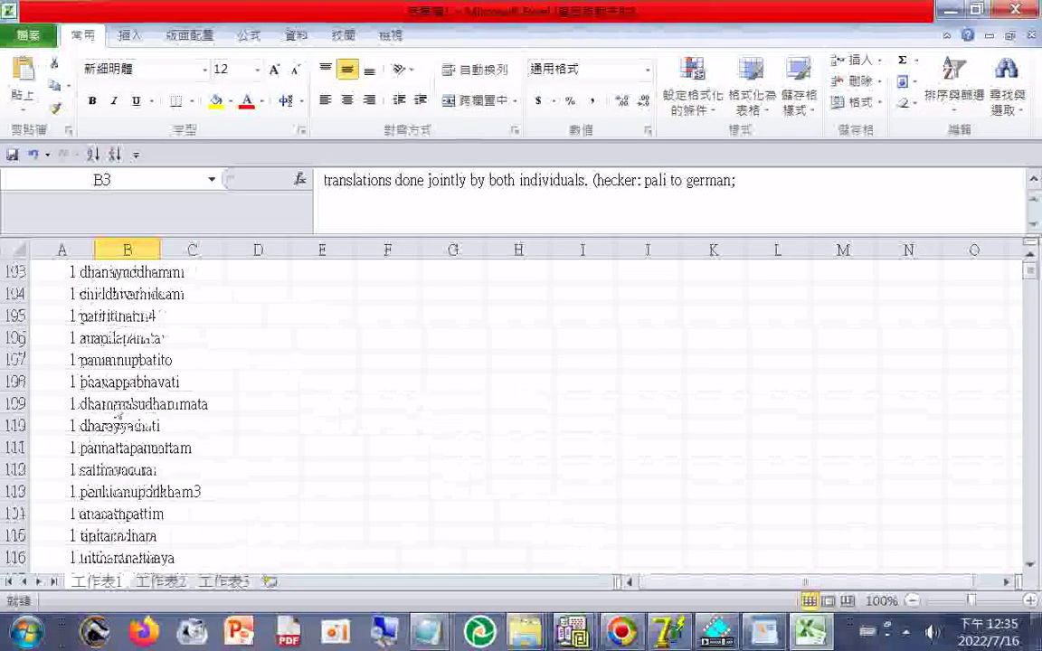
pyautogui.scroll(-2, 117, 407)
pyautogui.scroll(-8, 121, 400)
pyautogui.scroll(-18, 123, 398)
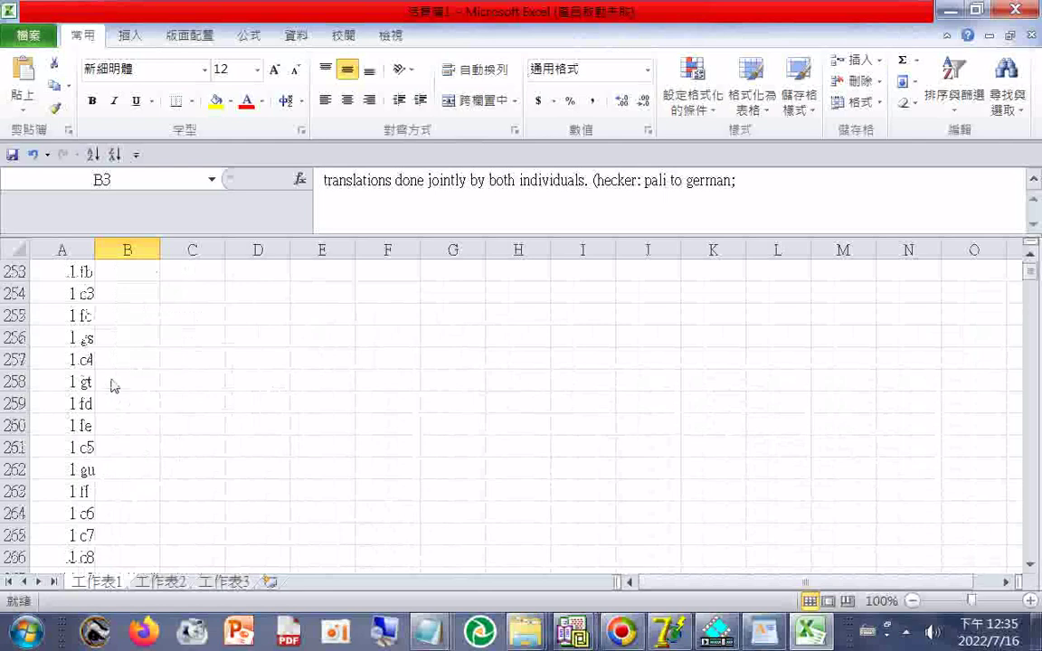
pyautogui.scroll(-20, 87, 416)
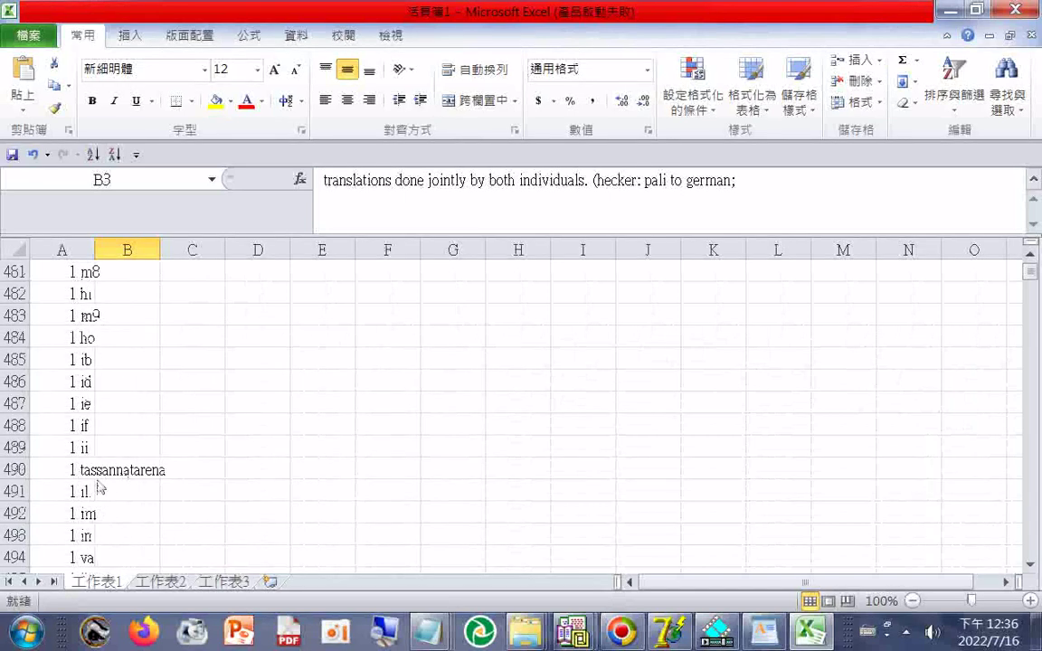
pyautogui.scroll(-15, 105, 503)
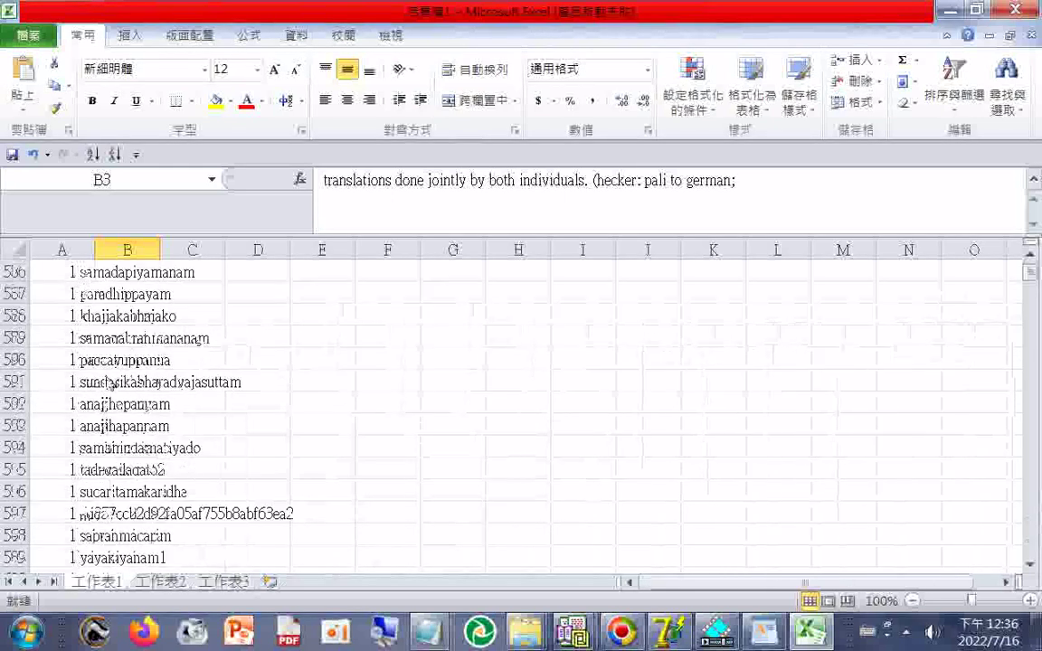
pyautogui.scroll(-7, 111, 384)
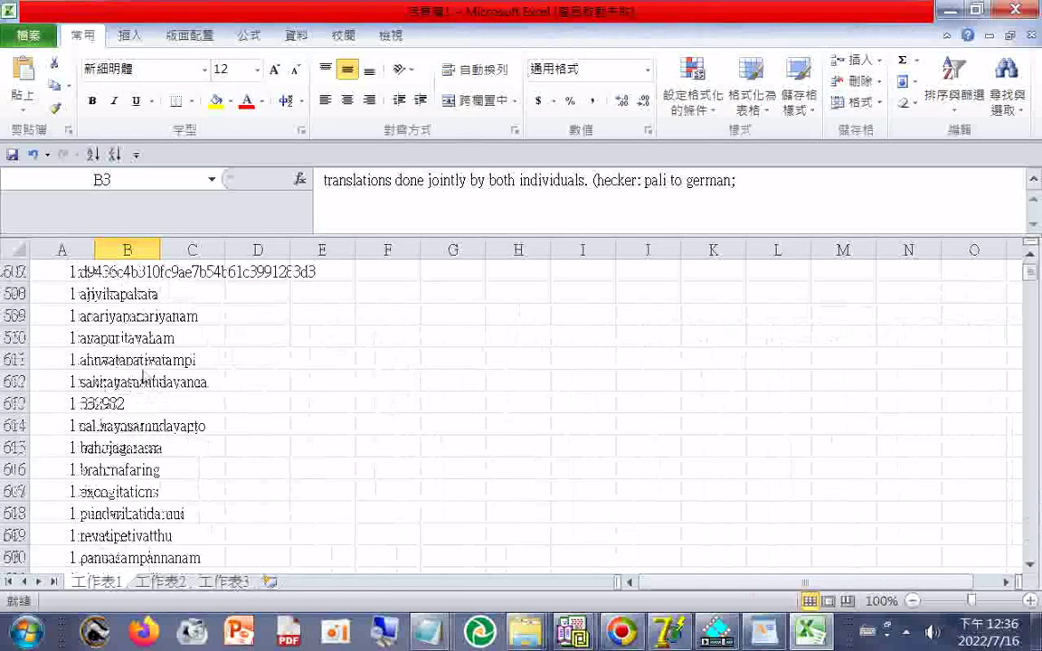
pyautogui.scroll(-15, 145, 364)
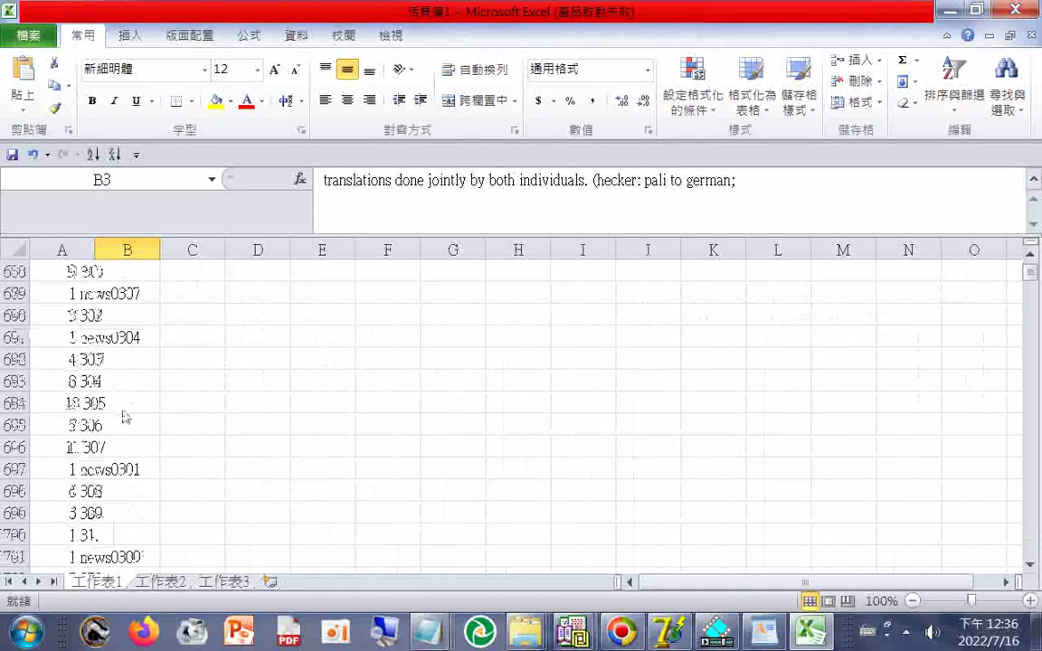
pyautogui.scroll(-20, 124, 416)
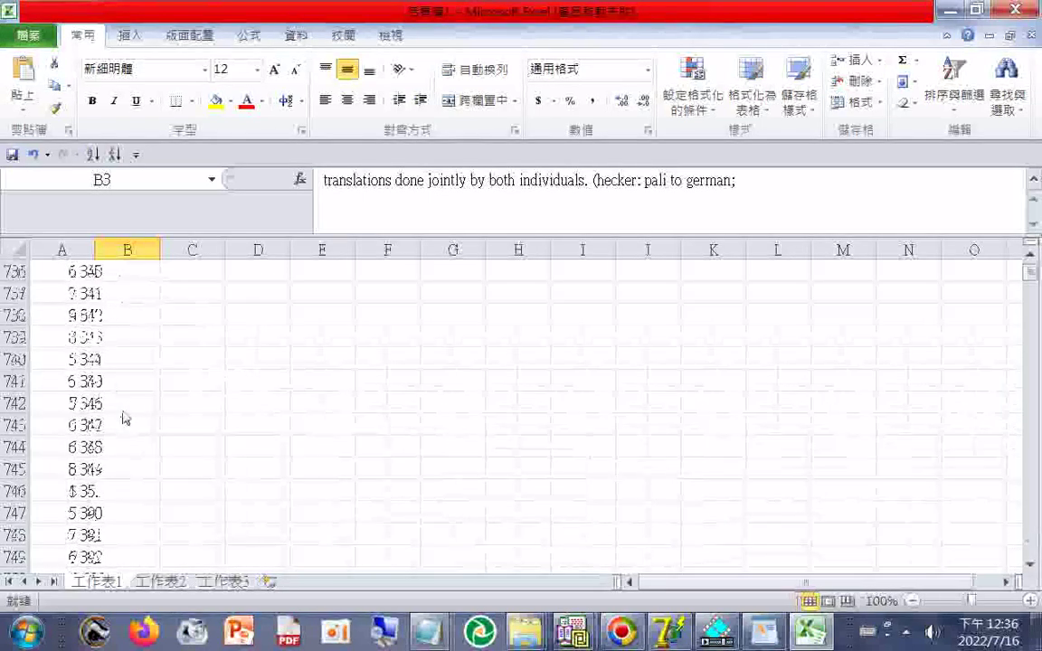
pyautogui.scroll(-4, 122, 449)
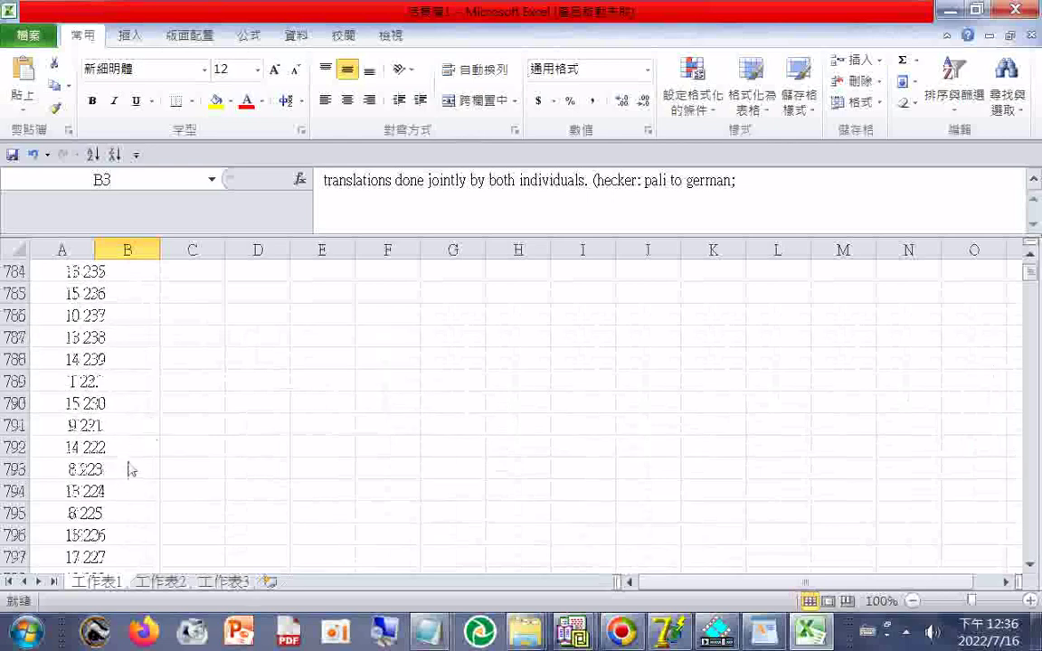
pyautogui.scroll(-17, 118, 465)
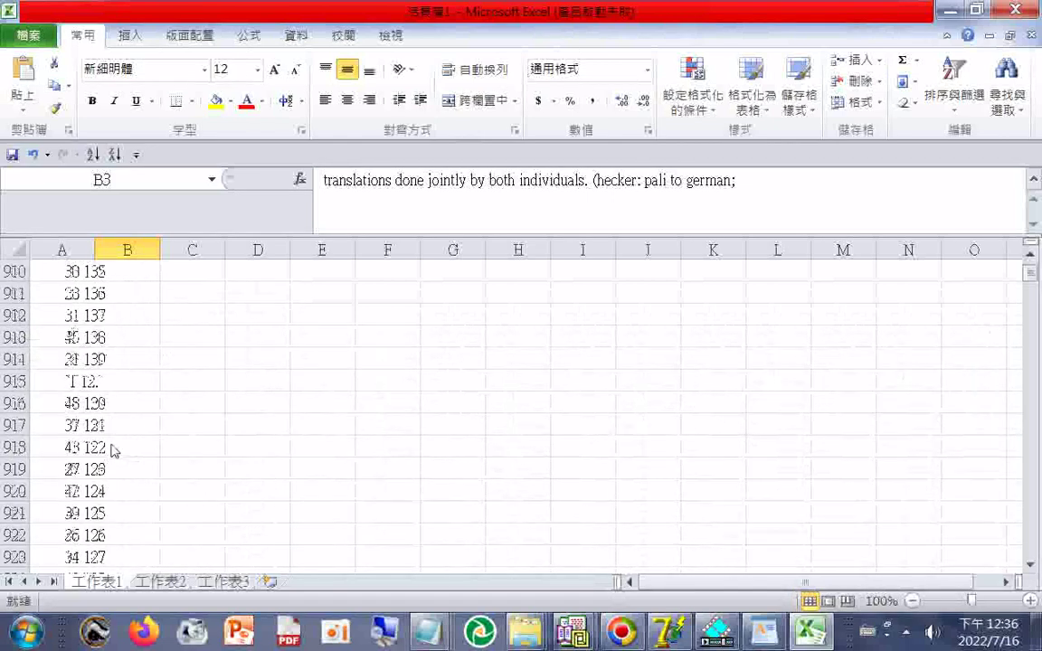
pyautogui.scroll(-5, 141, 457)
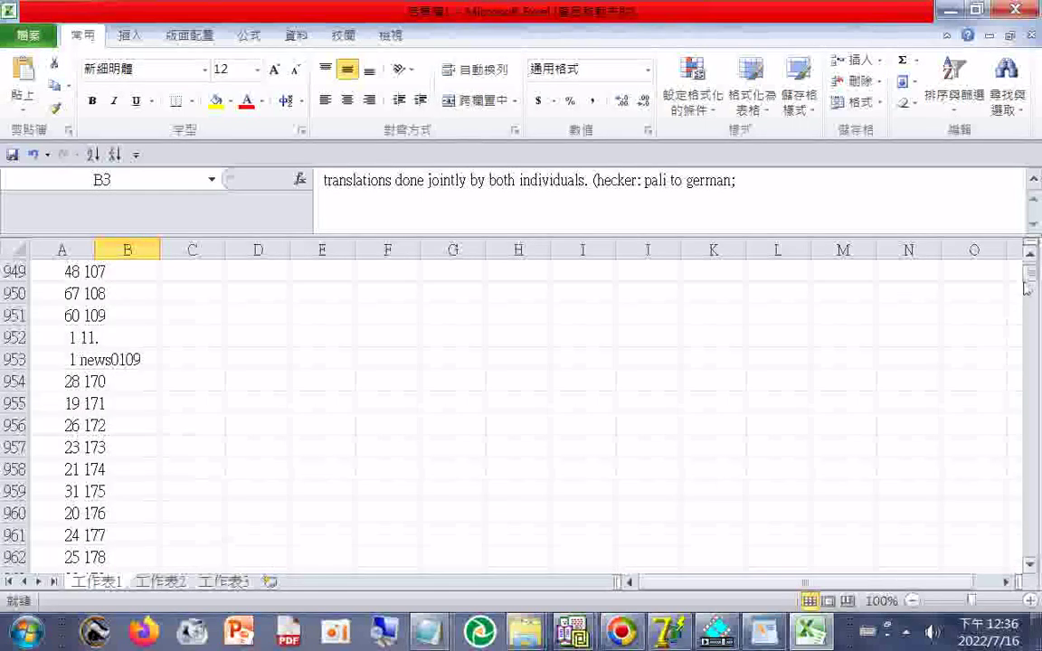
# - Check the last rows and a middle section of the token list, and return to row 1
pyautogui.moveTo(1030, 271); pyautogui.dragTo(1024, 552)
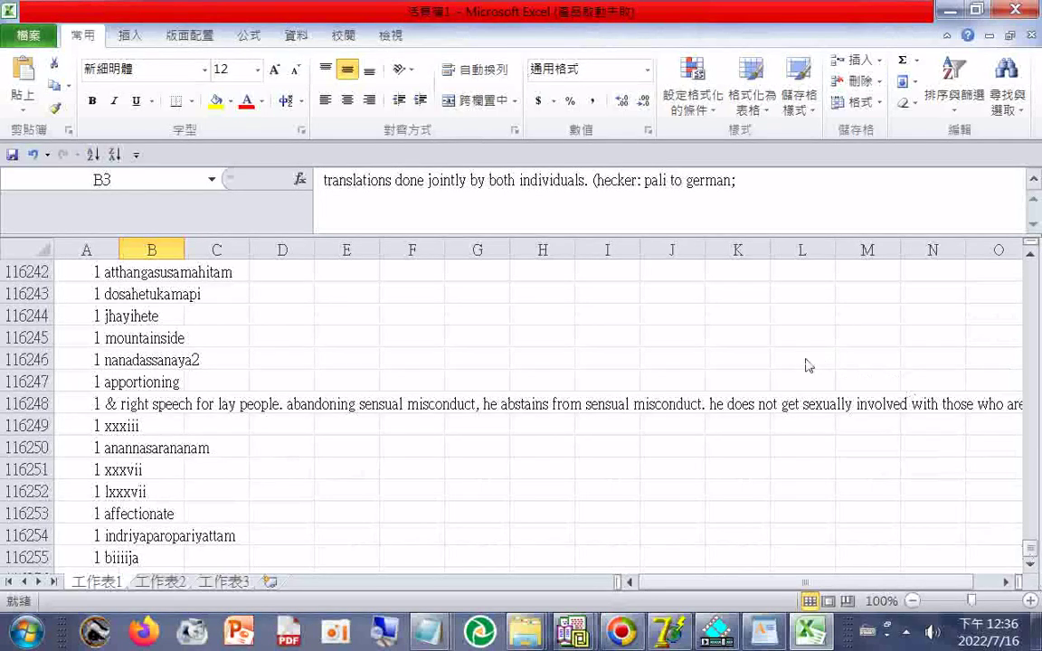
pyautogui.moveTo(1028, 322); pyautogui.dragTo(1028, 327)
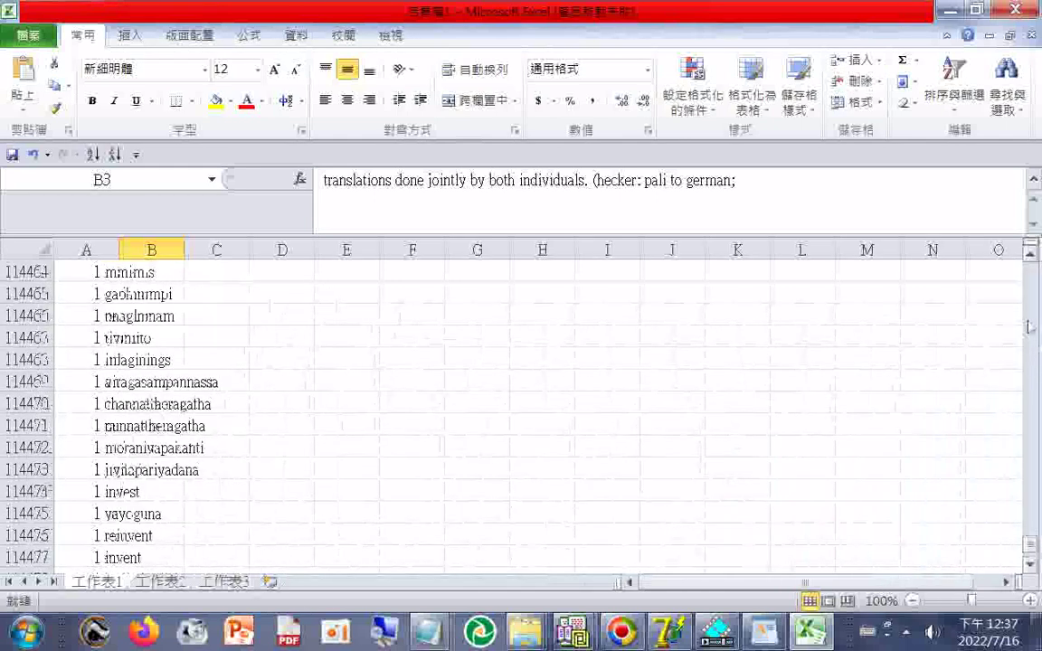
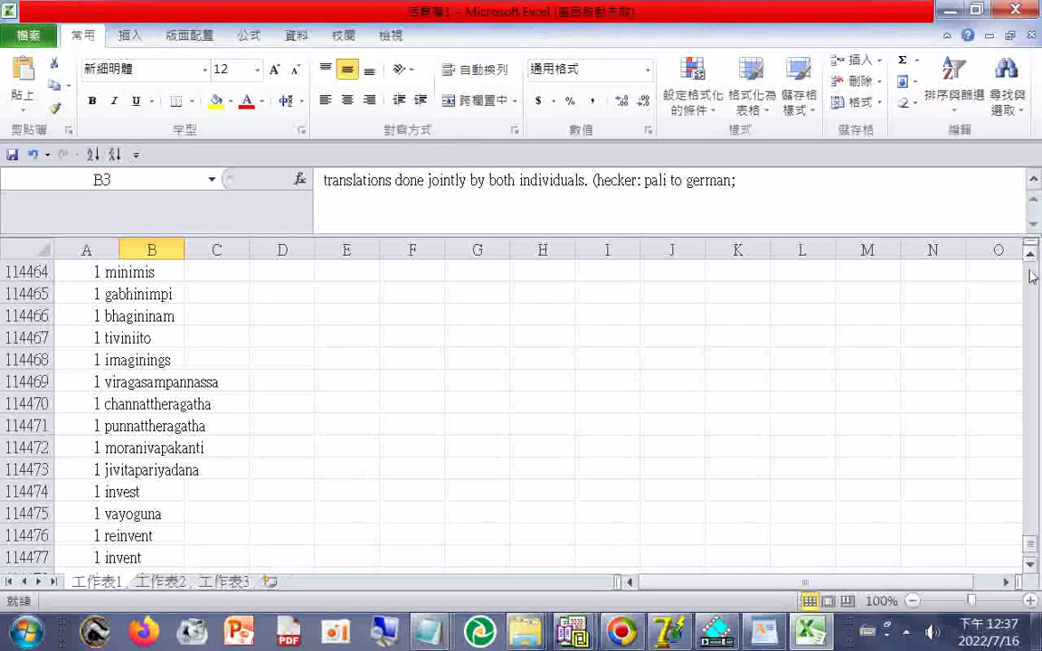
pyautogui.moveTo(1031, 553); pyautogui.dragTo(1037, 342)
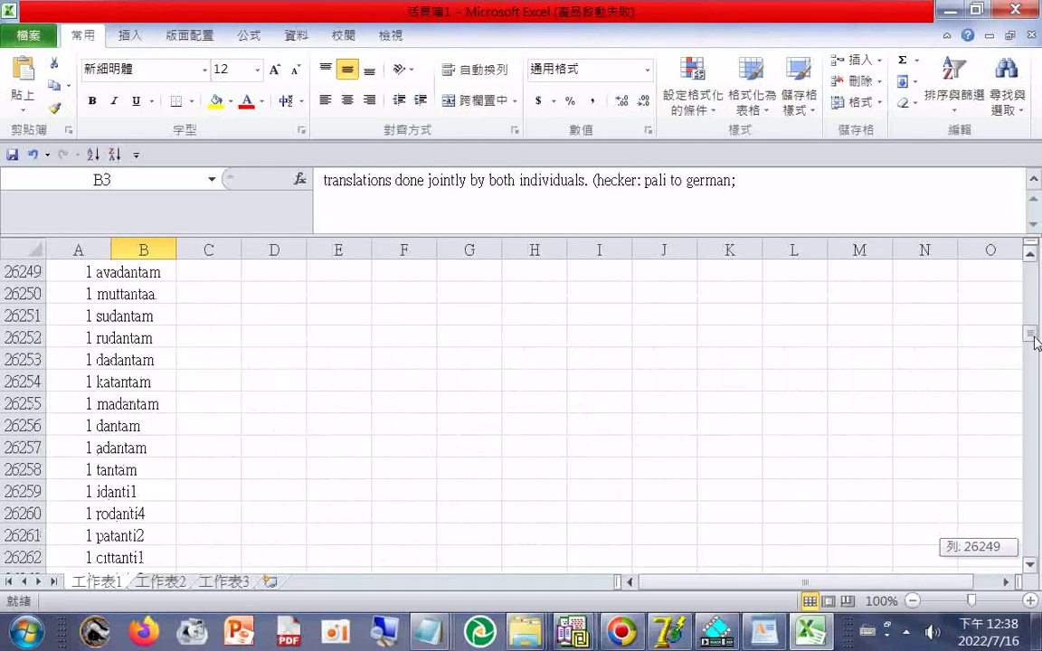
pyautogui.moveTo(1037, 348); pyautogui.dragTo(1039, 557)
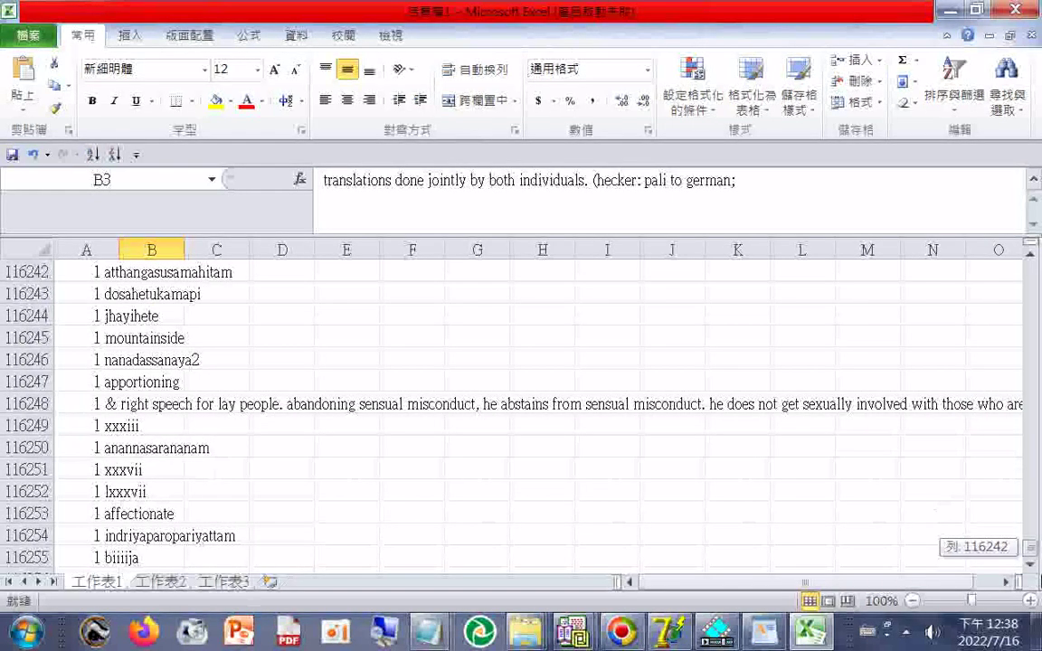
pyautogui.moveTo(1038, 563); pyautogui.dragTo(1037, 260)
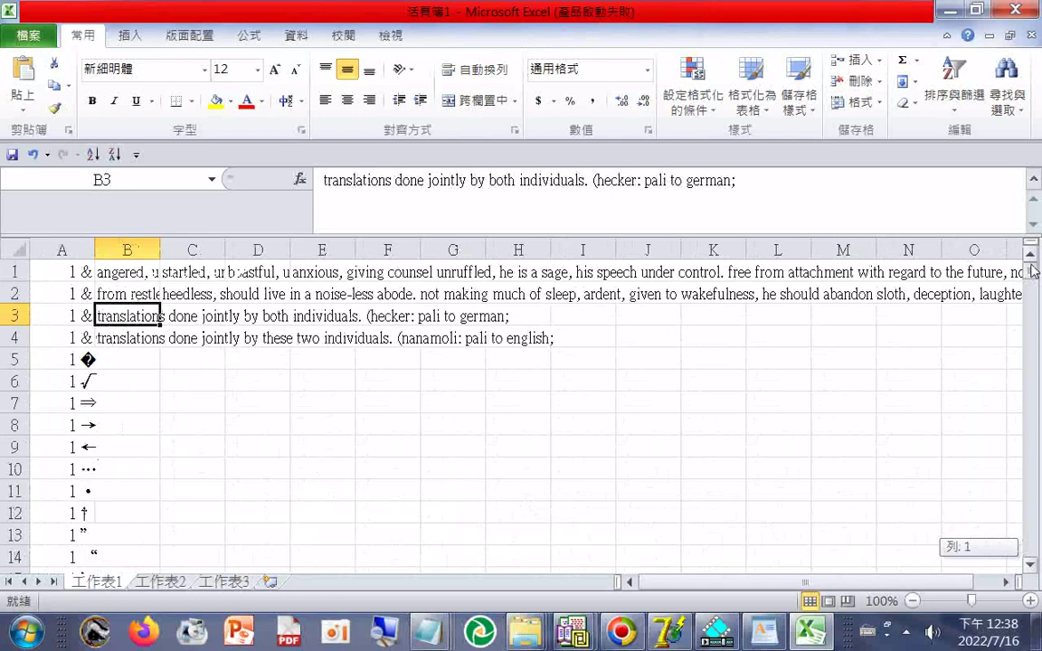
pyautogui.moveTo(1033, 271); pyautogui.dragTo(1033, 271)
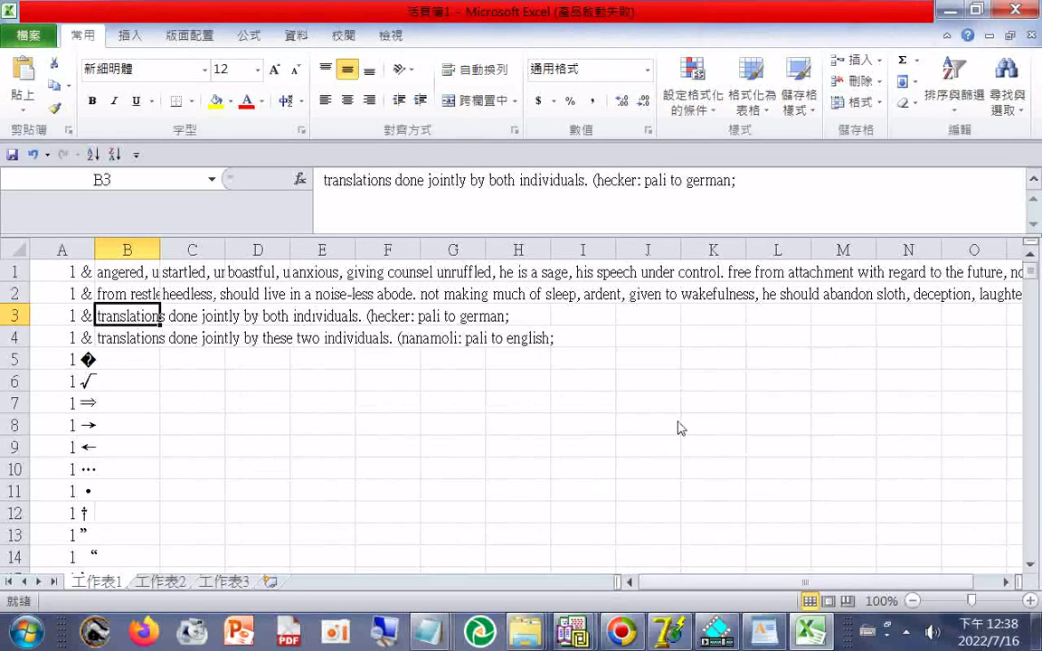
# - Look over the symbol and single-digit rows and sort the worksheet from A to Z by column B again
pyautogui.scroll(-9, 680, 428)
pyautogui.scroll(-10, 680, 427)
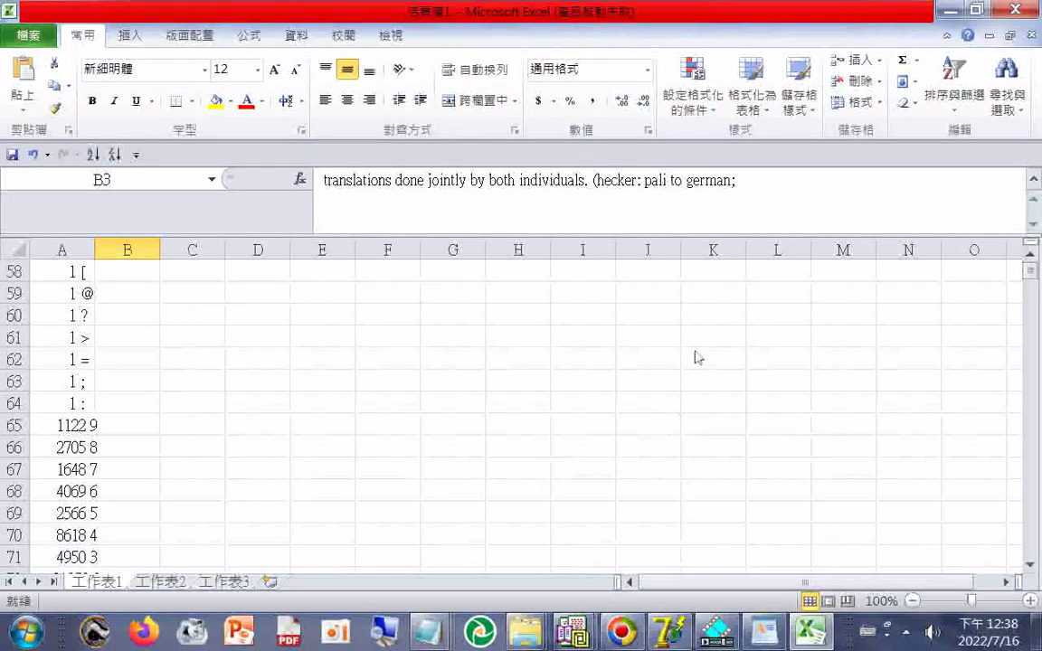
pyautogui.click(954, 98)
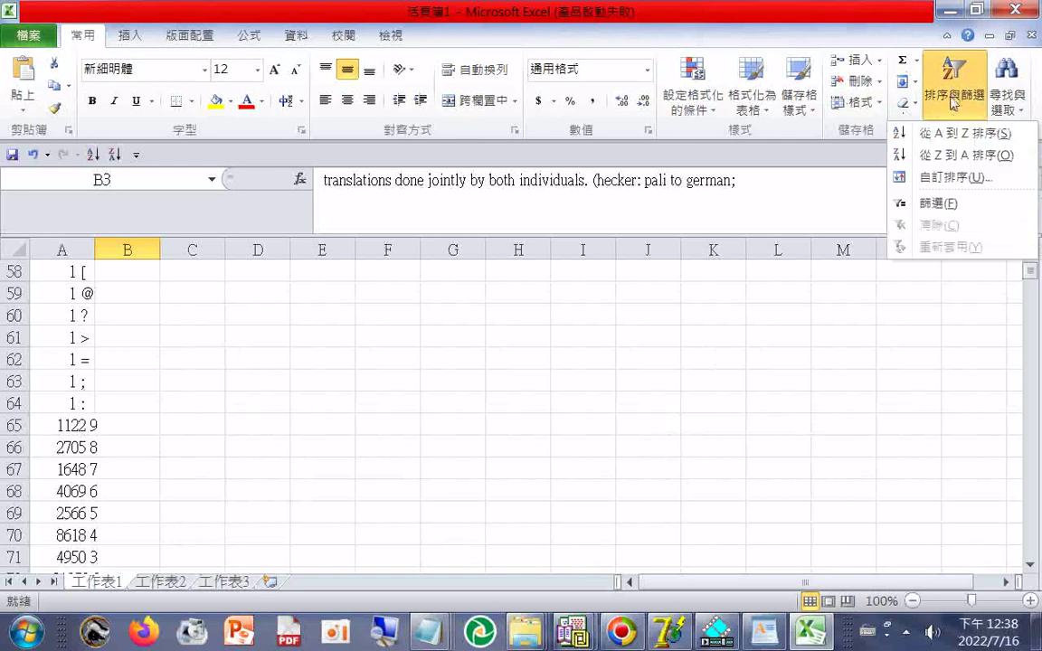
pyautogui.click(988, 135)
# - Select row 90 and examine the symbol, long Pali word and two-digit number rows of the token list around and below it
pyautogui.scroll(-8, 258, 393)
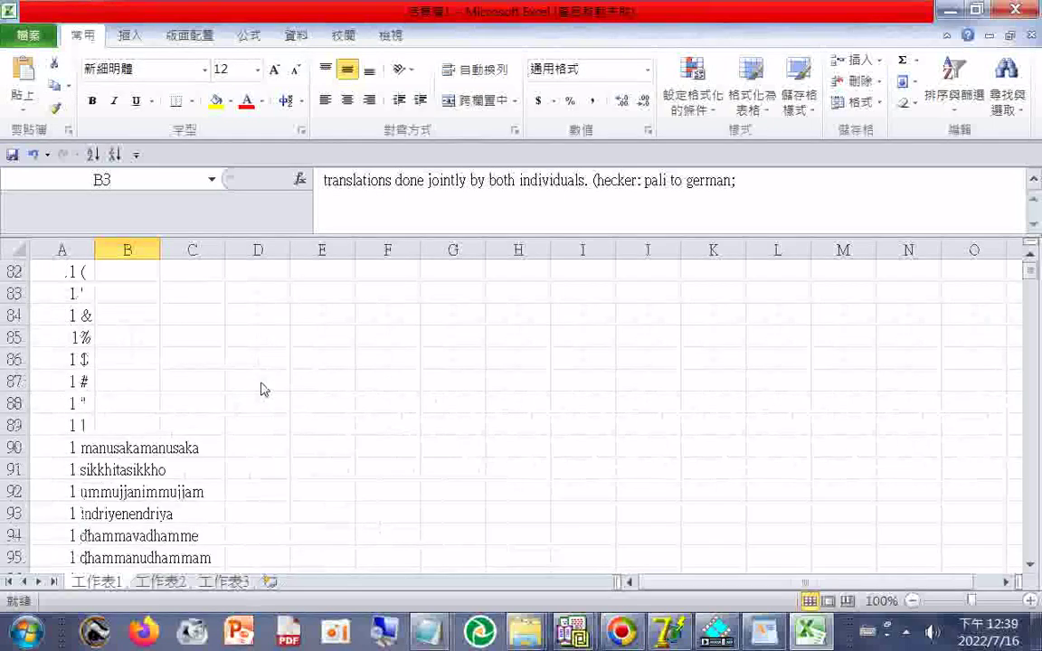
pyautogui.scroll(-4, 260, 389)
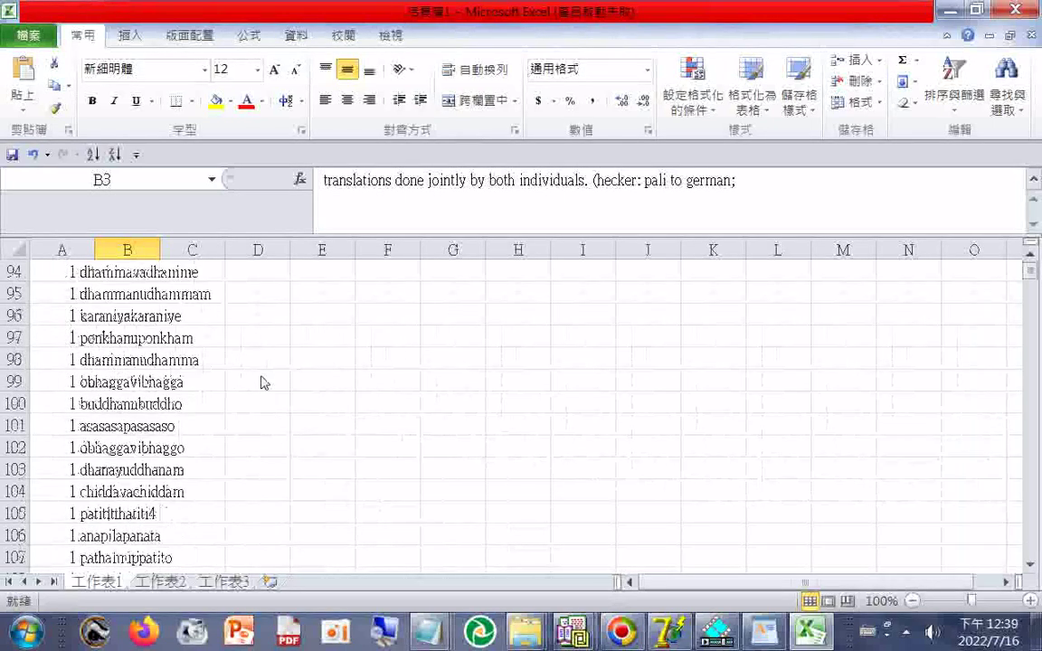
pyautogui.scroll(4, 263, 379)
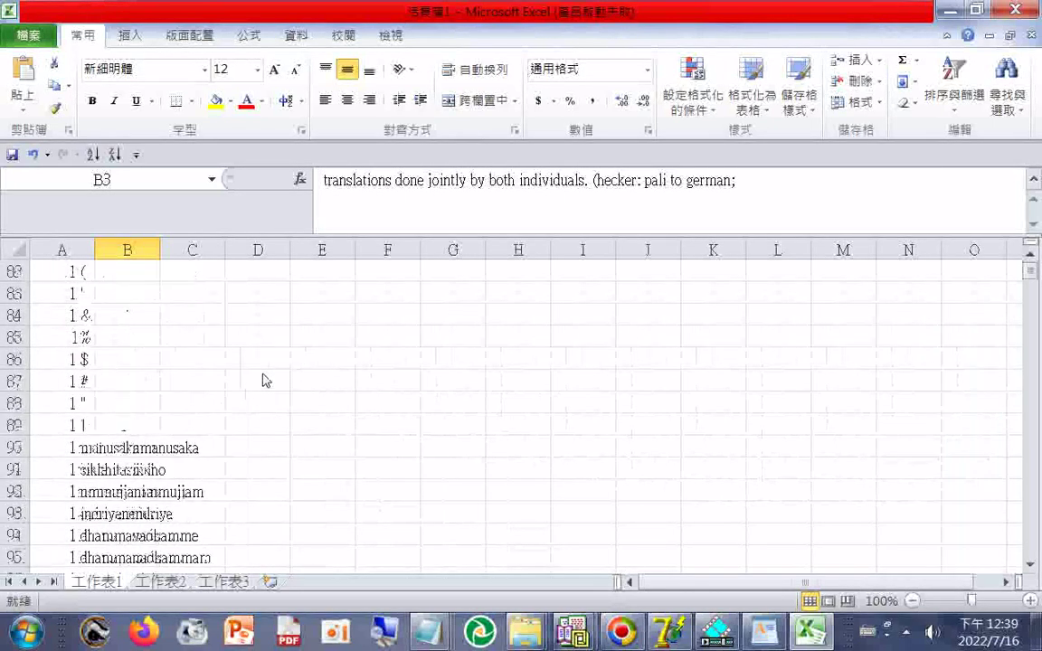
pyautogui.click(19, 449)
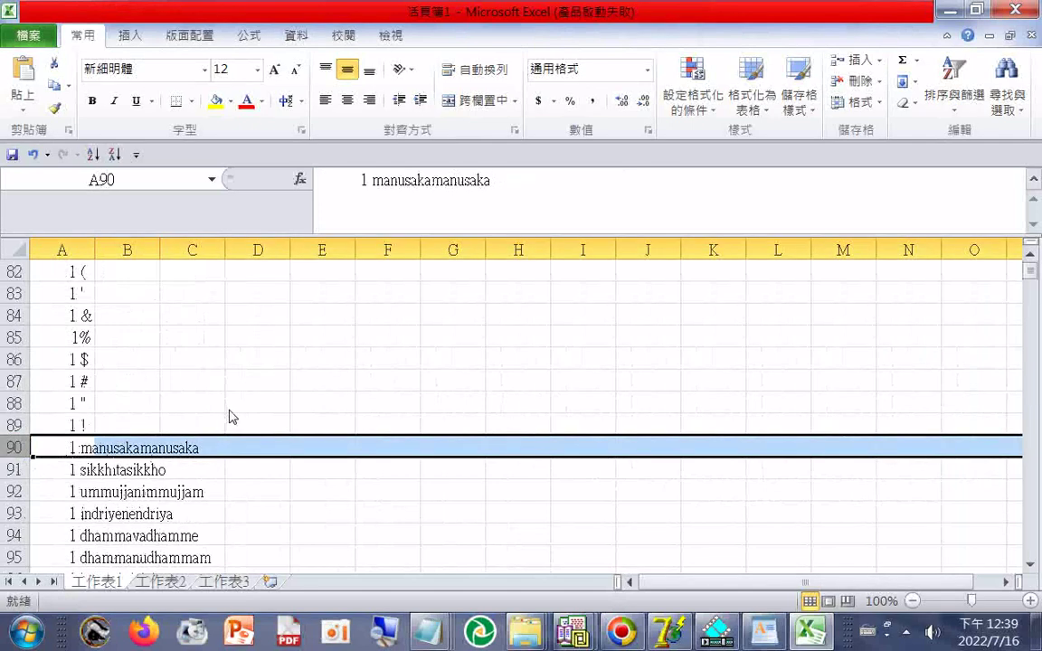
pyautogui.scroll(-2, 231, 417)
pyautogui.scroll(-11, 229, 418)
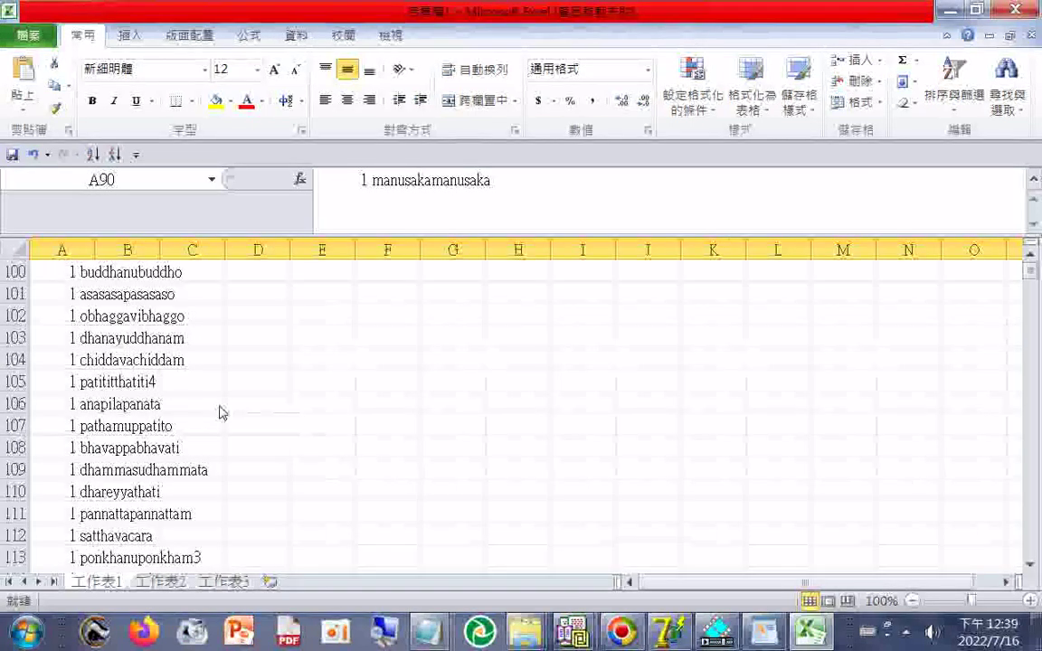
pyautogui.scroll(-2, 222, 413)
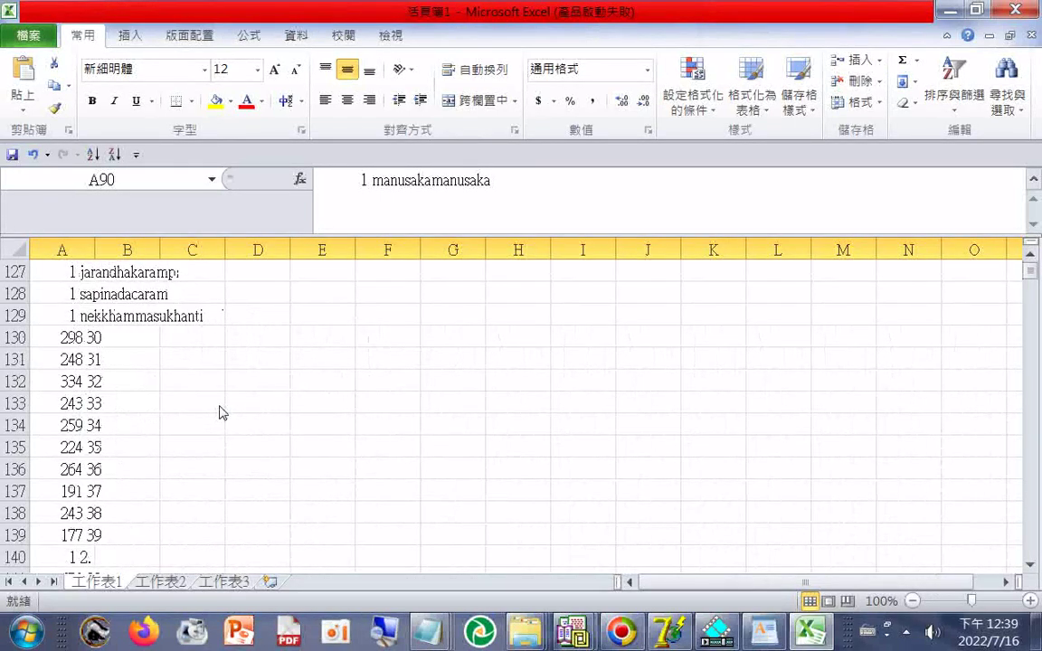
pyautogui.scroll(-6, 222, 413)
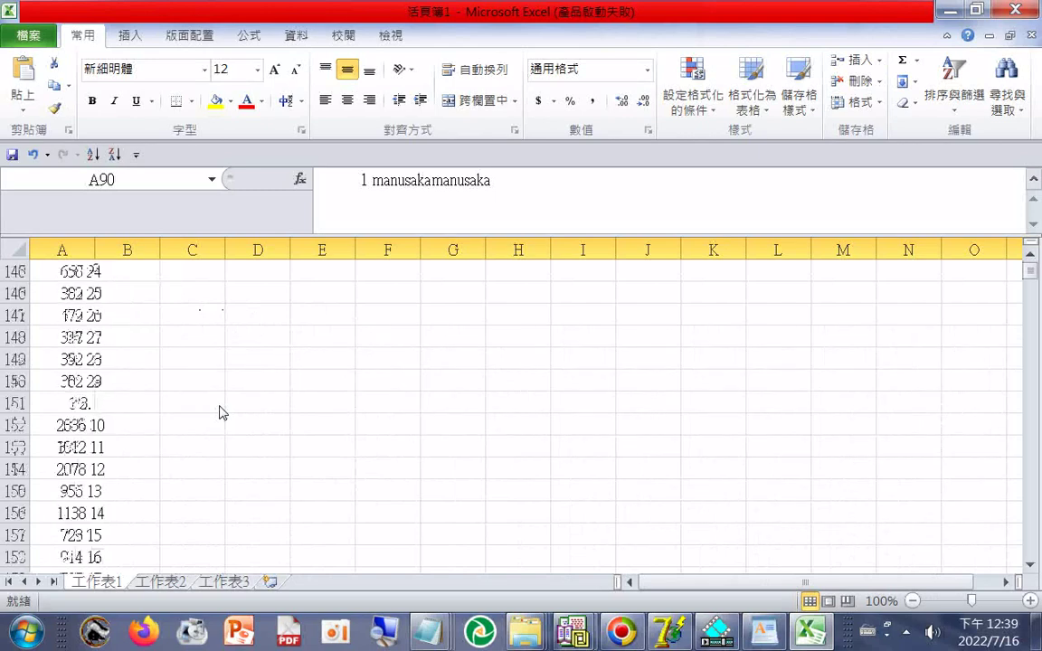
pyautogui.scroll(-6, 222, 414)
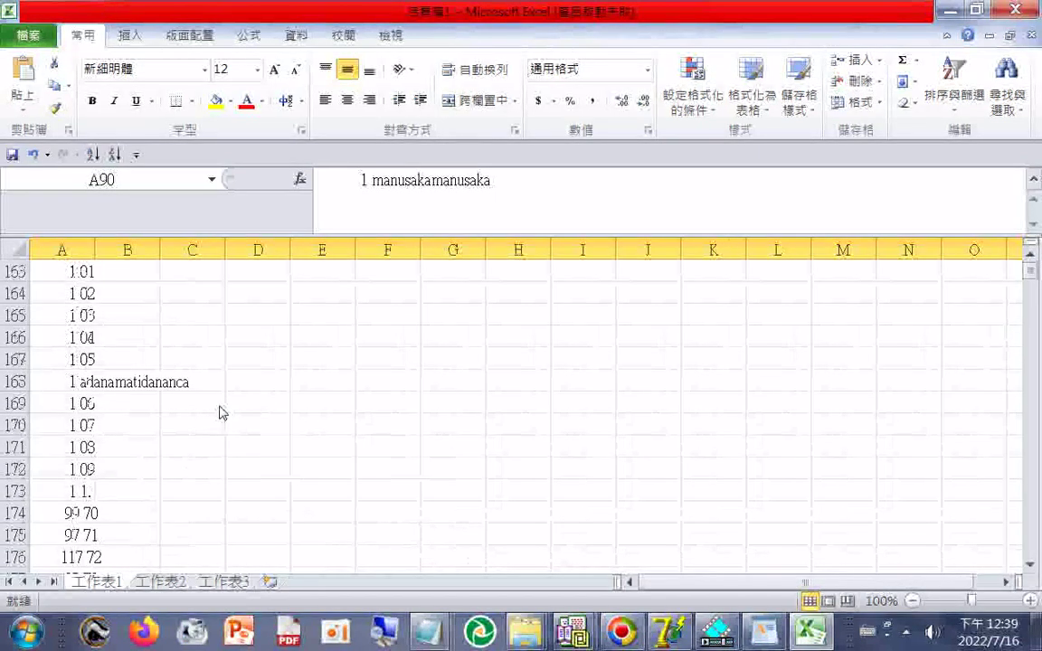
pyautogui.scroll(-9, 223, 413)
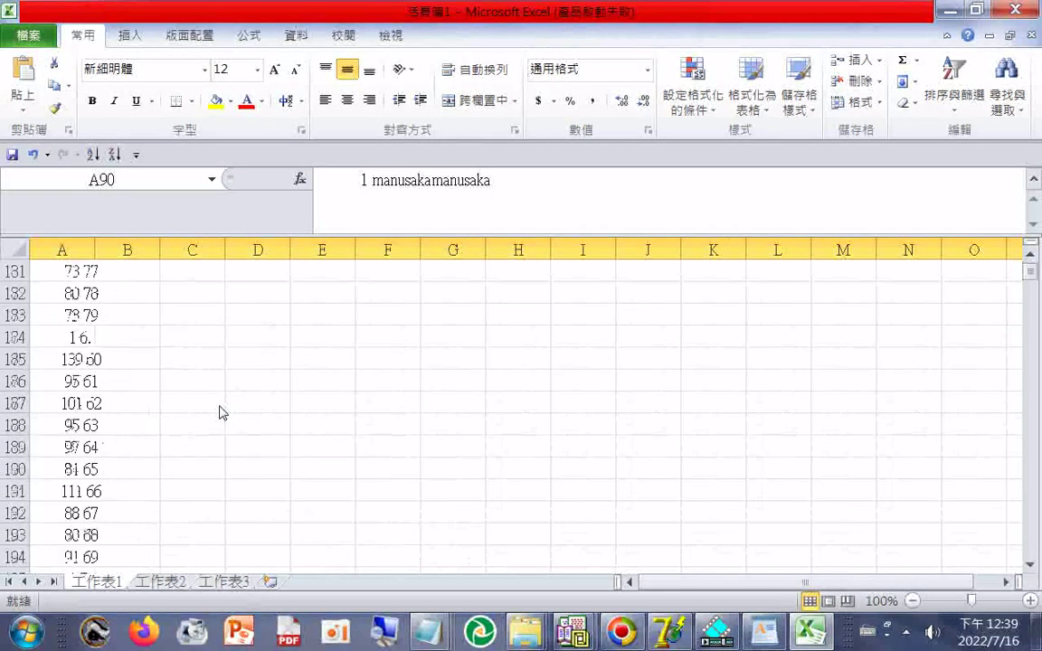
pyautogui.scroll(-8, 223, 413)
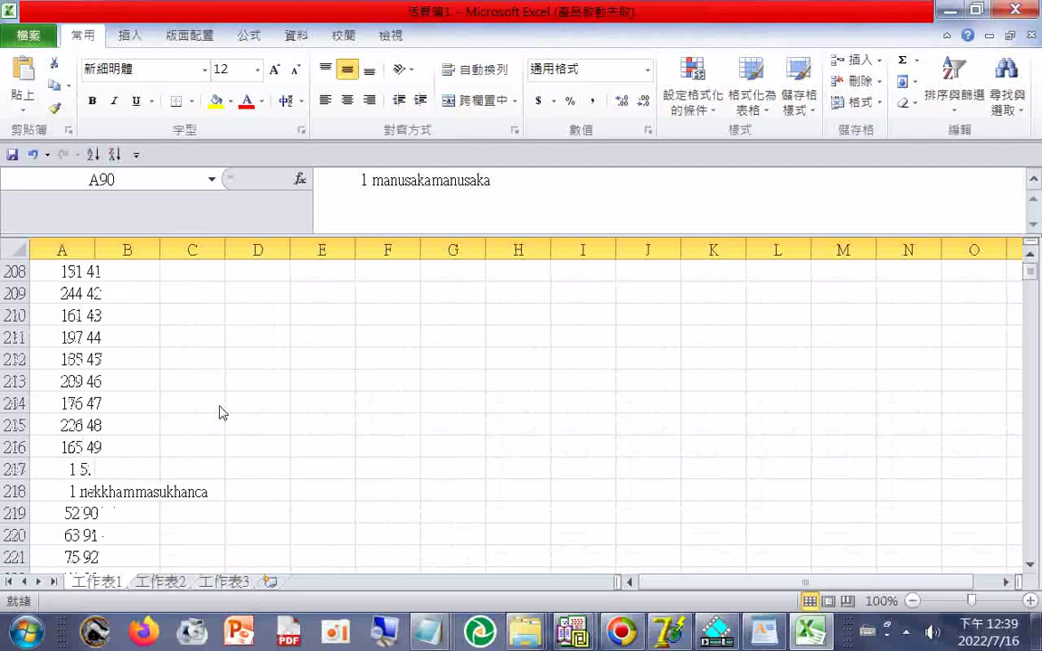
pyautogui.scroll(-1, 223, 413)
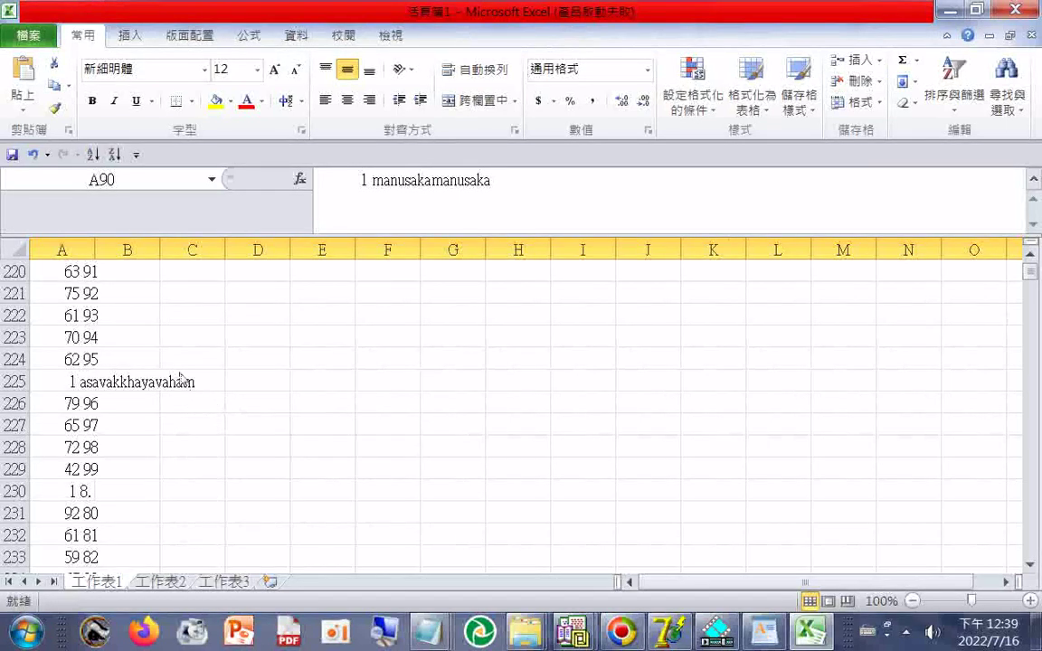
pyautogui.scroll(4, 195, 413)
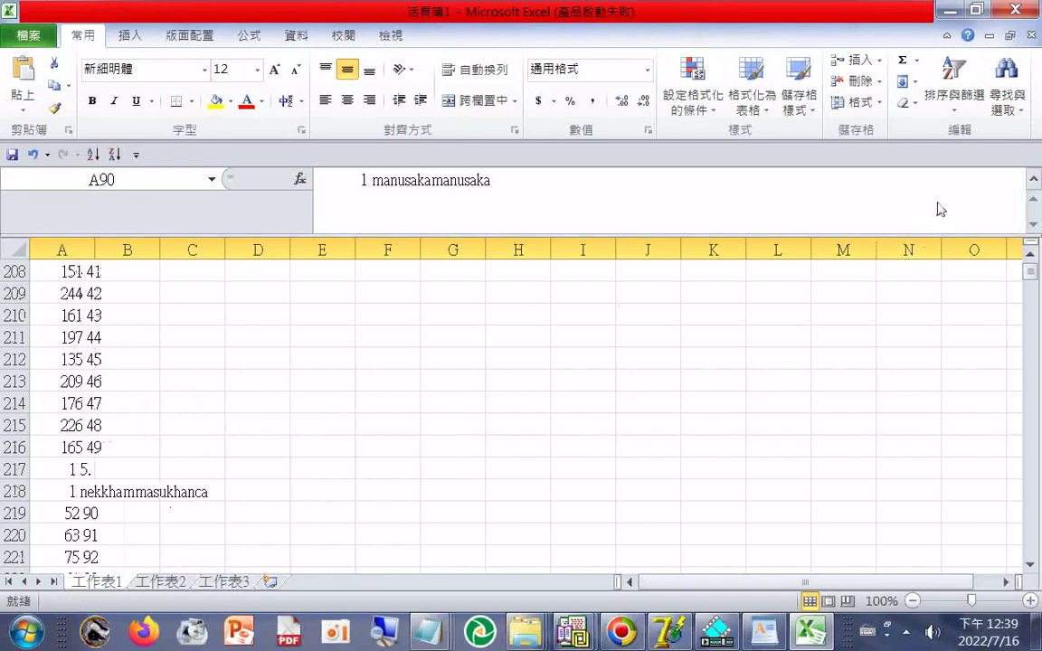
# - Sort the worksheet from A to Z, expanding the selection from row 90 to the adjacent data
pyautogui.click(964, 80)
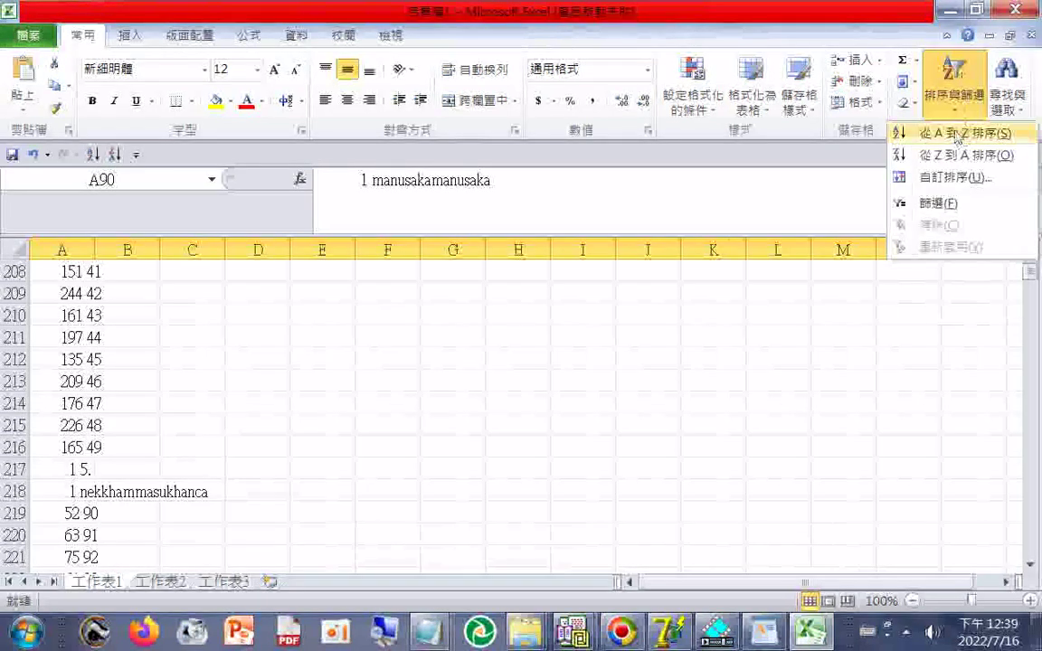
pyautogui.click(942, 135)
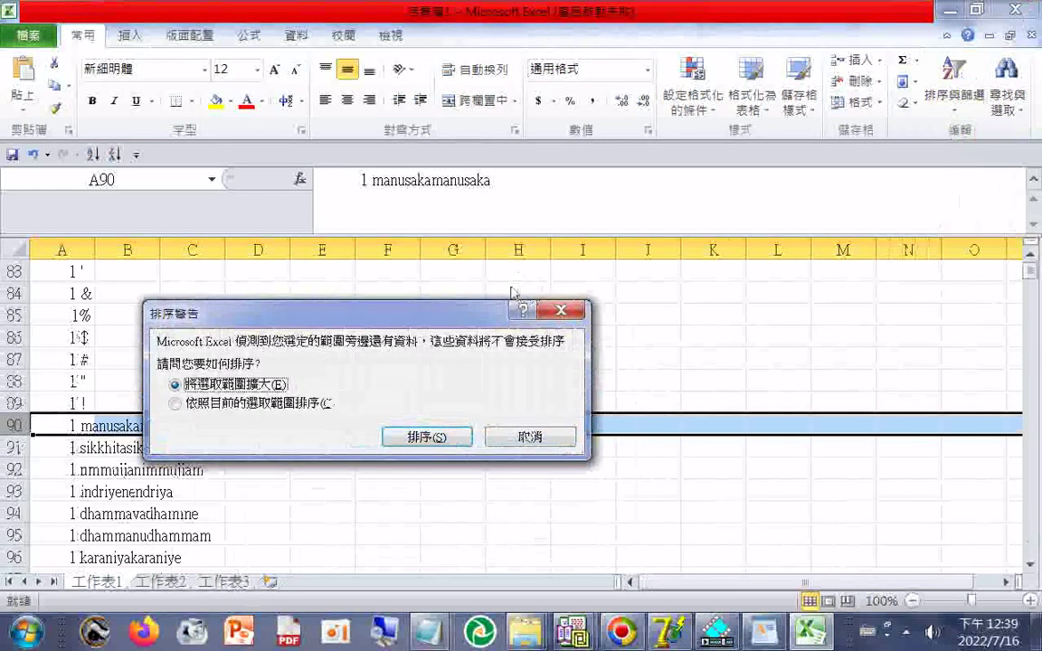
pyautogui.click(417, 442)
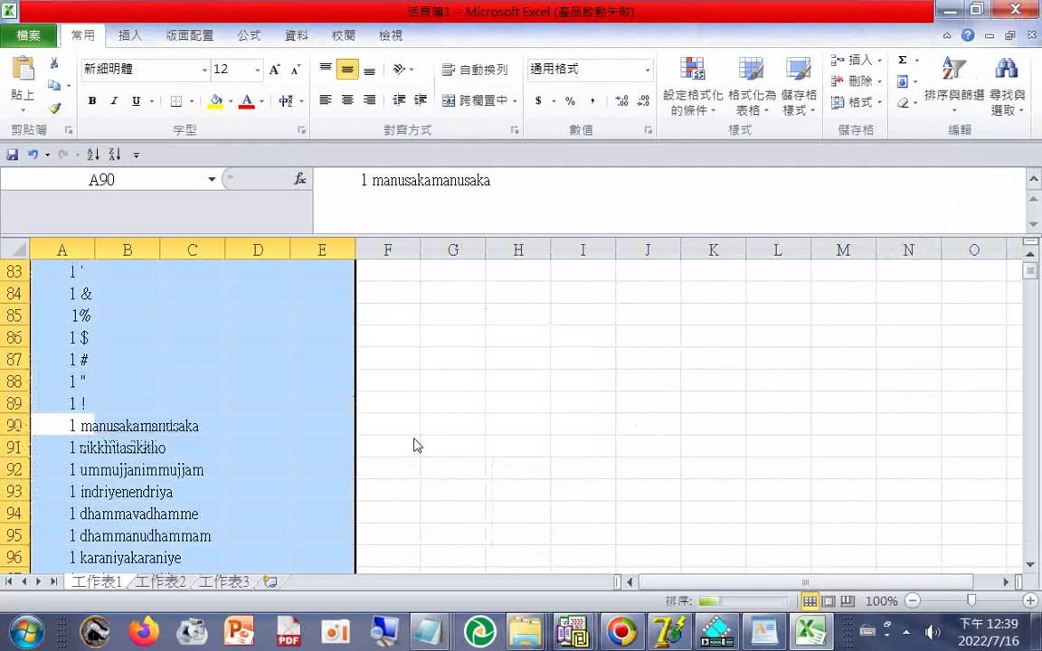
# - Examine the sorted rows from the entries beginning with "&" through to the numeric tokens beginning with 04
pyautogui.scroll(-20, 408, 419)
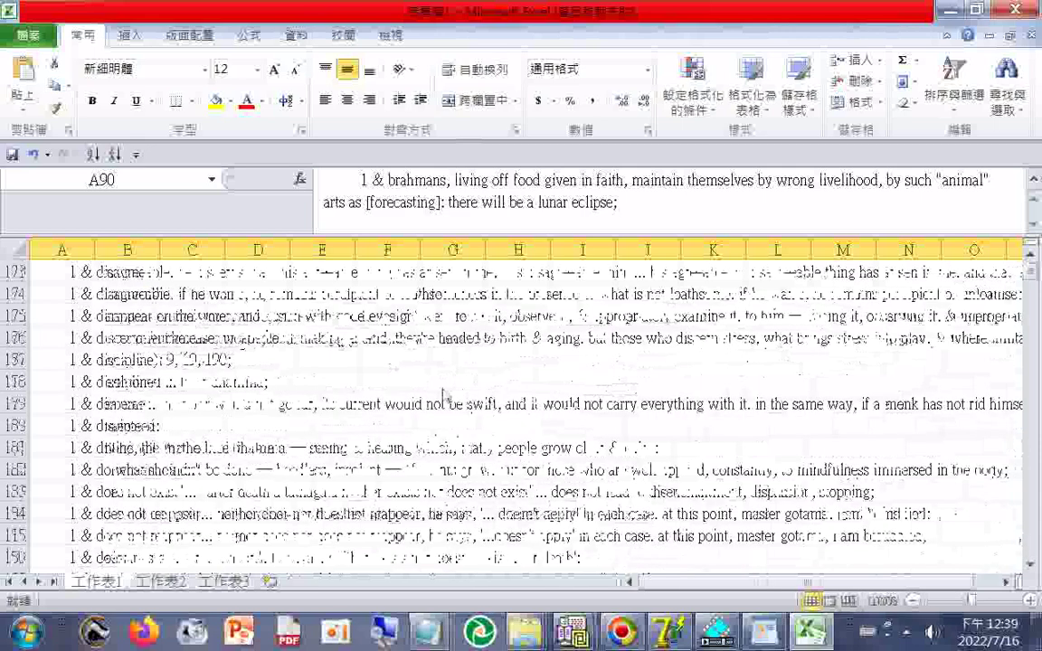
pyautogui.scroll(-18, 444, 395)
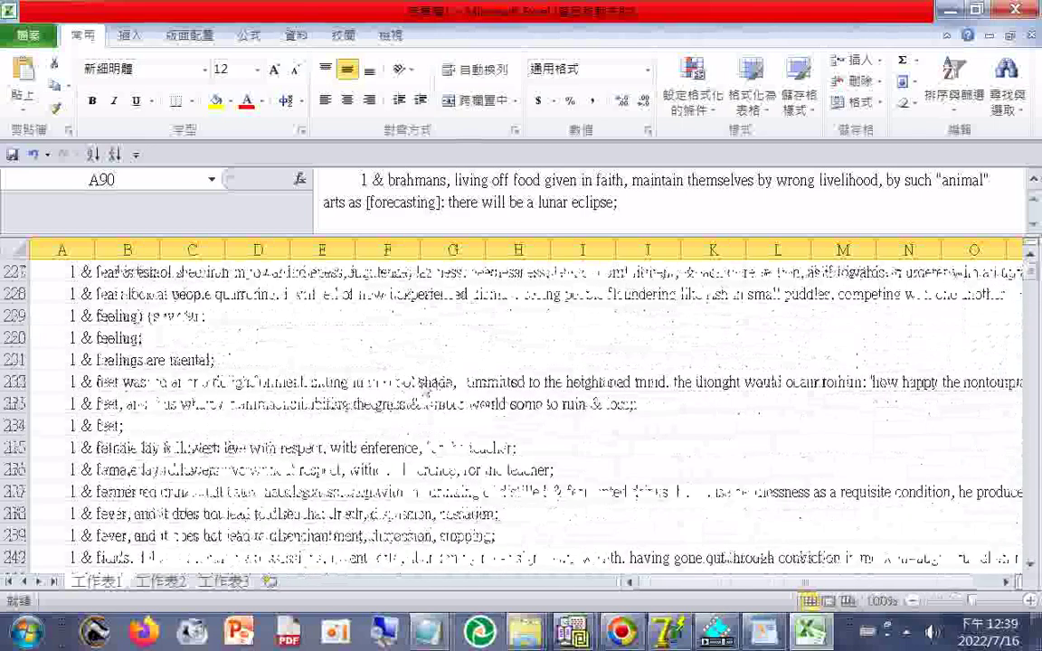
pyautogui.scroll(-4, 425, 389)
pyautogui.scroll(-8, 425, 388)
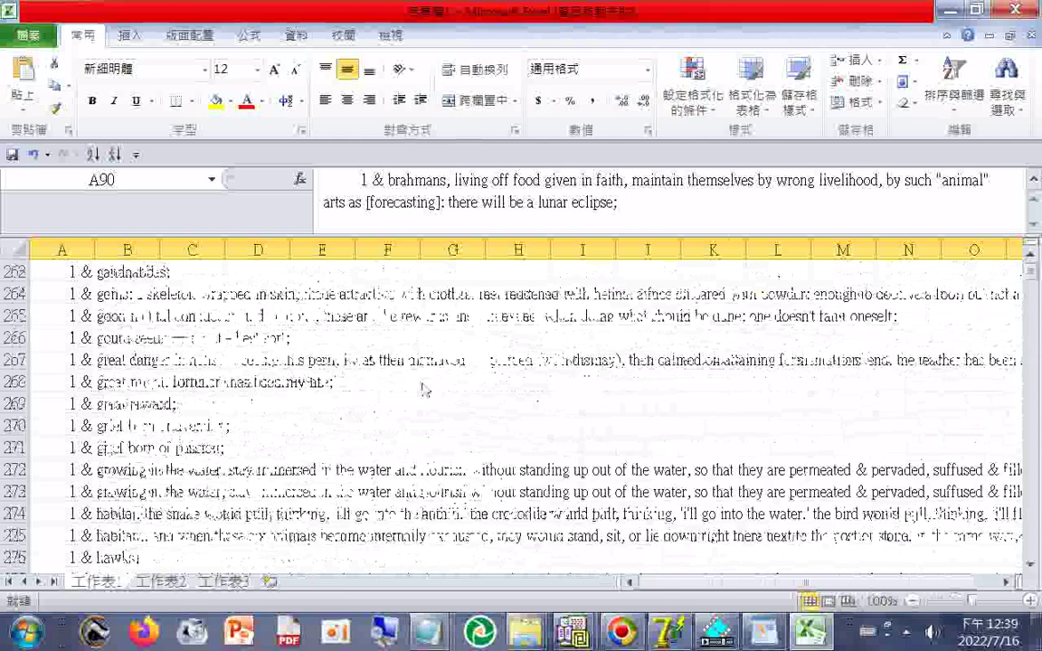
pyautogui.scroll(-20, 425, 389)
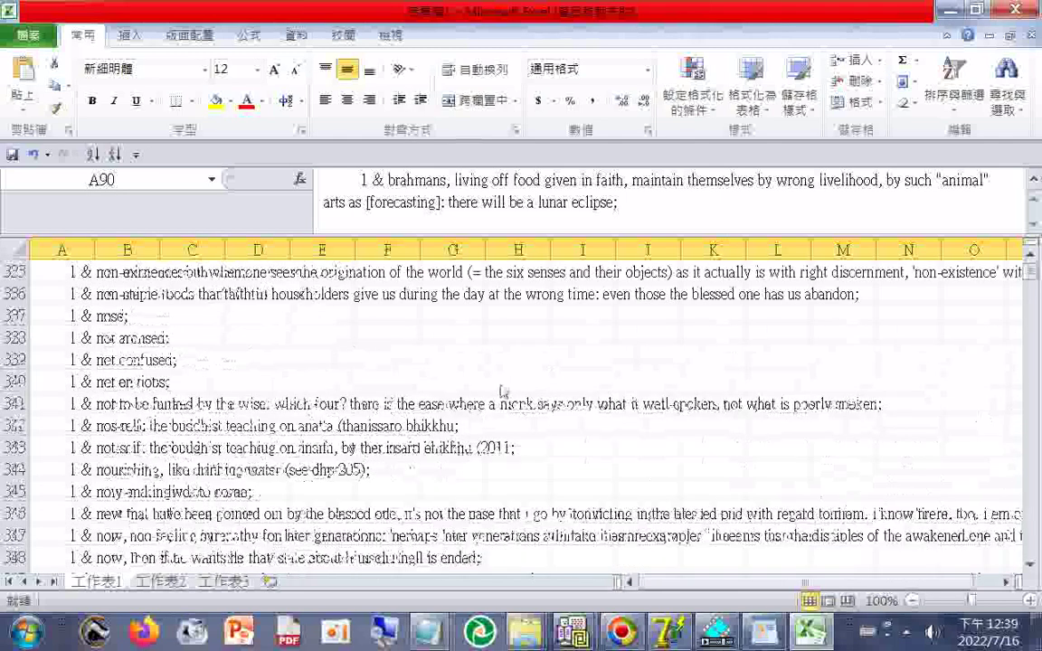
pyautogui.scroll(-8, 503, 391)
pyautogui.scroll(-8, 494, 387)
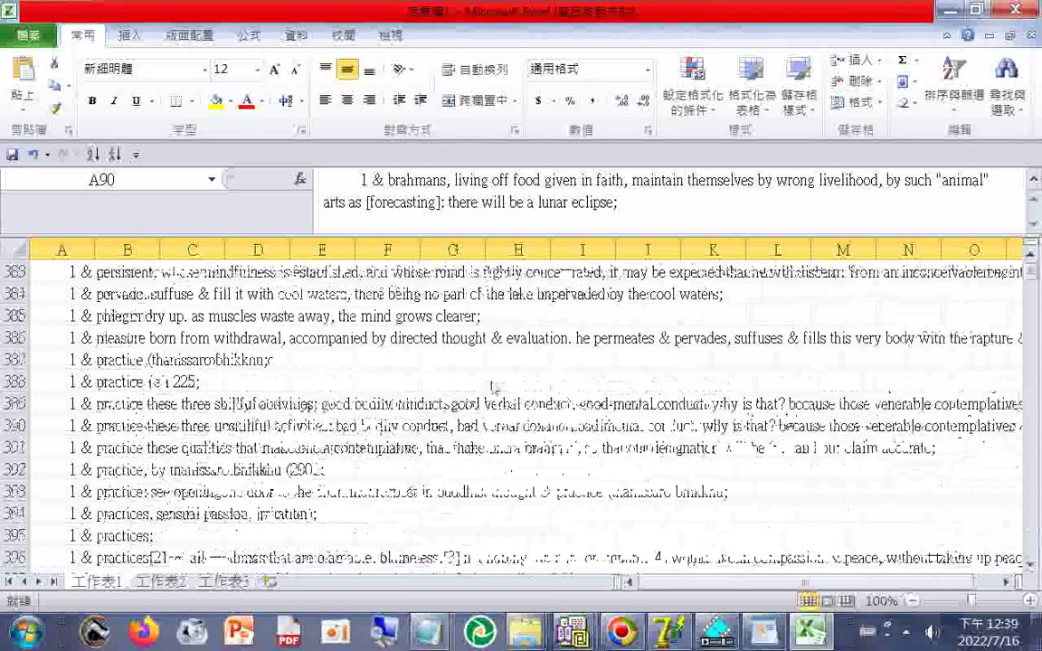
pyautogui.scroll(-7, 492, 387)
pyautogui.scroll(-8, 493, 387)
pyautogui.scroll(-12, 494, 387)
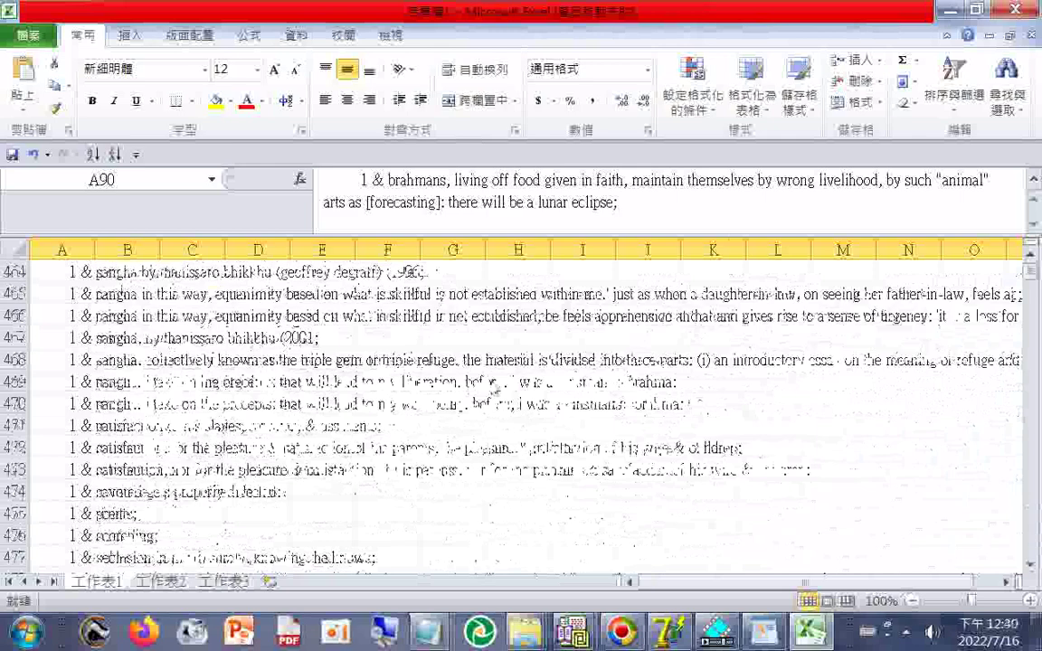
pyautogui.scroll(-14, 495, 387)
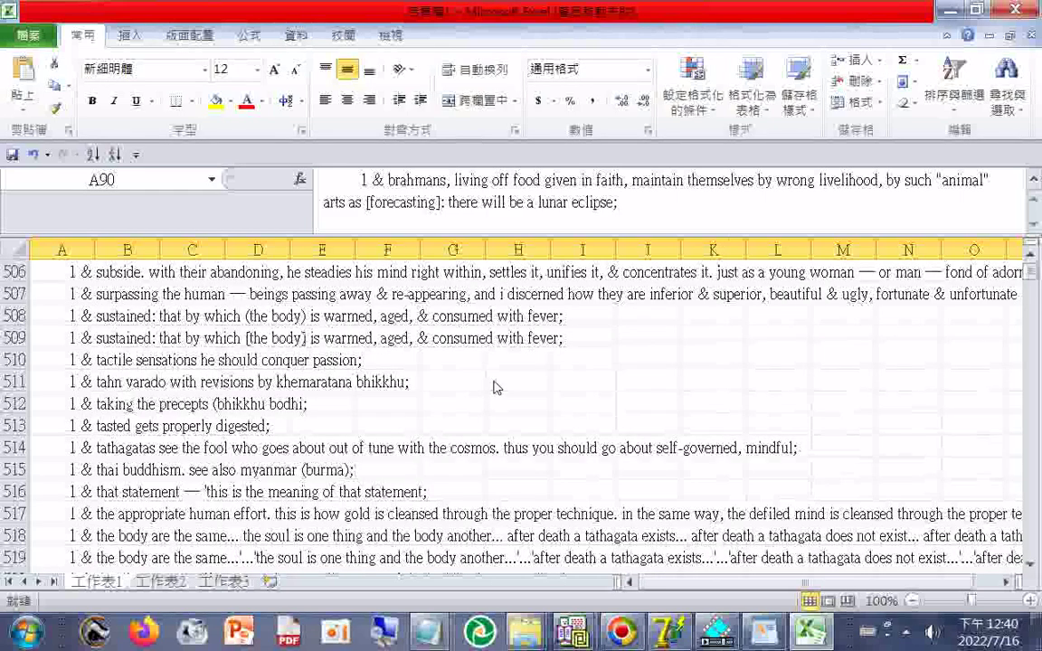
pyautogui.scroll(-14, 495, 387)
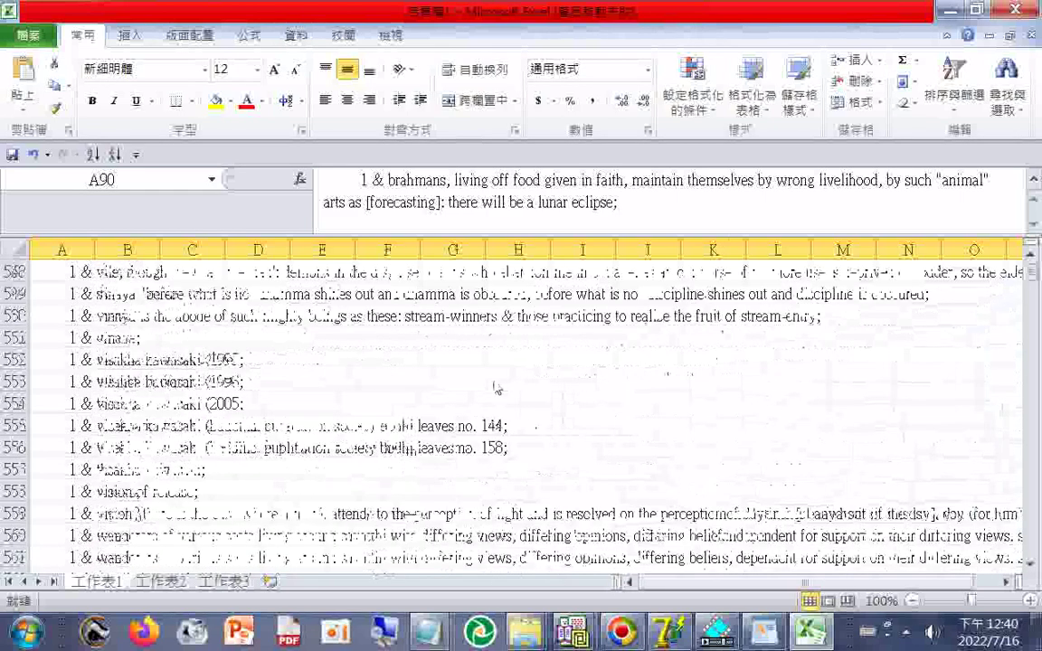
pyautogui.scroll(-12, 496, 387)
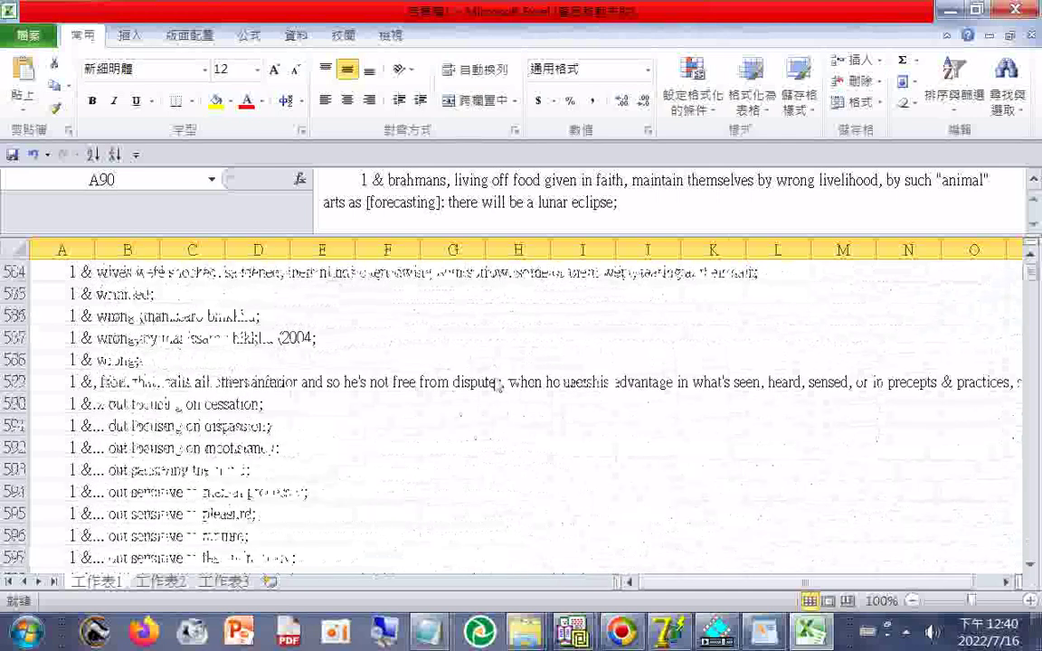
pyautogui.scroll(-4, 497, 383)
pyautogui.scroll(-8, 500, 378)
pyautogui.scroll(-16, 500, 378)
pyautogui.scroll(-16, 496, 379)
pyautogui.scroll(-20, 487, 375)
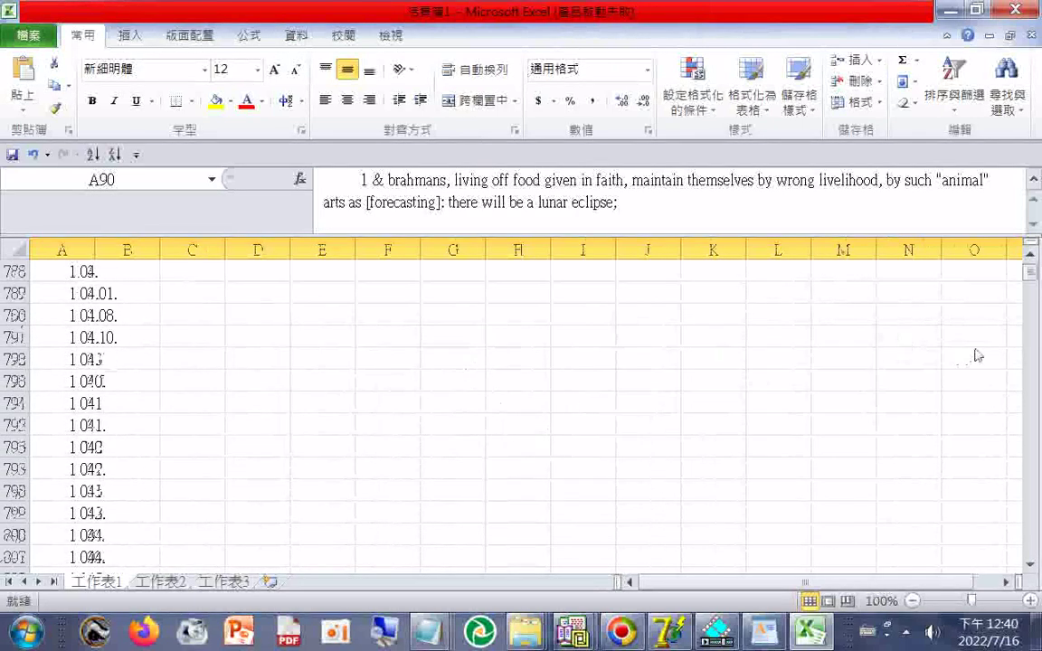
# - Examine the sorted rows from the 97-series numbers through the hash-like codes beginning with "a" to the Pali words beginning with "aa"
pyautogui.moveTo(1030, 276)
pyautogui.mouseDown()
pyautogui.moveTo(1033, 303)
pyautogui.moveTo(1031, 292)
pyautogui.mouseUp()
pyautogui.scroll(-8, 942, 309)
pyautogui.scroll(-18, 821, 346)
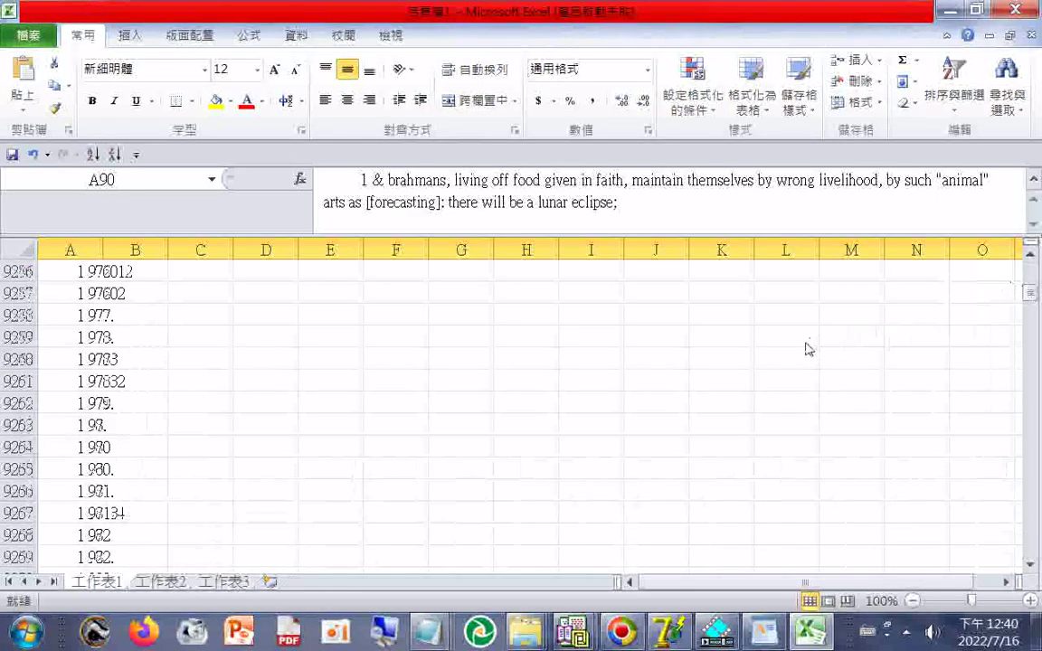
pyautogui.scroll(-10, 696, 391)
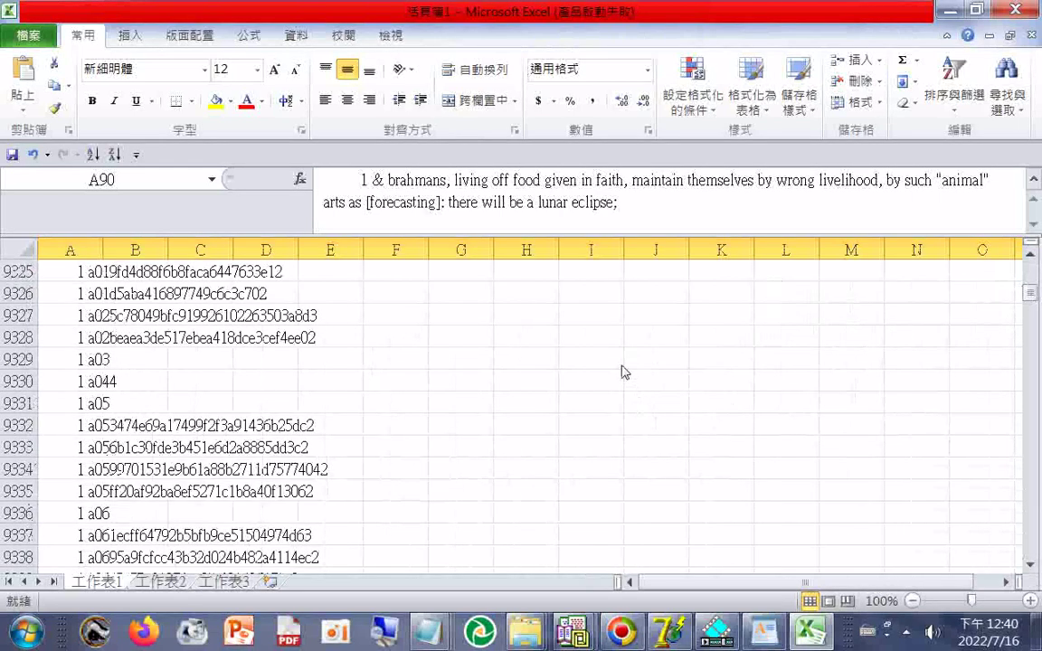
pyautogui.scroll(-10, 621, 372)
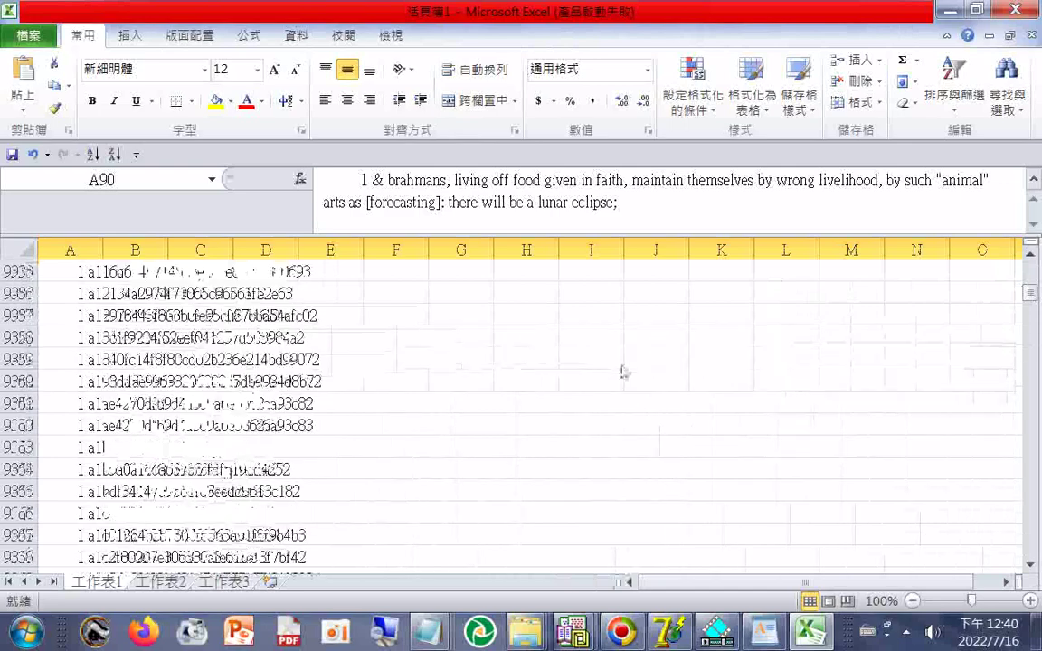
pyautogui.scroll(-16, 621, 372)
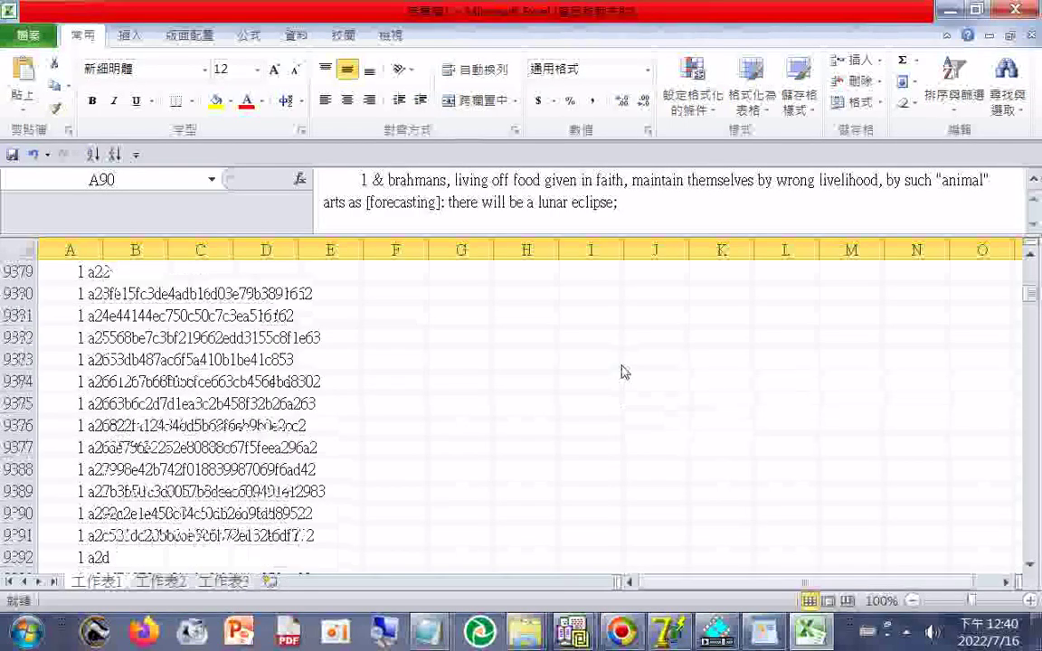
pyautogui.scroll(-16, 624, 373)
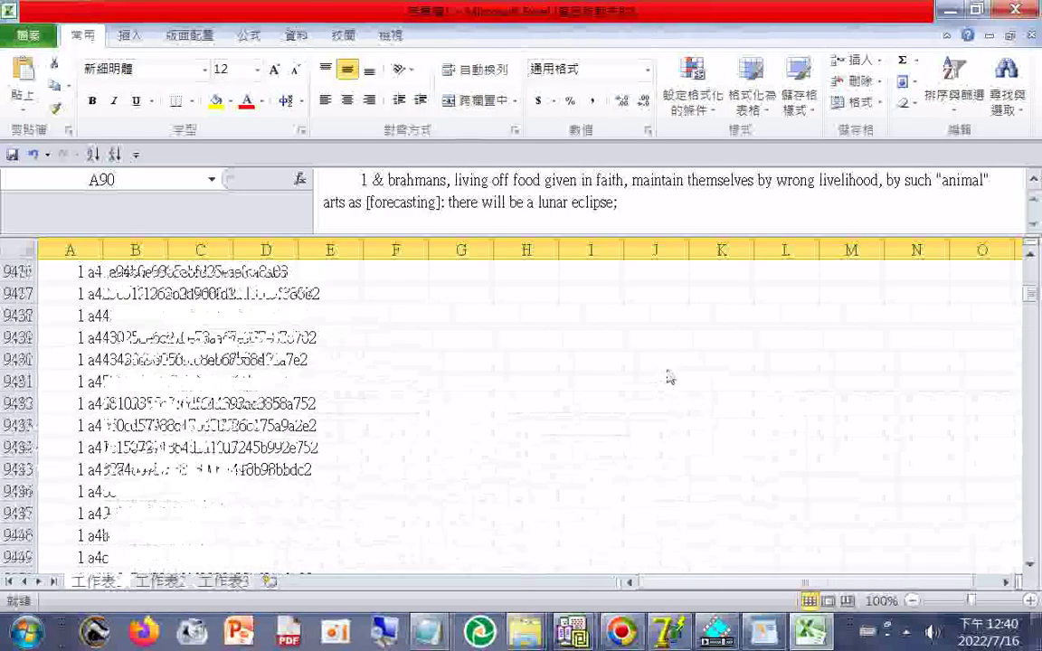
pyautogui.scroll(-20, 669, 378)
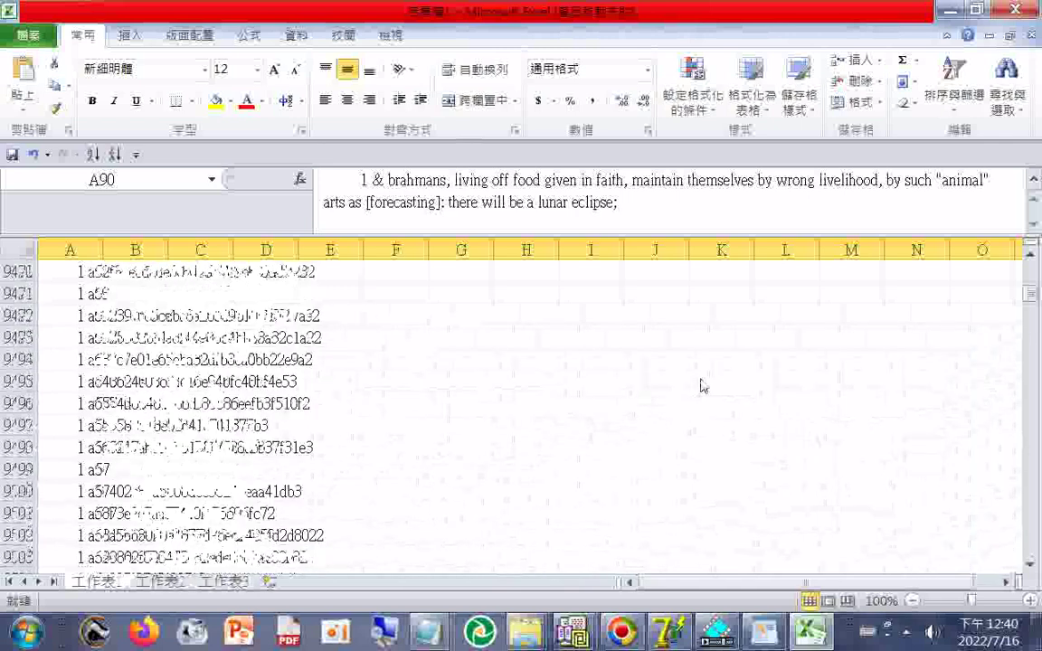
pyautogui.scroll(-17, 728, 383)
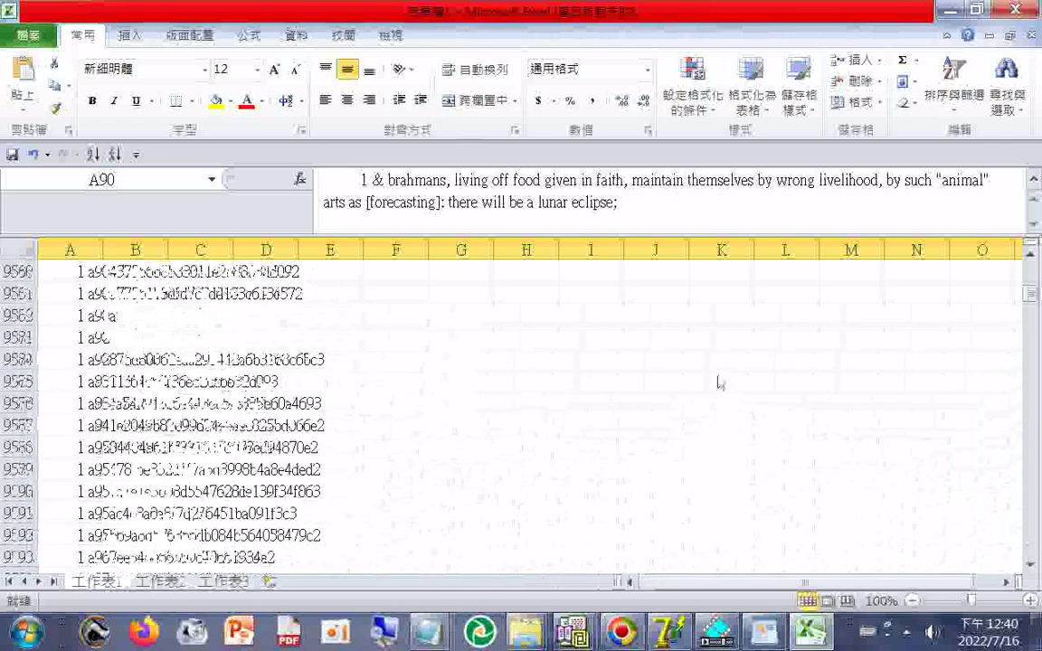
pyautogui.scroll(-20, 720, 383)
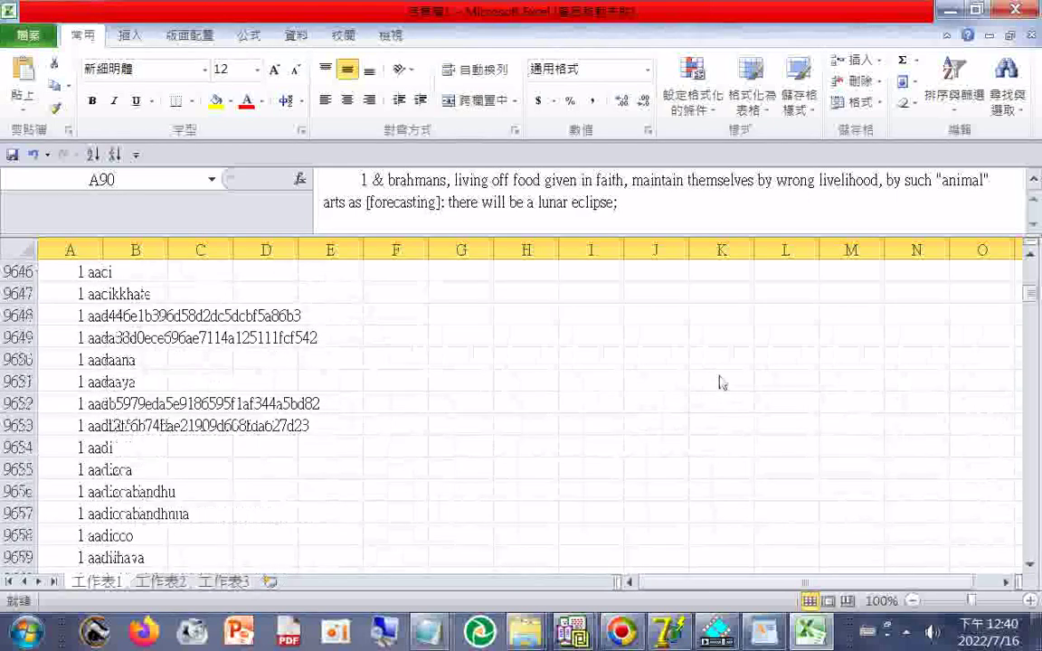
pyautogui.scroll(-4, 720, 382)
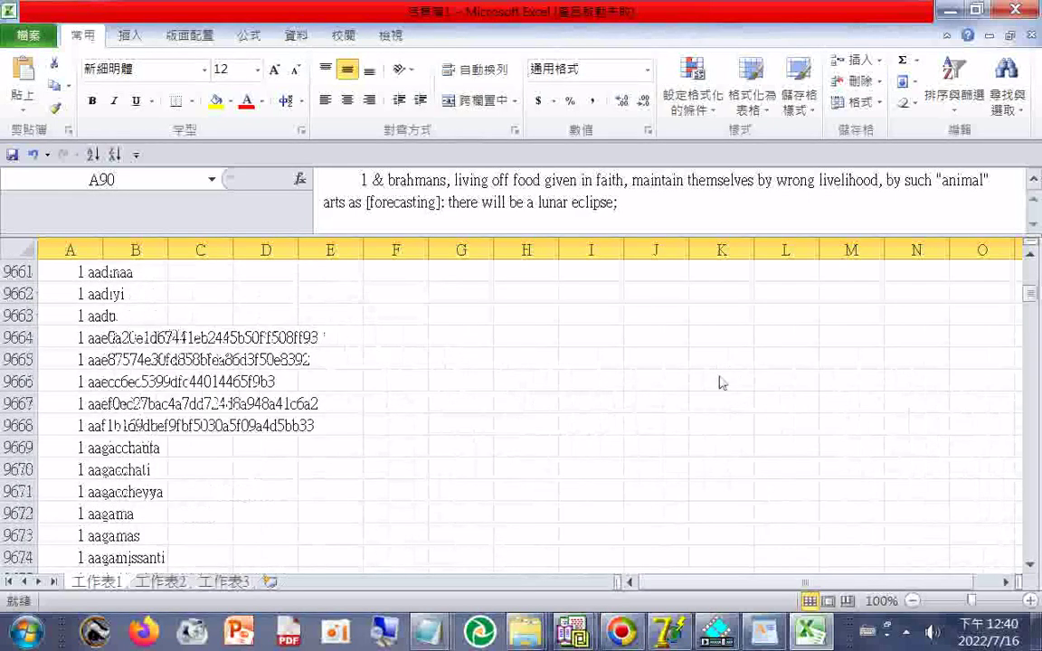
pyautogui.scroll(-11, 711, 374)
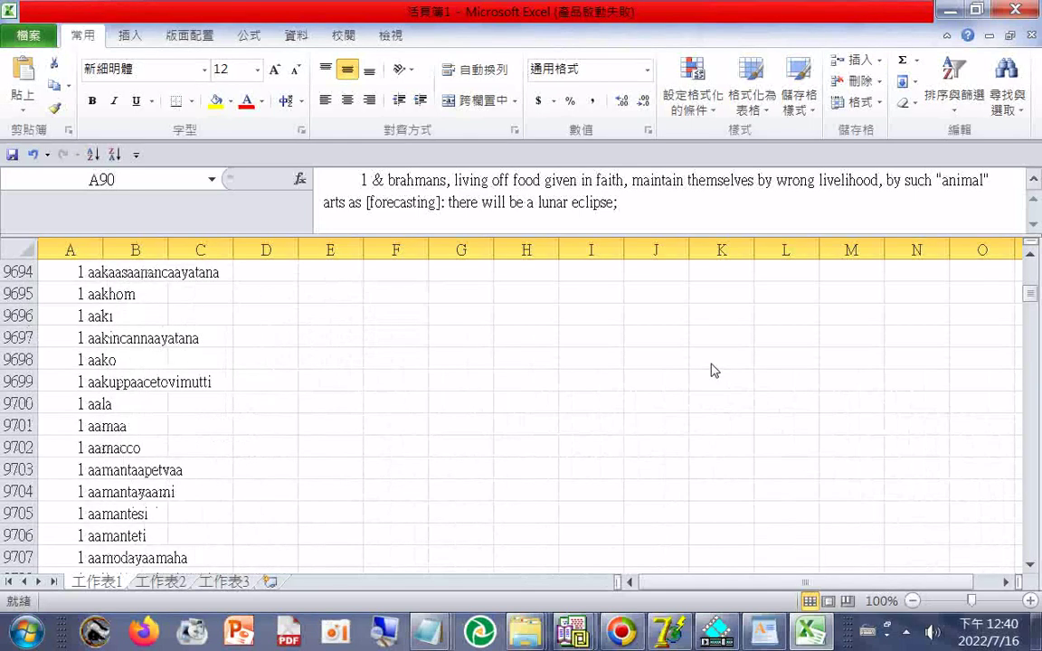
# - Examine the sorted rows from the "aa" Pali words through the "ab" hash-like codes to the words beginning with "abha"
pyautogui.scroll(11, 714, 370)
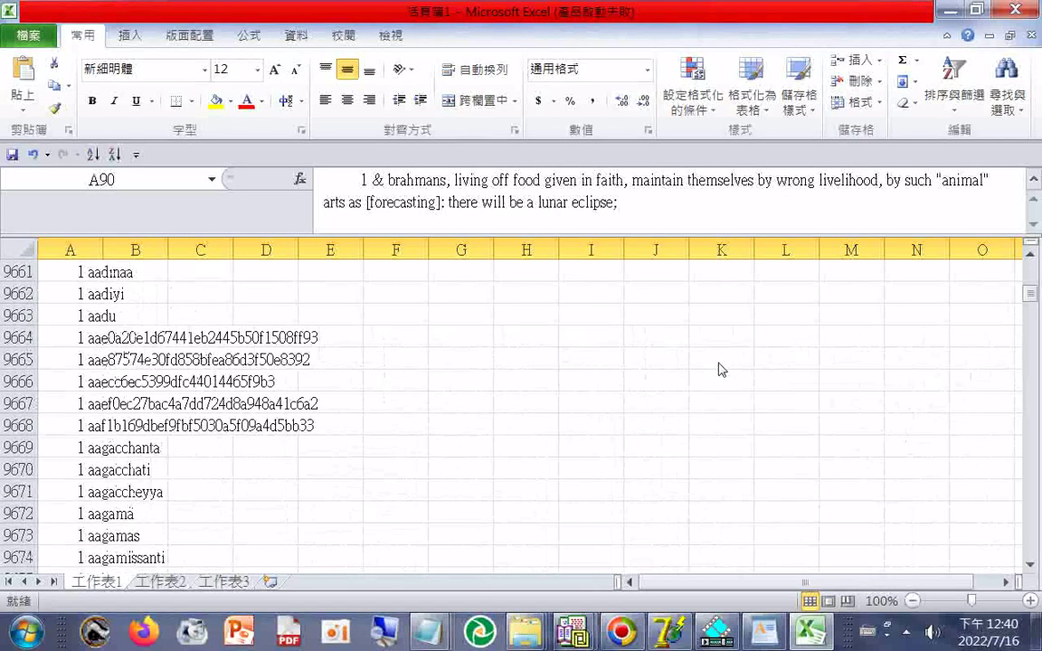
pyautogui.scroll(-11, 718, 368)
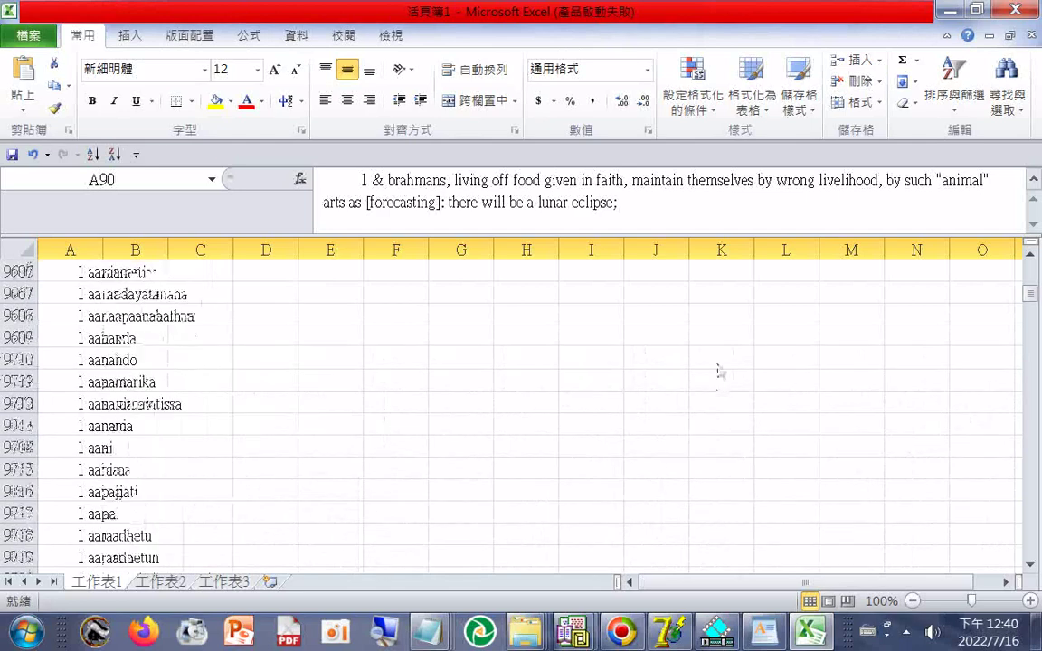
pyautogui.scroll(-20, 717, 371)
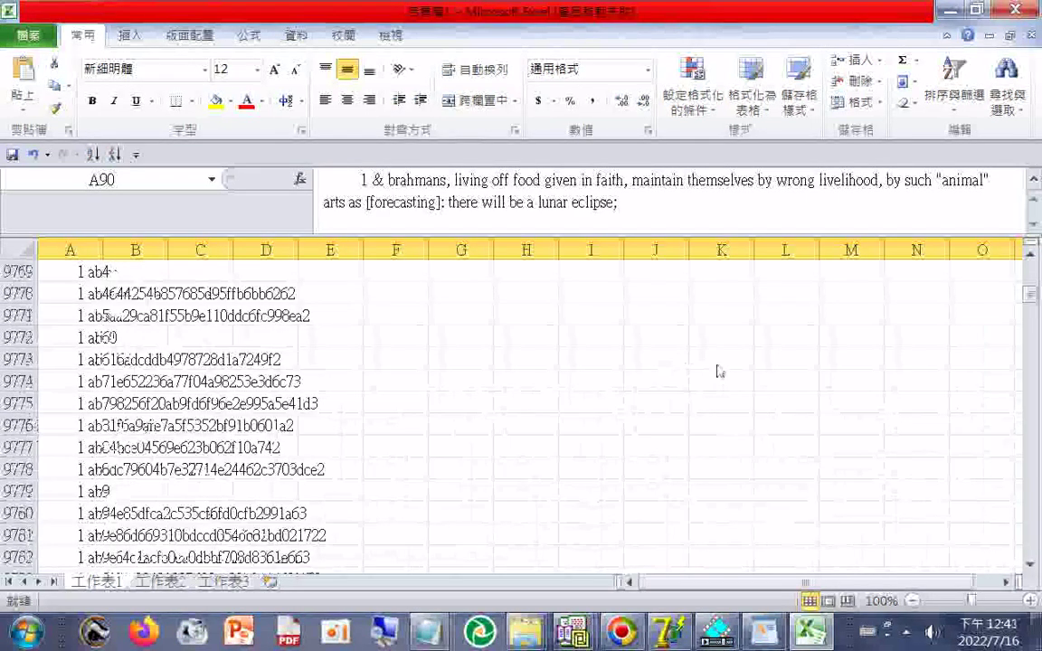
pyautogui.scroll(-16, 720, 371)
pyautogui.scroll(-16, 717, 389)
pyautogui.scroll(-5, 665, 398)
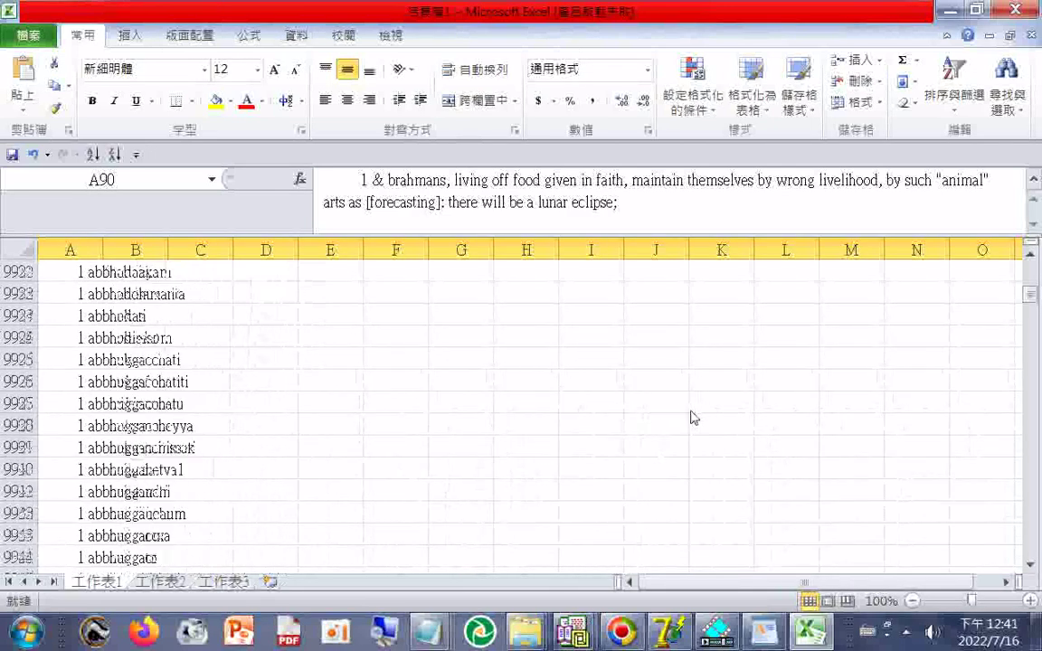
pyautogui.scroll(-20, 692, 418)
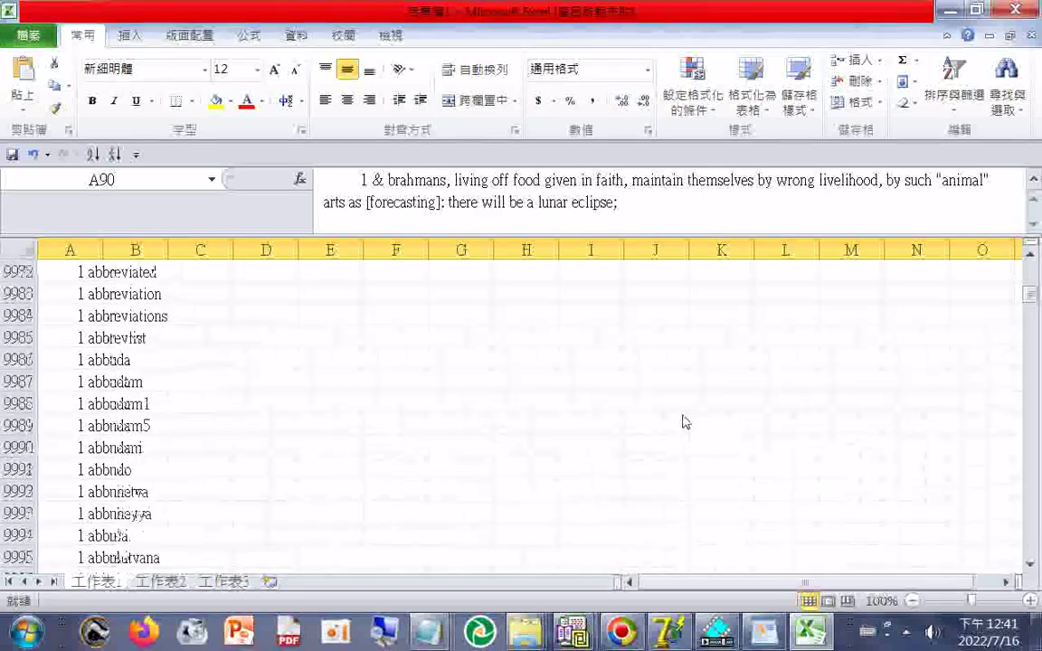
pyautogui.scroll(-17, 685, 422)
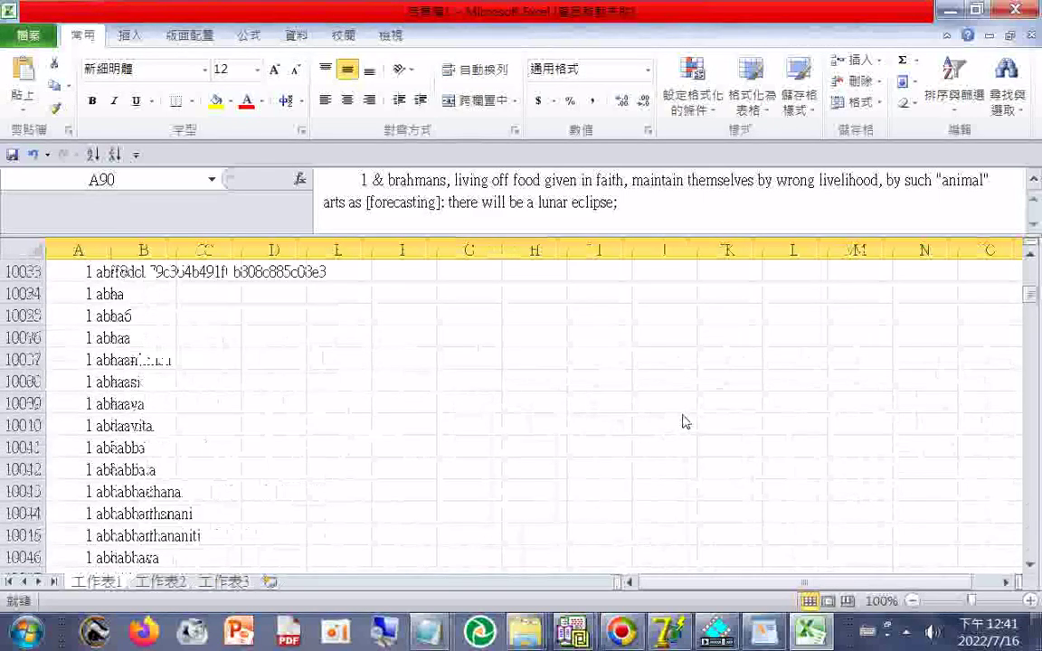
pyautogui.scroll(-8, 684, 421)
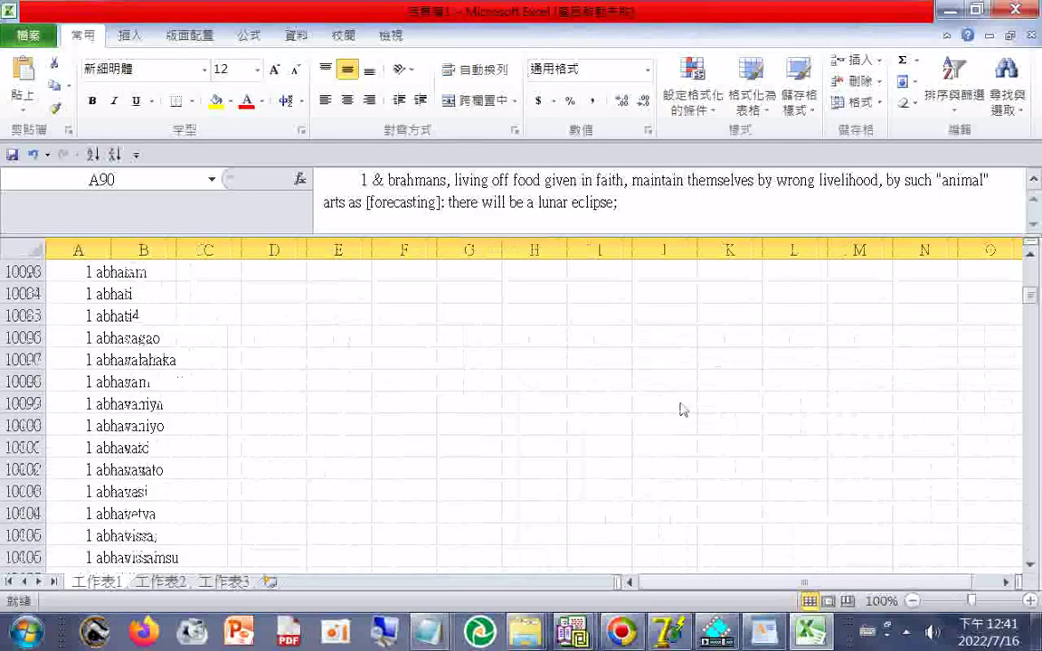
pyautogui.scroll(-13, 683, 408)
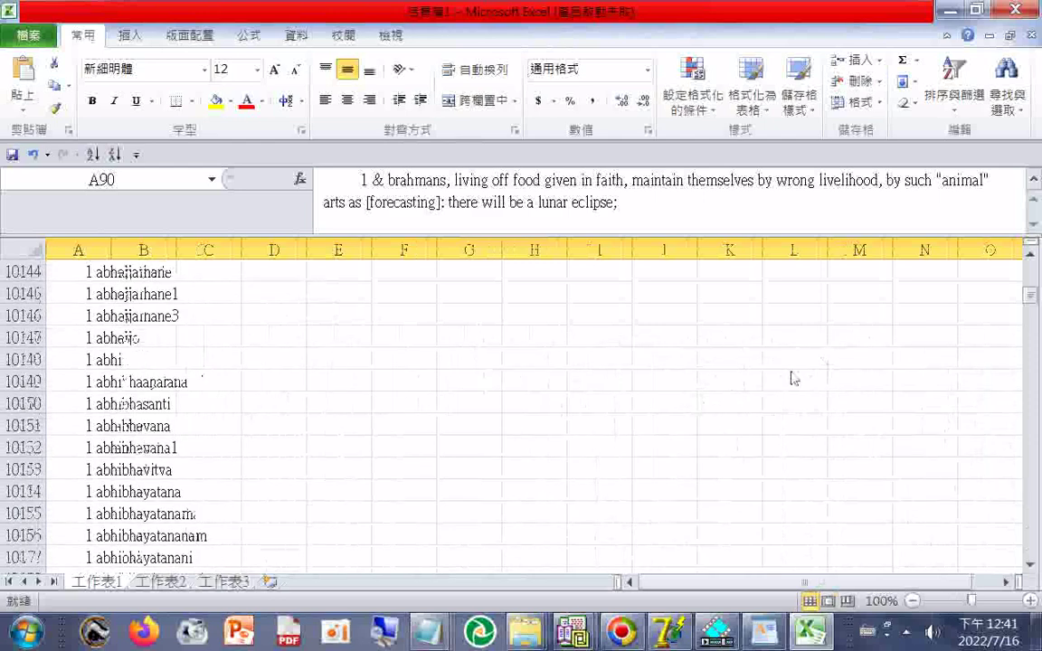
# - Examine the sorted rows from the words beginning with "abhi" through "abs" and "abya" to those beginning with "acariya"
pyautogui.scroll(-4, 786, 384)
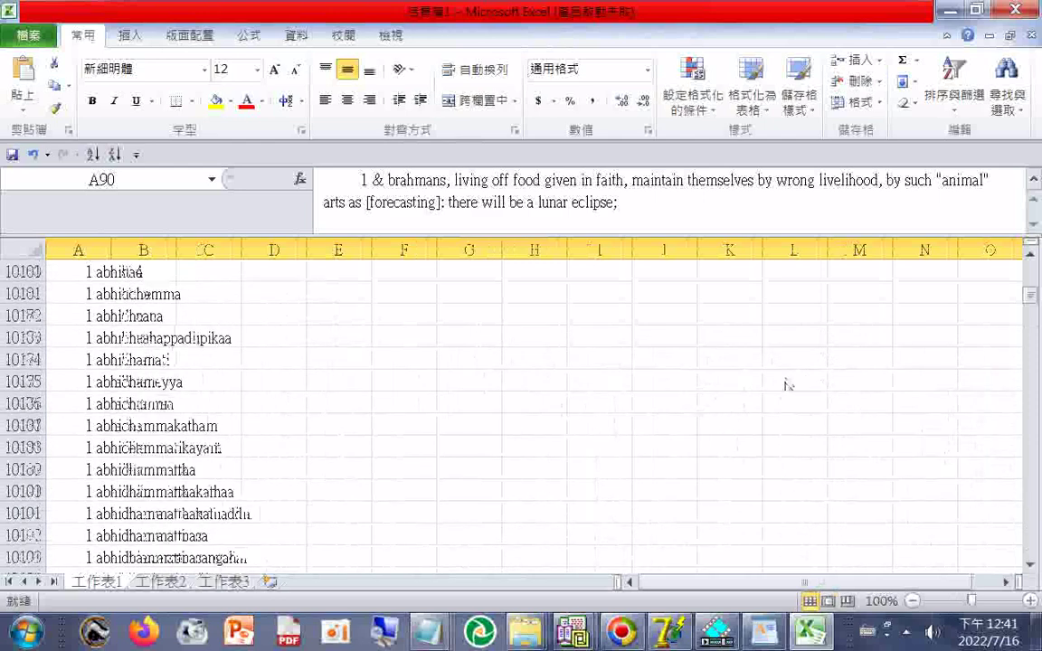
pyautogui.scroll(-20, 787, 385)
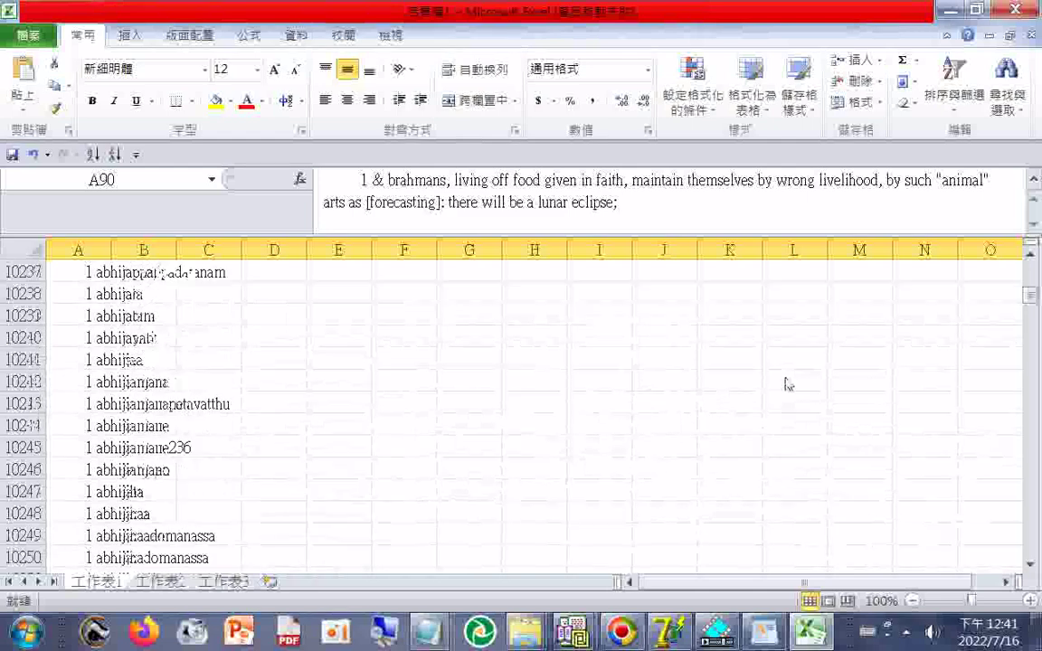
pyautogui.scroll(-10, 787, 385)
pyautogui.scroll(-17, 786, 384)
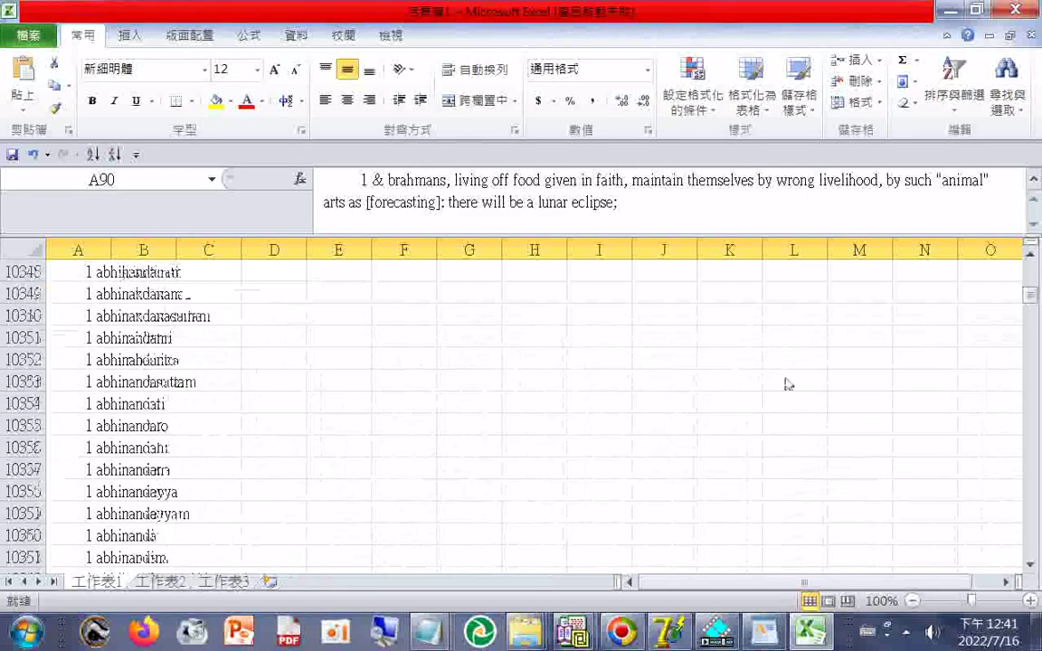
pyautogui.scroll(-19, 787, 384)
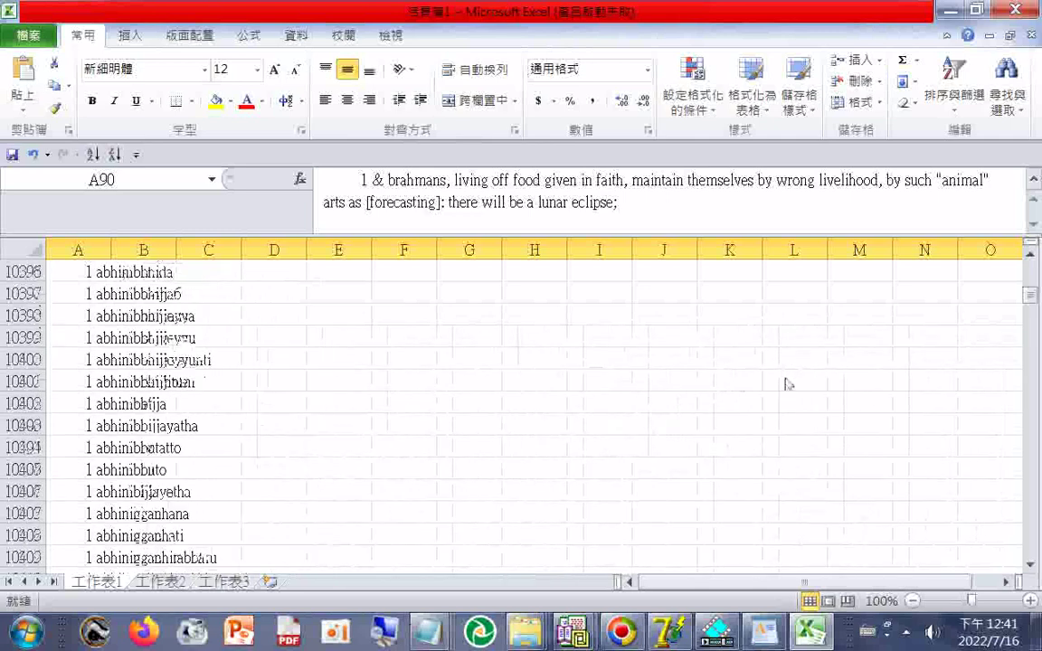
pyautogui.scroll(-20, 786, 382)
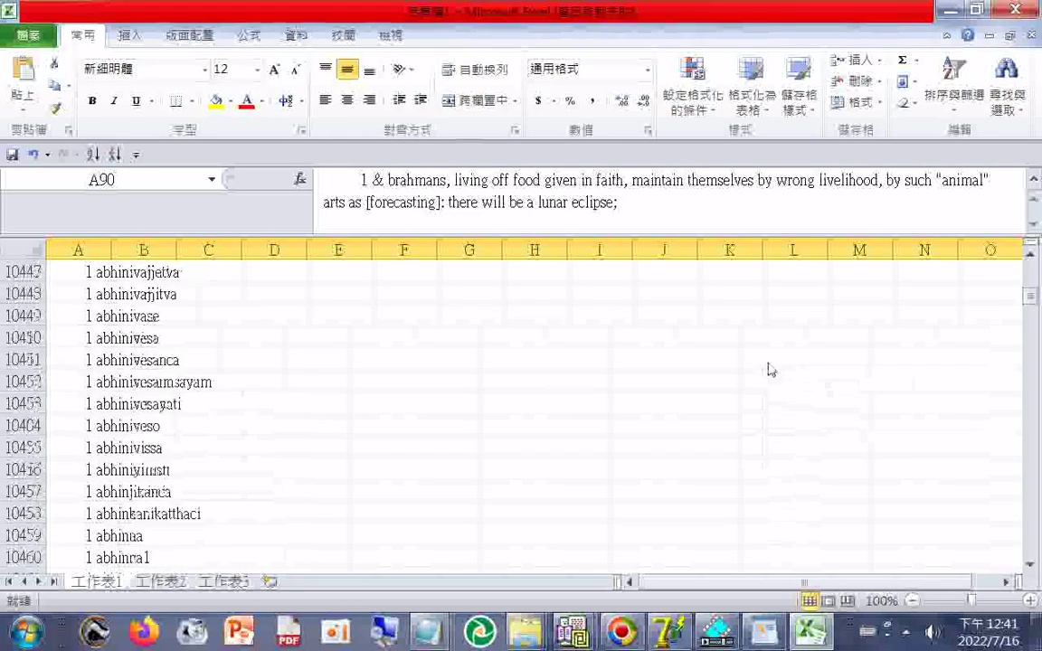
pyautogui.scroll(-16, 777, 373)
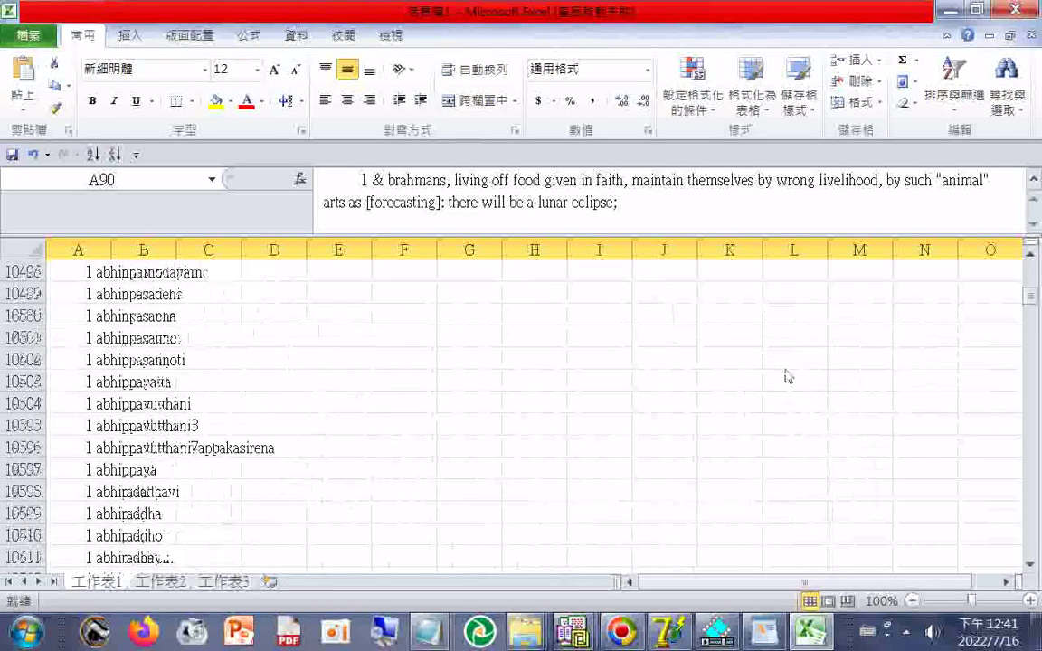
pyautogui.scroll(-8, 786, 376)
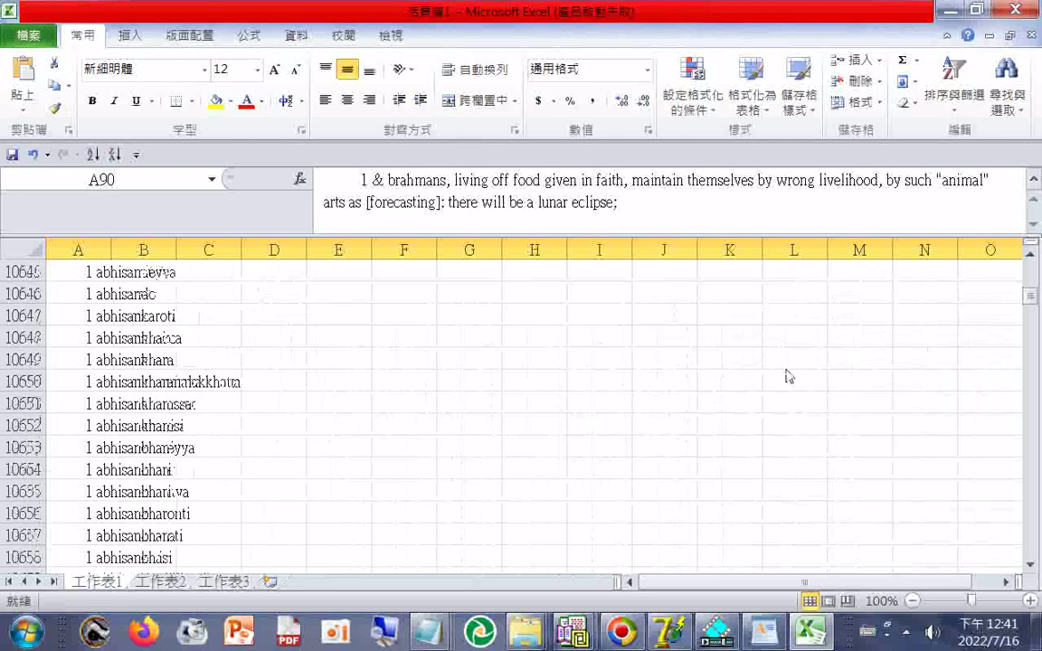
pyautogui.scroll(-20, 786, 376)
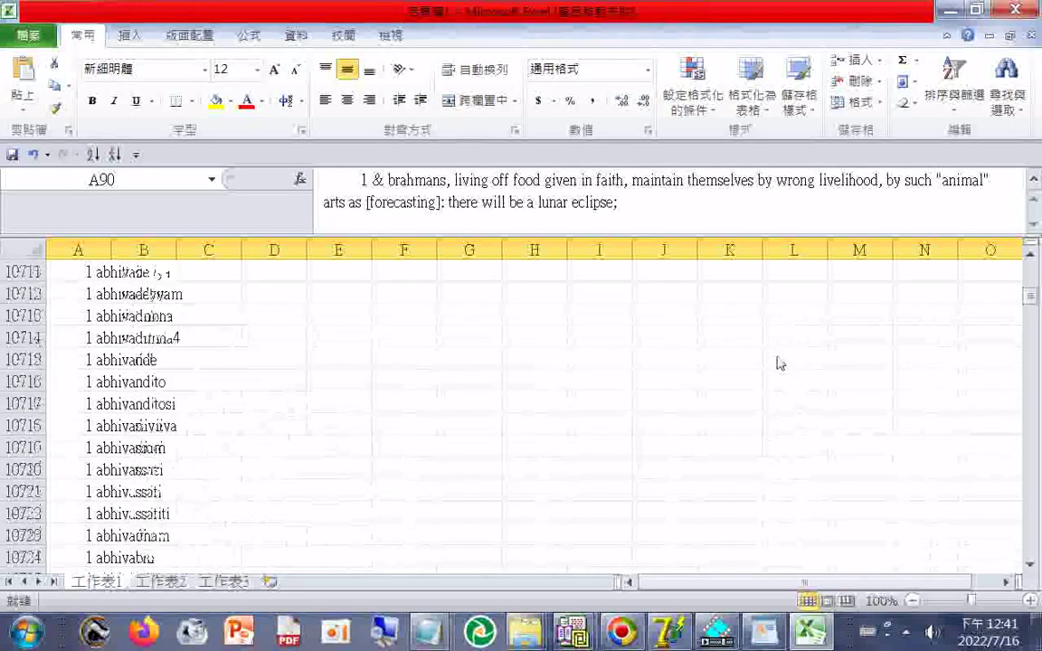
pyautogui.scroll(-20, 813, 333)
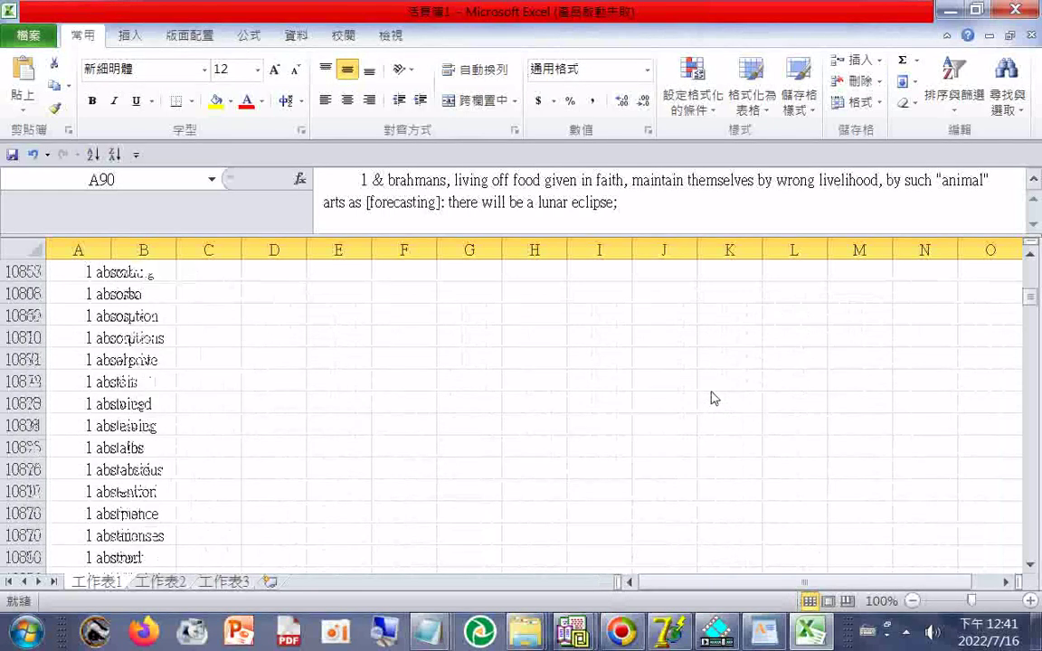
pyautogui.scroll(-20, 715, 391)
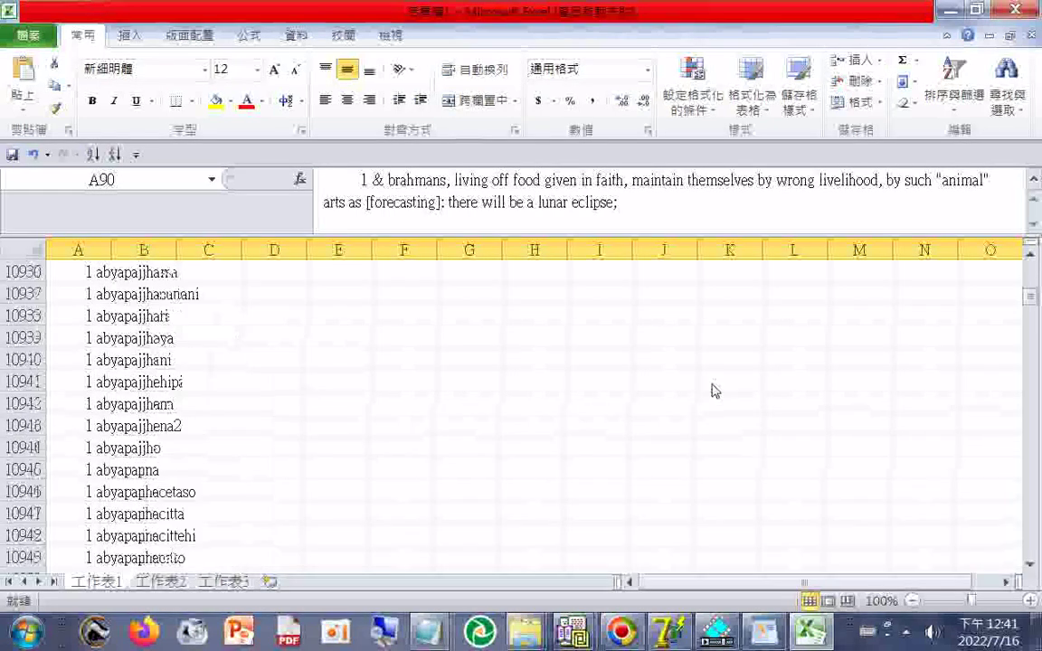
pyautogui.scroll(-20, 821, 382)
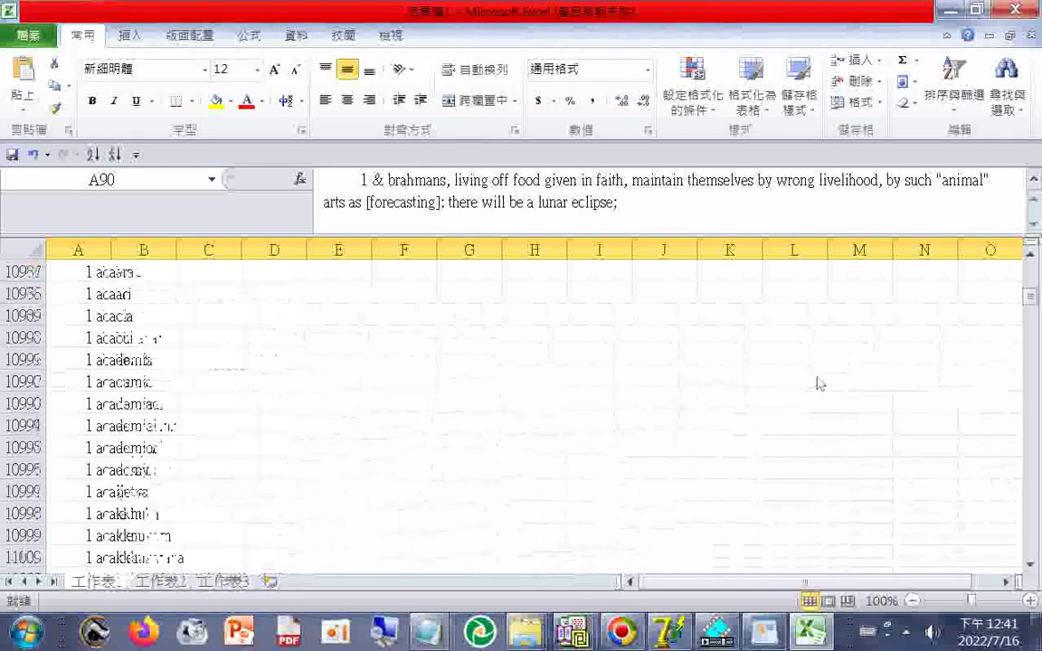
pyautogui.scroll(-5, 821, 396)
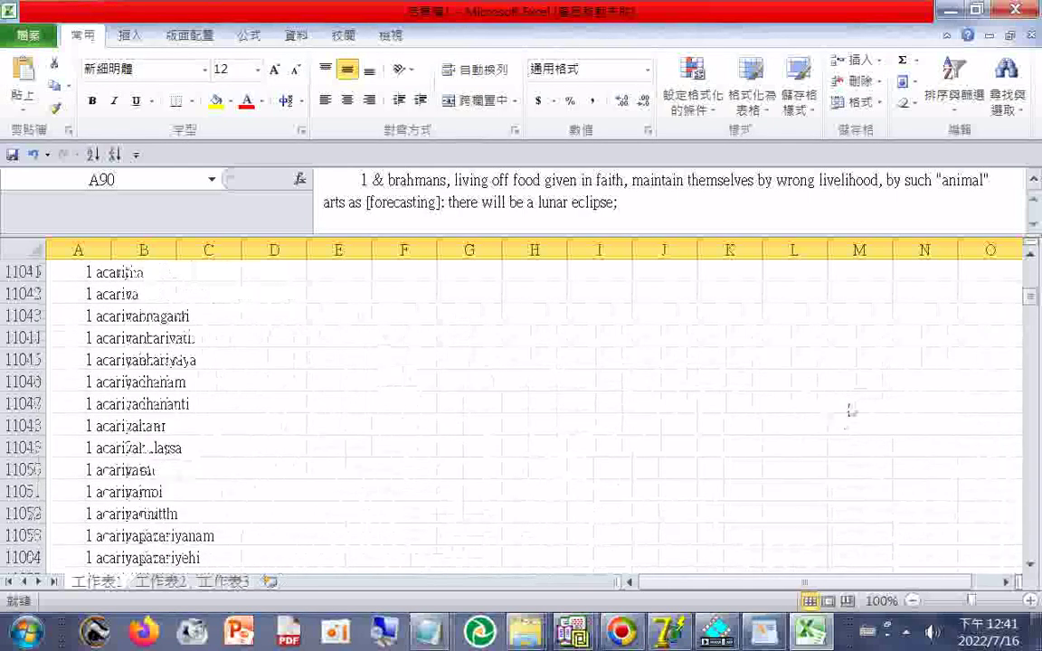
# - Examine the numeric token rows from the end of the list at row 116255 back up to the rows with count 2
pyautogui.moveTo(1030, 303); pyautogui.dragTo(1033, 558)
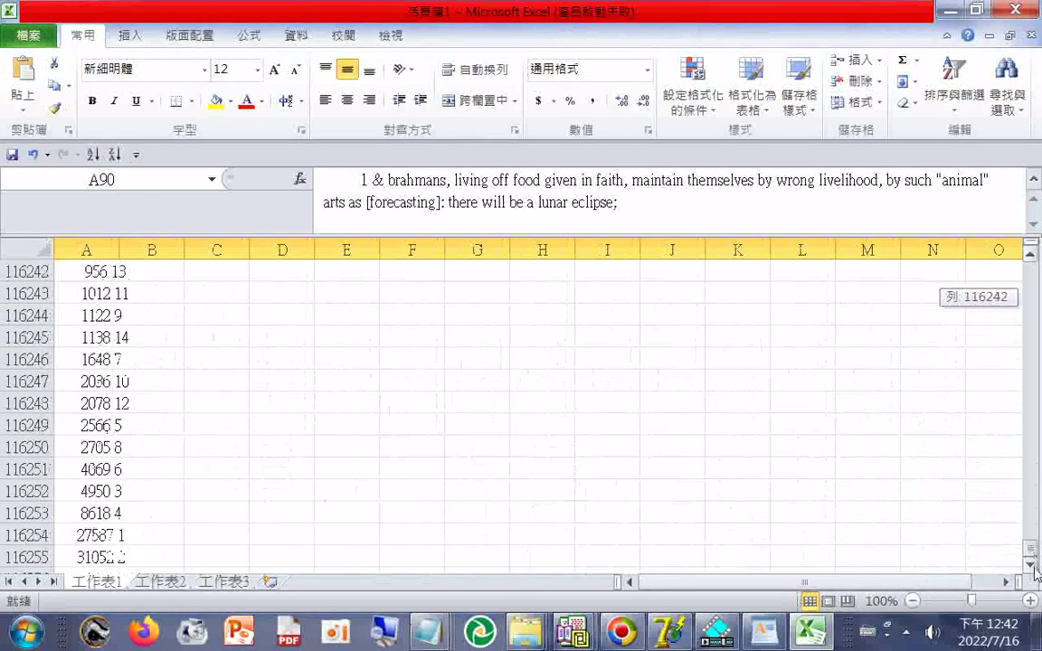
pyautogui.moveTo(1035, 572); pyautogui.dragTo(1035, 572)
pyautogui.scroll(14, 932, 488)
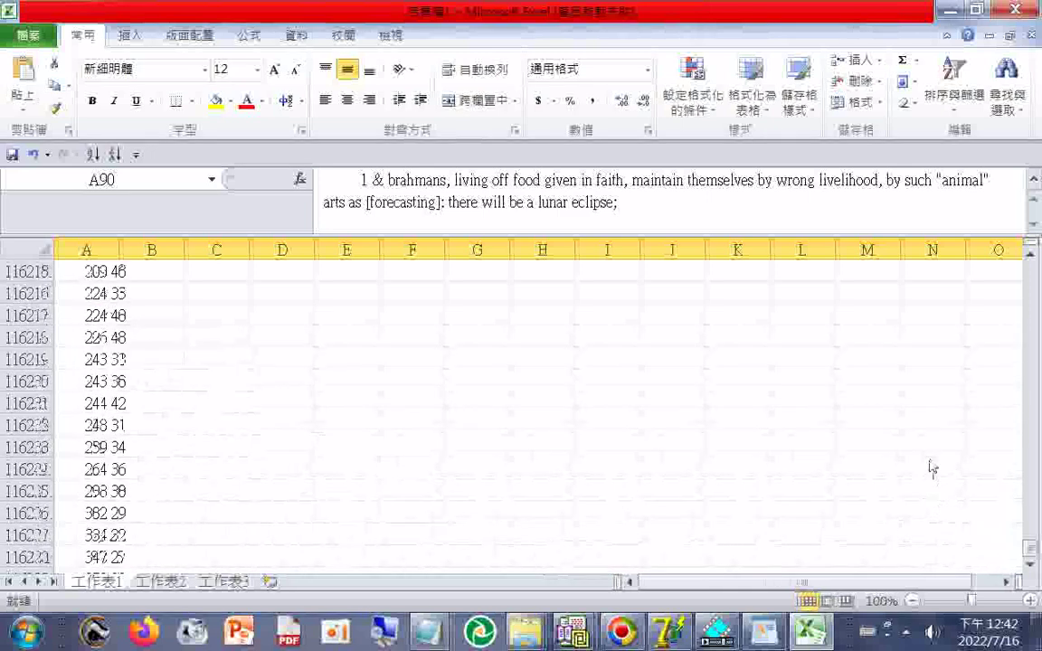
pyautogui.scroll(7, 928, 450)
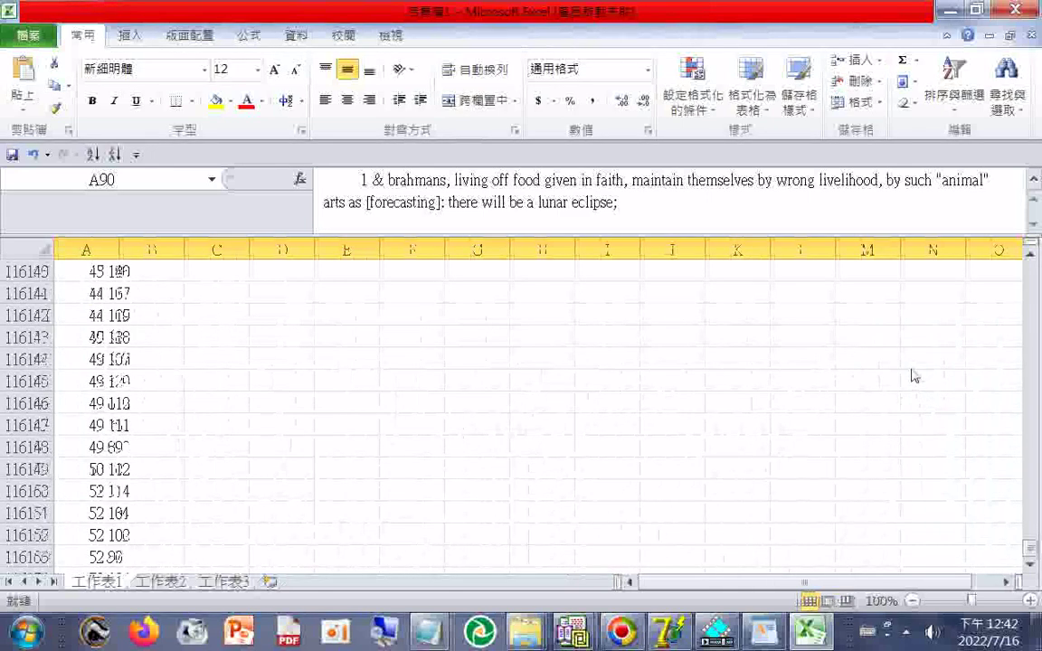
pyautogui.scroll(6, 915, 376)
pyautogui.scroll(8, 914, 376)
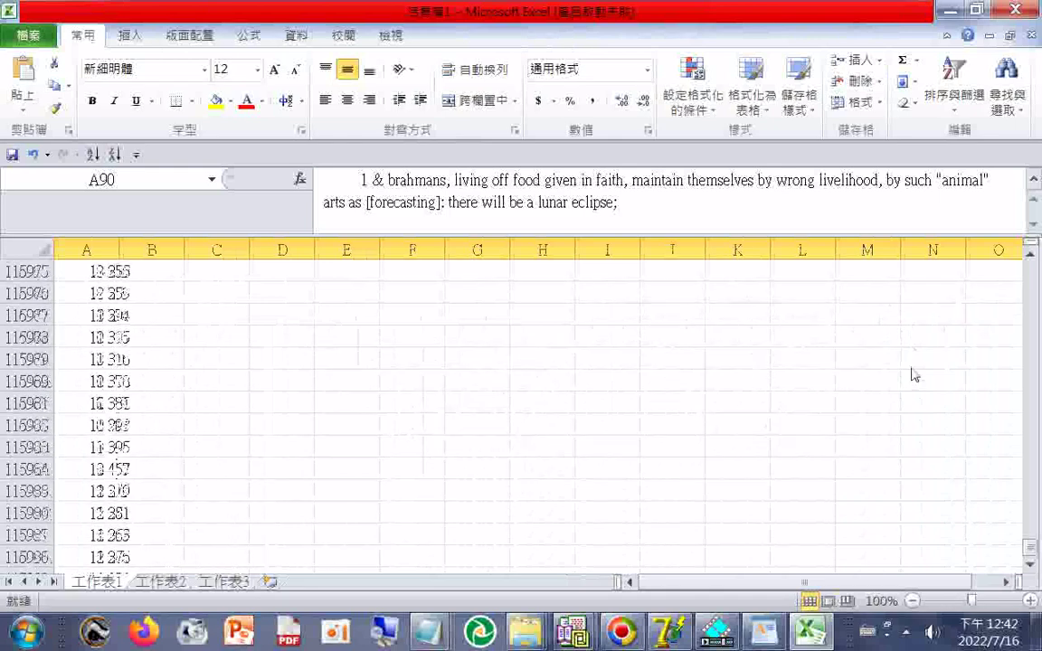
pyautogui.scroll(20, 913, 373)
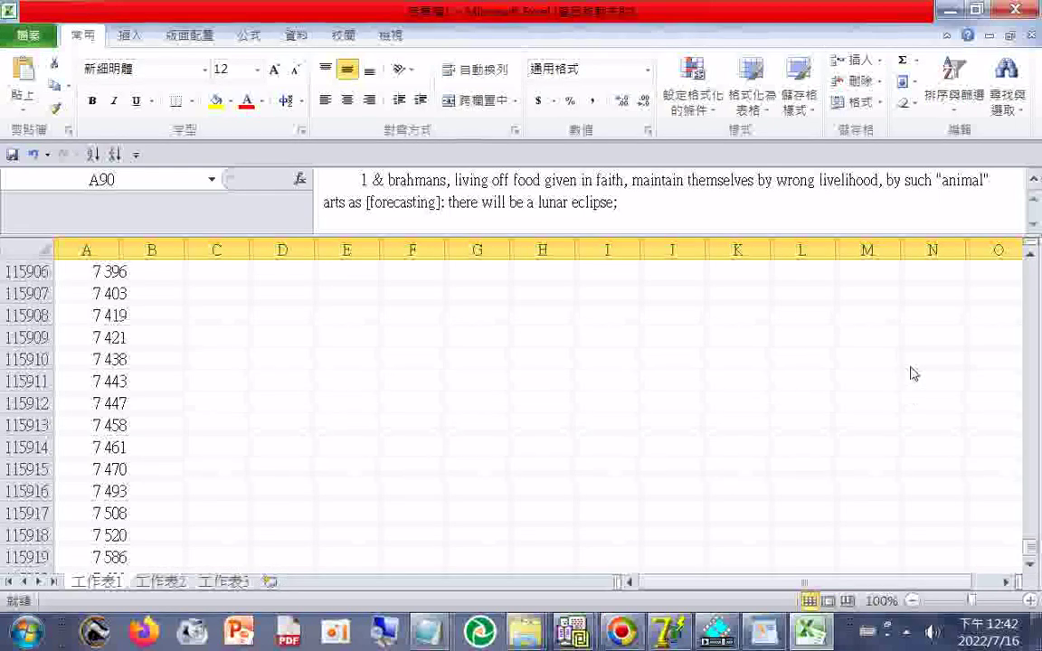
pyautogui.scroll(5, 913, 374)
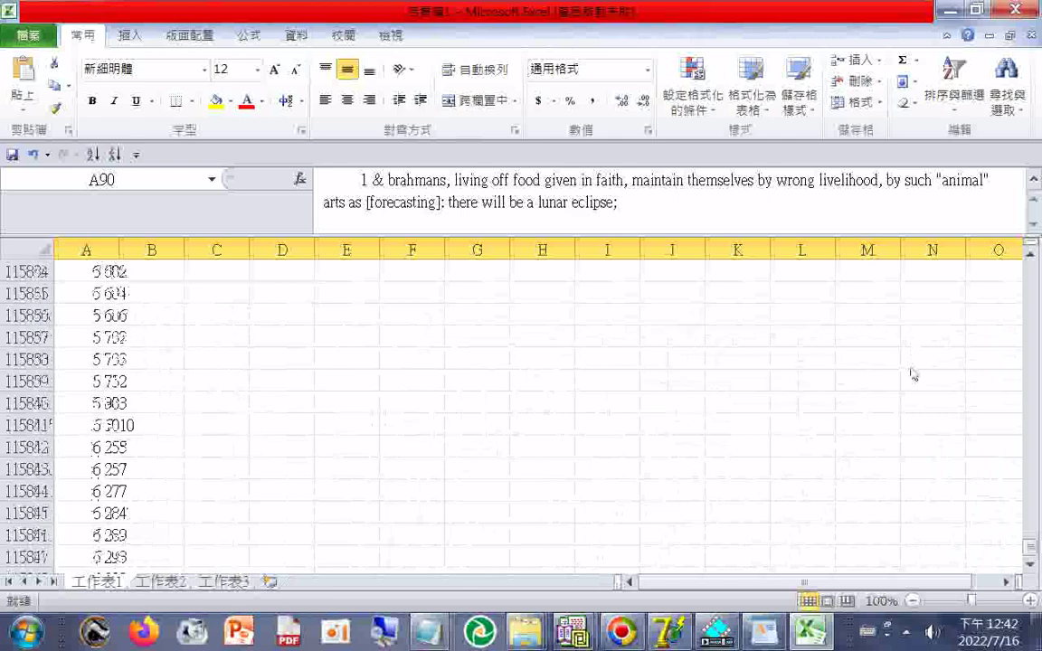
pyautogui.scroll(5, 913, 373)
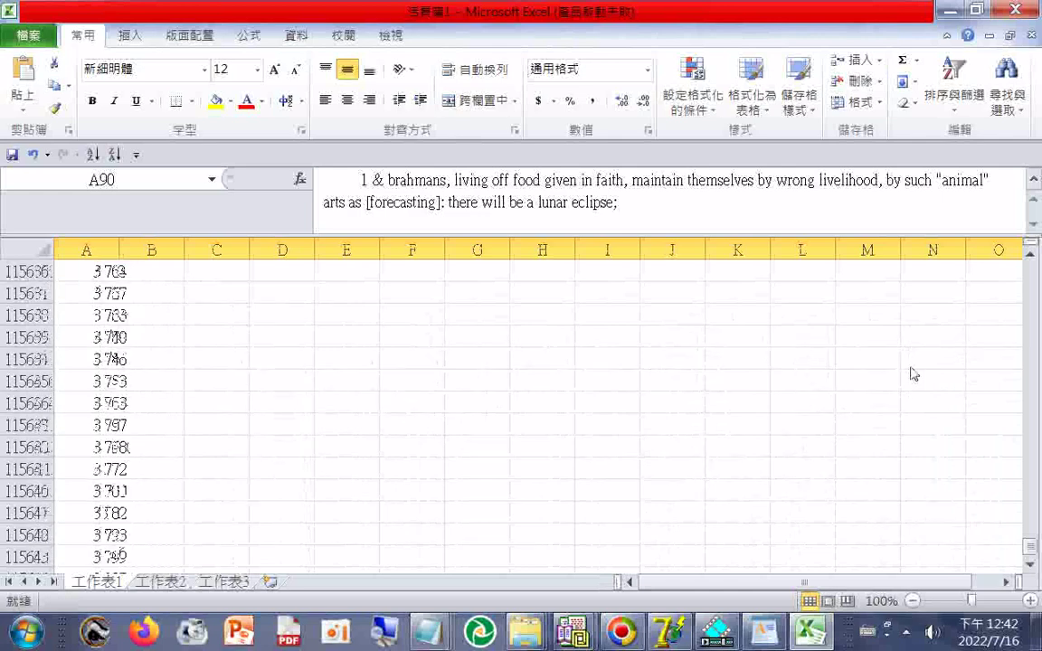
pyautogui.scroll(20, 914, 373)
pyautogui.scroll(20, 913, 373)
pyautogui.scroll(18, 913, 374)
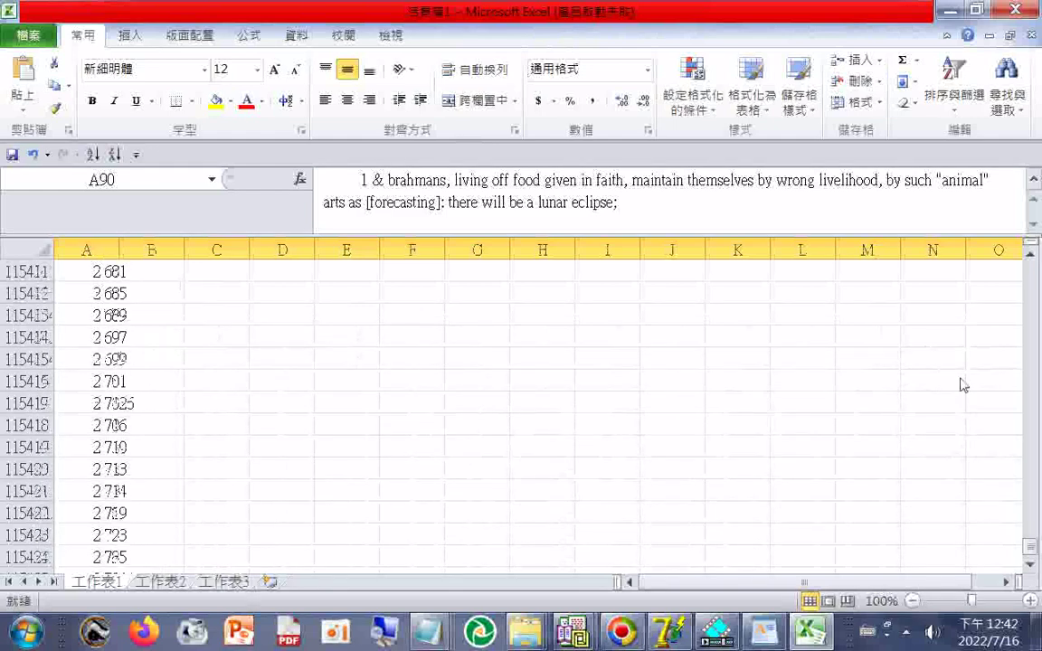
# - Clear the numeric token entries below "1 zusammenstoss", from A115103 through A116255, and select row 115102
pyautogui.click(1029, 259)
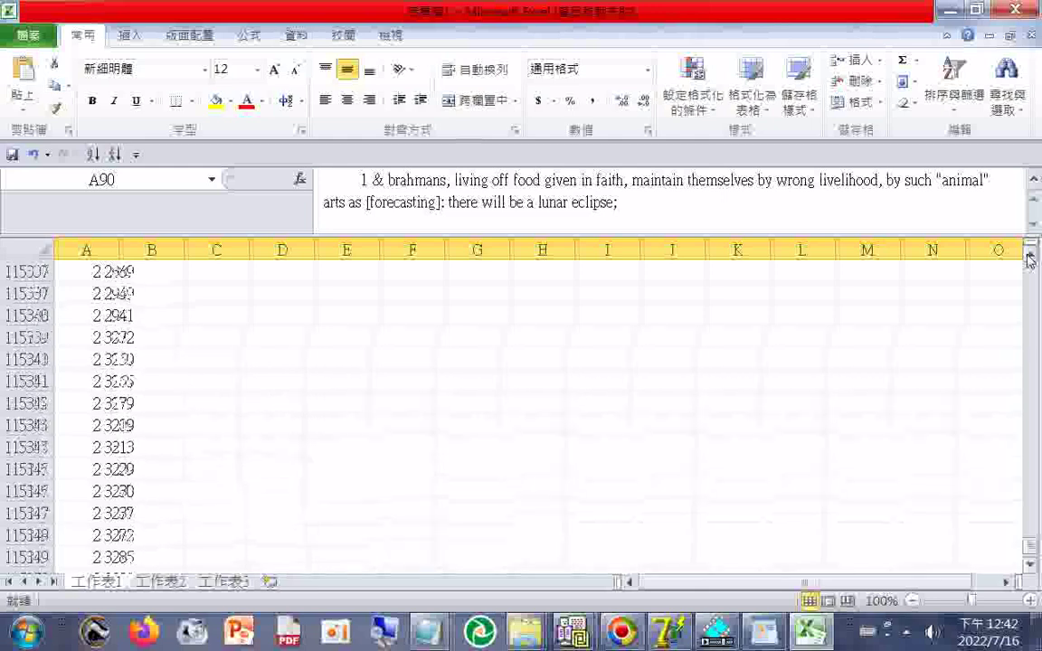
pyautogui.moveTo(1029, 259); pyautogui.dragTo(1029, 259)
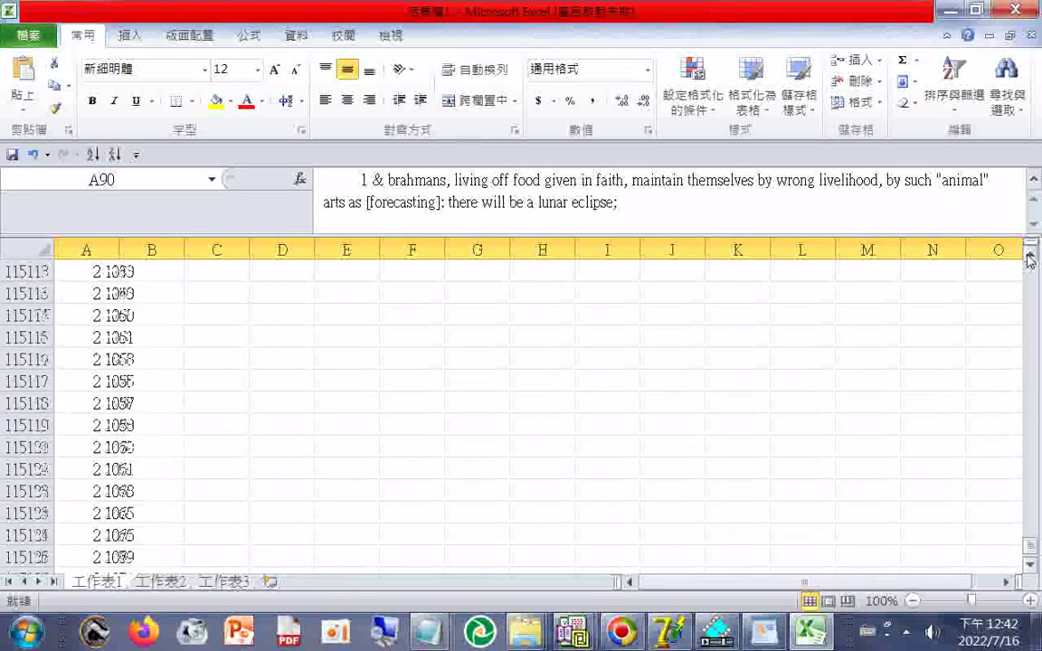
pyautogui.moveTo(1029, 259); pyautogui.dragTo(1029, 259)
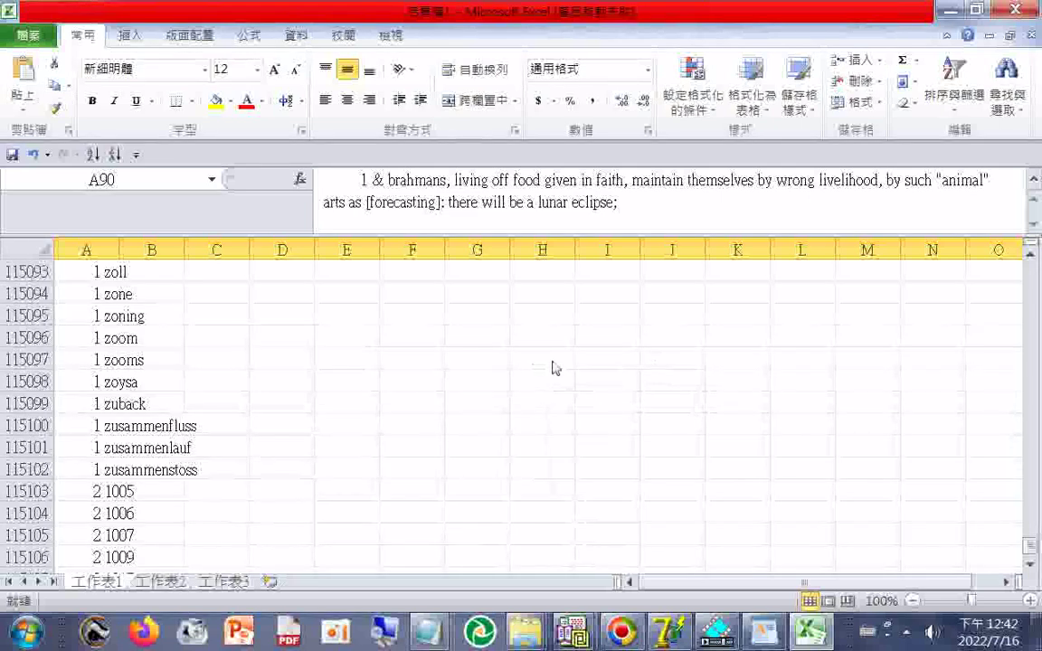
pyautogui.click(28, 493)
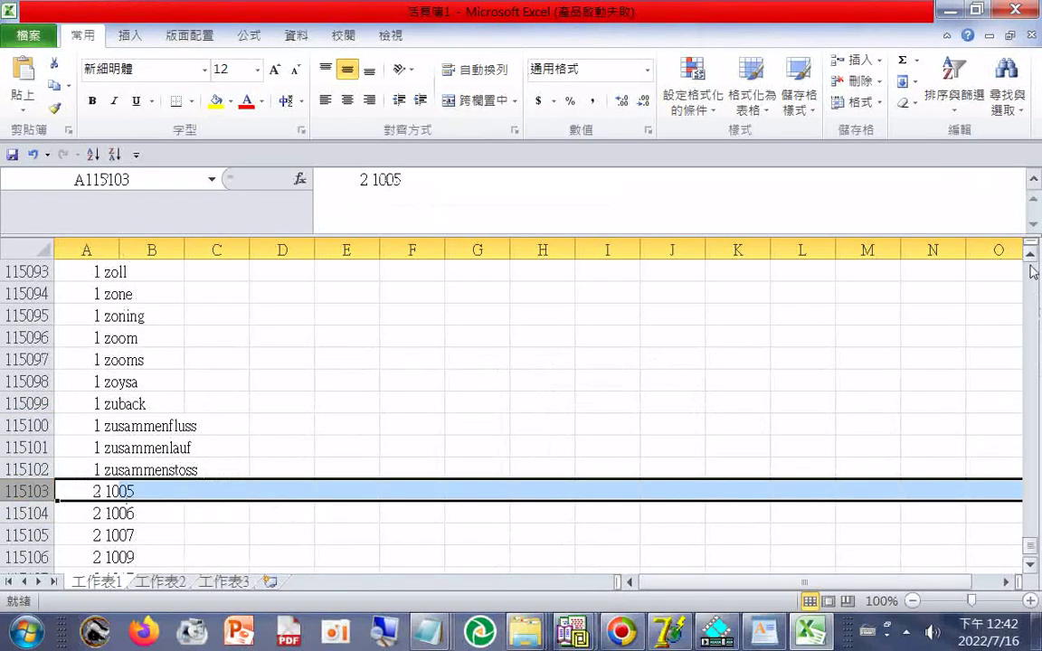
pyautogui.moveTo(1029, 554); pyautogui.dragTo(924, 511)
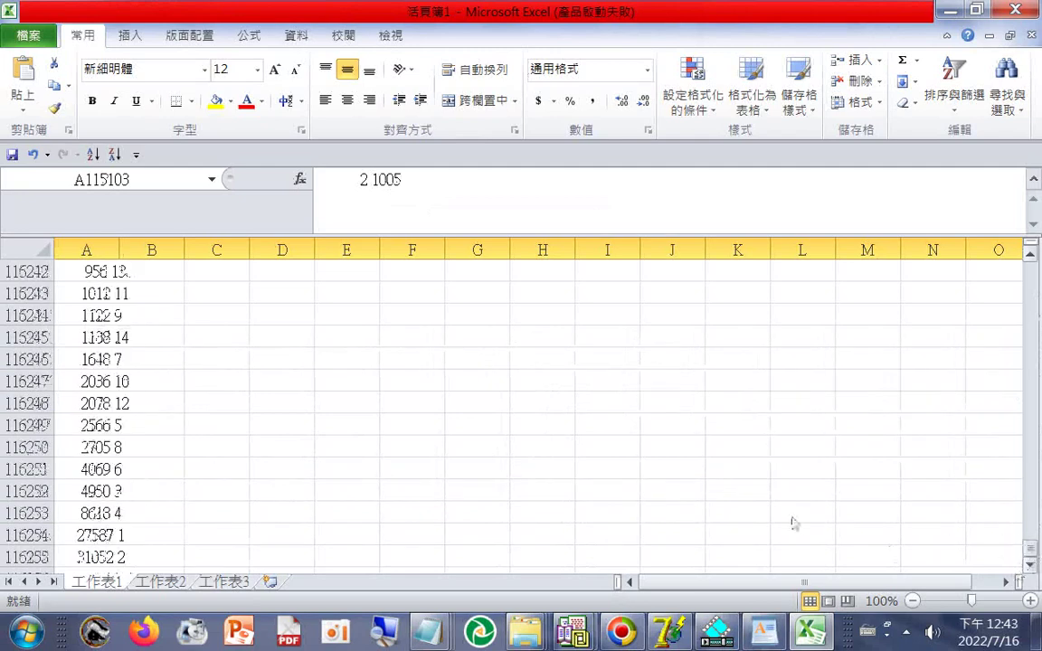
pyautogui.keyDown('shift'); pyautogui.click(90, 557); pyautogui.keyUp('shift')
pyautogui.press('Delete')
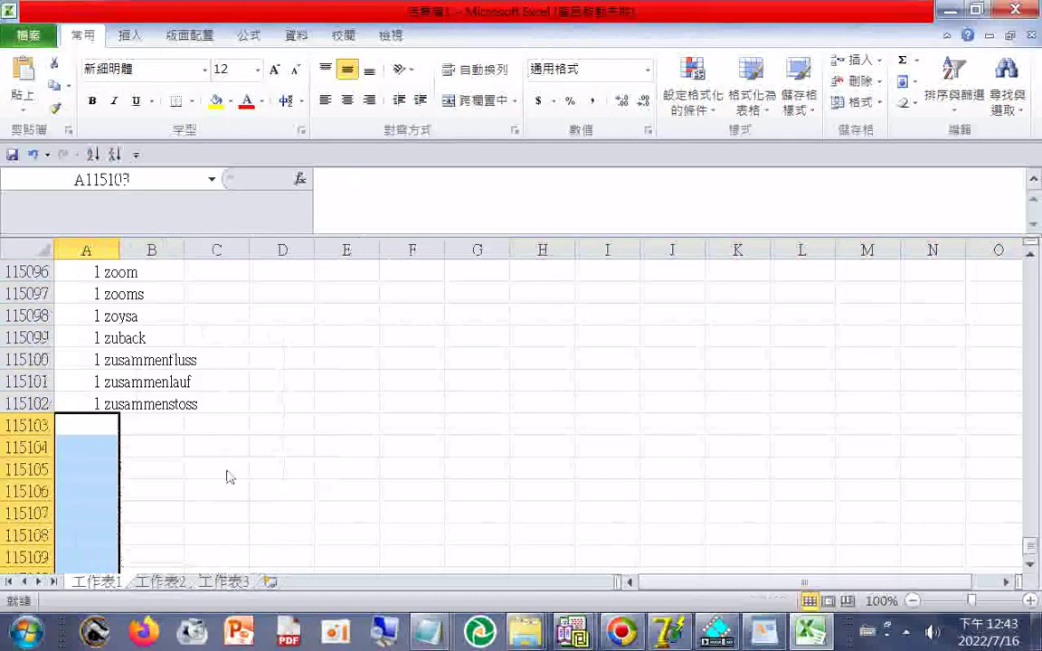
pyautogui.click(43, 411)
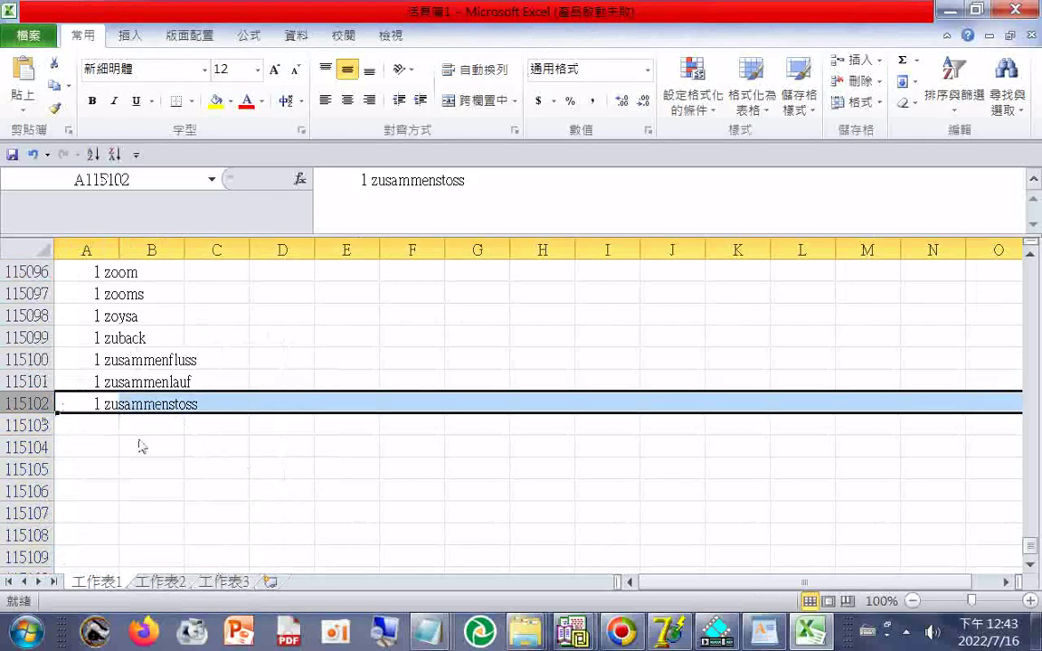
# - Examine the sorted rows from the end of the list and the words beginning with "abhi" back up to the "ab" hash-like codes
pyautogui.scroll(7, 453, 341)
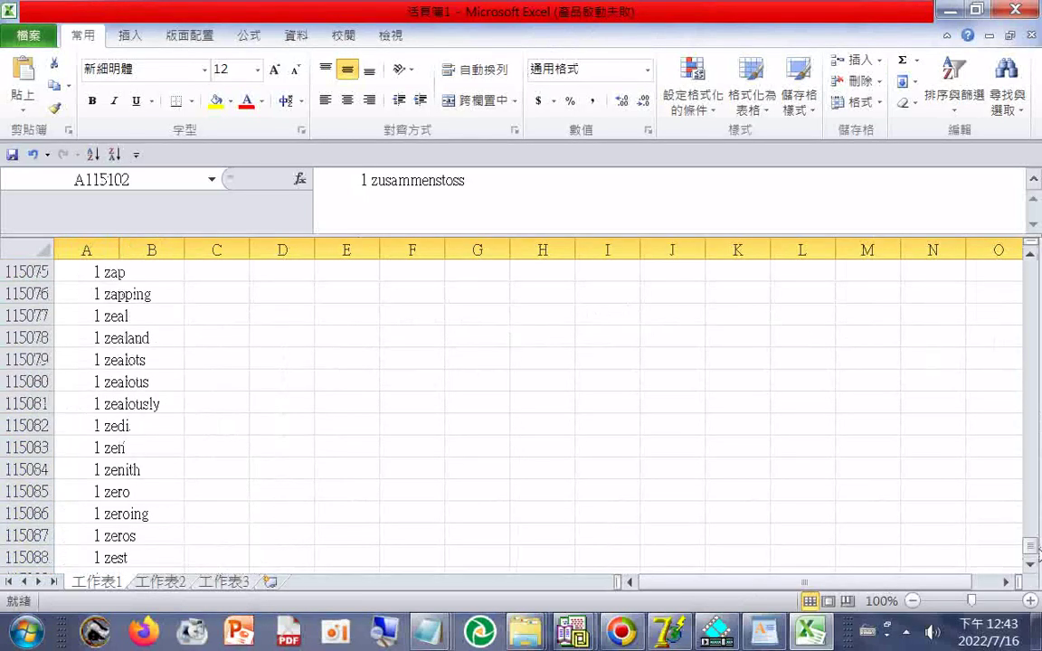
pyautogui.moveTo(1029, 552); pyautogui.dragTo(971, 297)
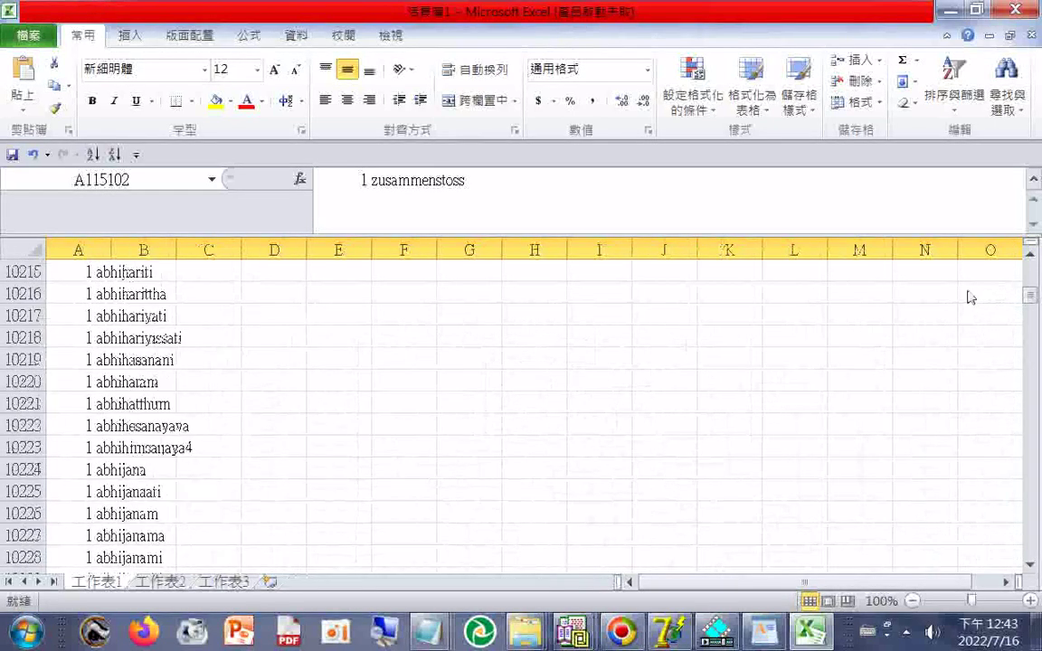
pyautogui.scroll(20, 968, 294)
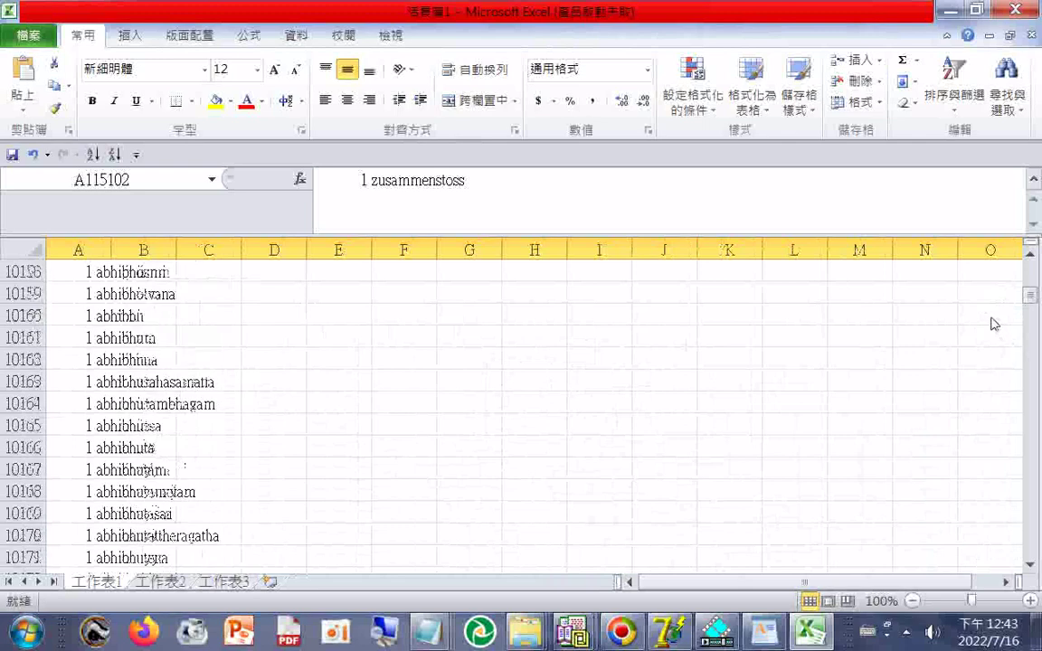
pyautogui.scroll(13, 961, 312)
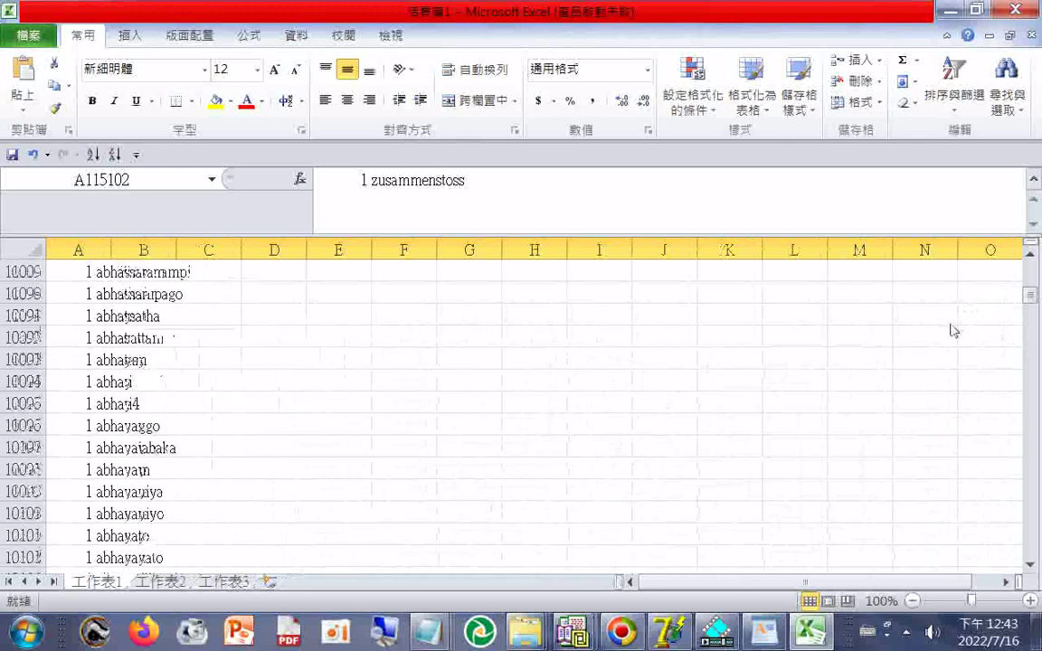
pyautogui.scroll(20, 956, 334)
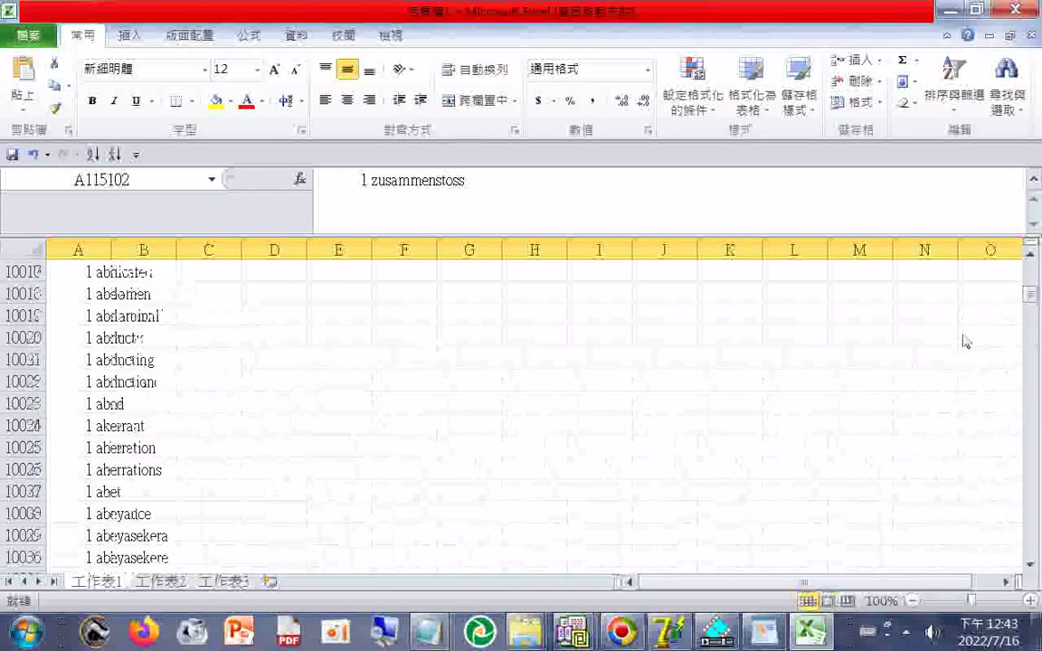
pyautogui.scroll(20, 965, 344)
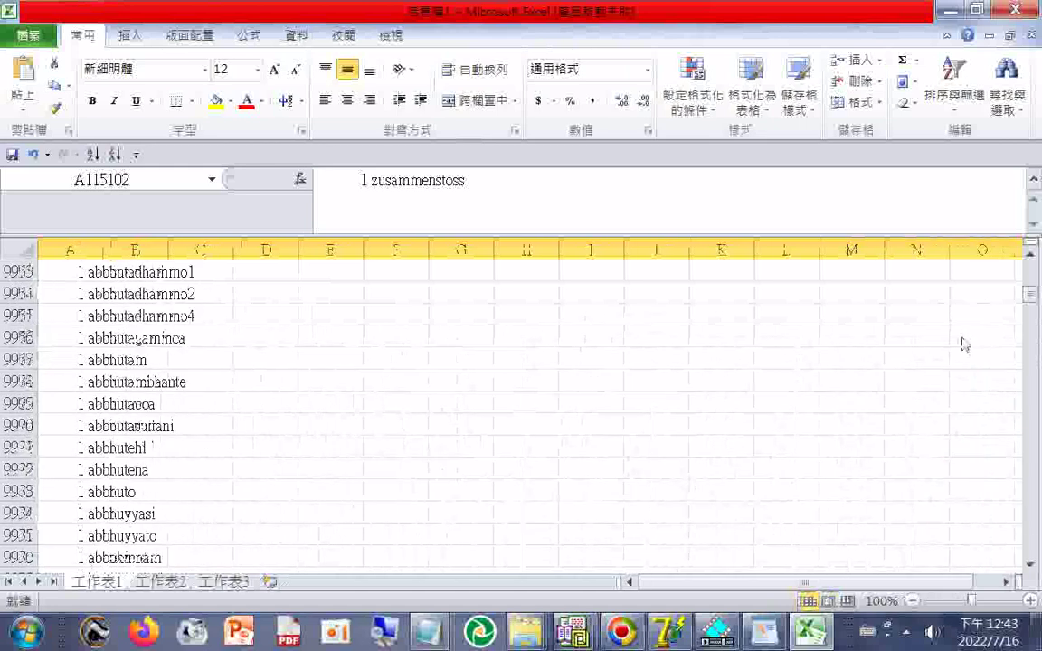
pyautogui.scroll(9, 964, 344)
pyautogui.scroll(20, 964, 344)
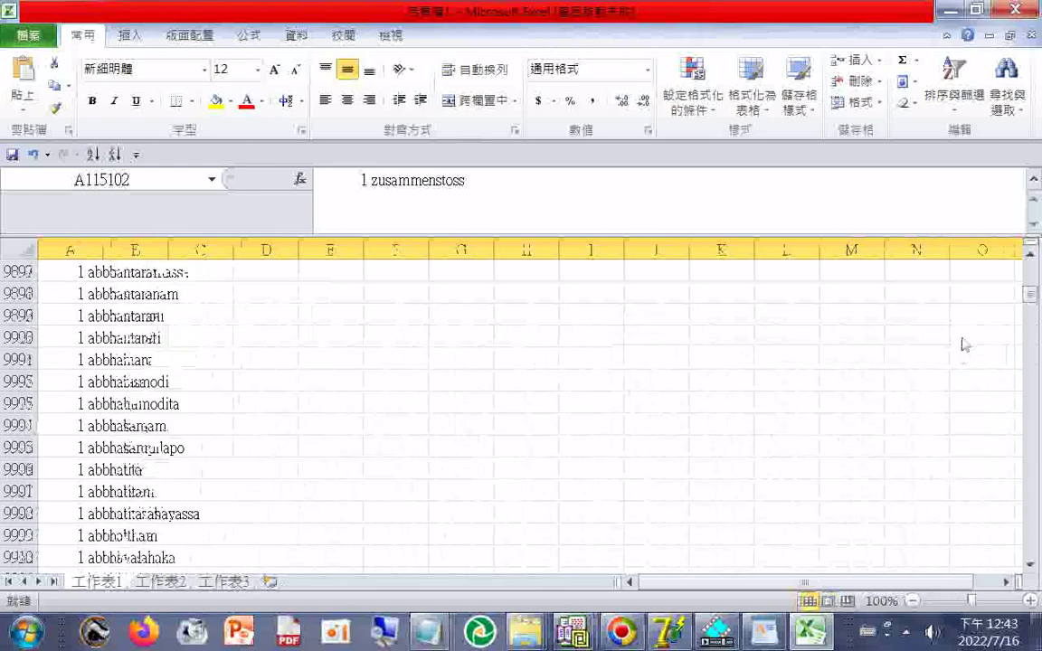
pyautogui.scroll(6, 964, 344)
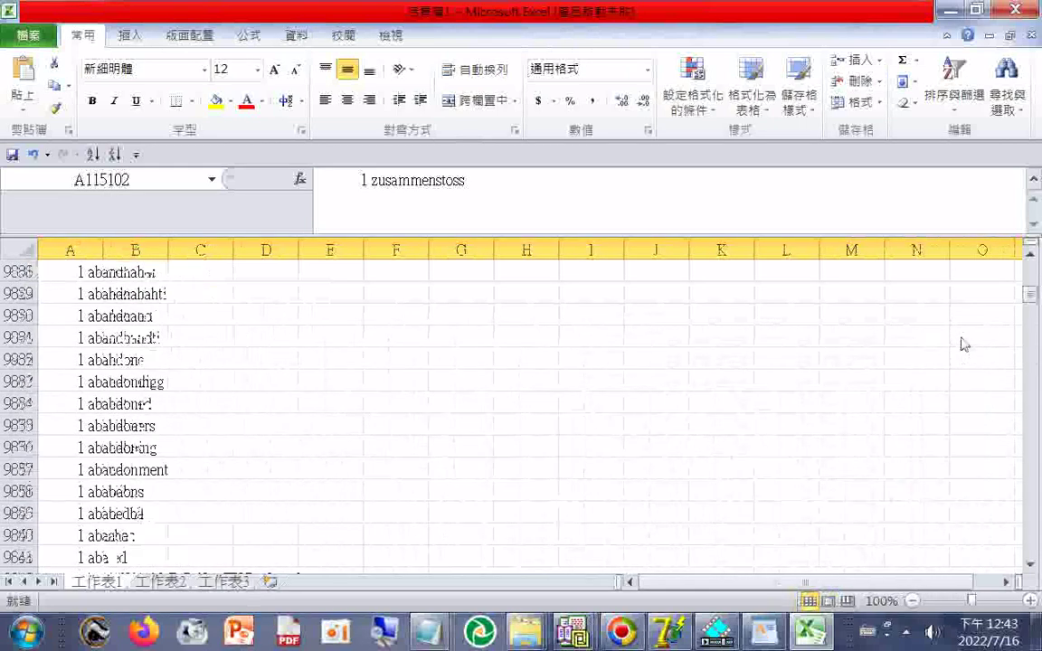
pyautogui.scroll(16, 964, 343)
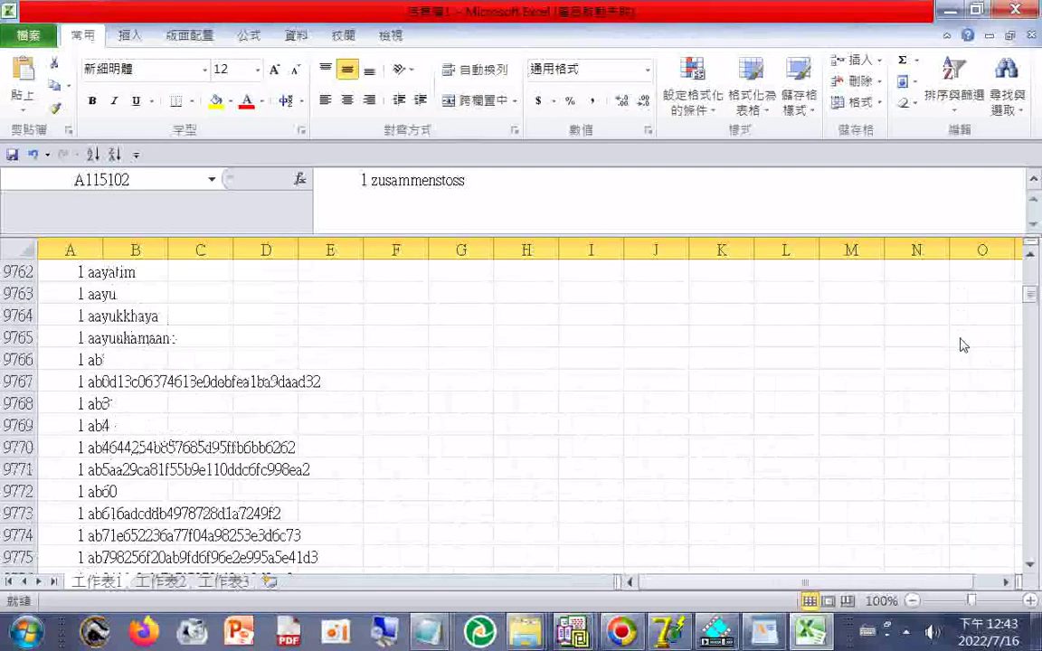
pyautogui.scroll(-5, 964, 345)
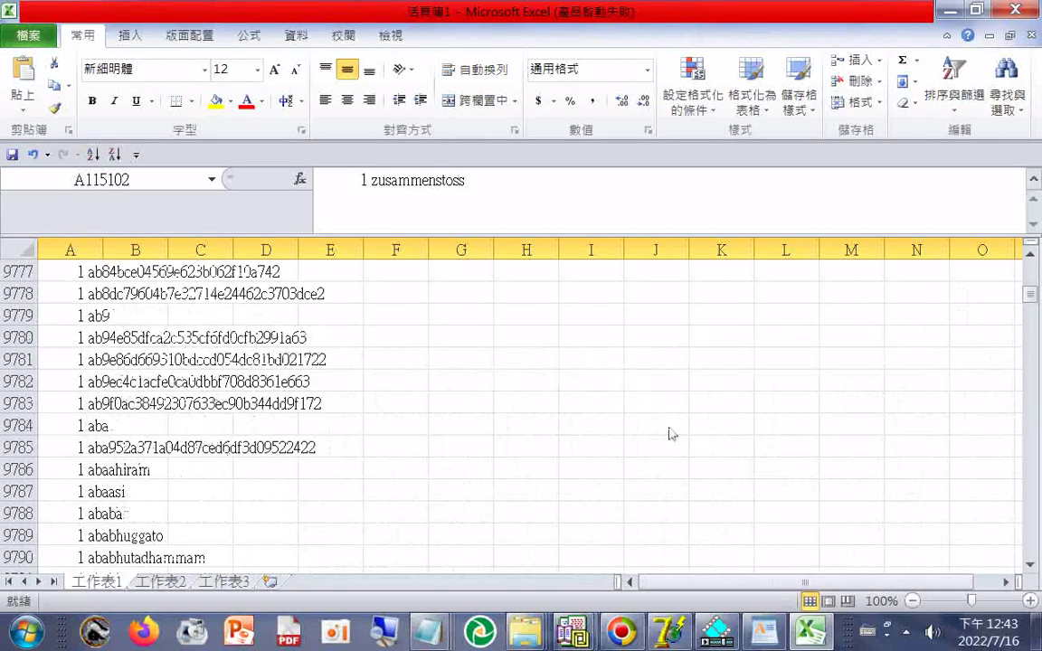
pyautogui.scroll(4, 658, 390)
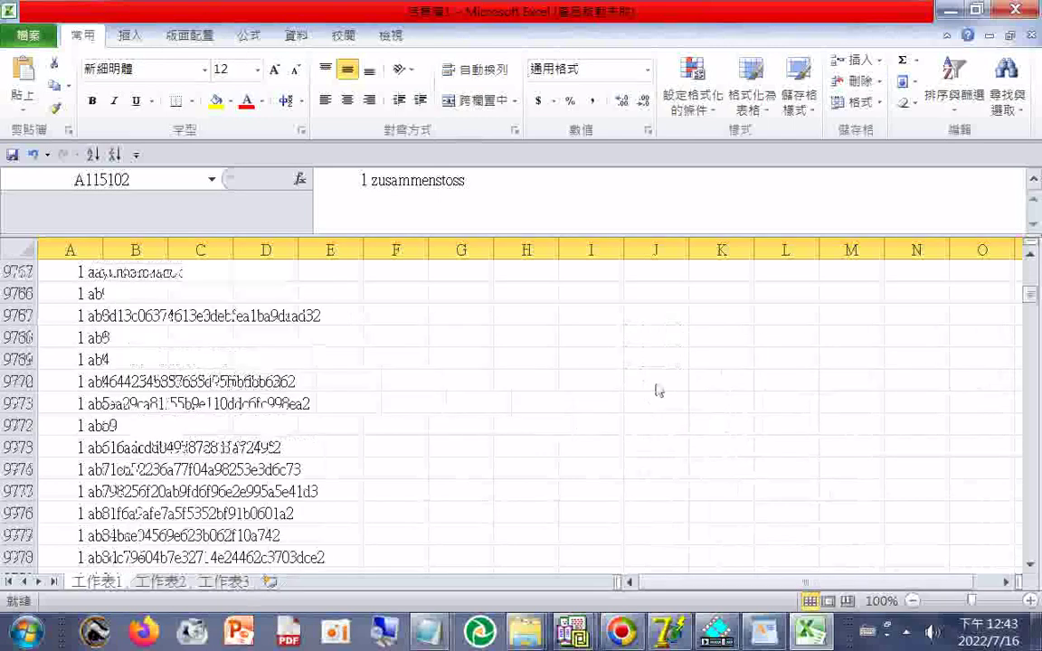
# - Copy rows 9324 through 115102, from the hash-like code beginning with "a00488" to "1 zusammenstoss"
pyautogui.scroll(10, 658, 390)
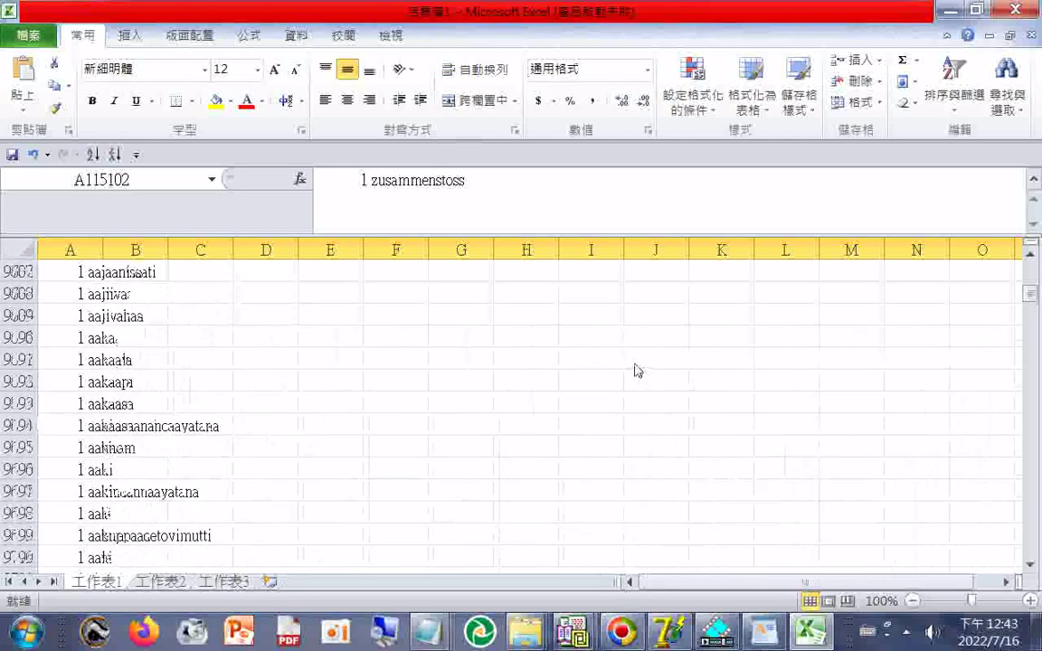
pyautogui.scroll(8, 637, 370)
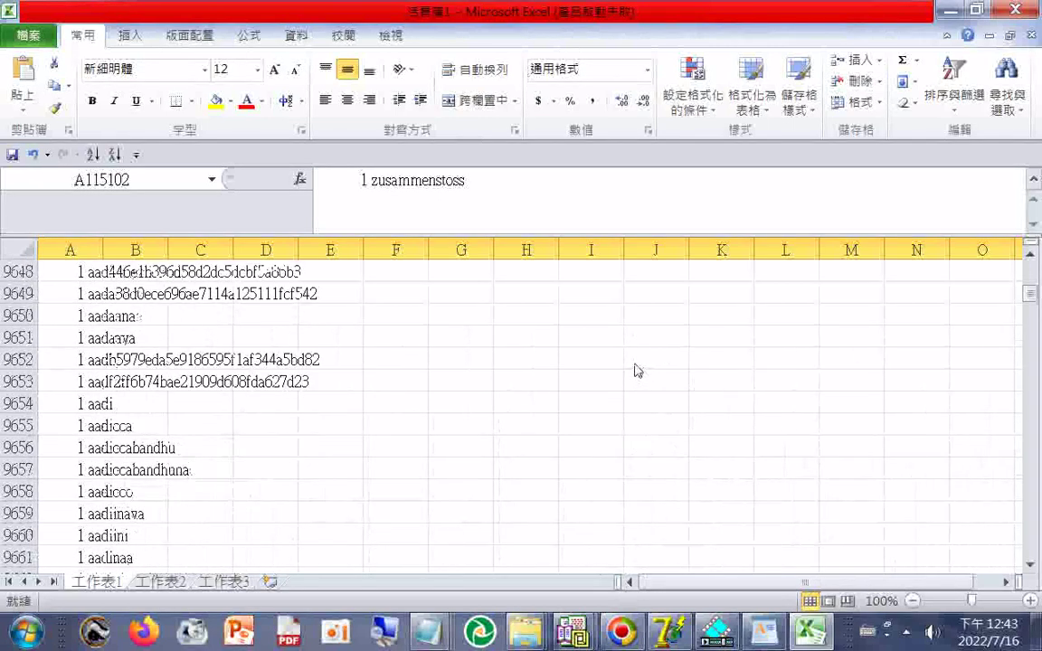
pyautogui.scroll(11, 638, 370)
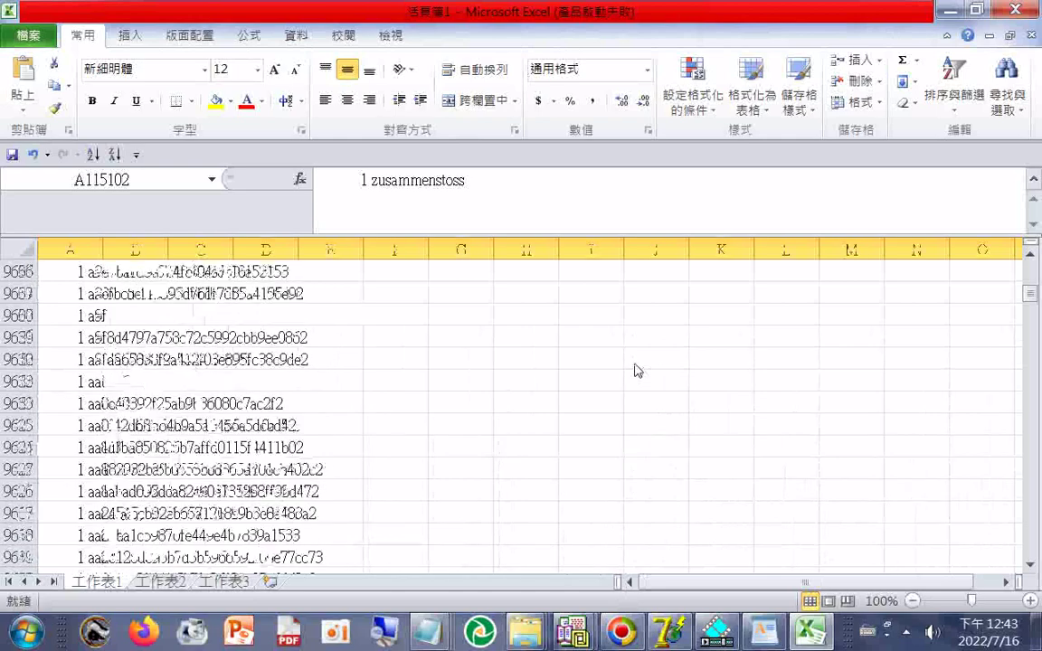
pyautogui.scroll(15, 638, 369)
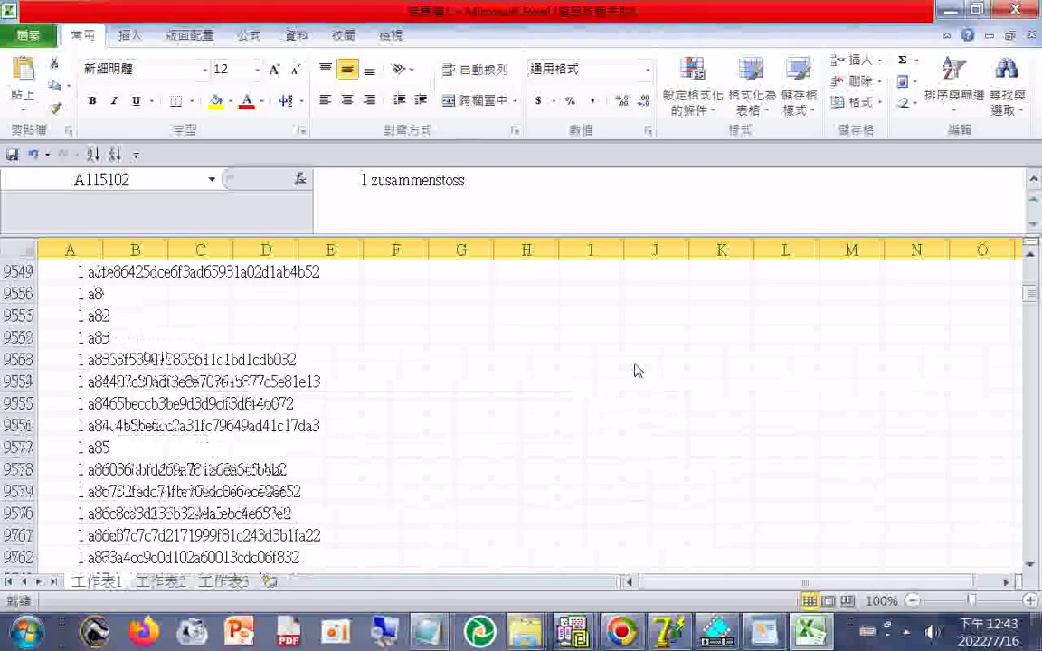
pyautogui.scroll(15, 638, 370)
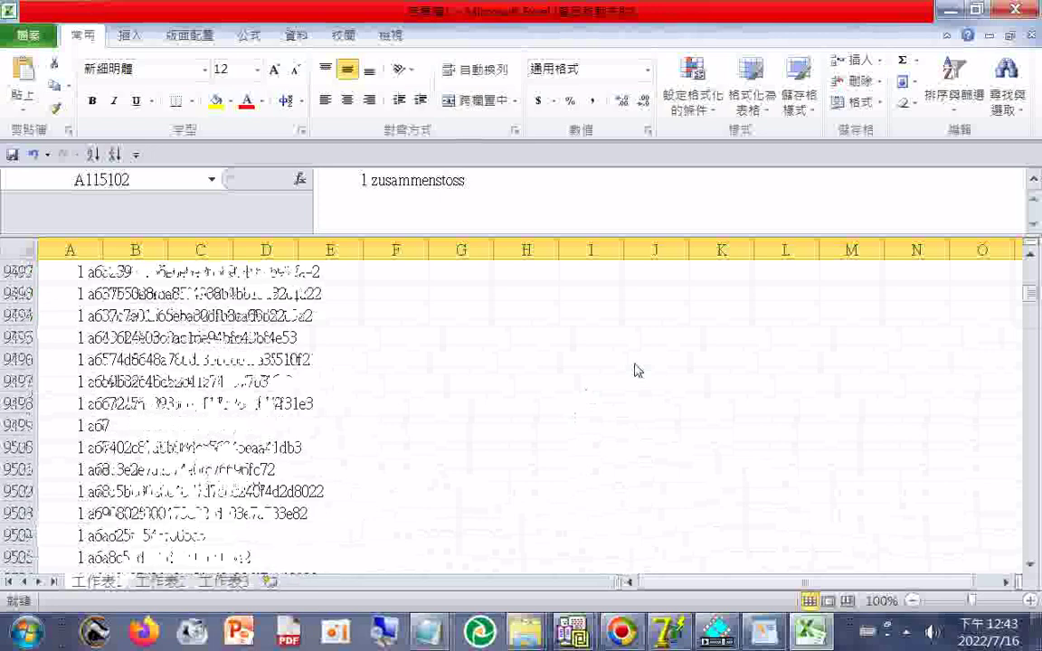
pyautogui.scroll(15, 637, 370)
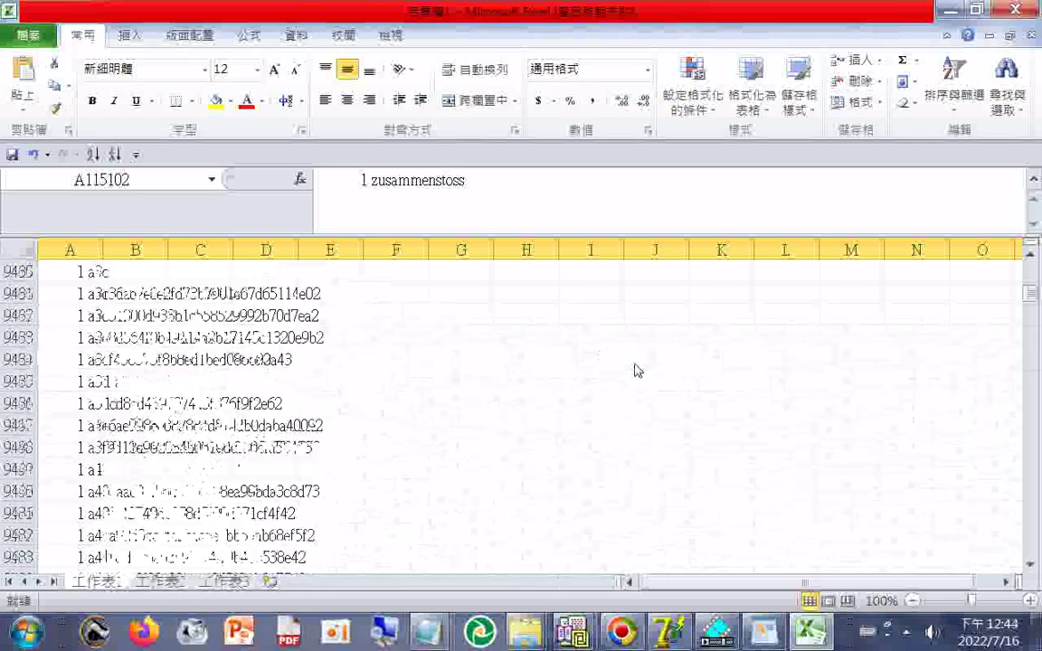
pyautogui.scroll(15, 638, 370)
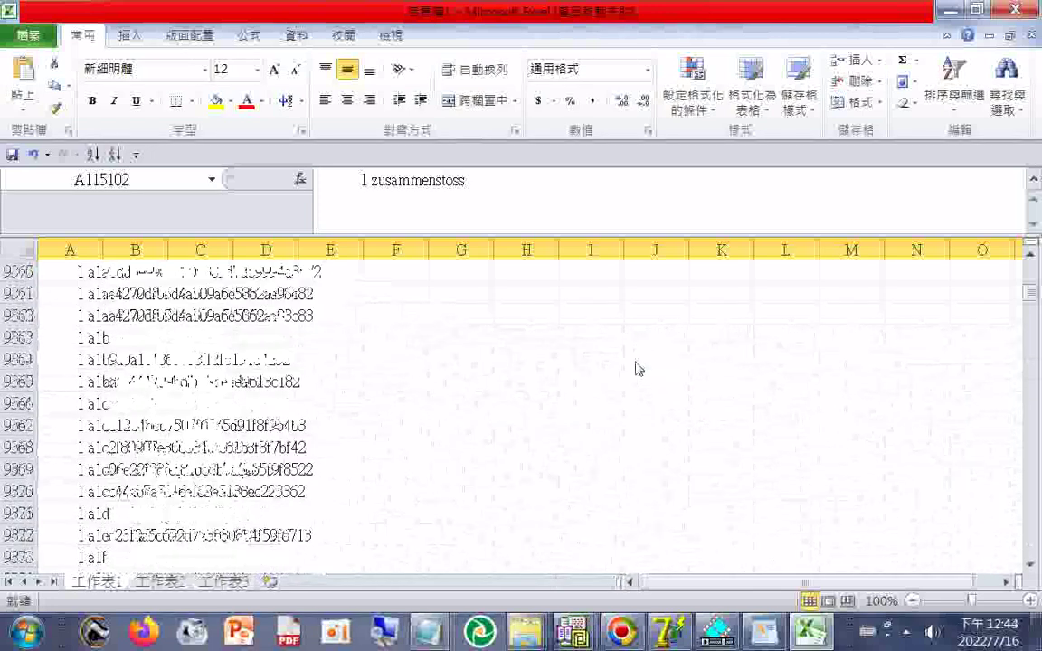
pyautogui.scroll(1, 637, 369)
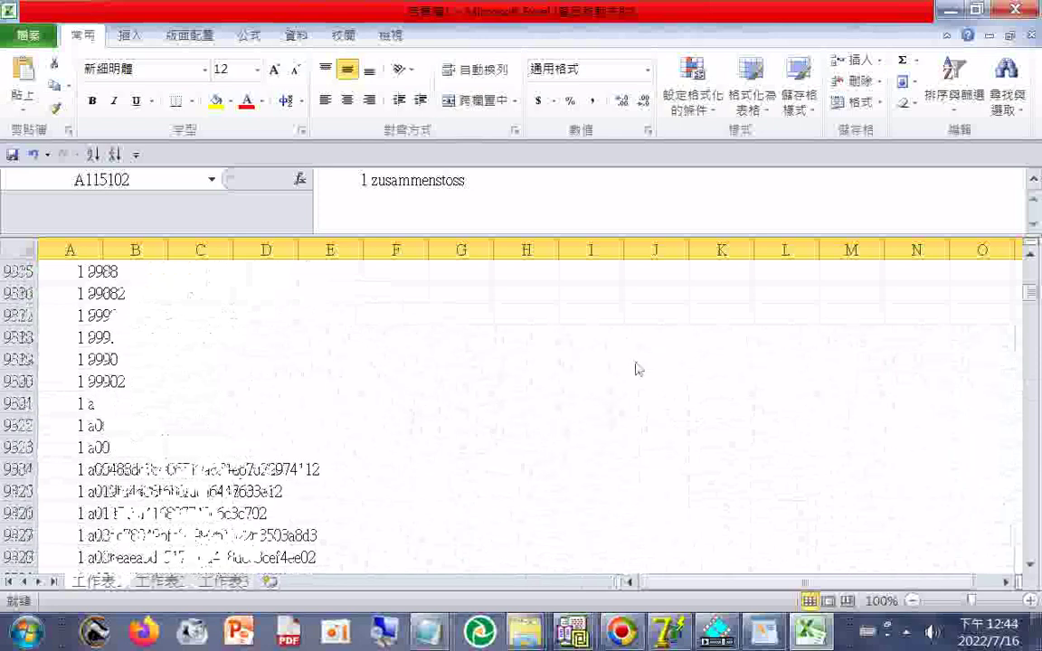
pyautogui.keyDown('shift'); pyautogui.click(18, 470); pyautogui.keyUp('shift')
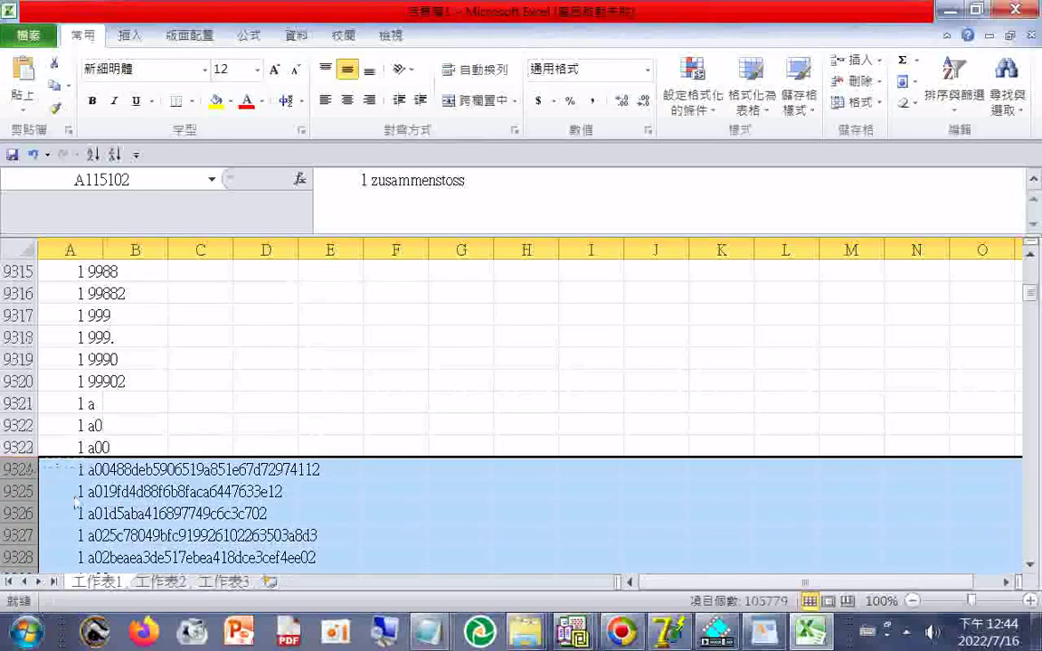
pyautogui.rightClick(119, 532)
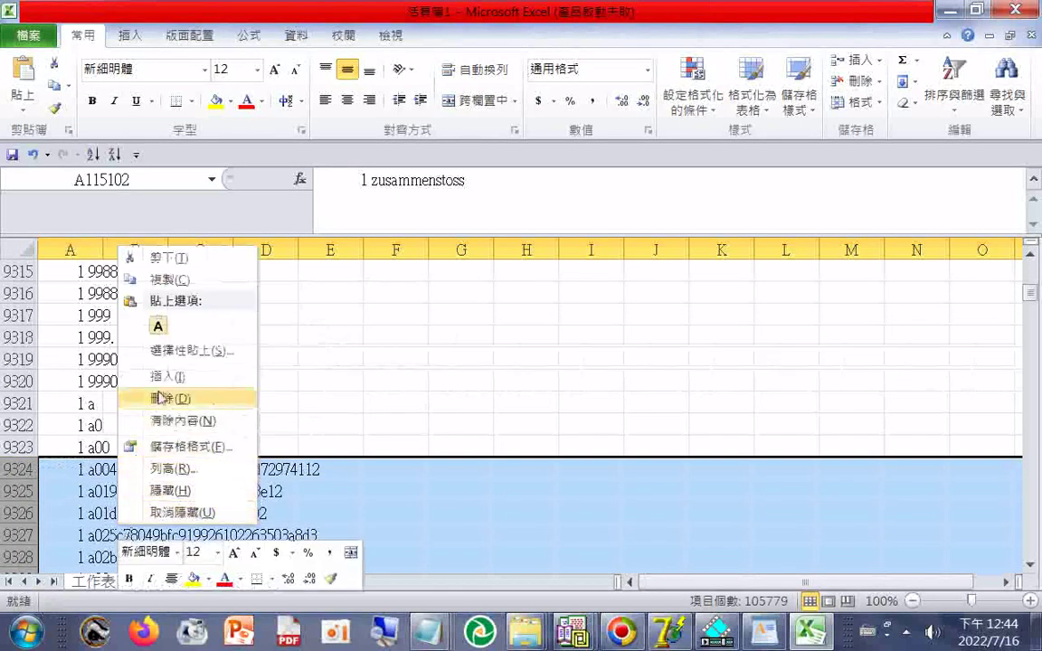
pyautogui.click(168, 280)
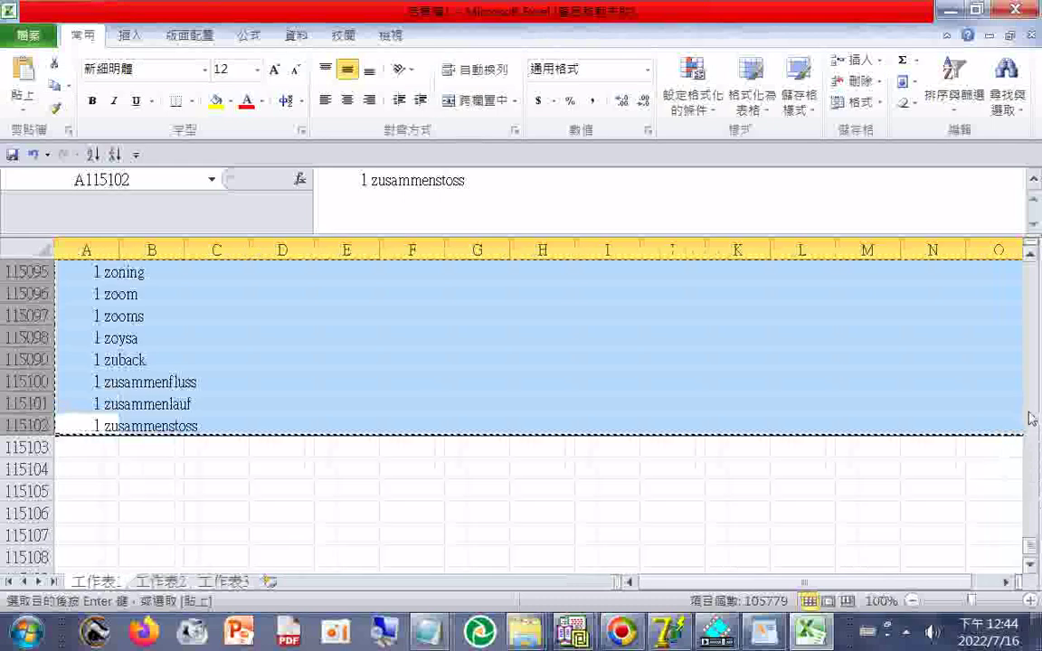
# - Paste the copied rows into worksheet 工作表2 starting at cell A1, and return to worksheet 工作表1
pyautogui.click(174, 581)
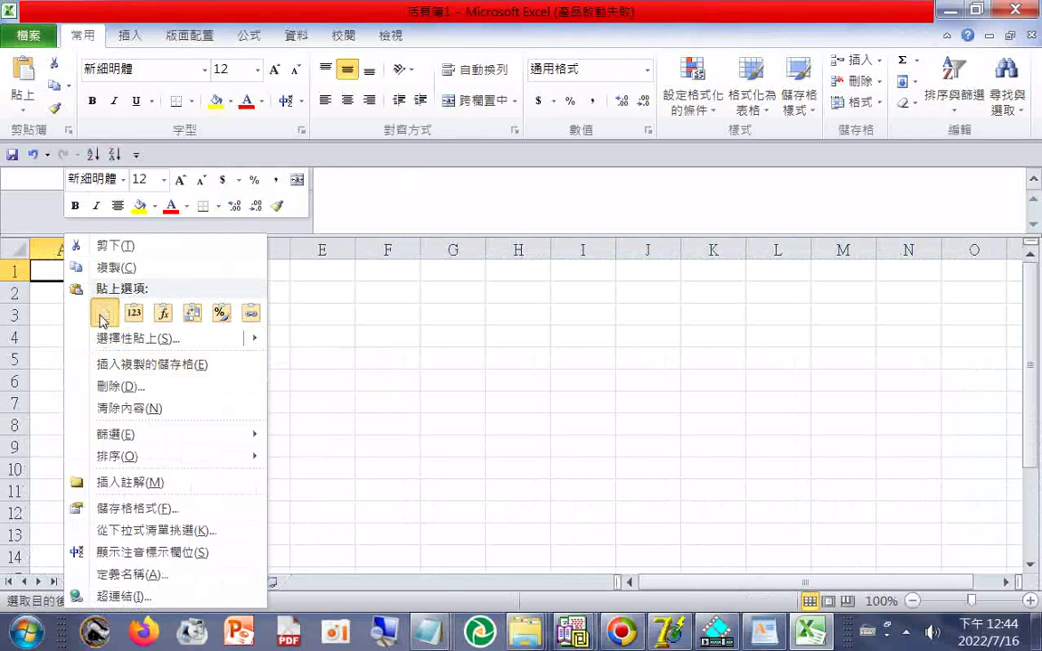
pyautogui.click(103, 312)
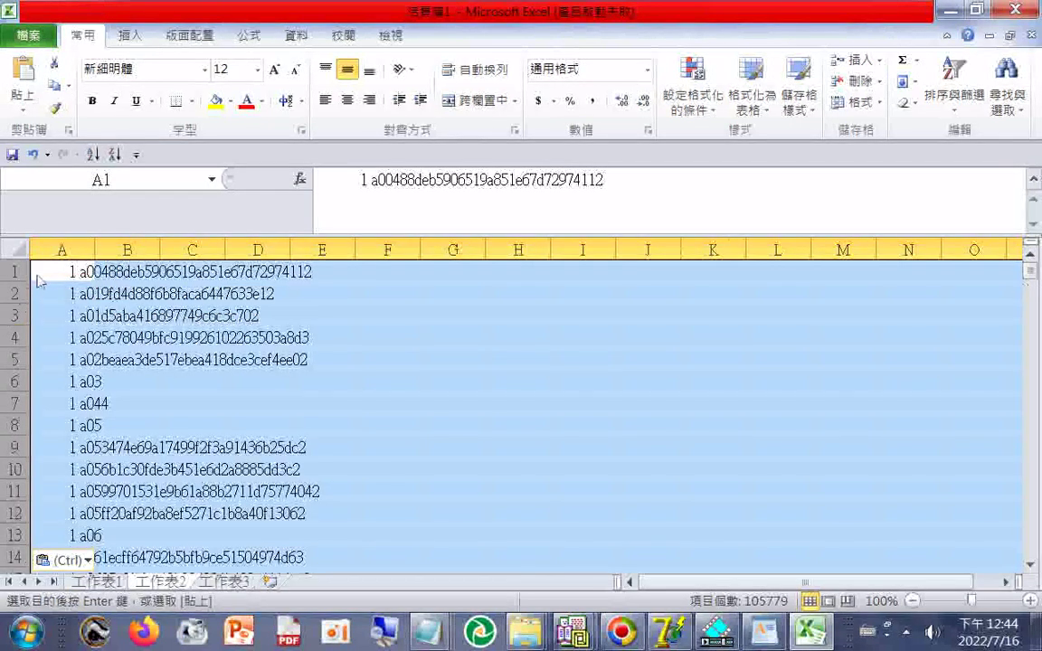
pyautogui.hotkey('shift', 'Return')
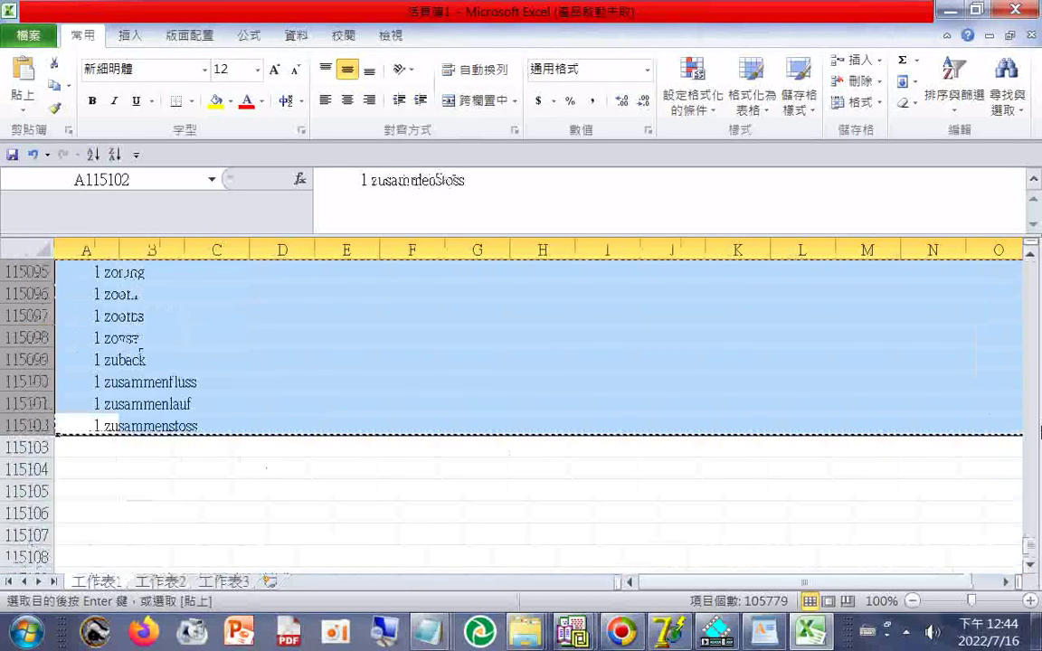
# - Select row 37 near the start of worksheet 工作表1, the "& 62:)" entry about the five hindrances
pyautogui.moveTo(1029, 443); pyautogui.dragTo(1021, 250)
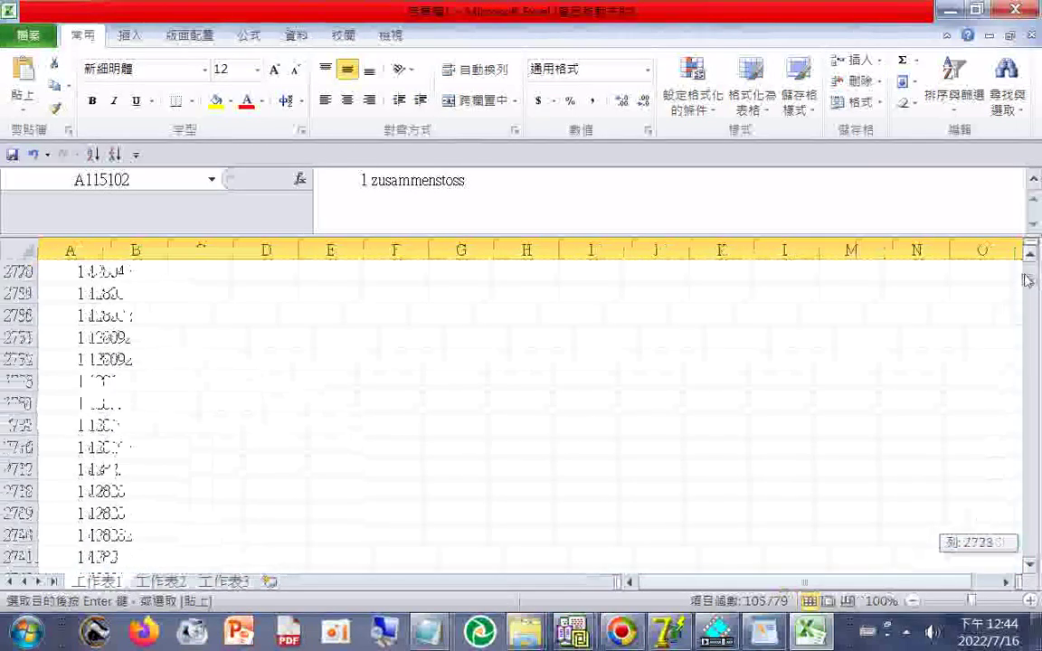
pyautogui.moveTo(1025, 267); pyautogui.dragTo(1024, 275)
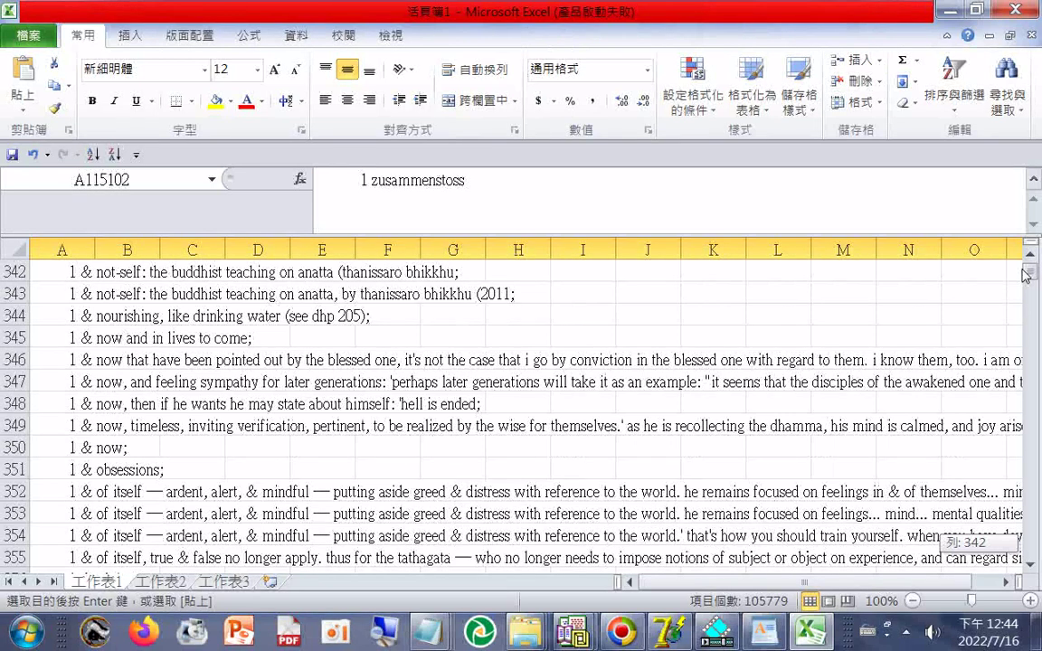
pyautogui.moveTo(1025, 275); pyautogui.dragTo(922, 237)
pyautogui.scroll(-7, 965, 349)
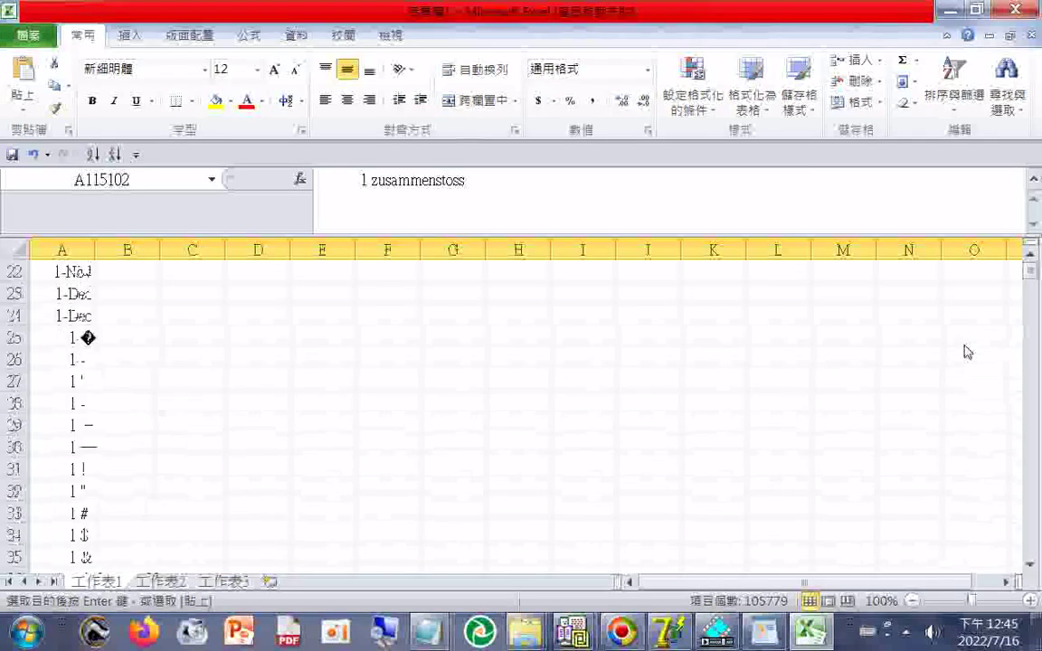
pyautogui.scroll(-4, 964, 355)
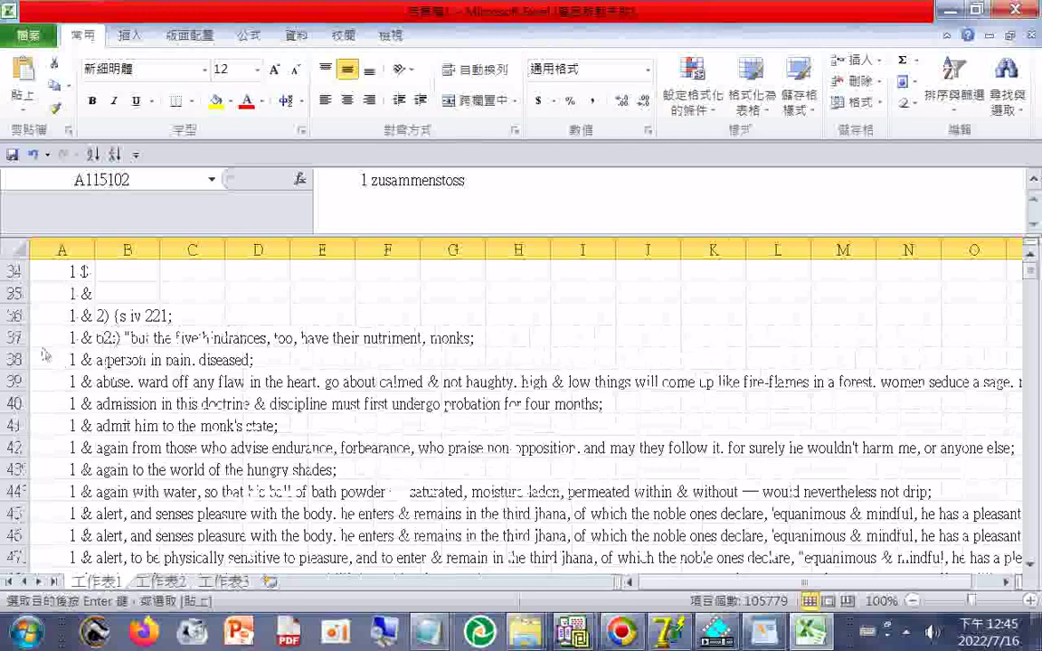
pyautogui.click(18, 337)
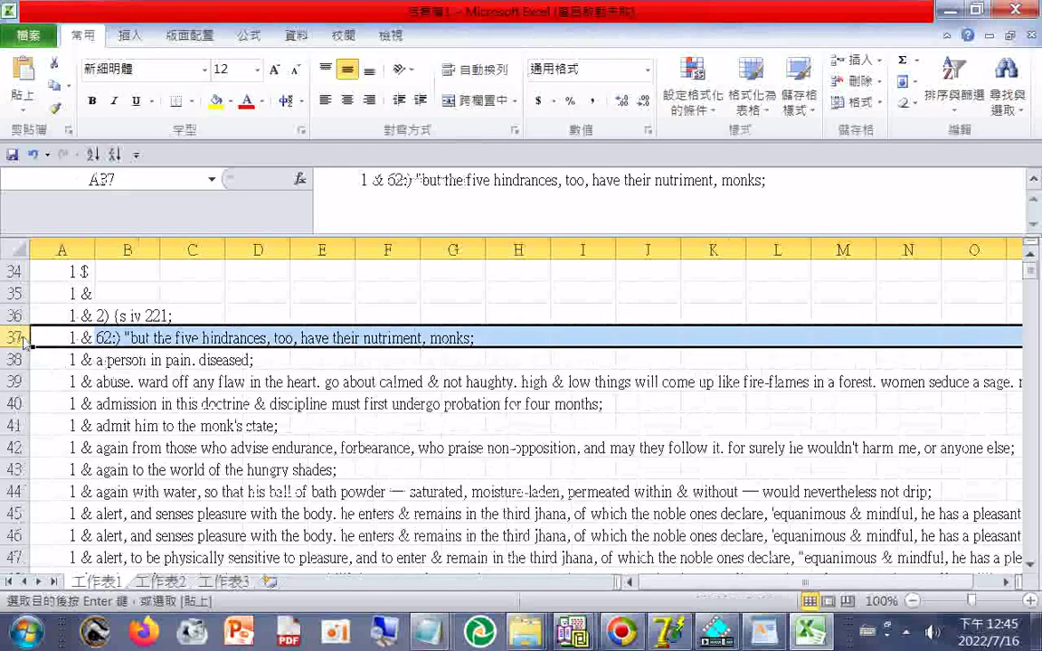
# - Copy cells A37 through B622, from the "& 62:)" entry down to the "&-vinaya" entry
pyautogui.scroll(-6, 185, 401)
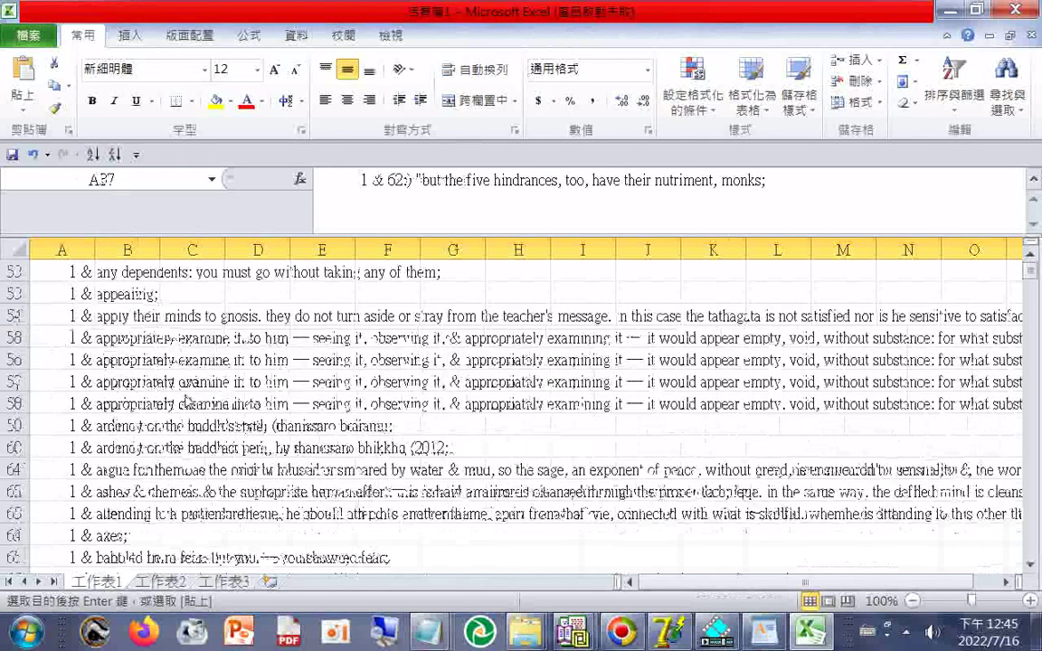
pyautogui.scroll(-4, 186, 400)
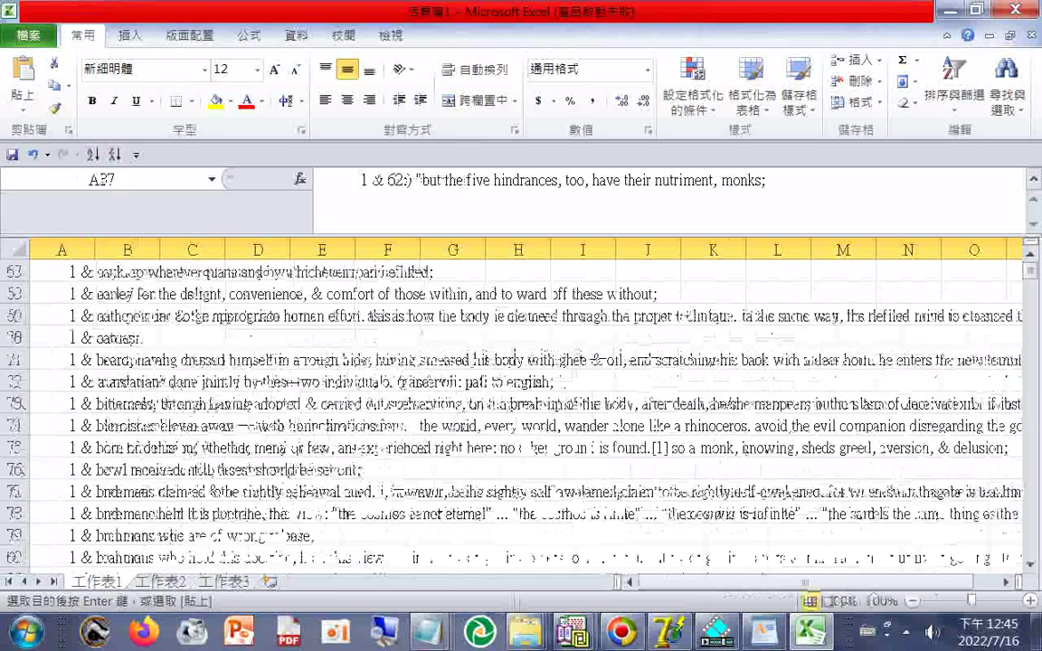
pyautogui.scroll(-13, 328, 391)
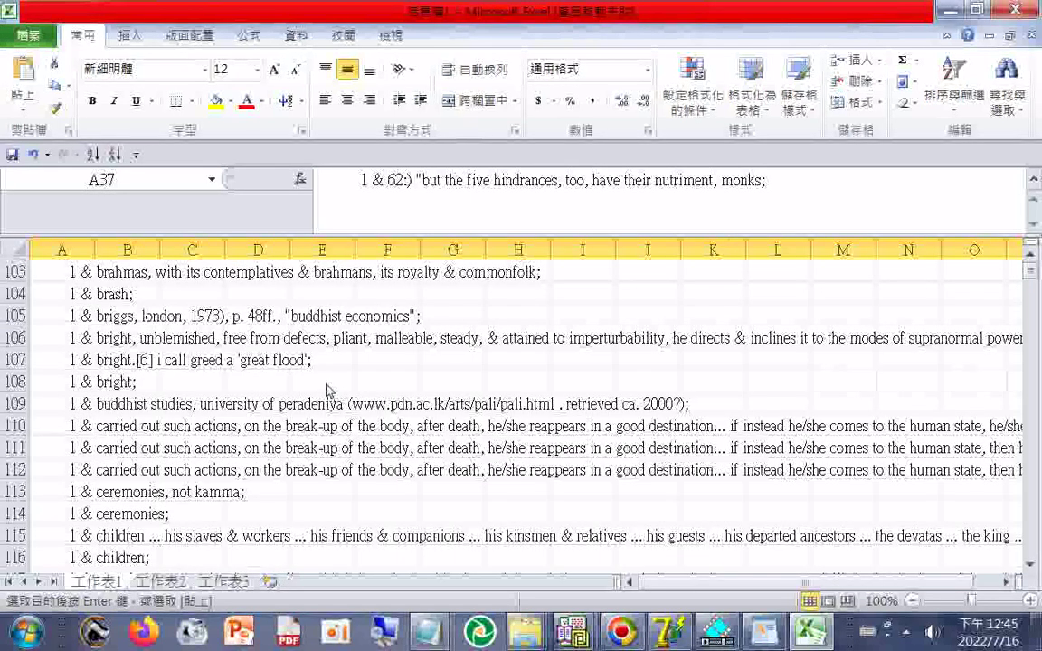
pyautogui.scroll(-14, 328, 391)
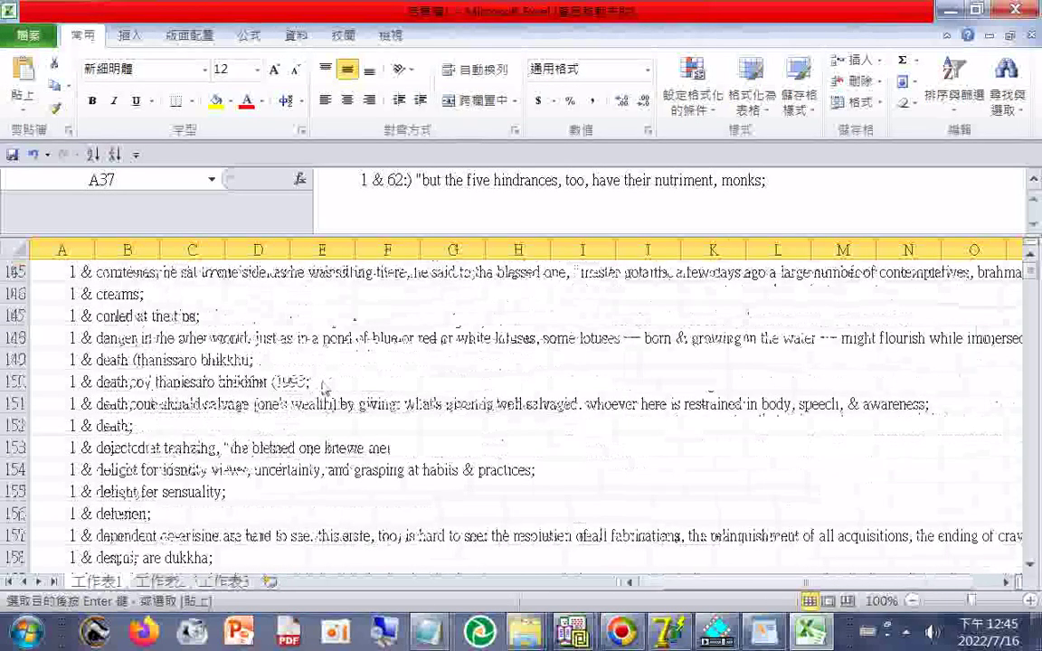
pyautogui.scroll(-10, 324, 384)
pyautogui.scroll(-14, 525, 416)
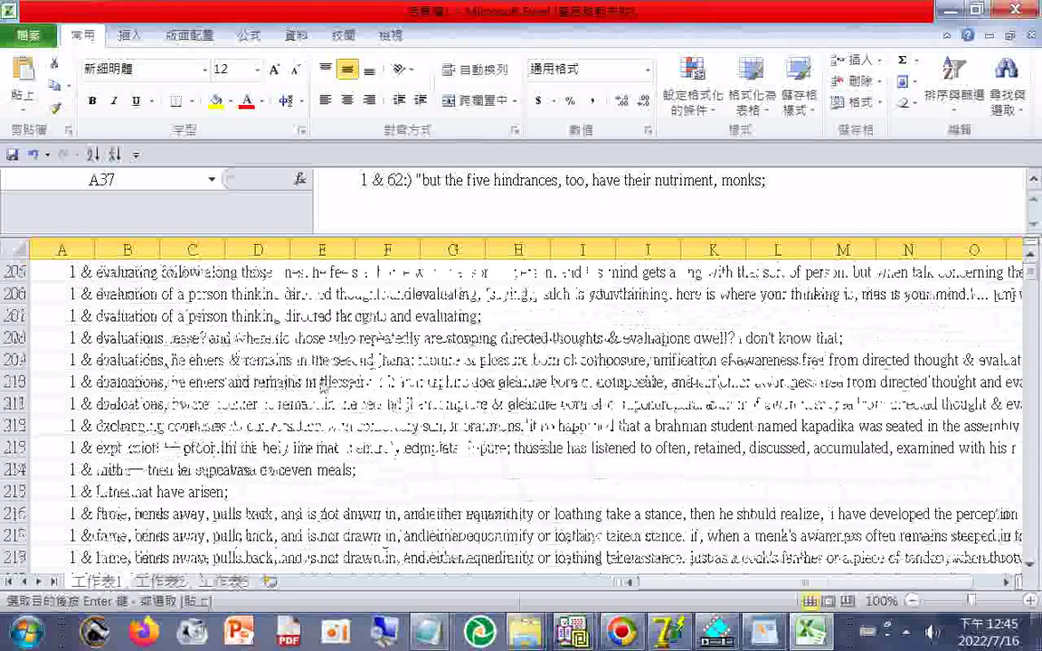
pyautogui.scroll(-3, 524, 416)
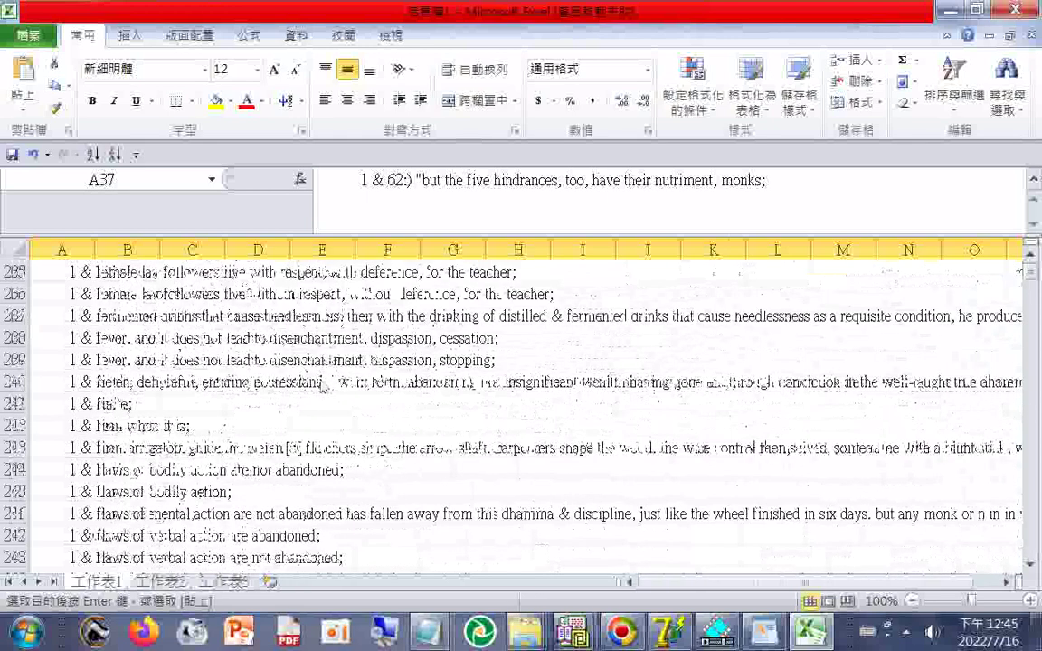
pyautogui.scroll(-17, 324, 384)
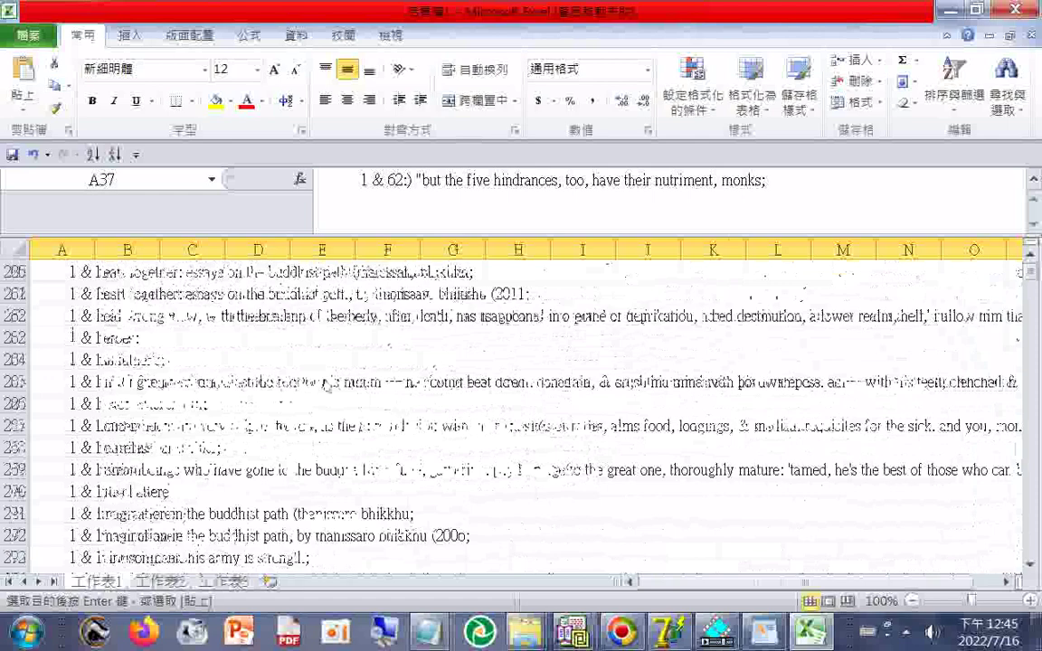
pyautogui.scroll(-20, 327, 384)
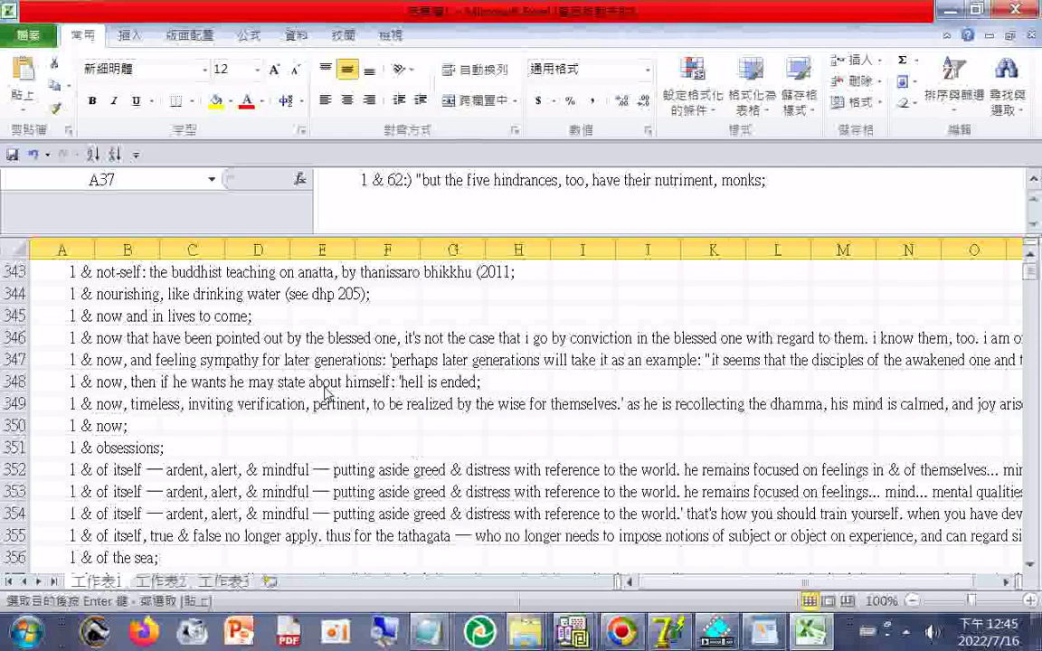
pyautogui.scroll(-10, 327, 394)
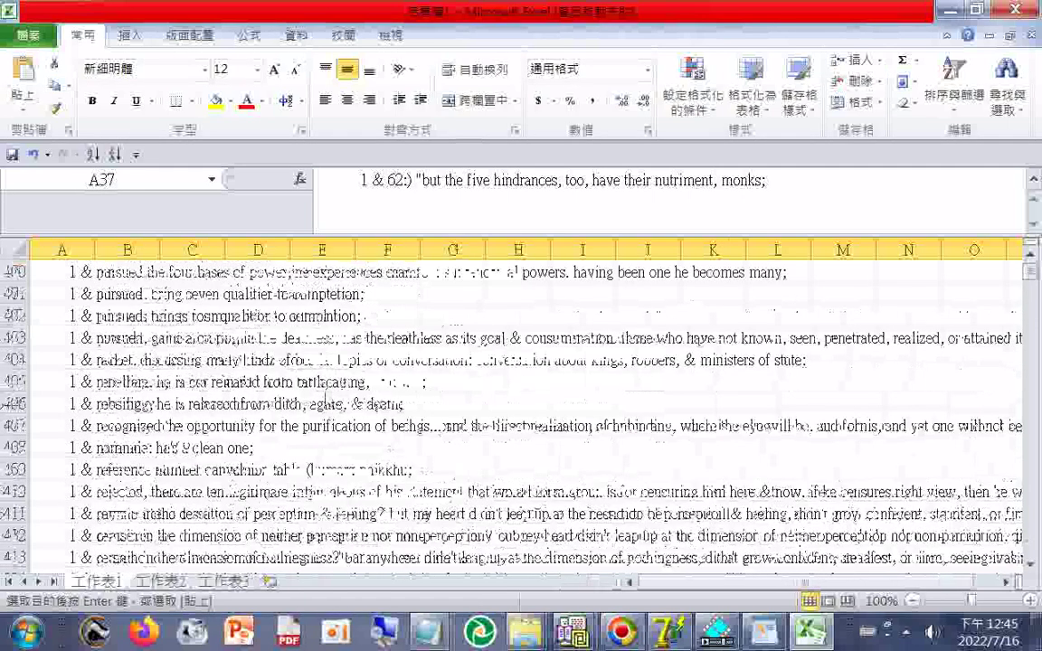
pyautogui.scroll(-20, 521, 416)
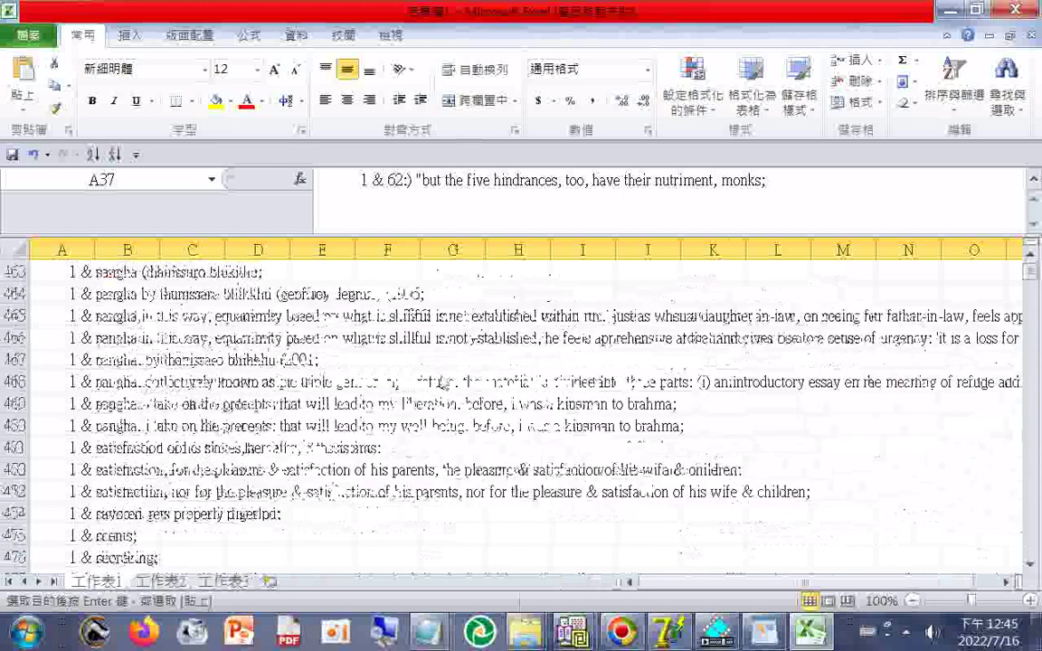
pyautogui.scroll(-9, 442, 387)
pyautogui.scroll(-11, 442, 386)
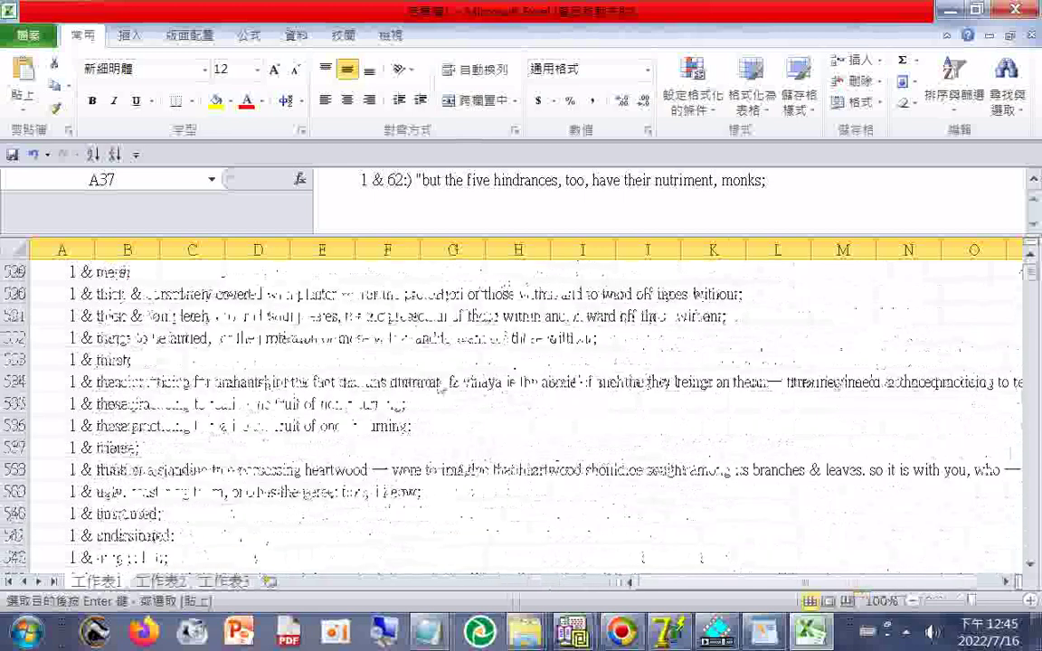
pyautogui.scroll(-10, 442, 383)
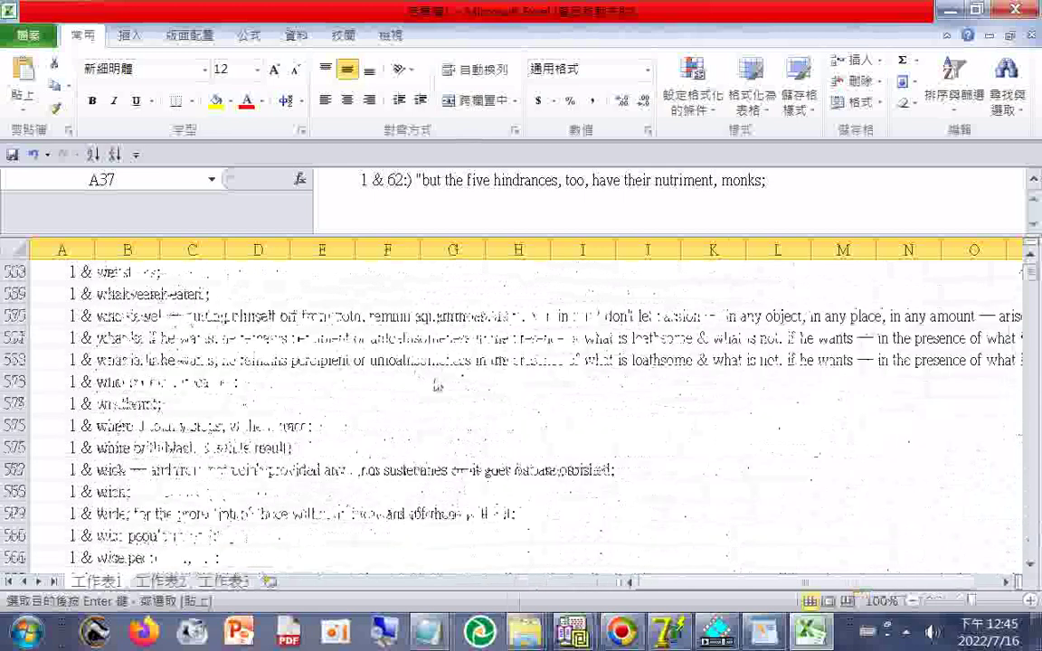
pyautogui.scroll(-13, 436, 384)
pyautogui.scroll(-1, 435, 382)
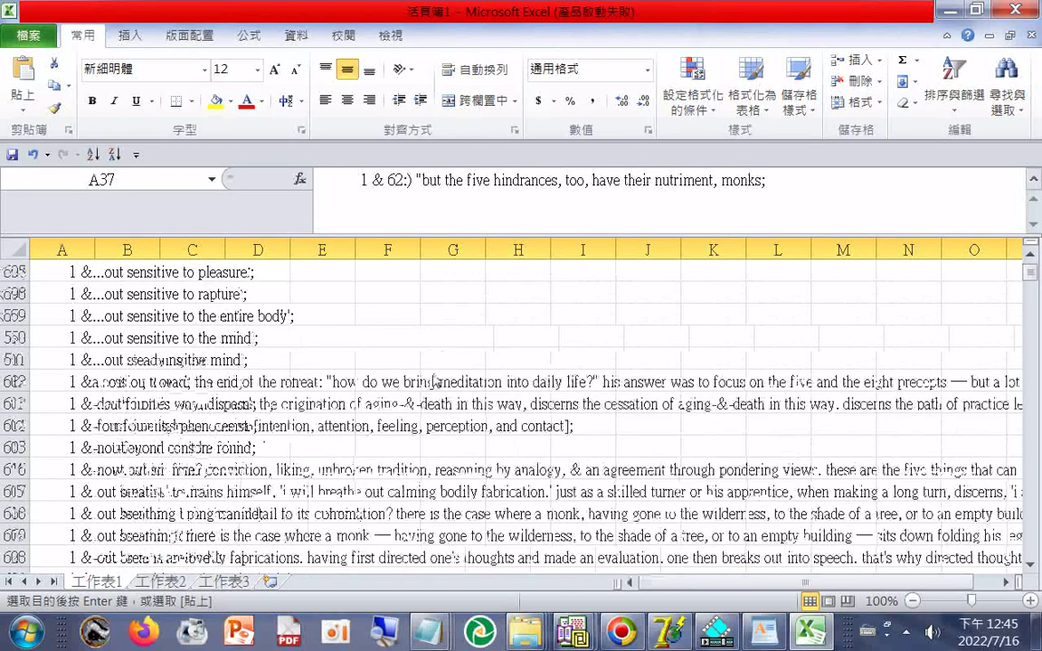
pyautogui.moveTo(436, 382); pyautogui.dragTo(134, 342)
pyautogui.rightClick(134, 342)
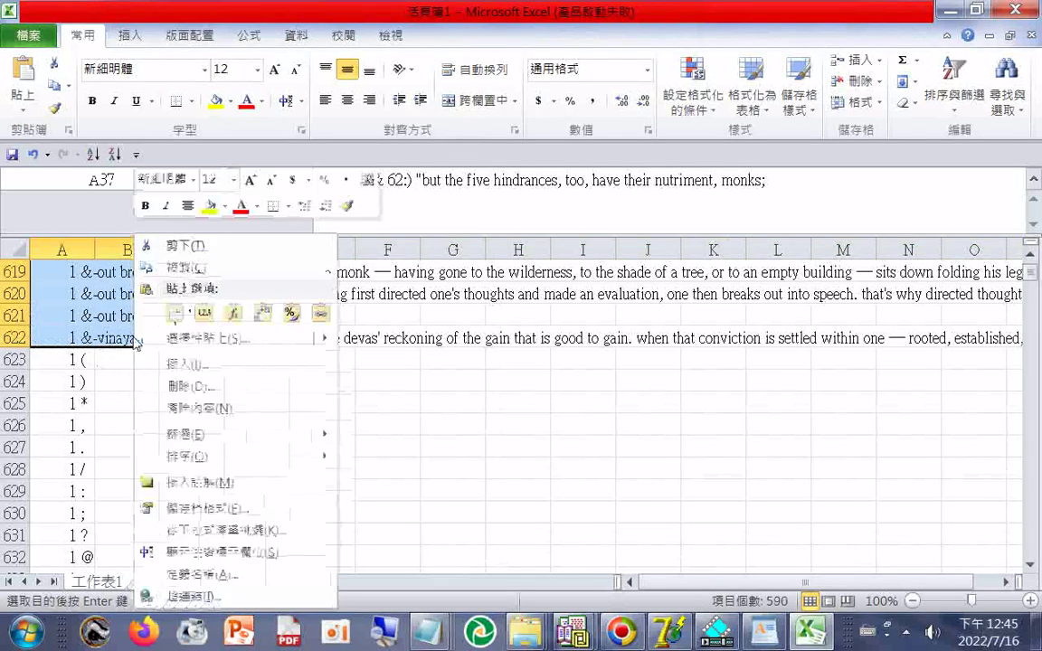
pyautogui.click(298, 264)
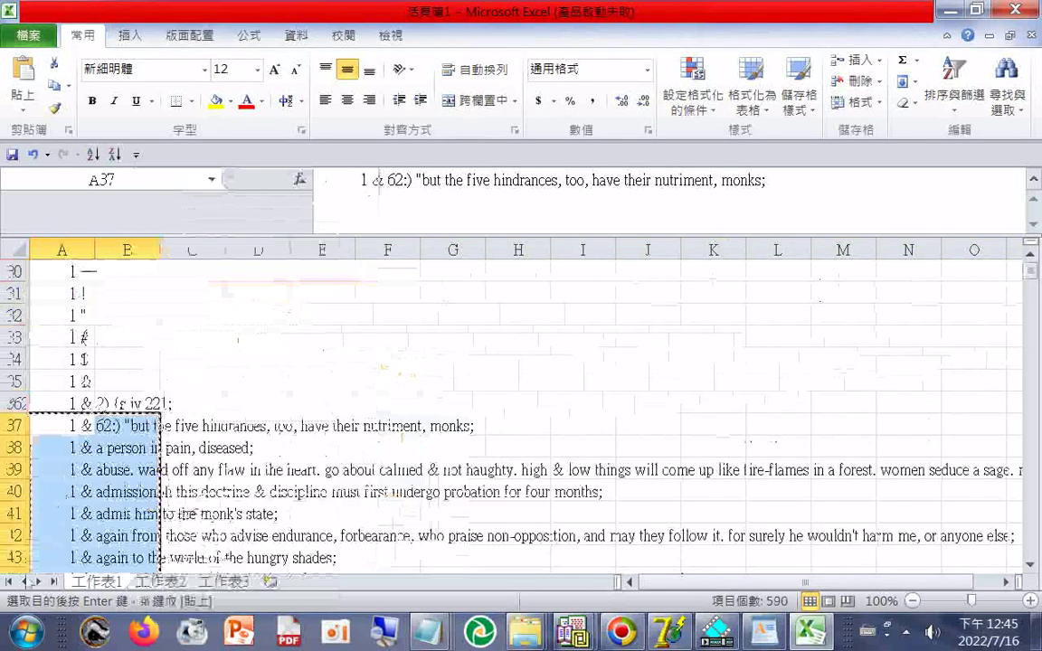
# - Open a new Notepad document and paste the copied "&" entries into it
pyautogui.click(27, 632)
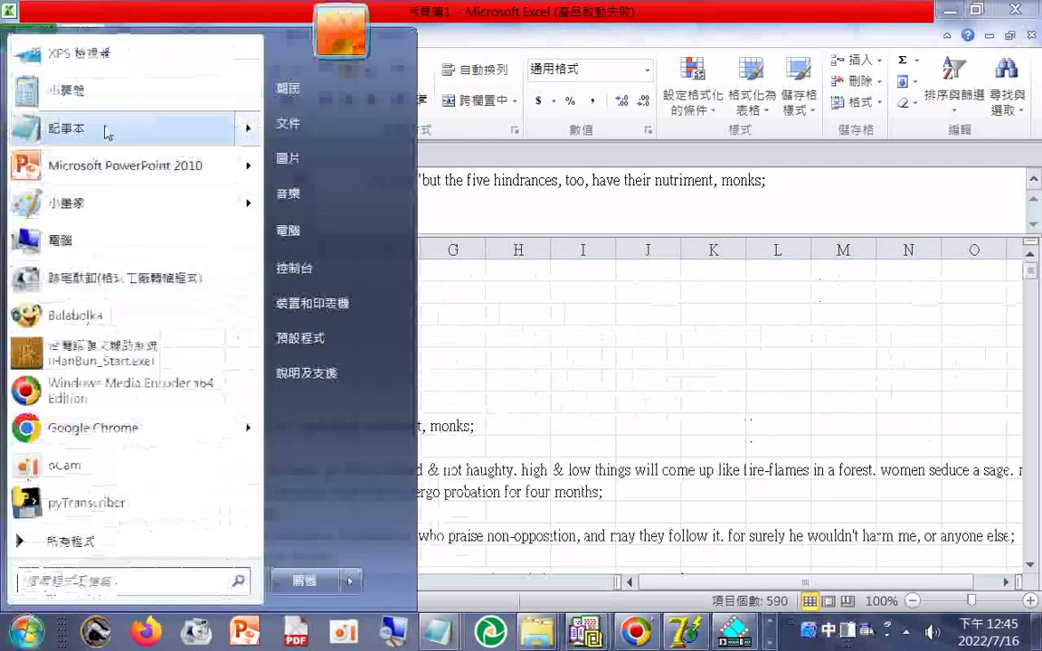
pyautogui.click(107, 133)
pyautogui.rightClick(623, 233)
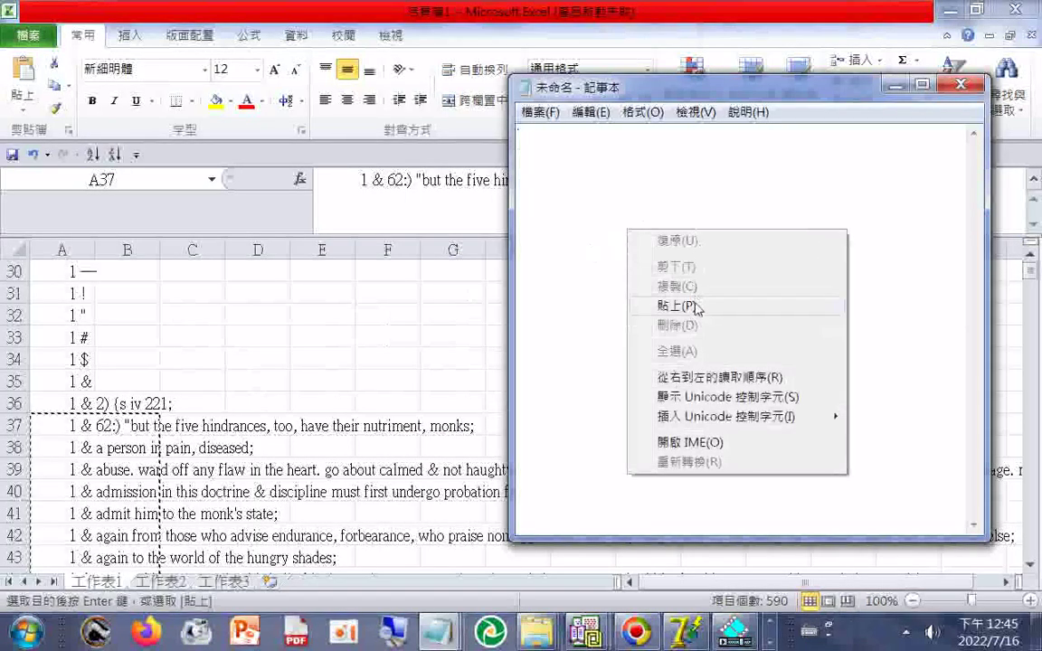
pyautogui.click(694, 308)
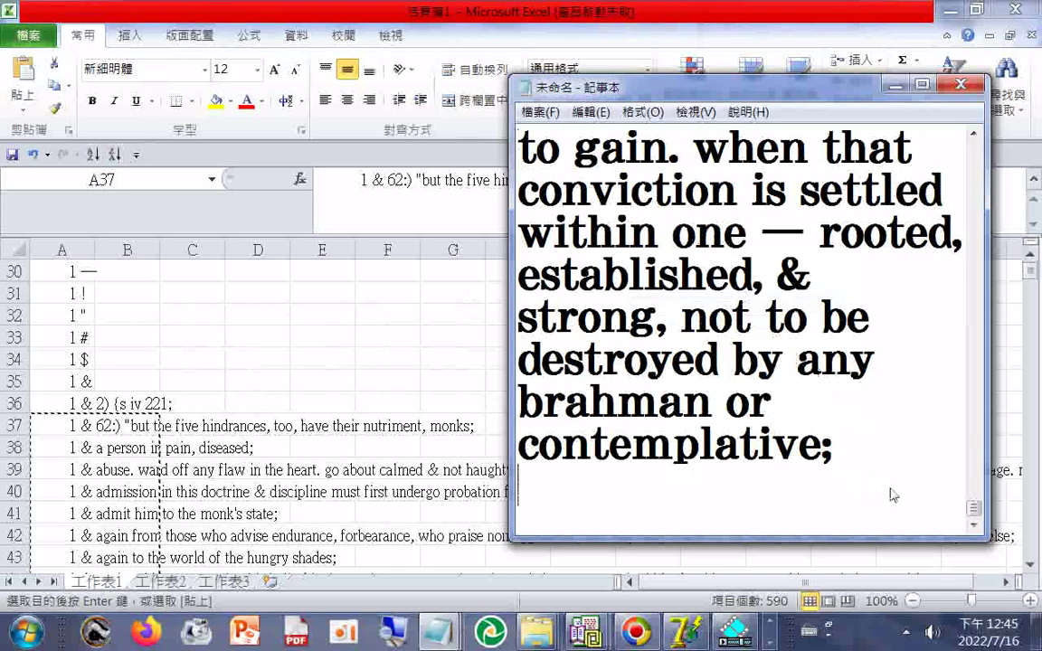
# - Maximize the Notepad window and examine the pasted entries from the start, especially the long "& abuse." passage
pyautogui.scroll(6, 976, 445)
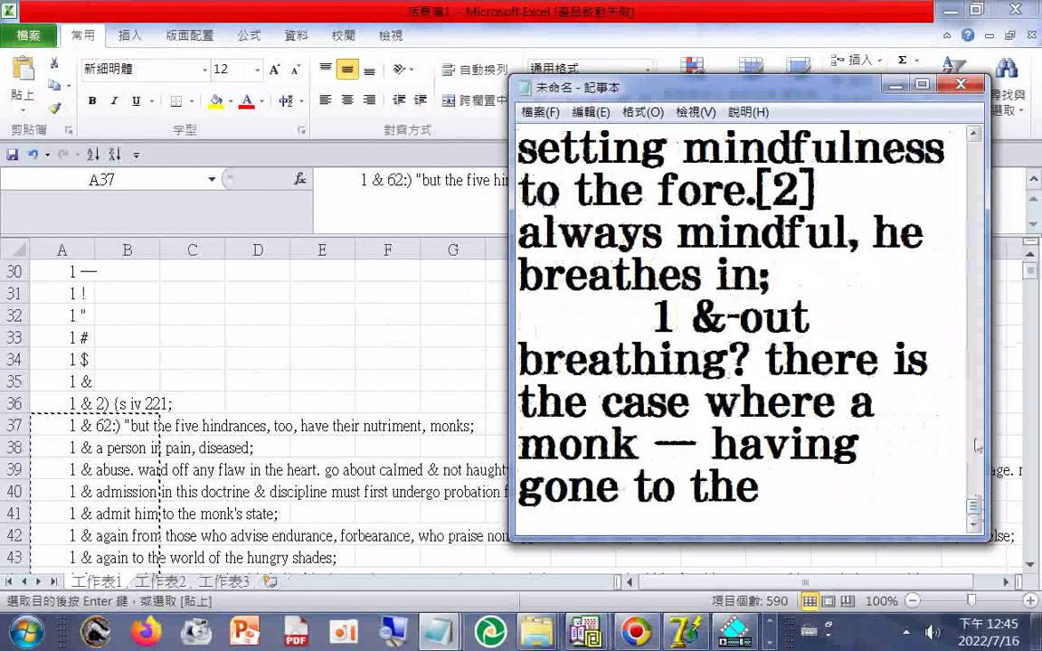
pyautogui.moveTo(973, 507); pyautogui.dragTo(960, 145)
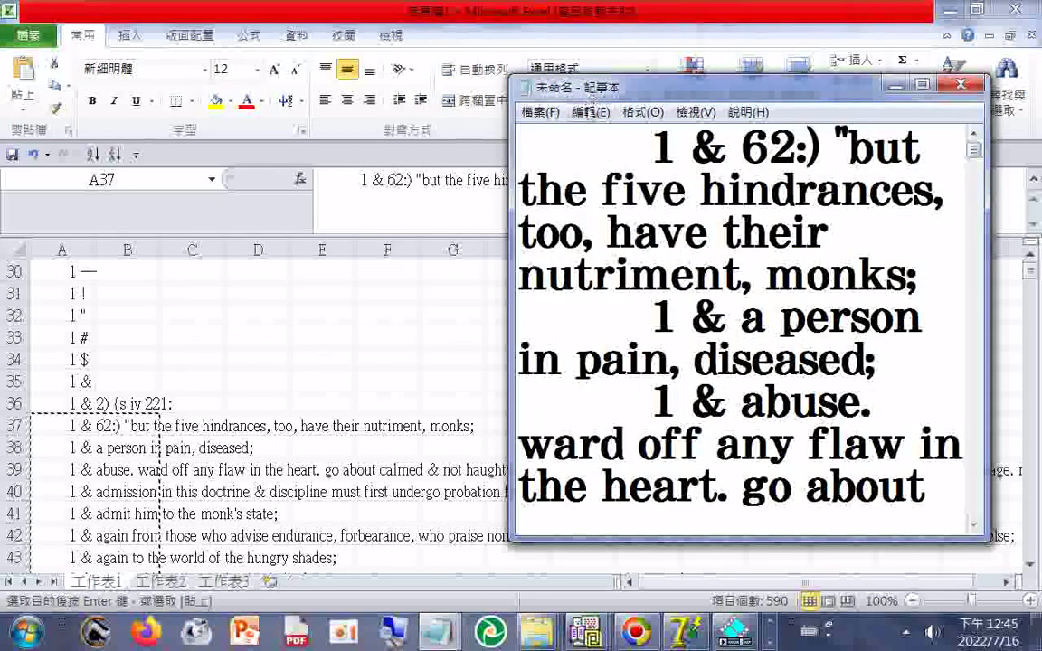
pyautogui.click(921, 85)
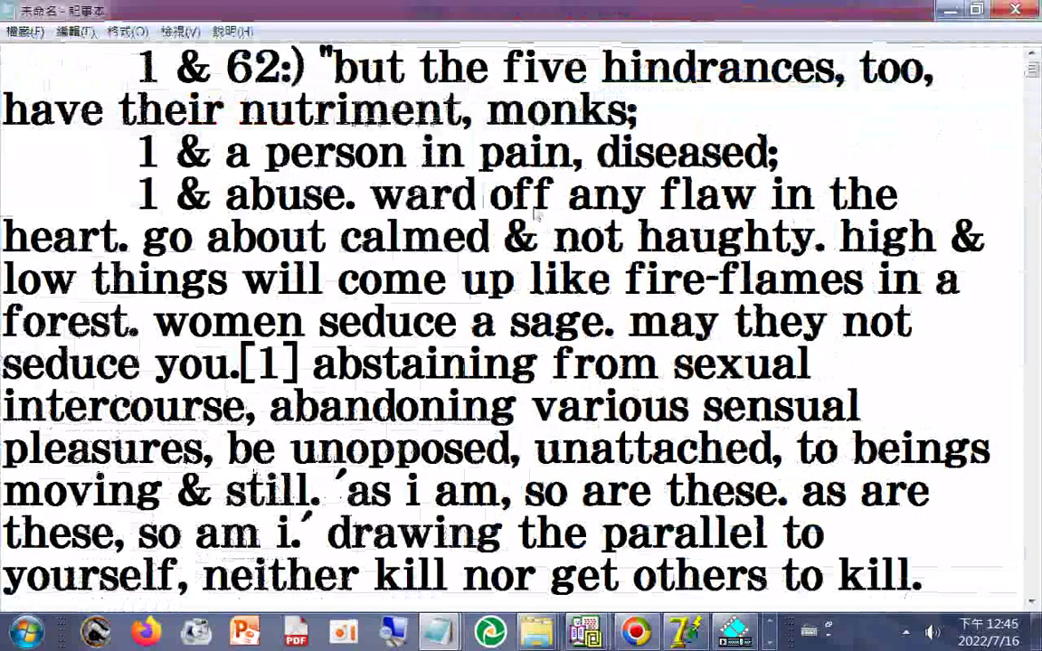
pyautogui.scroll(-3, 535, 215)
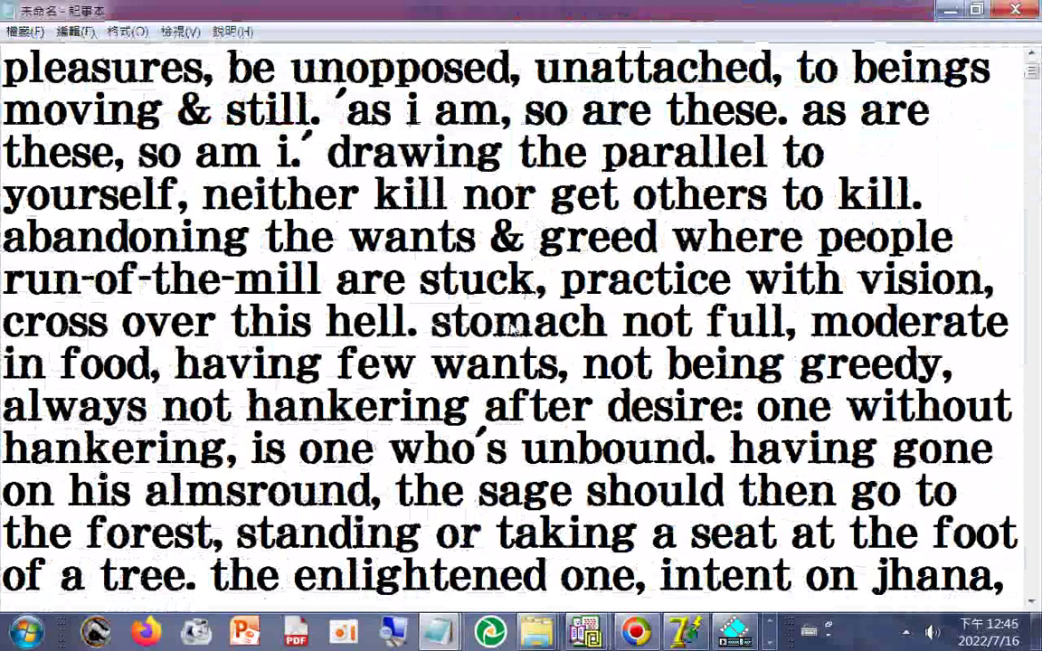
pyautogui.scroll(3, 512, 328)
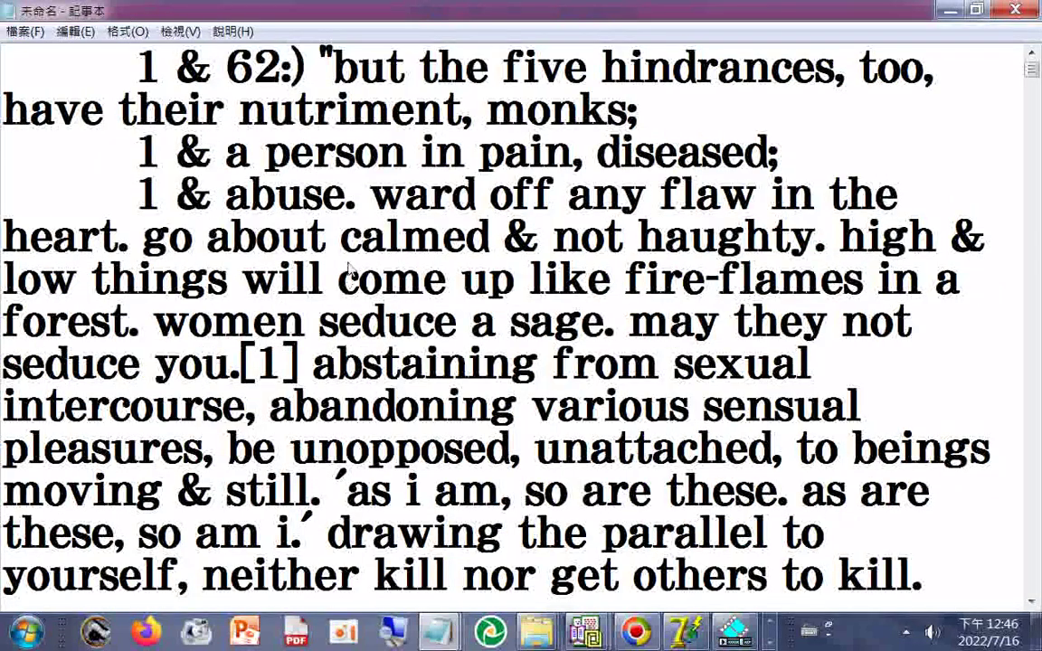
pyautogui.scroll(-5, 348, 269)
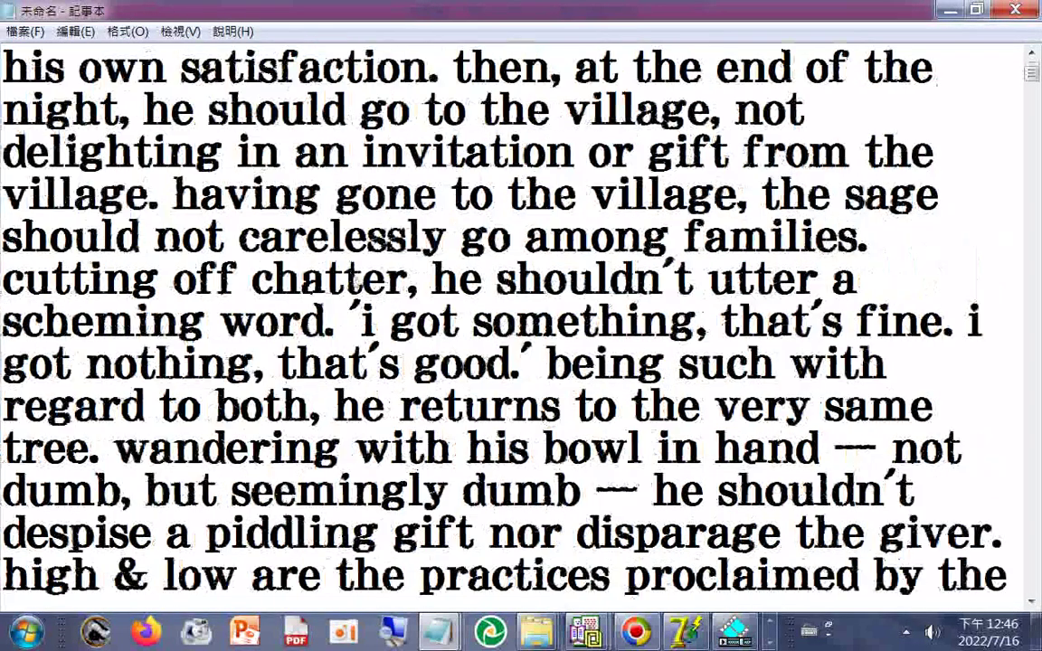
pyautogui.scroll(5, 366, 315)
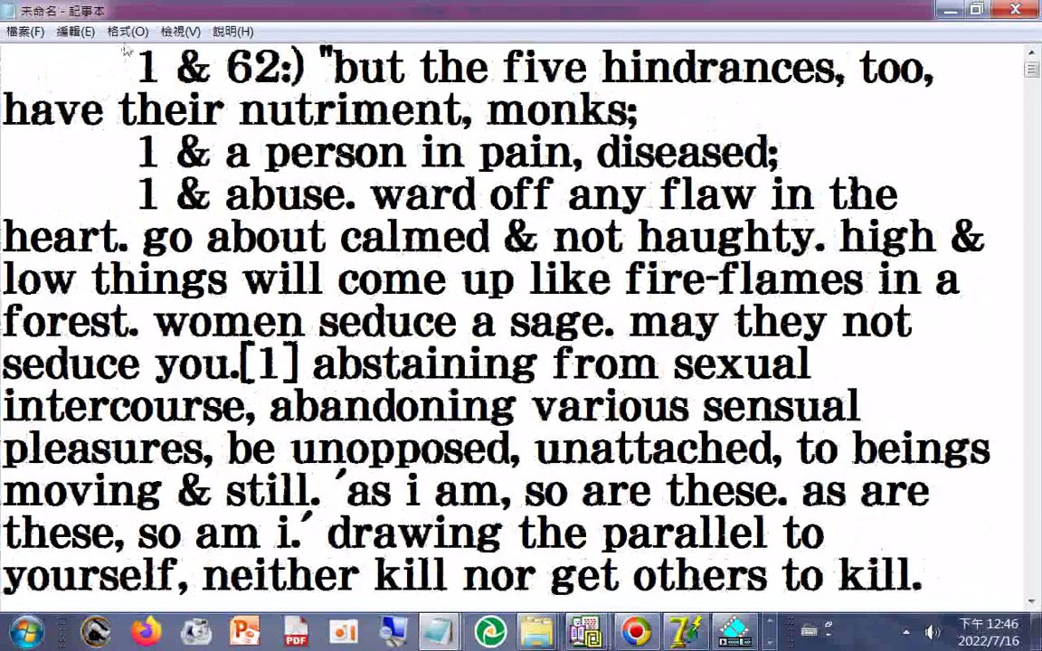
# - Copy the "&" from the first entry and paste it as the search text of the Replace dialog
pyautogui.click(127, 31)
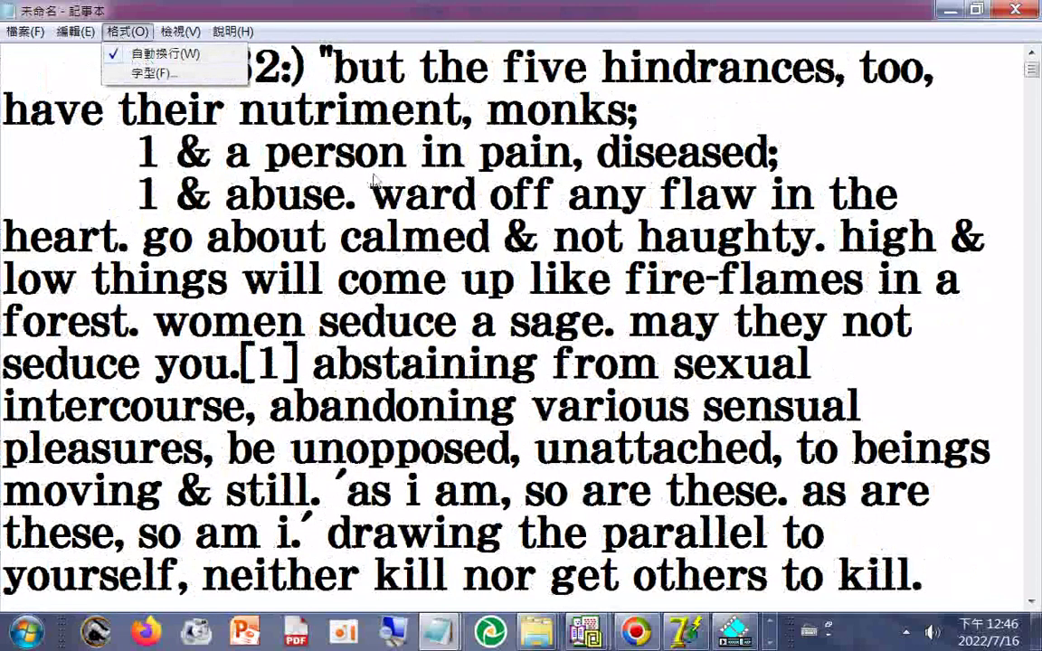
pyautogui.hotkey('ctrl', 'h')
pyautogui.moveTo(177, 65); pyautogui.dragTo(202, 78)
pyautogui.rightClick(203, 80)
pyautogui.click(271, 119)
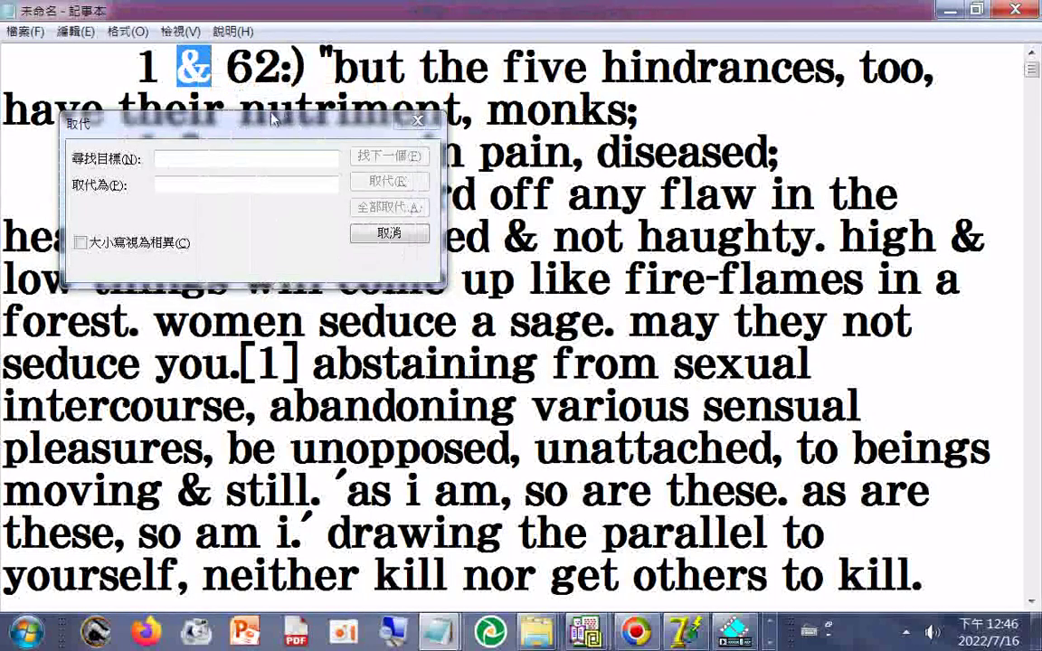
pyautogui.click(197, 160)
pyautogui.rightClick(198, 160)
pyautogui.click(256, 237)
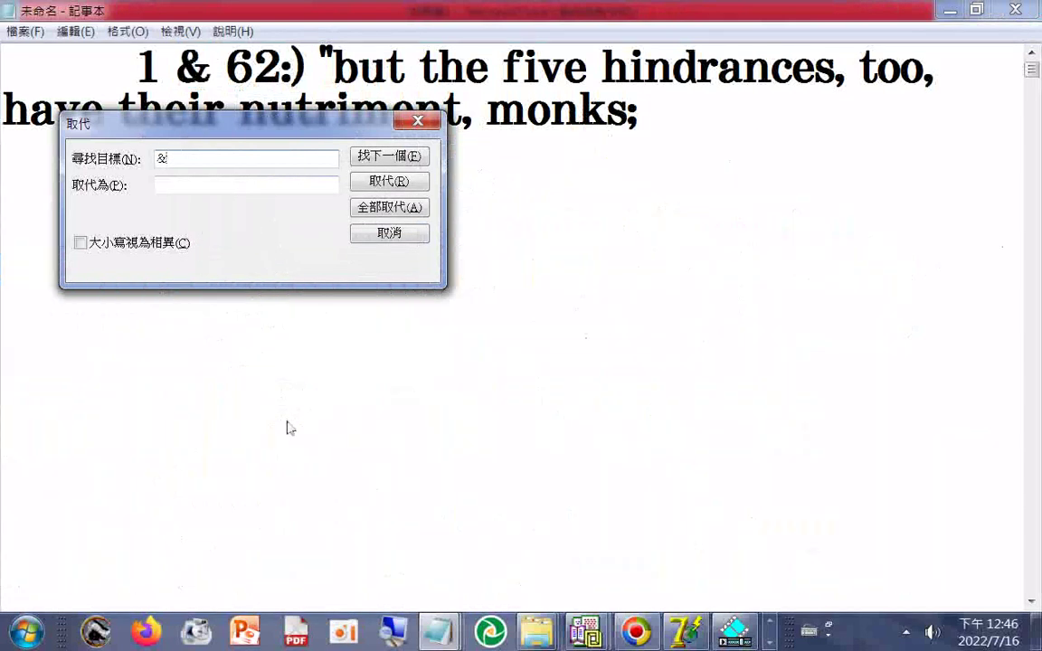
pyautogui.click(288, 428)
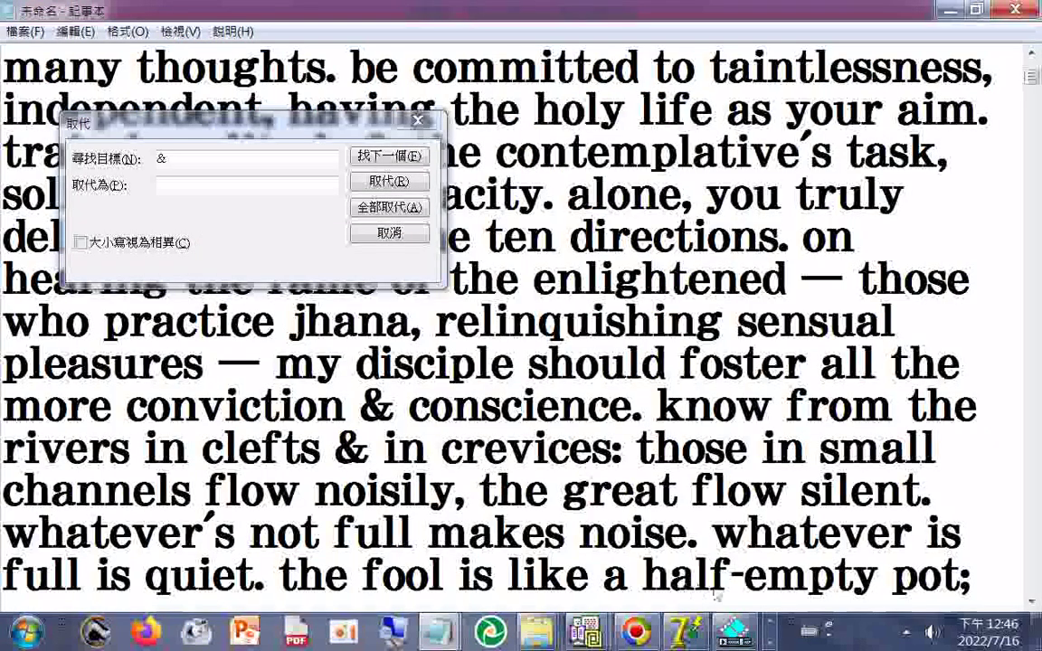
# - Switch to Excel and paste the copied "&" into cell A1 of worksheet 工作表3
pyautogui.click(769, 644)
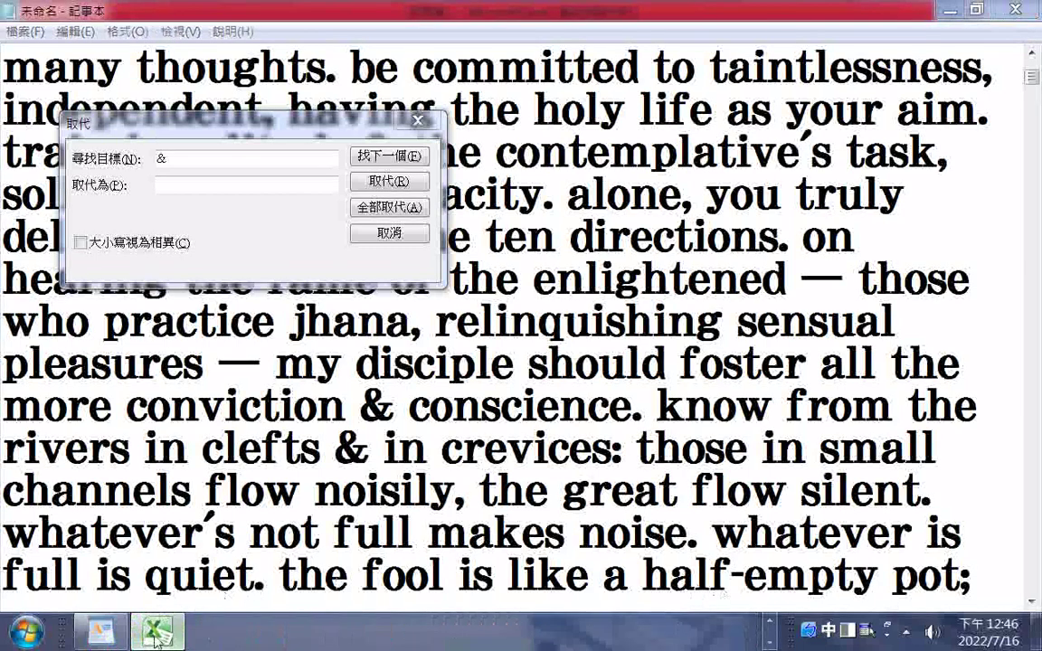
pyautogui.click(155, 637)
pyautogui.click(224, 581)
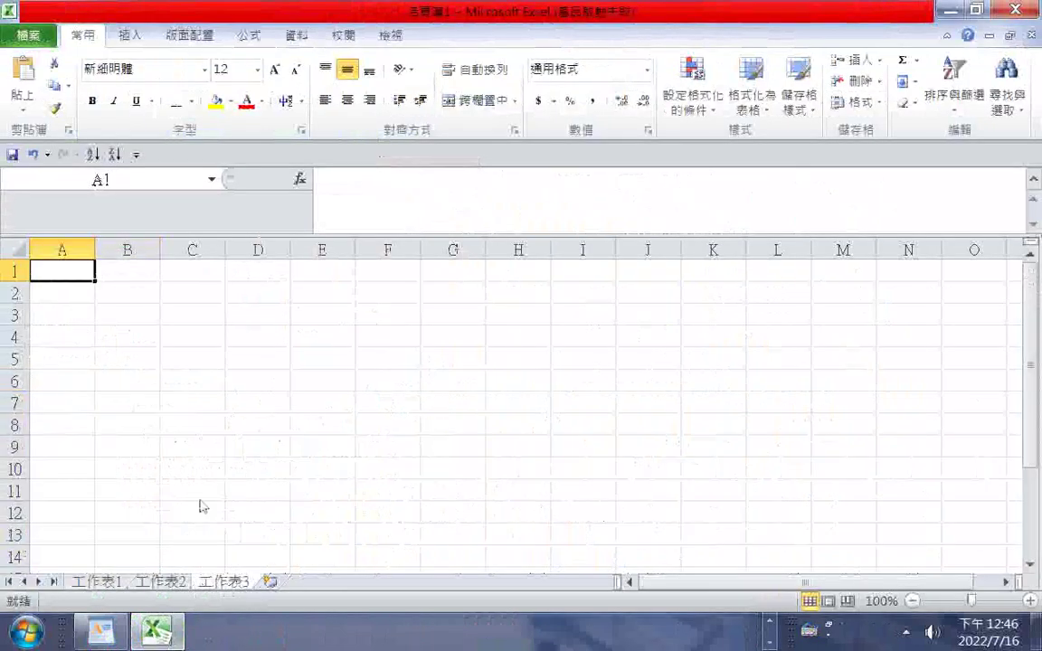
pyautogui.rightClick(70, 271)
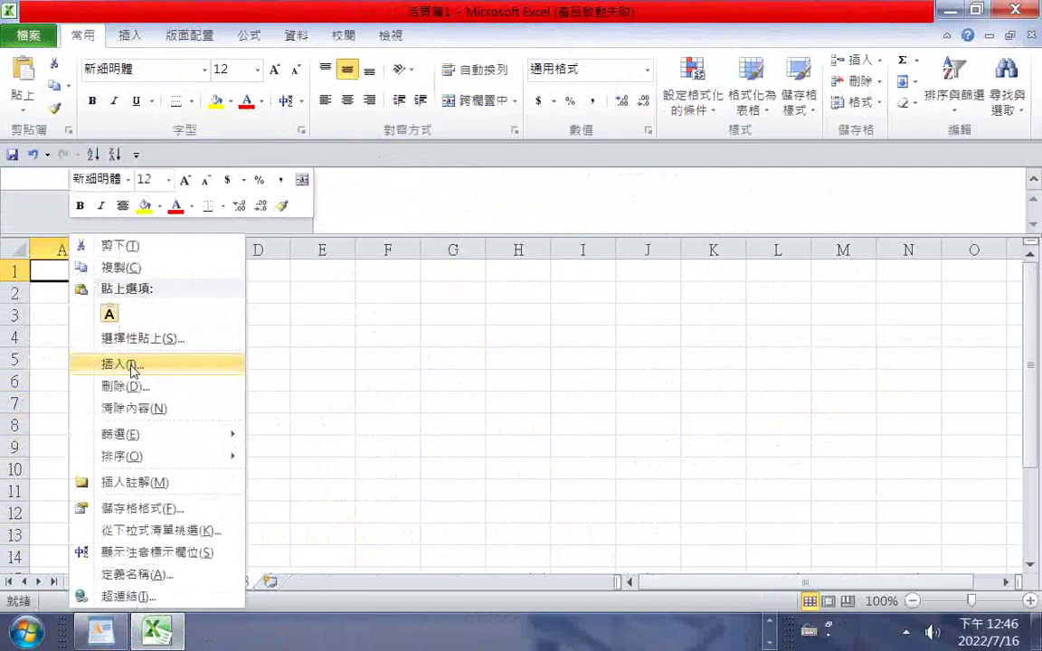
pyautogui.click(109, 313)
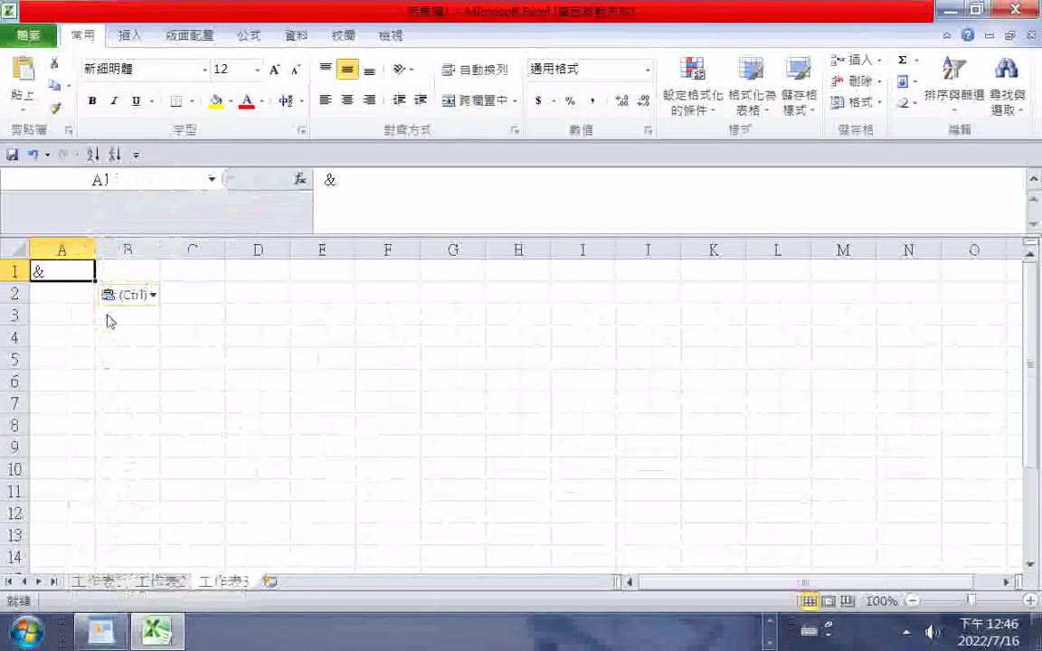
# - Switch to the untitled Notepad document holding the "&" entries and copy all of its text
pyautogui.click(770, 623)
pyautogui.moveTo(439, 631)
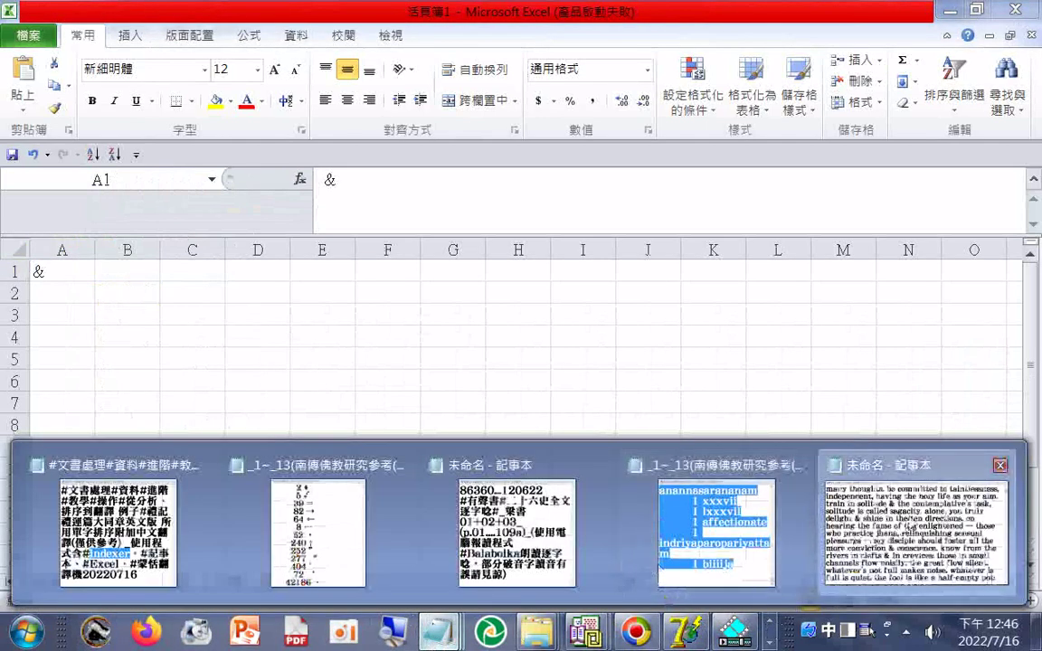
pyautogui.click(909, 529)
pyautogui.press('Escape')
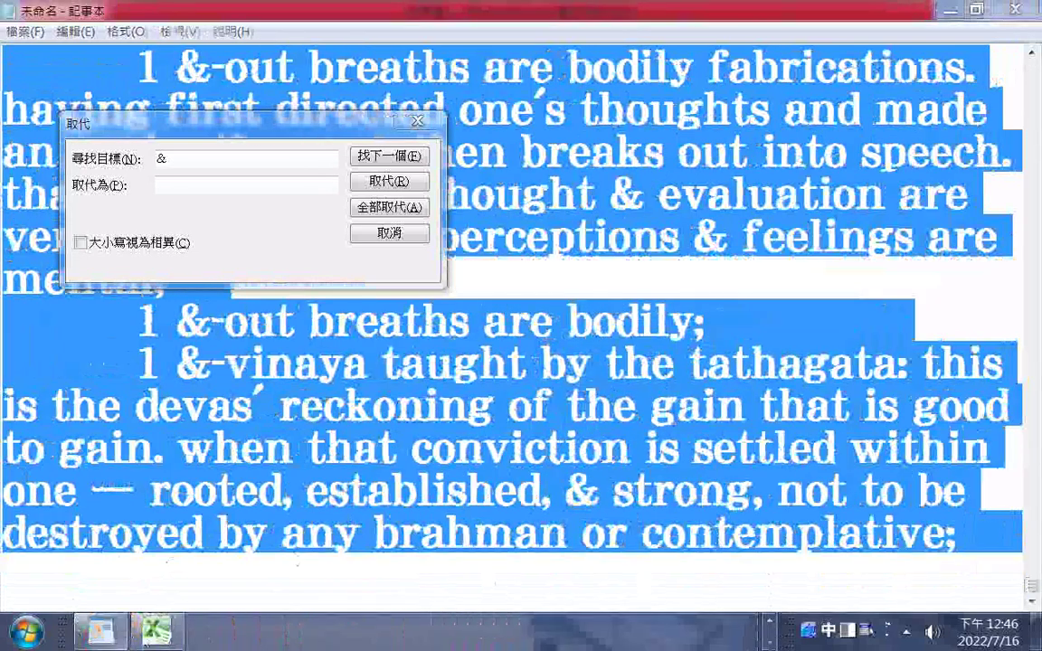
# - Switch to Excel and paste the copied entries as text starting at cell A1 of worksheet 工作表3, overwriting the single "&"
pyautogui.click(157, 631)
pyautogui.rightClick(44, 272)
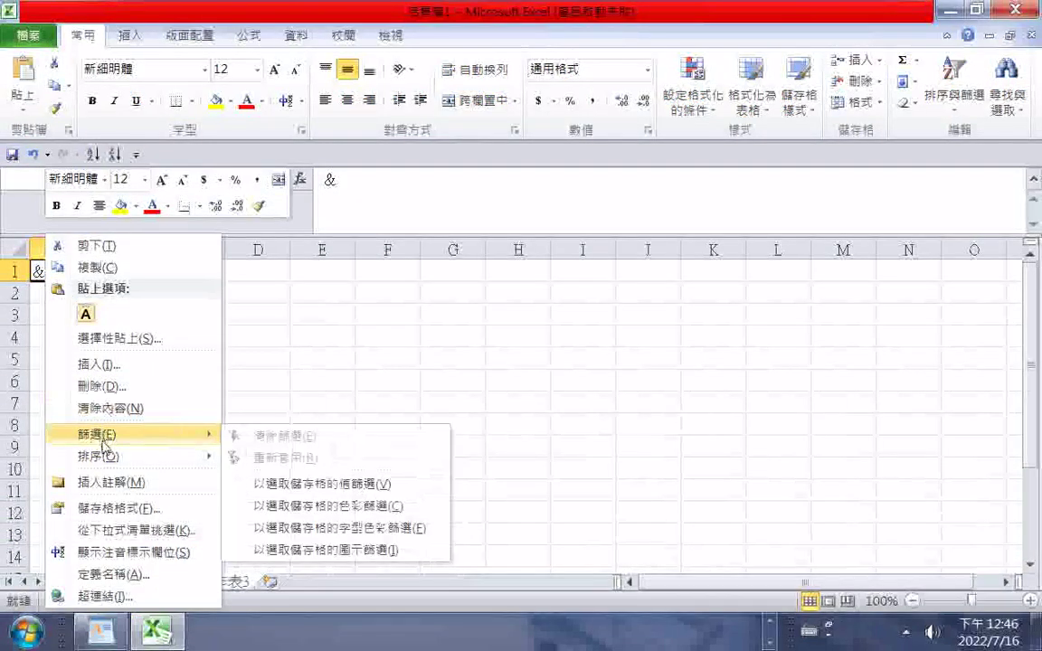
pyautogui.moveTo(113, 459)
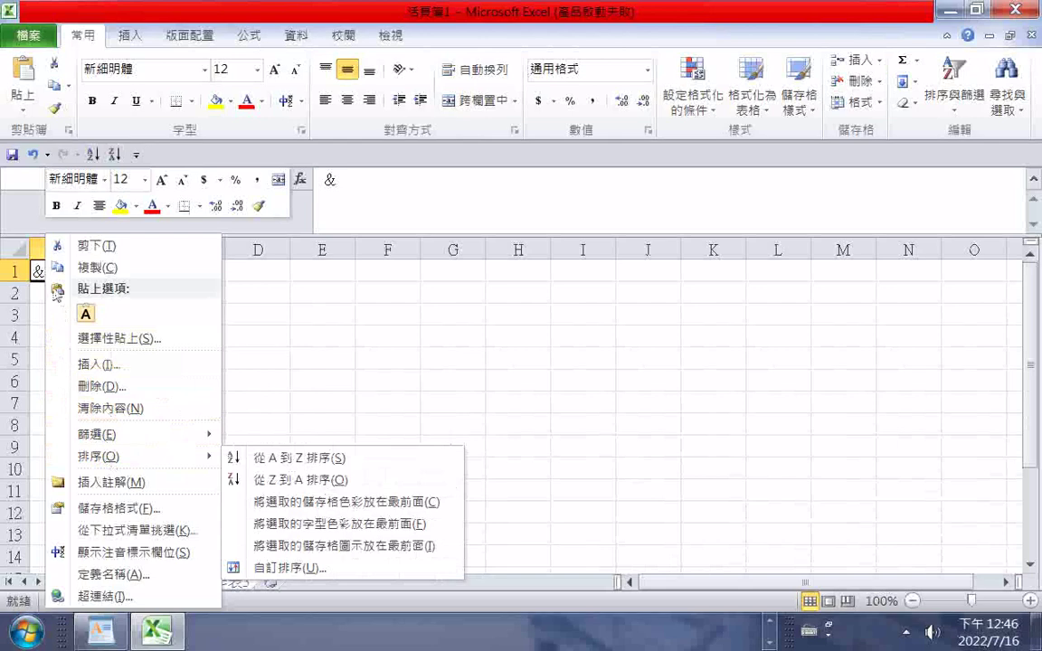
pyautogui.click(38, 272)
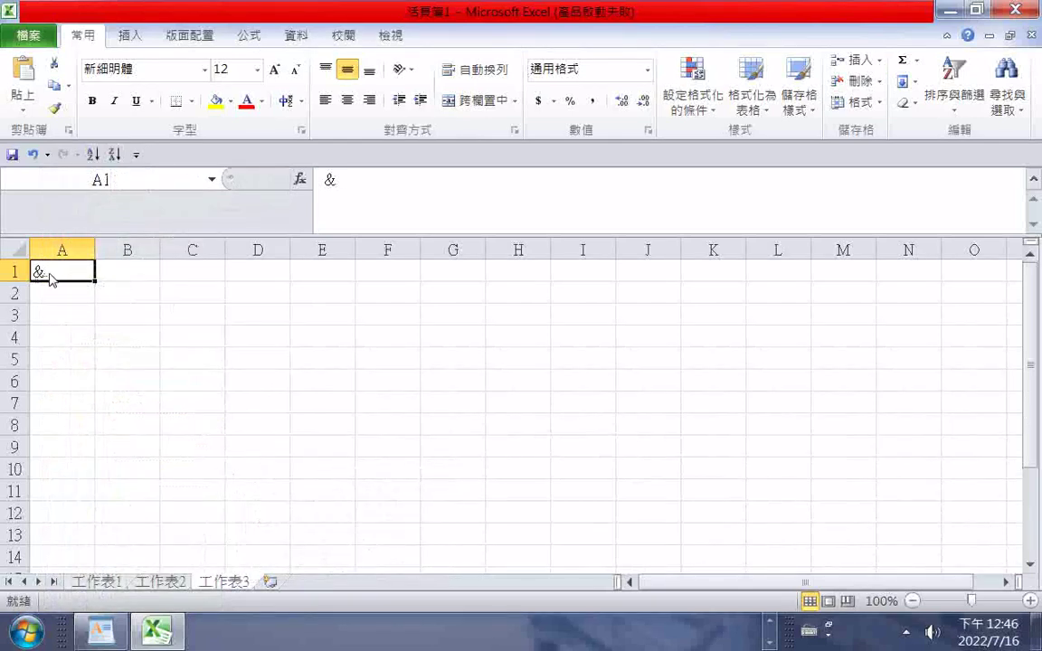
pyautogui.rightClick(41, 276)
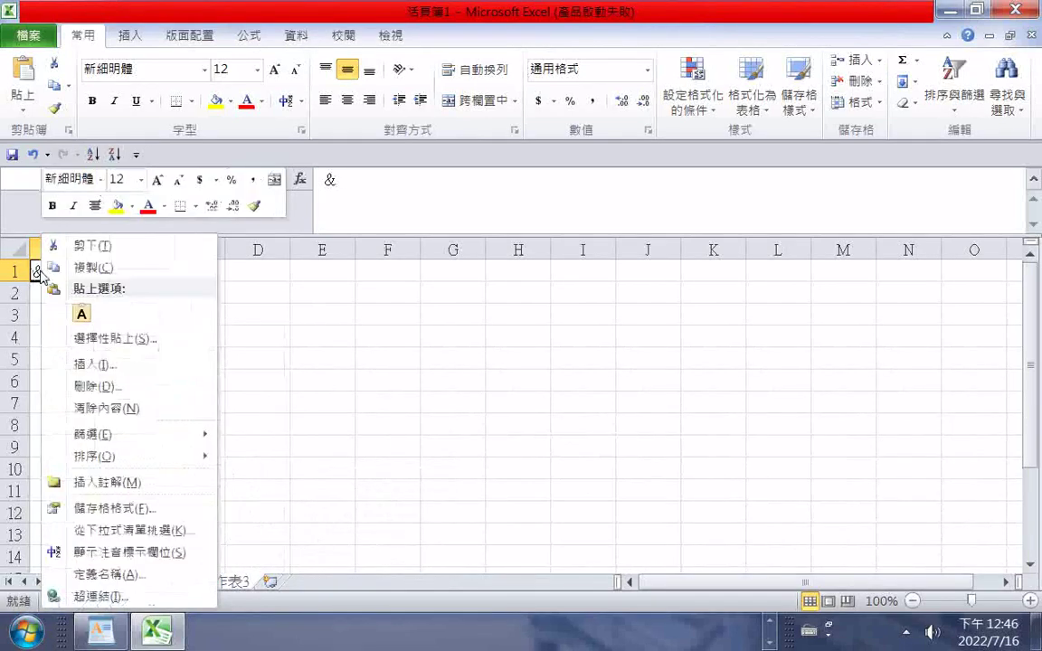
pyautogui.click(82, 311)
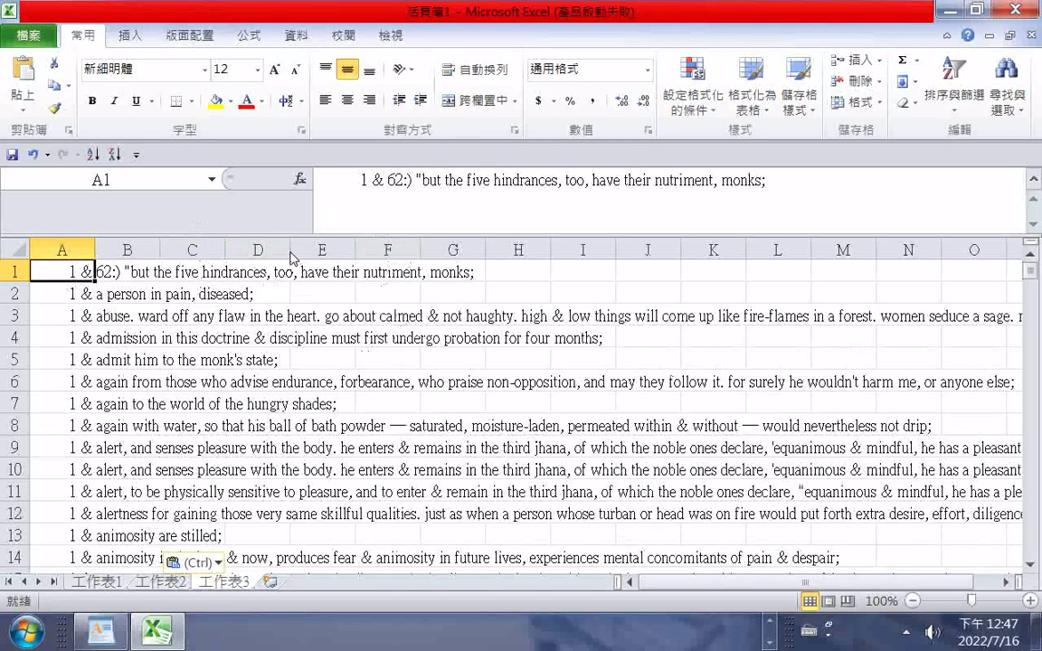
# - Open Excel's Replace dialog, switch to Notepad and copy the "&" from its Replace dialog's search text
pyautogui.hotkey('ctrl', 'h')
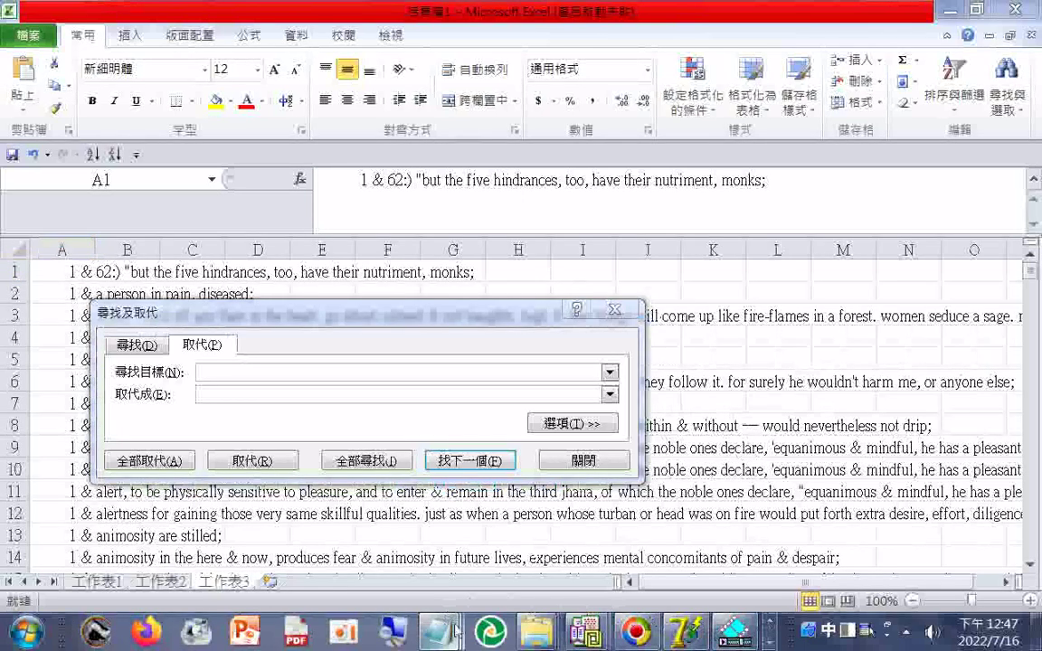
pyautogui.moveTo(447, 621)
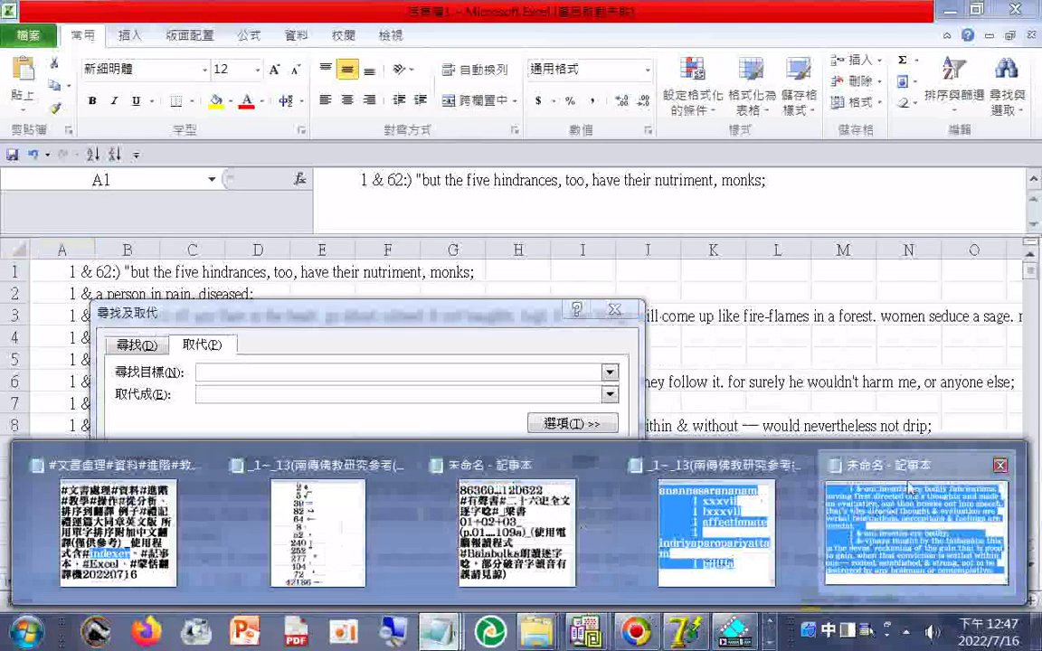
pyautogui.click(909, 489)
pyautogui.click(163, 158)
pyautogui.hotkey('ctrl', 'c')
pyautogui.rightClick(169, 160)
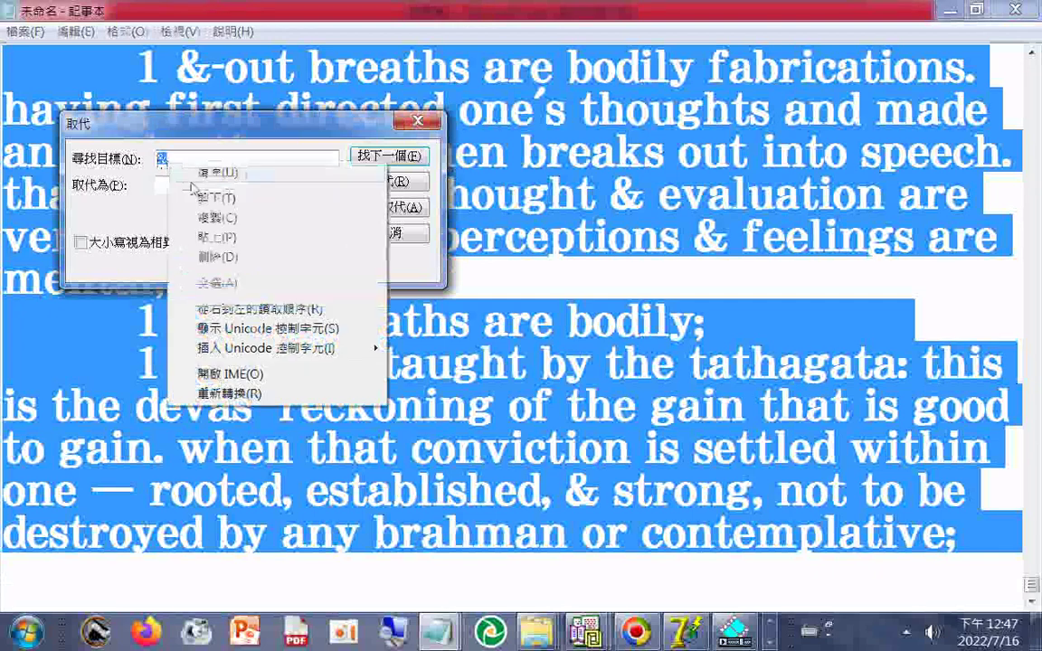
pyautogui.click(217, 217)
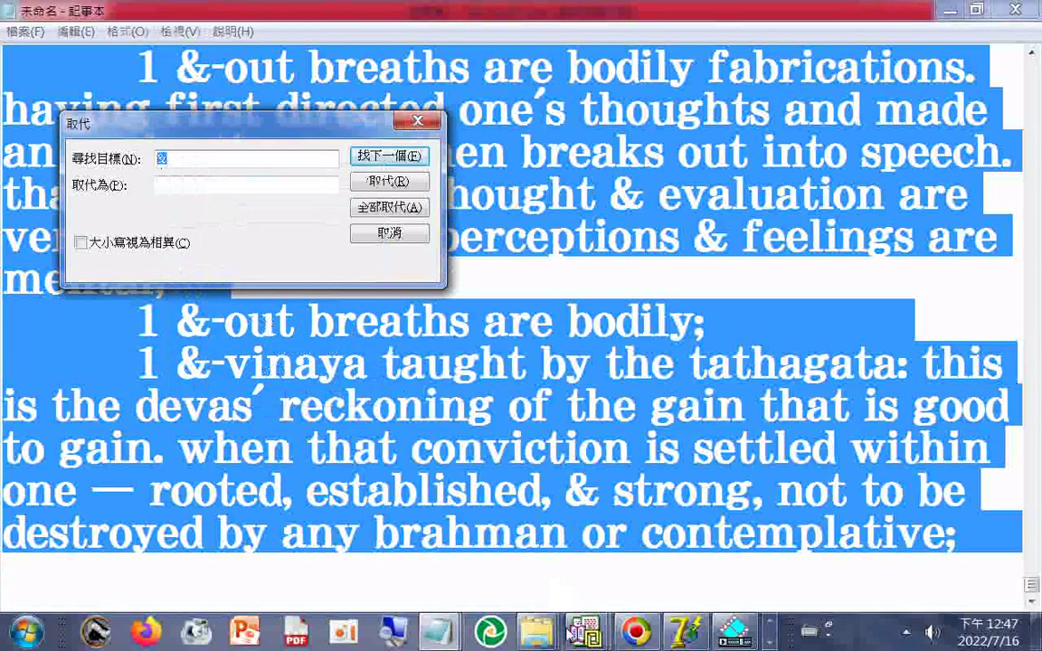
# - Switch back to Excel and replace every "&" in worksheet 工作表3 with nothing, then close the Replace dialog
pyautogui.click(769, 642)
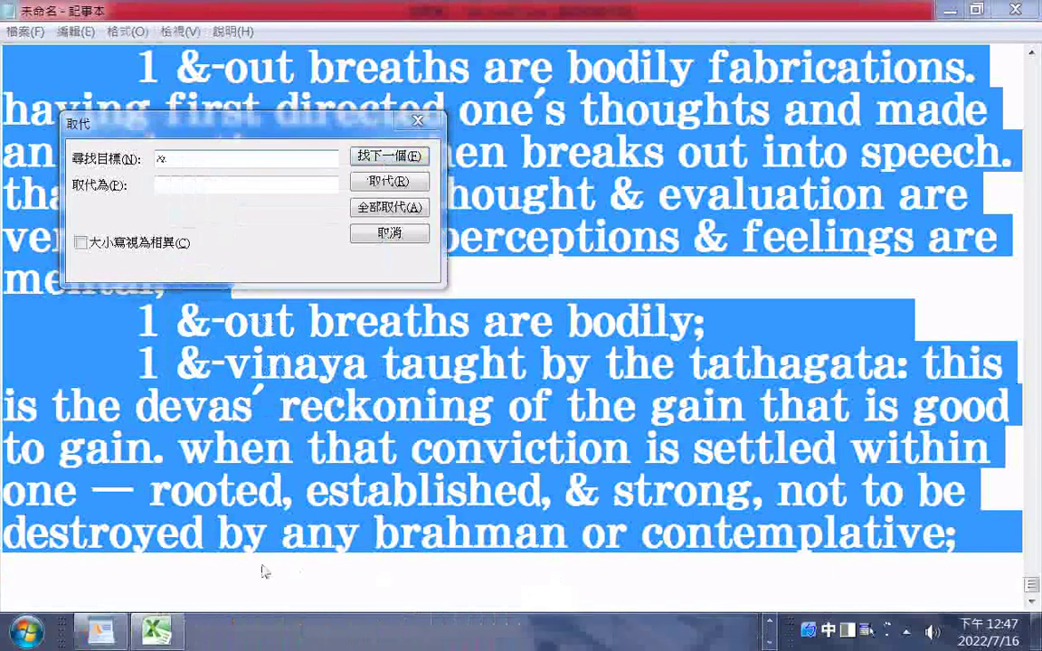
pyautogui.click(154, 637)
pyautogui.rightClick(206, 372)
pyautogui.click(250, 395)
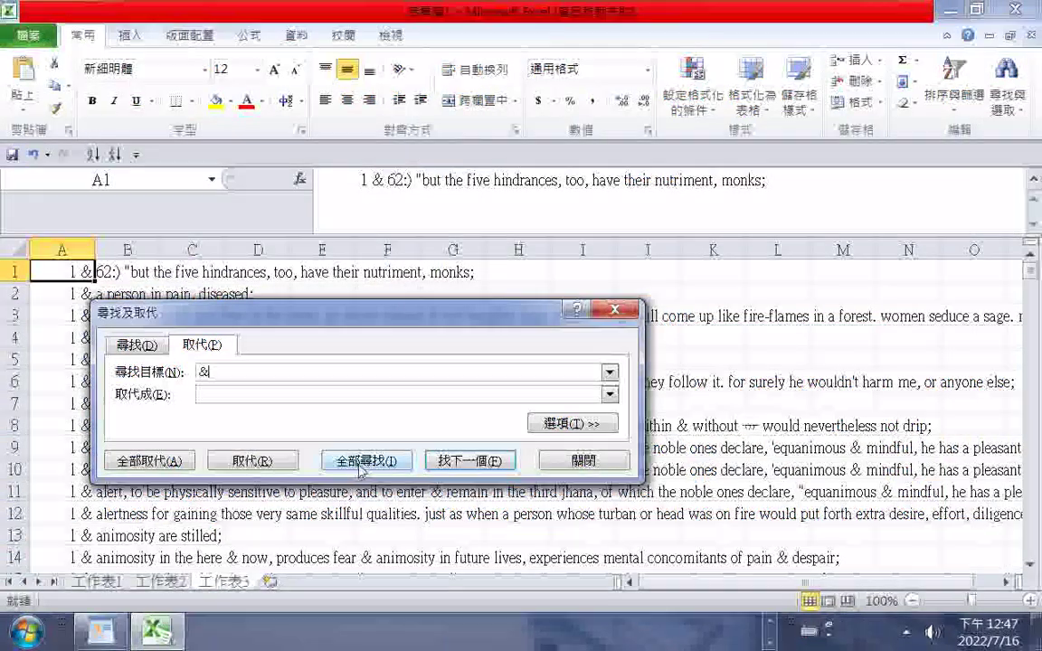
pyautogui.click(163, 462)
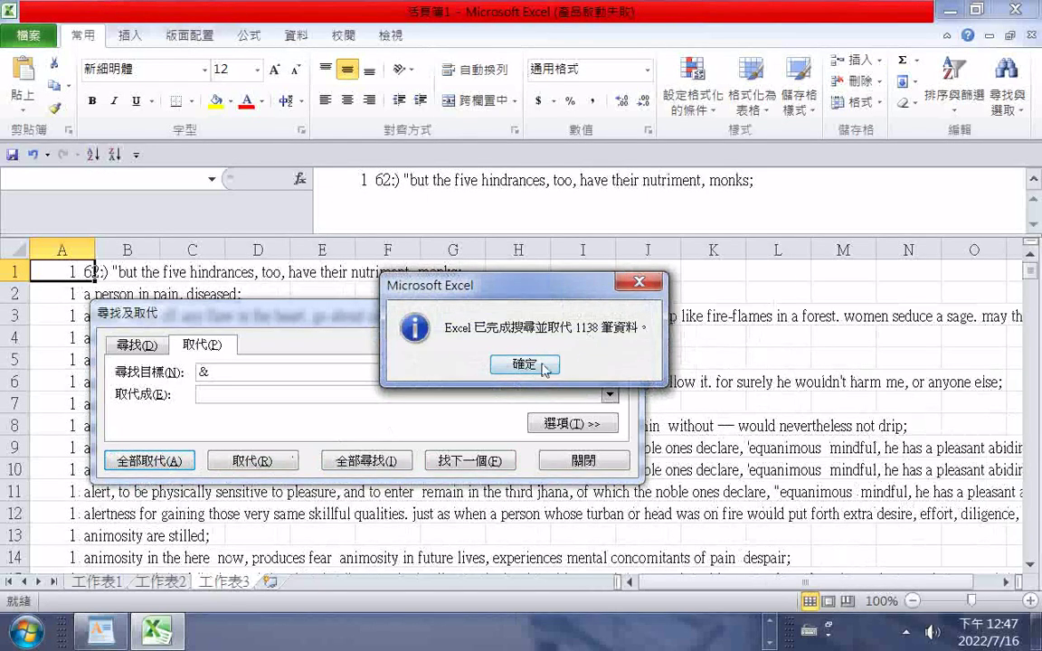
pyautogui.click(522, 363)
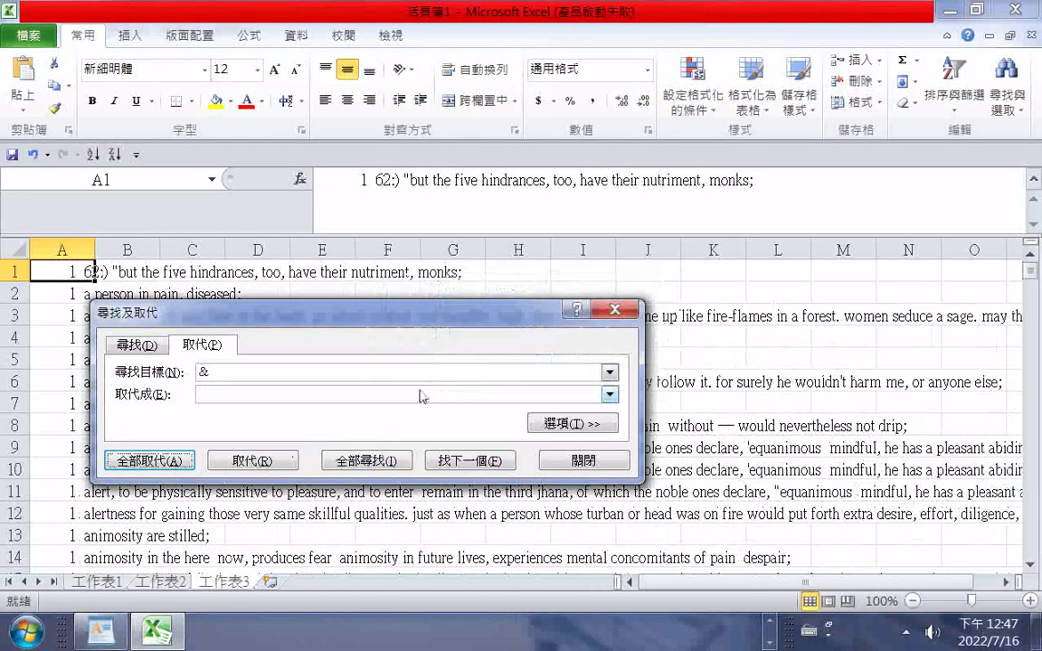
pyautogui.click(616, 311)
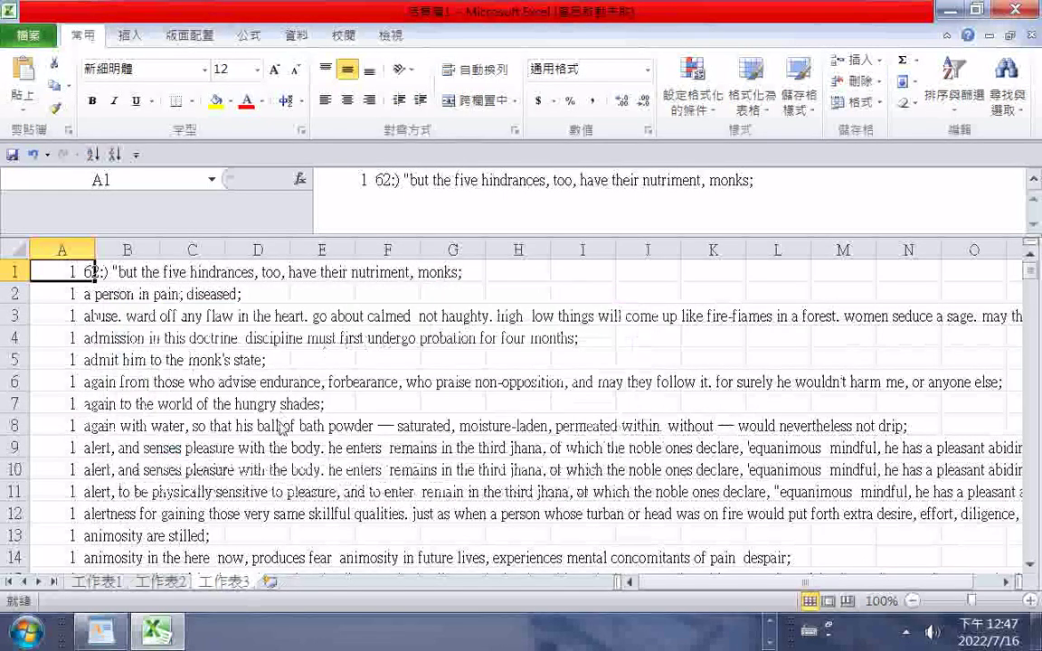
# - Examine the cleaned entries in column A of worksheet 工作表3 from the first row down to the end of the list
pyautogui.scroll(-6, 282, 428)
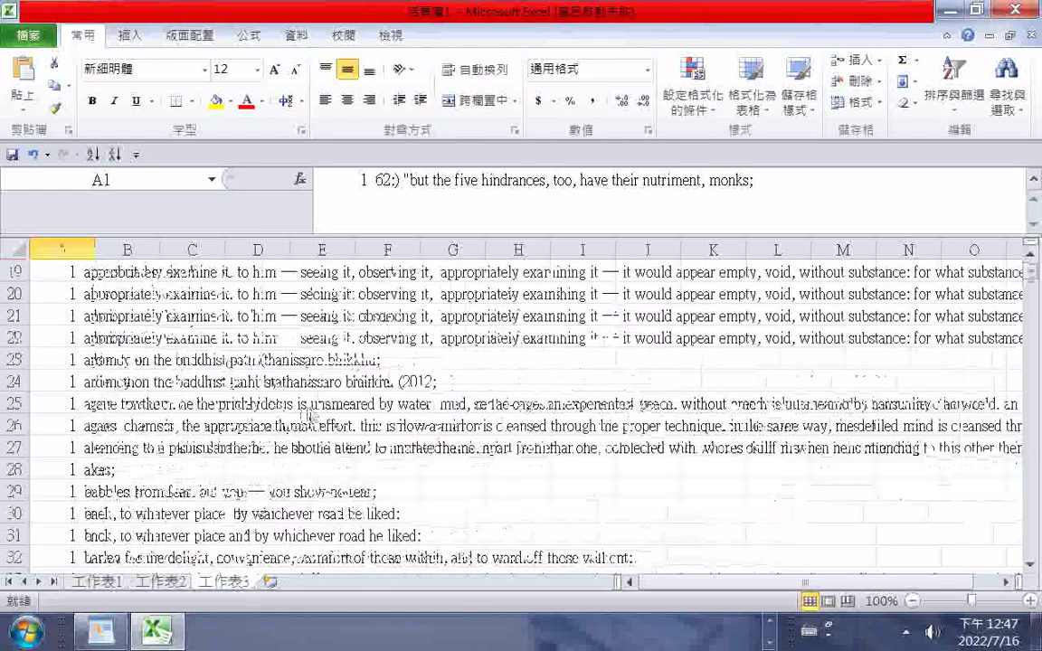
pyautogui.scroll(-13, 308, 415)
pyautogui.scroll(-20, 542, 407)
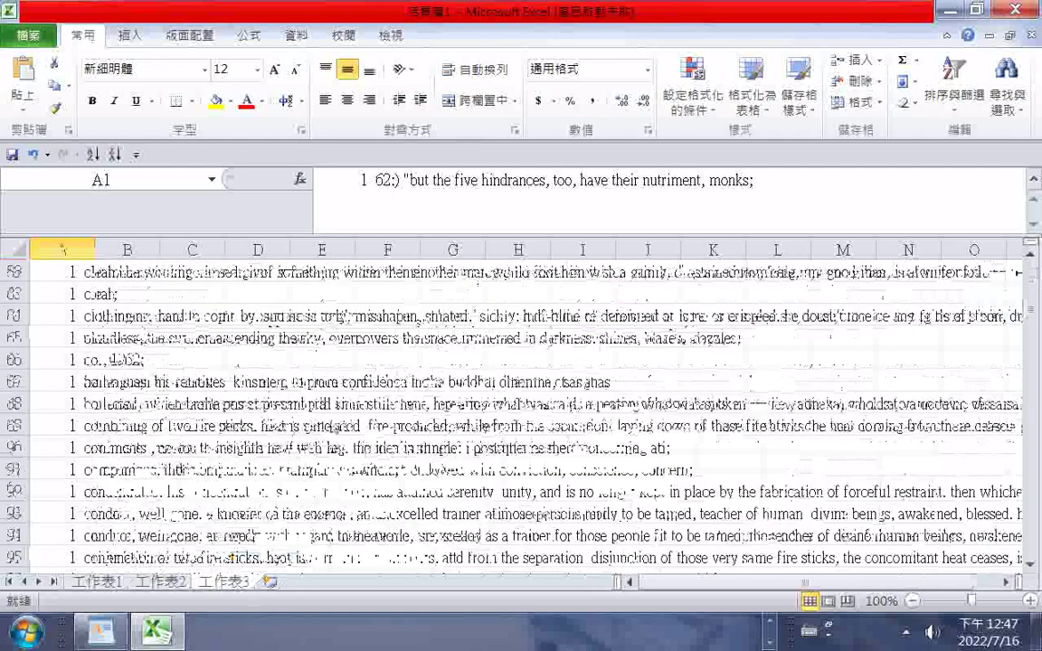
pyautogui.scroll(-5, 542, 407)
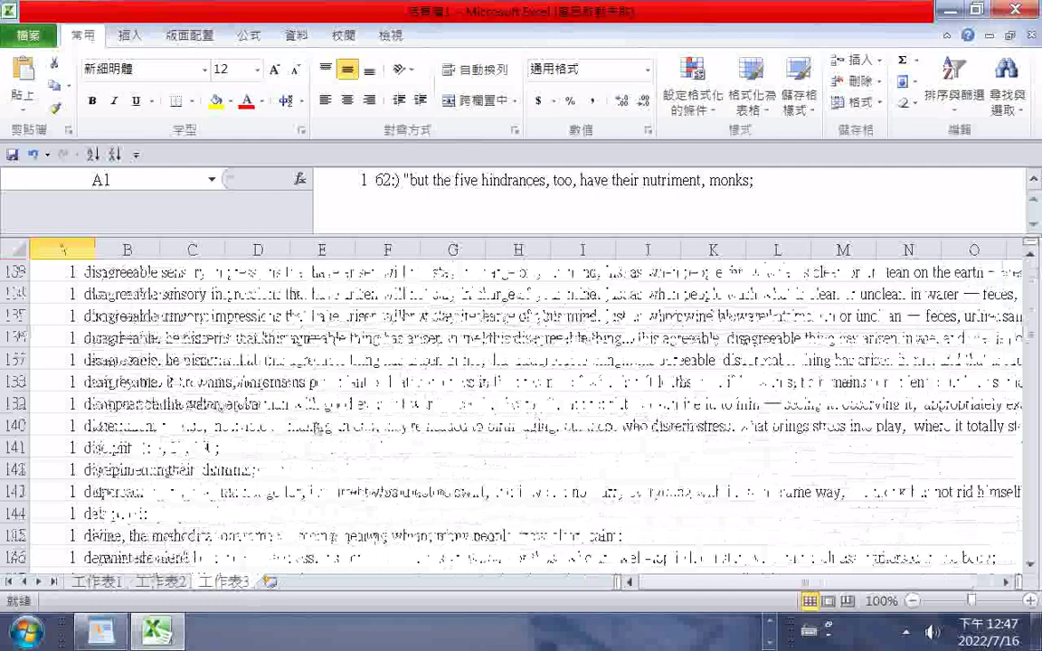
pyautogui.scroll(-20, 318, 433)
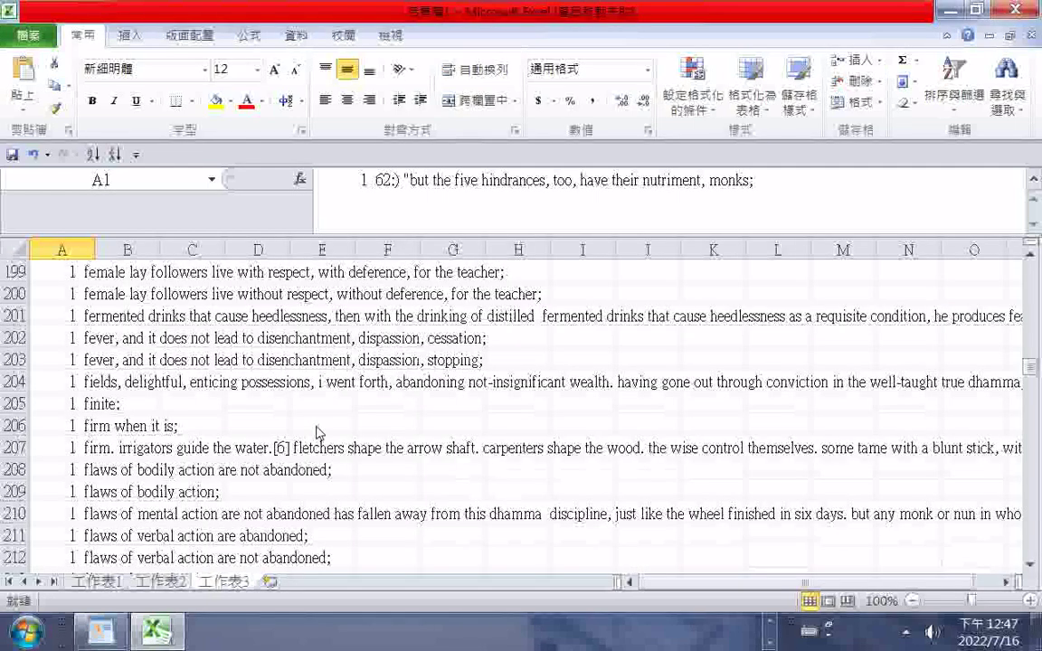
pyautogui.scroll(-8, 317, 433)
pyautogui.scroll(-8, 317, 433)
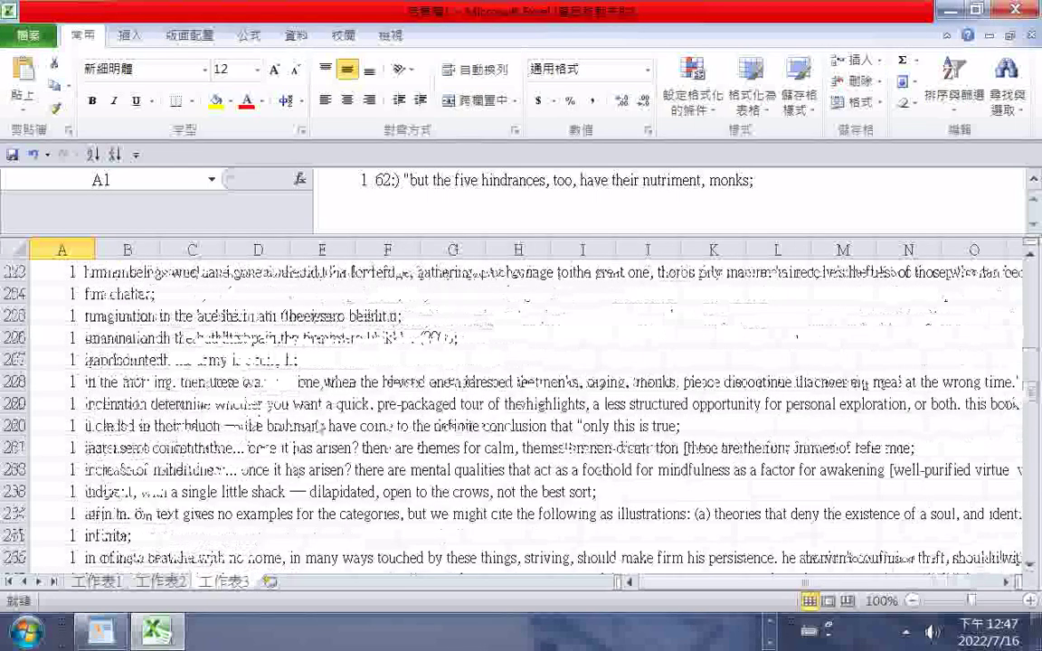
pyautogui.scroll(-8, 317, 433)
pyautogui.scroll(-8, 331, 423)
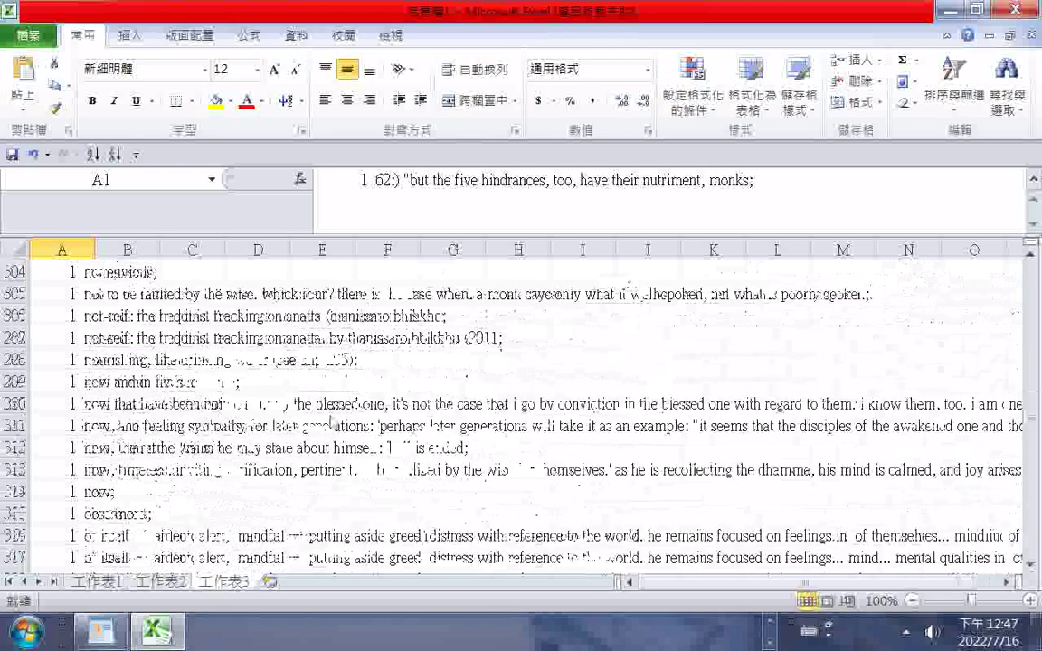
pyautogui.scroll(-8, 332, 423)
pyautogui.scroll(-8, 332, 423)
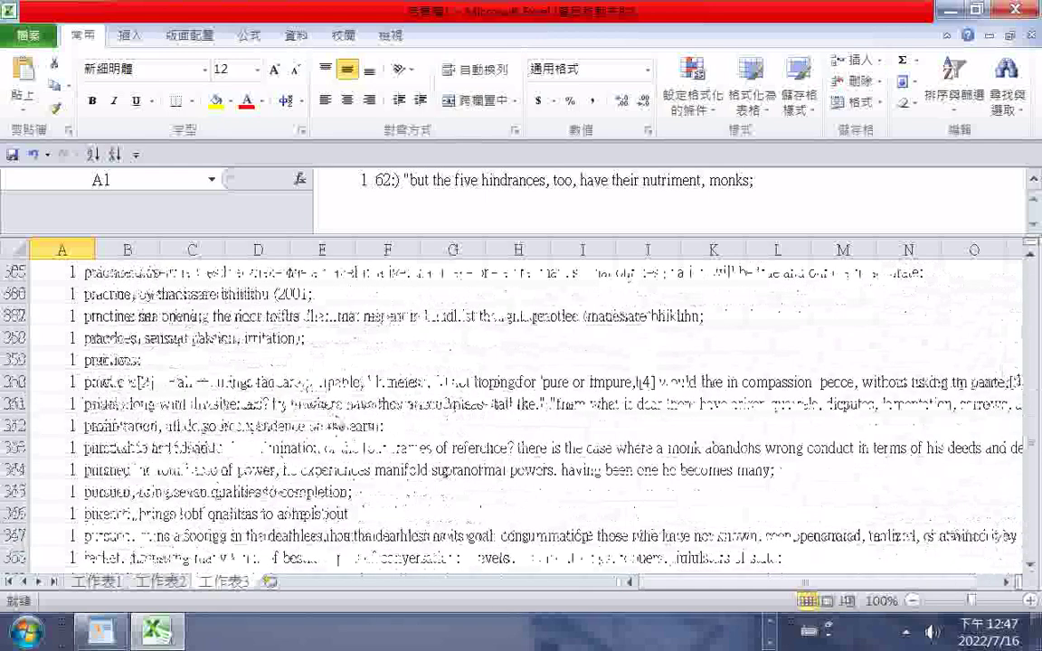
pyautogui.scroll(-8, 332, 423)
pyautogui.scroll(-8, 543, 416)
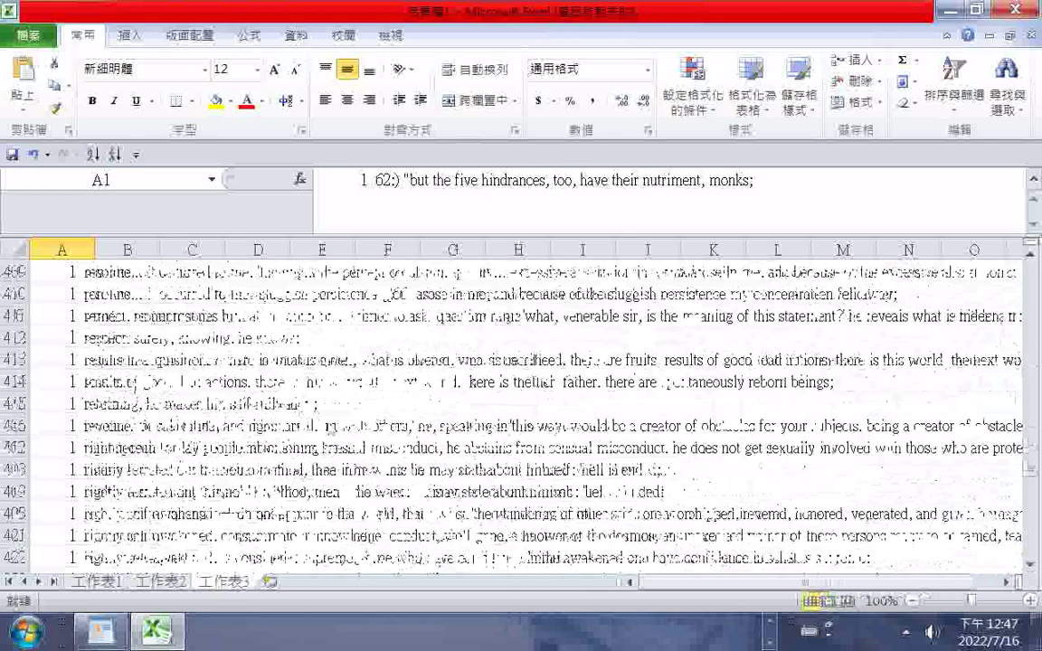
pyautogui.scroll(-20, 337, 438)
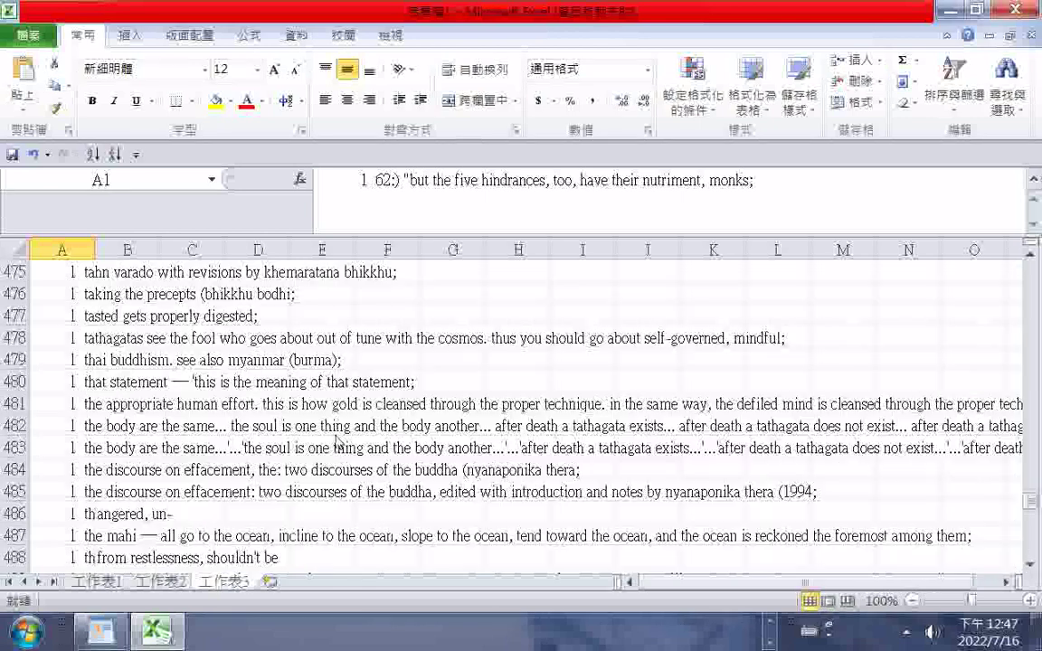
pyautogui.scroll(-5, 336, 438)
pyautogui.scroll(-20, 337, 438)
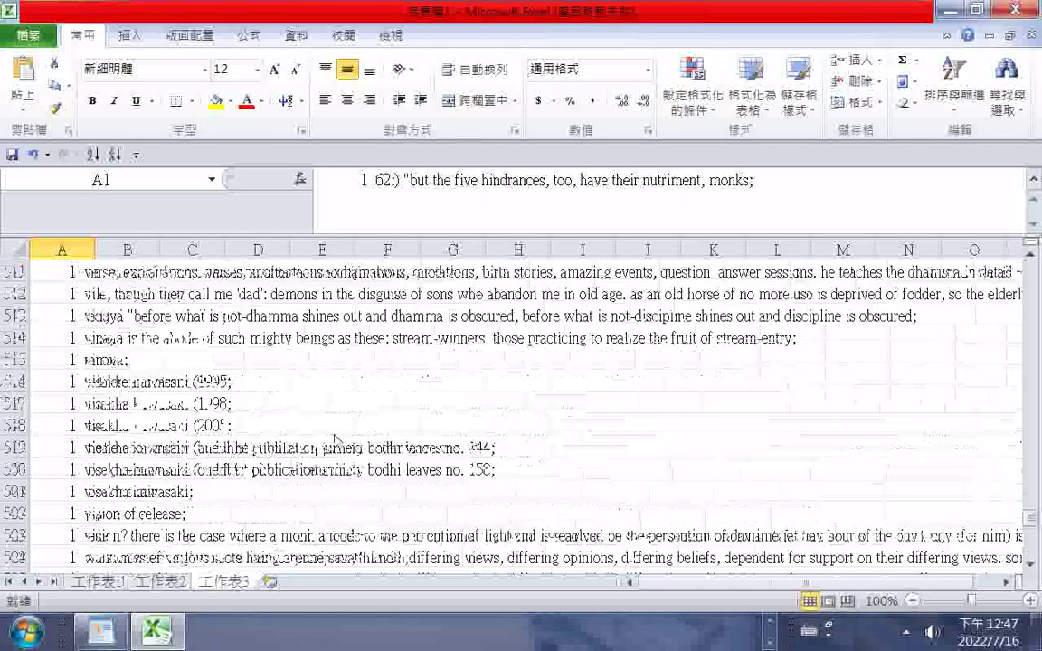
pyautogui.scroll(-4, 288, 477)
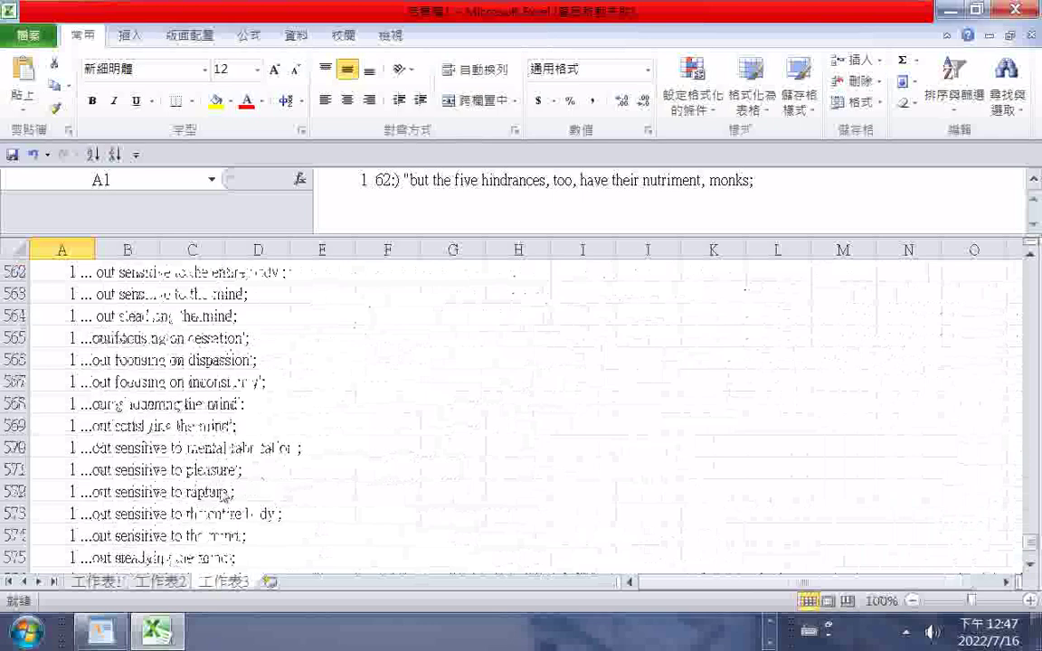
pyautogui.scroll(-4, 223, 496)
# - Select the whole of column A in worksheet 工作表3
pyautogui.rightClick(137, 403)
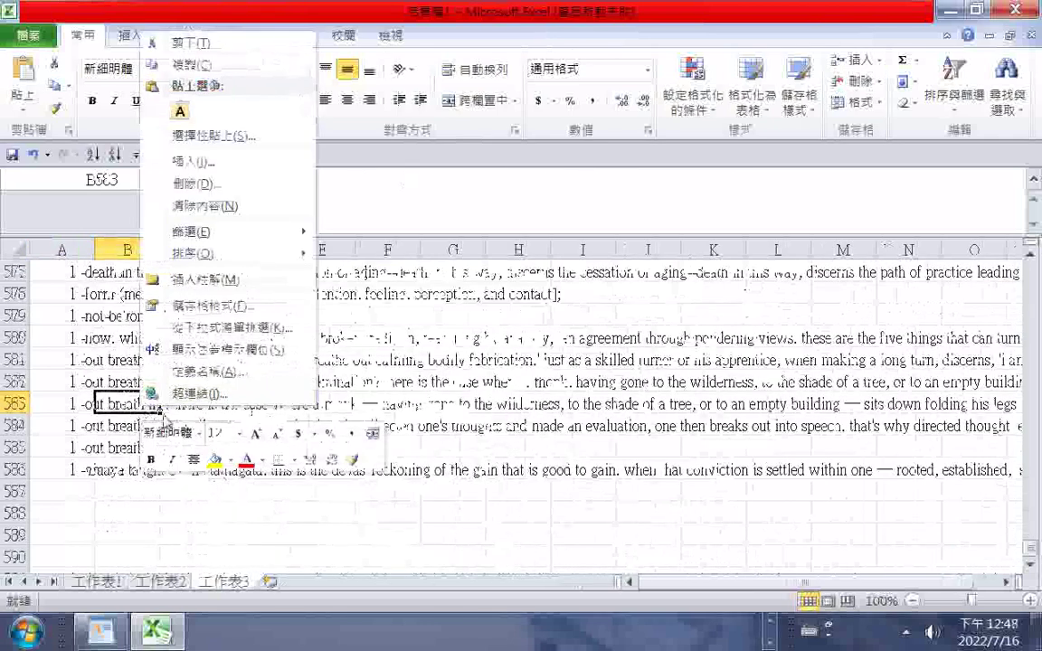
pyautogui.click(72, 258)
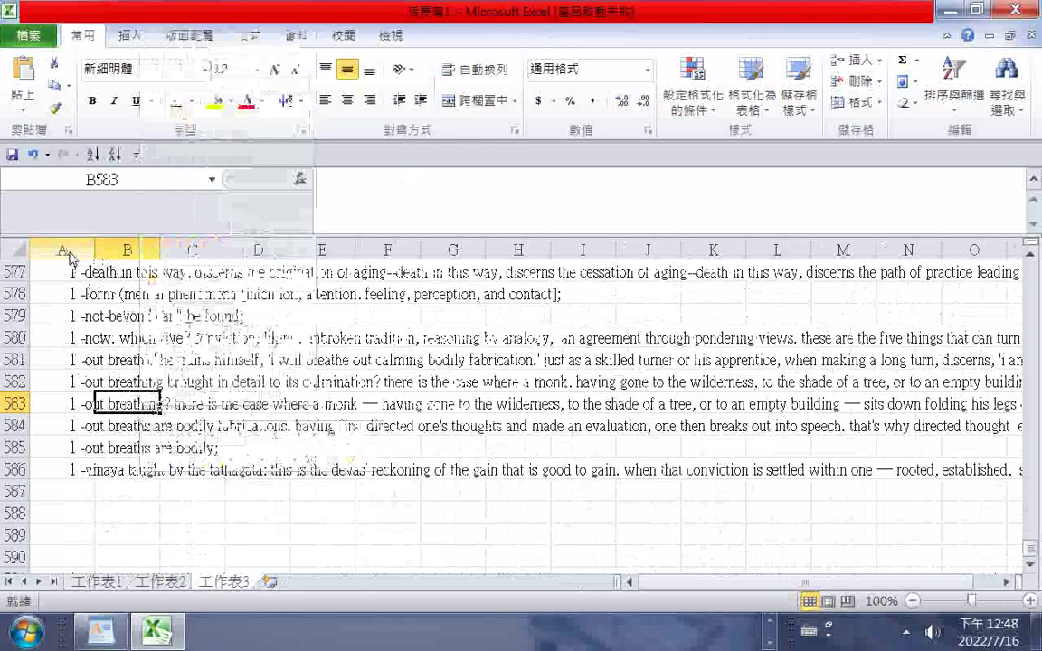
pyautogui.rightClick(61, 250)
pyautogui.click(127, 200)
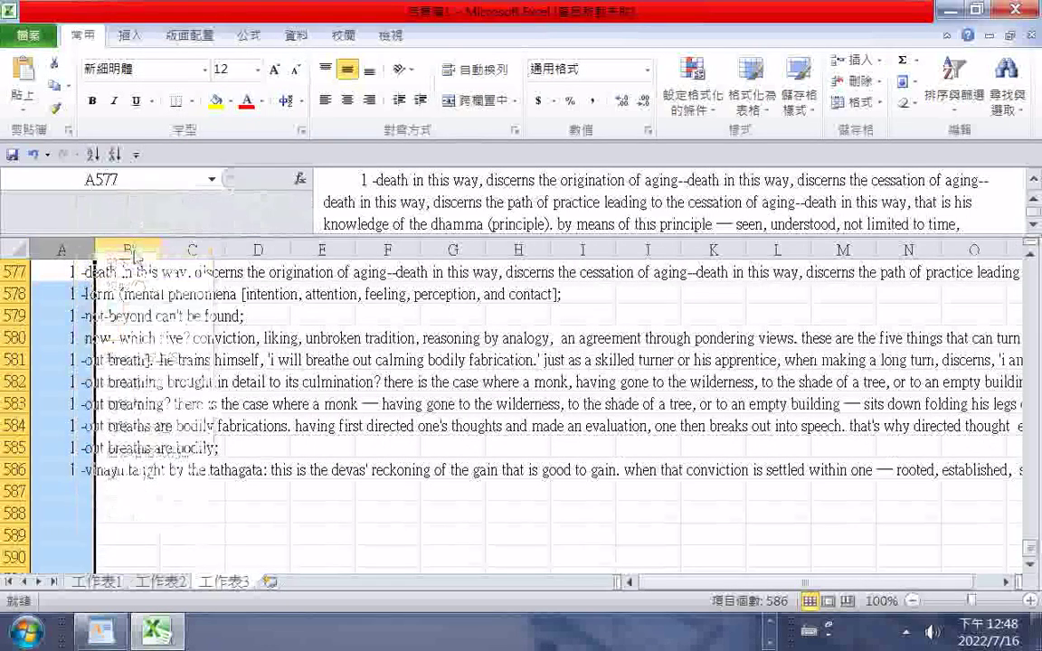